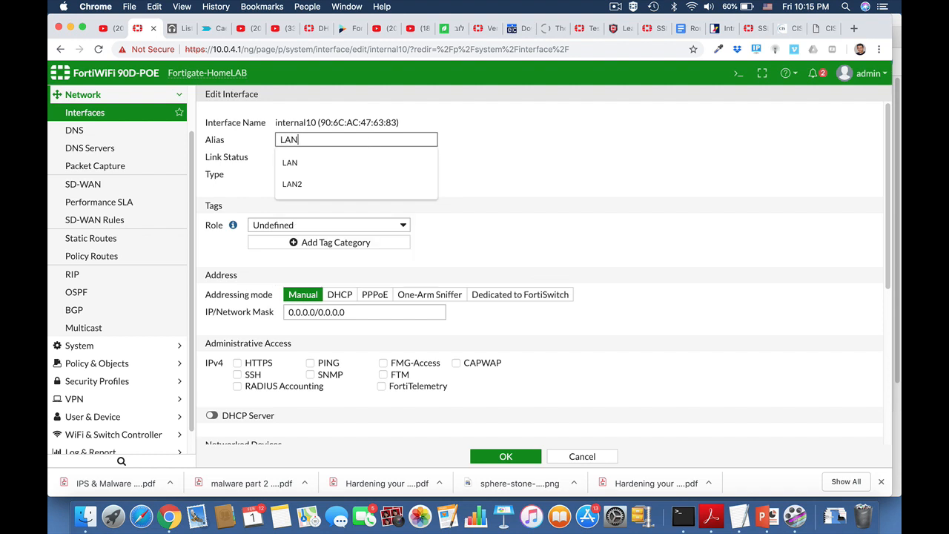
Give internal10 the alias 'Finance LAN' and set its Role to LAN
key("BackSpace")
key("BackSpace")
key("BackSpace")
type("Finance LAN")
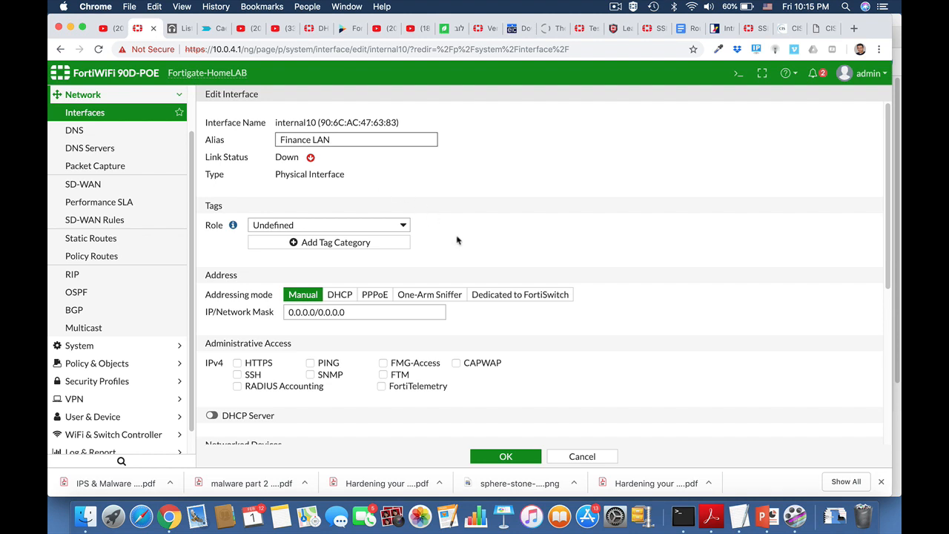
scroll(457, 240, "down", 2)
left_click(371, 159)
left_click(337, 123)
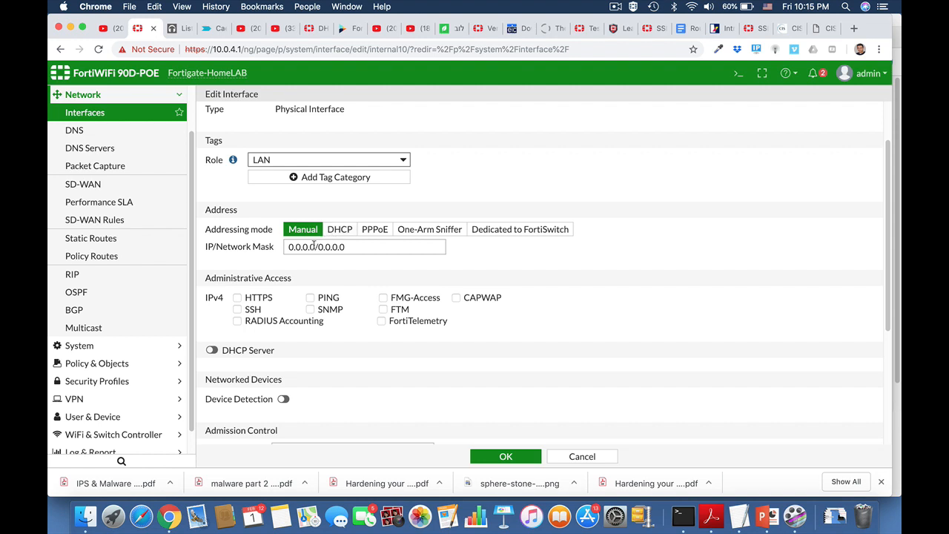
Set the interface address to 10.10.10.1/24 and allow HTTPS and SSH administrative access
left_click_drag(314, 246, 290, 243)
type("10.10.10.")
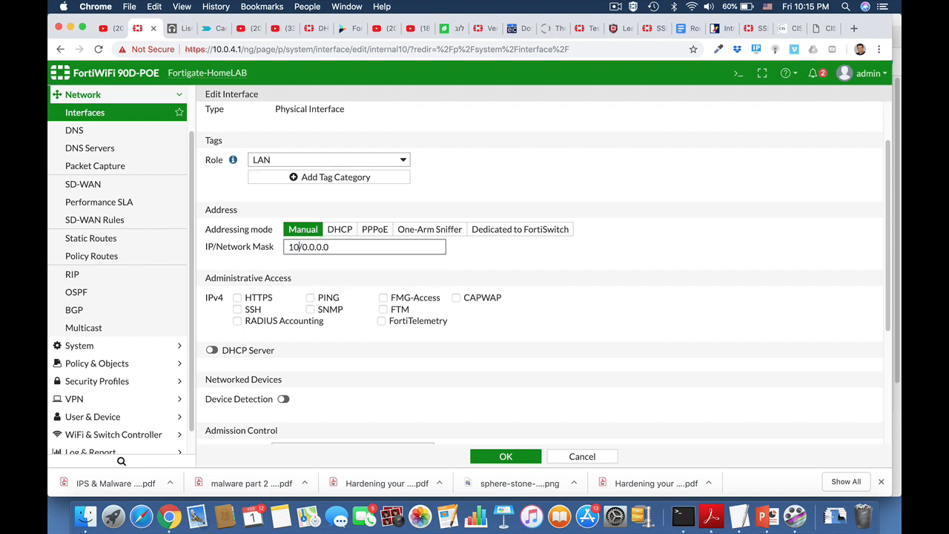
type("1")
left_click_drag(333, 247, 409, 253)
type("24")
left_click(237, 309)
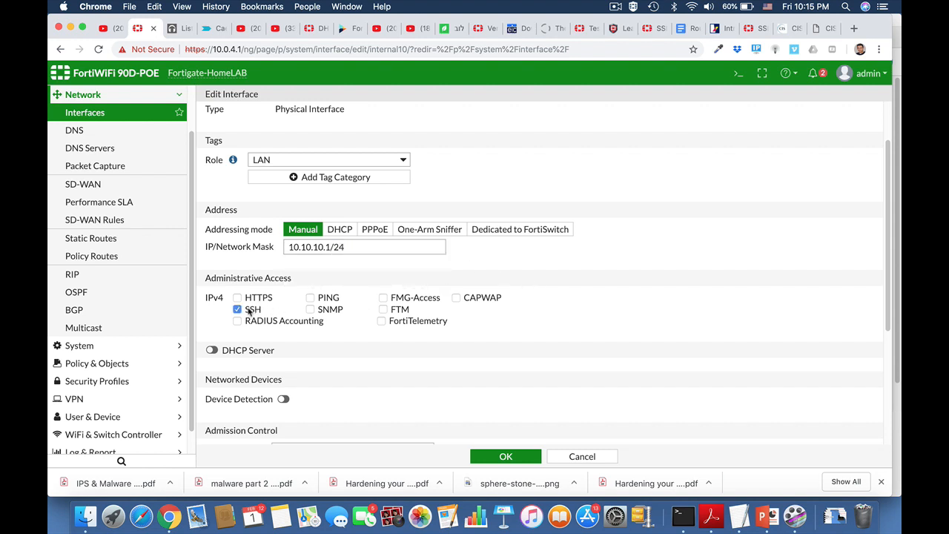
left_click(238, 297)
Turn on the DHCP server with range 10.10.10.2–10.10.10.25 and DNS server set to Specify
scroll(323, 371, "down", 2)
scroll(322, 371, "down", 1)
left_click(212, 259)
scroll(344, 304, "down", 1)
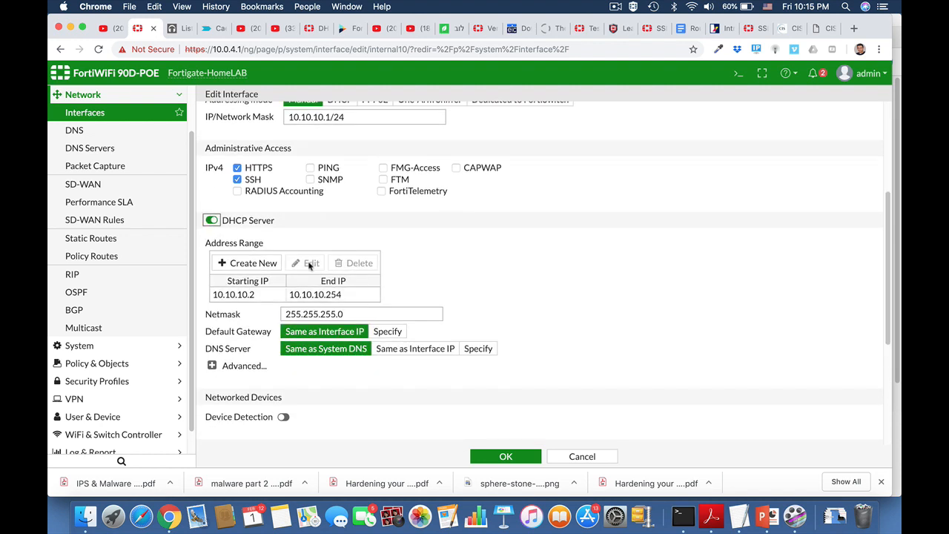
left_click(317, 294)
left_click(312, 262)
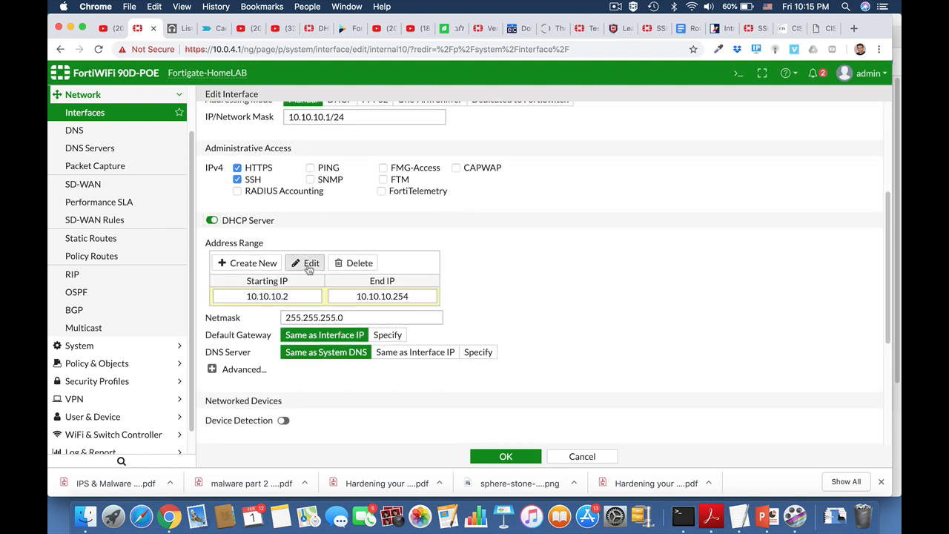
left_click(408, 296)
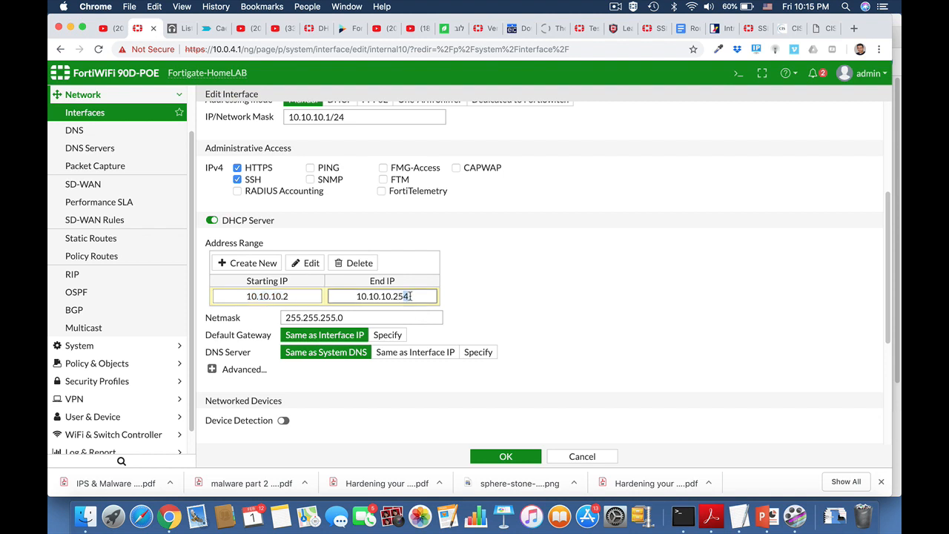
key("BackSpace")
scroll(526, 305, "down", 2)
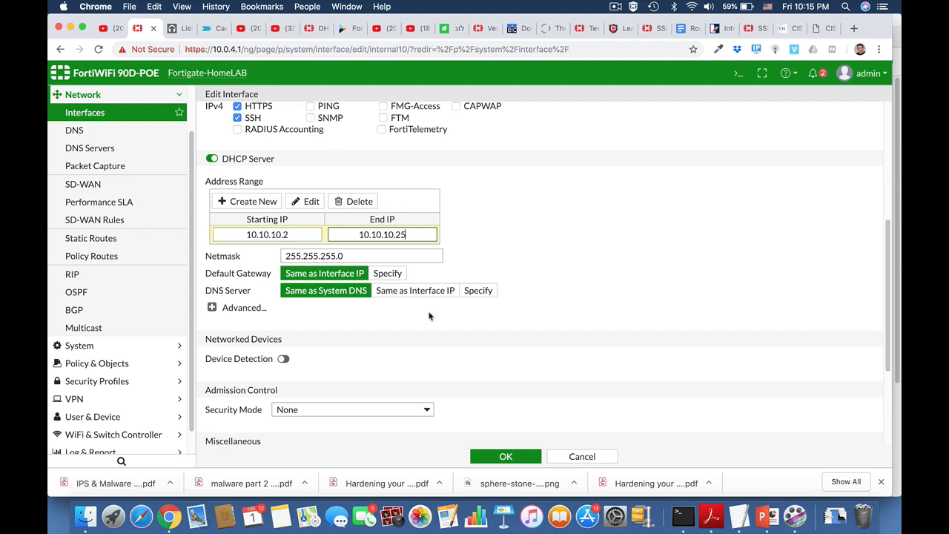
left_click(475, 290)
Enter 8.8.8.8 as the DHCP clients' DNS server
left_click(540, 287)
key("super+a")
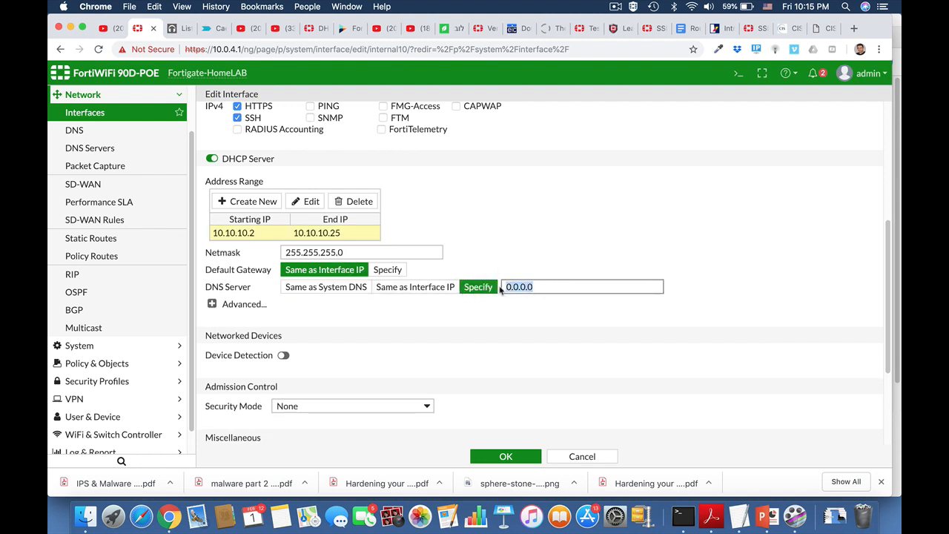
type("8.8.8.8")
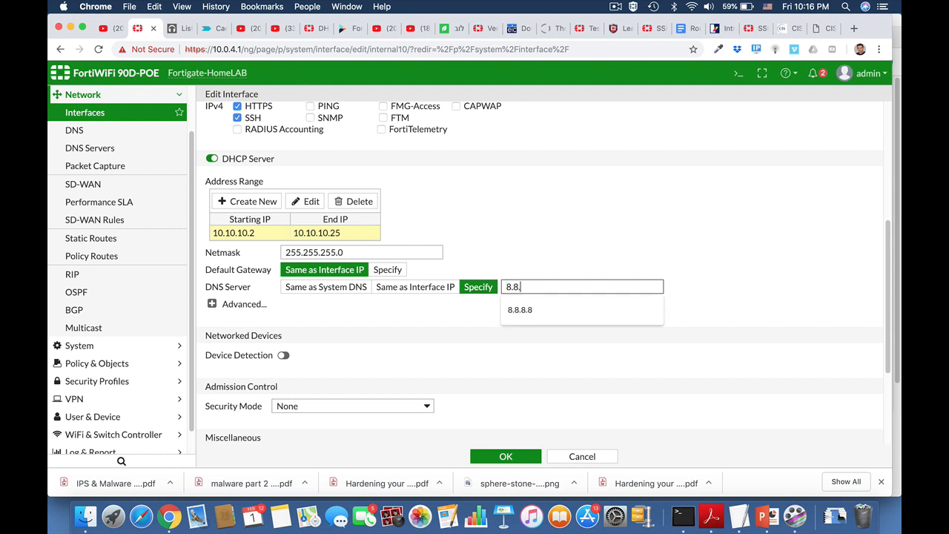
left_click(731, 298)
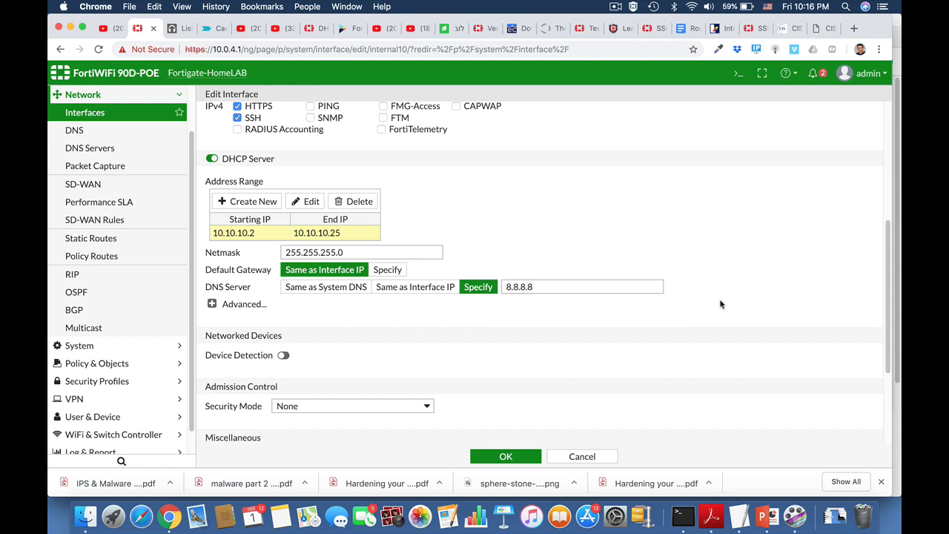
Add a Time Server row under Advanced Additional DHCP Options
left_click(213, 309)
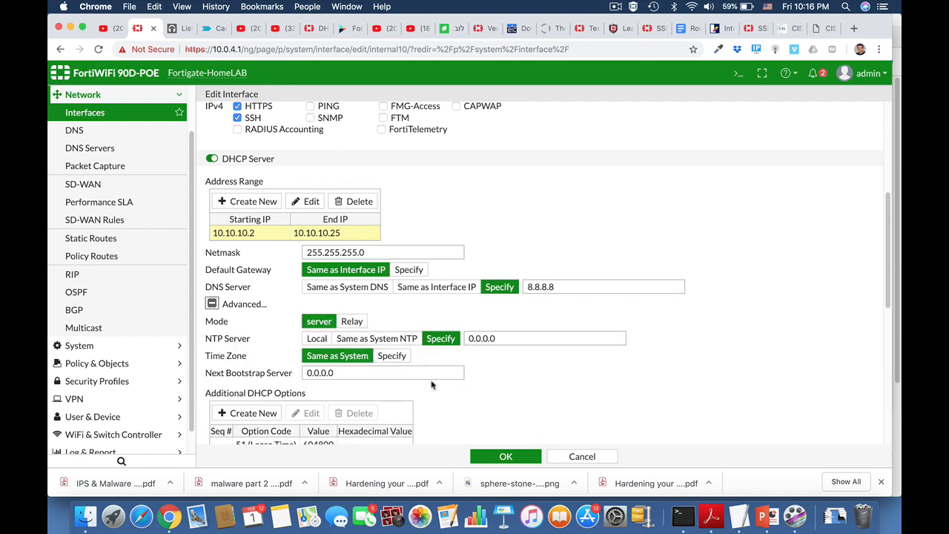
scroll(431, 385, "down", 3)
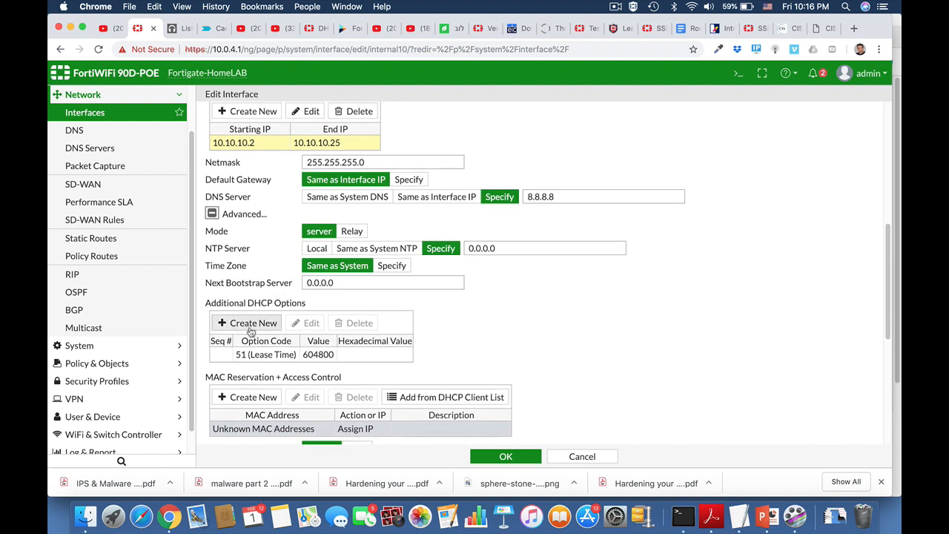
left_click(251, 327)
left_click(290, 374)
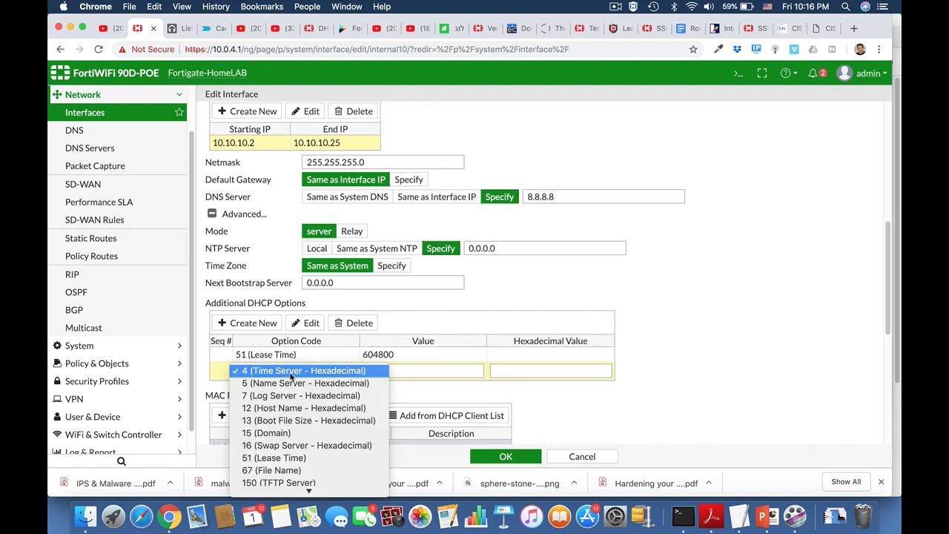
mouse_move(308, 490)
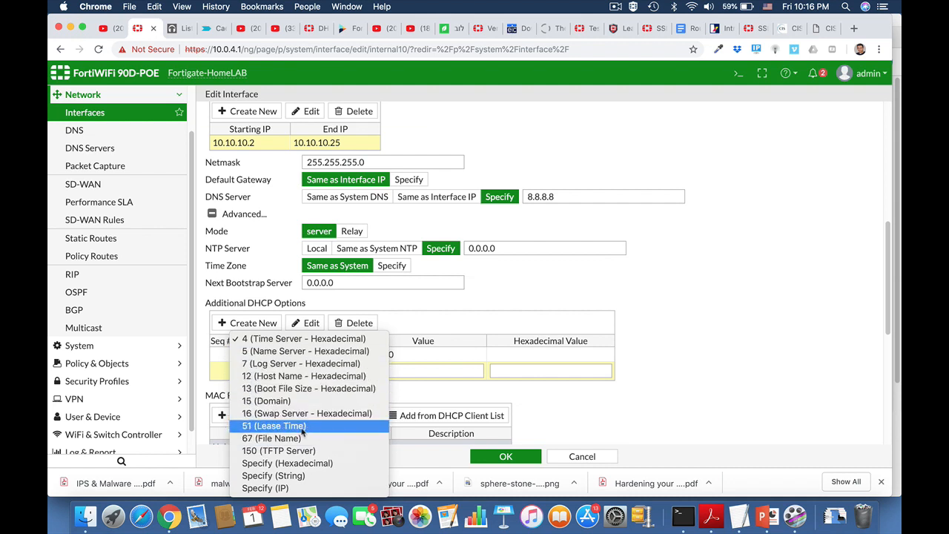
left_click(623, 378)
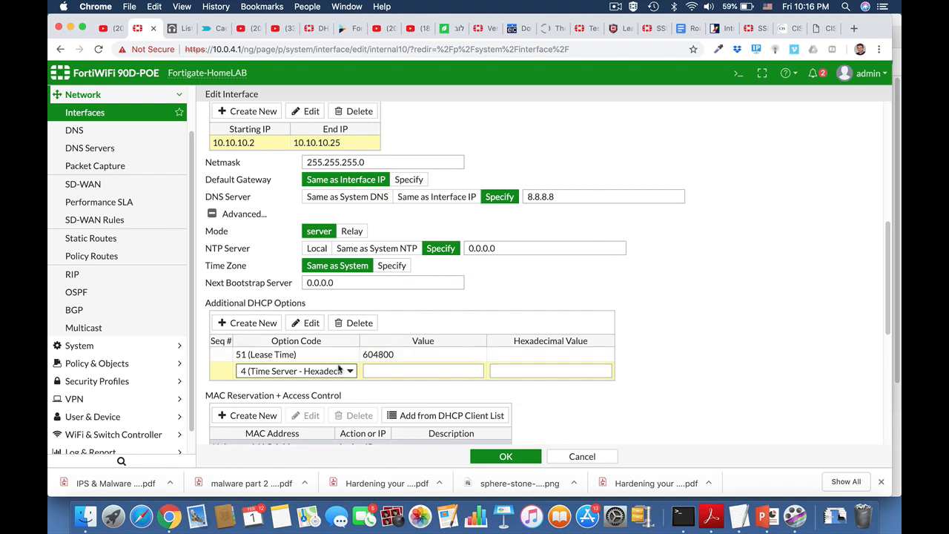
left_click(739, 75)
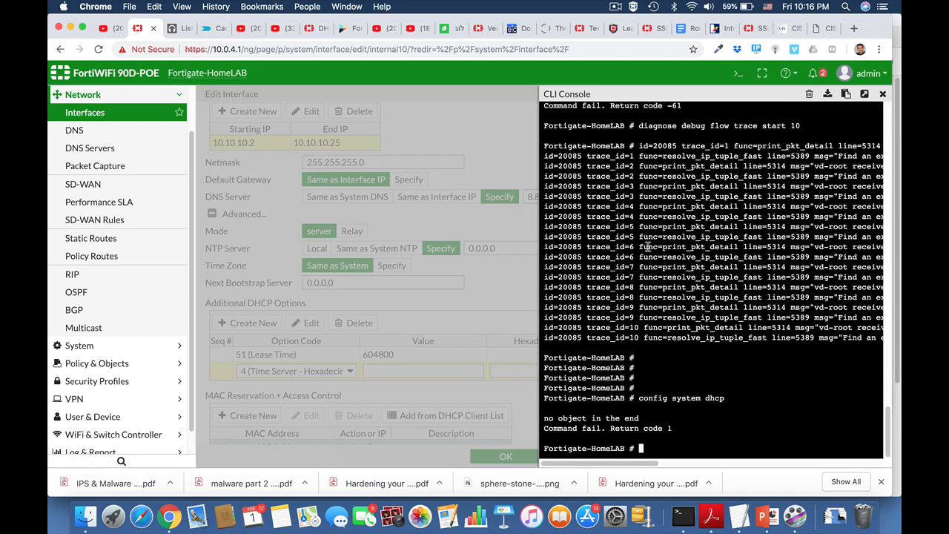
In the CLI, set DHCP server 1 lease-time to 40320, end, and close the console
key("Return")
key("Return")
type("config system ")
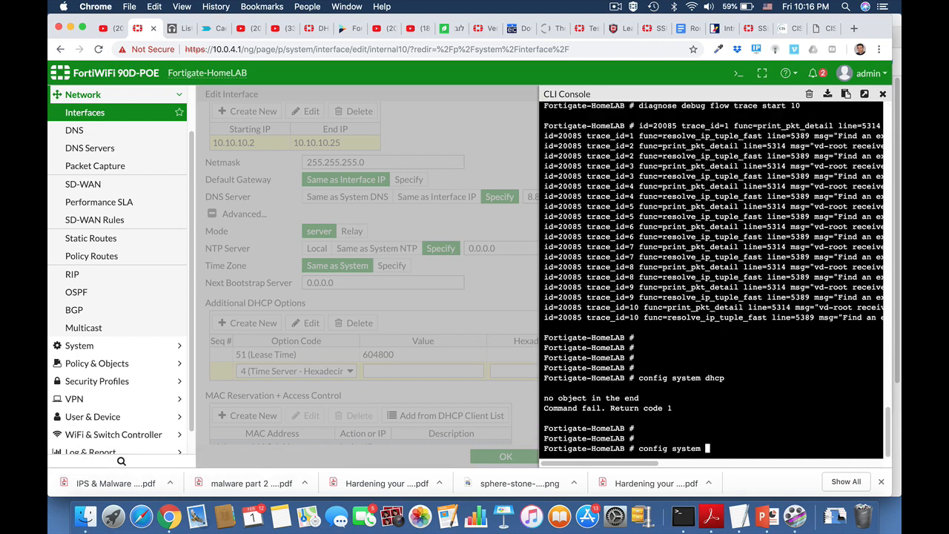
type("dhcp server")
key("Return")
key("Return")
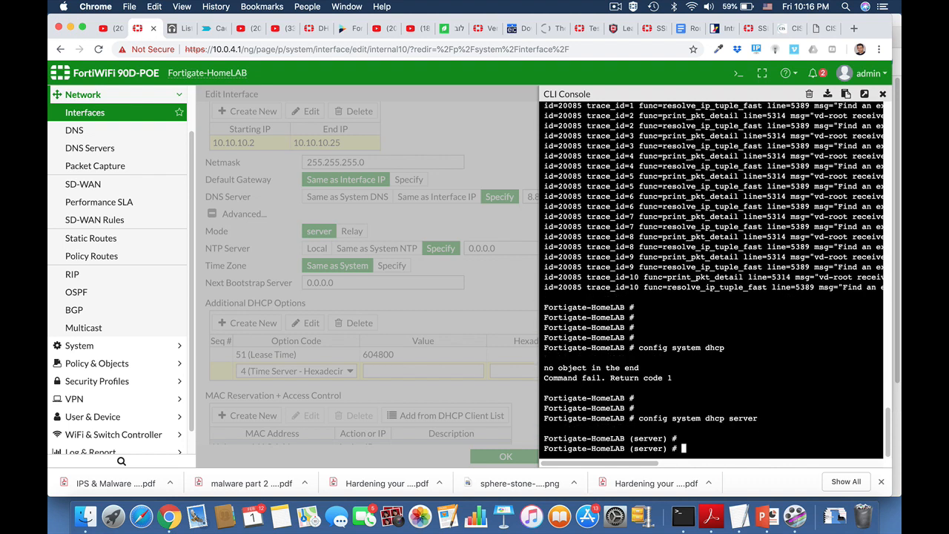
type("edit 1")
key("Return")
type("se")
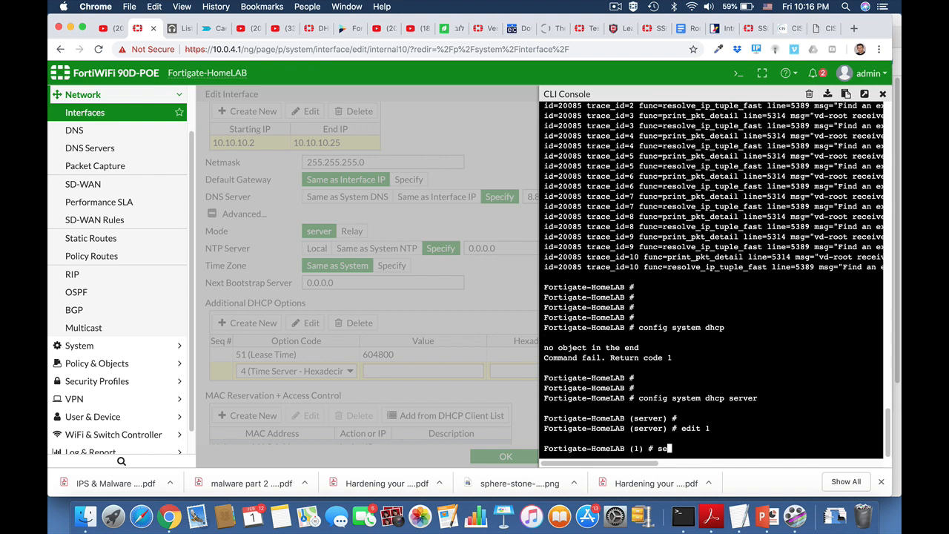
type("t le")
key("Tab")
type("4032")
key("Return")
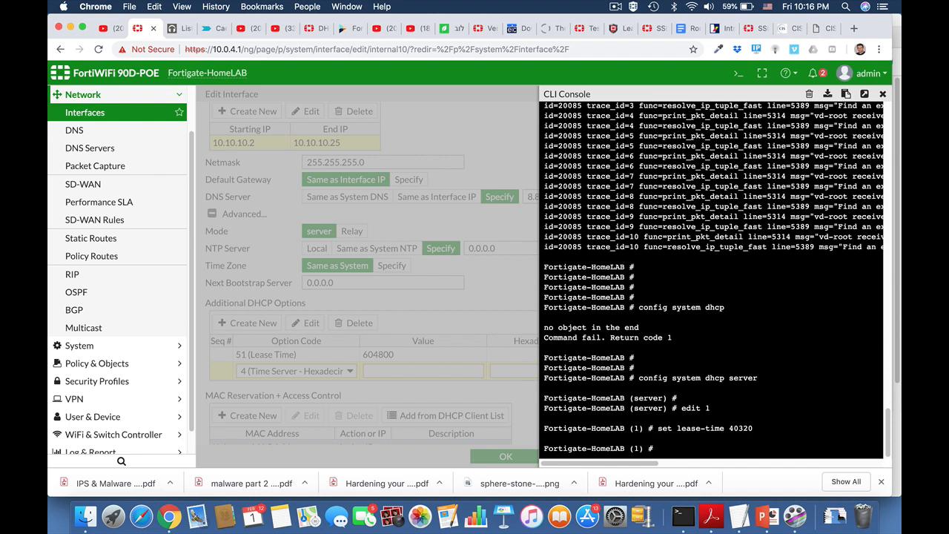
type("end")
key("Return")
key("Return")
key("Return")
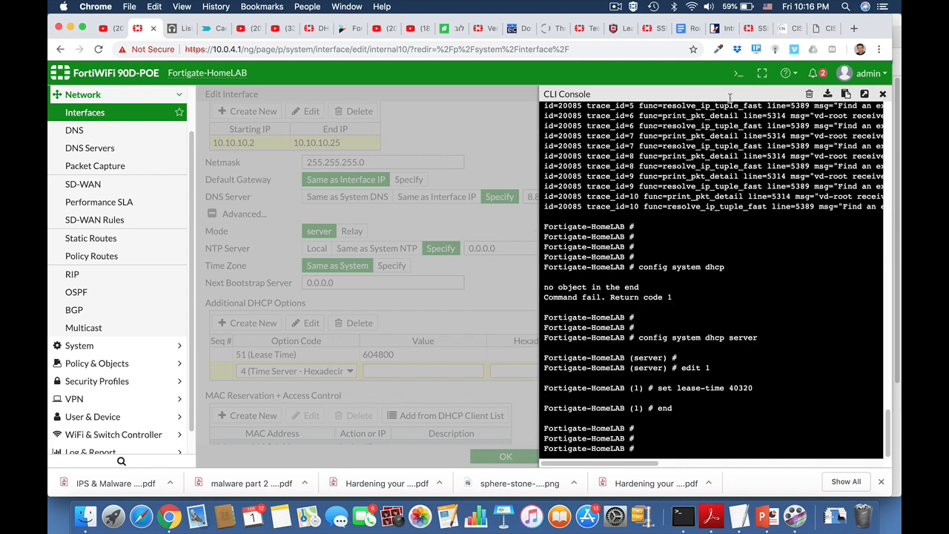
left_click(882, 95)
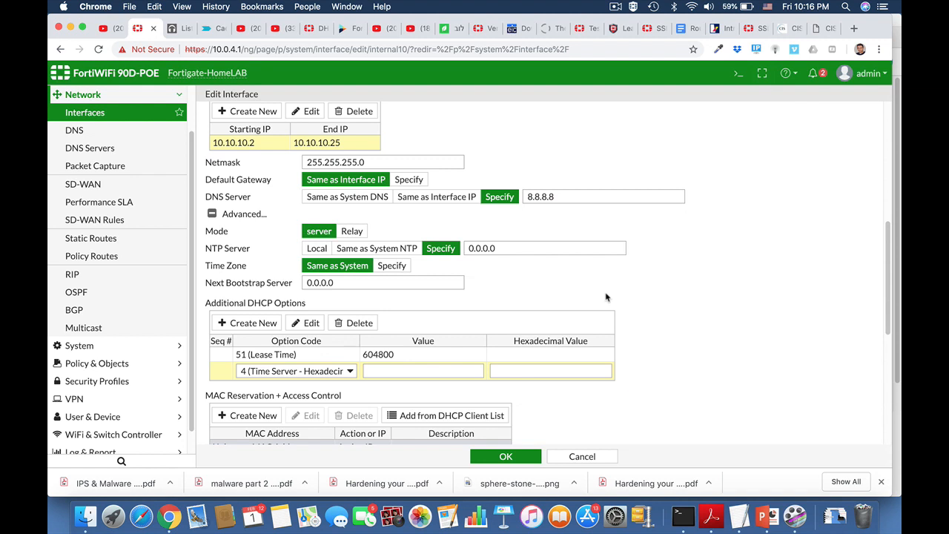
Add a MAC Reservation + Access Control entry with the Reserve IP action
scroll(605, 297, "down", 2)
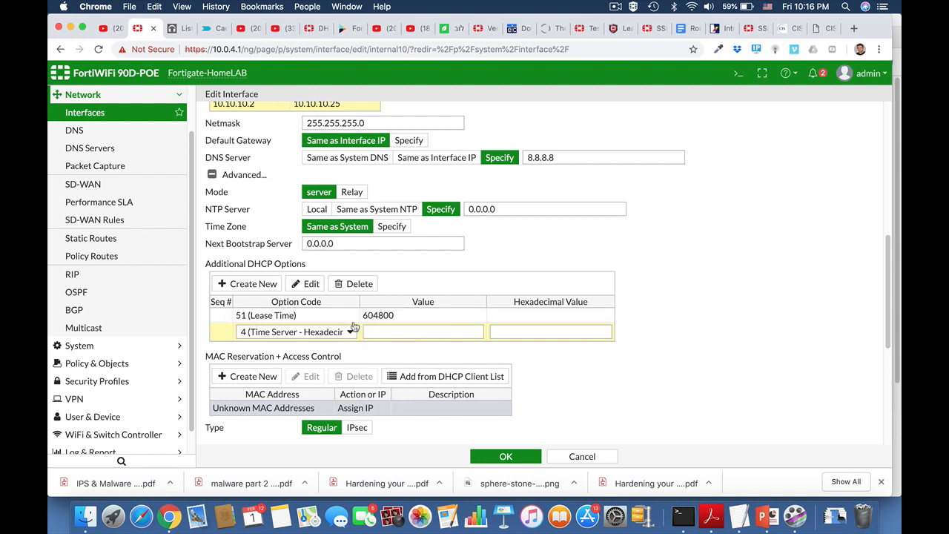
left_click(269, 376)
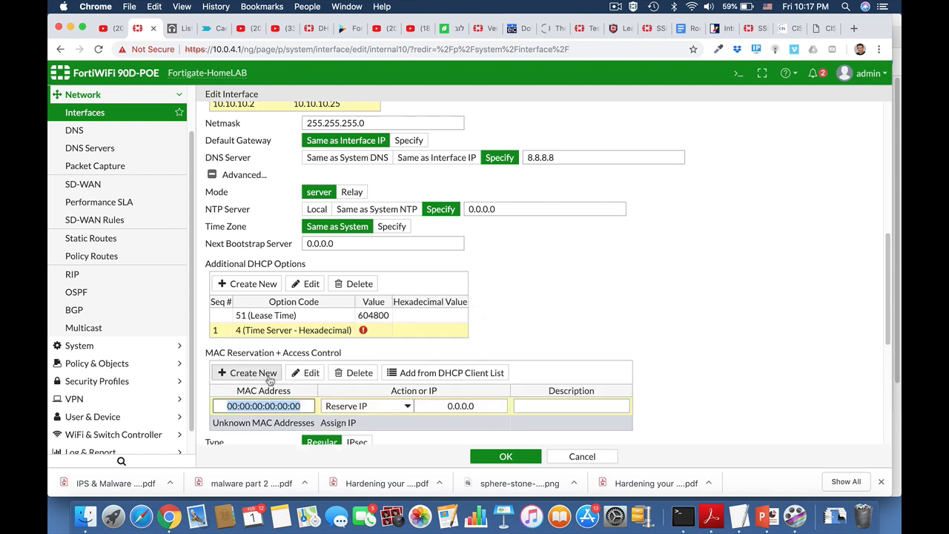
left_click(358, 408)
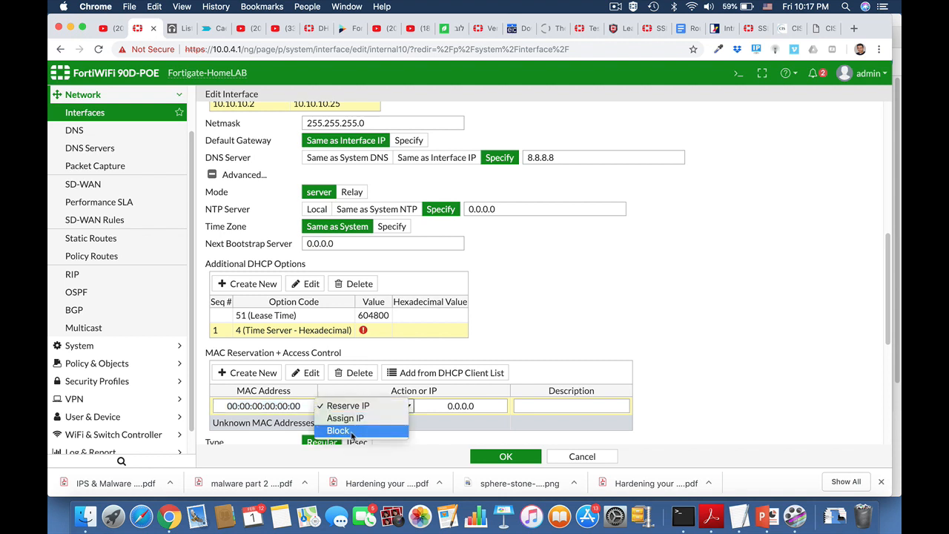
left_click(655, 404)
scroll(656, 404, "down", 3)
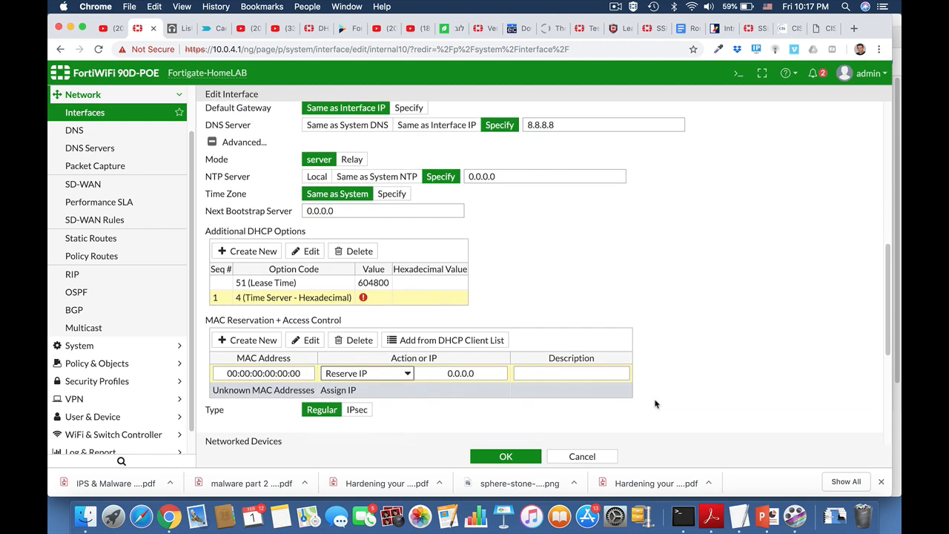
Save the interface edit and select the internal10 row in the Interfaces list
left_click(505, 455)
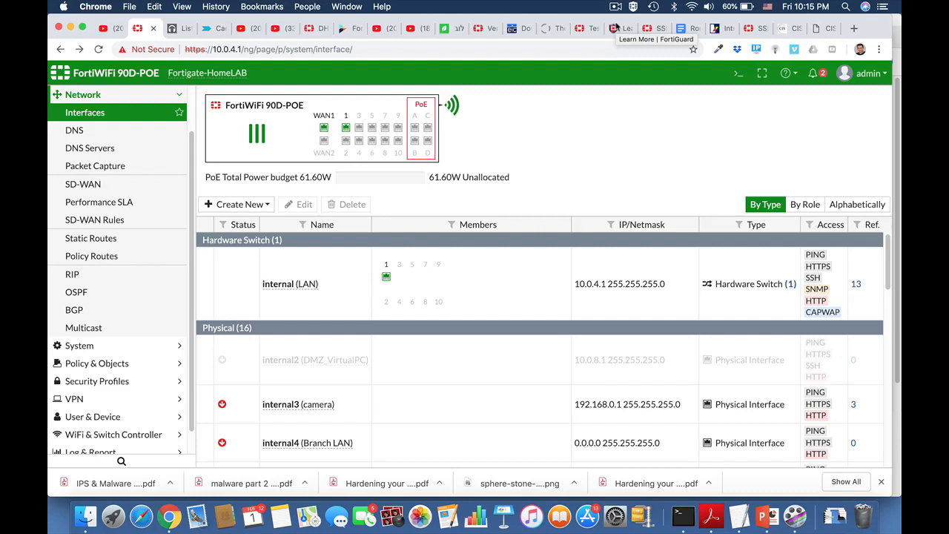
scroll(403, 379, "down", 6)
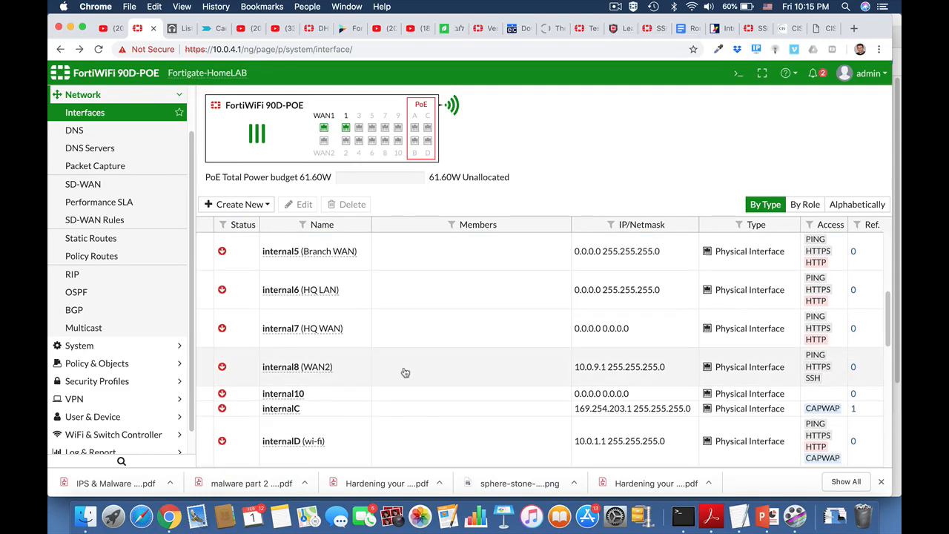
scroll(405, 372, "down", 1)
left_click(299, 336)
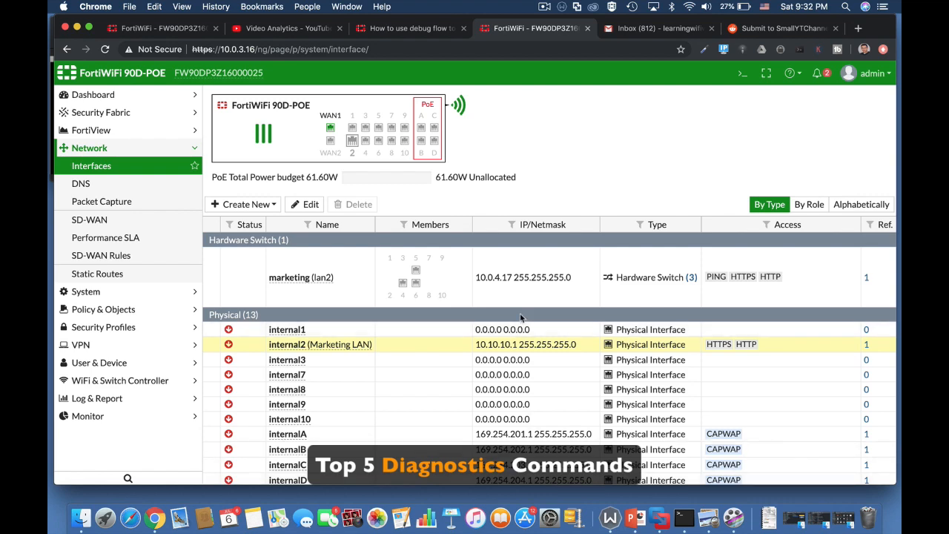
Run 'get system status' in the CLI console and highlight the standalone HA mode
left_click(741, 75)
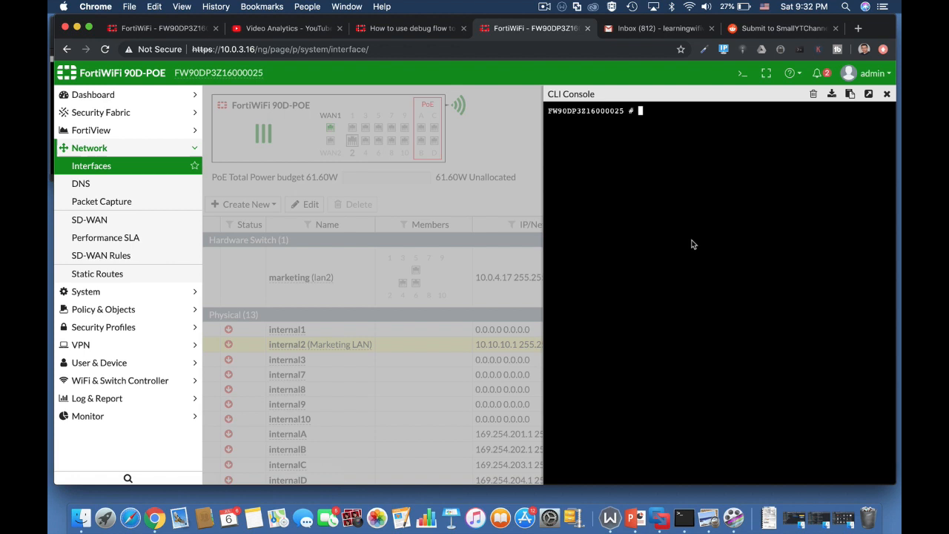
type("get s")
key("Tab")
key("Tab")
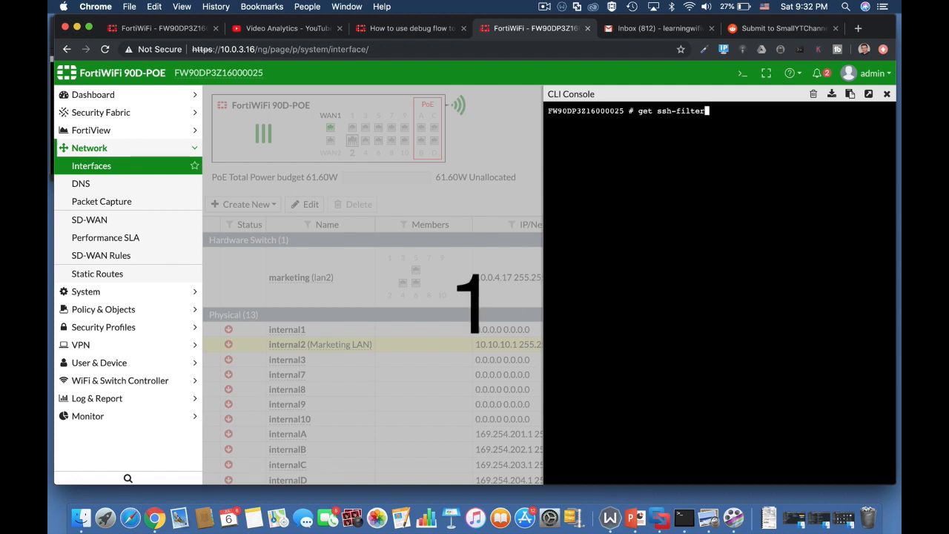
key("Tab")
key("BackSpace")
type("s")
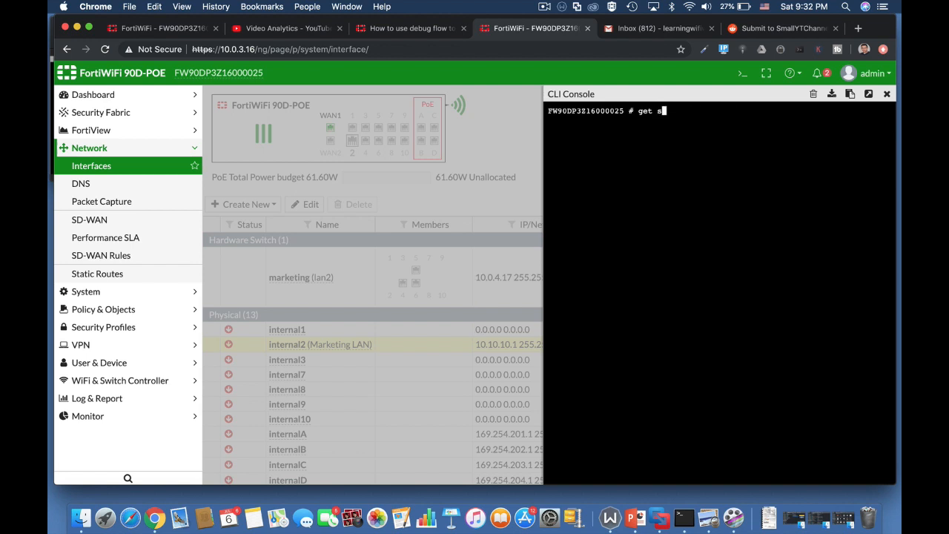
type("ystem  s")
key("Tab")
key("Tab")
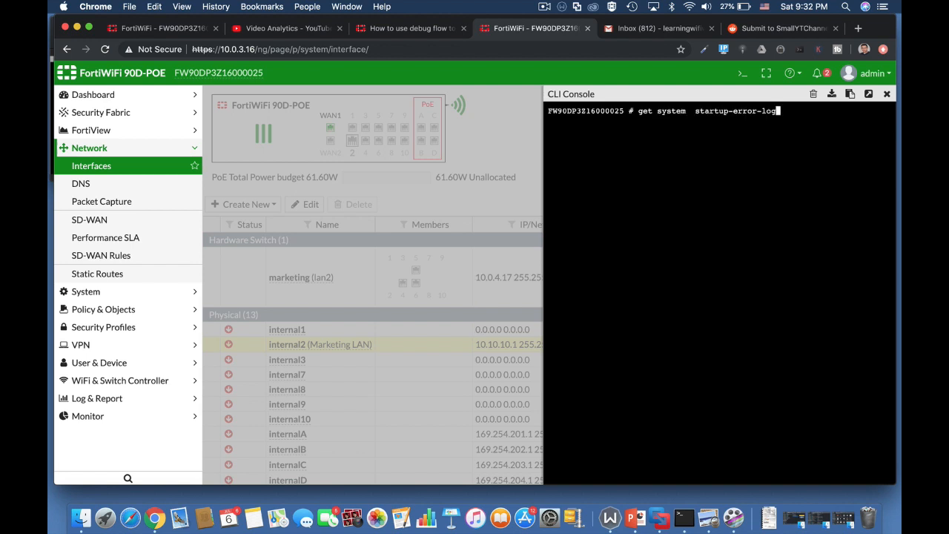
key("Return")
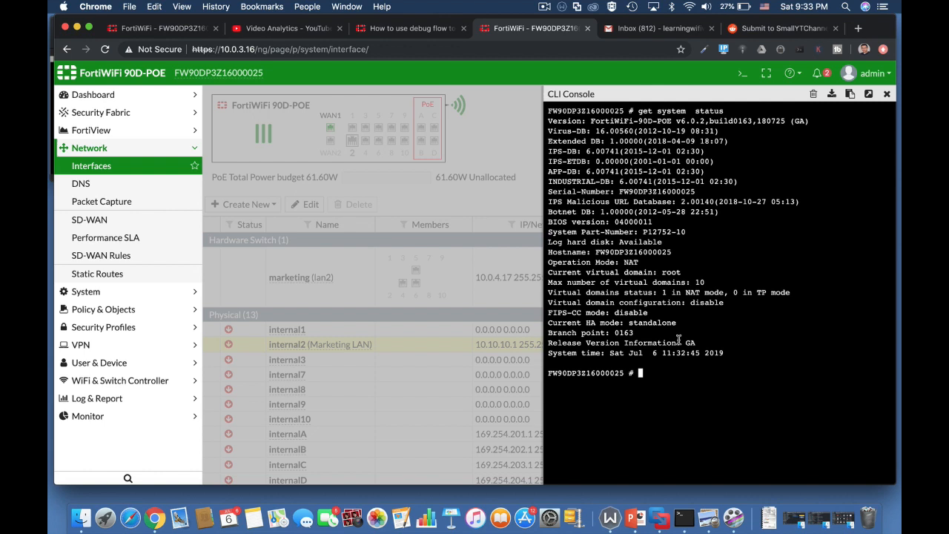
left_click_drag(630, 324, 679, 326)
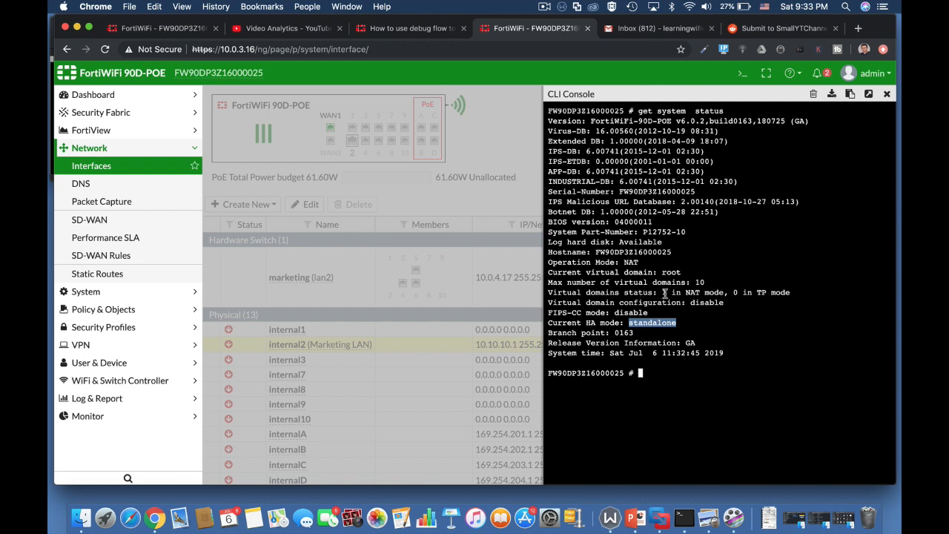
left_click(665, 293)
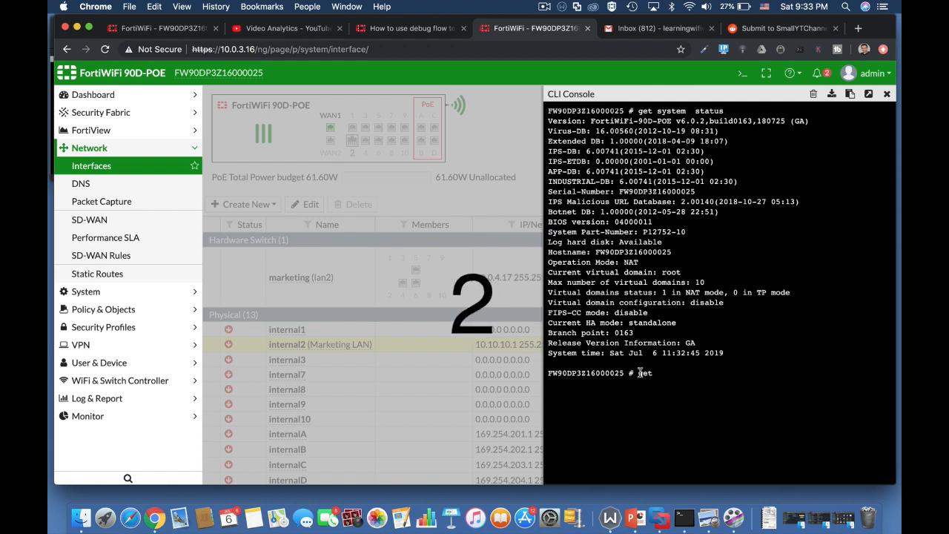
Run 'get hardware nic wan1' and highlight the NP4 driver, up status and 1000 speed
type("hardware nic")
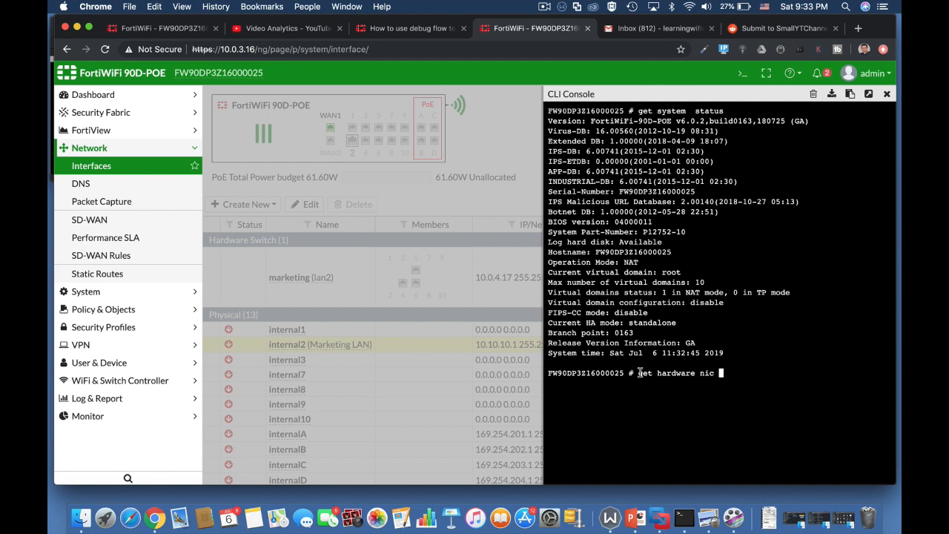
type(" wan")
key("Return")
key("Up")
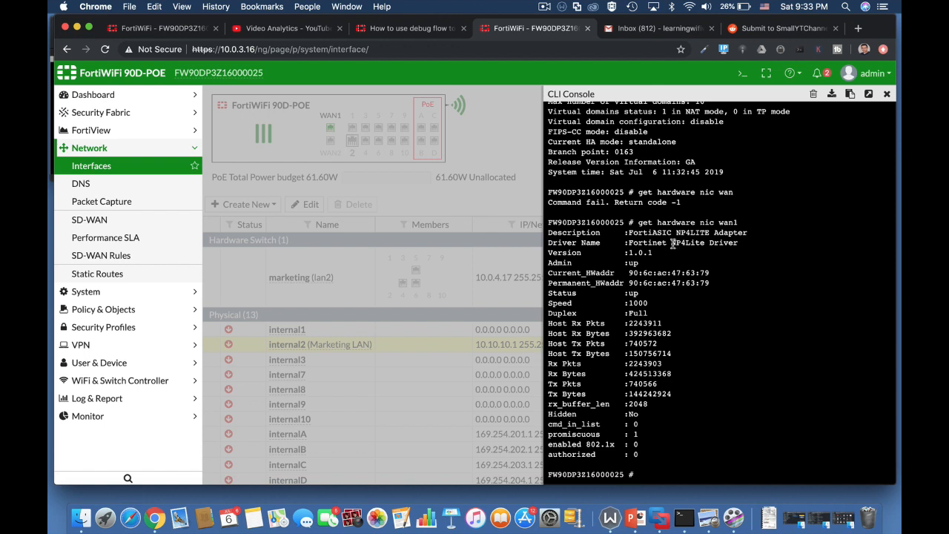
left_click_drag(673, 243, 685, 243)
left_click_drag(639, 294, 620, 295)
left_click_drag(647, 303, 628, 304)
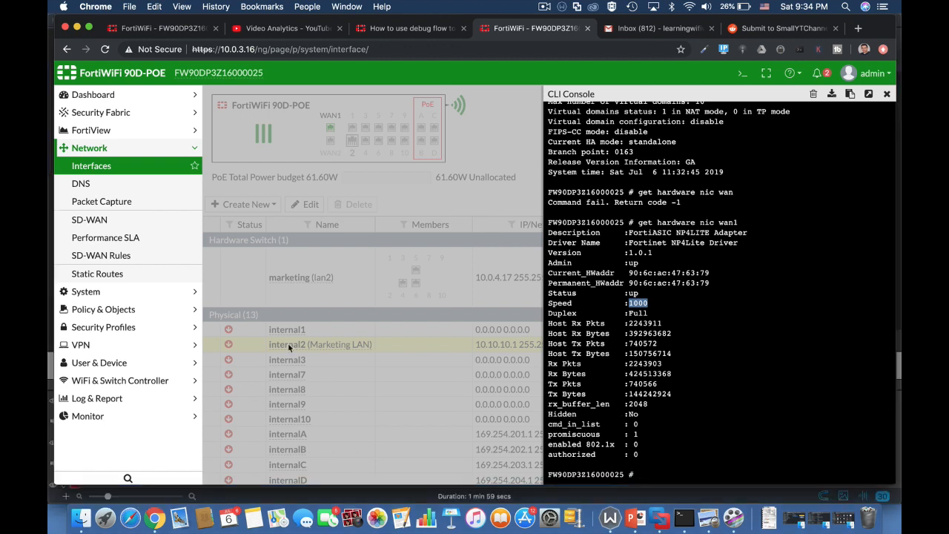
Run 'get system performance status' and highlight the memory and average sessions figures
type("get spamfilter")
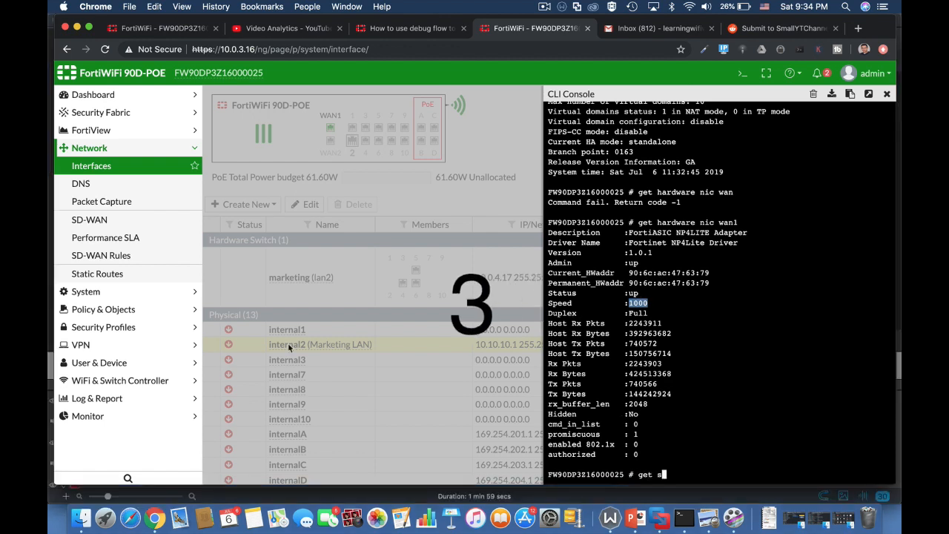
key("Tab")
key("Tab")
type("performance status")
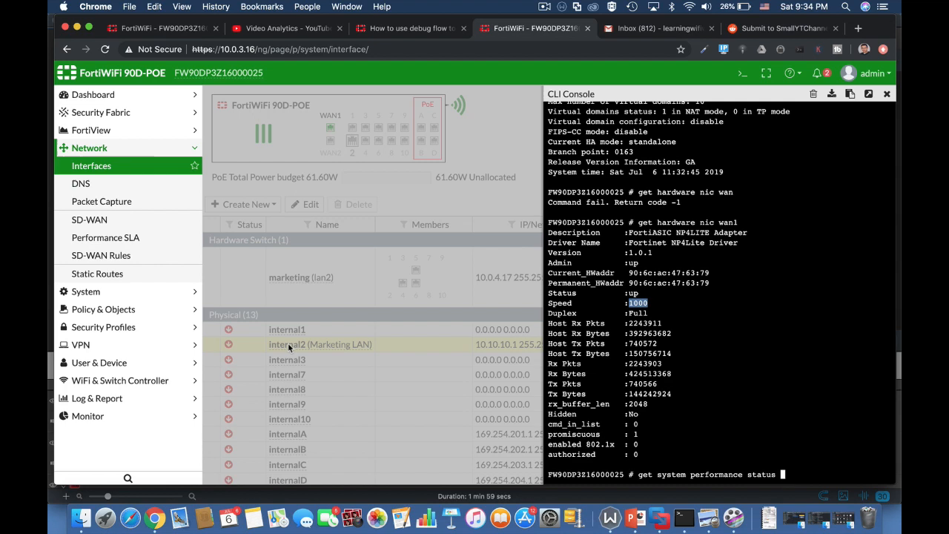
key("Return")
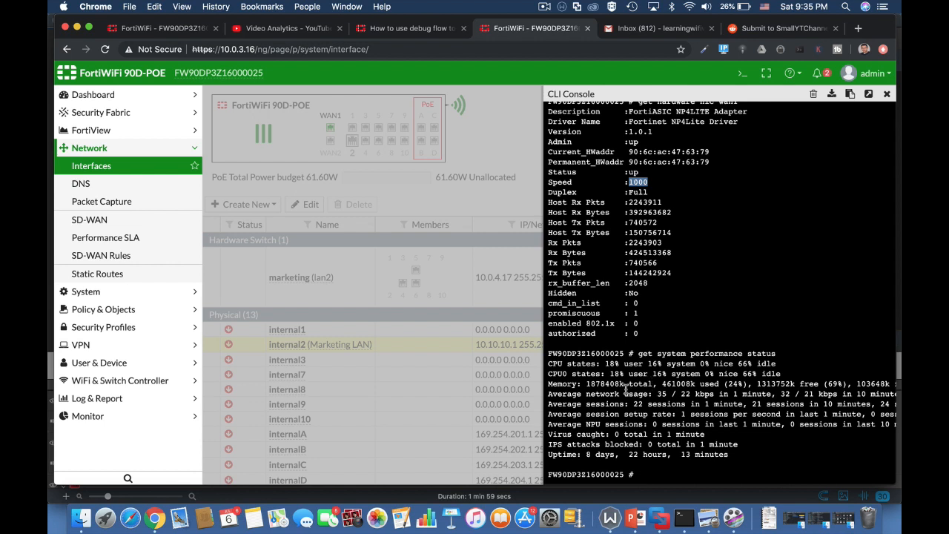
left_click_drag(591, 385, 635, 390)
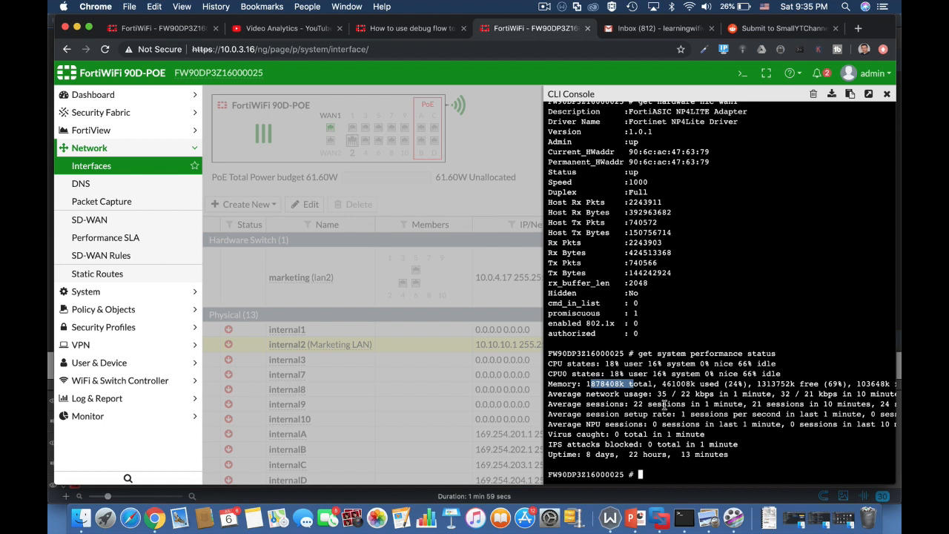
left_click_drag(633, 405, 743, 404)
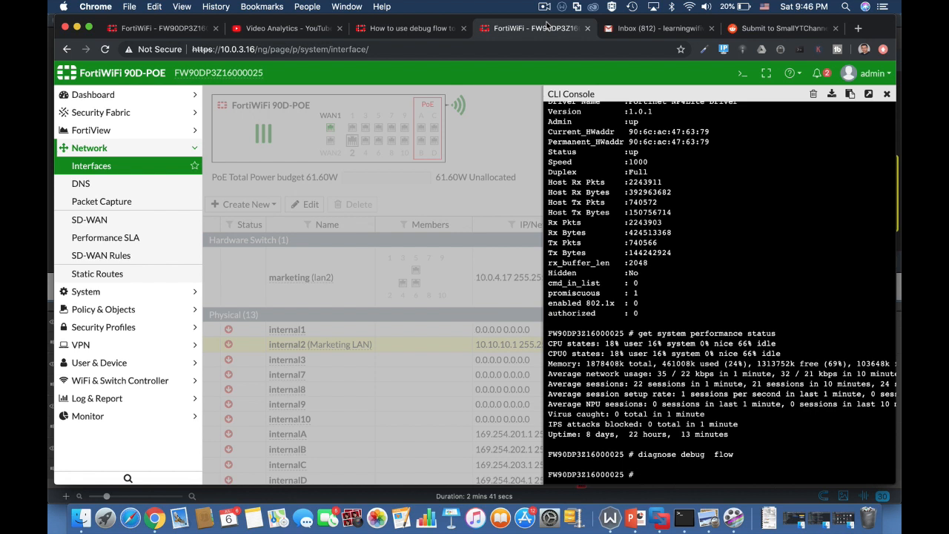
Turn debugging on with 'diagnose debug enable'
type("diagnose debug")
type("flow")
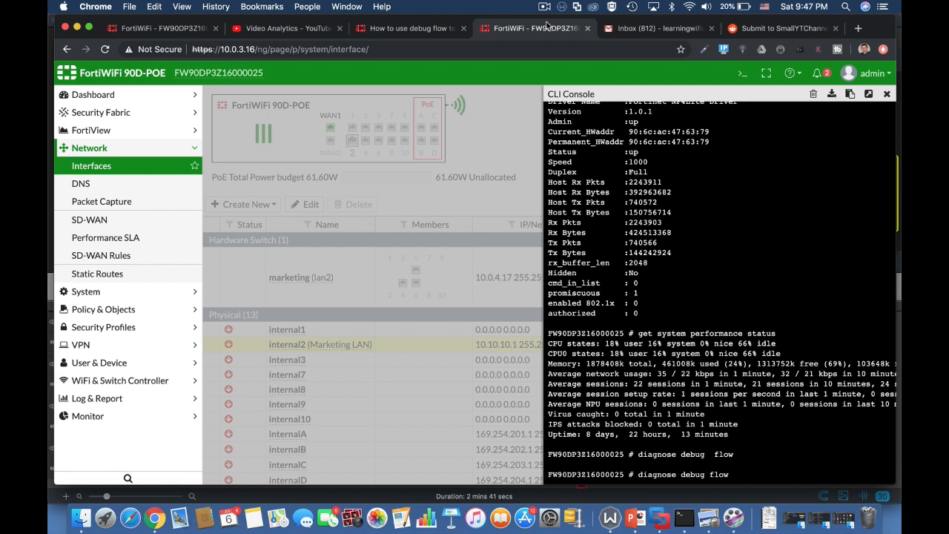
type("ena")
key("BackSpace")
key("BackSpace")
key("BackSpace")
key("BackSpace")
key("BackSpace")
key("BackSpace")
key("BackSpace")
key("BackSpace")
type("enable")
key("Return")
Filter debug flow to address 10.0.3.16 with 'diagnose debug flow filter addr'
type("diagnose debug flow ")
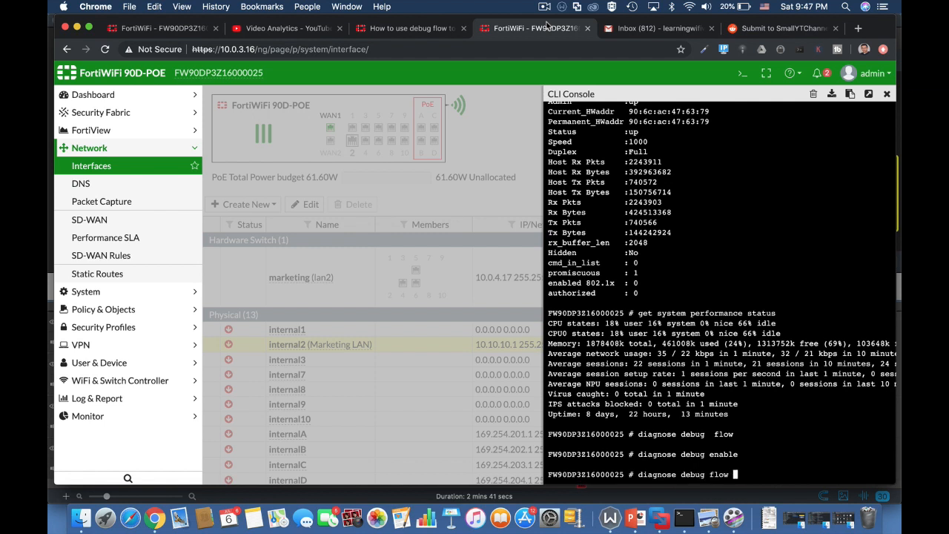
type("filter a")
type("ddr 10.0.3.16")
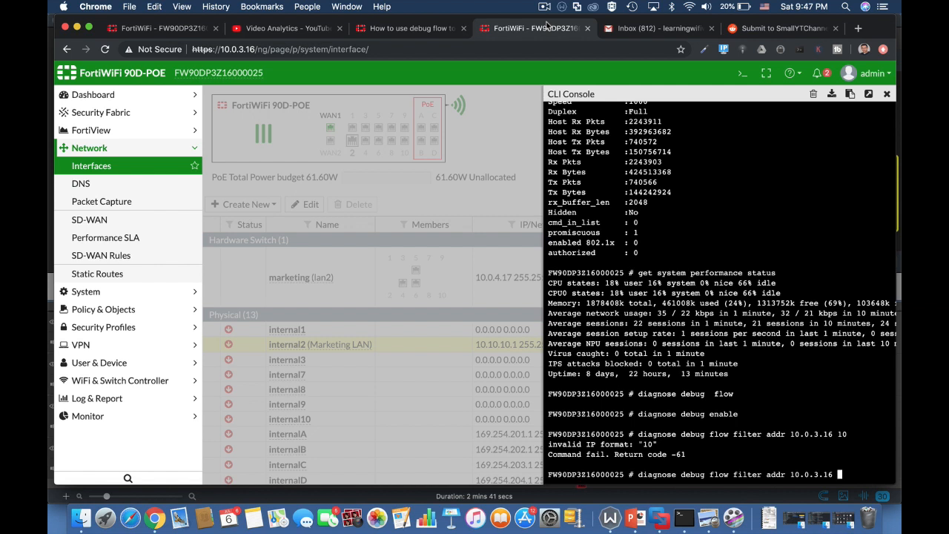
key("Return")
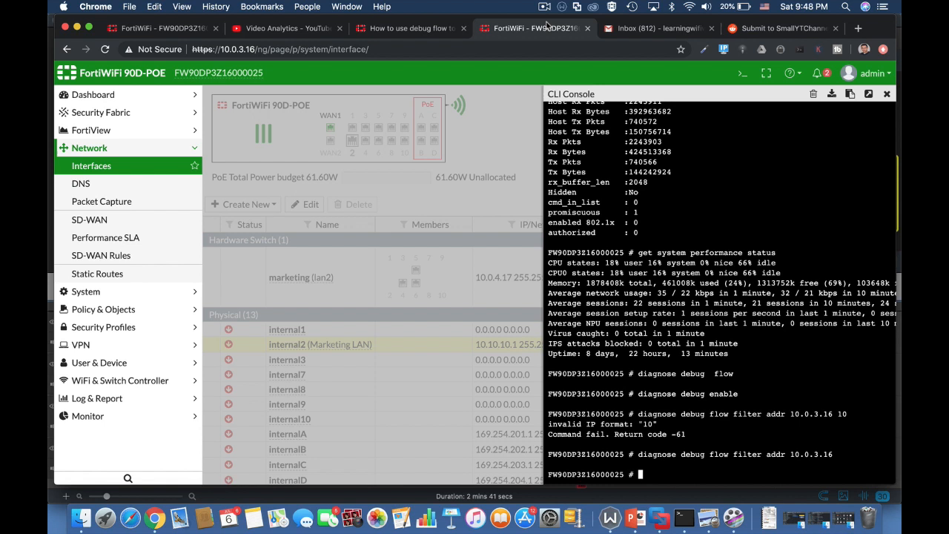
Start a 10-packet trace with 'diagnose debug flow trace start 10'
type("diagnose debug flow trace start 10")
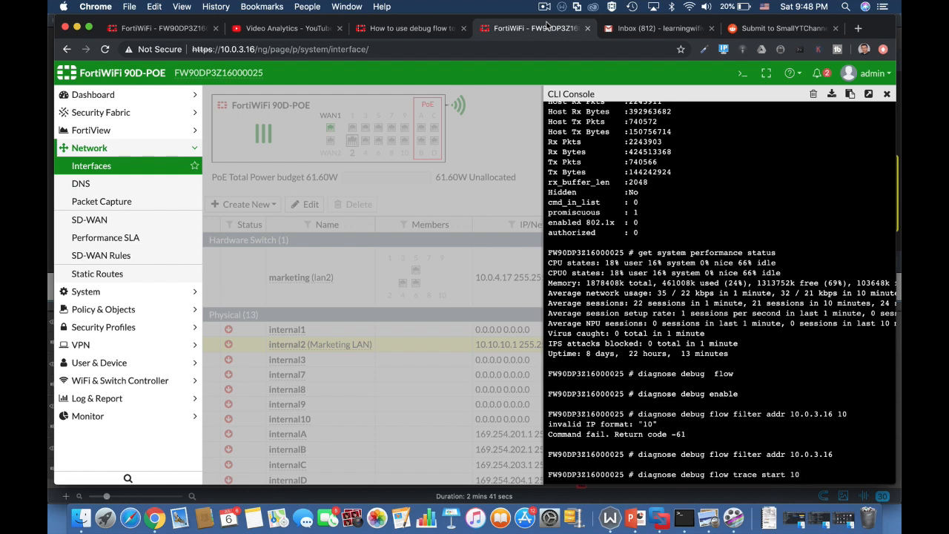
key("Return")
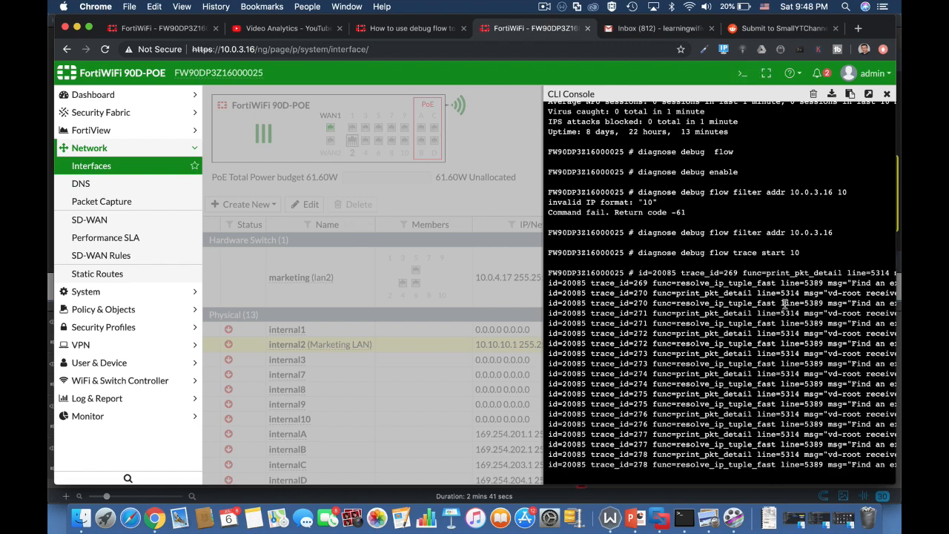
Examine the debug flow trace, highlighting source 10.0.3.16, destination 10.0.3.139 and port 443
scroll(785, 303, "right", 5)
scroll(784, 303, "right", 3)
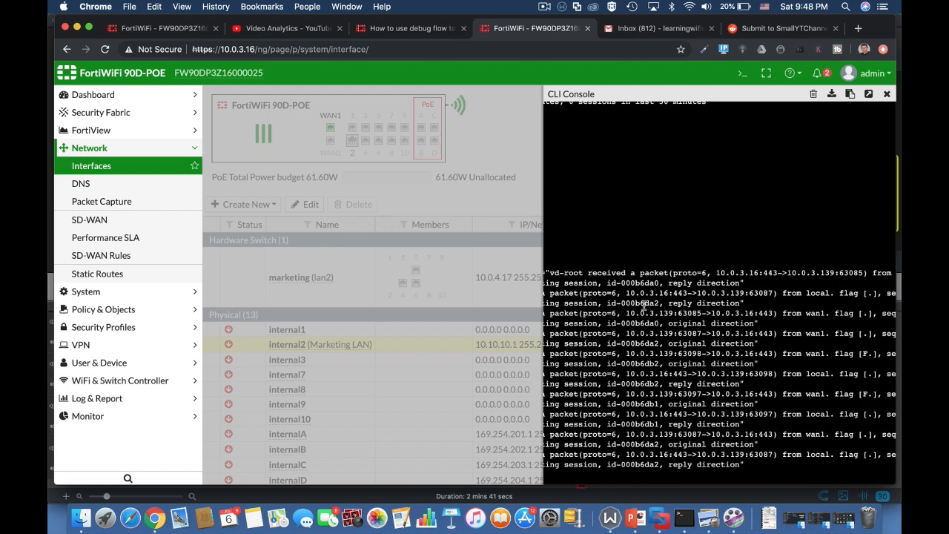
left_click_drag(626, 293, 669, 293)
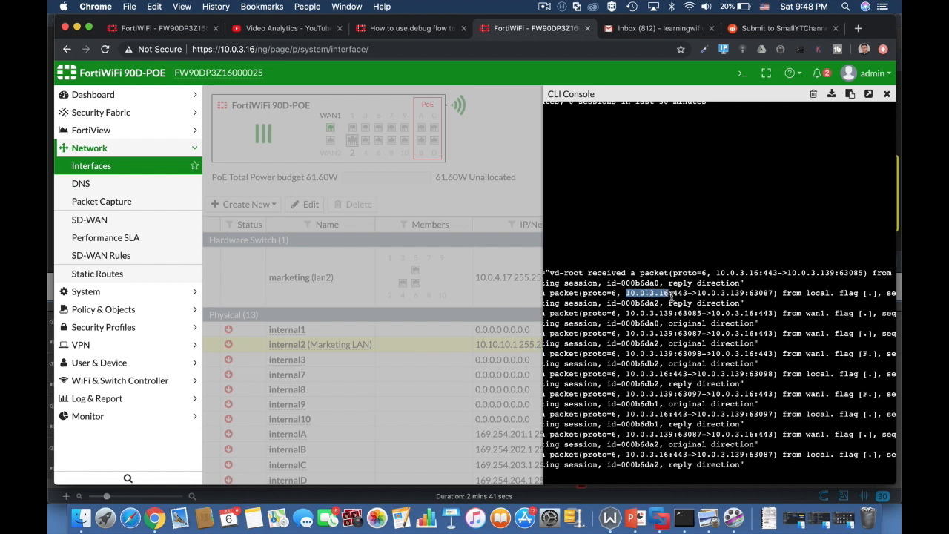
left_click(712, 293)
left_click_drag(711, 293, 734, 292)
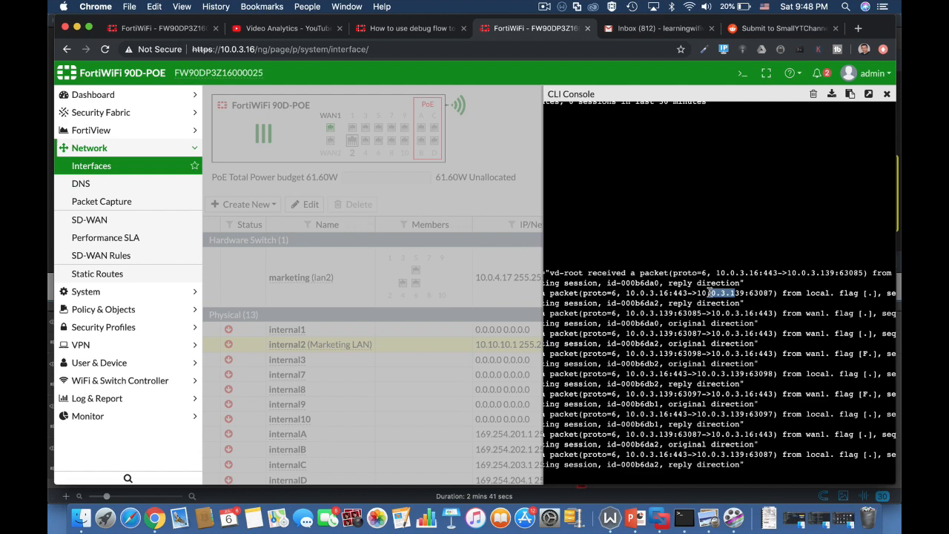
left_click_drag(673, 294, 685, 296)
scroll(810, 313, "right", 10)
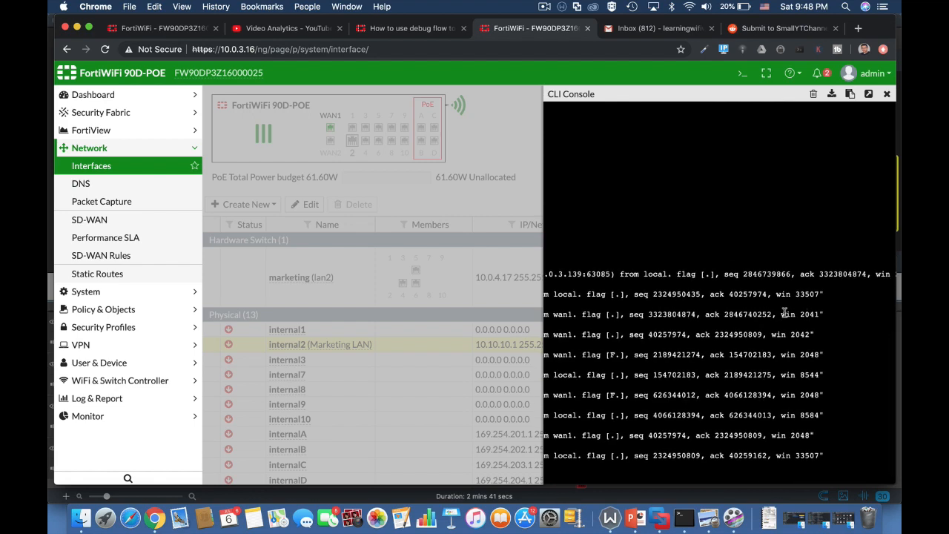
scroll(647, 345, "left", 10)
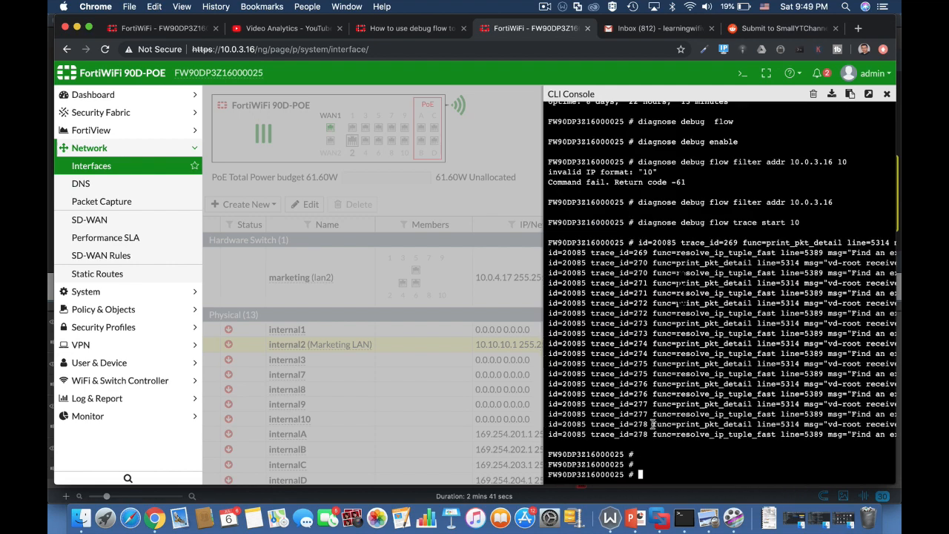
List all current firewall sessions with 'diagnose sys session list'
type("diagnose")
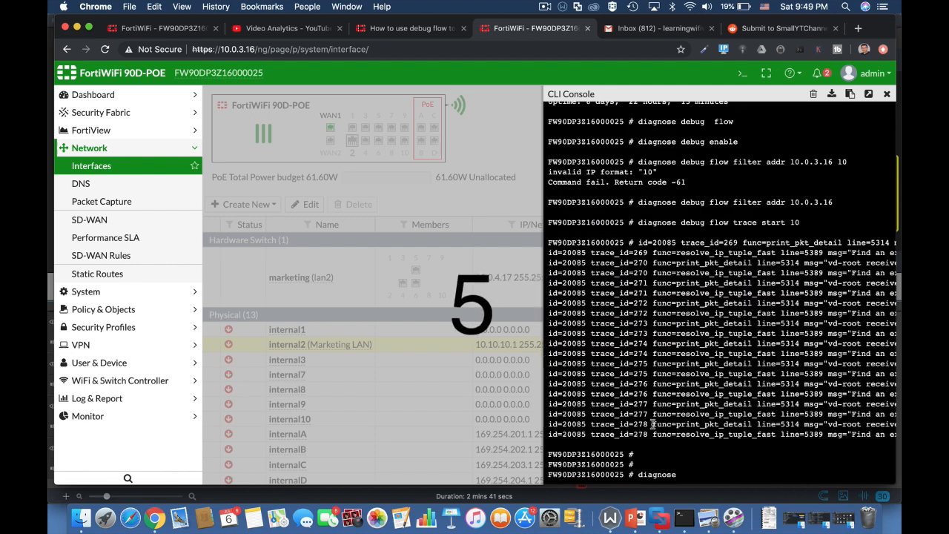
type(" sys sessionl")
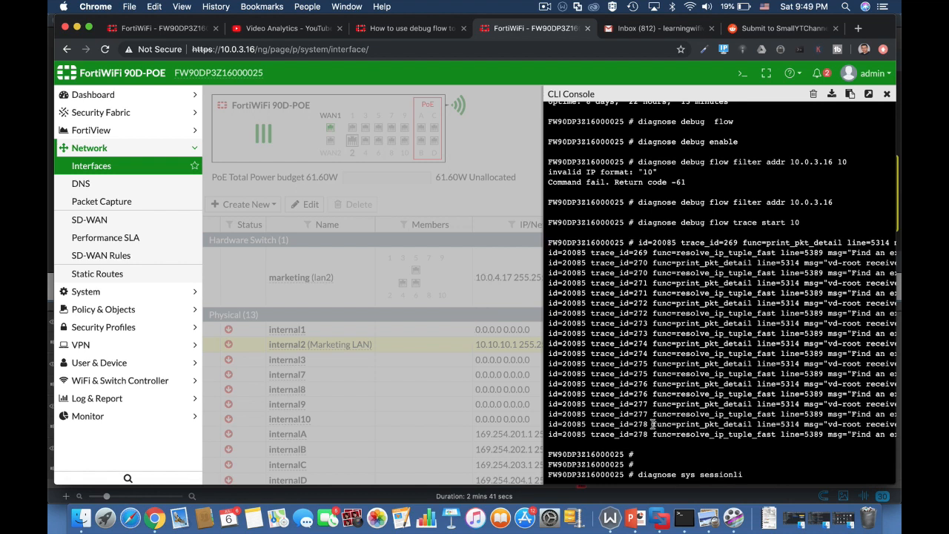
key("BackSpace")
type("list")
key("Return")
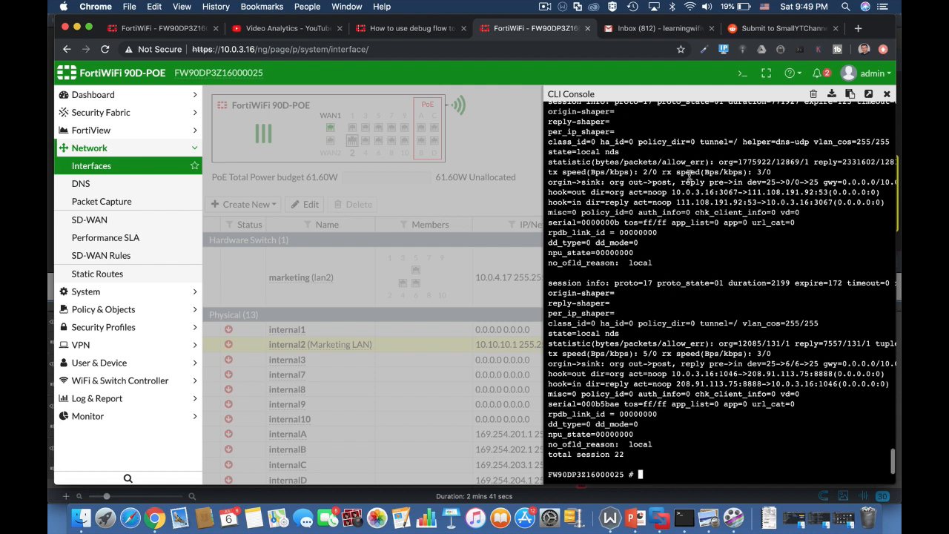
Filter the session list to 10.0.3.16 using '| grep 10.0.3.16', then enter 'diagnose sys top'
key("Up")
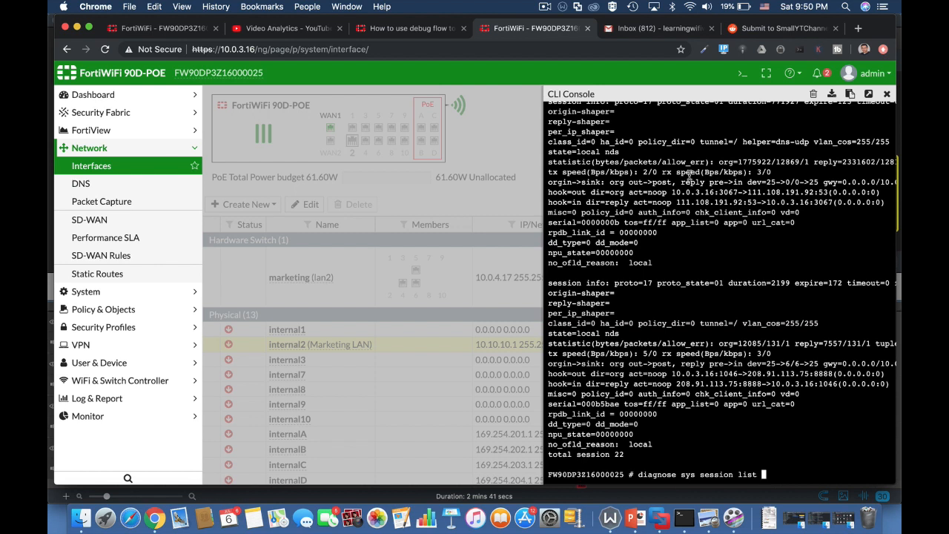
type("| grep 10.0.3.16")
key("Return")
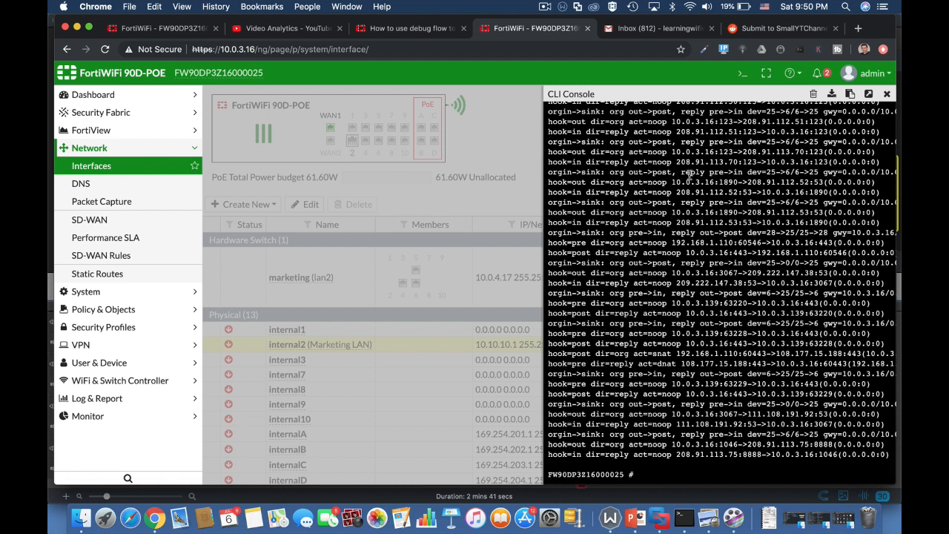
type("diagnose sys top")
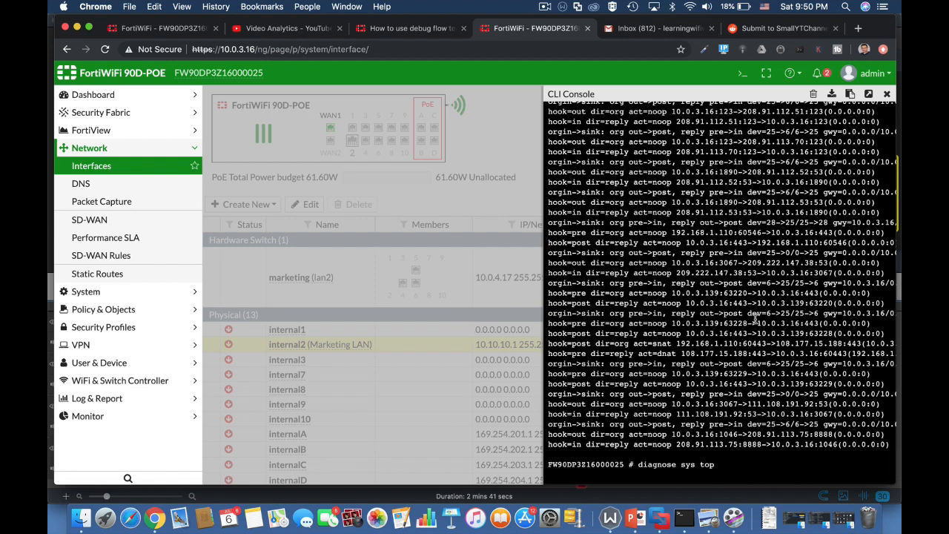
Run 'diagnose sys top' live and highlight an httpsd process's state letter
key("Return")
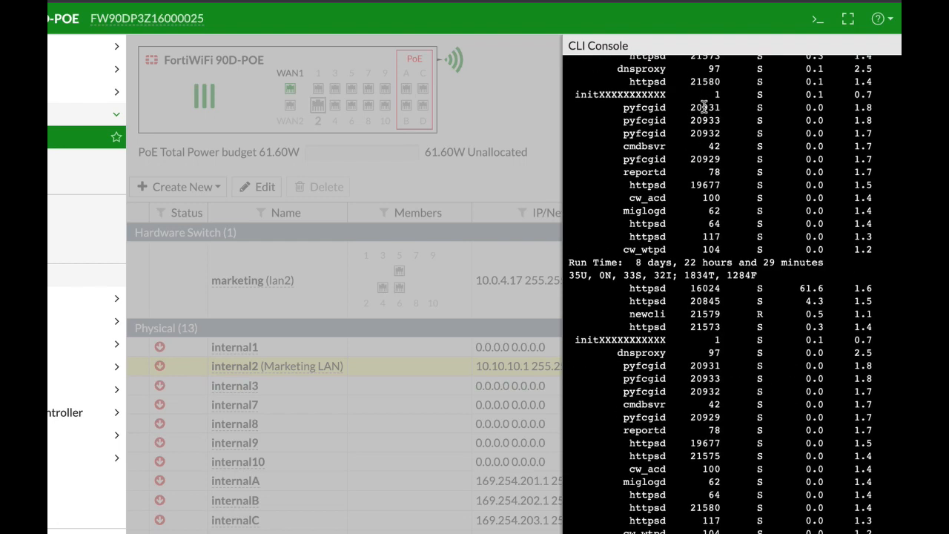
double_click(759, 82)
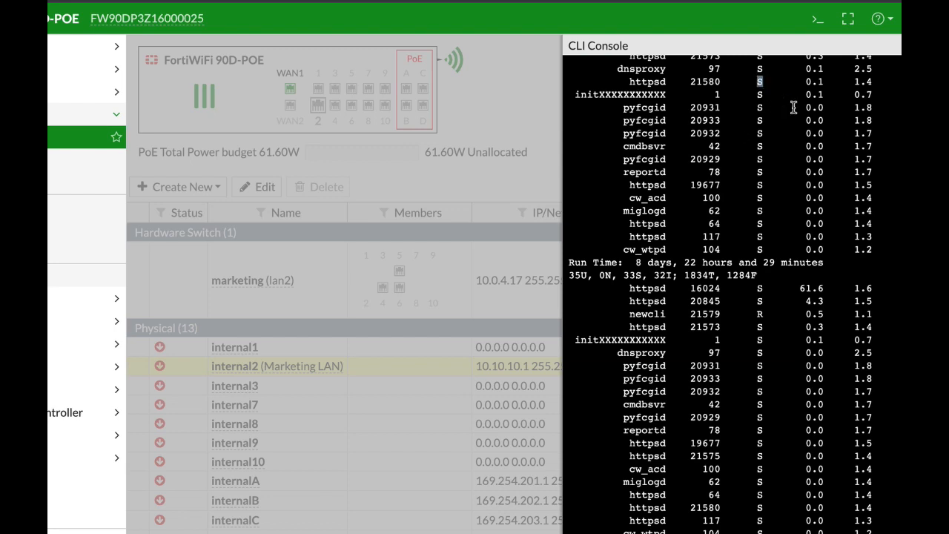
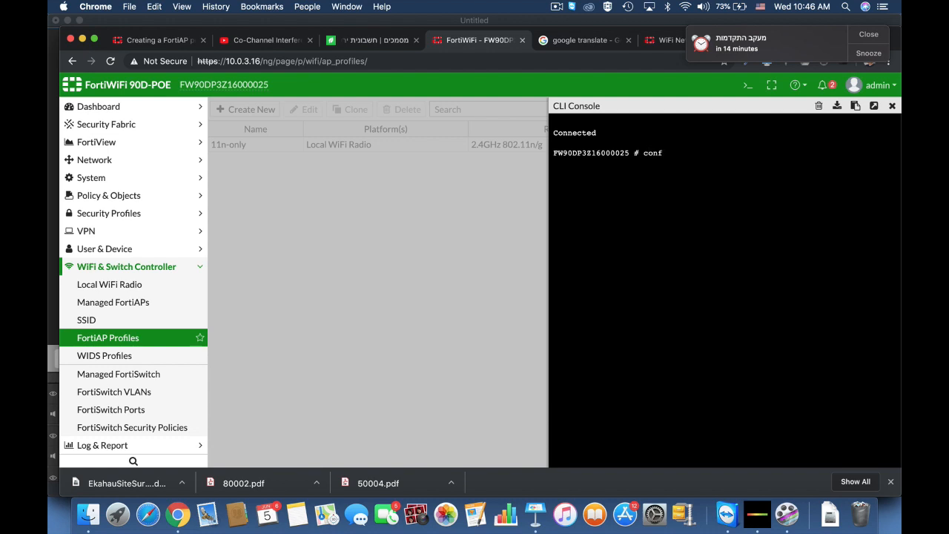
Enter radio-1 of the FAP221C-default profile via 'config wireless-controller wtp-profile'
type("ig wire")
key("Tab")
type("wtp-p")
key("Tab")
key("Return")
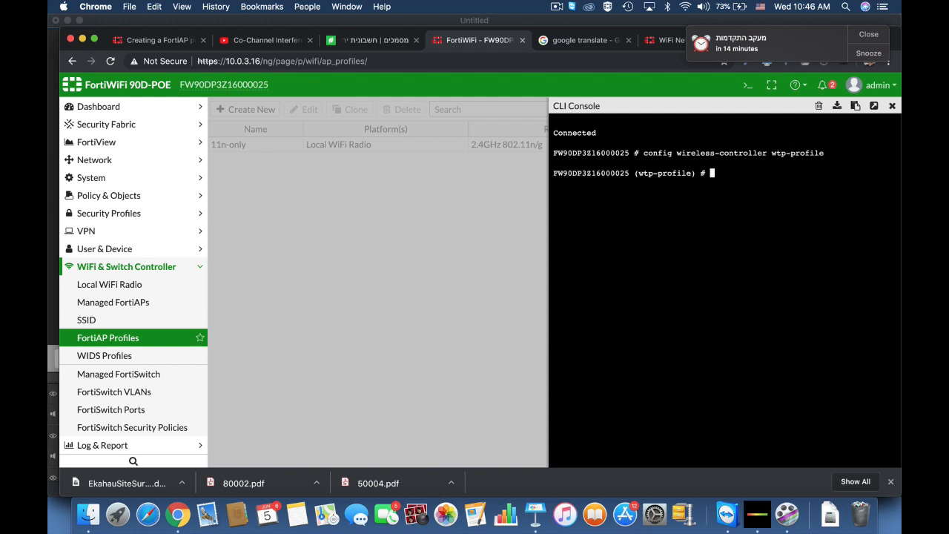
type("edit")
key("Tab")
key("Tab")
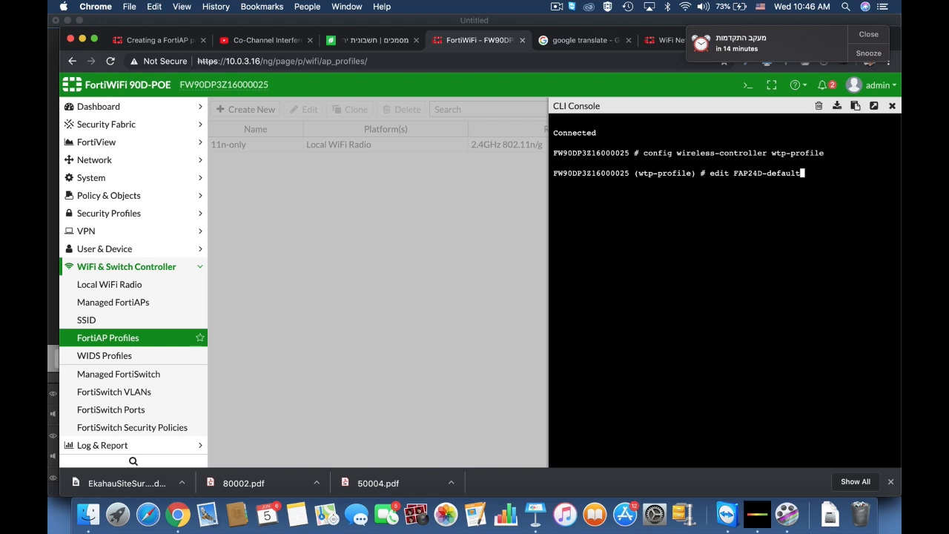
key("Tab")
key("Return")
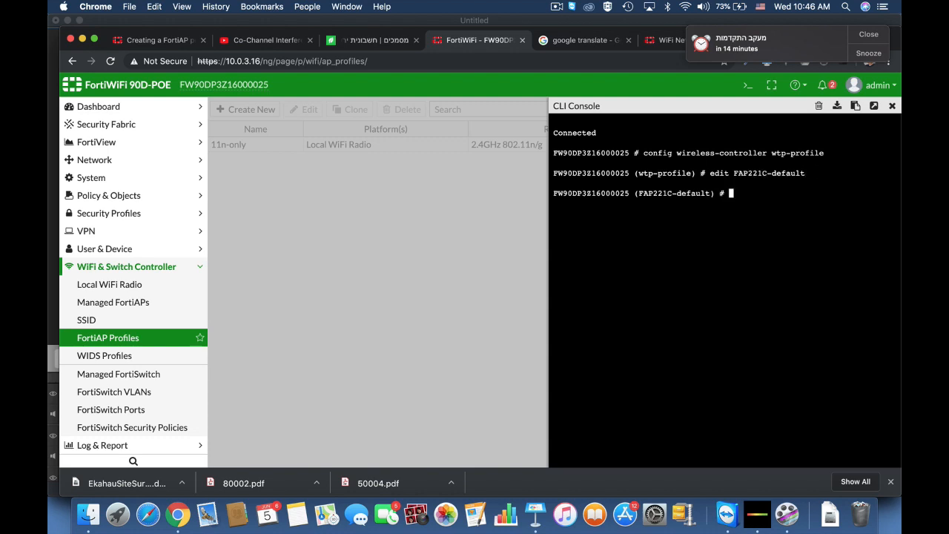
type("config radio-1")
key("Return")
List radio-1's full configuration, then set short-guard-interval enable and end
type("show full-configuration")
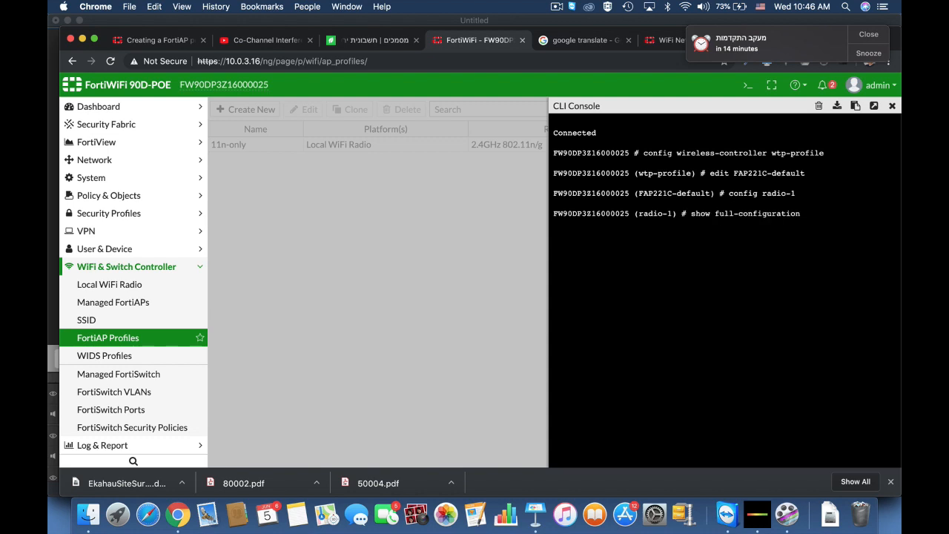
key("Return")
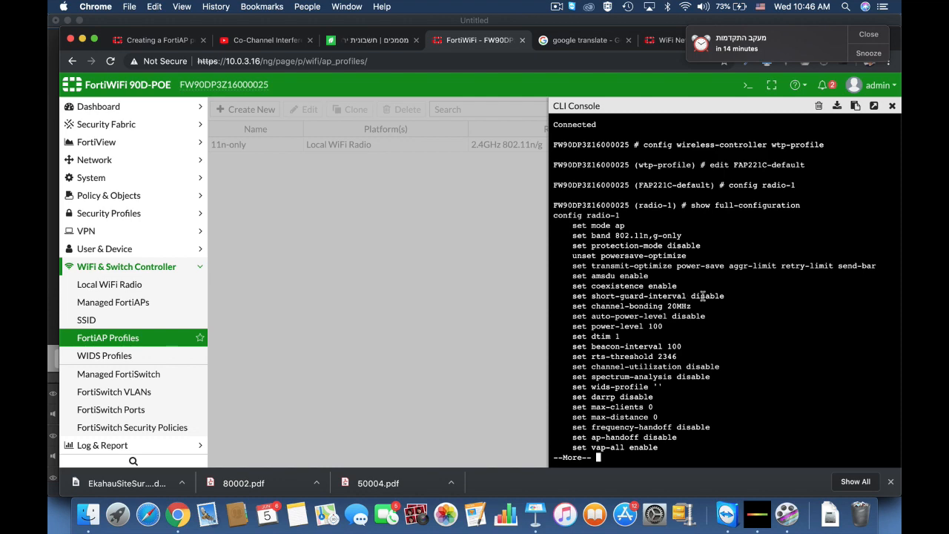
key("Return")
key("Return")
key("Return")
key("Return")
key("Return")
key("Return")
key("Return")
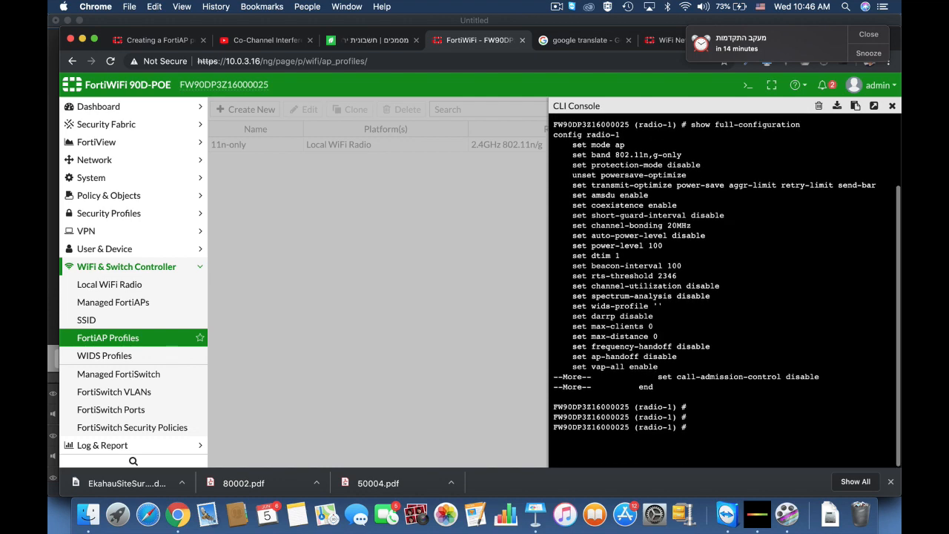
type("set short-guard-interval ")
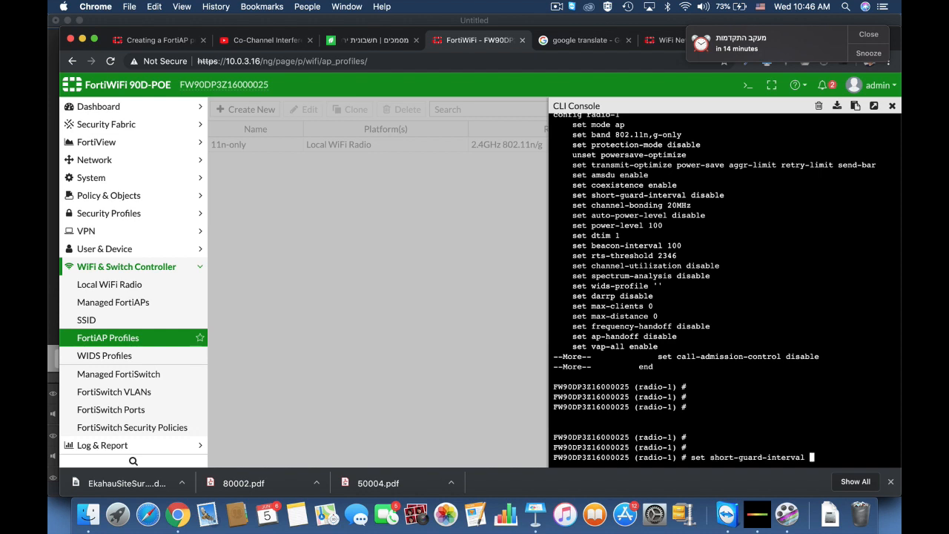
type("enable")
key("Return")
type("e")
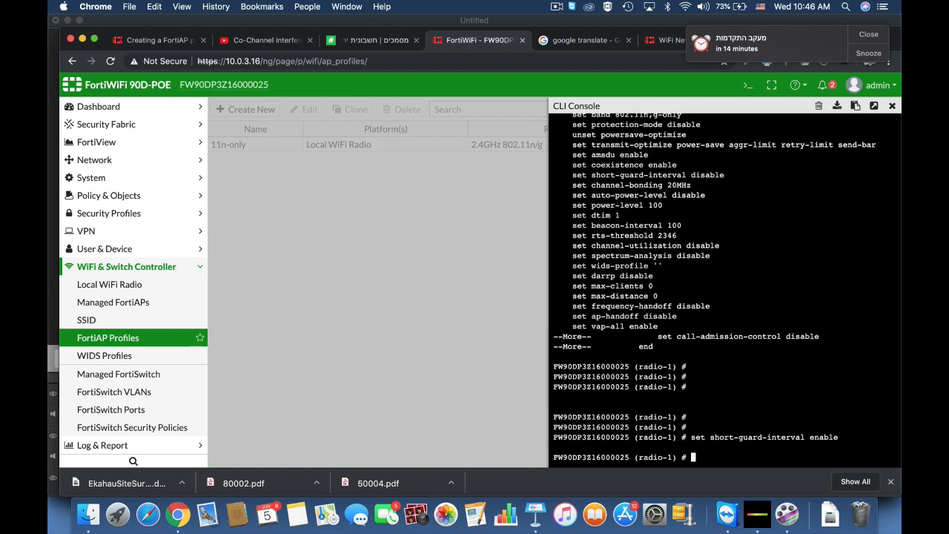
key("Return")
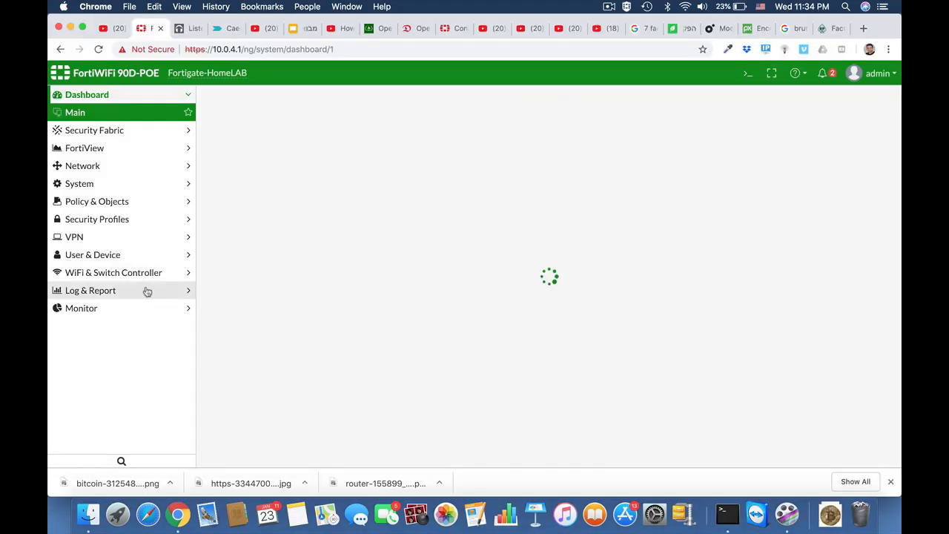
Turn SD-WAN on and add internalA as a member with gateway 192.168.1.1
left_click(91, 167)
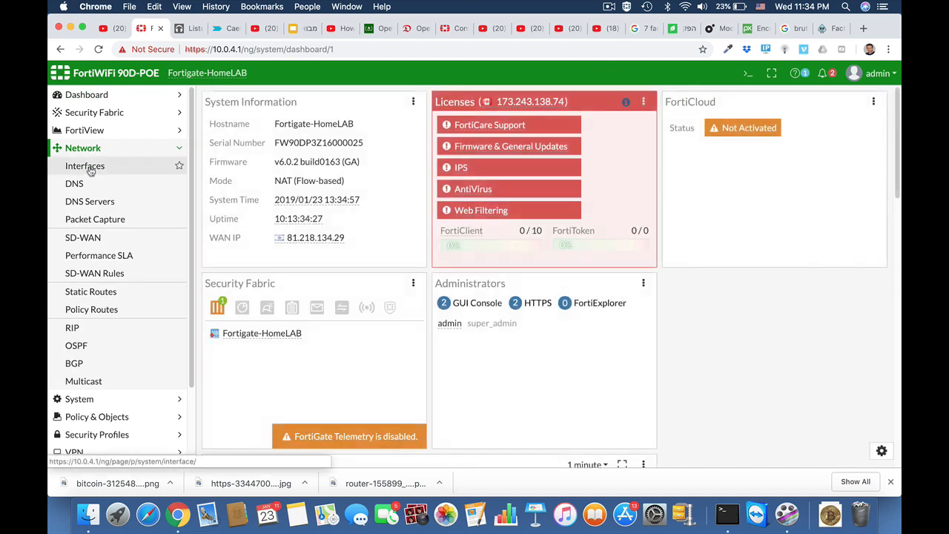
left_click(85, 237)
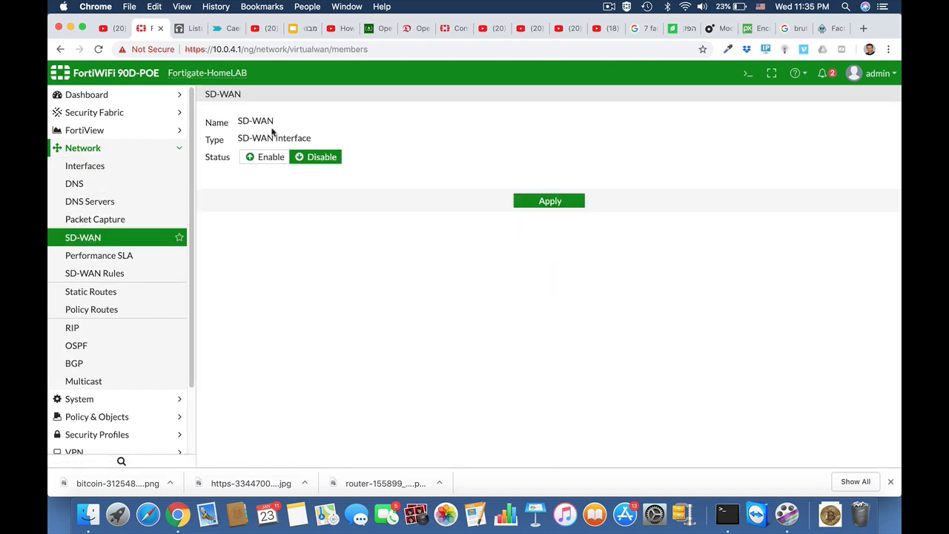
left_click(272, 158)
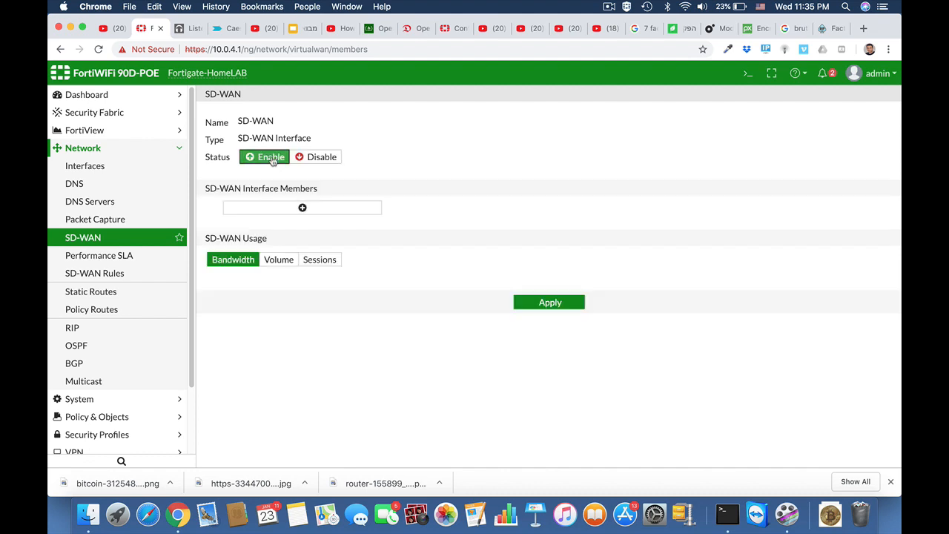
left_click(300, 205)
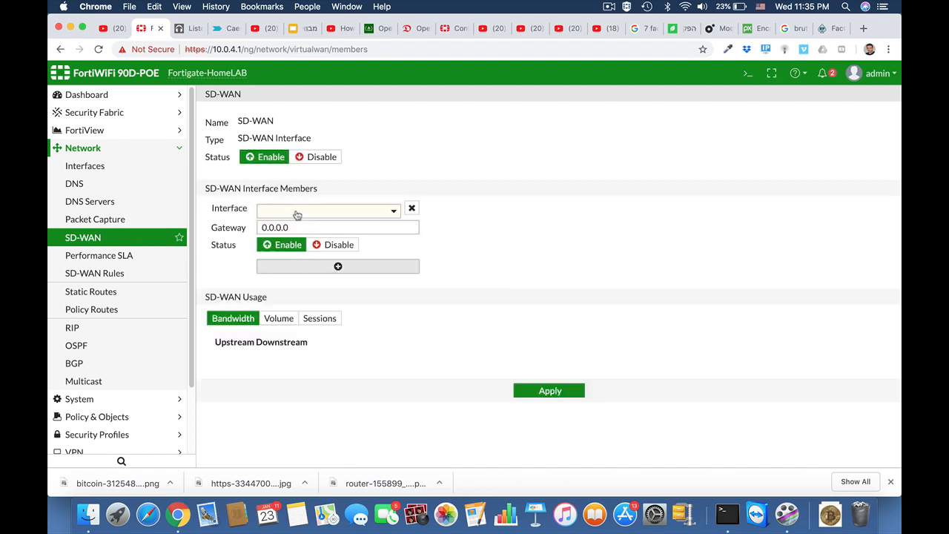
left_click(347, 216)
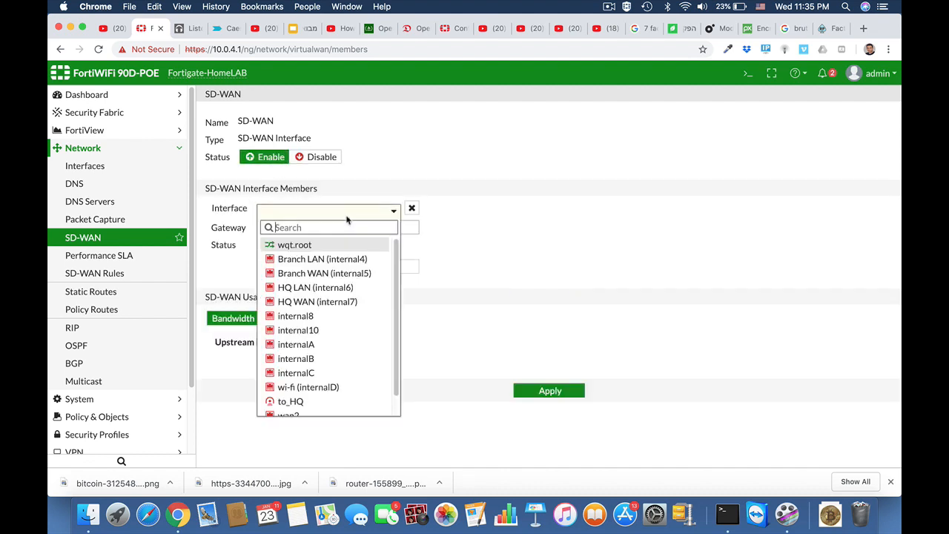
left_click(349, 350)
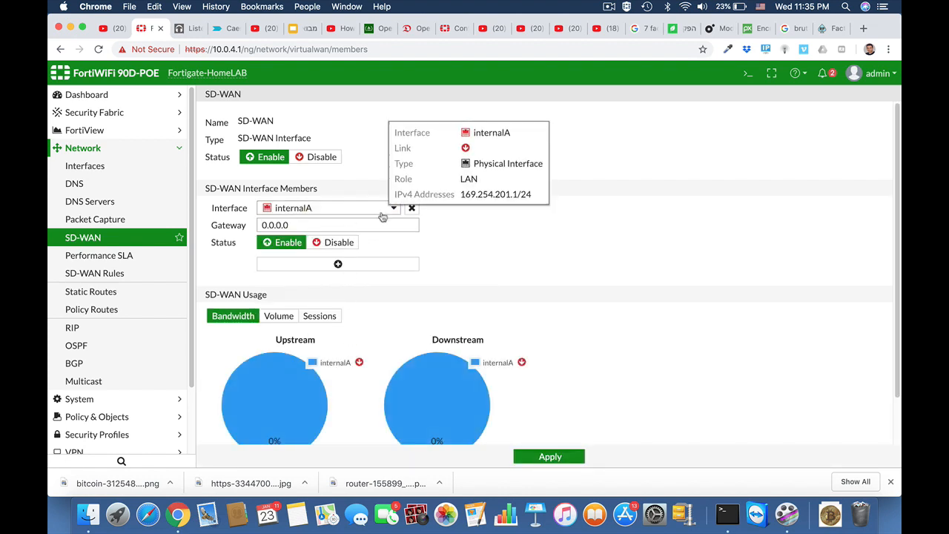
left_click_drag(296, 225, 244, 226)
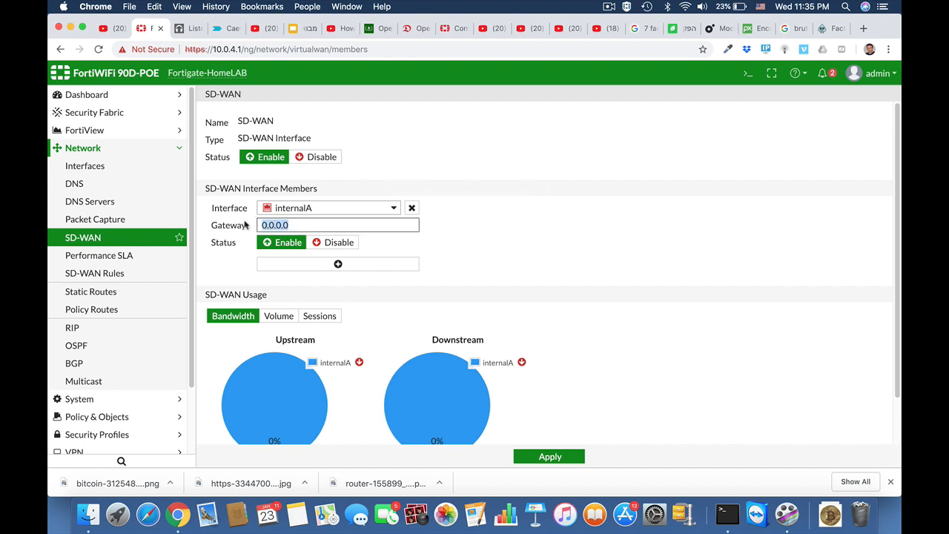
type("1")
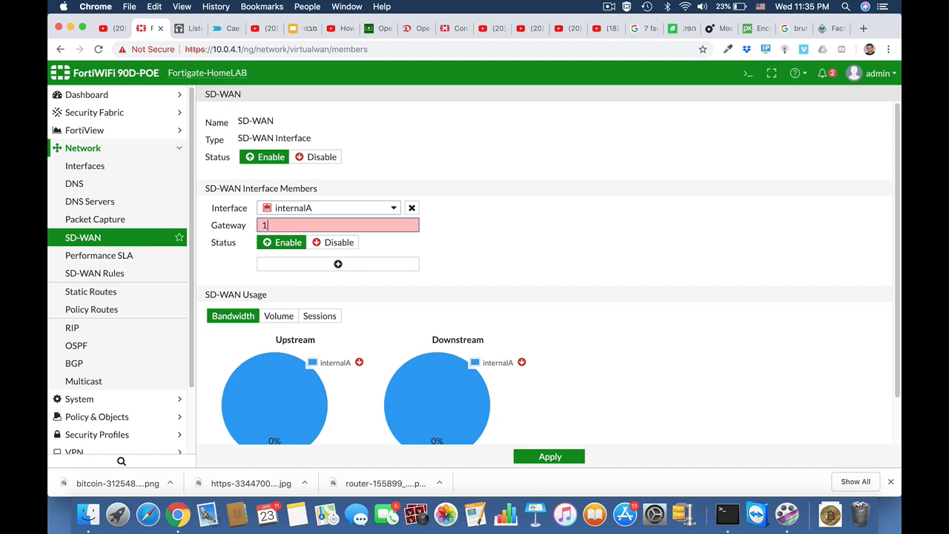
type("92.168.1.1")
Add internalB with gateway 10.0.10.138 and apply the SD-WAN settings
left_click(339, 265)
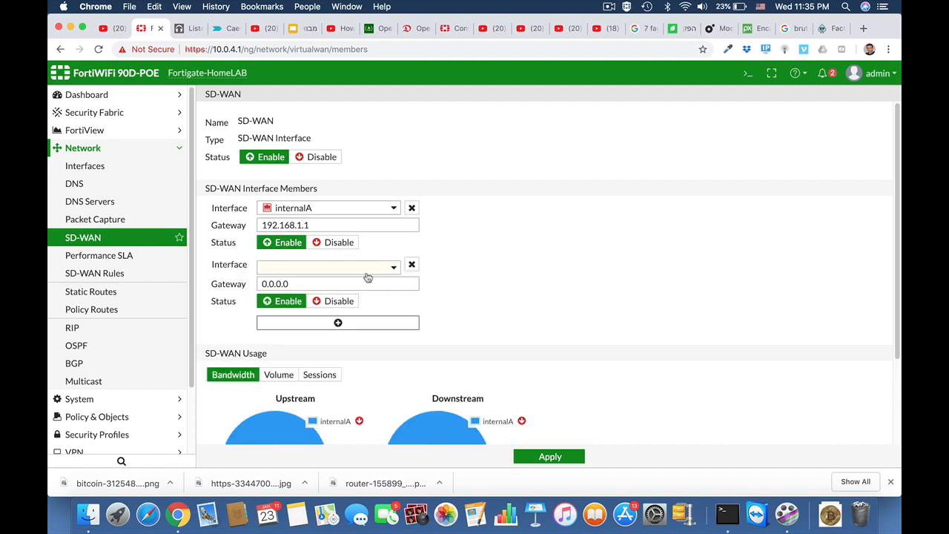
left_click(367, 273)
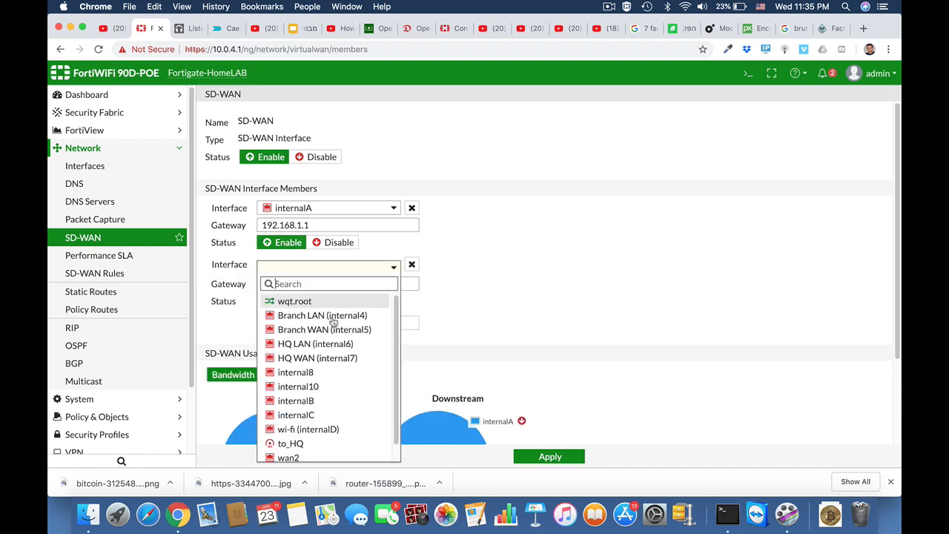
left_click(325, 406)
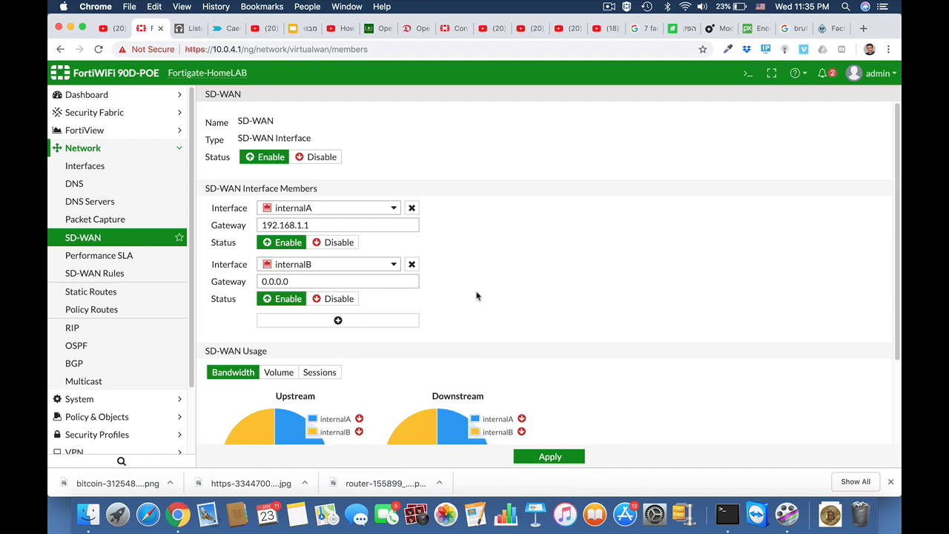
scroll(477, 297, "down", 2)
double_click(297, 230)
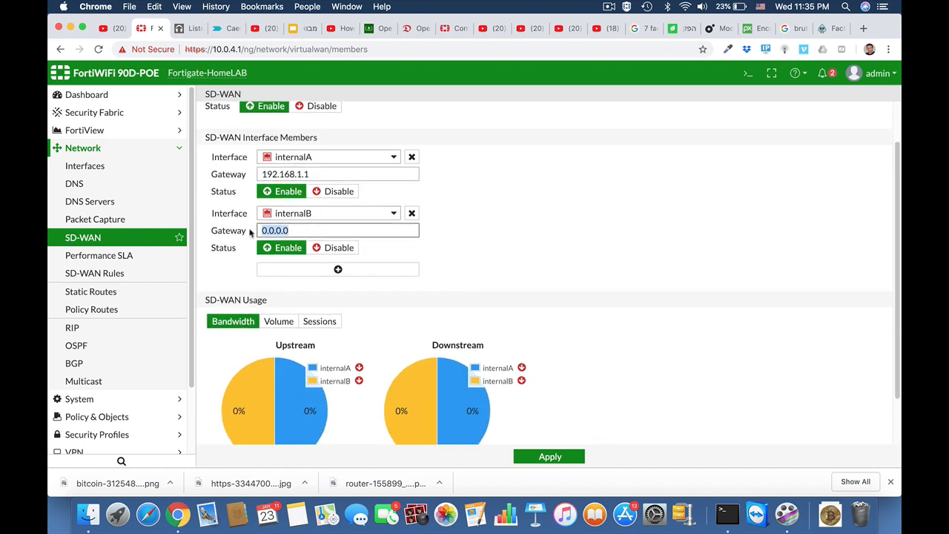
type("1")
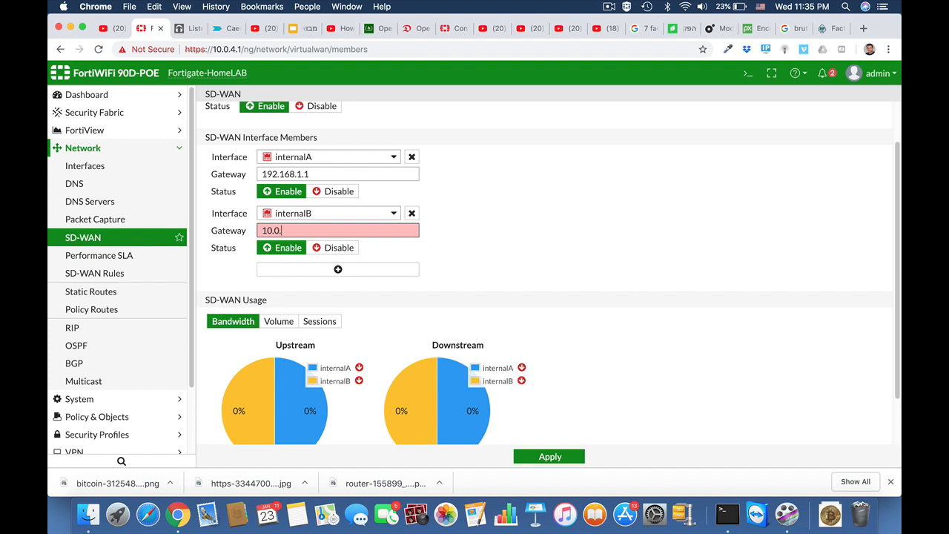
type("0.0.10.138")
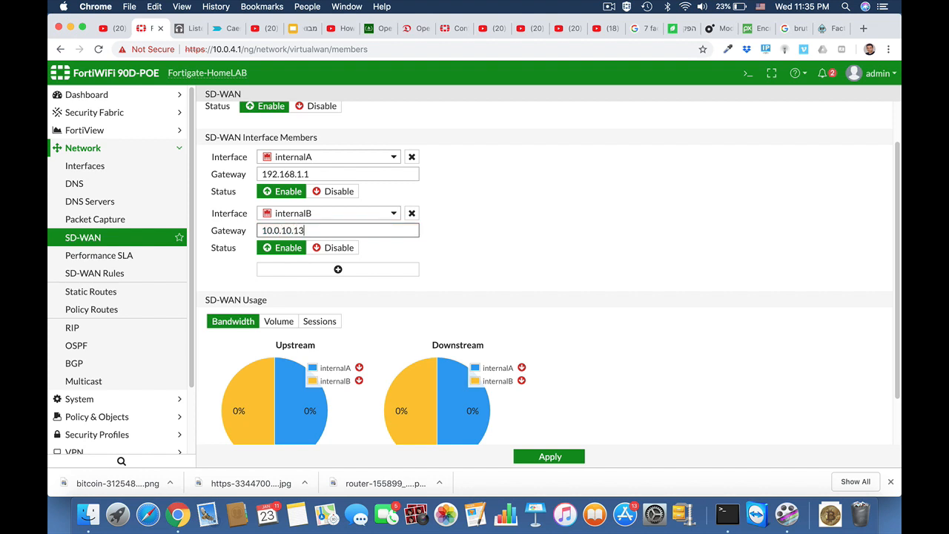
left_click(469, 282)
scroll(468, 282, "down", 2)
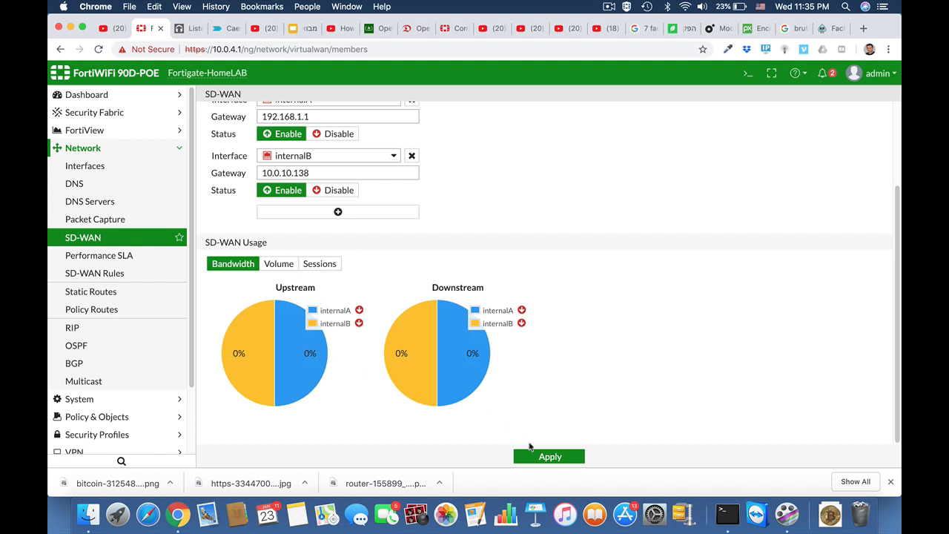
left_click(531, 456)
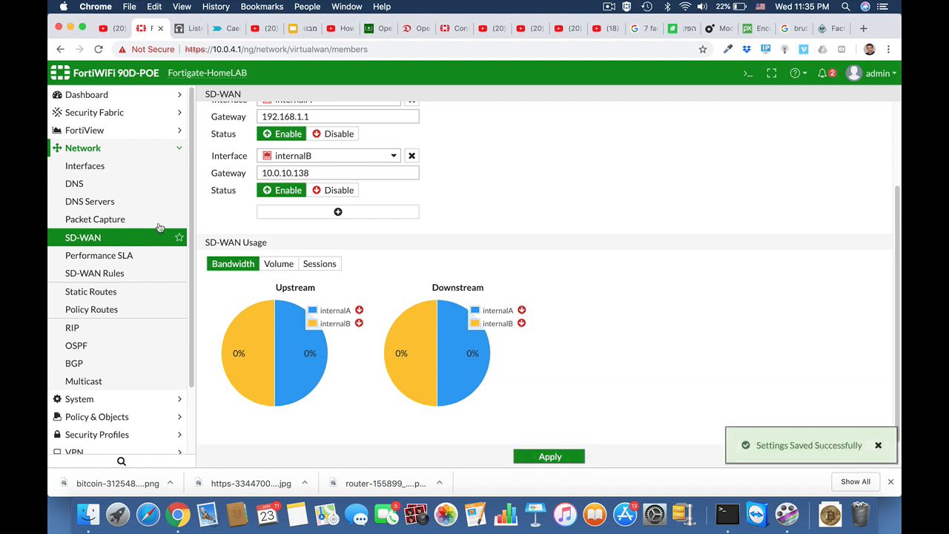
left_click(128, 256)
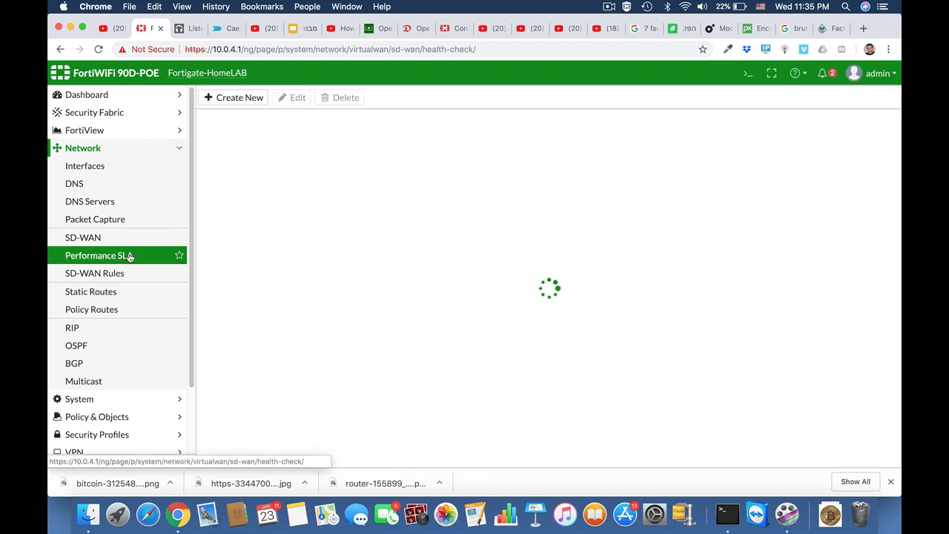
left_click(235, 100)
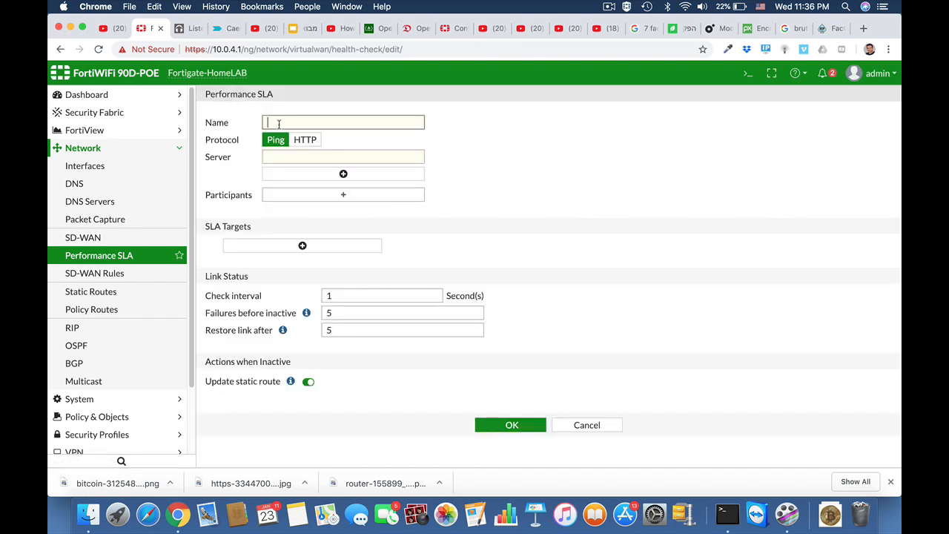
type("salesforce")
left_click(310, 157)
type("www.sale")
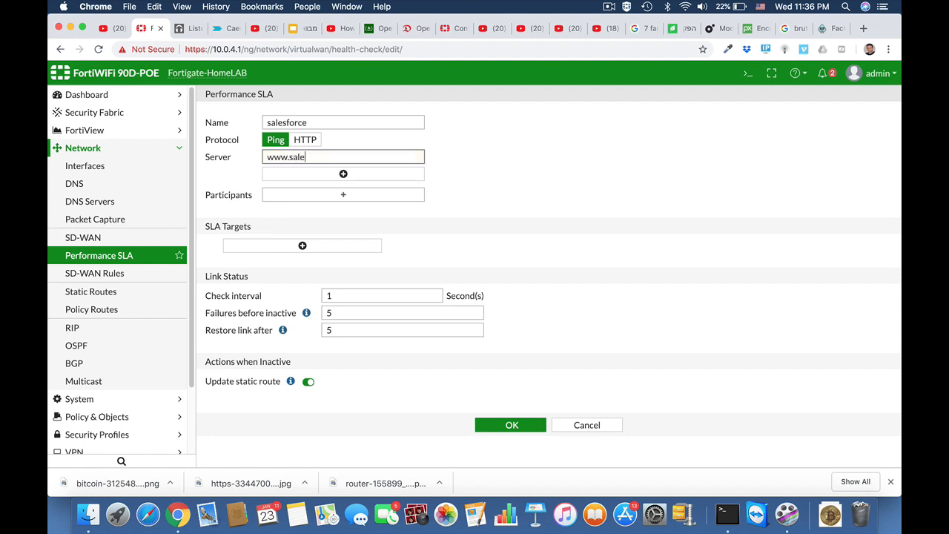
type("sforce.com")
left_click(371, 197)
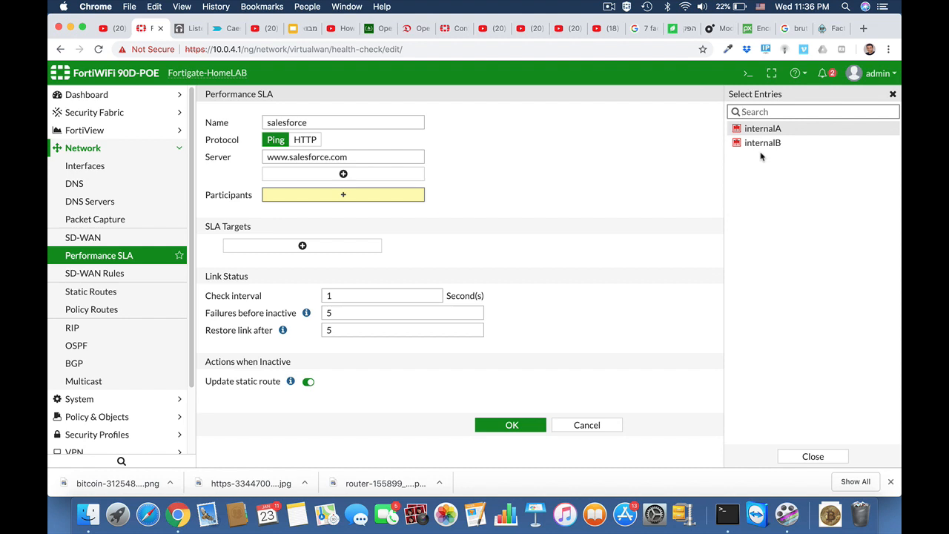
left_click(760, 142)
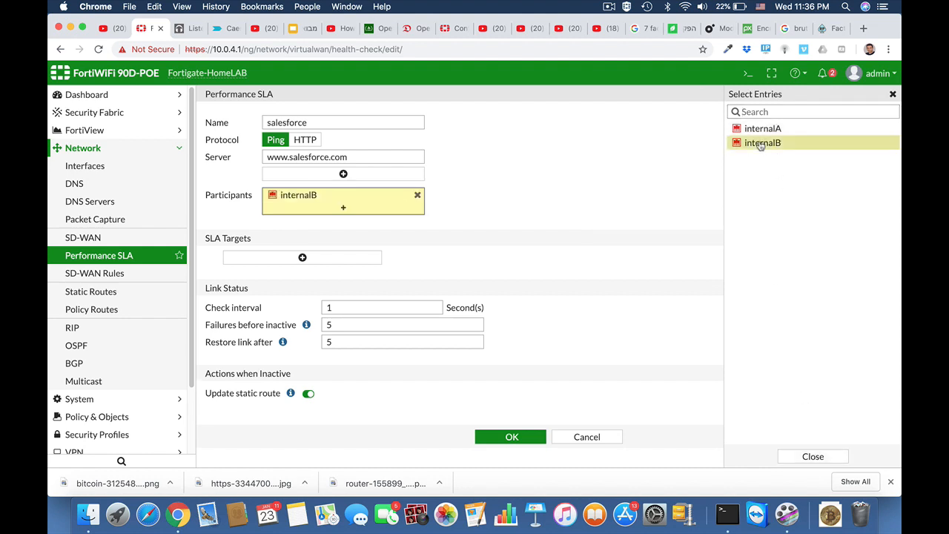
left_click(759, 130)
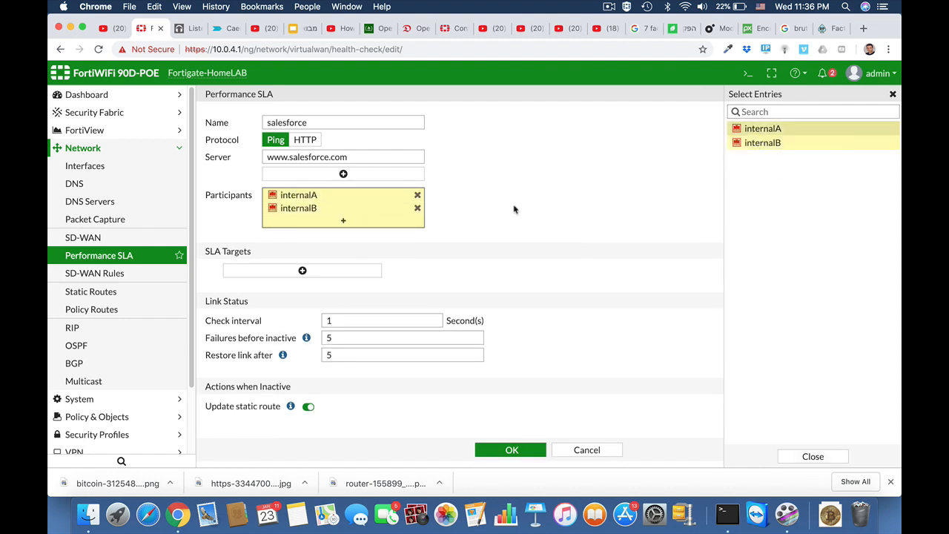
left_click(514, 210)
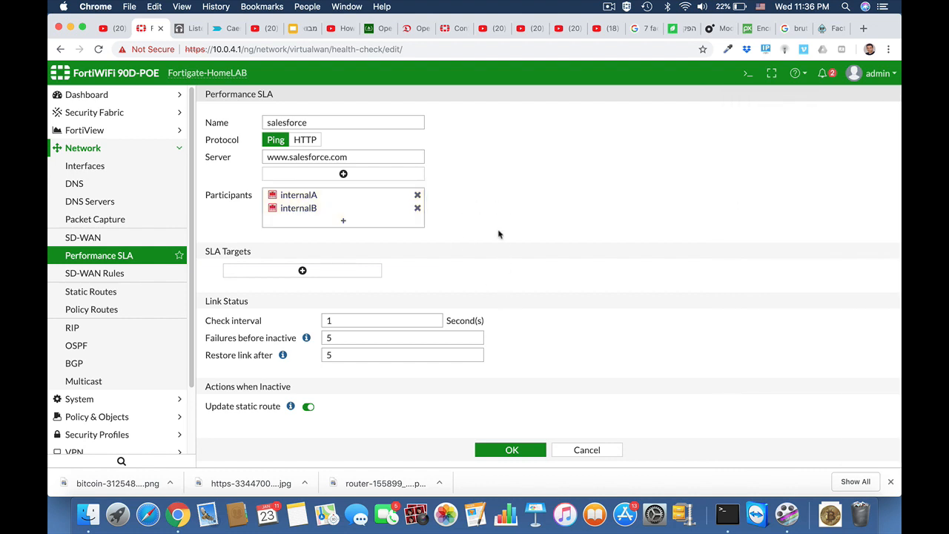
Add an SLA target with latency 60, jitter 100 and packet loss 0, then save
left_click(303, 270)
left_click_drag(329, 289, 301, 292)
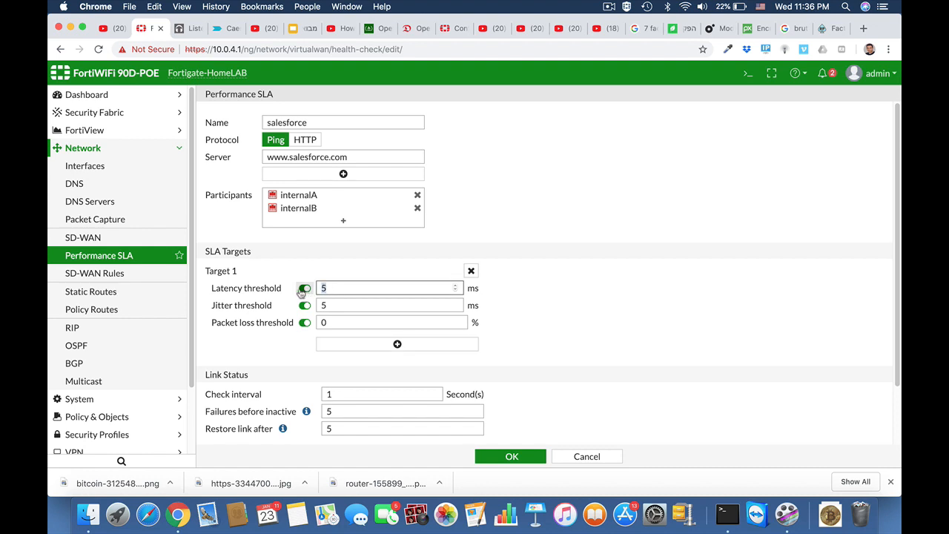
type("60")
left_click_drag(330, 306, 304, 309)
type("100")
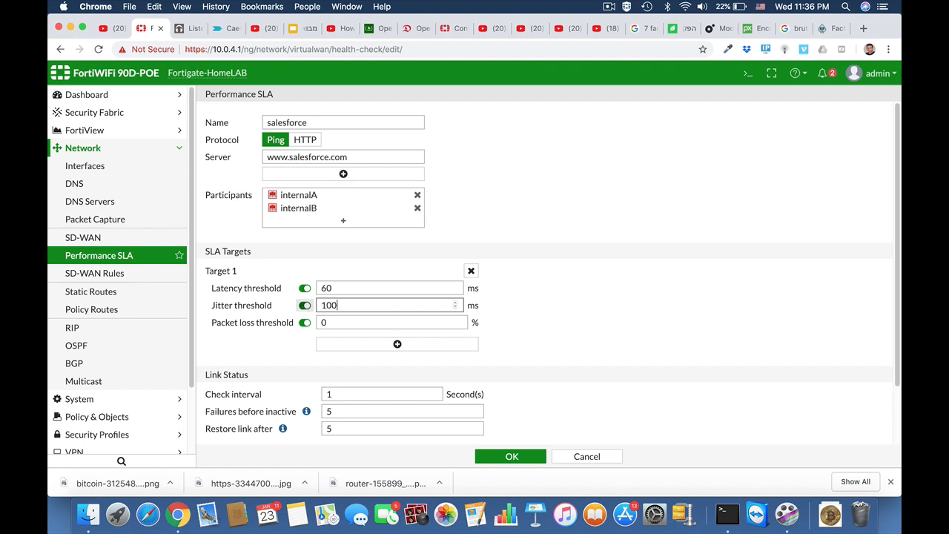
left_click(330, 322)
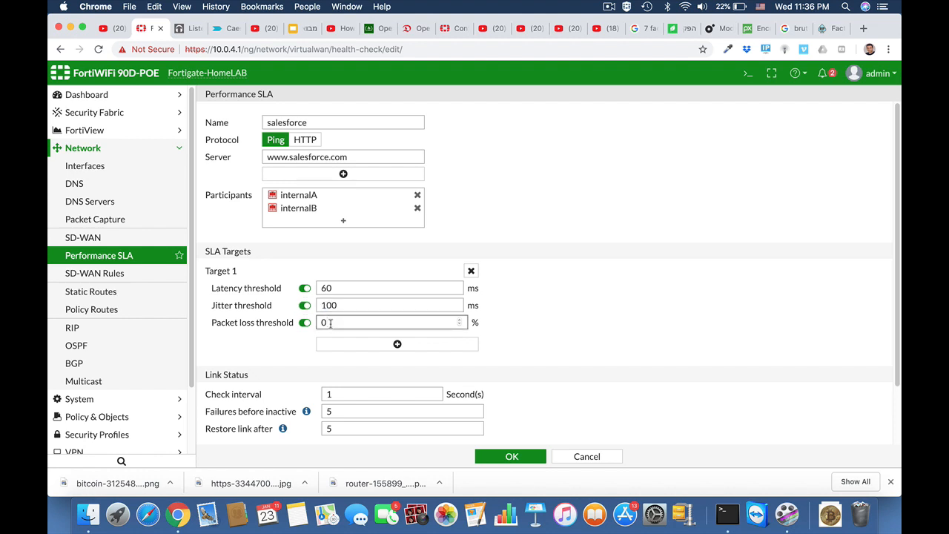
left_click_drag(330, 322, 304, 326)
scroll(580, 387, "down", 3)
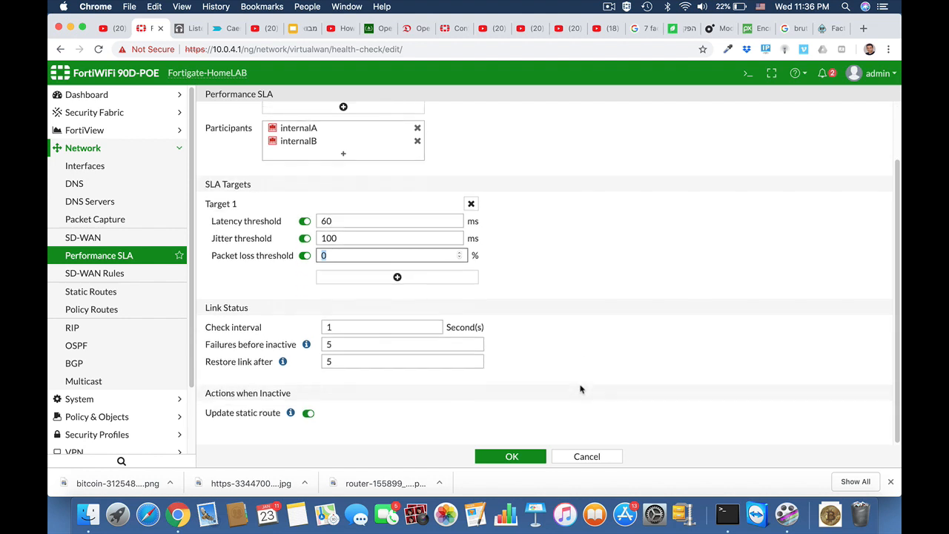
left_click(504, 458)
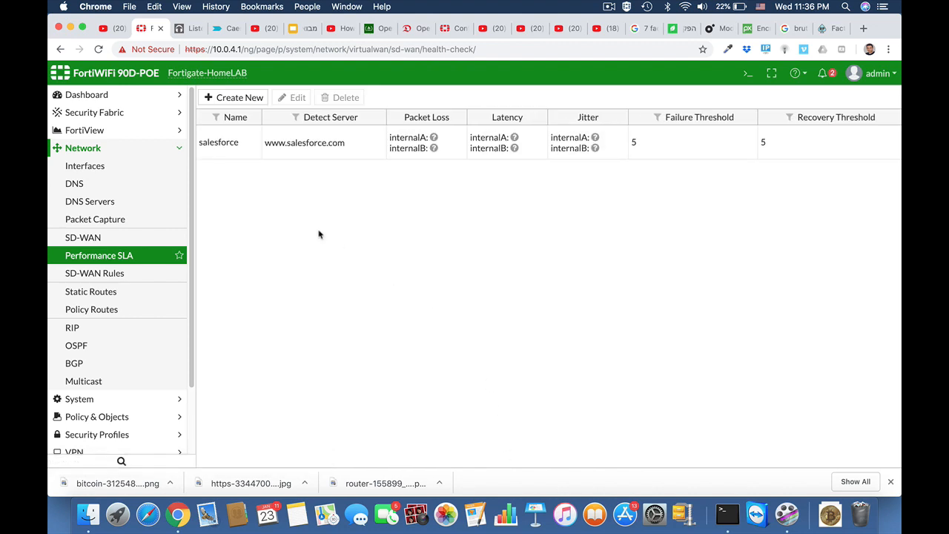
Start a new SD-WAN rule named SAS with source address all
left_click(131, 275)
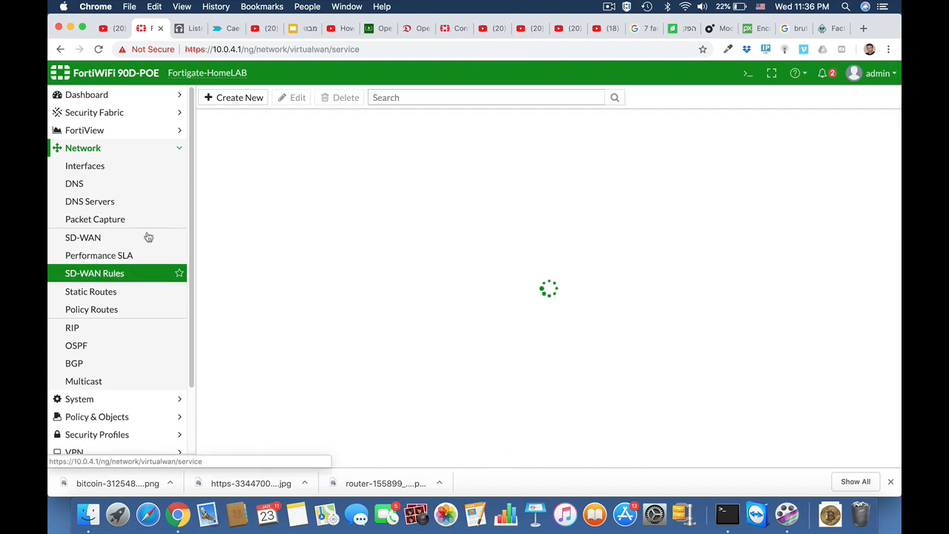
left_click(241, 103)
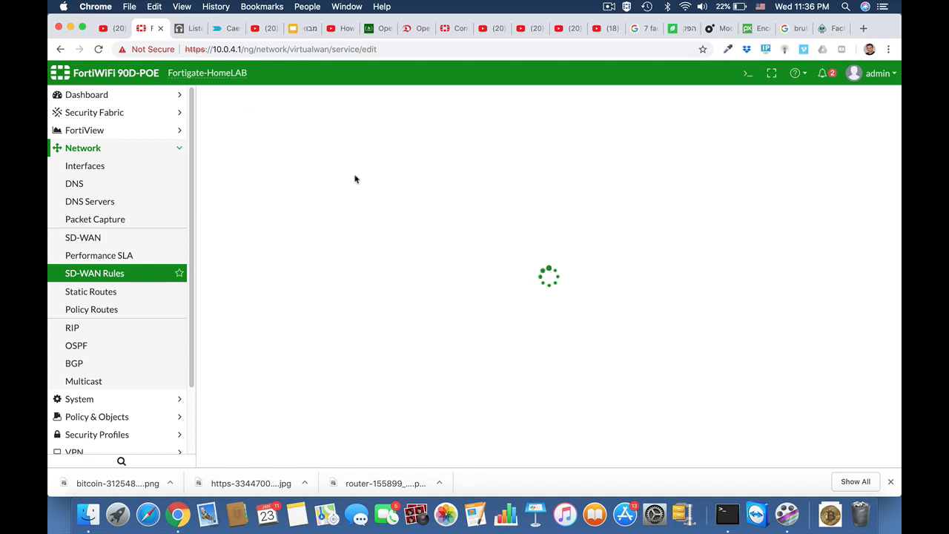
left_click(275, 123)
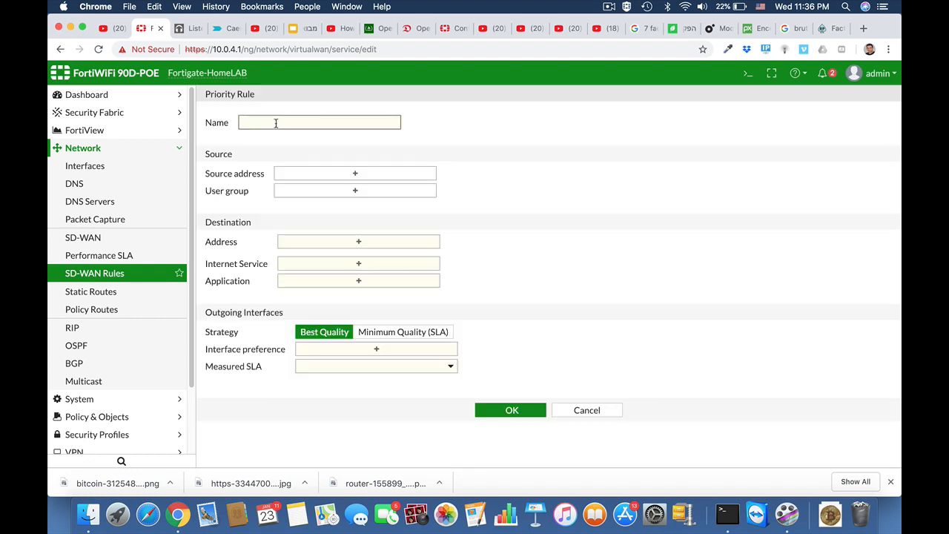
type("SALESfor")
key("BackSpace")
key("BackSpace")
key("BackSpace")
key("BackSpace")
key("BackSpace")
key("BackSpace")
key("BackSpace")
key("BackSpace")
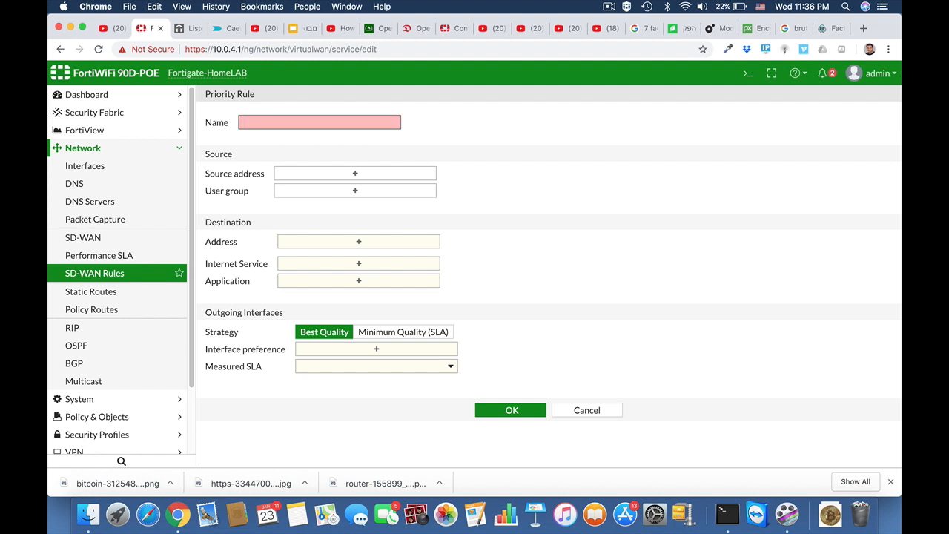
type("SAS")
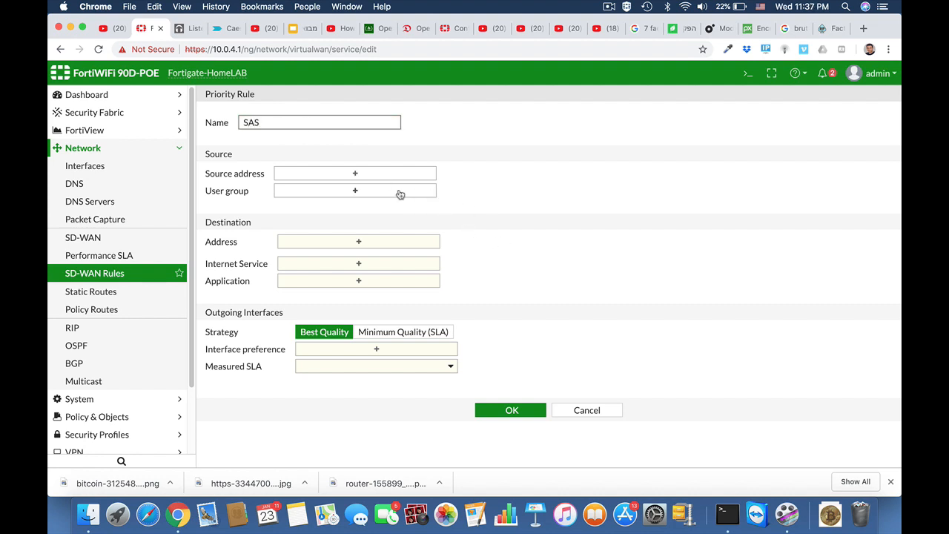
left_click(363, 177)
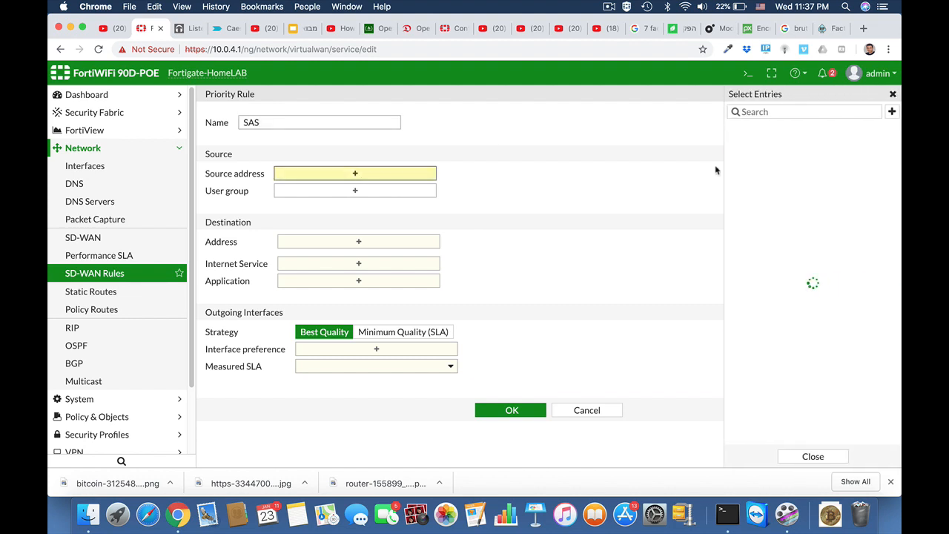
left_click(749, 145)
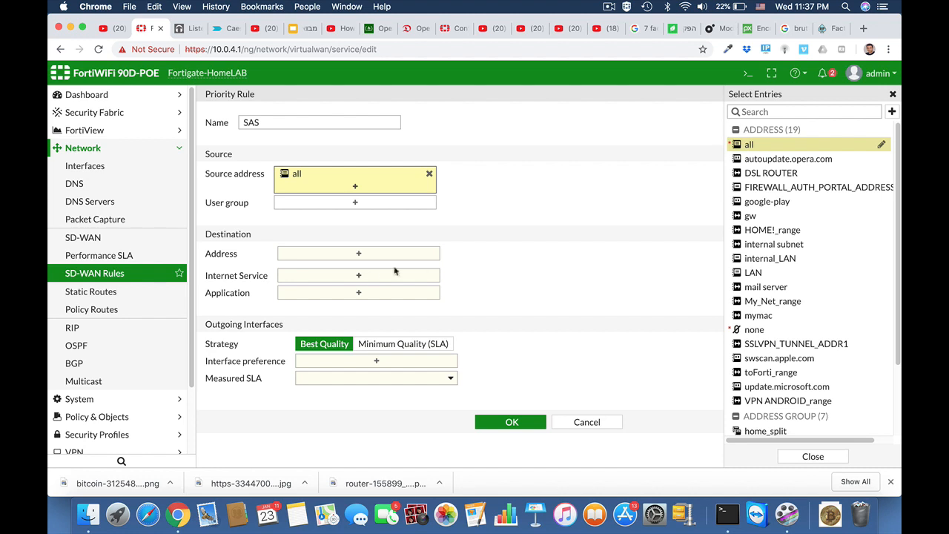
Add Salesforce, Salesforce_File.Download, Salesforce_Login and Salesforce_Post applications to the rule
left_click(367, 291)
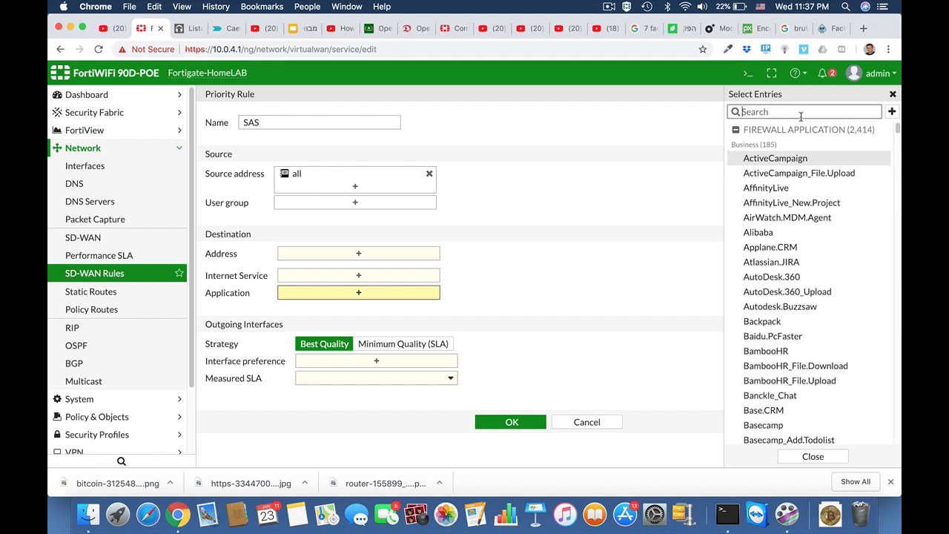
type("salesforce")
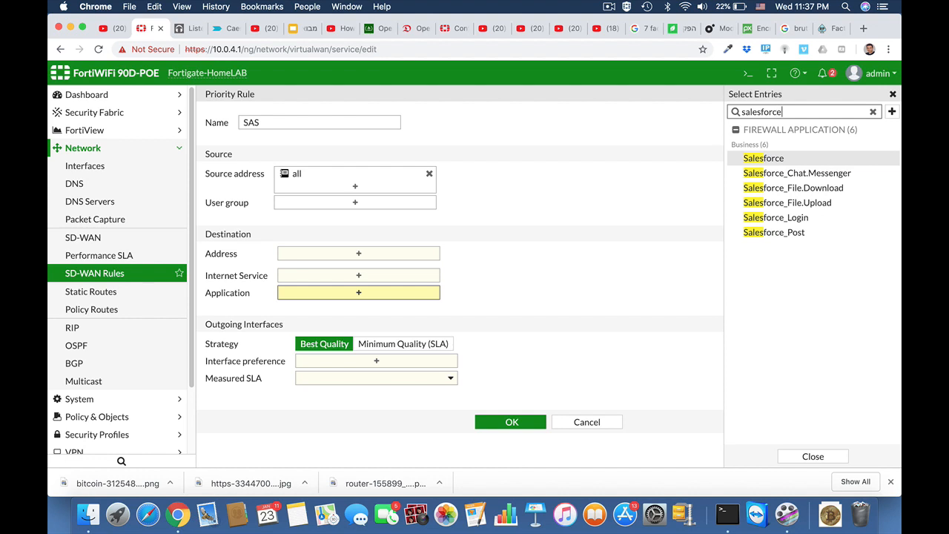
left_click(764, 160)
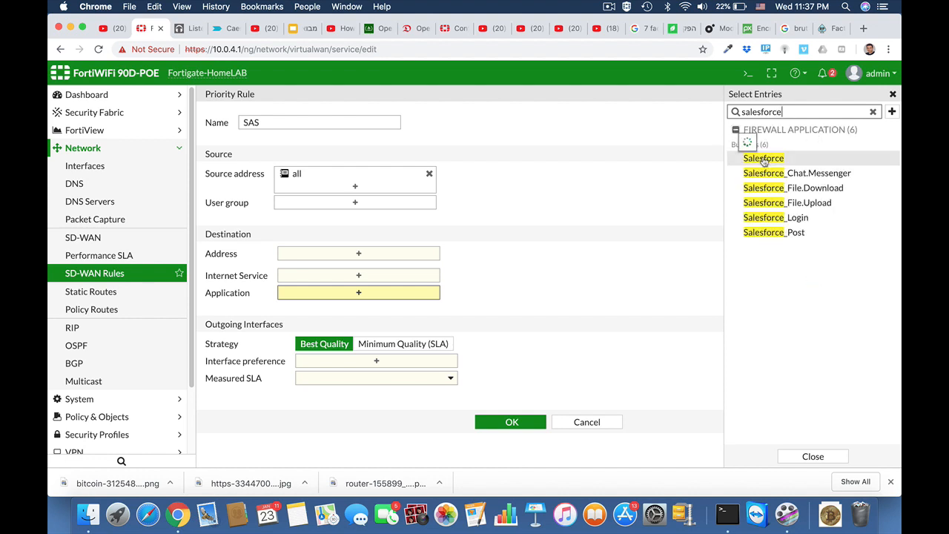
left_click(763, 159)
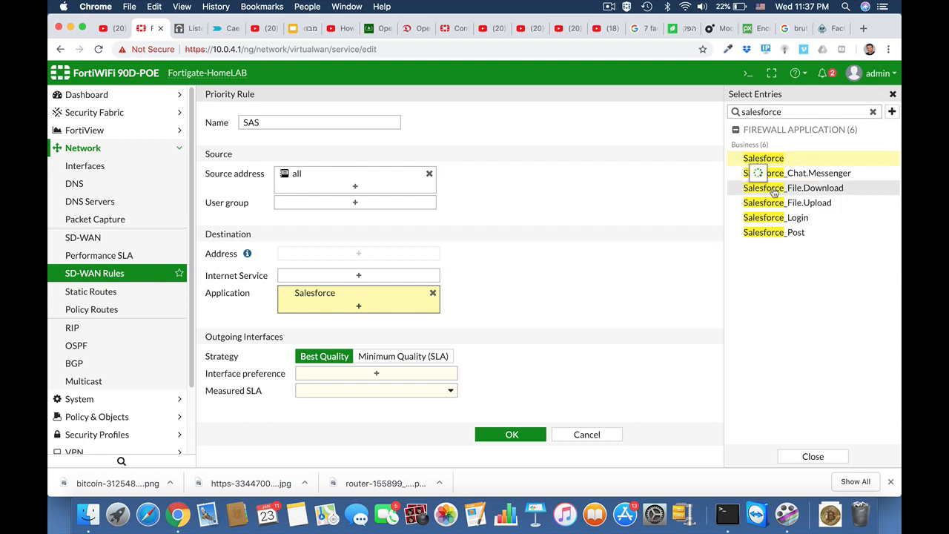
left_click(774, 190)
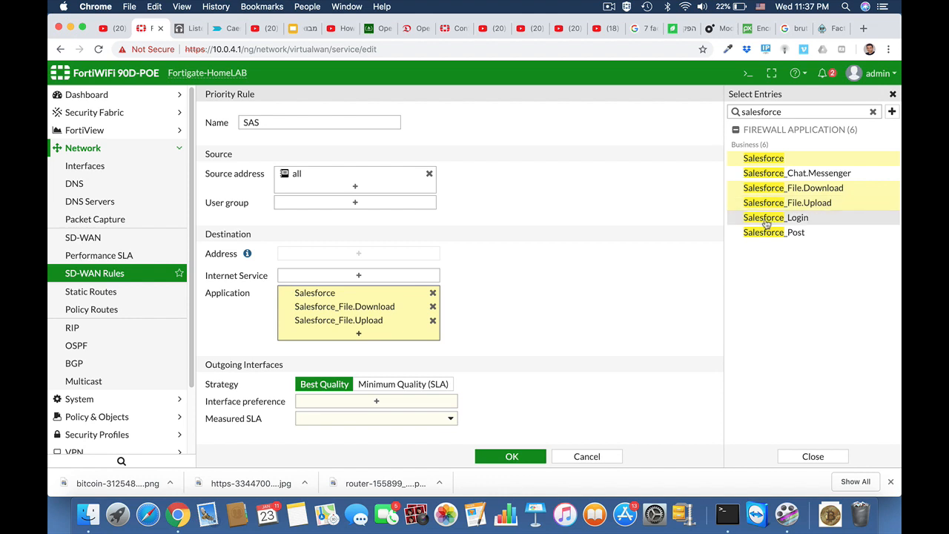
left_click(767, 217)
left_click(767, 232)
scroll(591, 340, "down", 2)
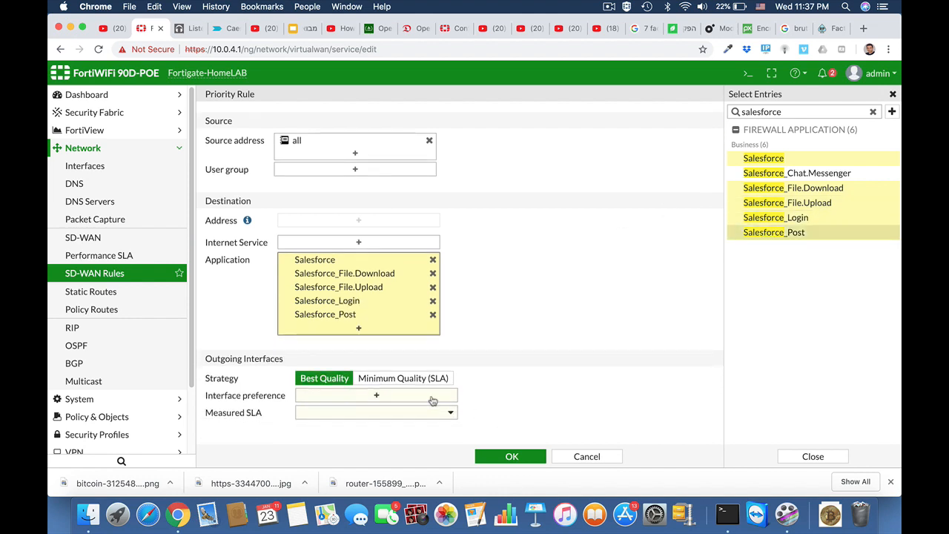
Use internalA then internalB with Minimum Quality (SLA) target salesforce#1, and save
left_click(382, 398)
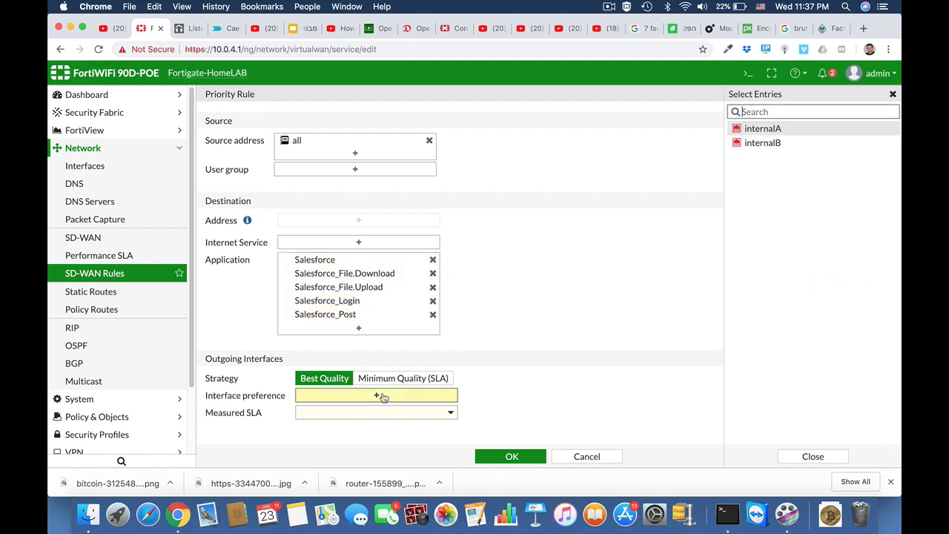
left_click(769, 131)
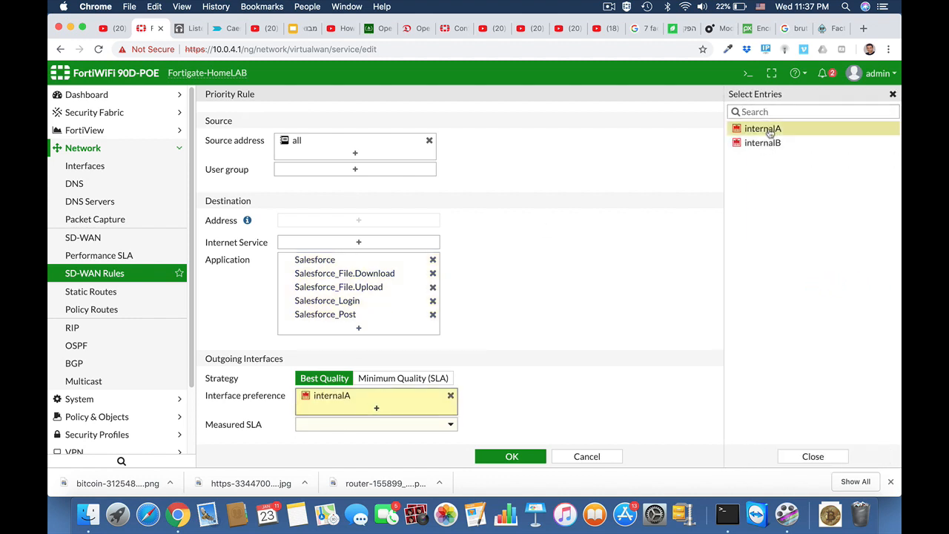
left_click(762, 141)
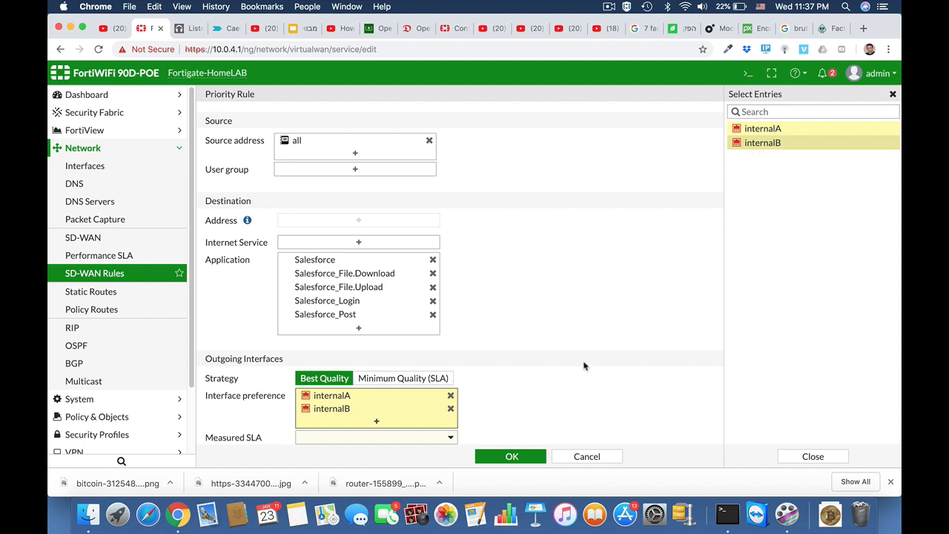
left_click(580, 380)
left_click(438, 381)
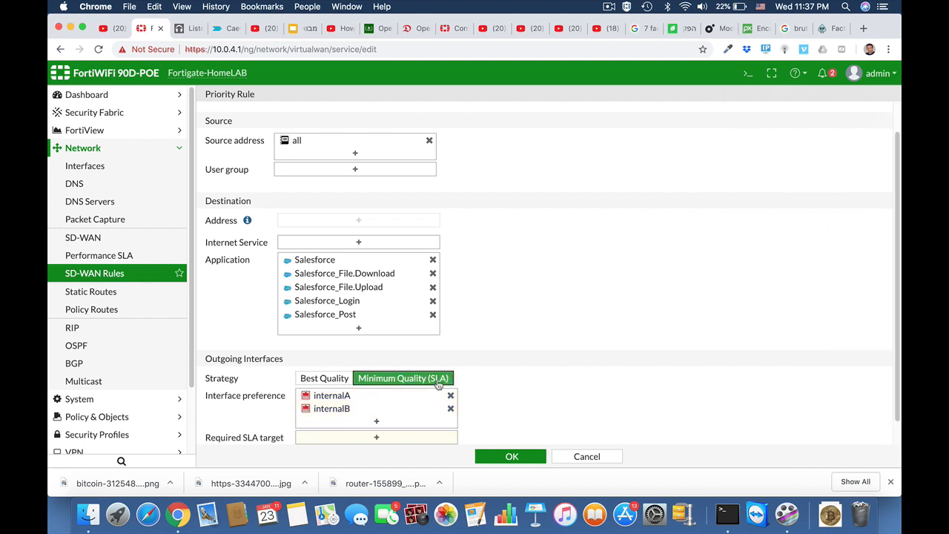
scroll(504, 398, "down", 1)
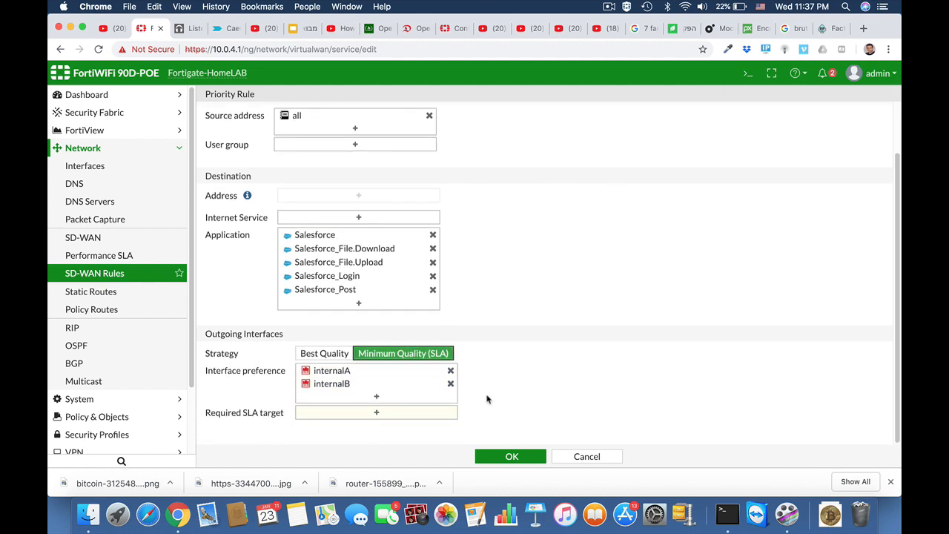
left_click(391, 411)
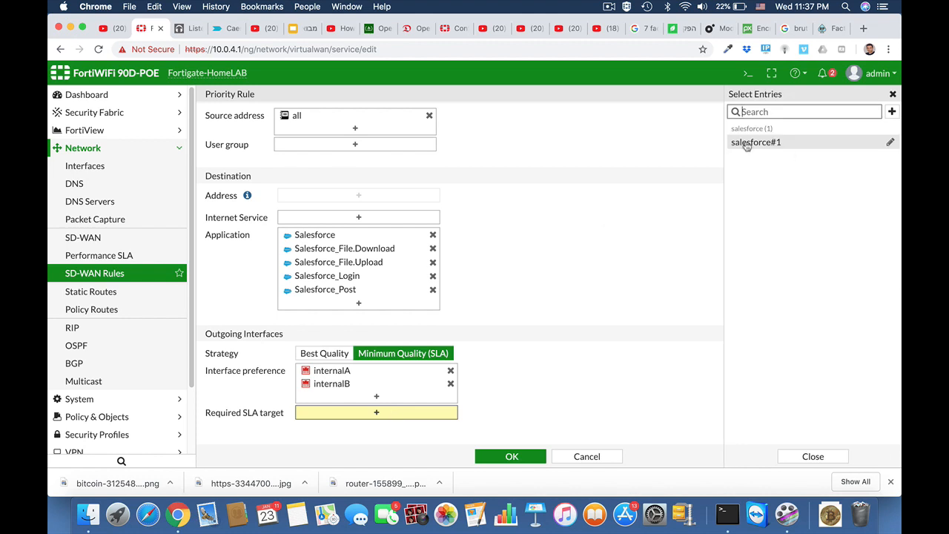
left_click(747, 144)
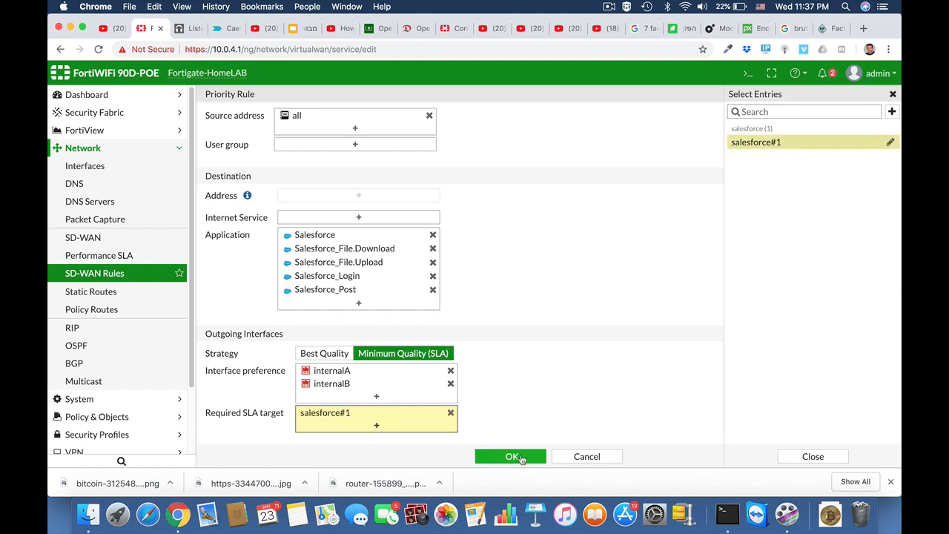
left_click(522, 458)
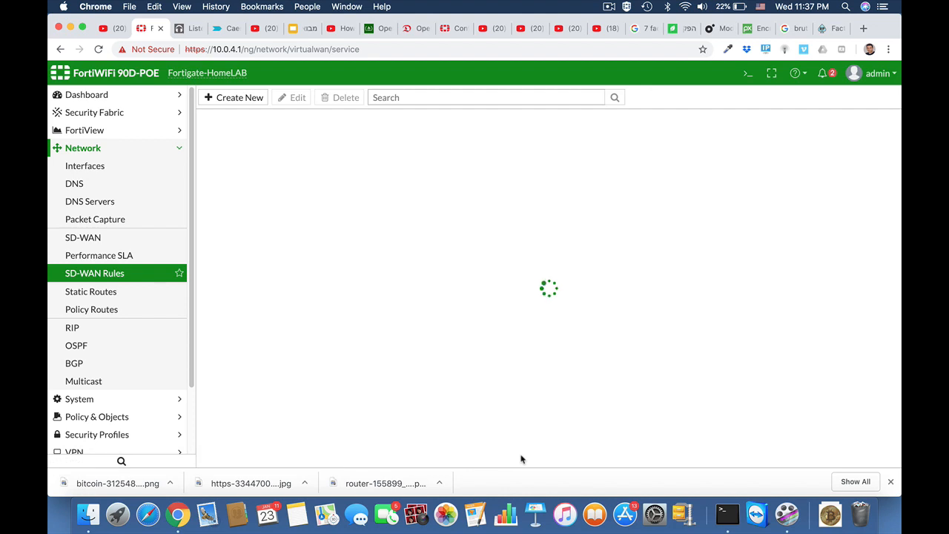
In Log Settings, toggle Customize for the event list, then set Event Logging back to All
left_click(112, 169)
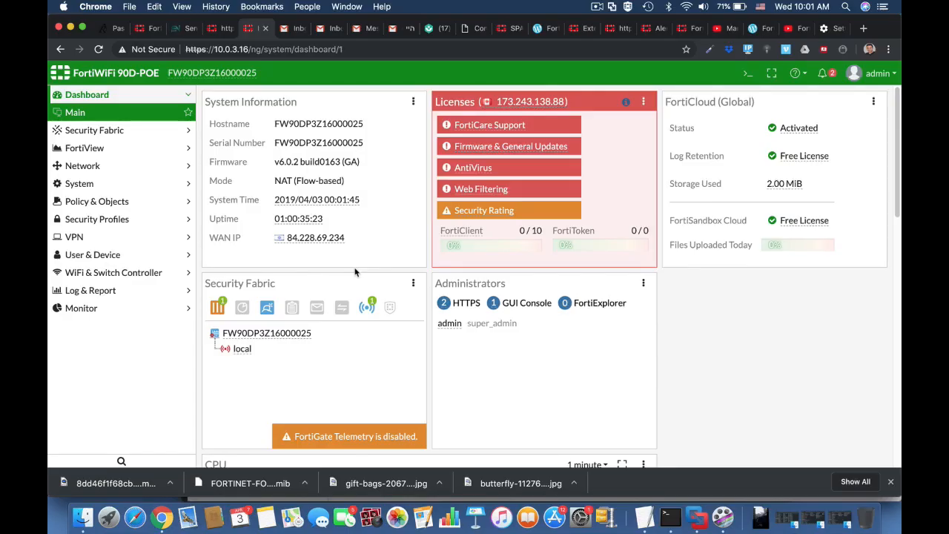
left_click(134, 294)
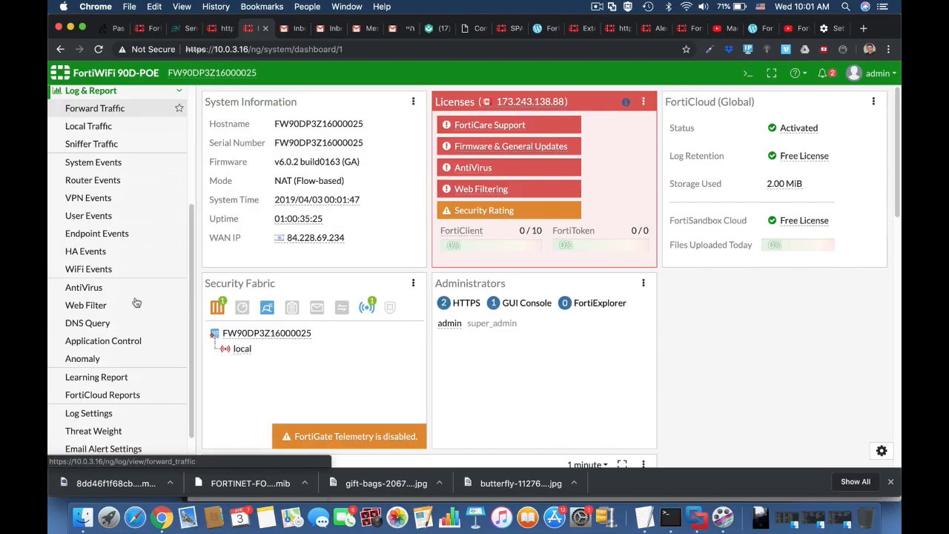
left_click(116, 392)
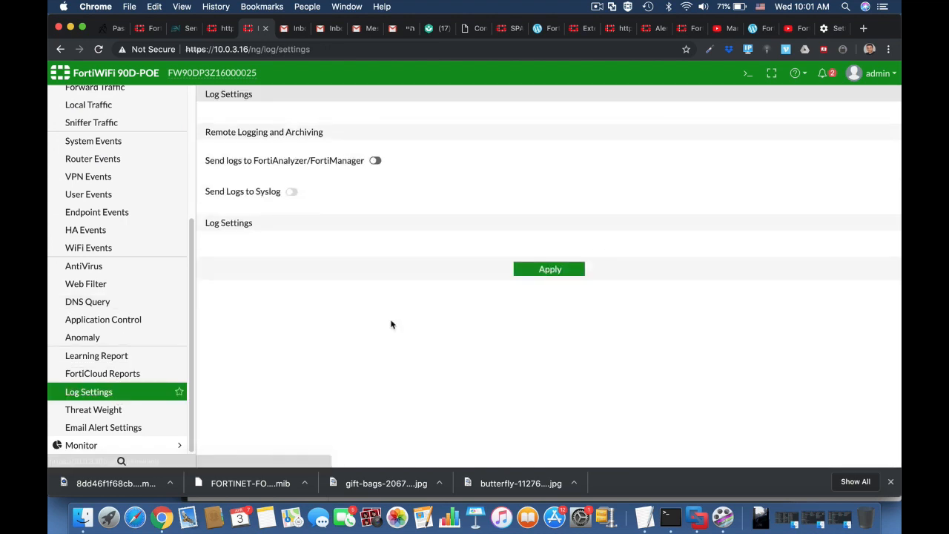
scroll(392, 324, "down", 10)
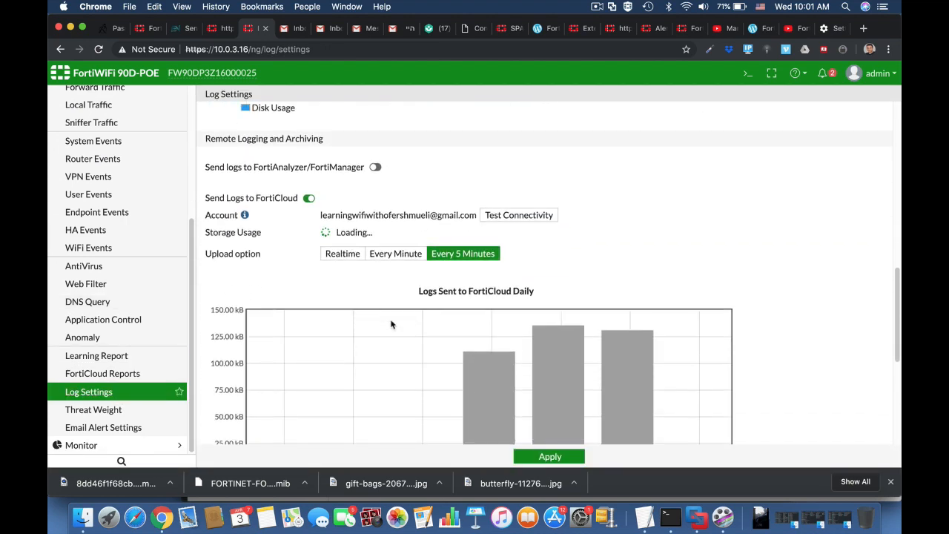
scroll(392, 324, "down", 5)
left_click(324, 294)
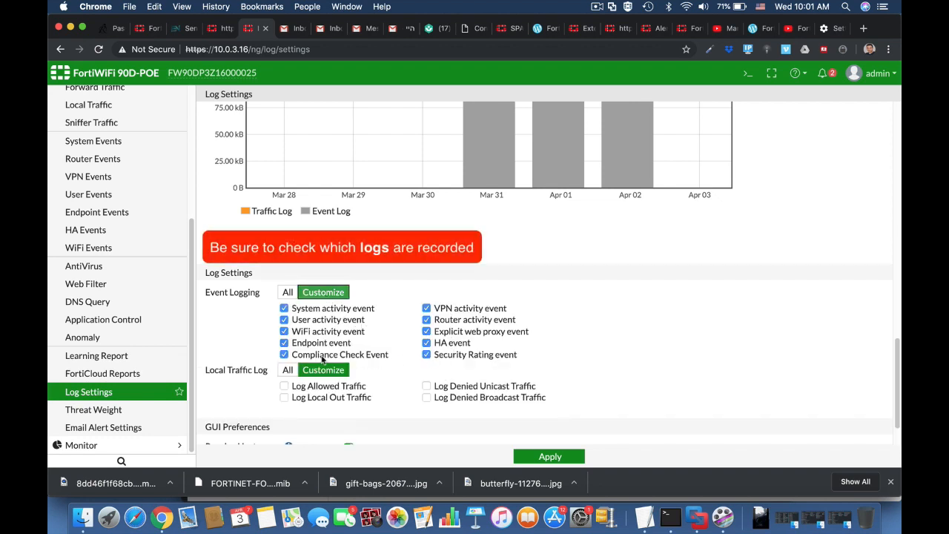
left_click(298, 294)
scroll(70, 275, "up", 5)
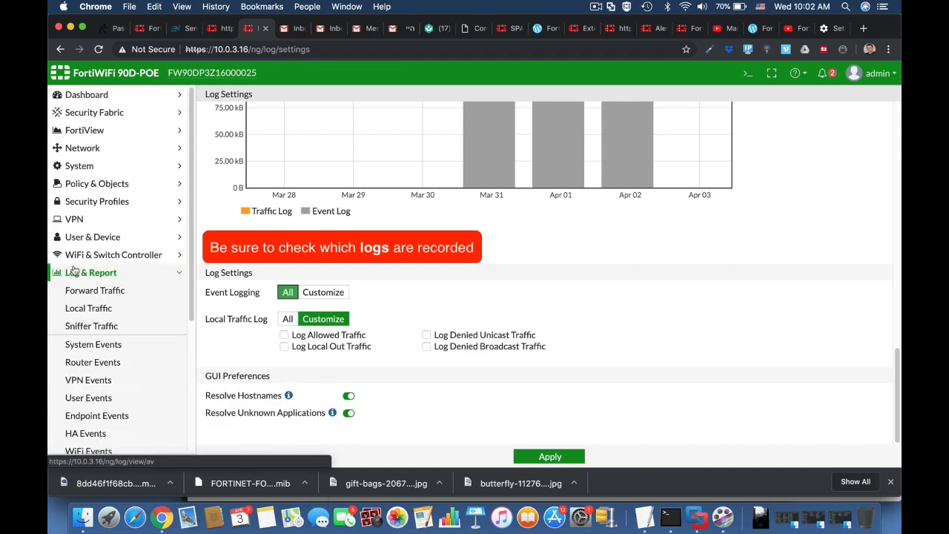
left_click(86, 166)
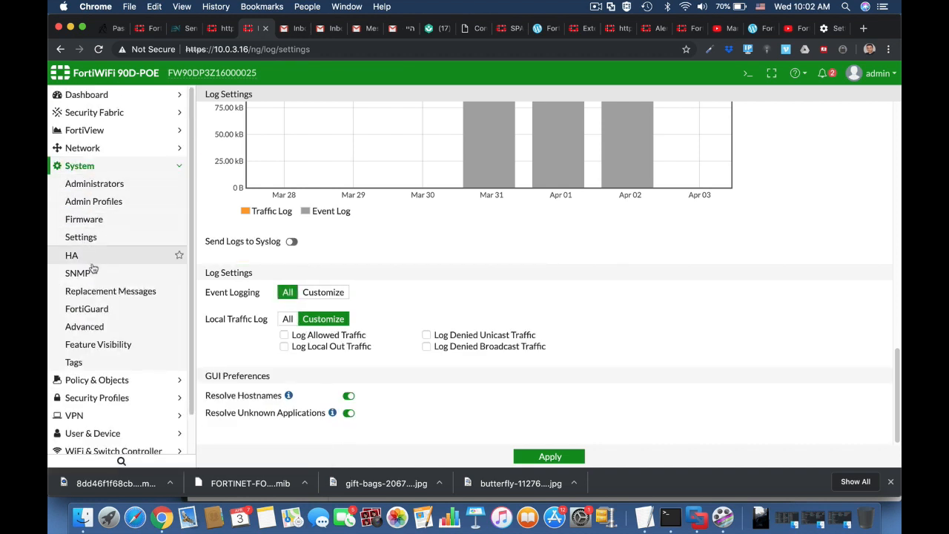
Set a custom email server smtp.gmail.com on port 587 under System > Advanced
left_click(84, 327)
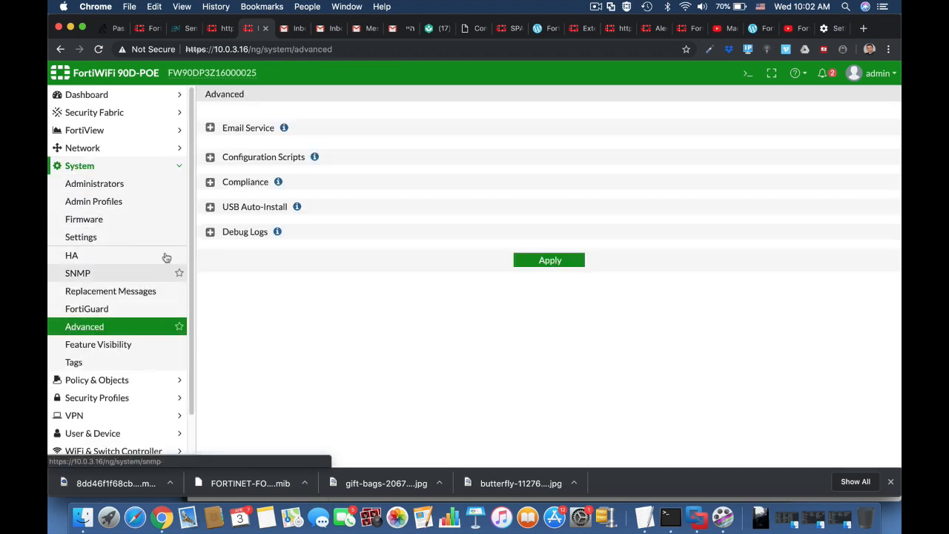
left_click(226, 128)
left_click(363, 164)
type("smt")
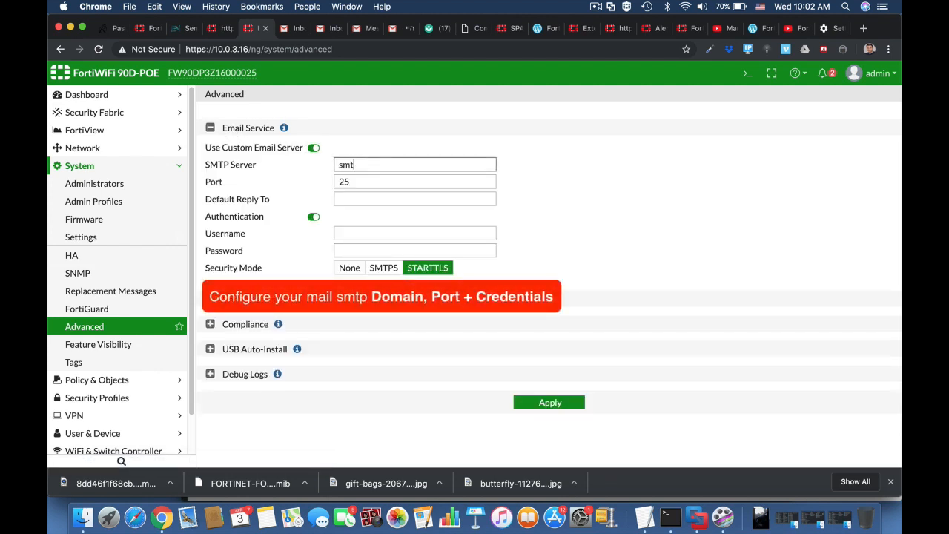
type("p.gmail.com")
key("Tab")
type("587")
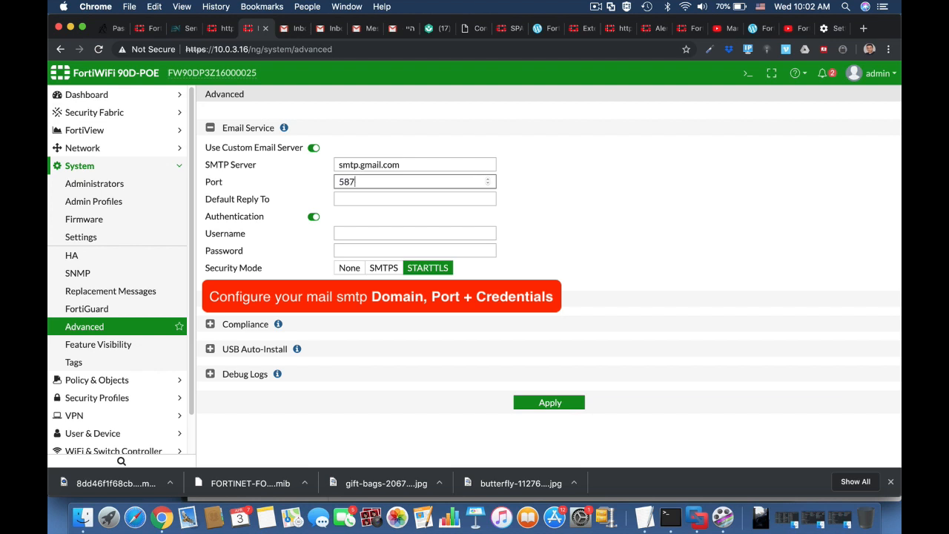
key("Tab")
key("Tab")
Fill in the saved reply-to address, SMTP username and password, then apply
left_click(349, 199)
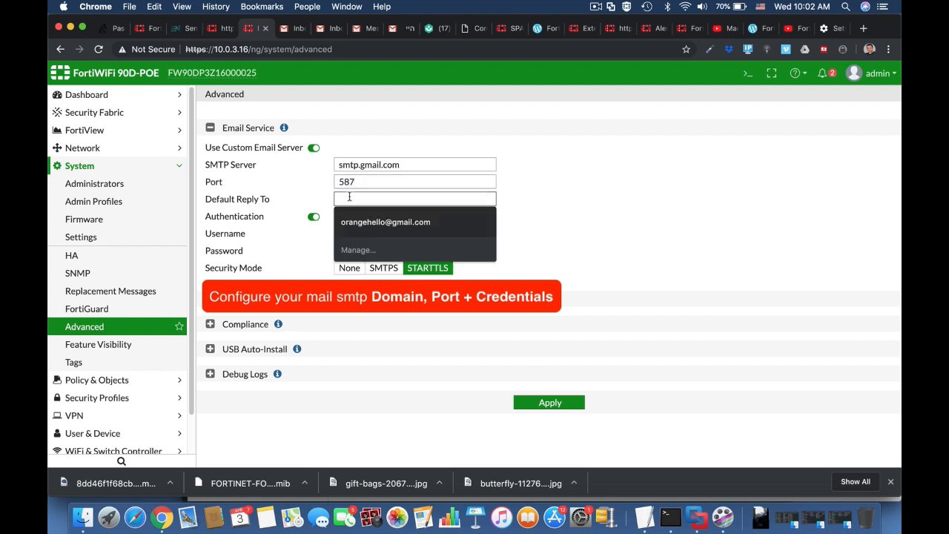
left_click(361, 223)
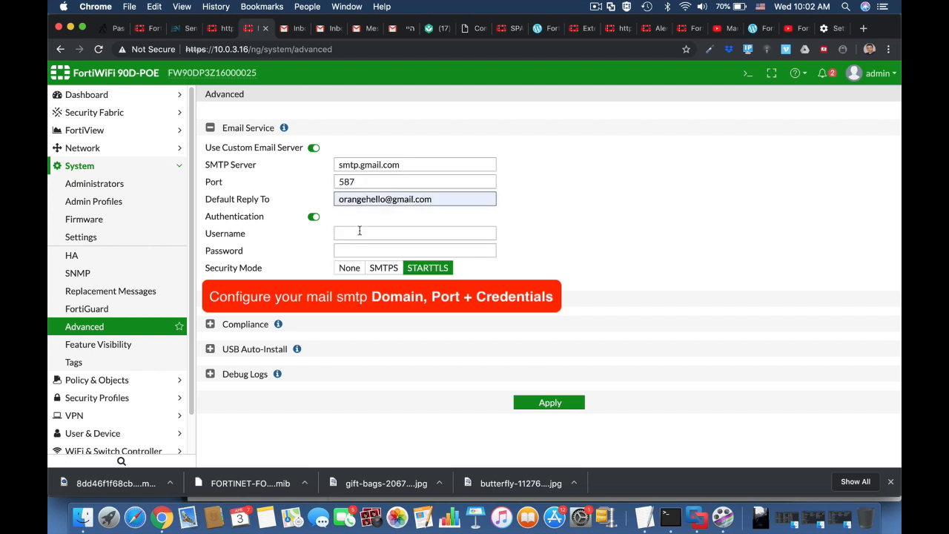
left_click(356, 234)
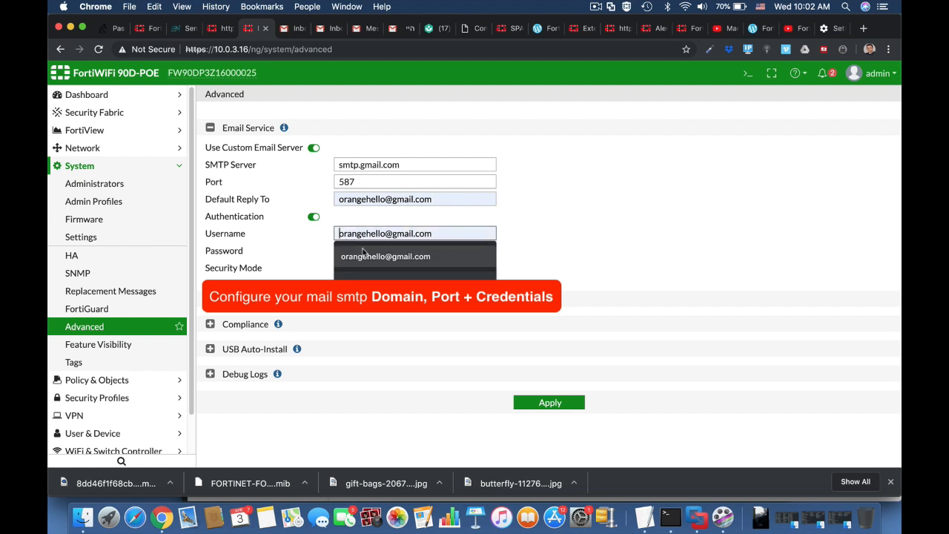
left_click(361, 256)
left_click(352, 253)
type("••••••••")
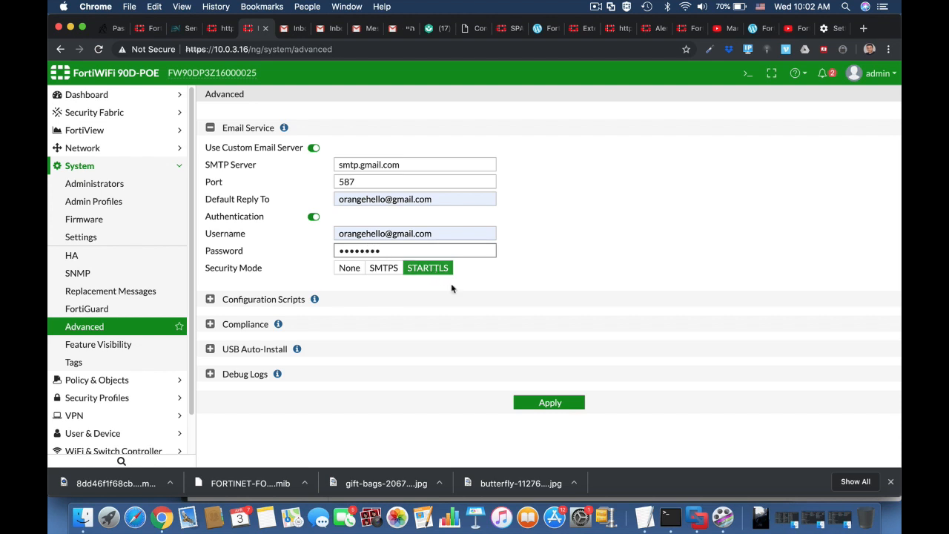
left_click(560, 406)
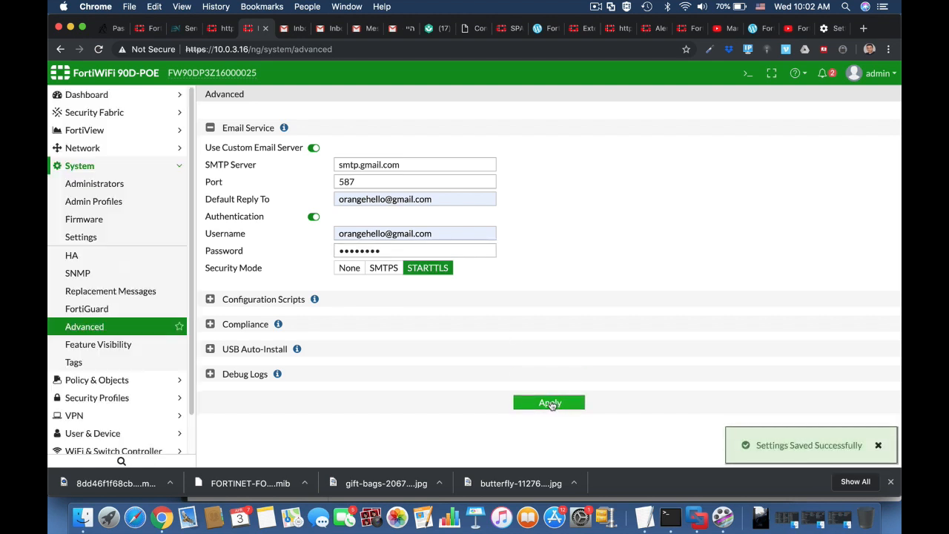
scroll(148, 400, "down", 2)
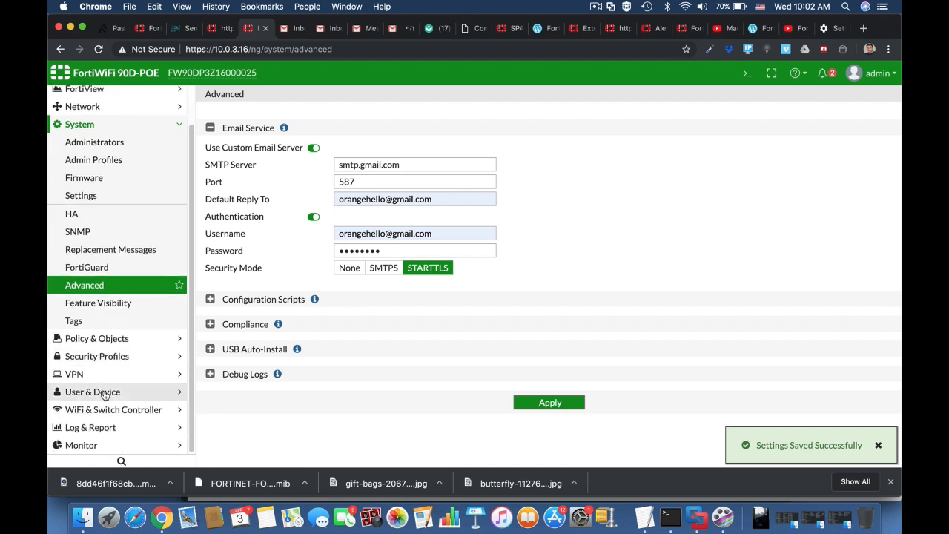
Replace the email alert recipient with a new e-mail address
left_click(104, 428)
scroll(74, 426, "down", 5)
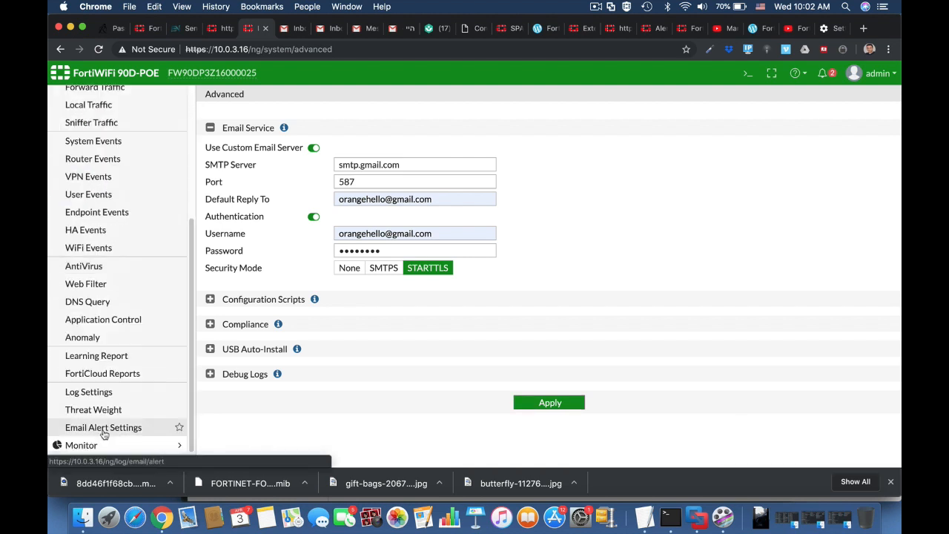
left_click(78, 430)
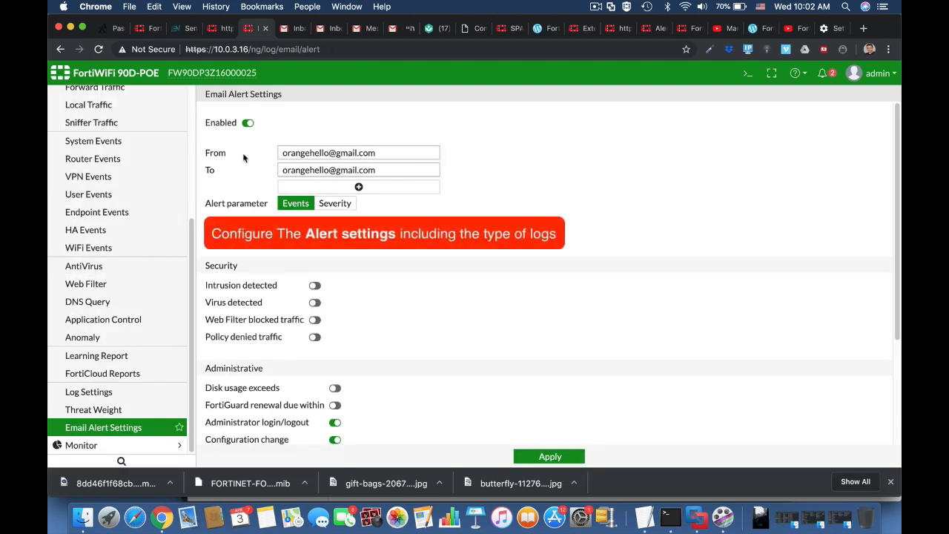
left_click(377, 171)
key("super+a")
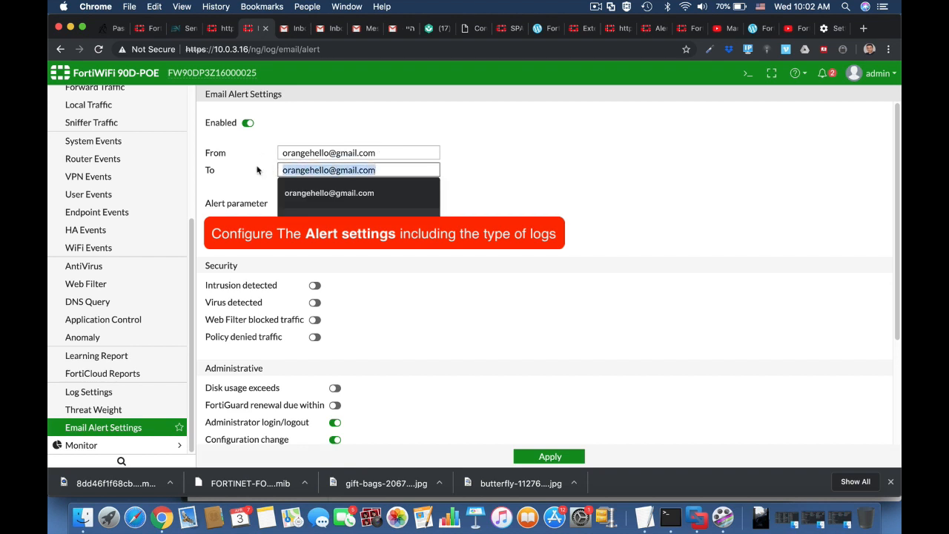
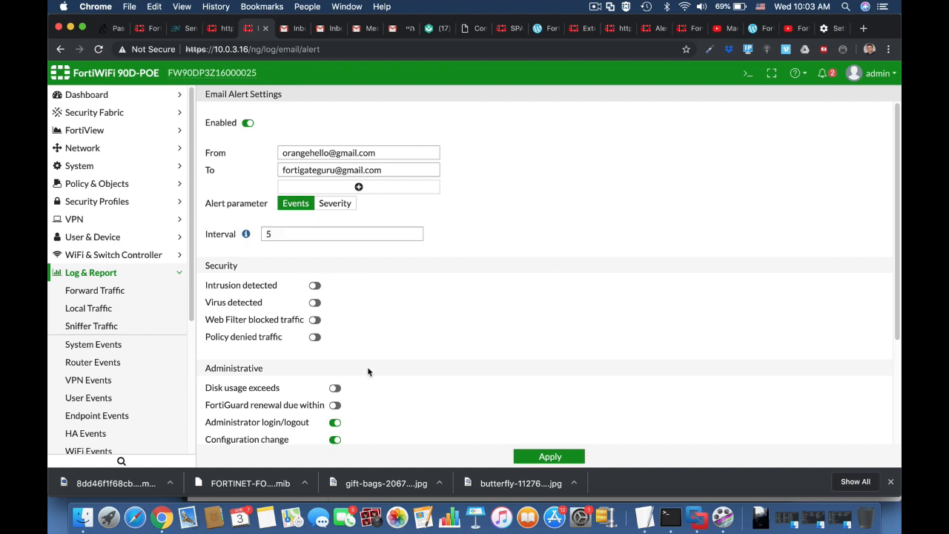
Enable the disk usage alert with a 70% threshold and apply
scroll(369, 371, "down", 5)
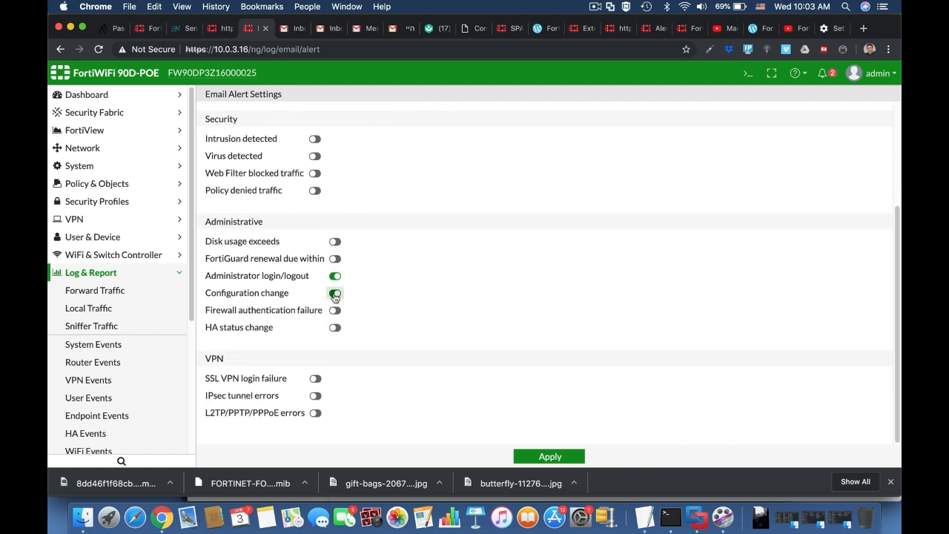
left_click(334, 241)
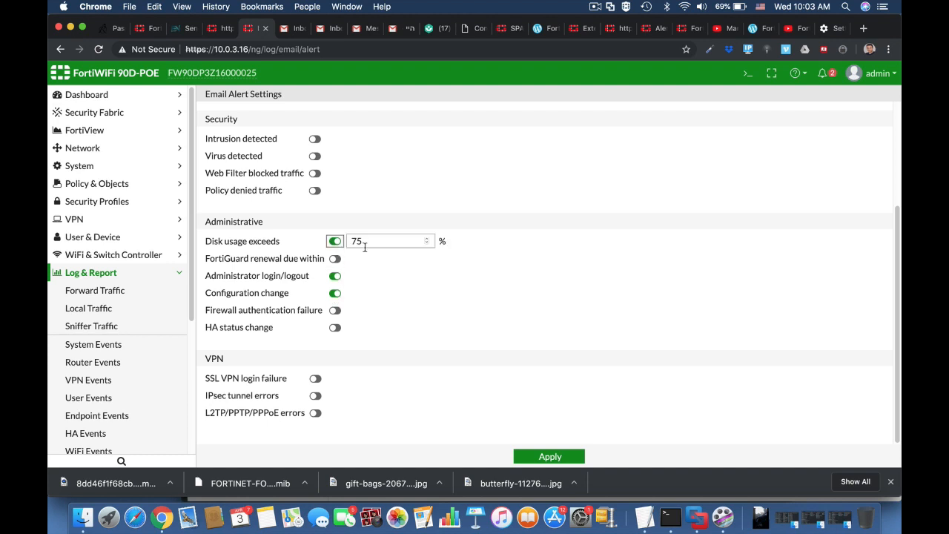
double_click(356, 240)
type("70")
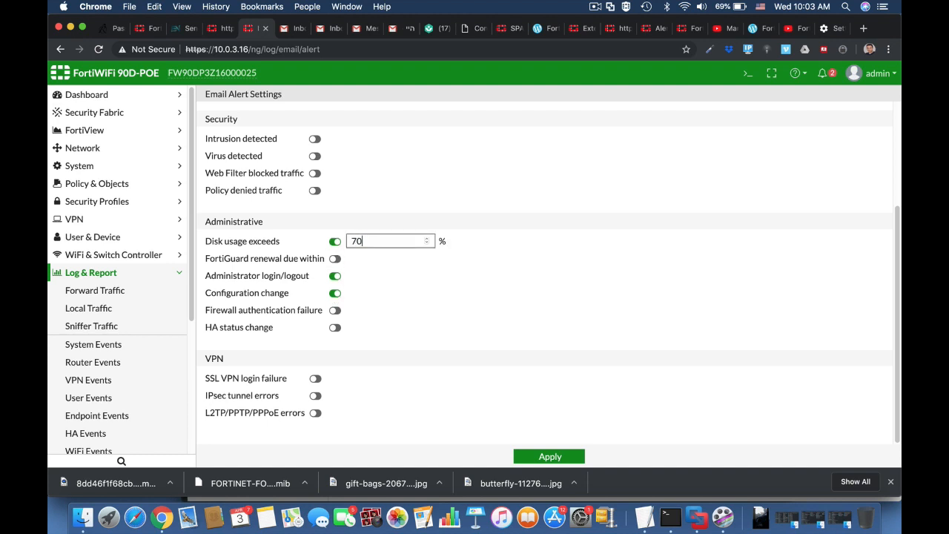
left_click(544, 457)
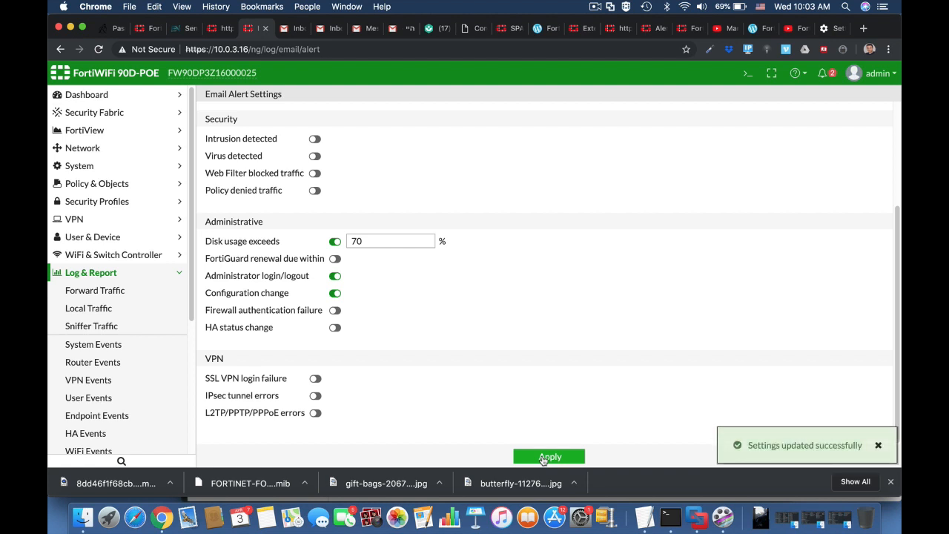
Log out, sign back in as admin, and defer the password change and file system check
left_click(875, 73)
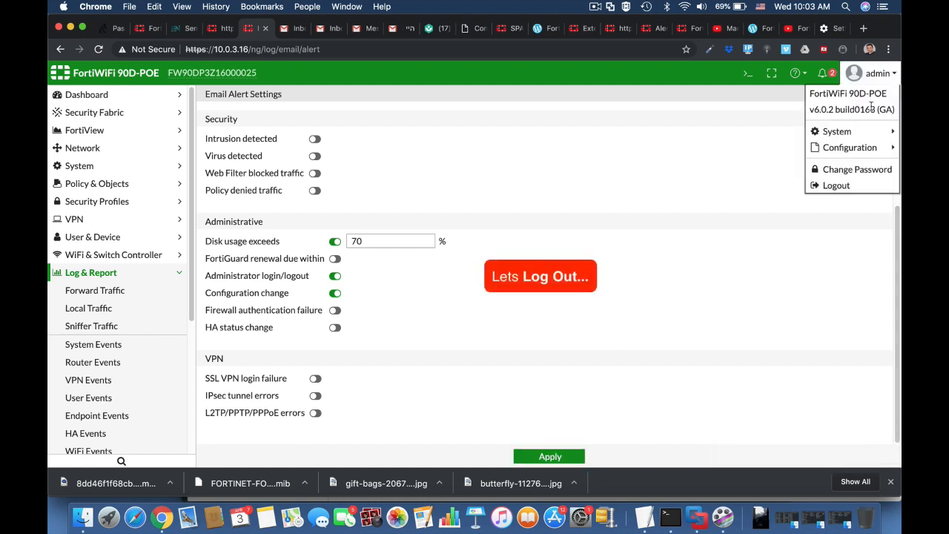
left_click(859, 186)
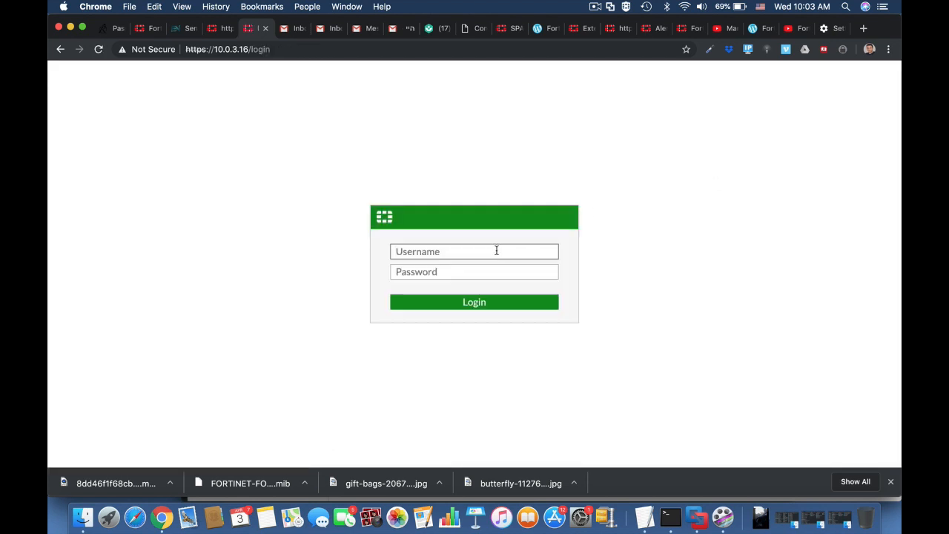
type("admin")
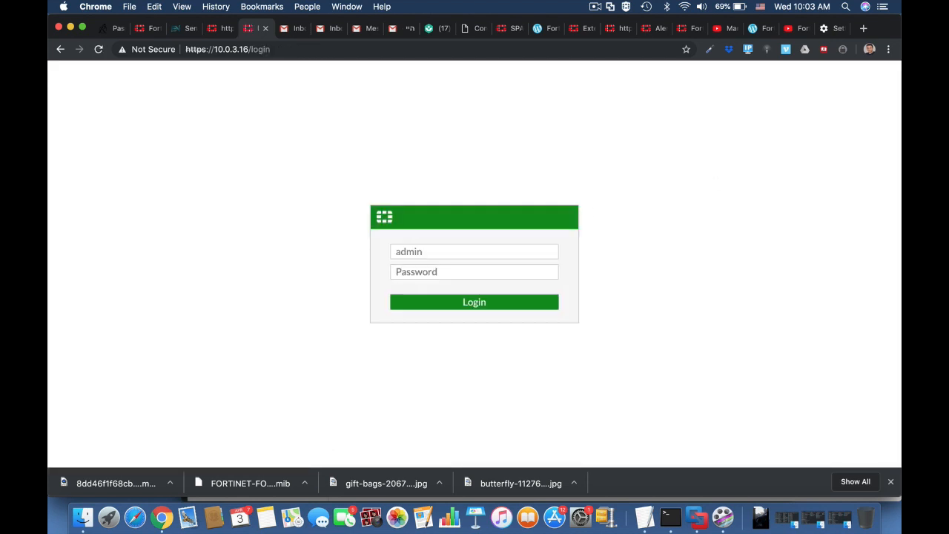
key("Return")
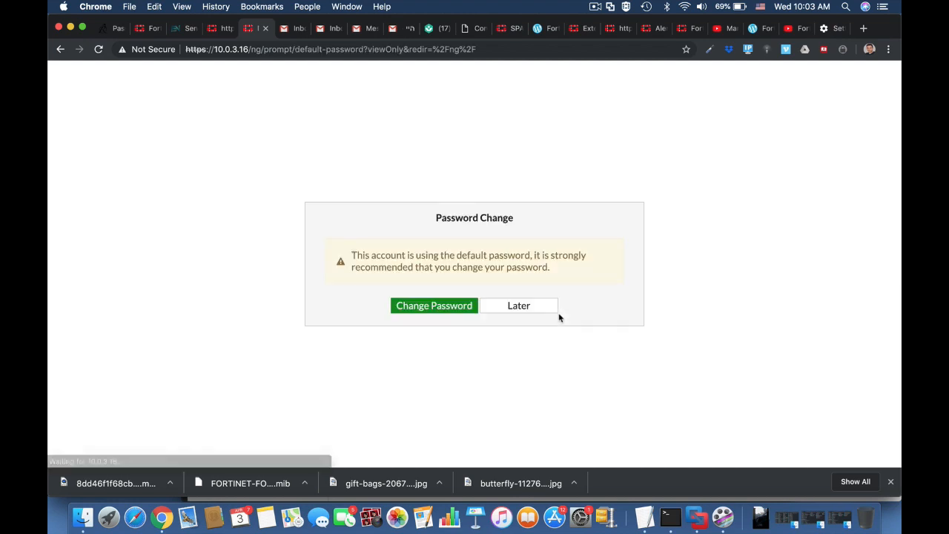
left_click(547, 309)
left_click(547, 328)
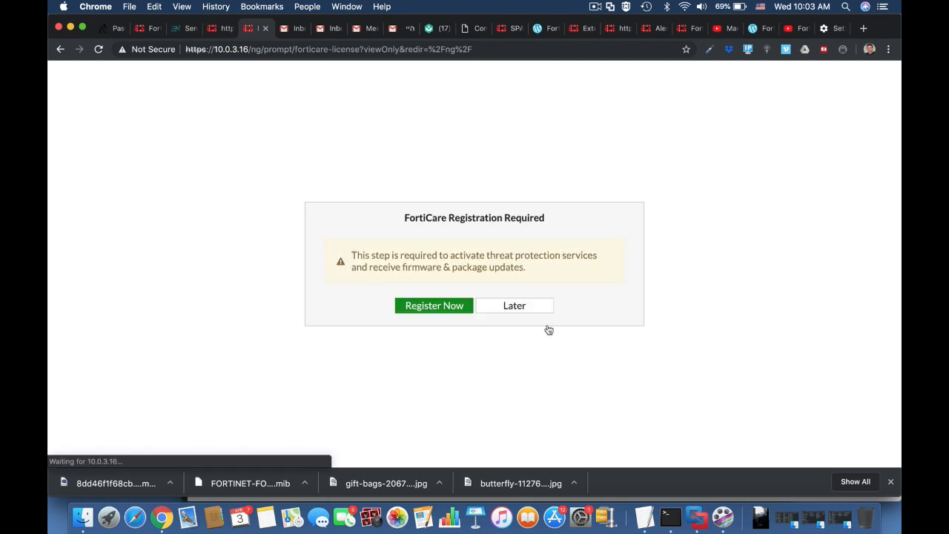
left_click(534, 308)
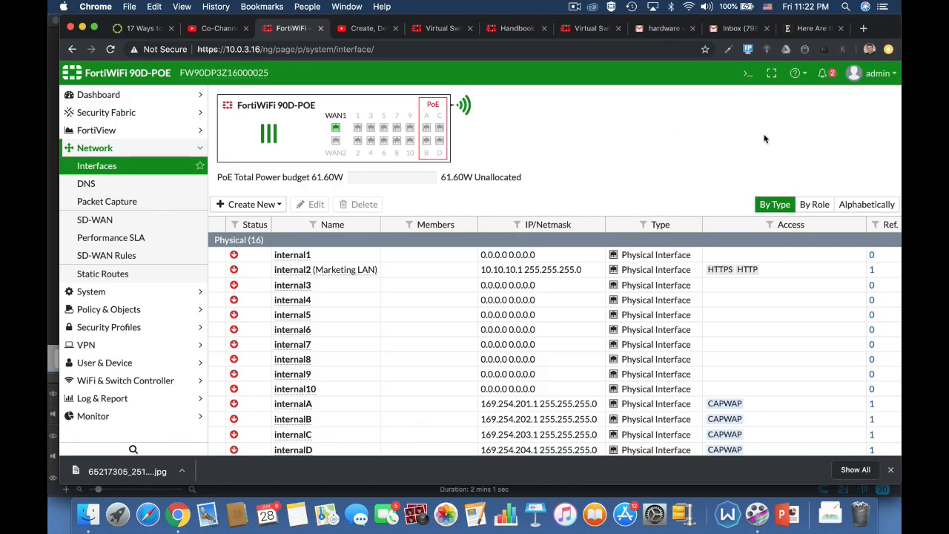
Open the CLI Console beside the Network Interfaces page
left_click(748, 72)
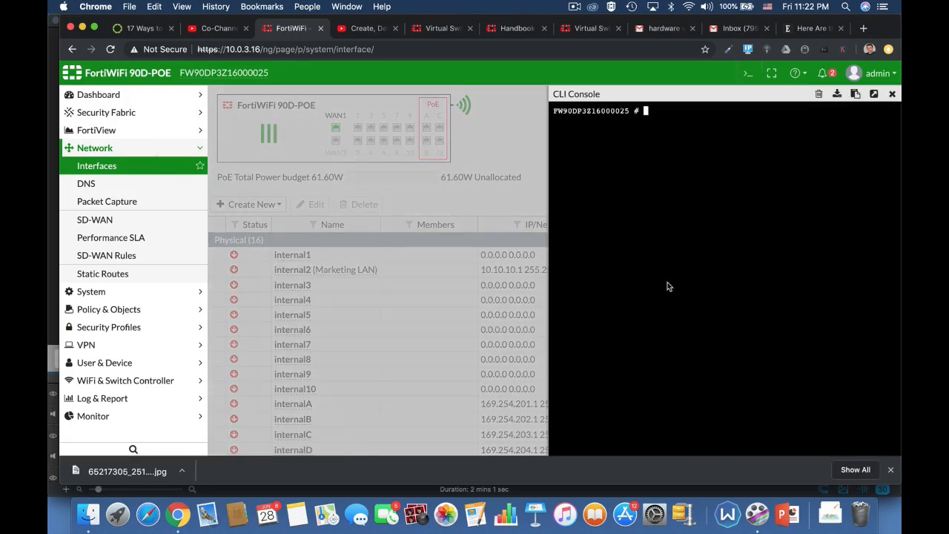
Enter 'config system virtual-switch' and list the existing virtual switches
type("config")
key("Tab")
type("system ")
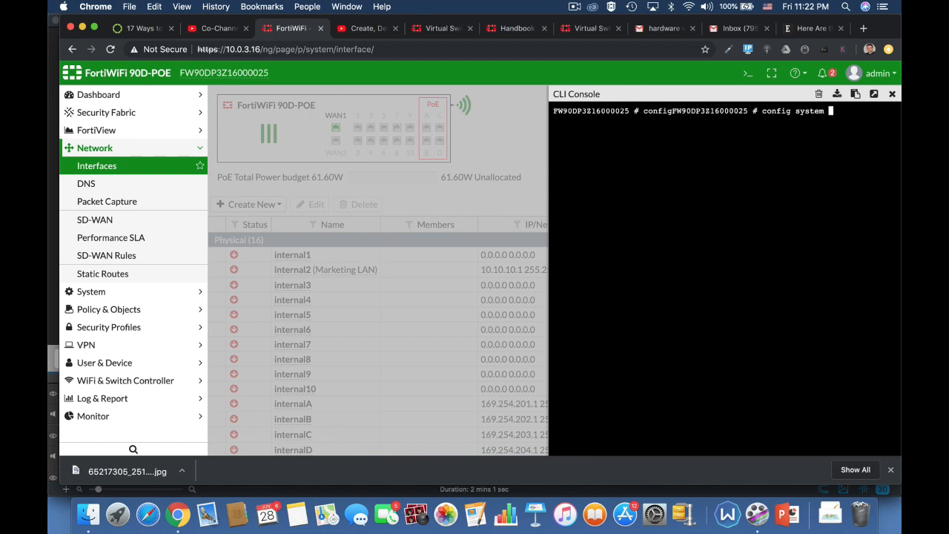
type("virt")
key("Tab")
key("Return")
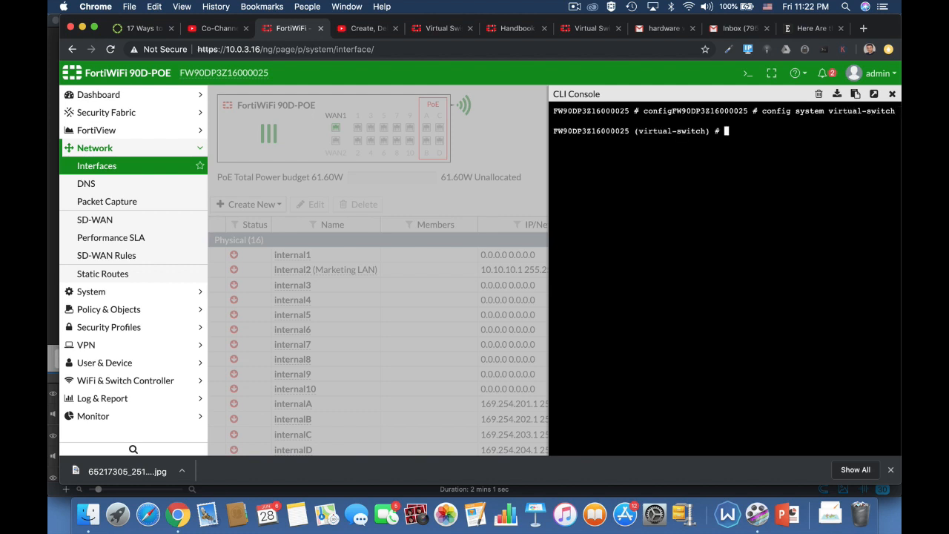
type("get")
key("Return")
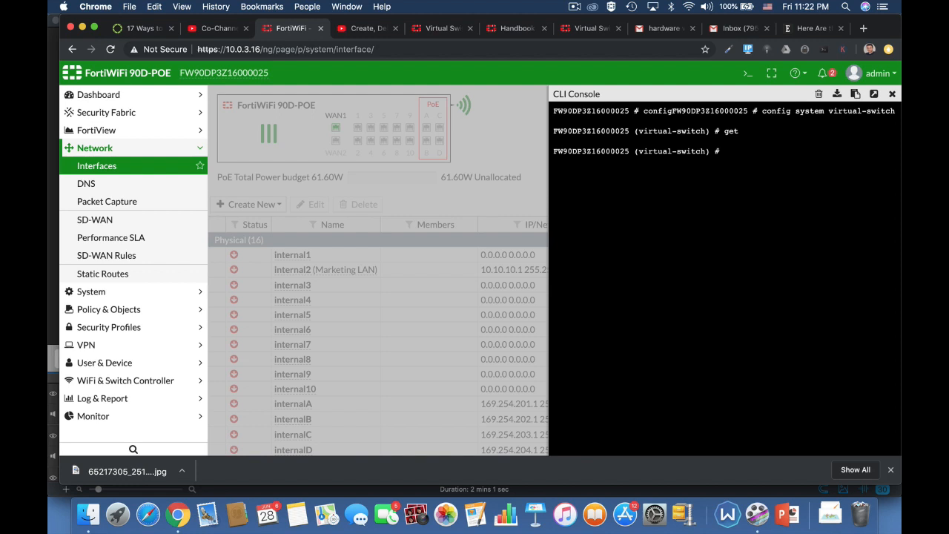
Create virtual switch 'marketing' attached to physical switch sw0
type("edit marketing")
key("Return")
type("set physical-switch sw0")
key("Return")
Add ports internal4, internal5 and internal6 to the marketing switch
type("co")
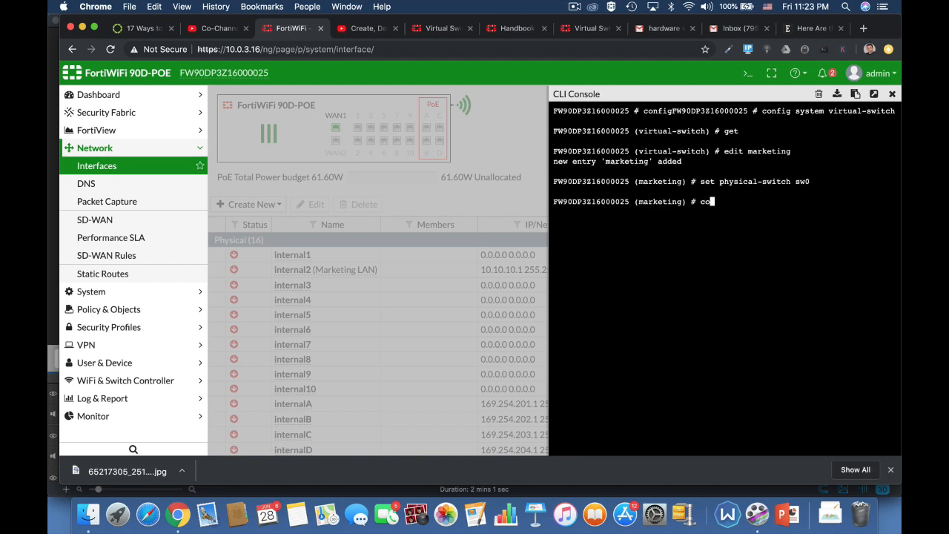
type("nfig port")
key("Return")
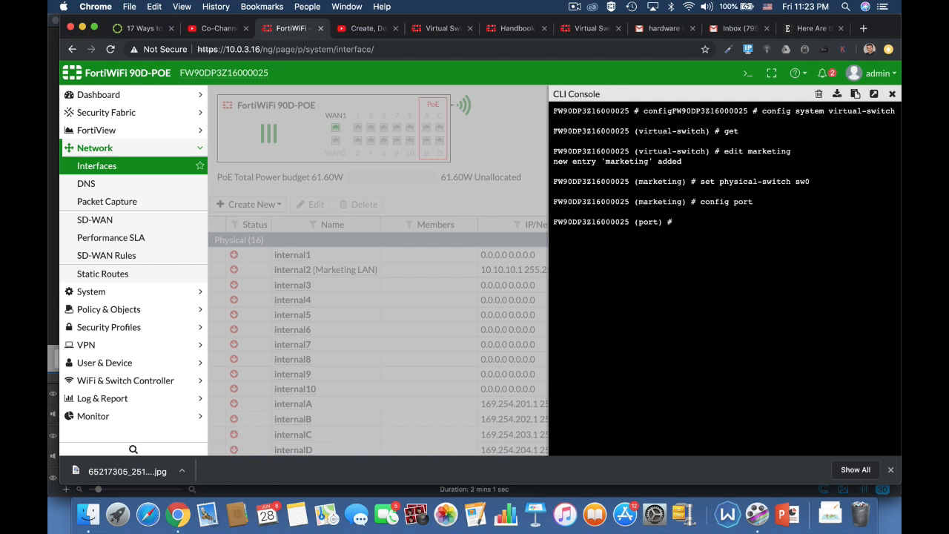
type("edit internal4")
key("Return")
type("next")
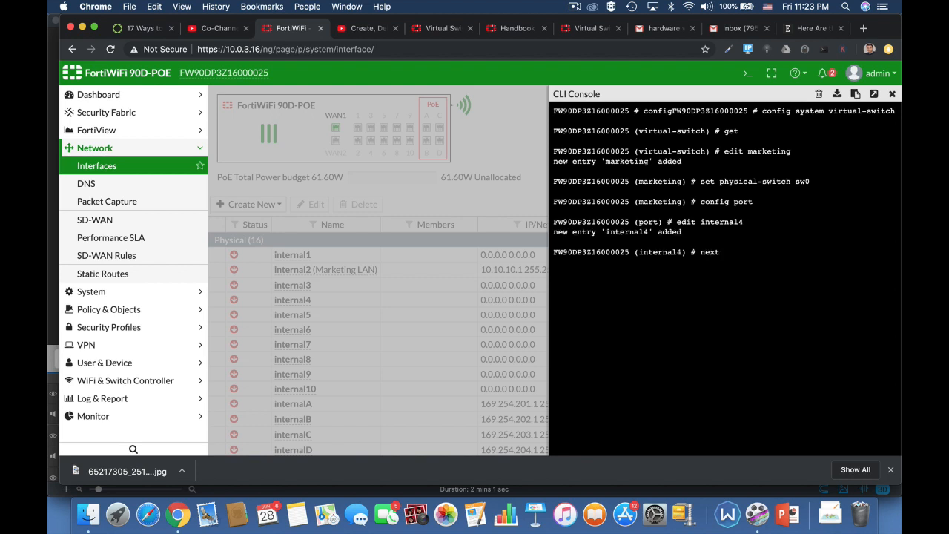
key("Return")
type("edit ")
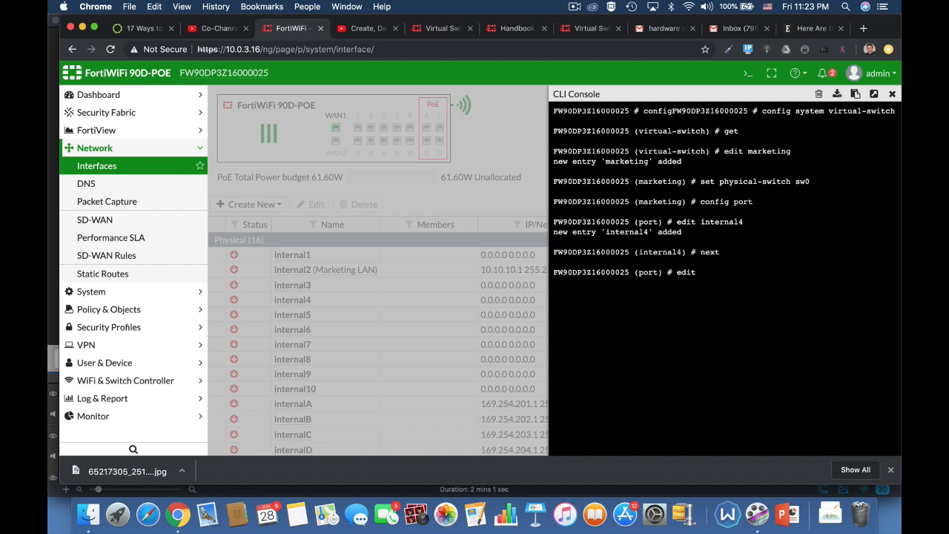
type("internal5")
key("Return")
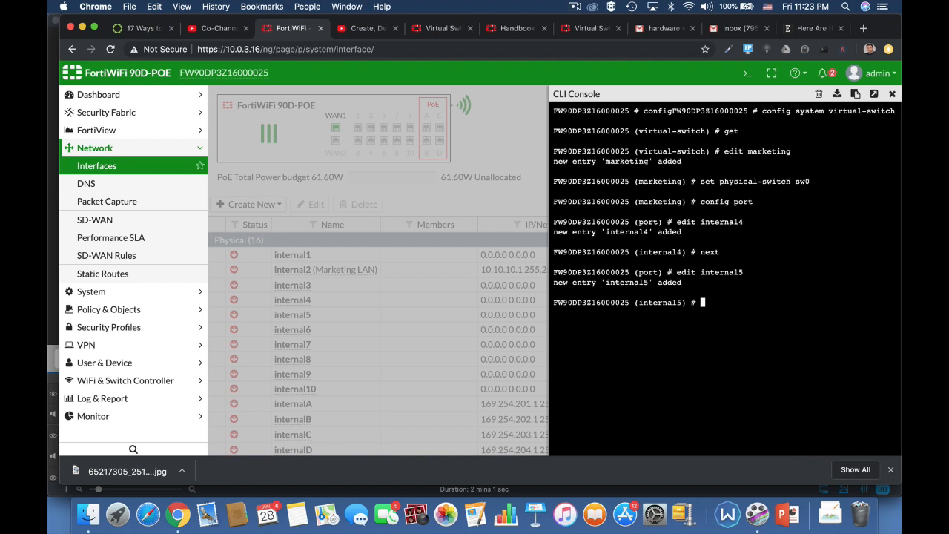
type("edit")
key("BackSpace")
key("BackSpace")
key("BackSpace")
key("BackSpace")
key("BackSpace")
type("next")
key("Return")
type("edit internal6")
key("Return")
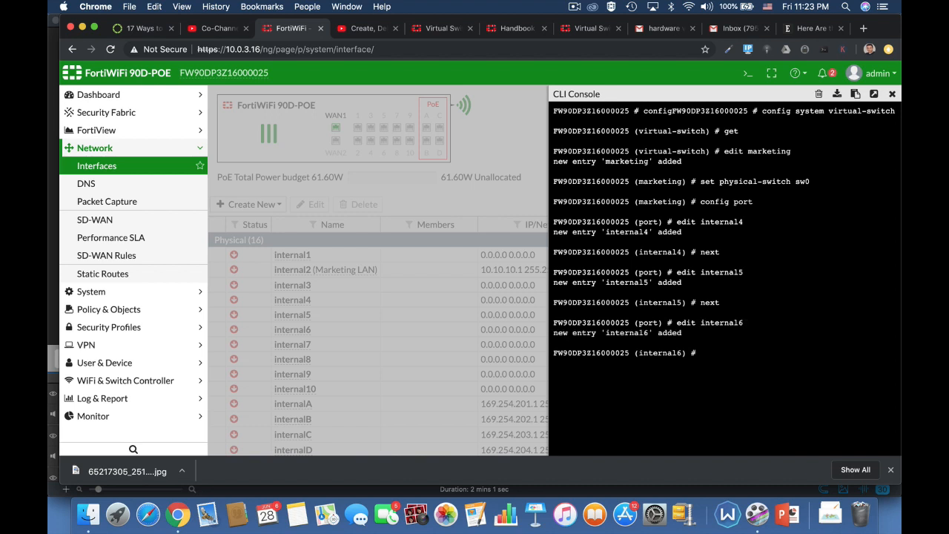
type("next")
key("Return")
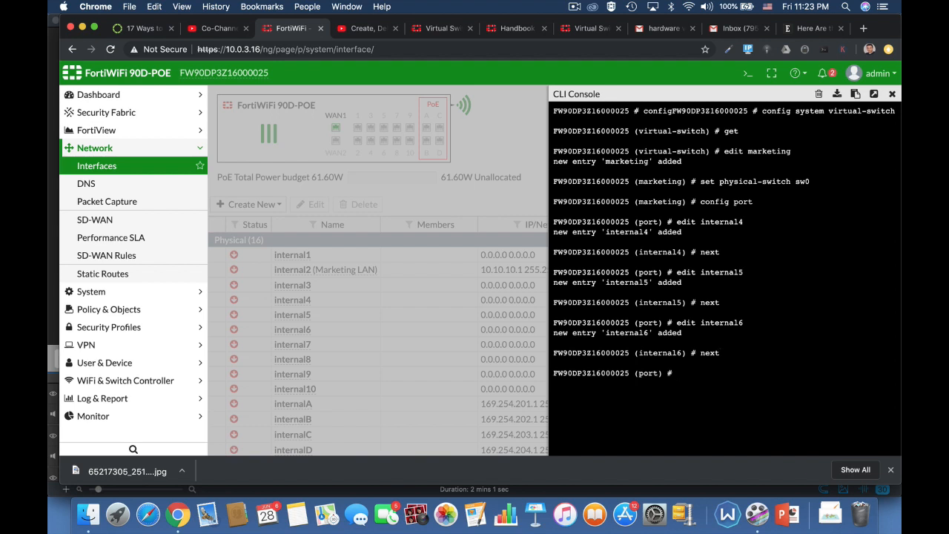
End the port list and the virtual-switch configuration to save marketing
type("end")
key("Return")
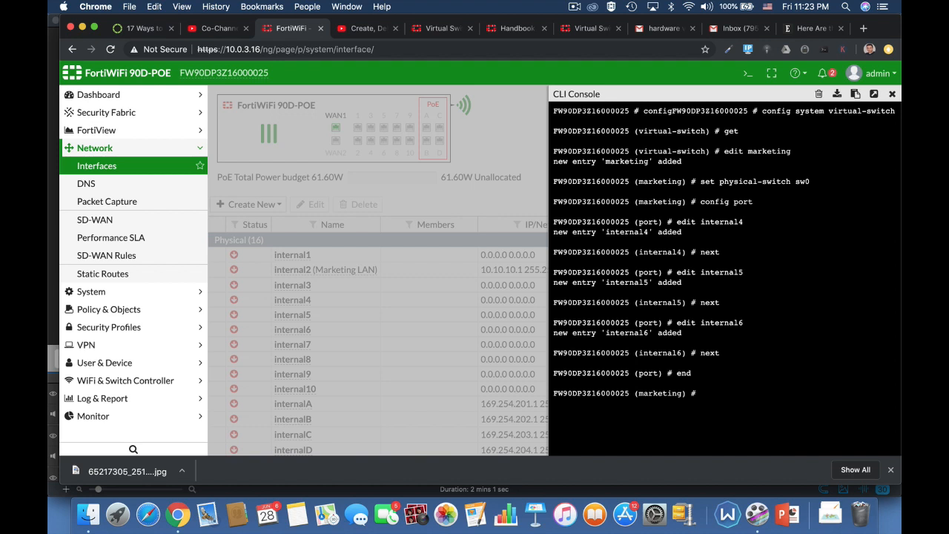
type("end")
key("Return")
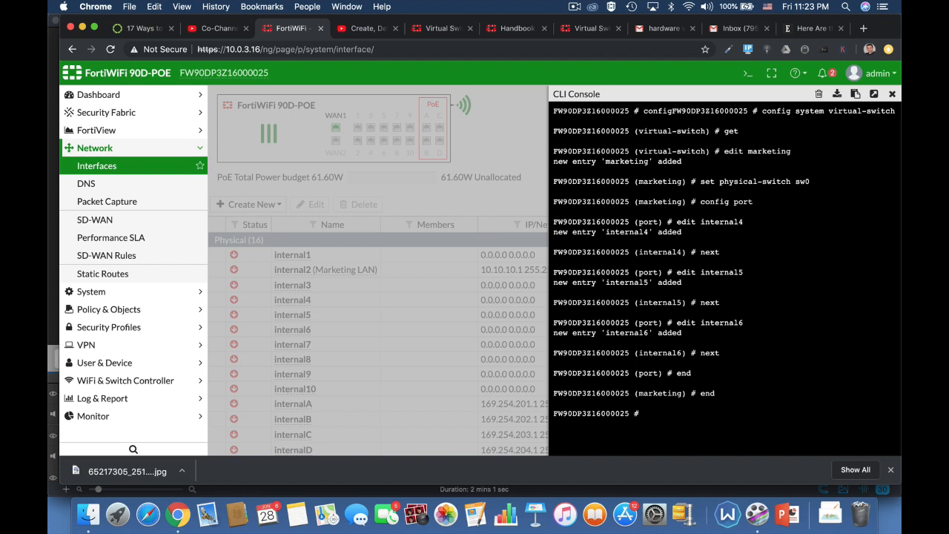
Re-enter 'config system virtual-switch' and run 'get' to confirm marketing exists
type("config system switch-interface")
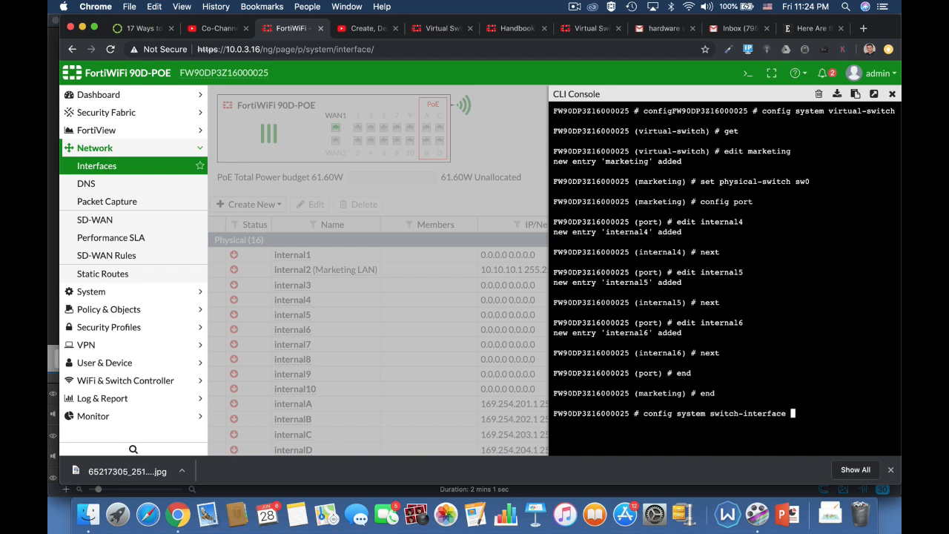
key("BackSpace")
key("BackSpace")
key("BackSpace")
key("BackSpace")
key("BackSpace")
key("BackSpace")
key("BackSpace")
key("BackSpace")
key("BackSpace")
key("BackSpace")
key("BackSpace")
key("BackSpace")
key("BackSpace")
key("BackSpace")
key("BackSpace")
type("virtu")
key("Tab")
key("Return")
type("get")
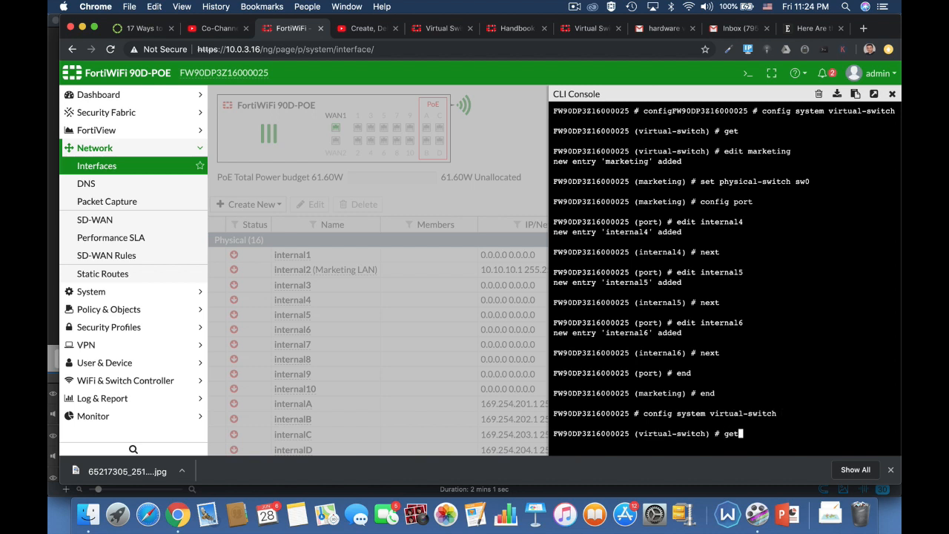
key("Return")
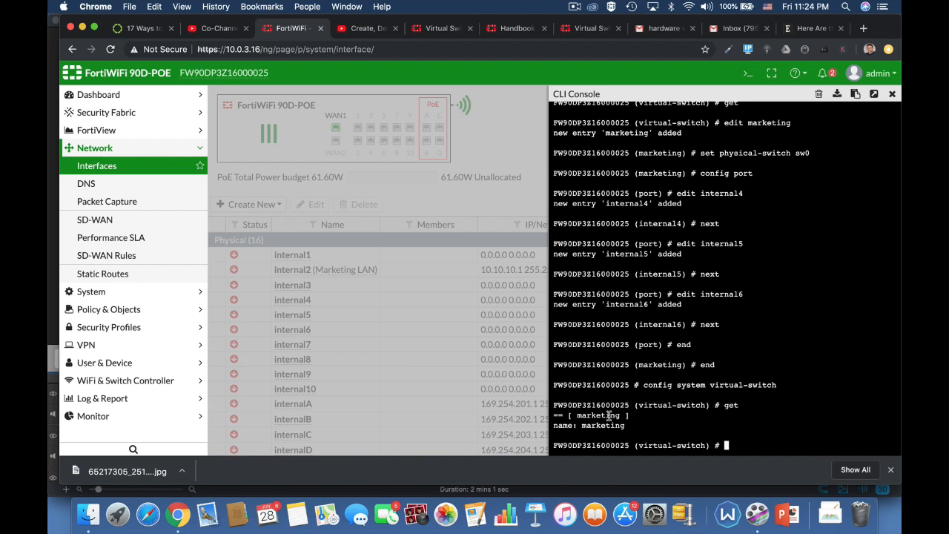
Exit the virtual-switch configuration and close the CLI console
type("end")
key("Return")
type("end")
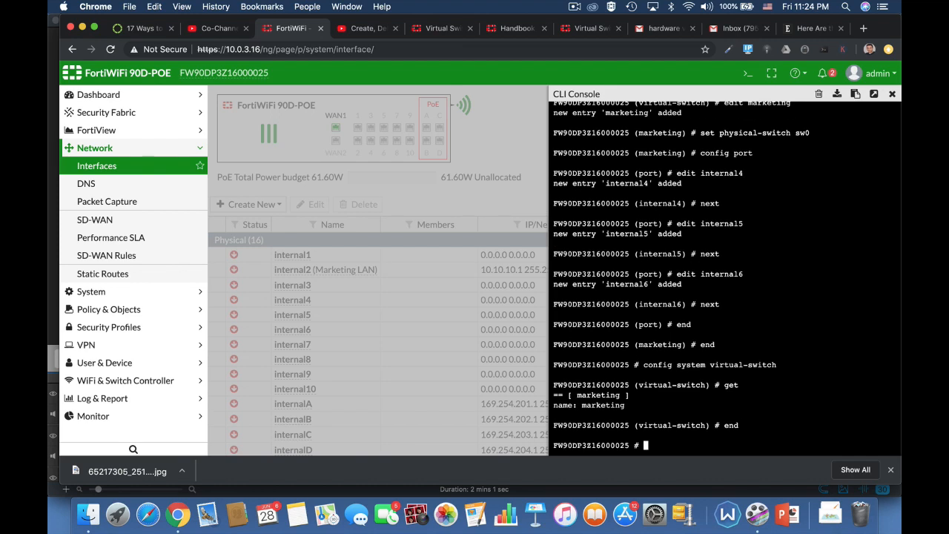
key("Return")
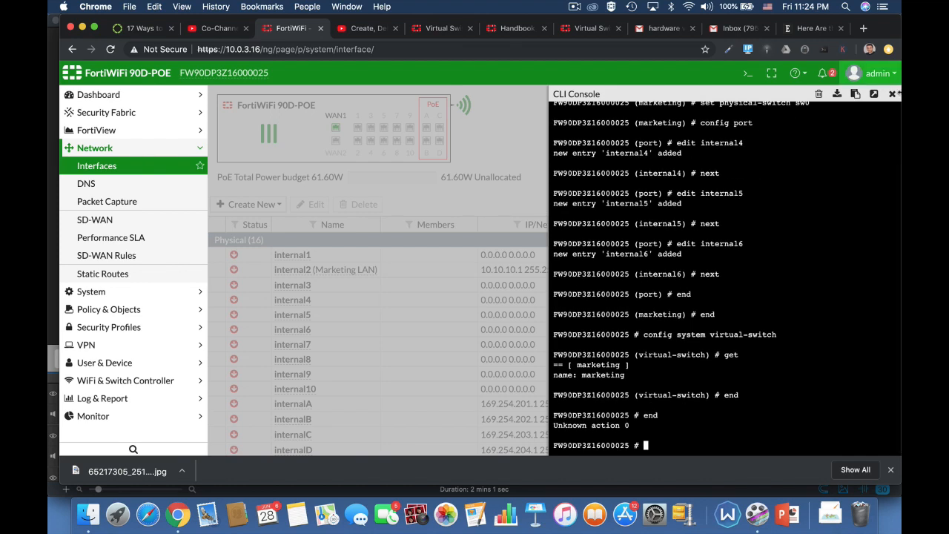
left_click(892, 94)
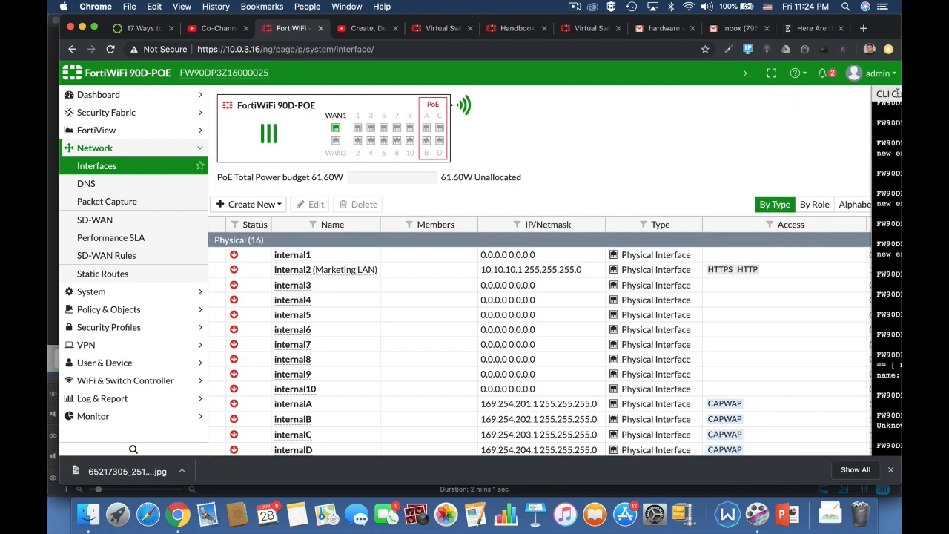
Reload the Interfaces page and edit the marketing hardware switch
left_click(327, 49)
key("Return")
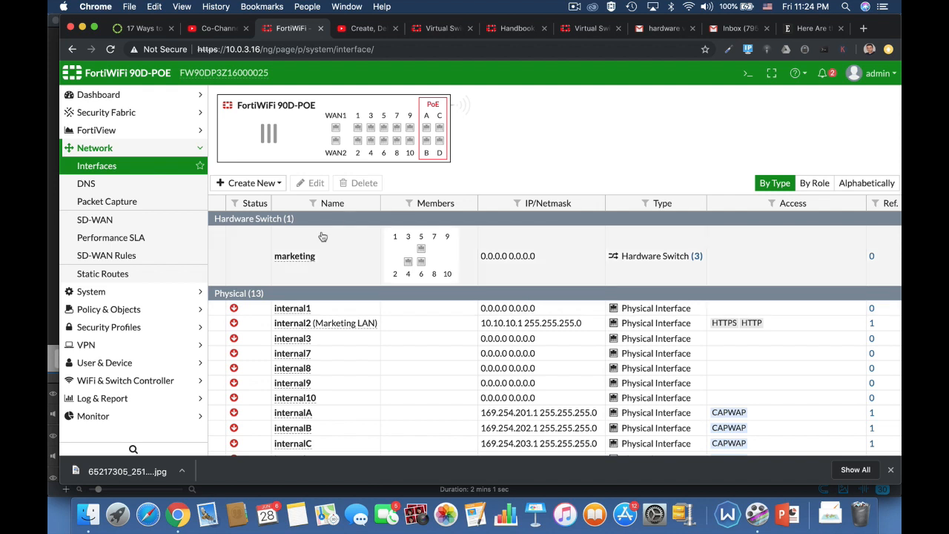
left_click(302, 270)
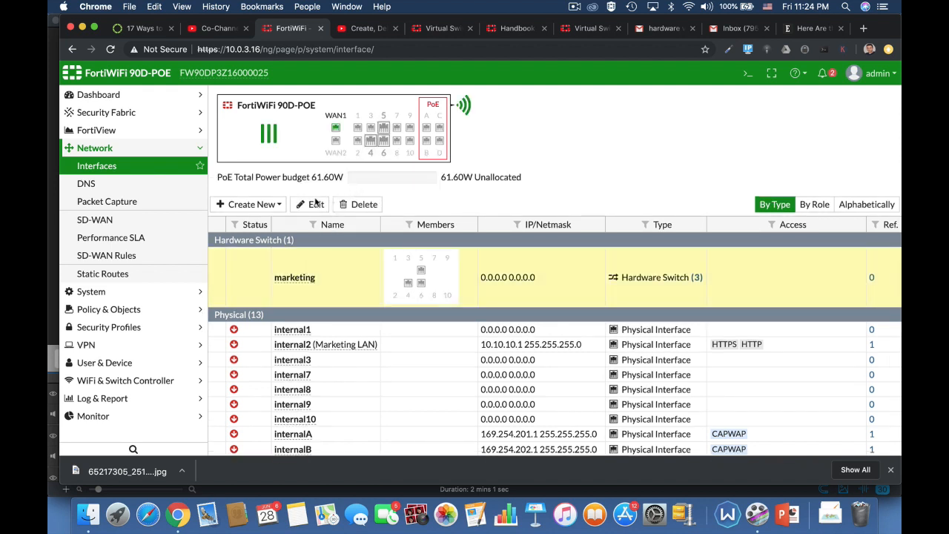
left_click(313, 205)
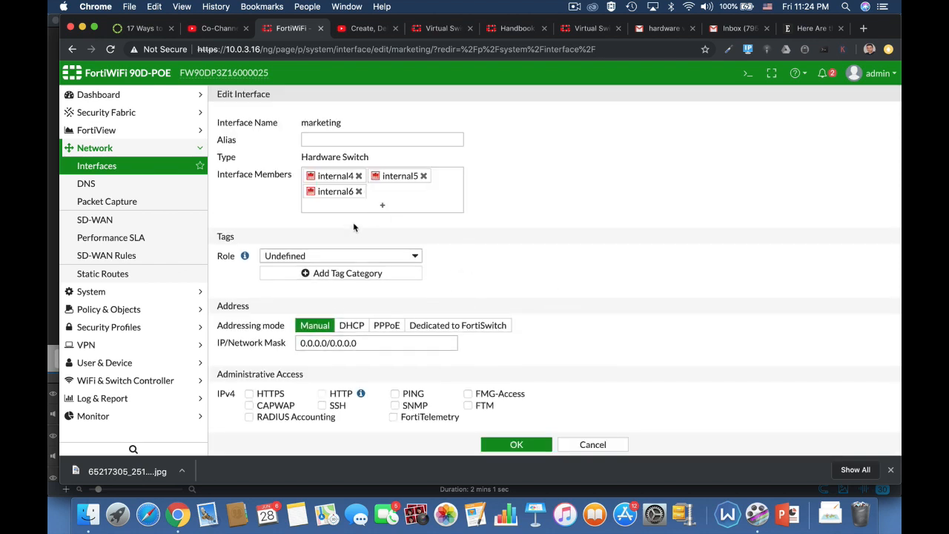
Set the marketing interface alias to lan2 and its role to LAN
left_click(331, 140)
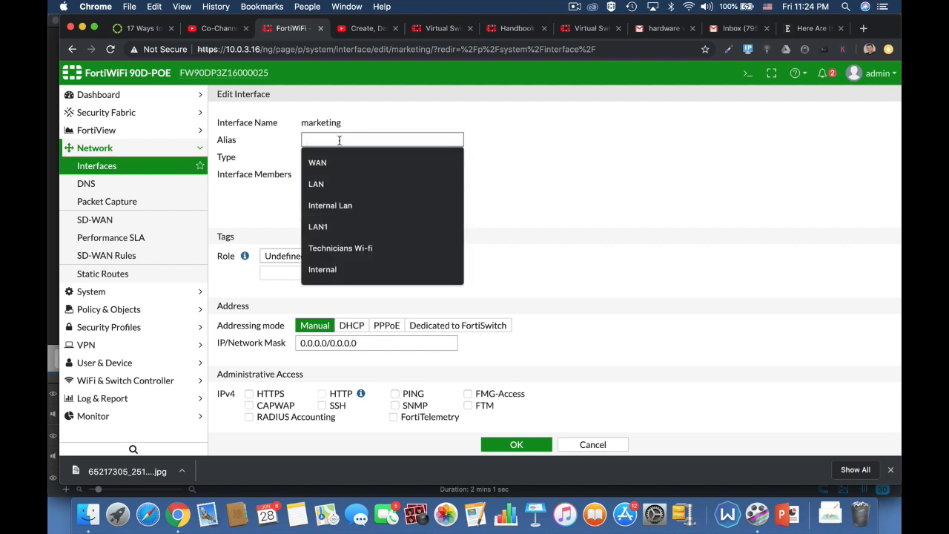
type("lan2")
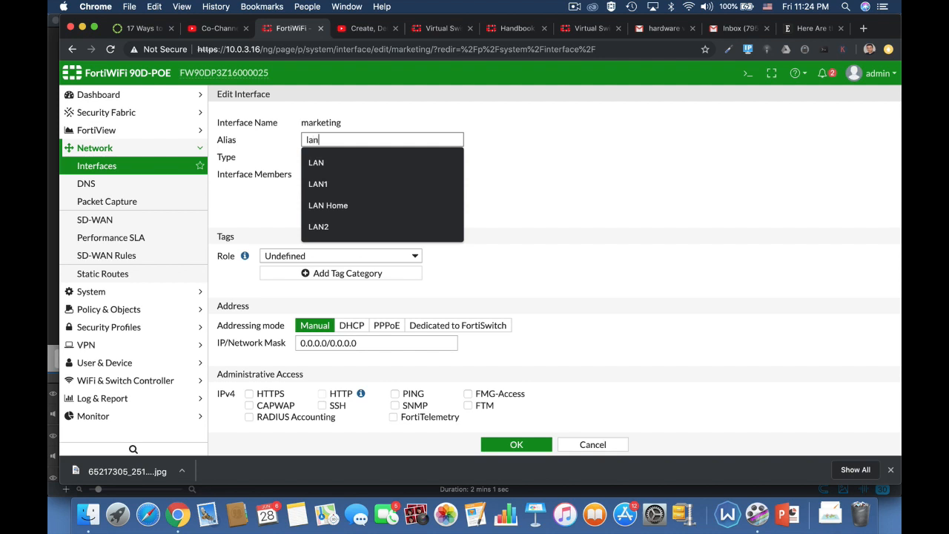
left_click(540, 181)
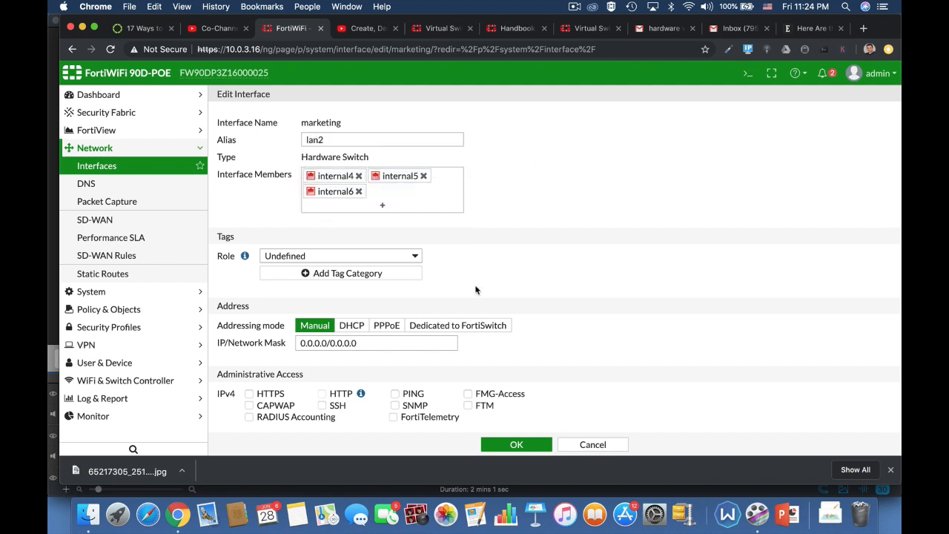
left_click(371, 220)
Change the IP/Network Mask from 0.0.0.0 to 10.0.4.17/24
scroll(527, 304, "down", 3)
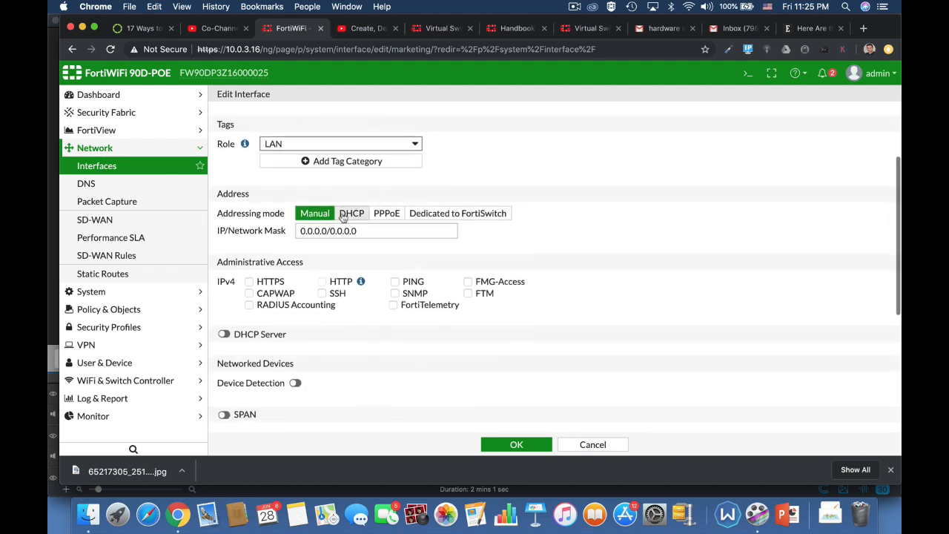
left_click(362, 230)
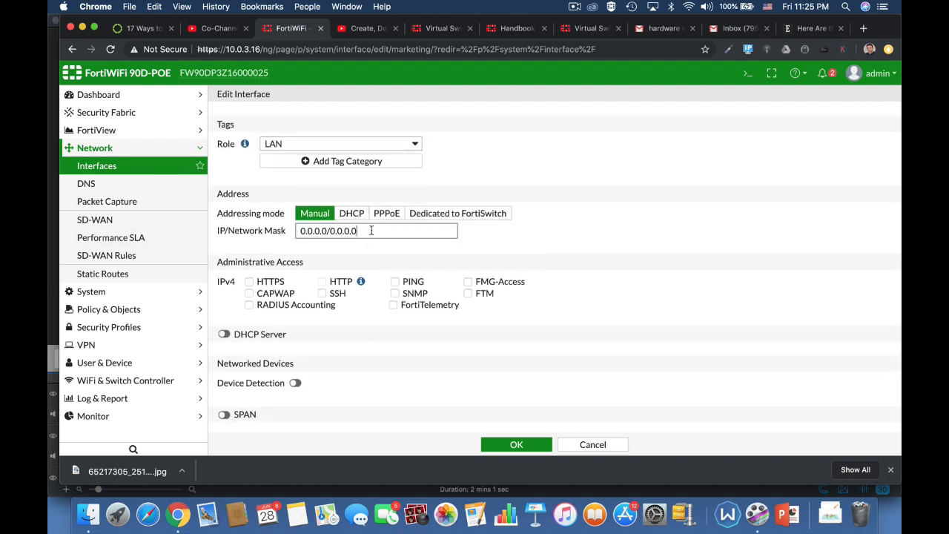
left_click_drag(370, 231, 280, 234)
type("10")
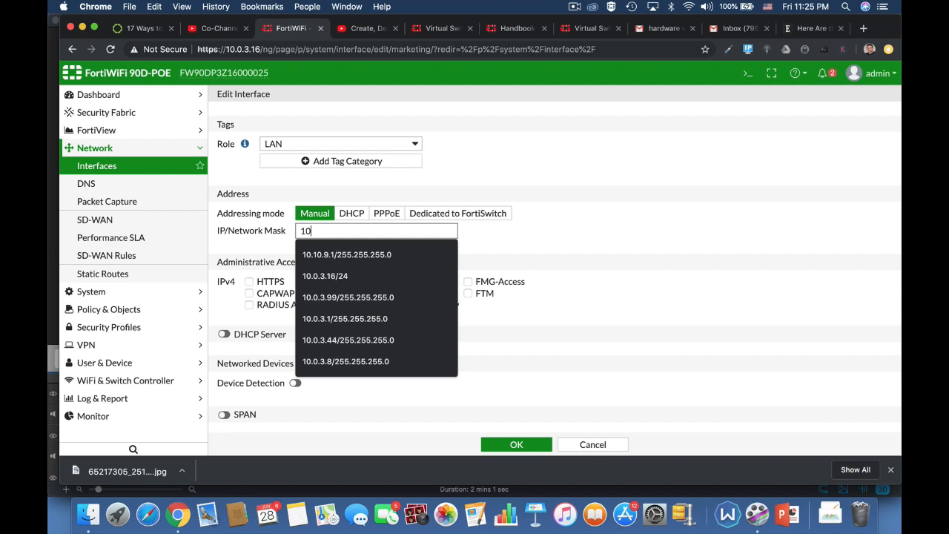
type(".0.3.")
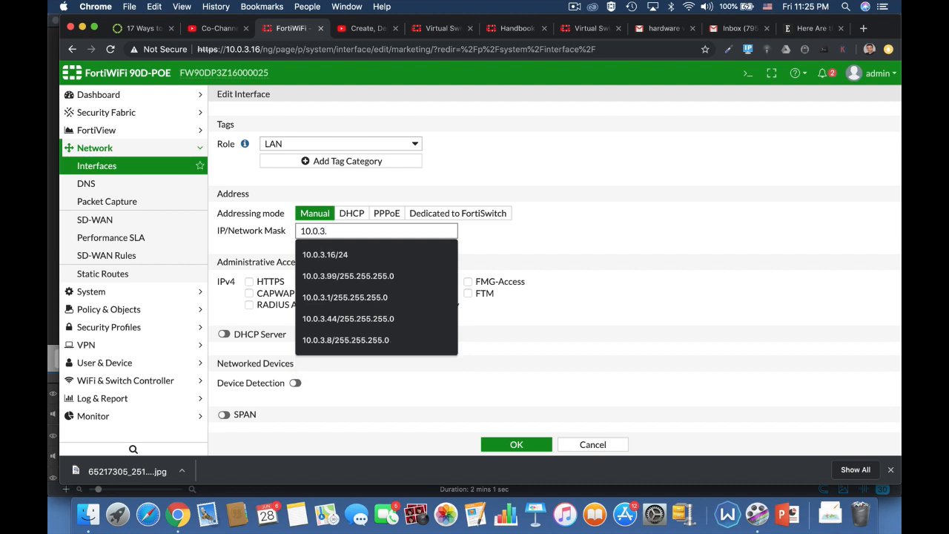
type("17/24")
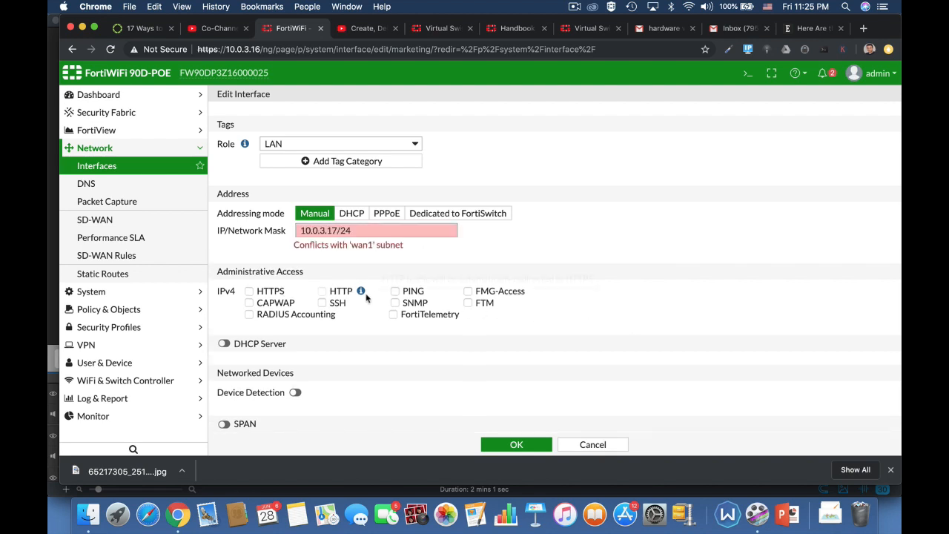
left_click_drag(354, 231, 238, 232)
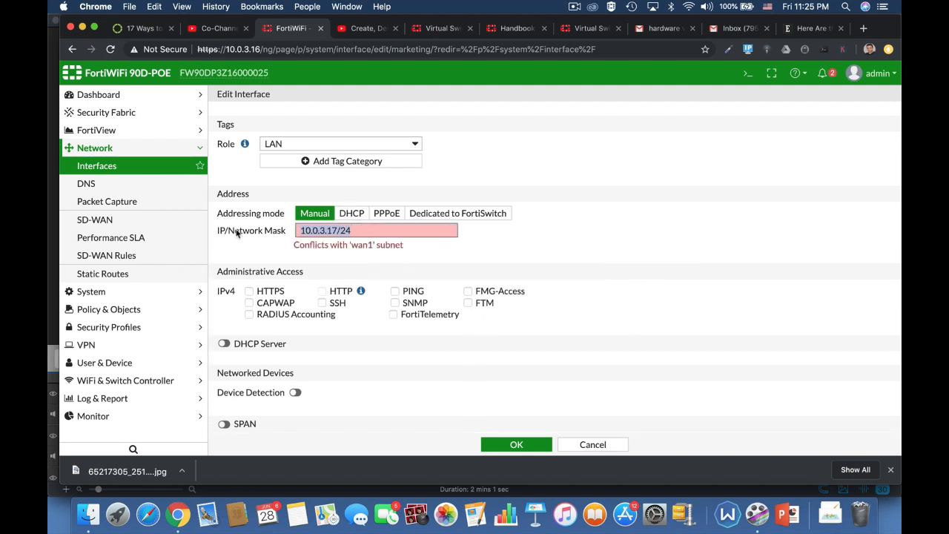
type("10.0.")
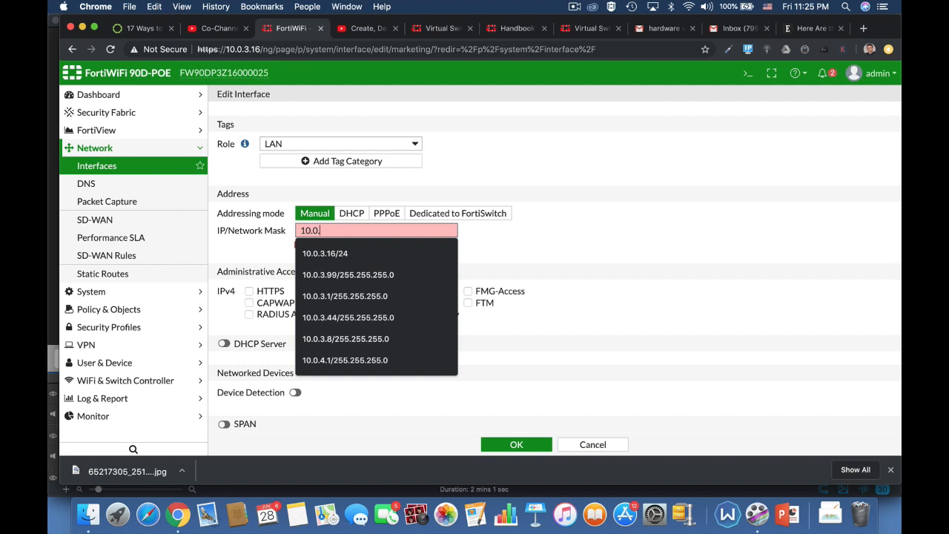
type("4.17")
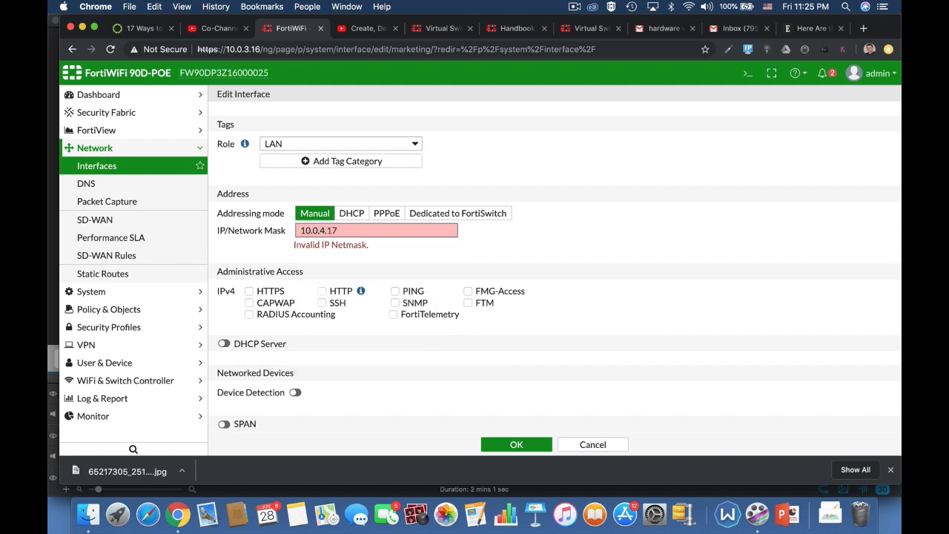
type("/24")
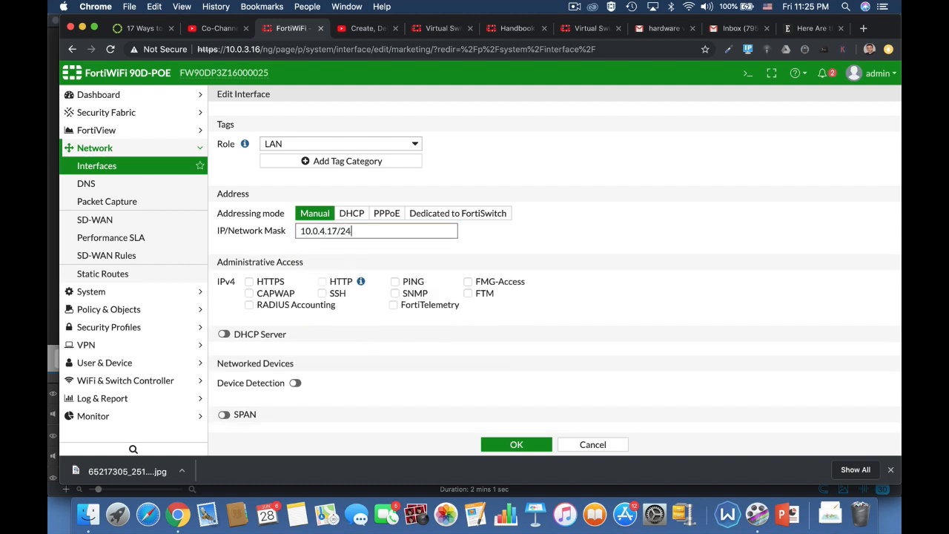
left_click(525, 272)
Allow HTTPS access, enable DHCP Server and Device Detection, and save the marketing interface
left_click(256, 282)
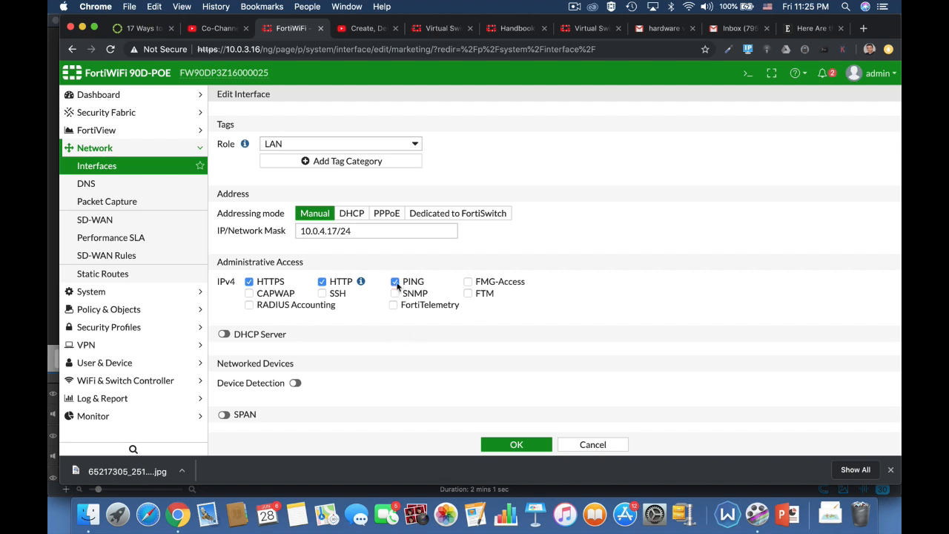
left_click(224, 334)
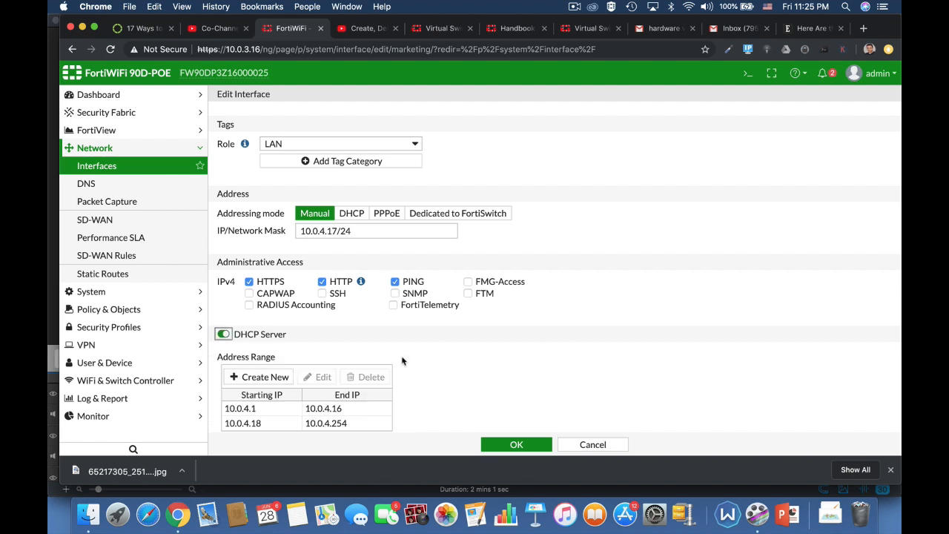
scroll(550, 382, "down", 5)
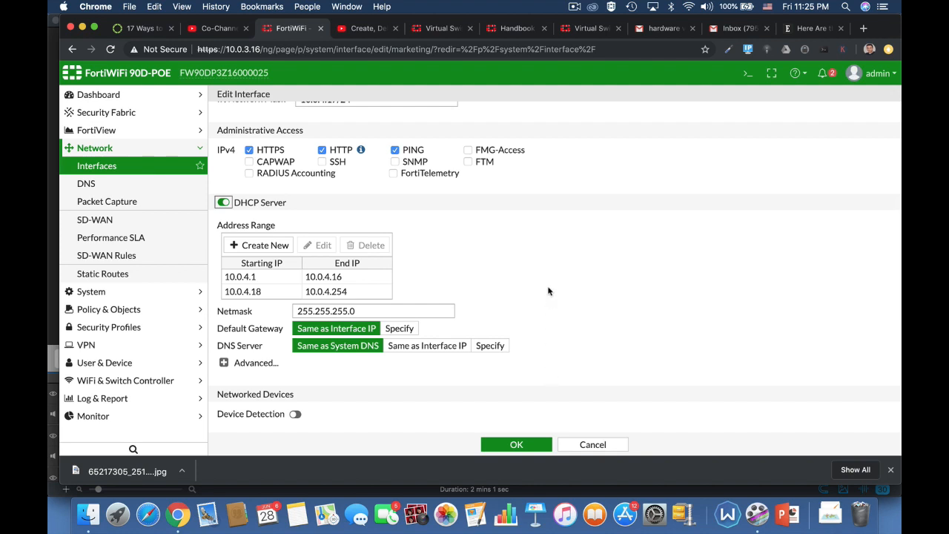
scroll(583, 223, "up", 4)
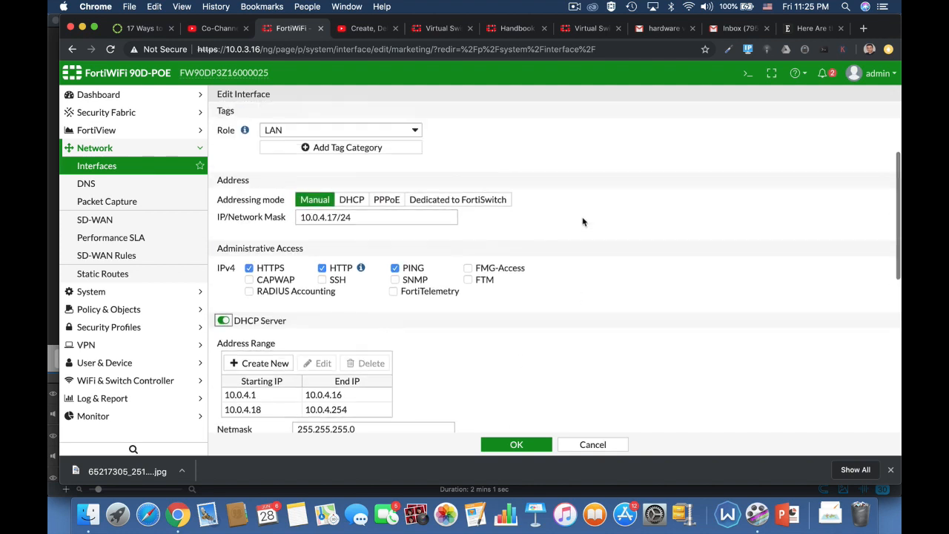
scroll(613, 331, "down", 5)
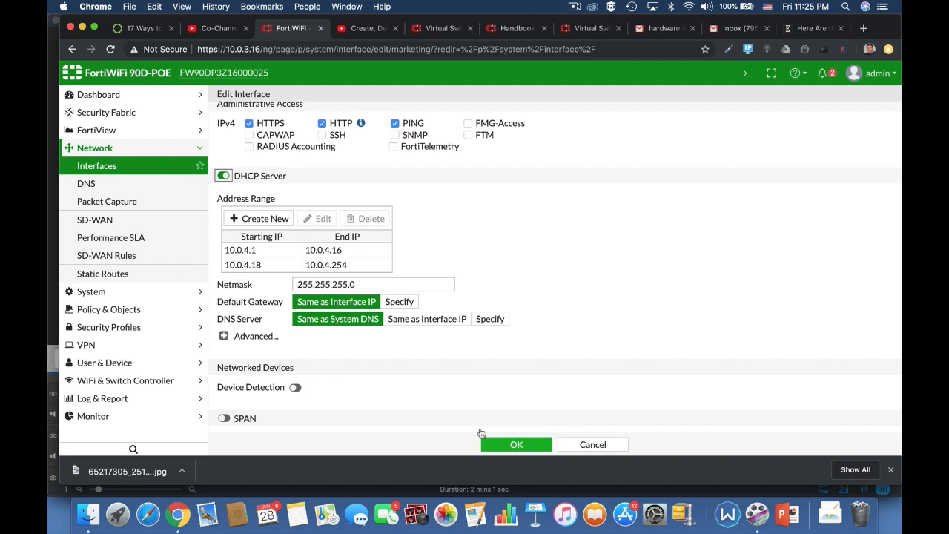
left_click(296, 387)
scroll(543, 407, "down", 3)
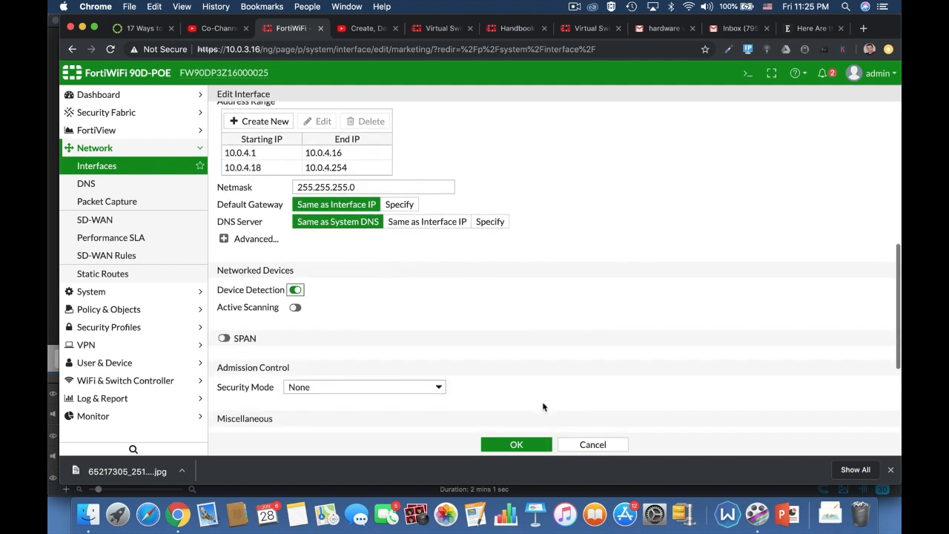
left_click(515, 444)
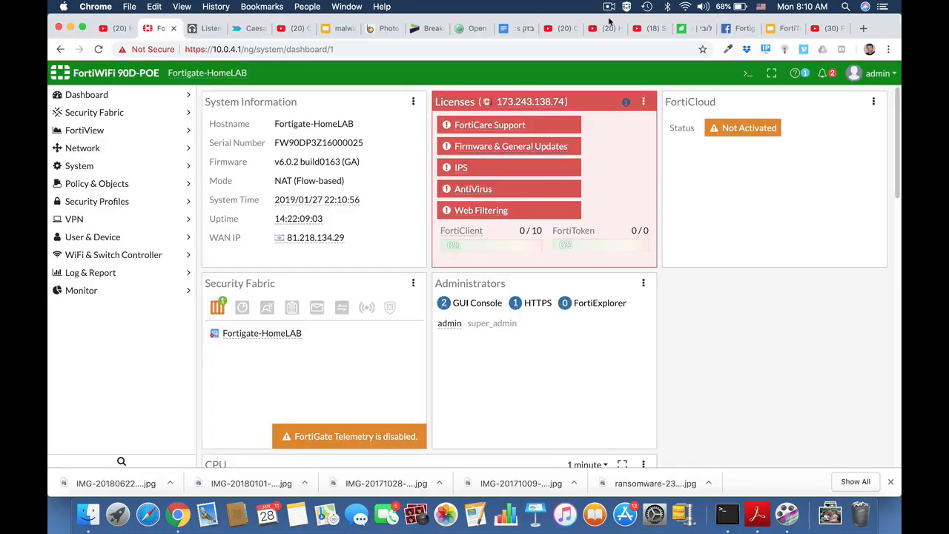
Set Inspection Mode to Proxy in System > Settings and apply the change
left_click(93, 170)
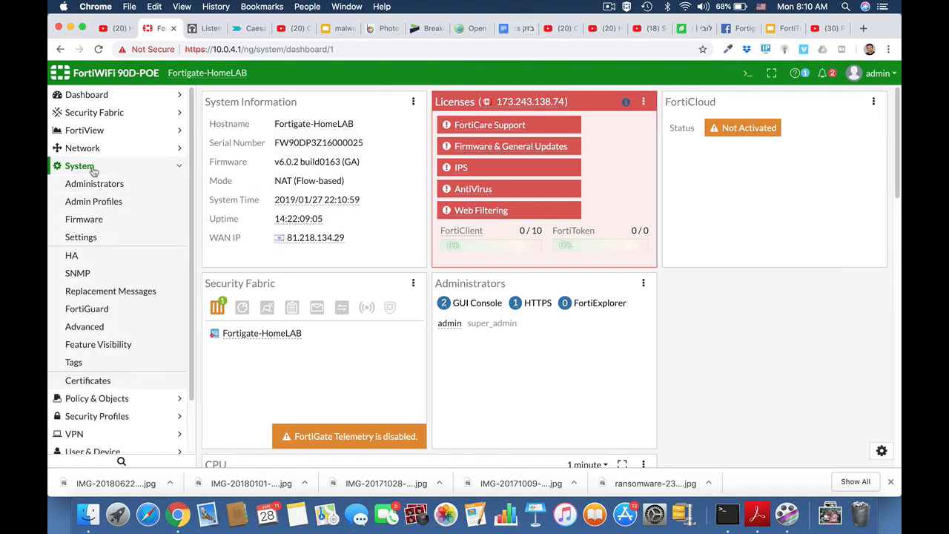
left_click(87, 240)
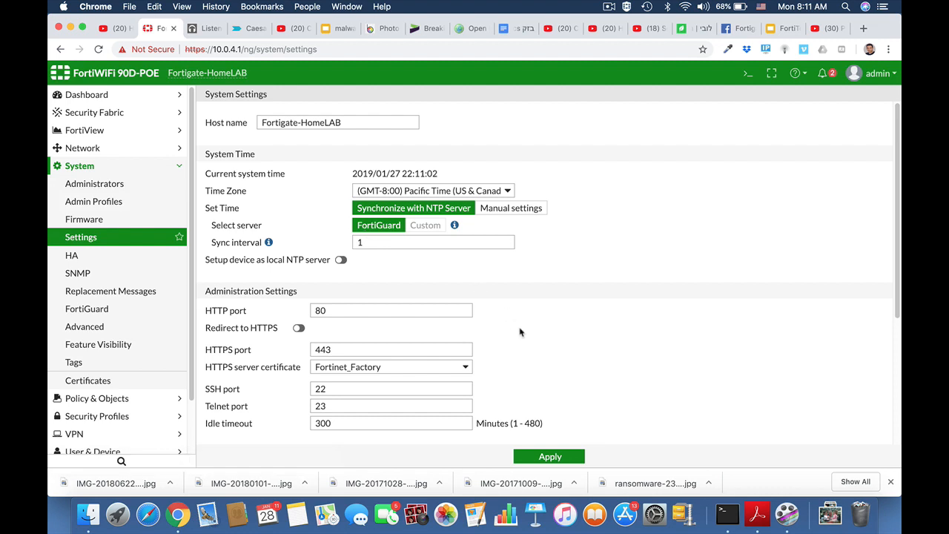
scroll(520, 328, "down", 5)
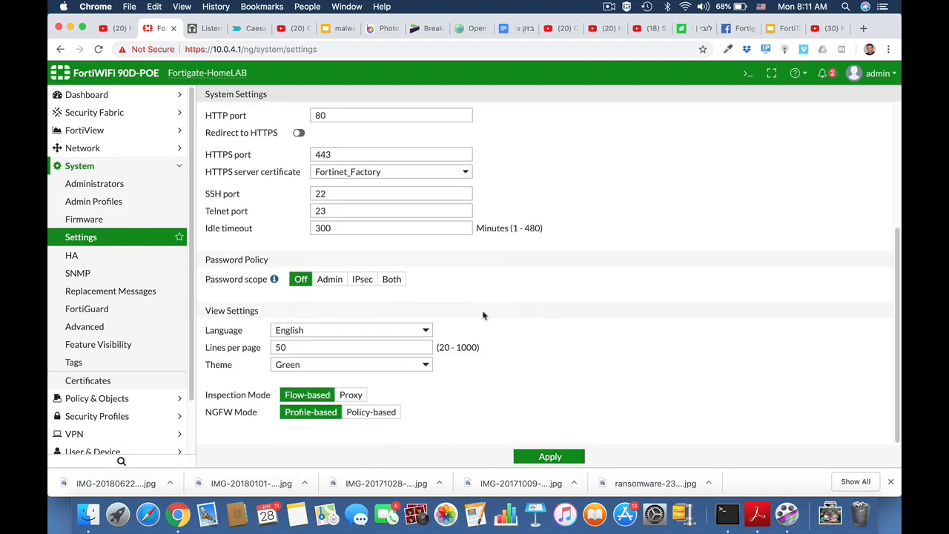
left_click(352, 395)
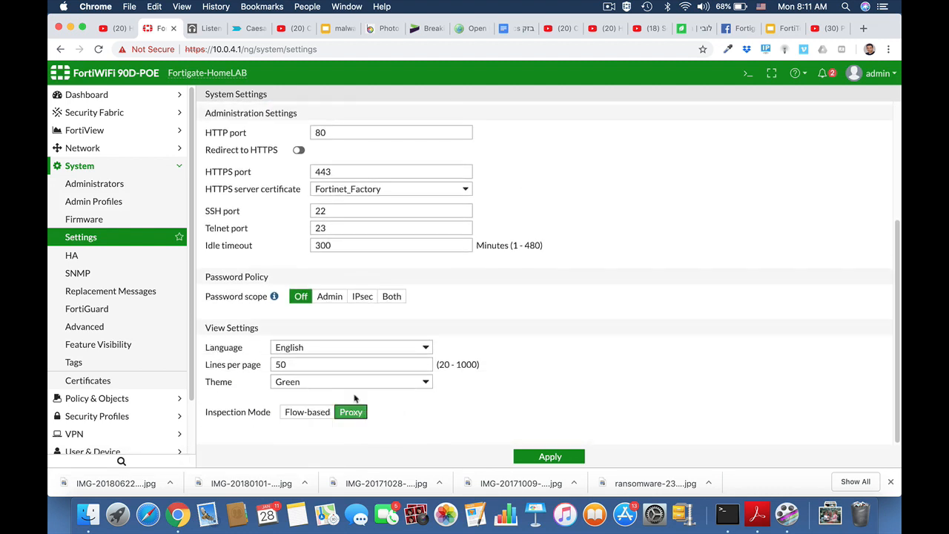
left_click(530, 456)
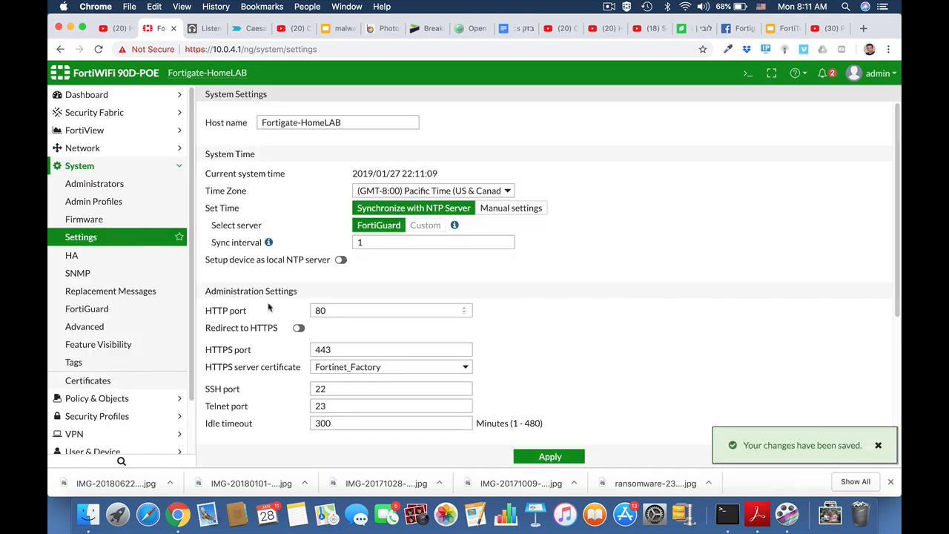
left_click(80, 167)
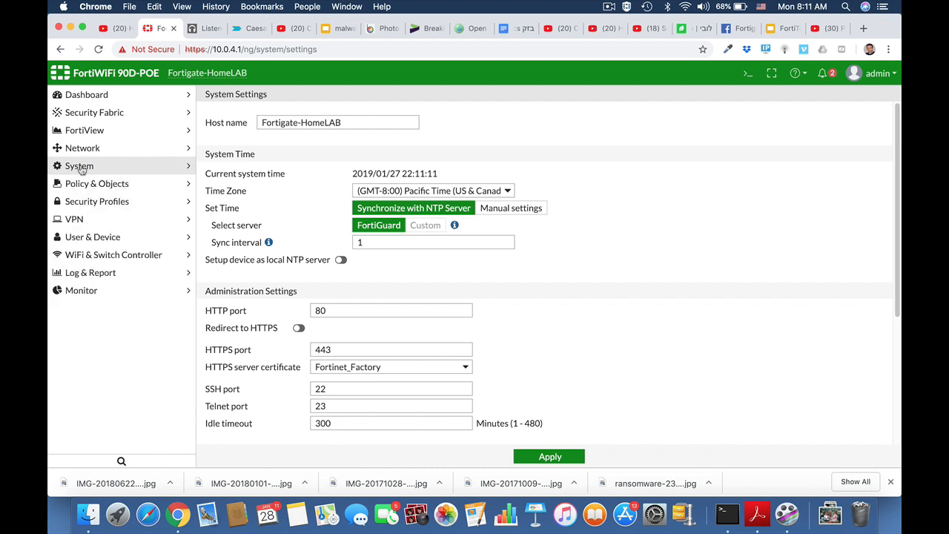
left_click(78, 186)
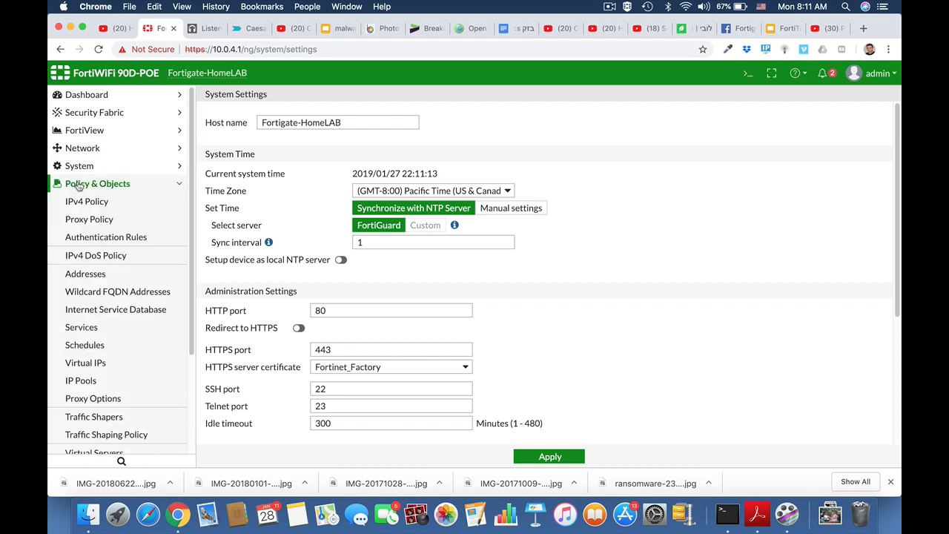
left_click(104, 400)
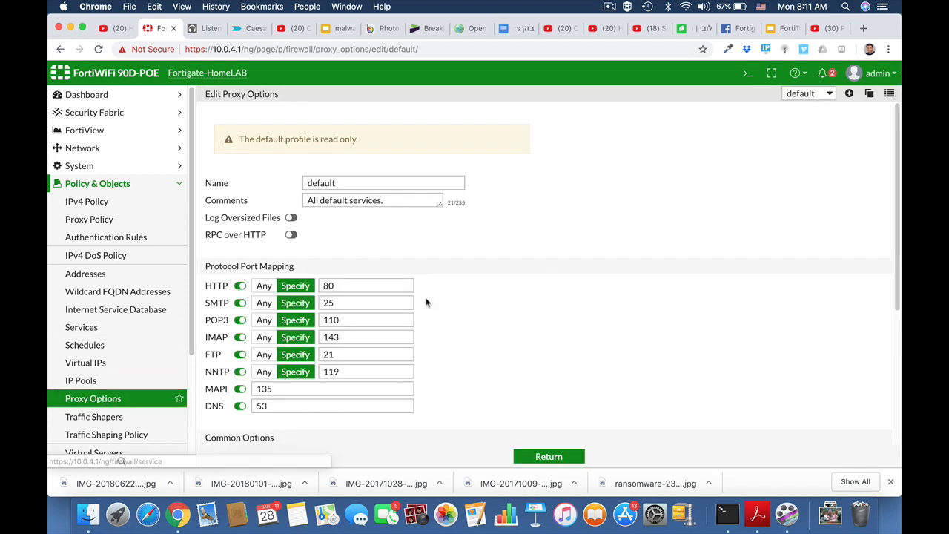
scroll(466, 264, "down", 3)
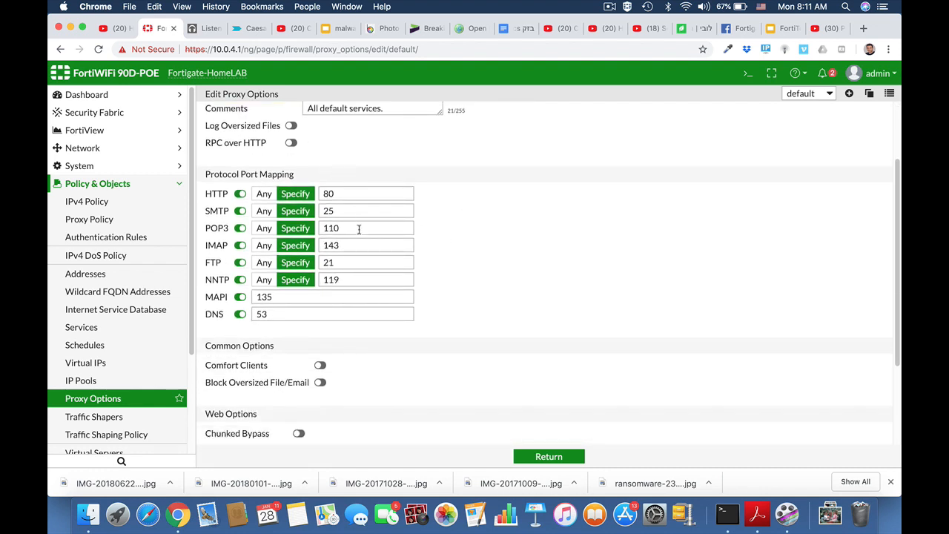
scroll(428, 356, "down", 2)
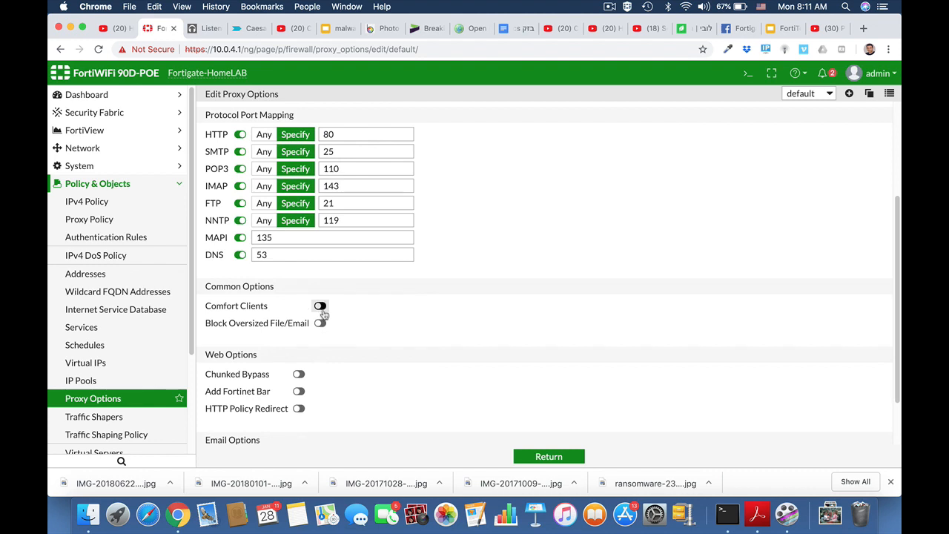
left_click(320, 306)
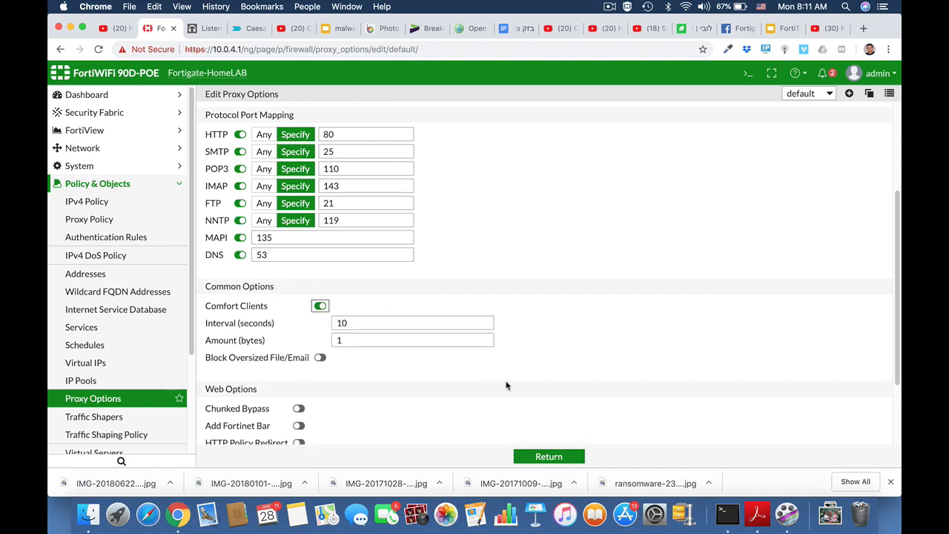
scroll(507, 384, "down", 2)
scroll(507, 384, "down", 1)
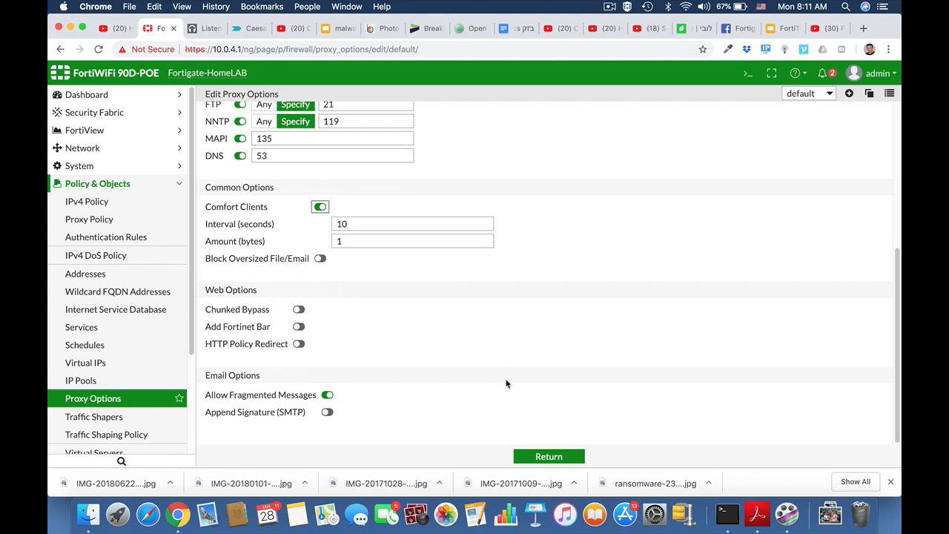
left_click(549, 456)
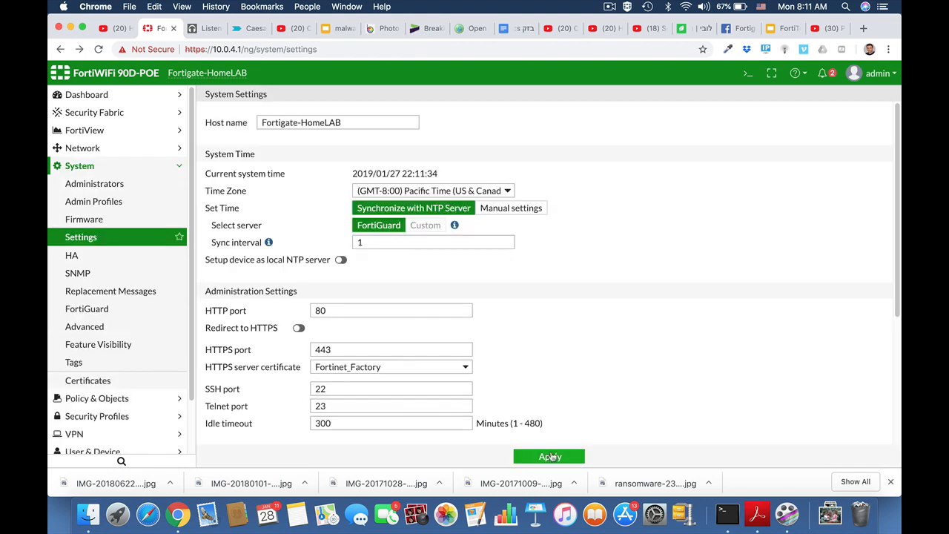
Enter 'config system settings' in the CLI console
left_click(747, 76)
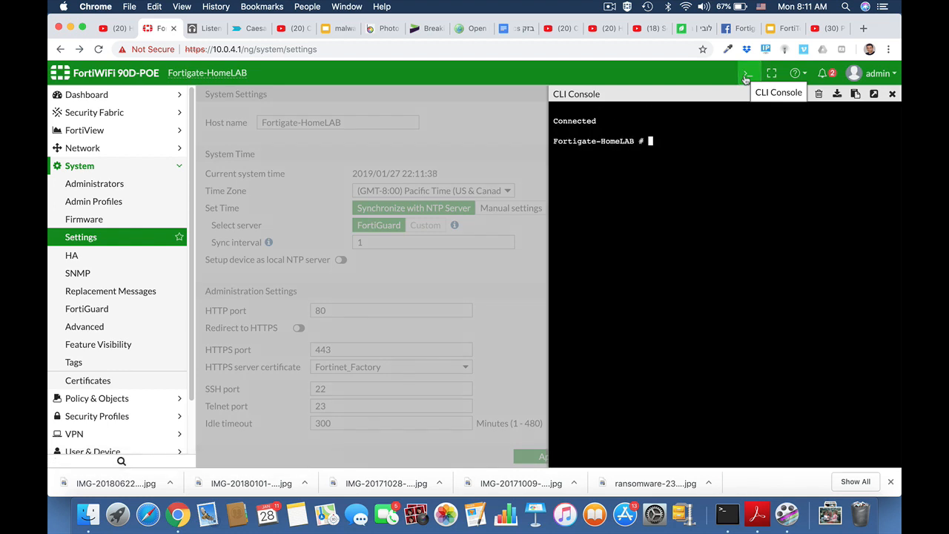
type("config system se")
key("Tab")
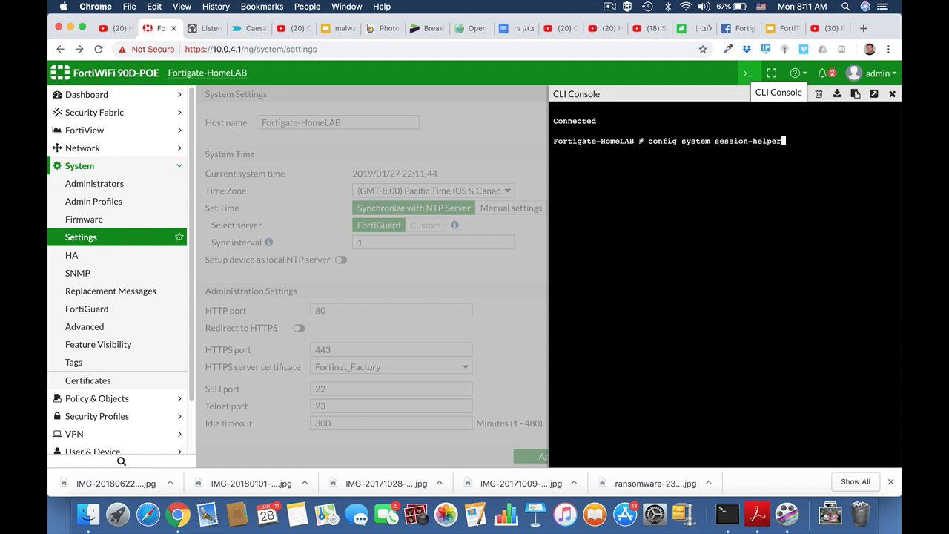
key("BackSpace")
key("BackSpace")
key("BackSpace")
key("BackSpace")
key("BackSpace")
key("BackSpace")
key("BackSpace")
key("BackSpace")
key("BackSpace")
key("BackSpace")
key("BackSpace")
key("BackSpace")
type("ttings")
key("Return")
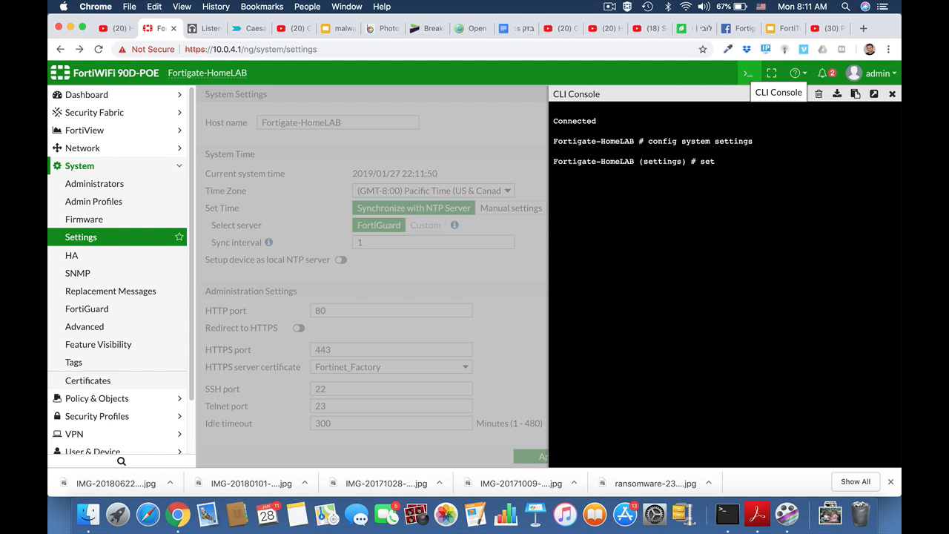
Set inspection-mode to flow, end the configuration, and close the console
type("set in")
key("Tab")
type("flow")
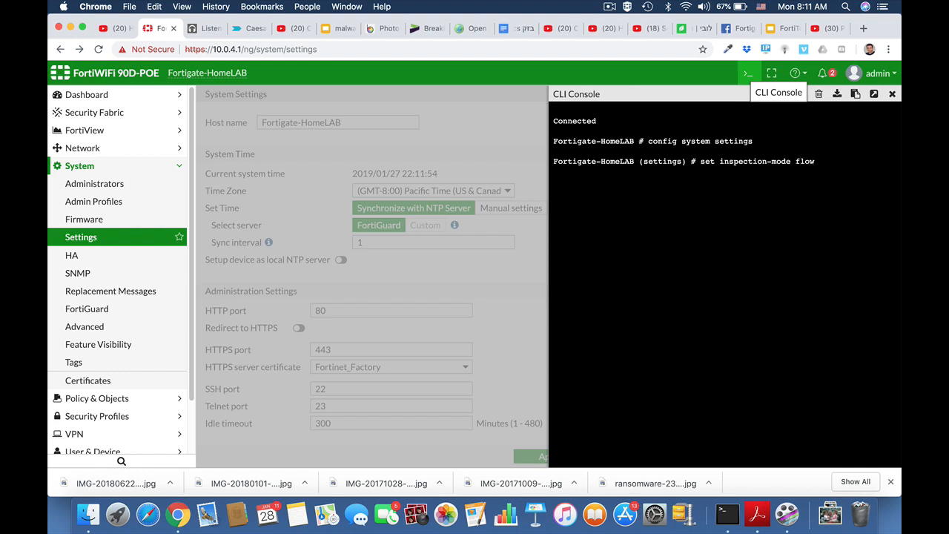
key("Return")
type("end")
key("Return")
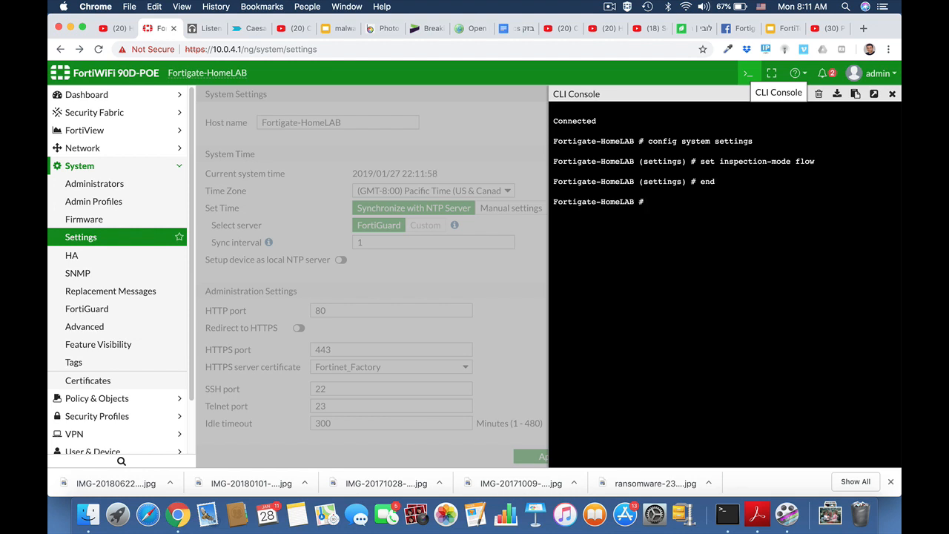
left_click(77, 239)
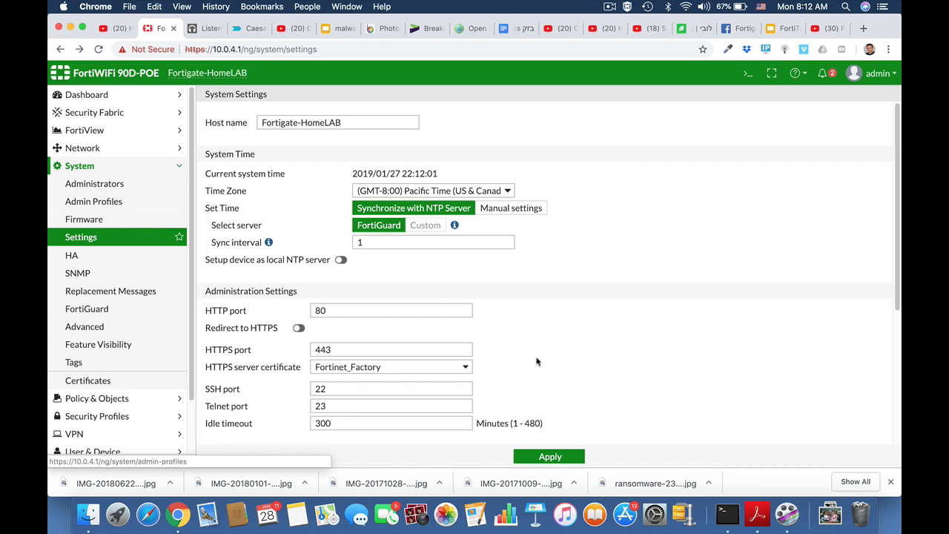
scroll(523, 346, "down", 5)
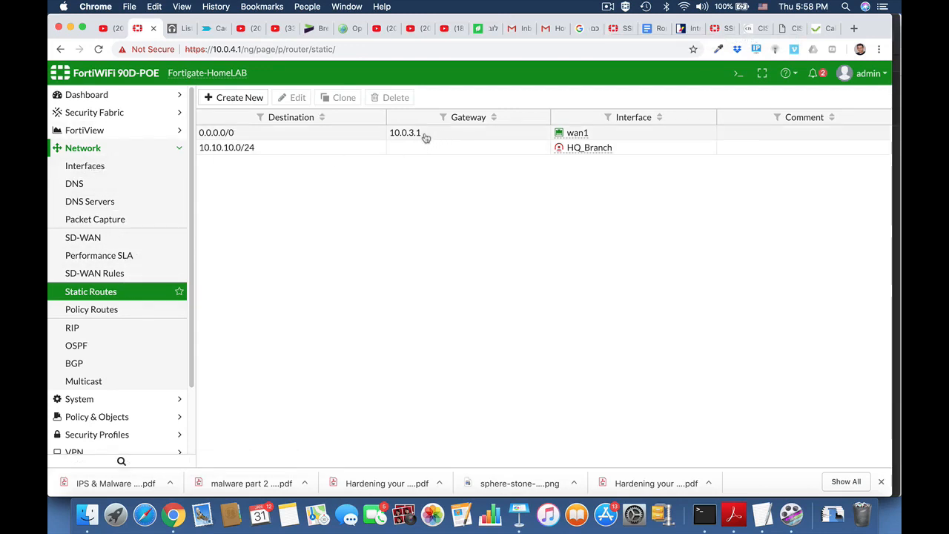
mouse_move(585, 139)
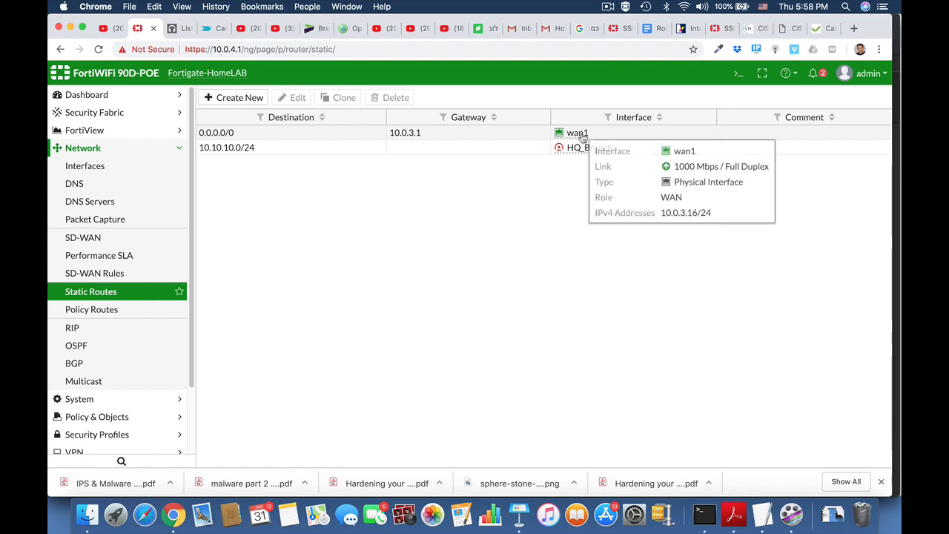
left_click(104, 171)
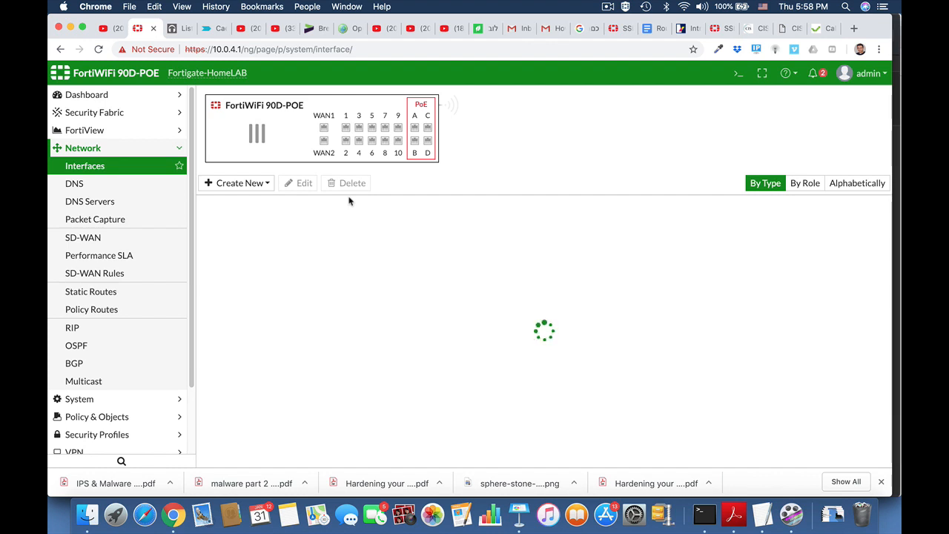
scroll(374, 378, "down", 6)
scroll(374, 380, "down", 3)
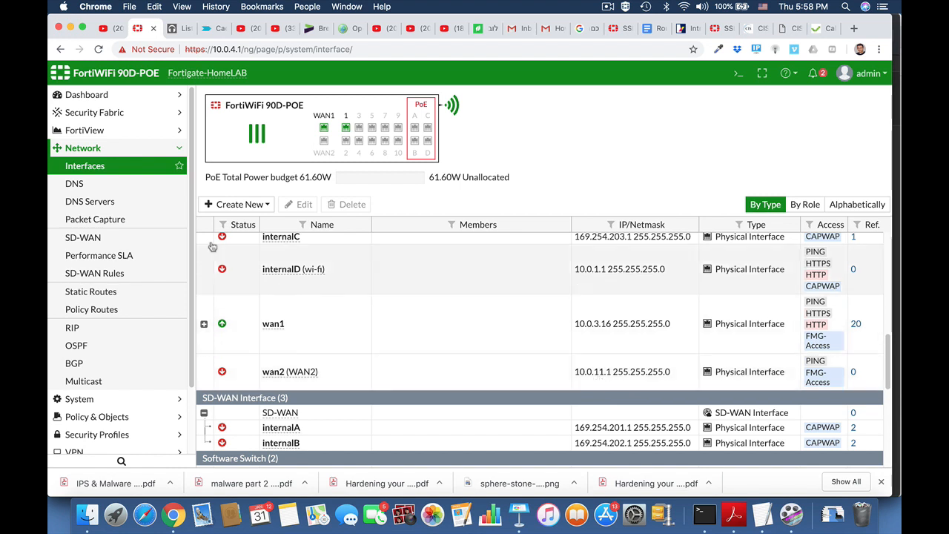
left_click(86, 151)
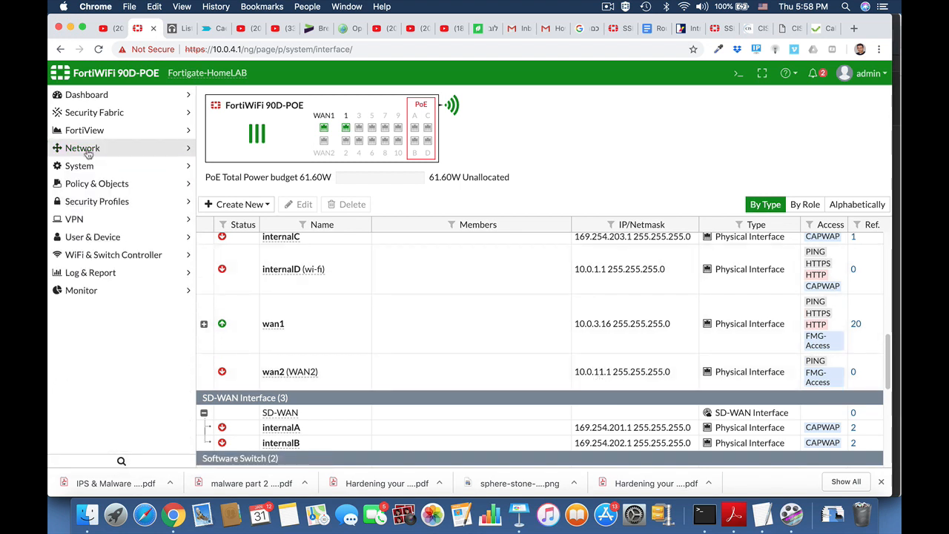
left_click(88, 152)
left_click(91, 293)
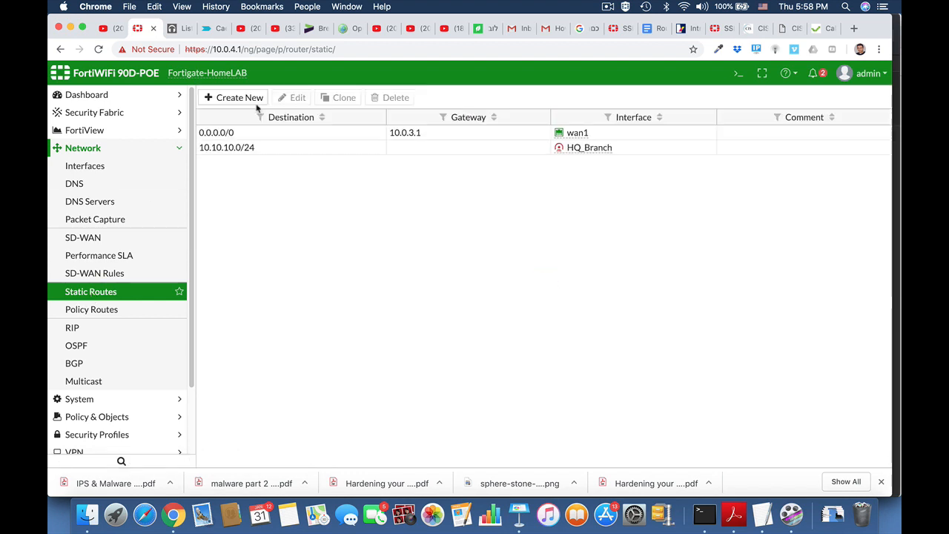
Create a new static route with Internet Service destination Netflix-Web
left_click(254, 104)
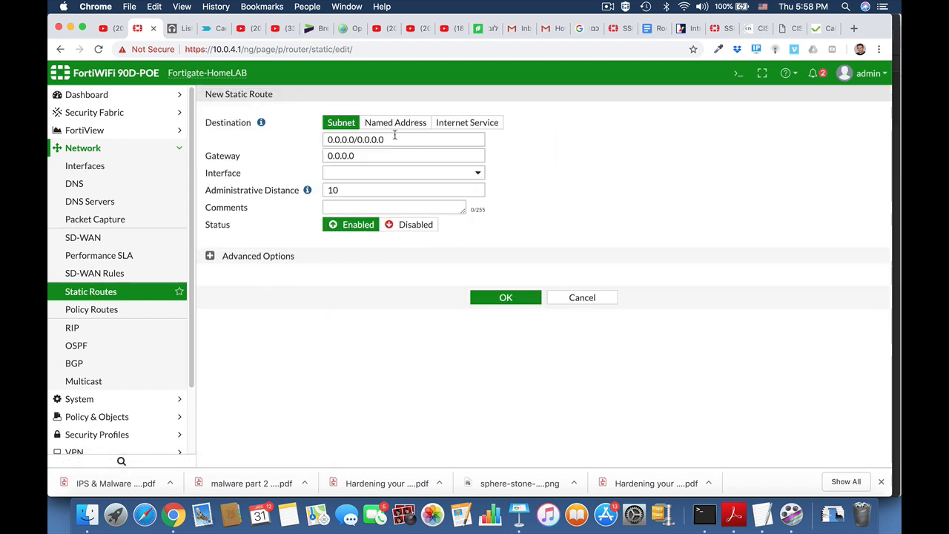
left_click(458, 128)
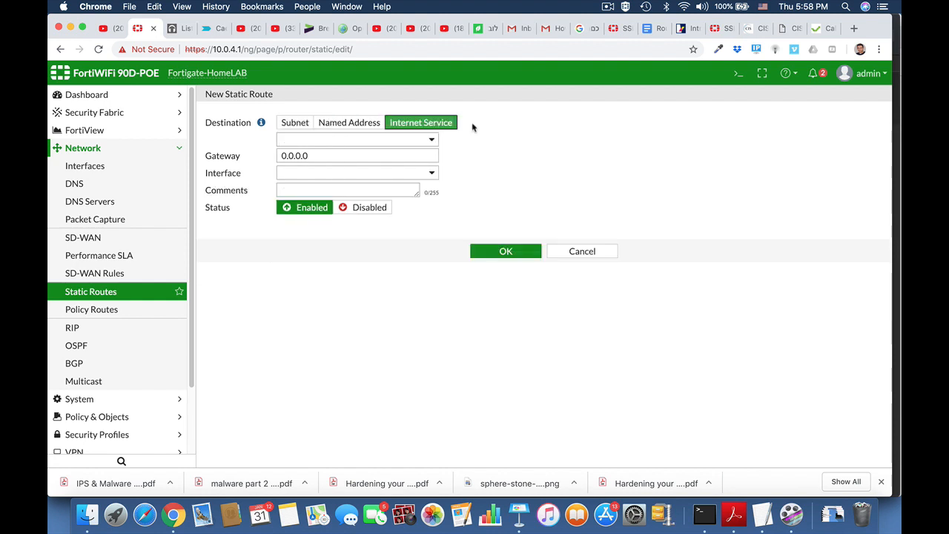
left_click(400, 139)
type("netf")
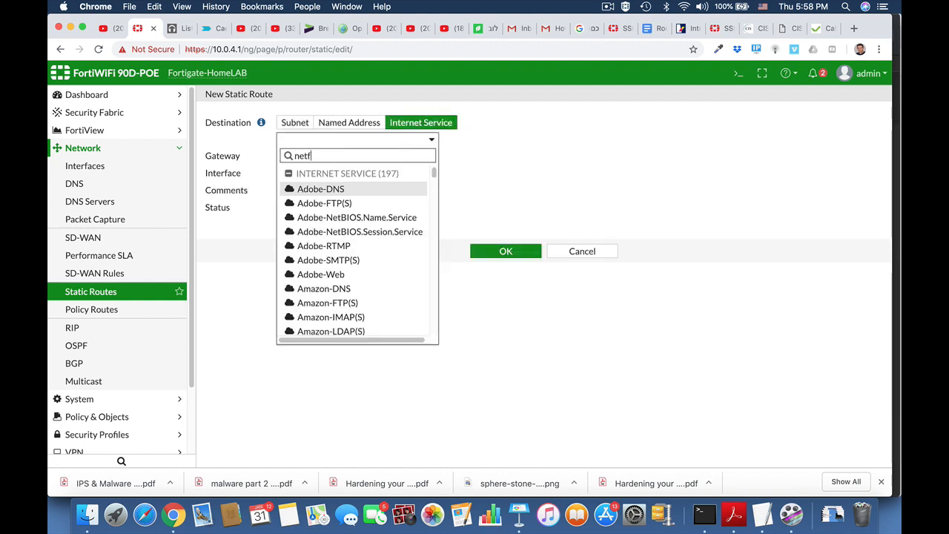
left_click(363, 203)
Route it out WAN2 (wan2) via gateway 10.0.11.99 and save it
left_click(353, 172)
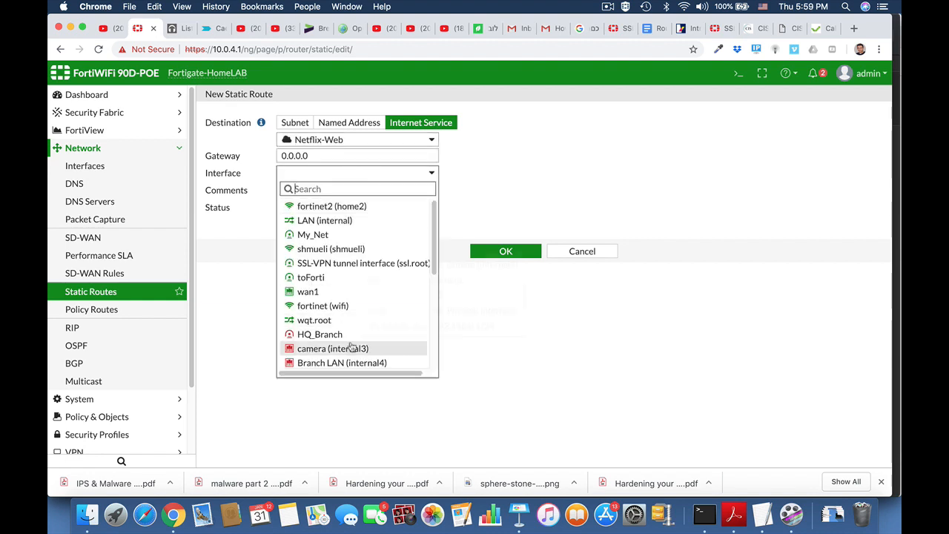
scroll(351, 347, "down", 5)
scroll(379, 334, "down", 2)
left_click(379, 335)
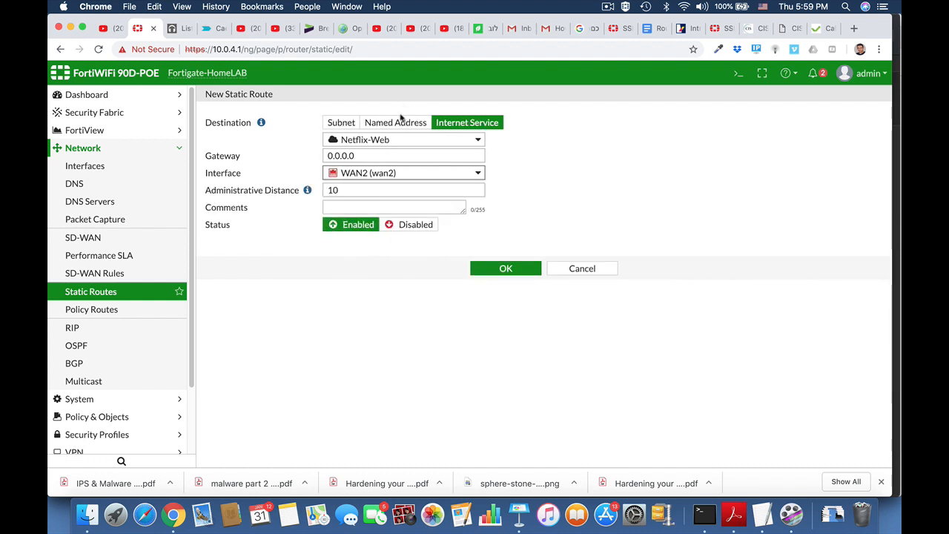
left_click_drag(363, 155, 301, 155)
type("10.0.11.99")
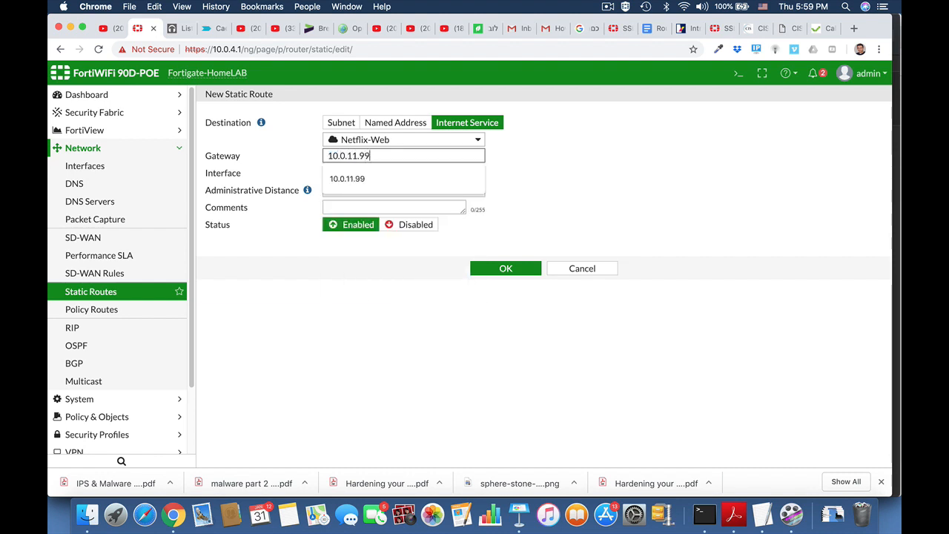
left_click(503, 269)
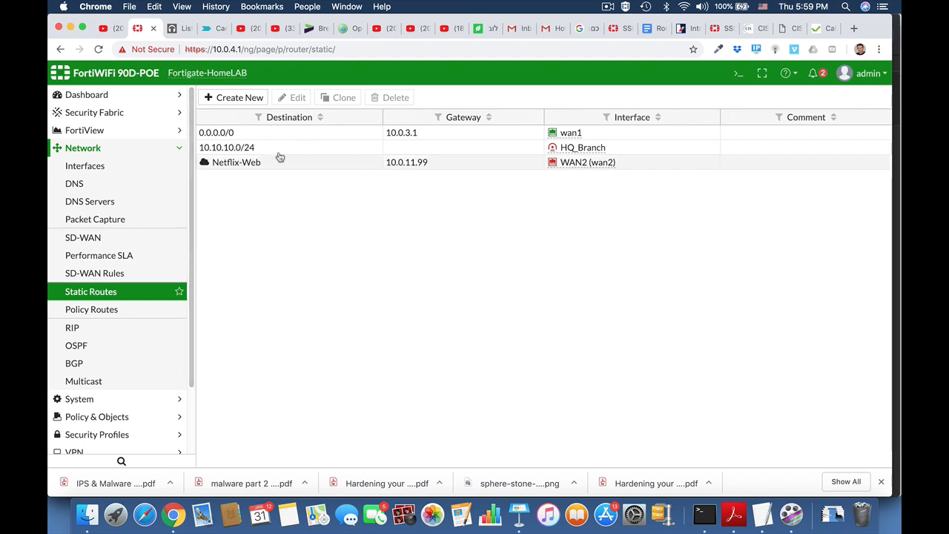
Run 'get router info routing-table all' in the CLI console
left_click(96, 152)
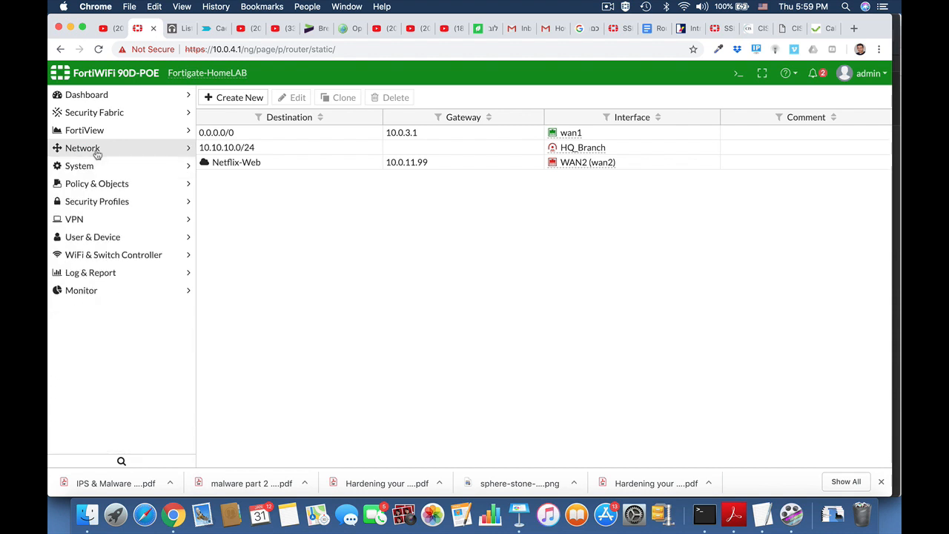
left_click(738, 72)
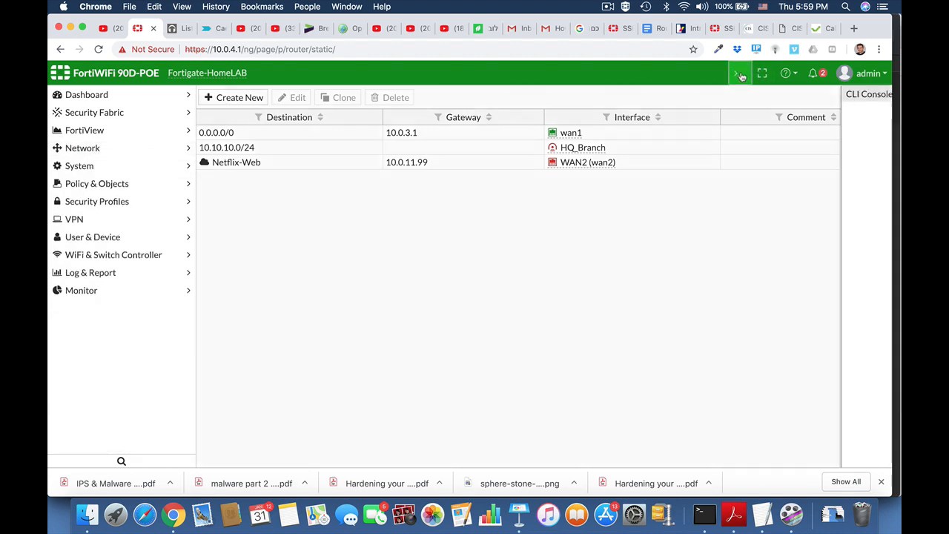
type("g")
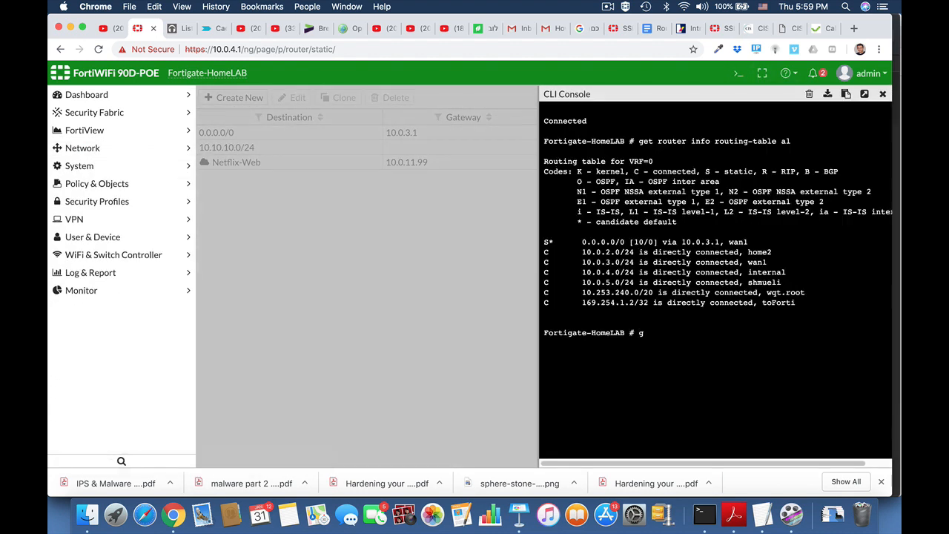
type("et router info ro")
key("Tab")
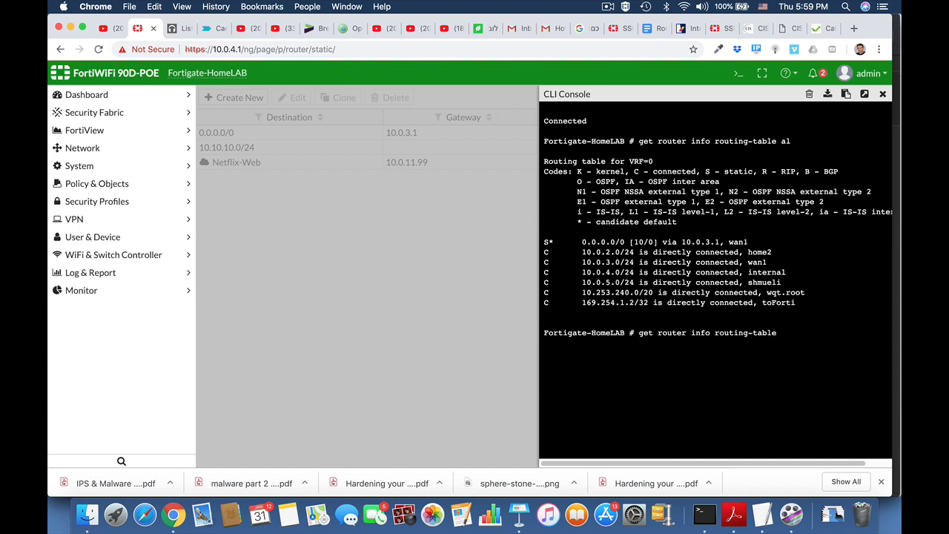
type("all")
key("Return")
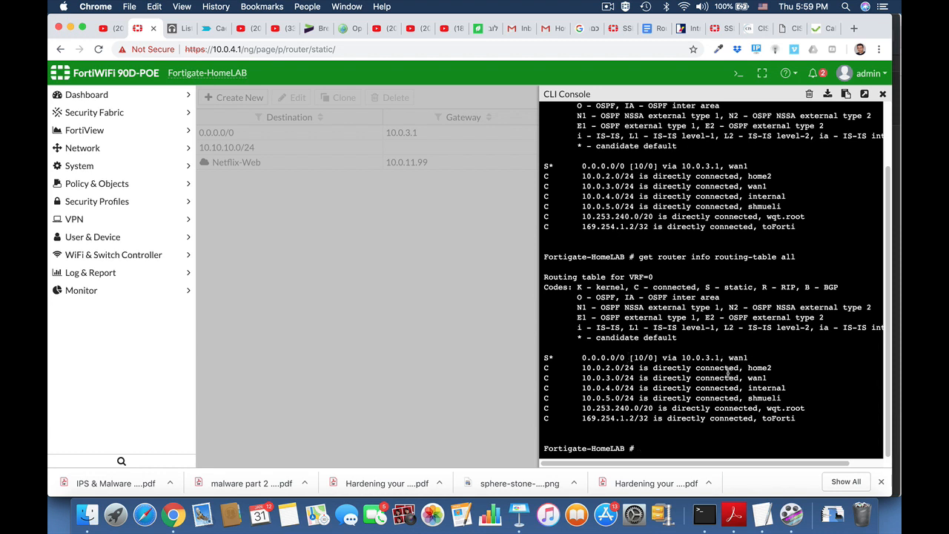
Run 'diagnose firewall proute list', review its output, and close the console
type("dia")
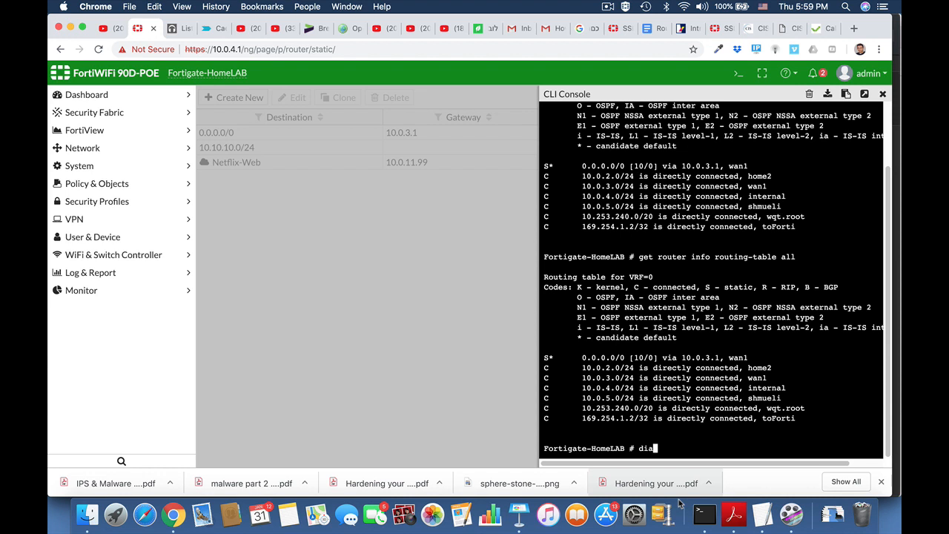
type("gnose poe list")
key("Tab")
key("Tab")
key("Tab")
key("Tab")
key("Tab")
key("BackSpace")
key("BackSpace")
key("BackSpace")
type("ro")
key("BackSpace")
key("BackSpace")
key("BackSpace")
type("firewall proute list")
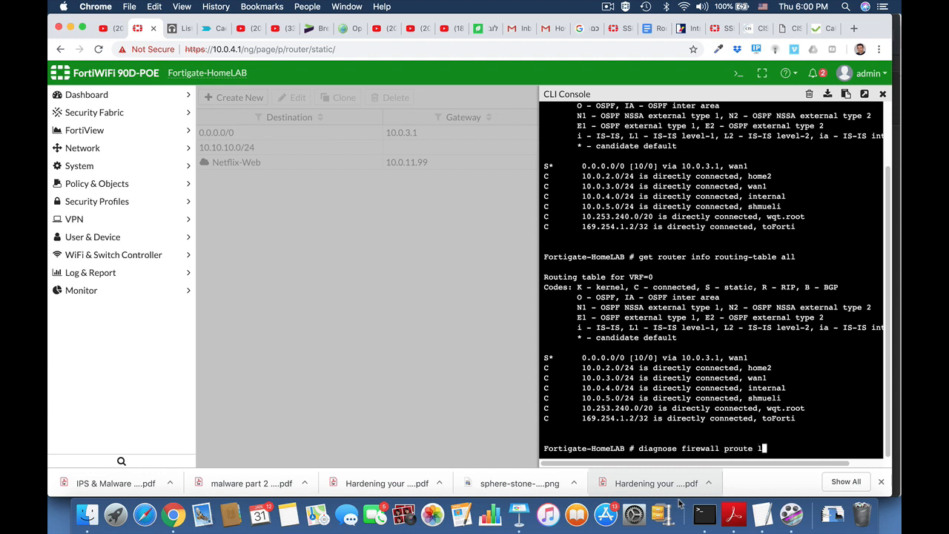
key("Return")
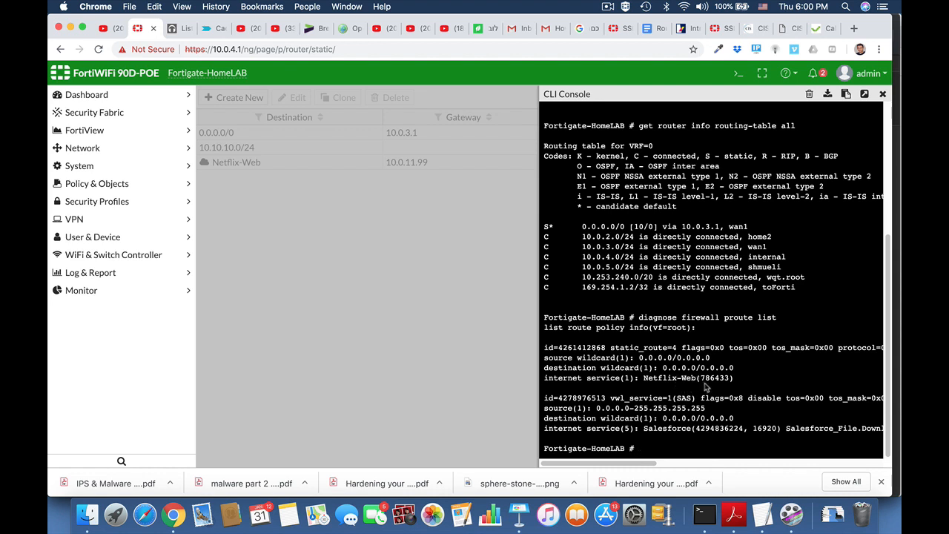
scroll(697, 386, "right", 4)
scroll(706, 386, "right", 6)
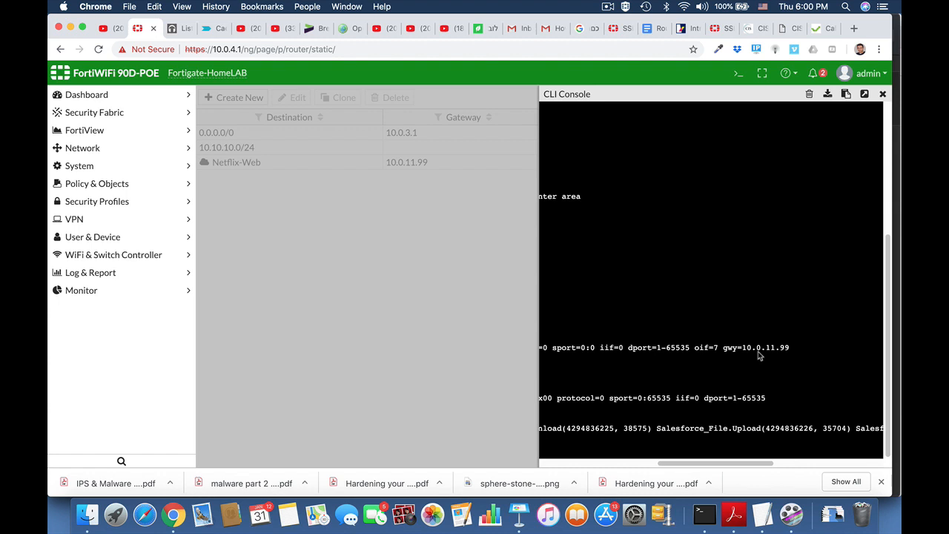
left_click(884, 94)
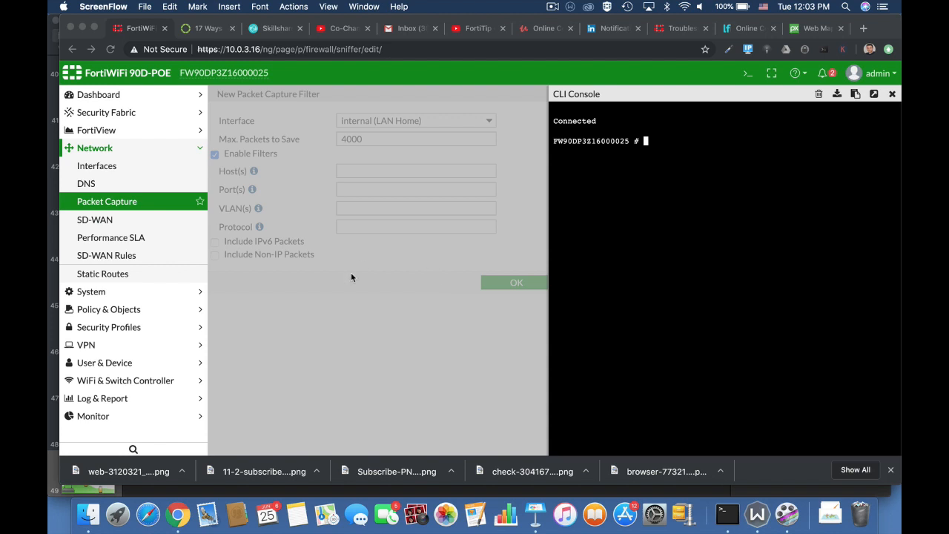
Reopen the CLI console beside the New Packet Capture Filter form
left_click(352, 299)
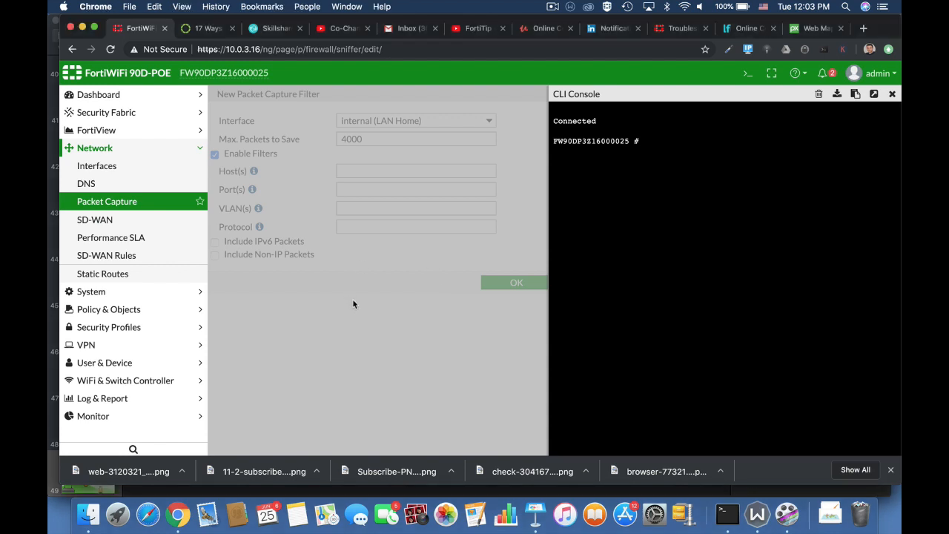
left_click(892, 94)
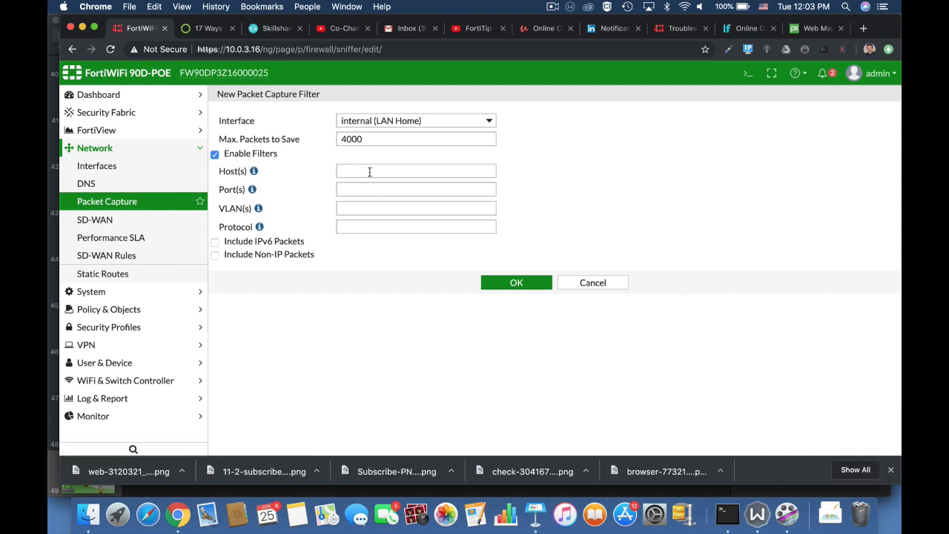
left_click(748, 72)
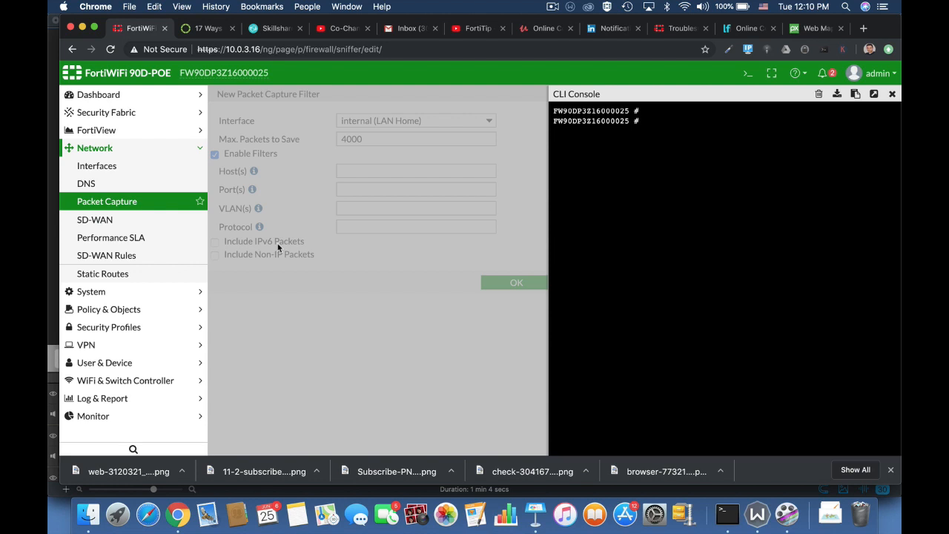
Run 'diagnose sniffer packet any none 4 10' in the CLI Console, then detach the console into its own tab
type("diagnose sniffer packet")
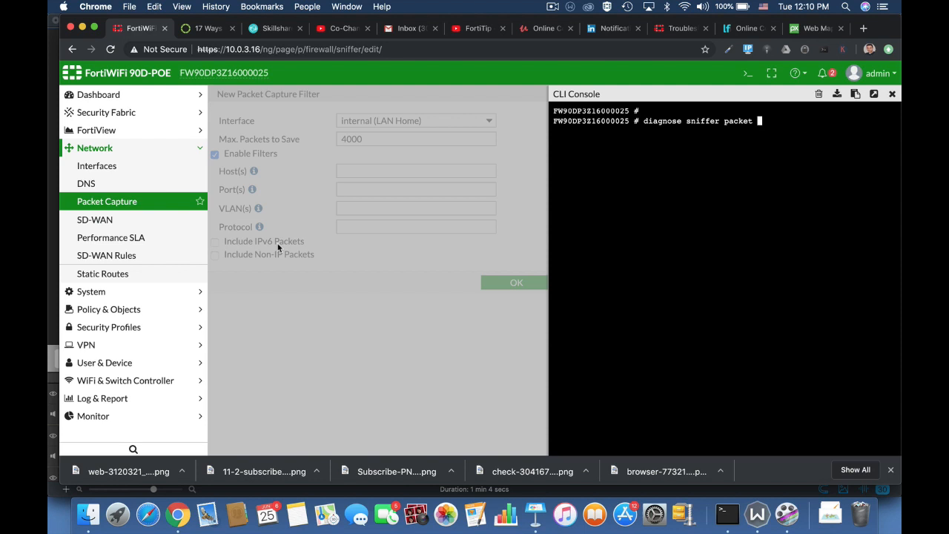
type("any none")
type("4 10")
key("Return")
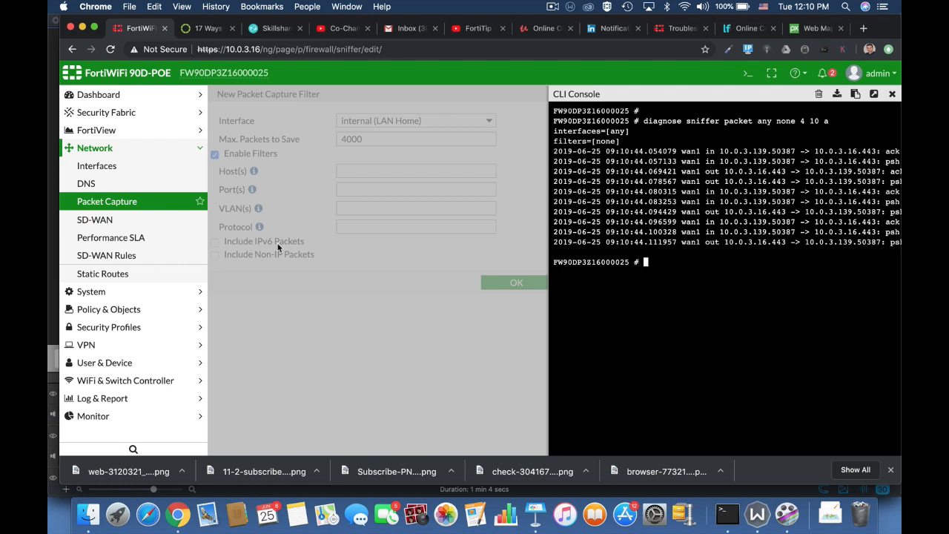
left_click(874, 94)
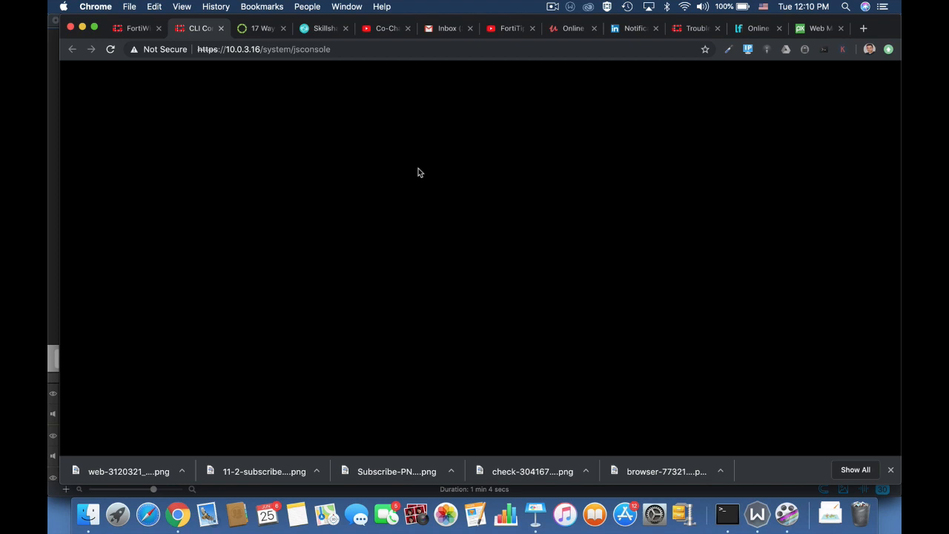
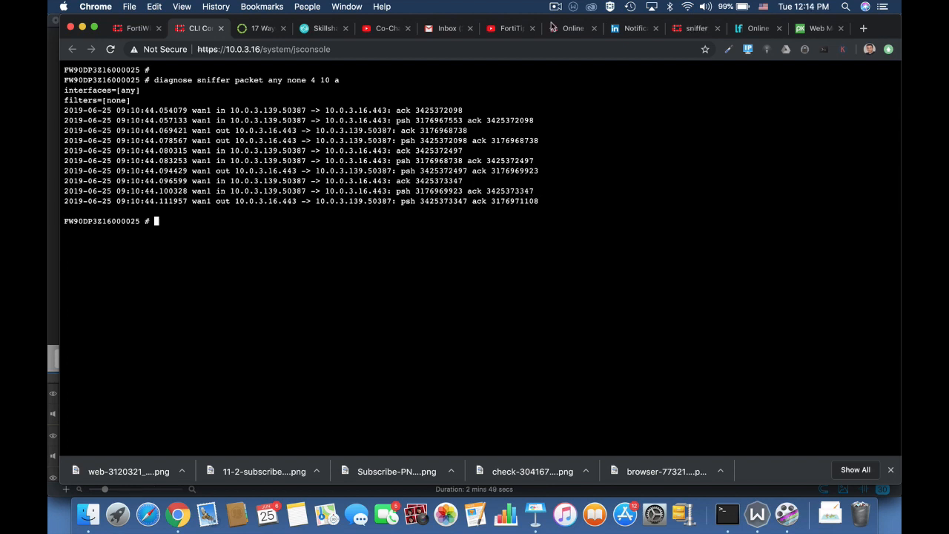
Rerun 'diagnose sniffer packet any none 4 10' so packet times show as relative seconds
key("Up")
key("BackSpace")
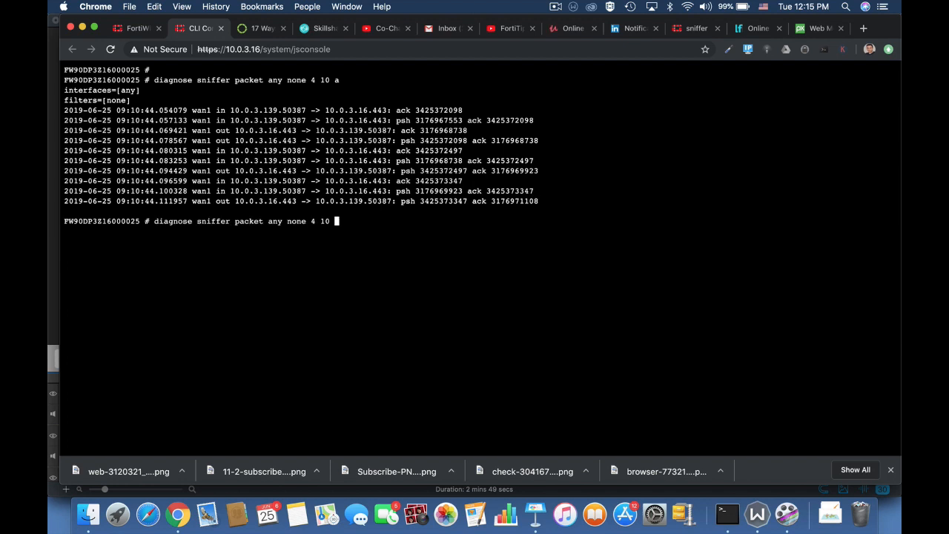
key("Return")
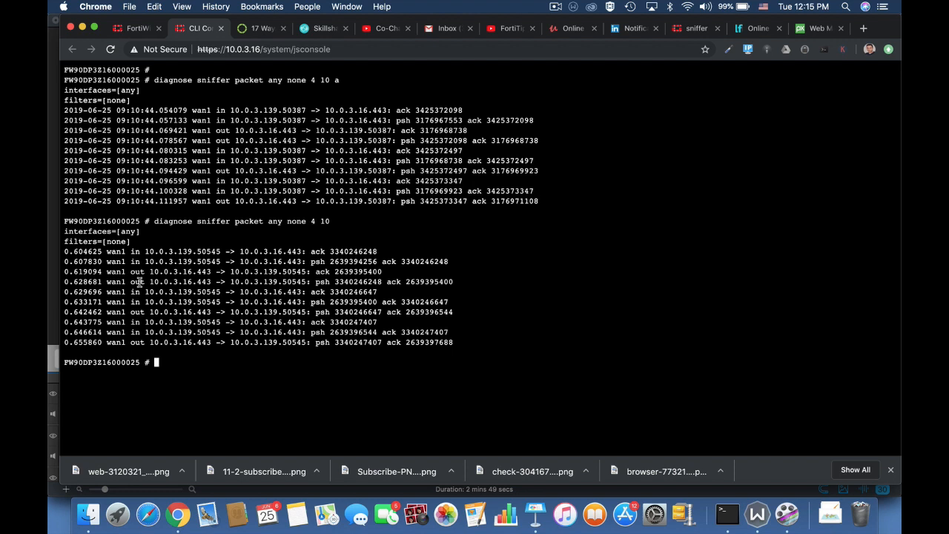
key("Up")
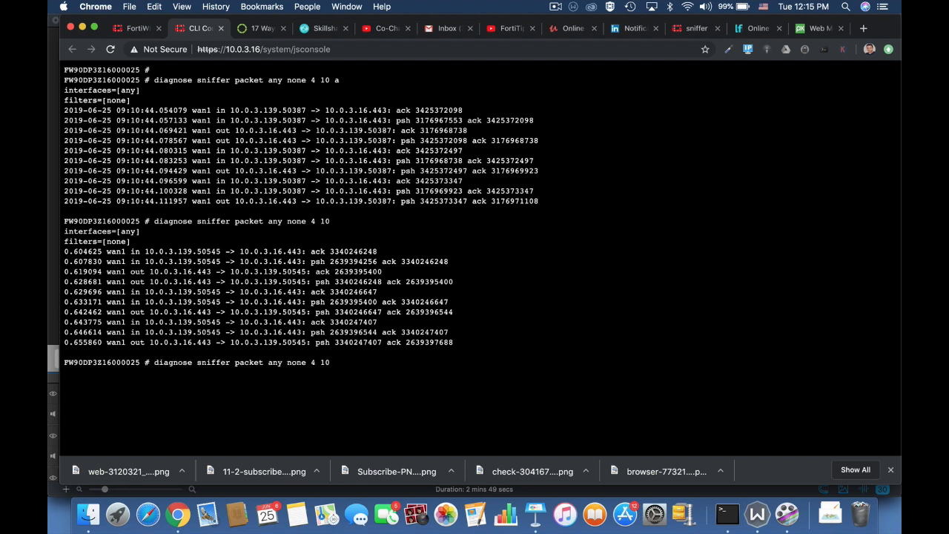
Run the sniffer with an 'icmp' filter instead of 'none', with absolute timestamps
type("a")
key("Left")
key("Left")
key("Left")
key("Left")
key("Left")
key("Left")
key("Left")
key("BackSpace")
key("BackSpace")
key("BackSpace")
key("BackSpace")
type("icmp")
key("Return")
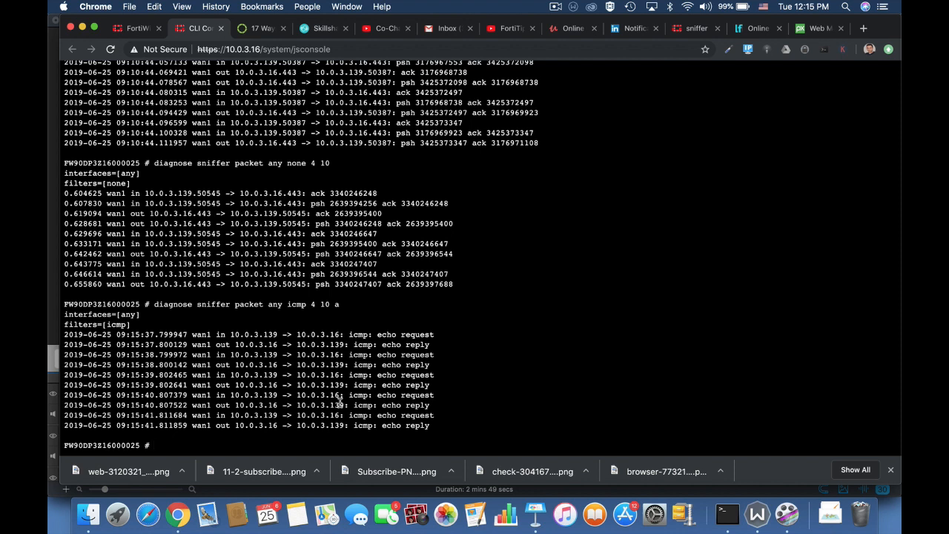
Change the ICMP sniffer command's packet count from 10 to 20
key("Up")
key("Left")
key("Left")
key("Left")
key("Right")
key("BackSpace")
key("BackSpace")
type("20")
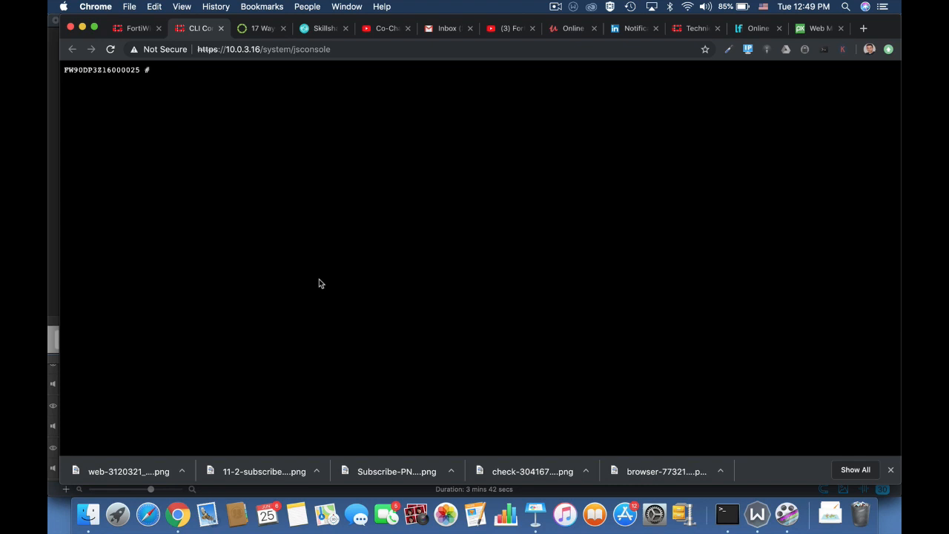
Run diagnose sniffer packet any "host 10.0.3.139 and icmp" to capture that host's pings
type("diagnose snifferp")
key("BackSpace")
type("packet any \"host")
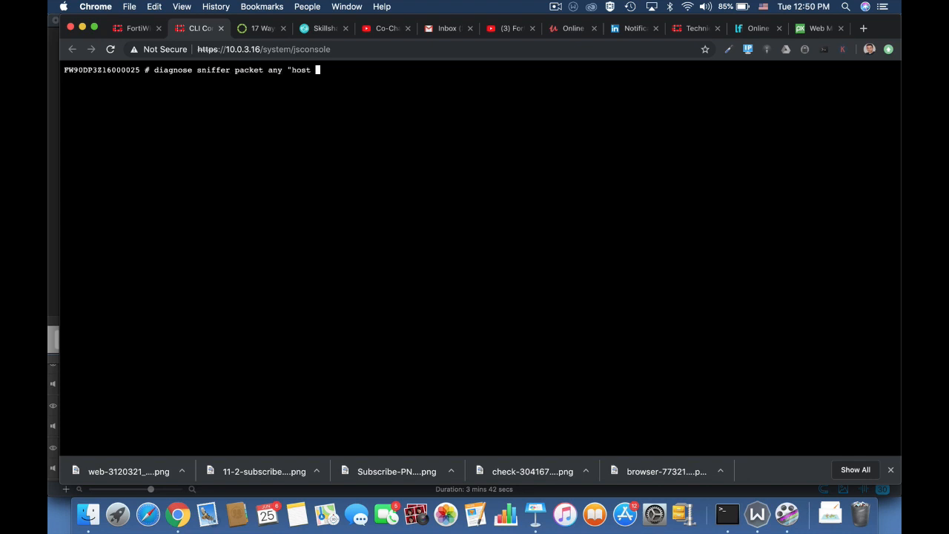
type(" 10.0.3.139 and icmp \" 4")
key("Return")
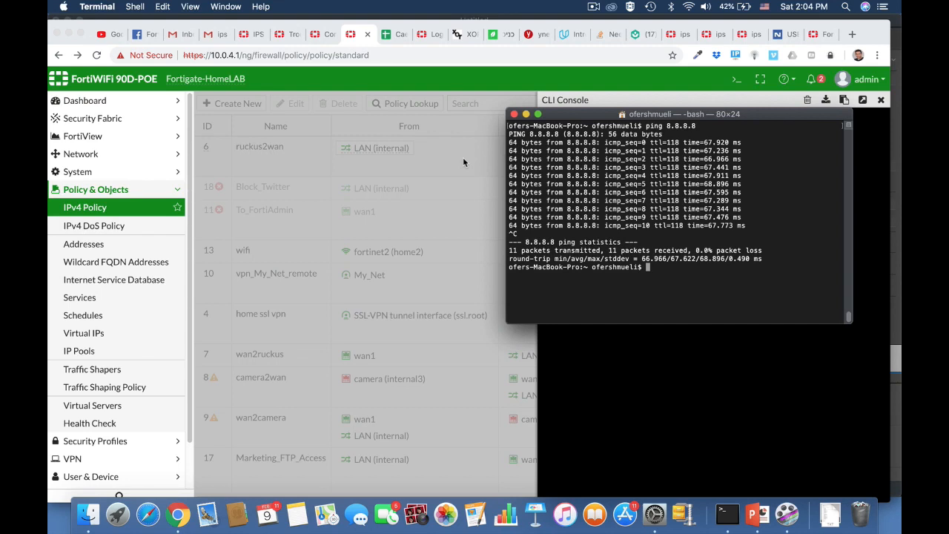
Stage 'nmap 10.0.4.1' in Terminal and a 'src host 10.0.4.6 and tcp' sniffer in a full-page console
type("nmap 10.0.4.1")
key("super+Tab")
type("diagnose sniffer packet any ' src host")
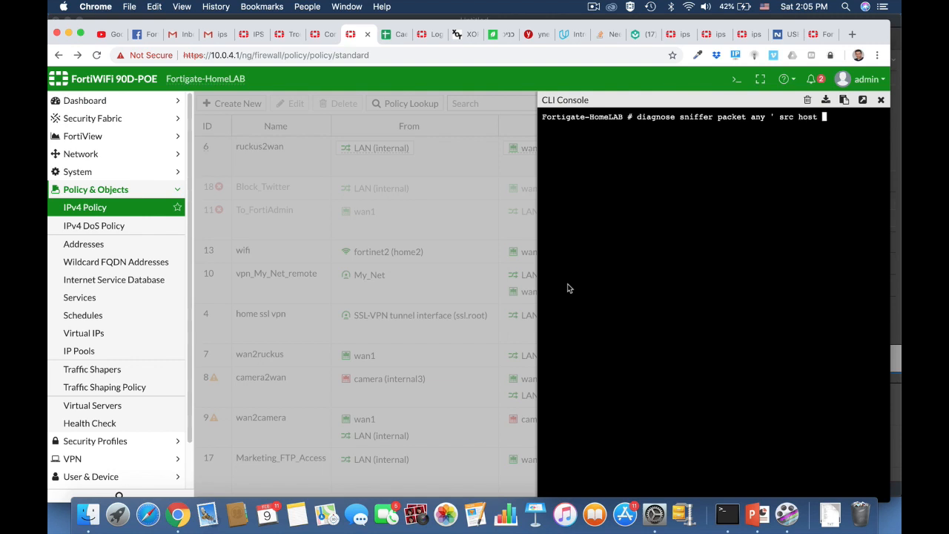
left_click(688, 9, "alt")
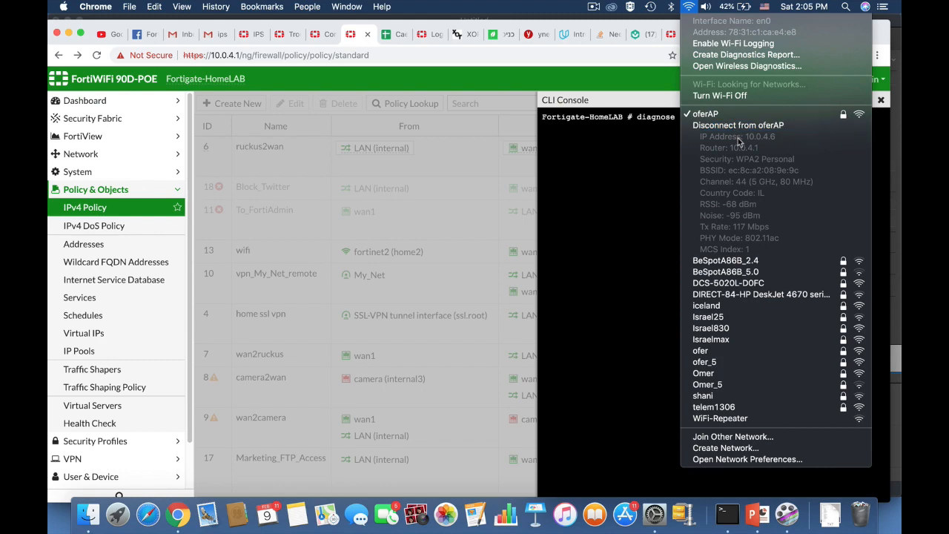
left_click(683, 5)
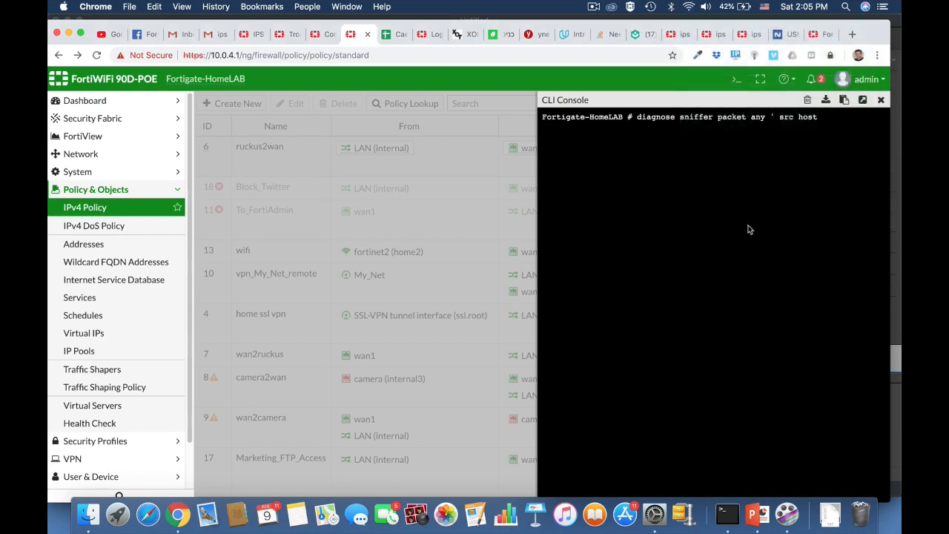
type(".0.4.6 and t")
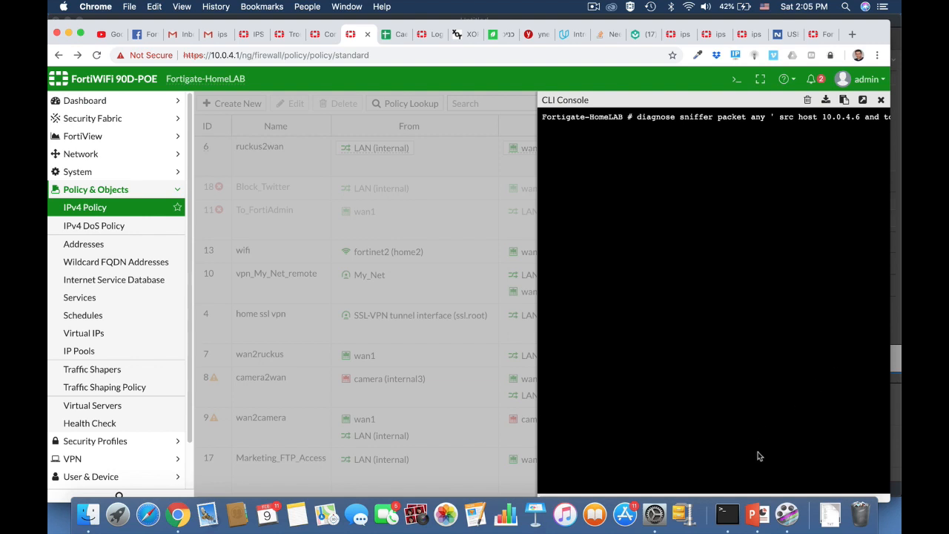
left_click(862, 100)
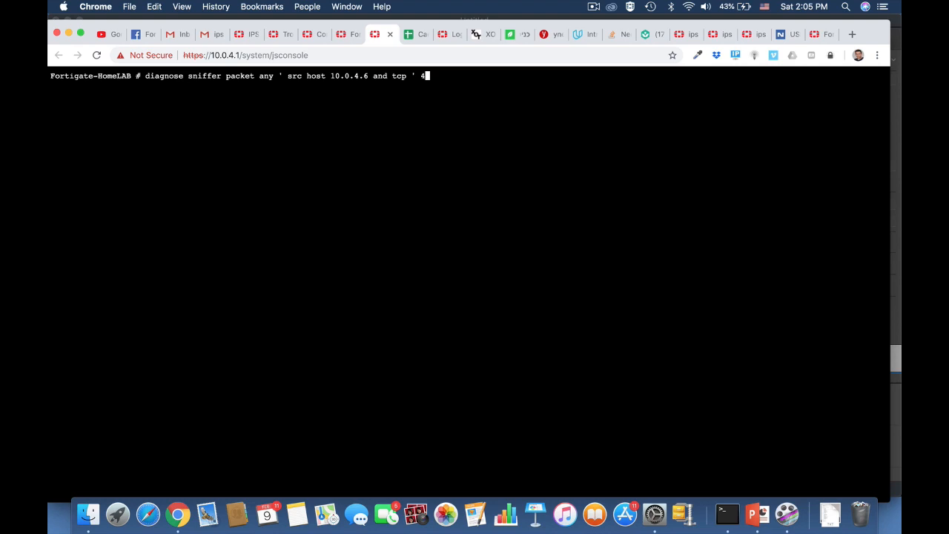
Start the nmap scan of 10.0.4.1 while sniffing TCP traffic from 10.0.4.6, then stop the capture
key("super+Tab")
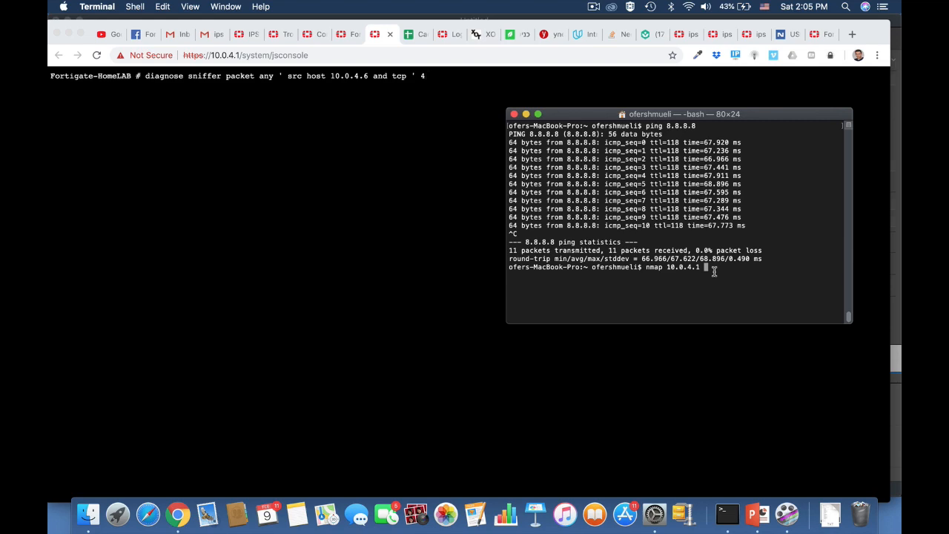
key("Return")
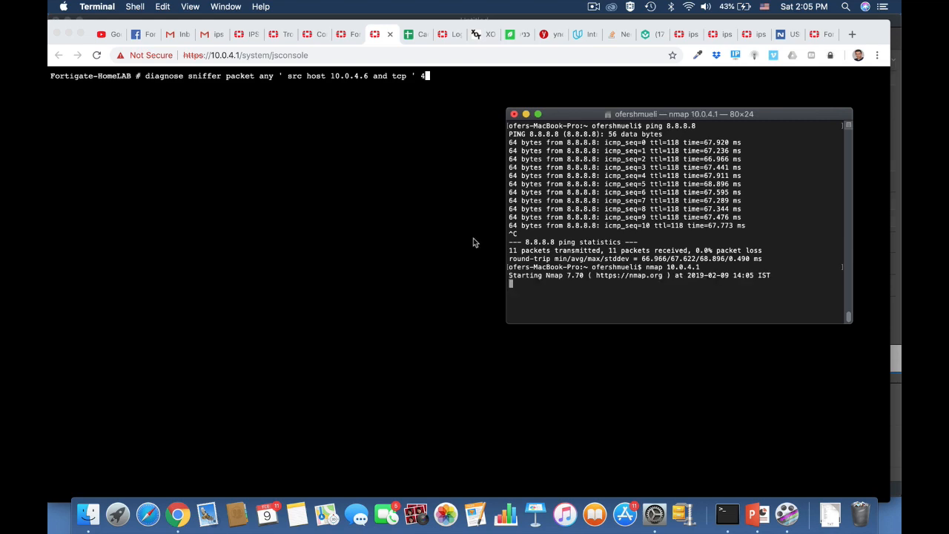
left_click(473, 238)
key("Return")
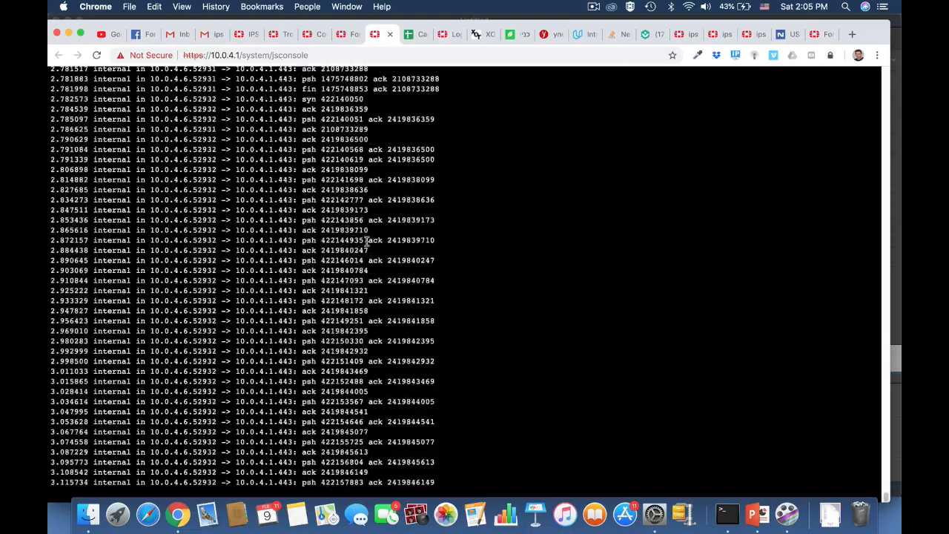
key("ctrl+c")
Scroll back through the captured SYN packets, then return to Terminal
scroll(355, 223, "up", 10)
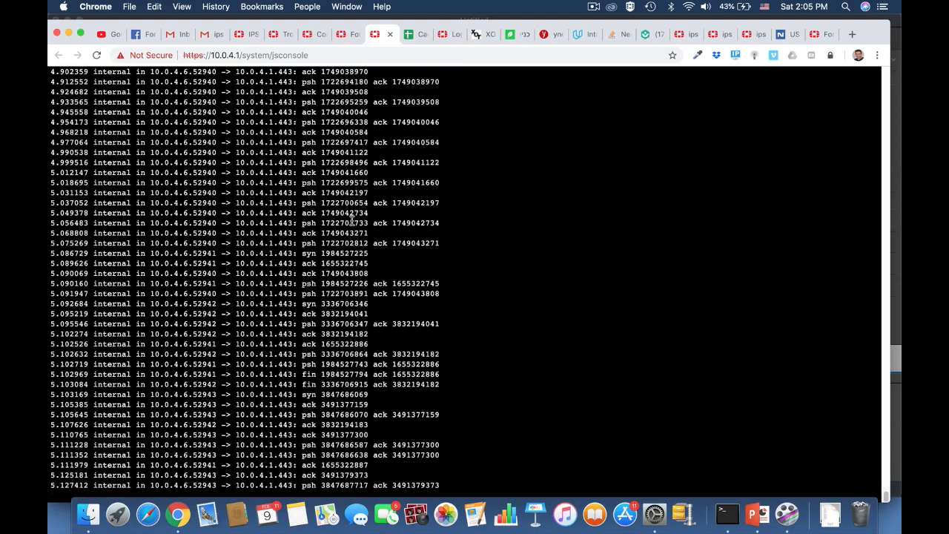
scroll(353, 221, "up", 5)
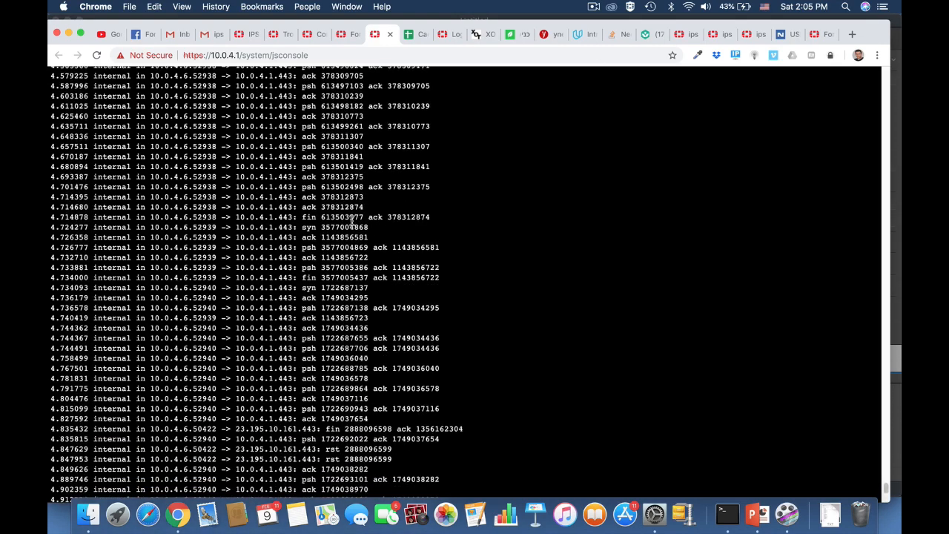
scroll(354, 215, "up", 3)
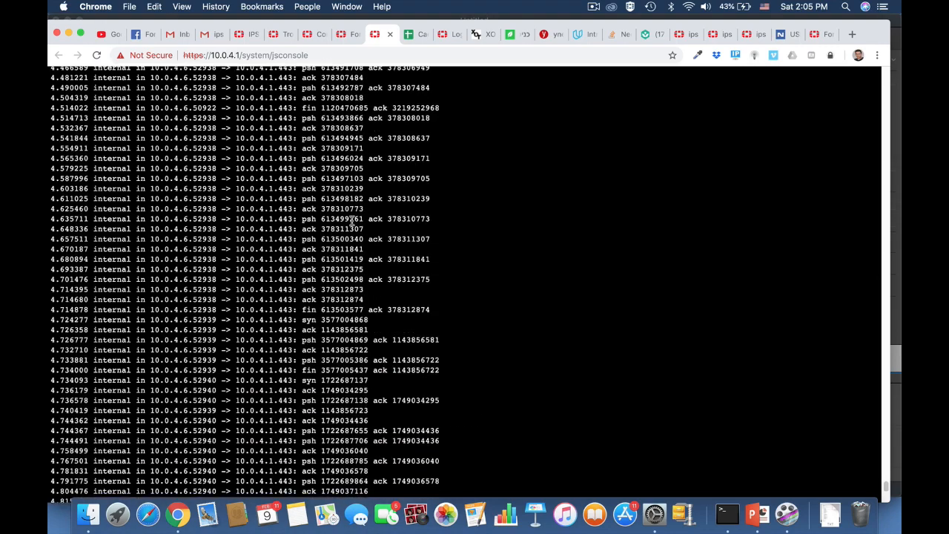
scroll(354, 194, "up", 20)
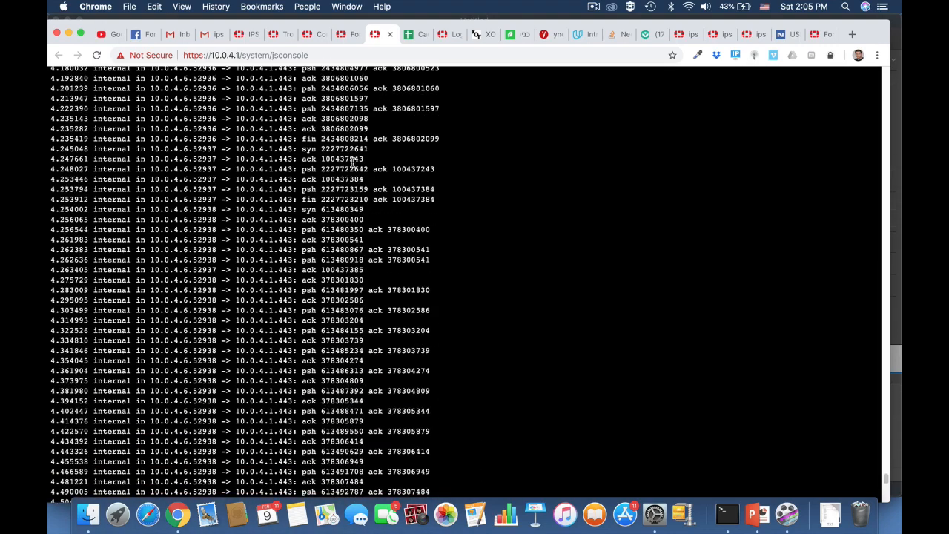
scroll(353, 162, "up", 5)
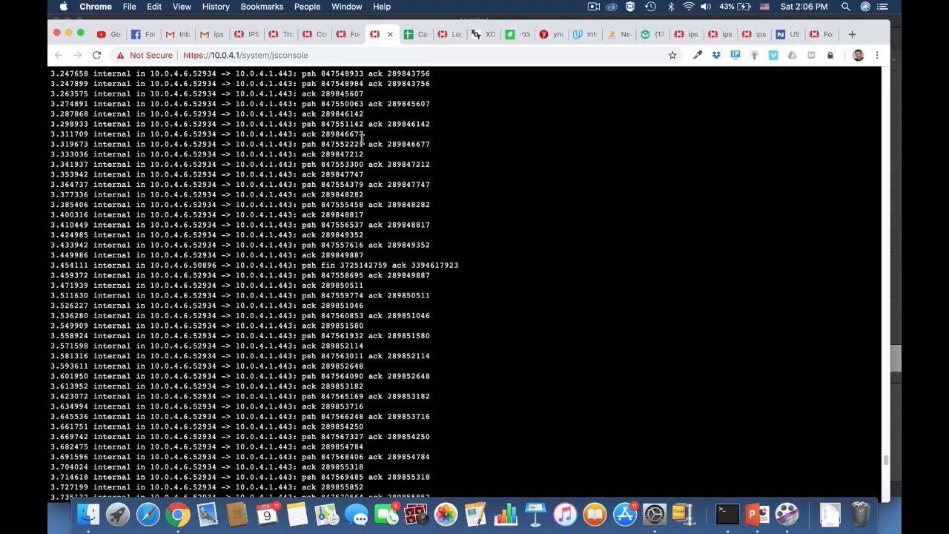
scroll(362, 162, "up", 3)
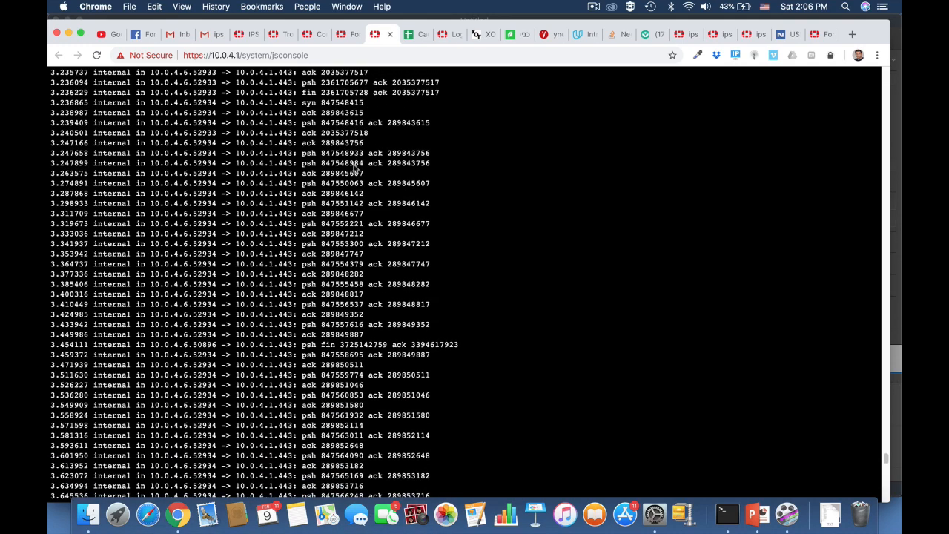
scroll(356, 138, "up", 5)
scroll(355, 133, "up", 7)
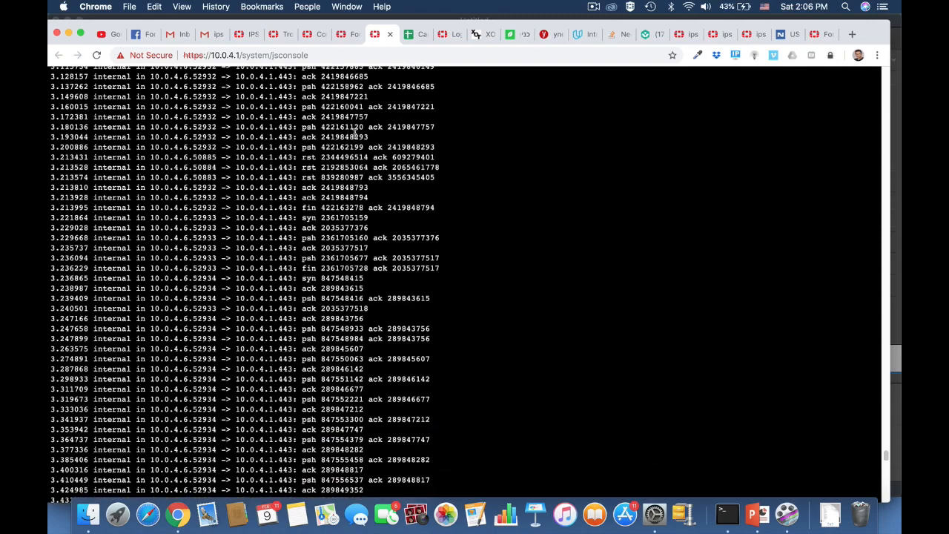
scroll(356, 133, "up", 15)
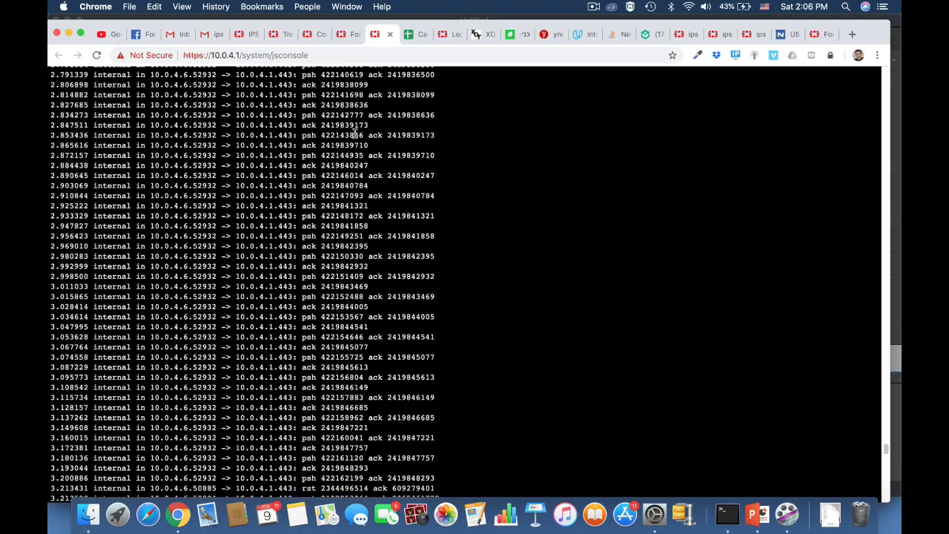
scroll(355, 133, "up", 5)
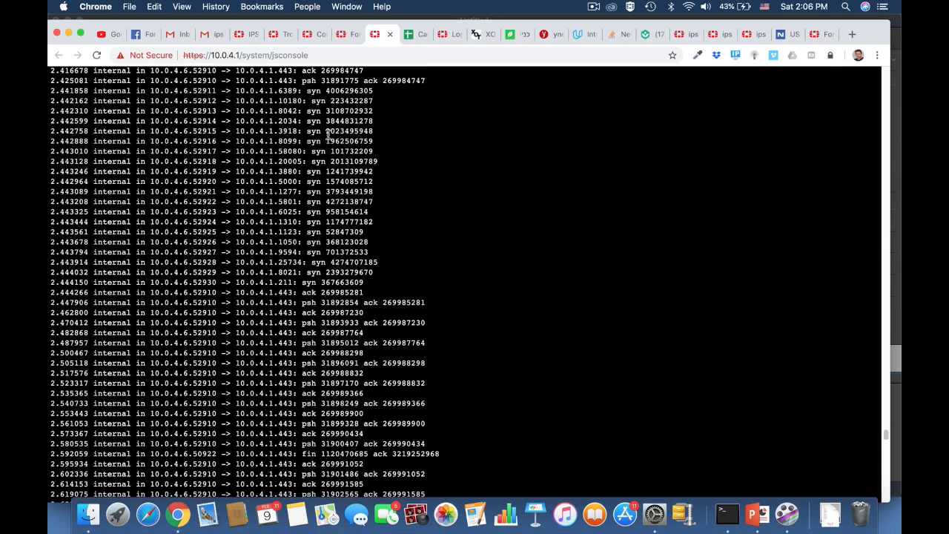
scroll(325, 146, "up", 3)
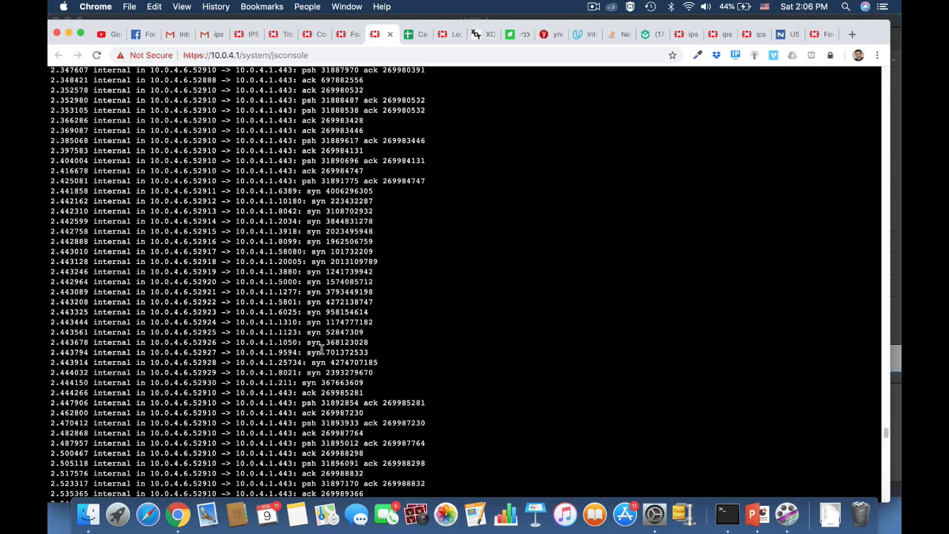
scroll(322, 348, "down", 3)
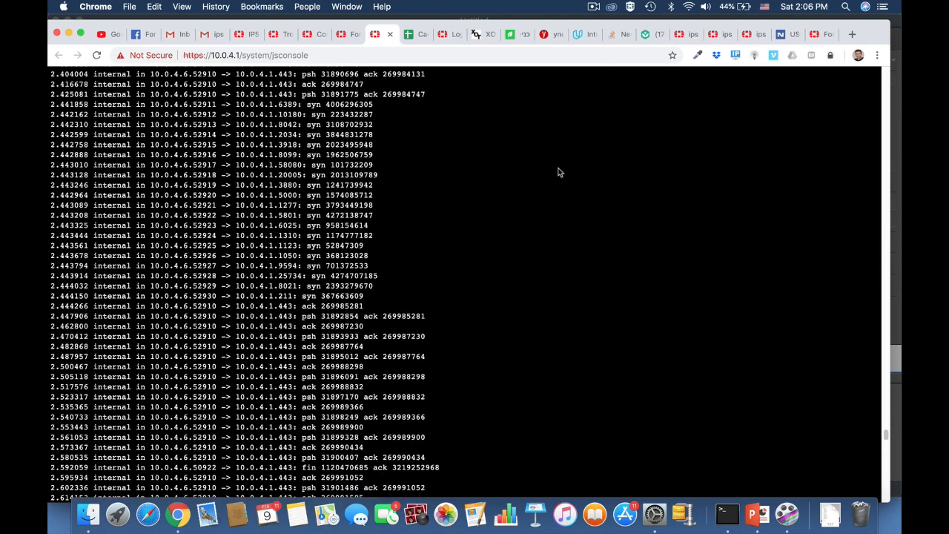
key("super+Tab")
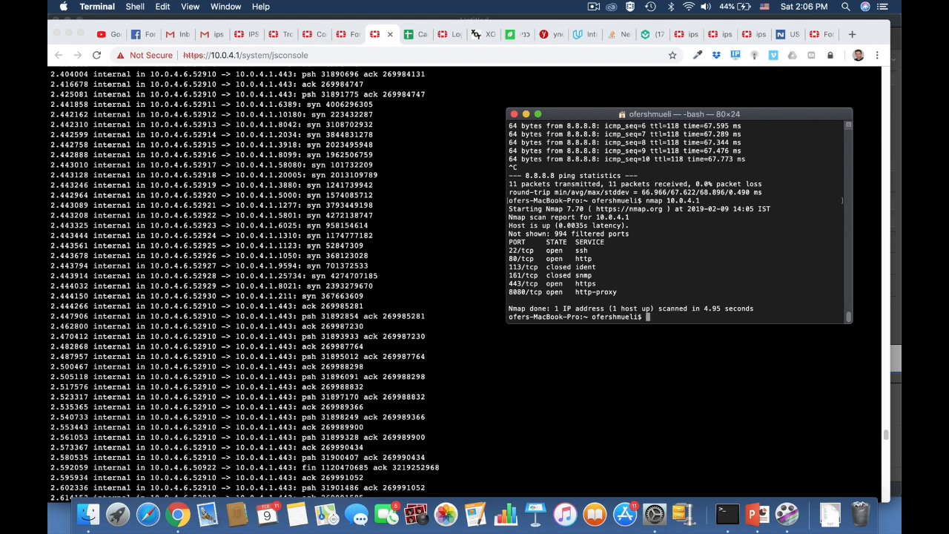
Run 'sudo nmap -sS 10.0.4.1' as root, supplying the account password
type("sudo nmap -sS 10.0.4.1")
key("Return")
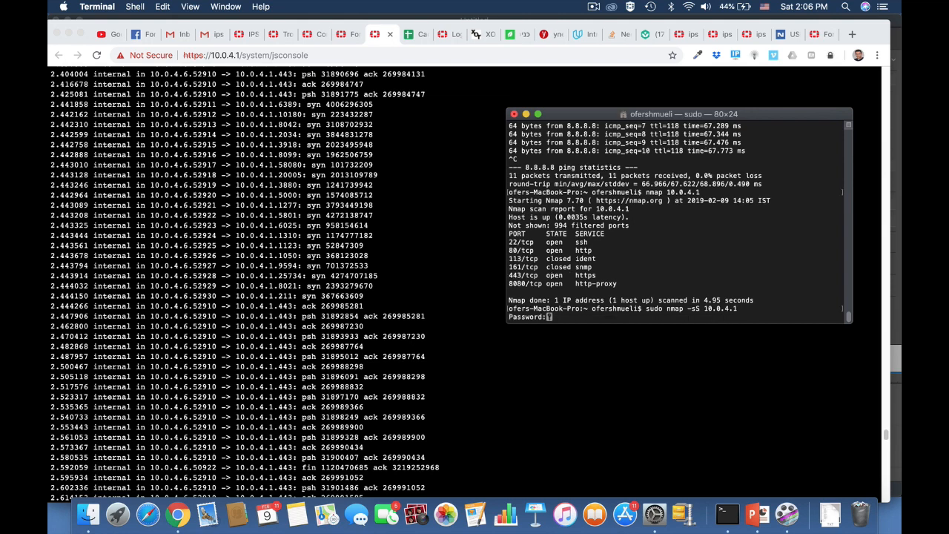
key("Return")
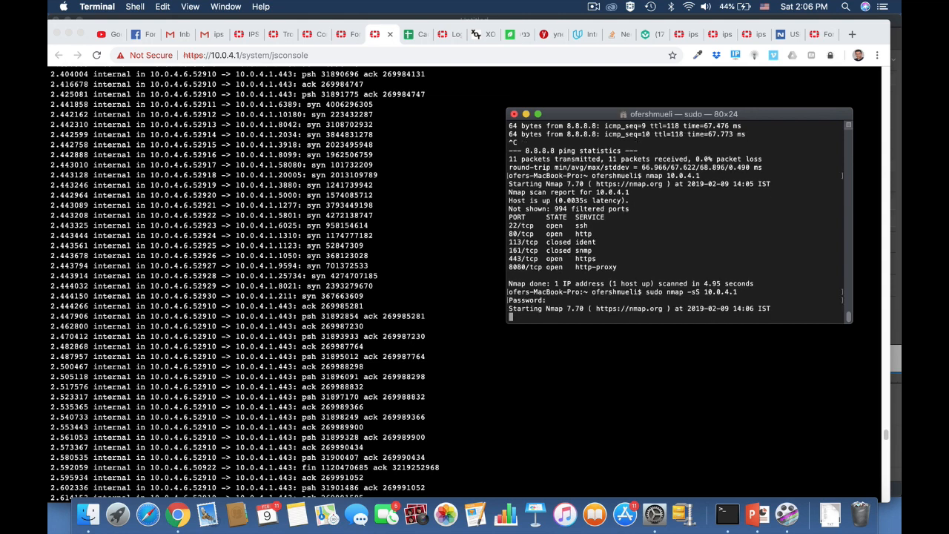
Rerun the TCP sniffer for 10.0.4.6 during the SYN scan, stop it, and review the output
left_click(437, 342)
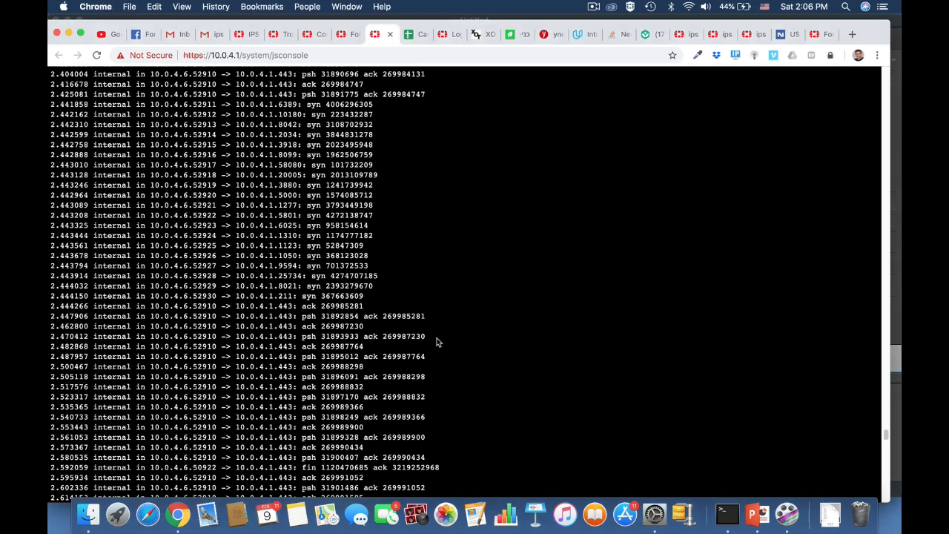
key("Up")
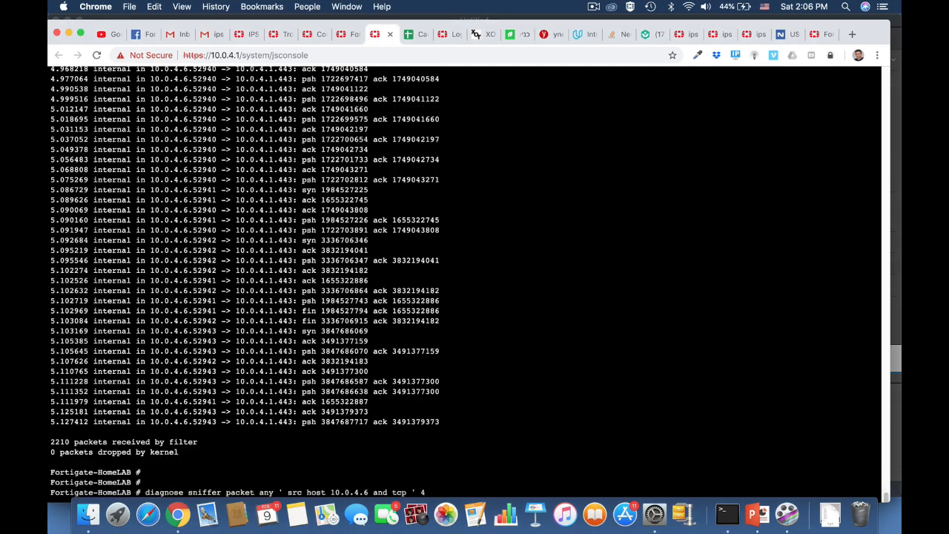
key("Return")
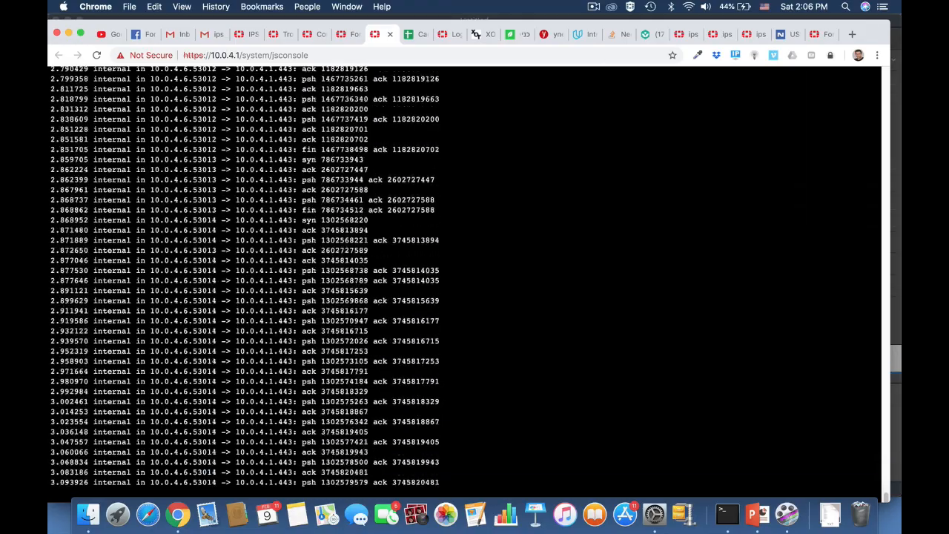
key("ctrl+c")
scroll(392, 242, "up", 10)
scroll(391, 242, "up", 15)
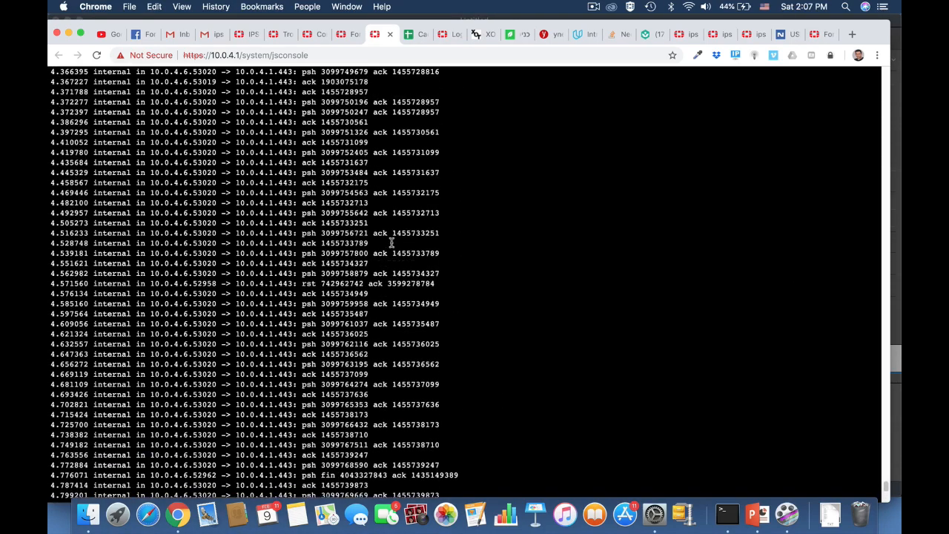
scroll(392, 247, "up", 6)
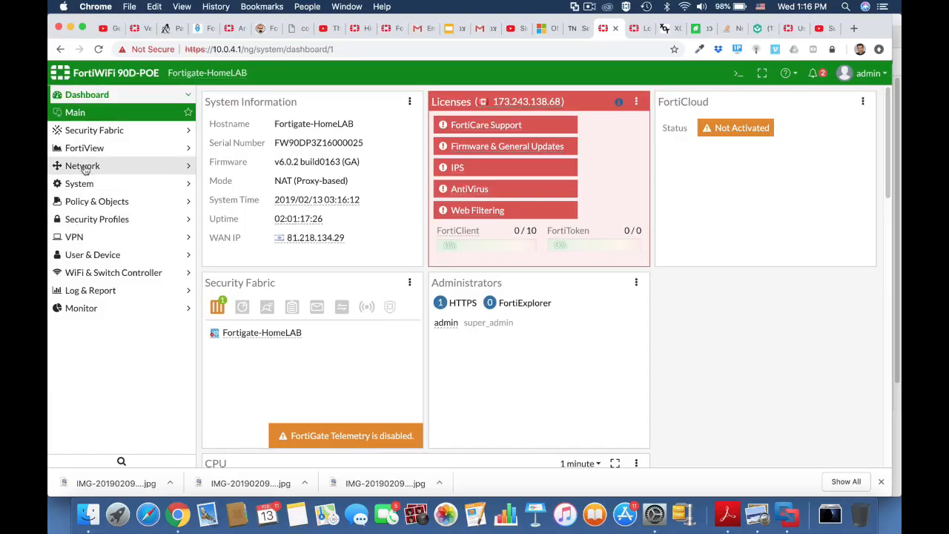
Open Network > Interfaces and scroll to internal at 10.0.4.1 and wan1 at 10.0.3.16
left_click(82, 166)
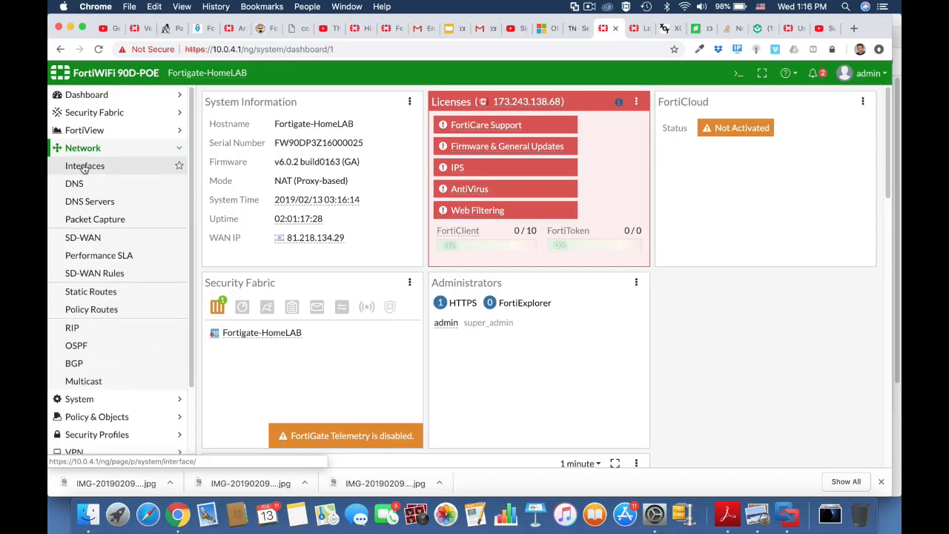
left_click(83, 167)
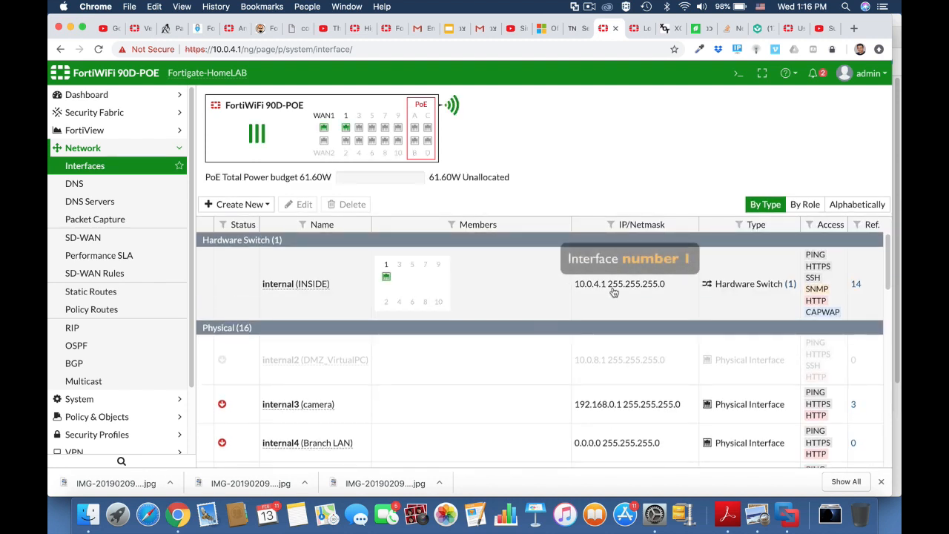
scroll(613, 293, "down", 6)
scroll(614, 293, "down", 5)
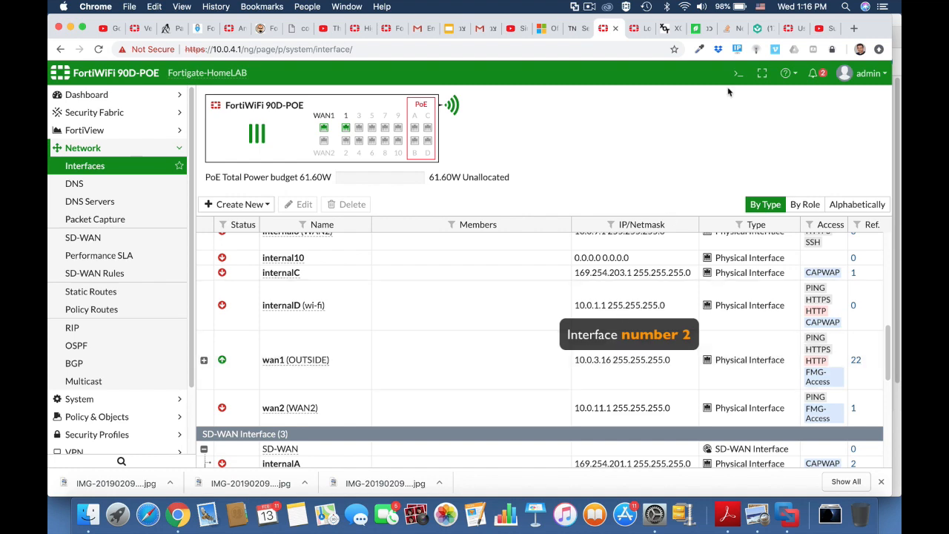
left_click(739, 73)
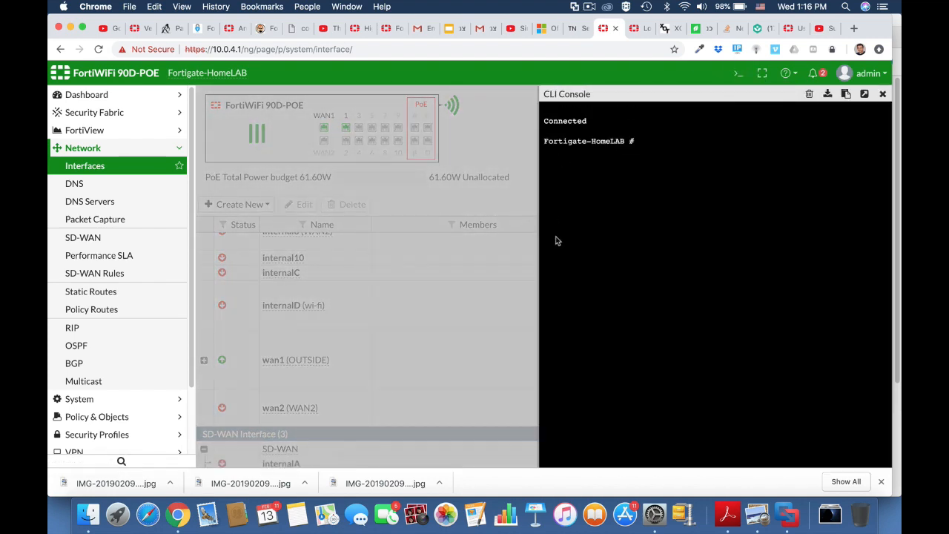
Set the ping source to 10.0.4.1 via execute ping-options, then ping 10.0.3.16
type("execute ping-options")
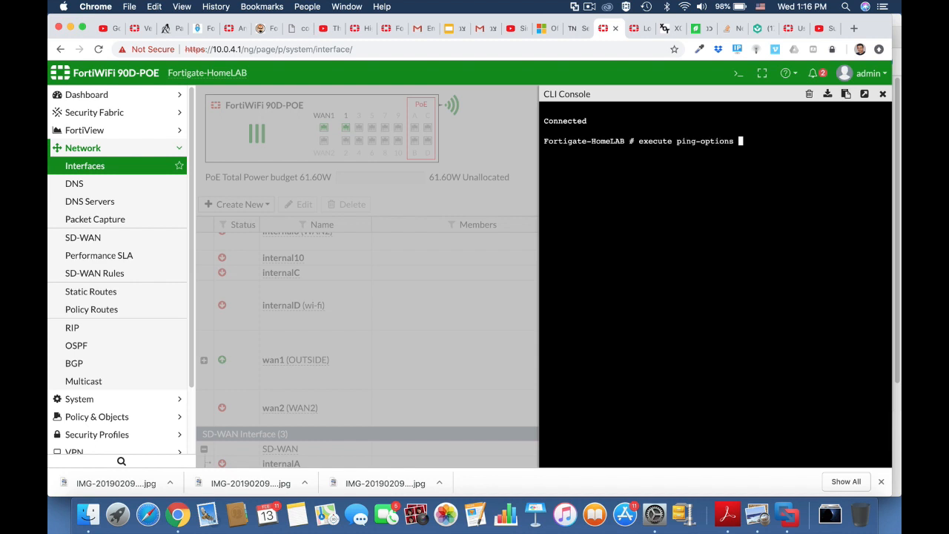
key("question")
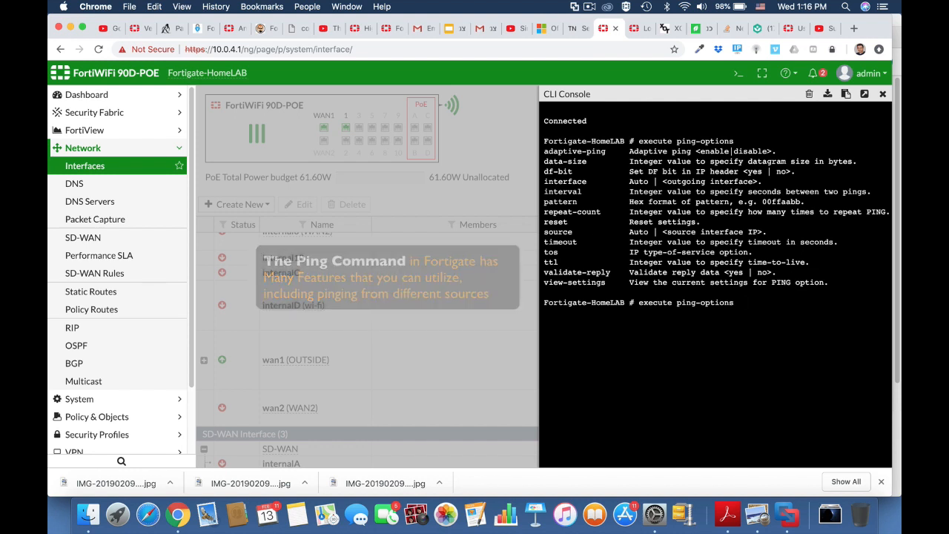
type("ource 10.0.4.1")
key("Return")
type("ex")
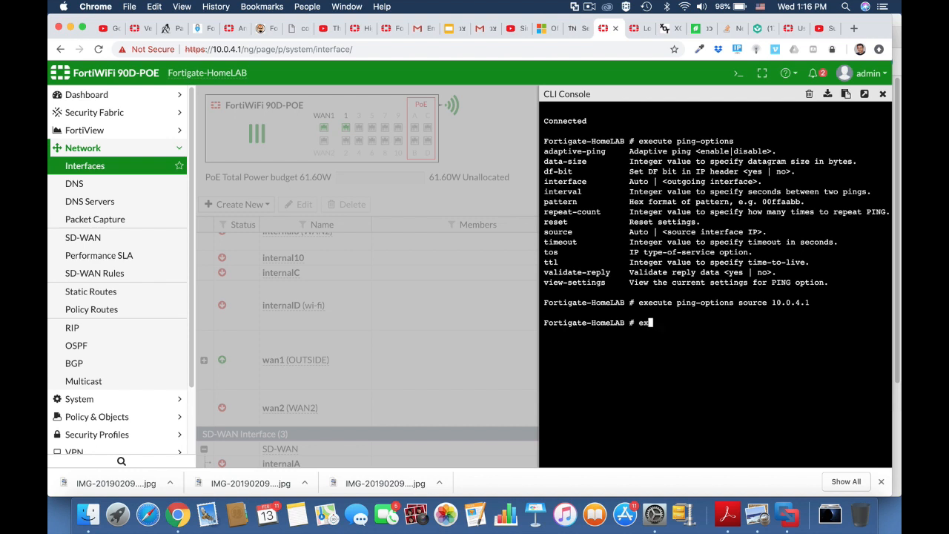
type("ecute ping")
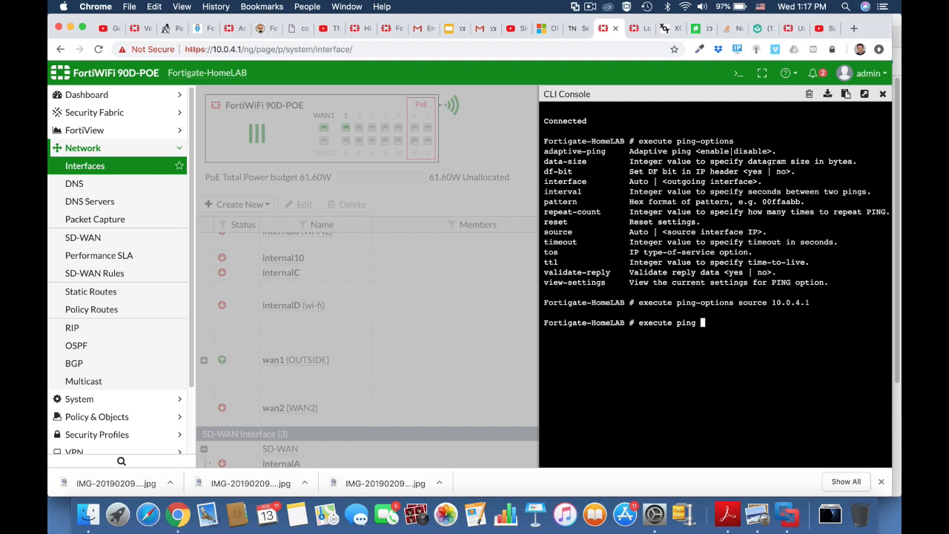
type(" 10.0.3.16")
key("Return")
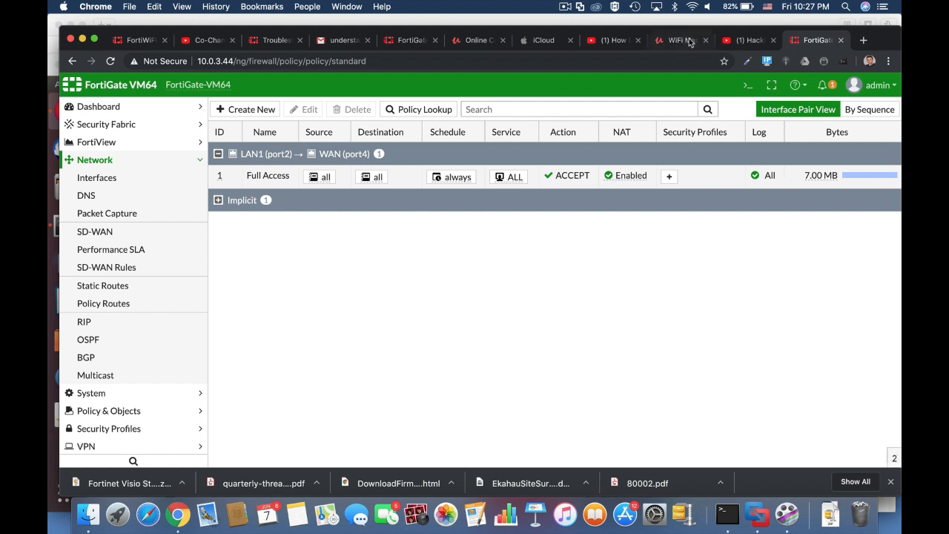
Run 'get system session list' in the CLI console and page through the sessions
left_click(747, 85)
type("g")
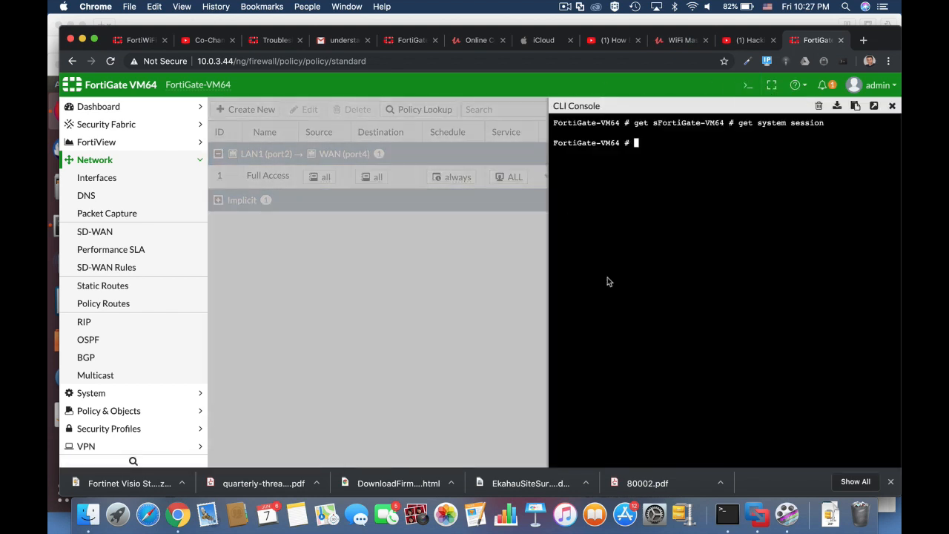
type("et system session list")
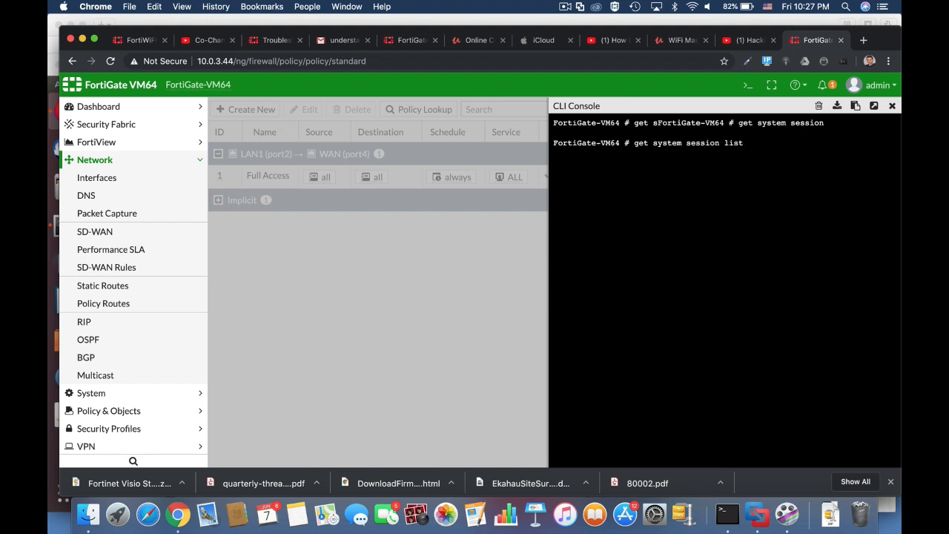
key("Return")
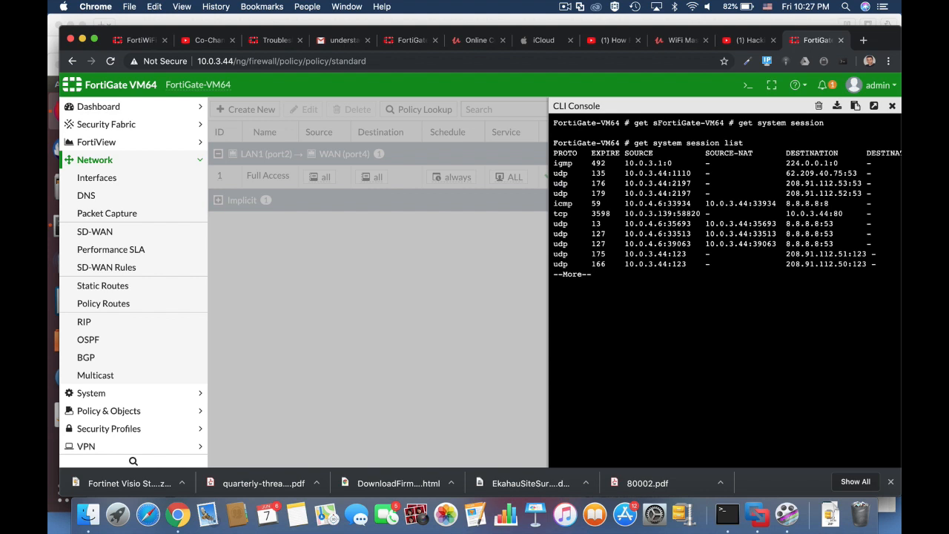
key("Return")
key("Return")
key("Return")
key("Return")
key("Return")
key("Return")
key("Return")
key("Return")
key("Return")
key("Return")
key("Return")
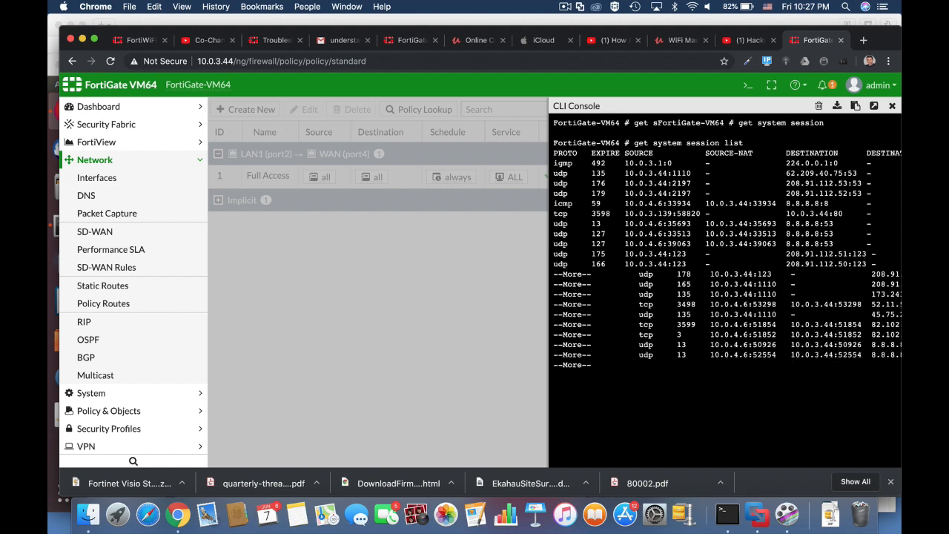
key("Return")
key("Return")
key("Return")
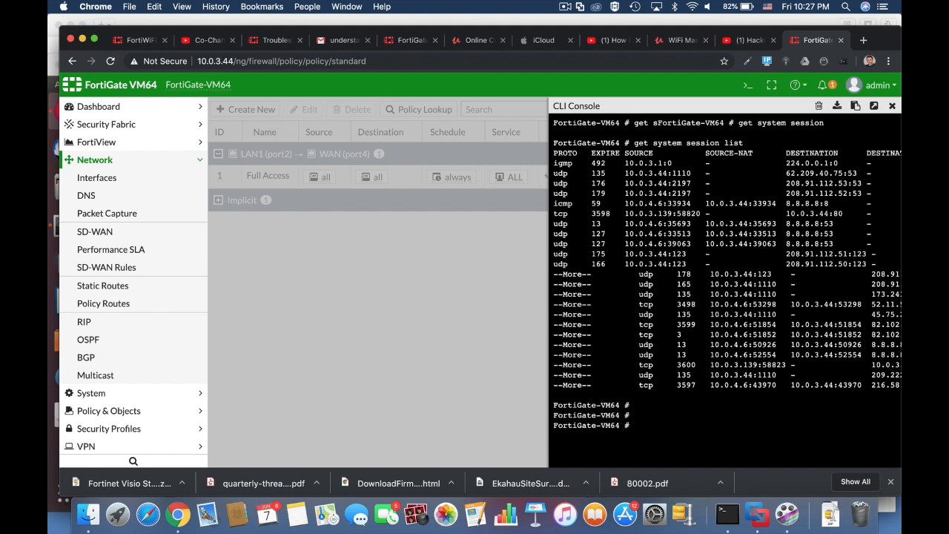
Run 'diag sys session list' to show detailed information for all 22 sessions
key("Return")
key("Return")
type("diag s")
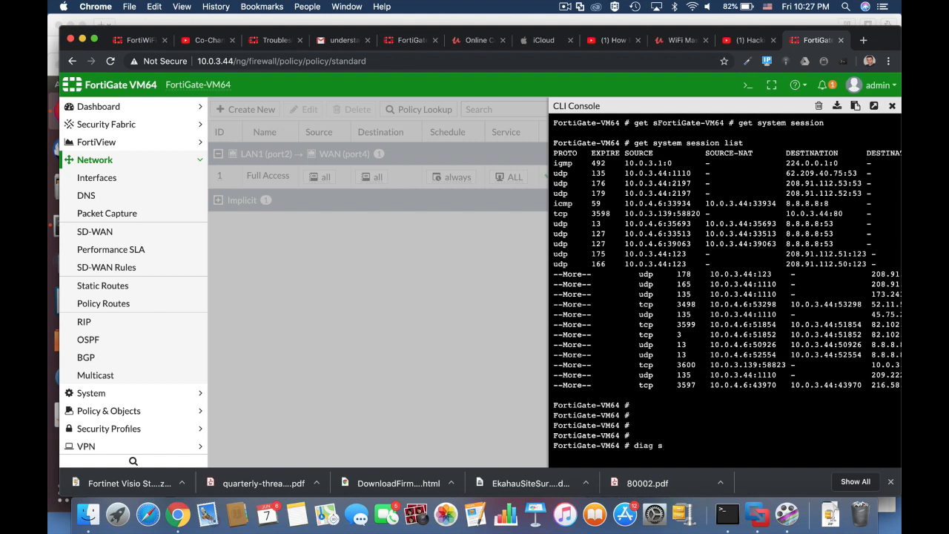
type("ys session list")
key("Return")
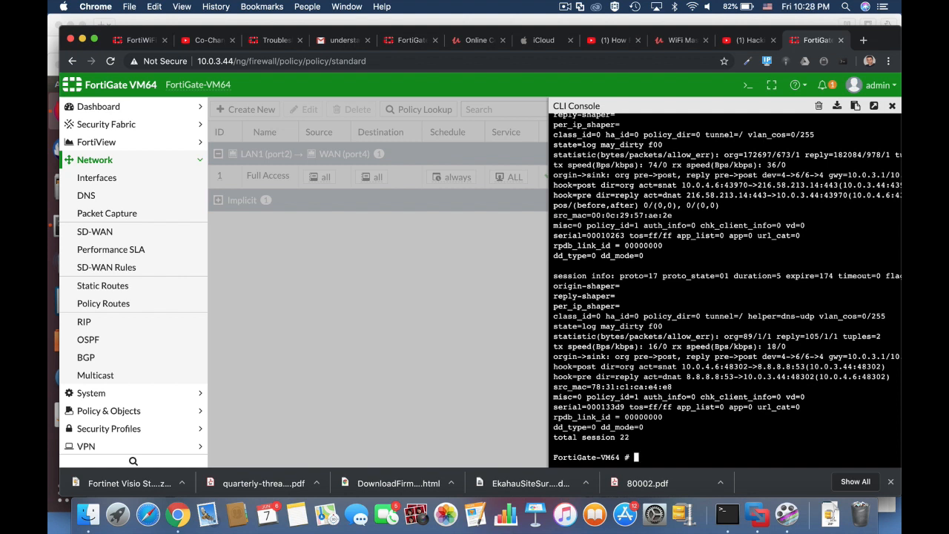
Run 'get system session-info full-stat' and pop the CLI console out into a new tab
type("get system session-info full-stat")
key("Return")
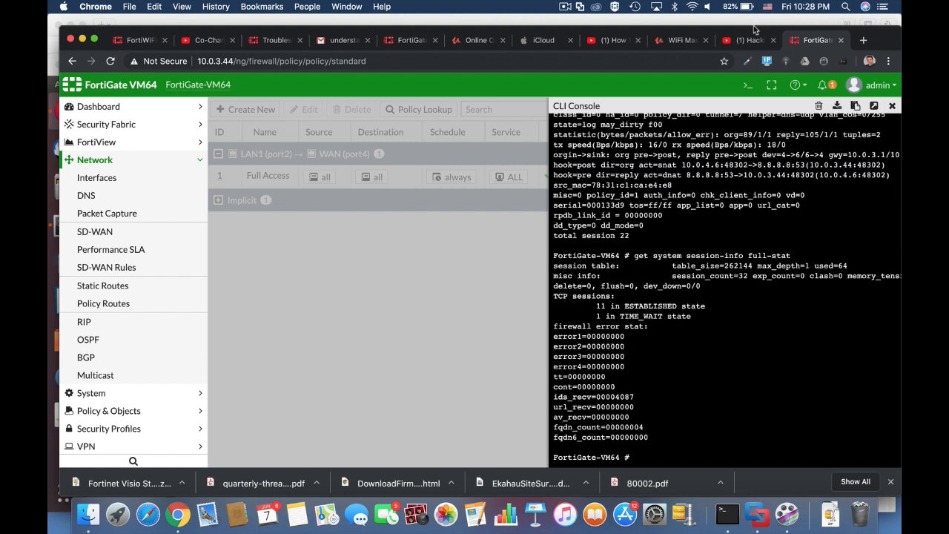
left_click(875, 106)
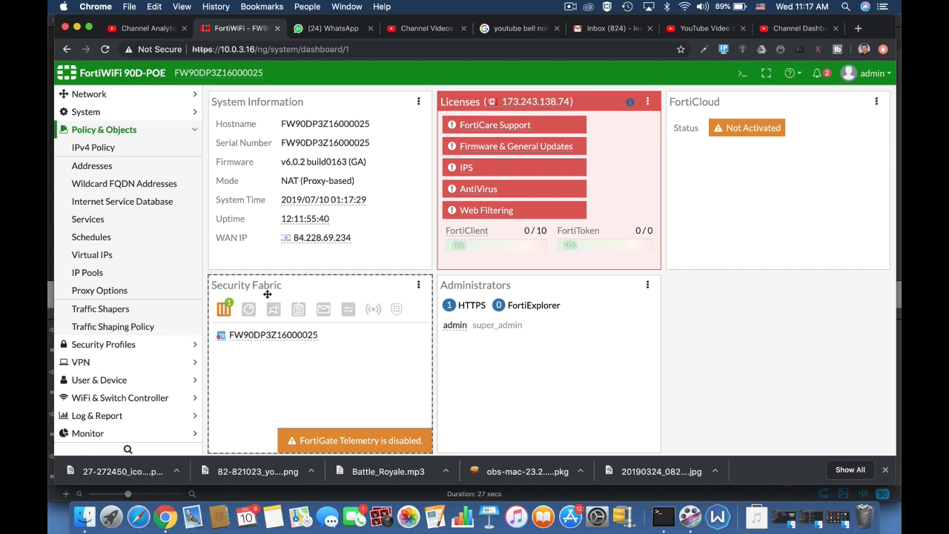
Enable 'Restrict login to trusted hosts' on the admin account, then view the Admin Profiles list
scroll(135, 171, "up", 3)
left_click(135, 170)
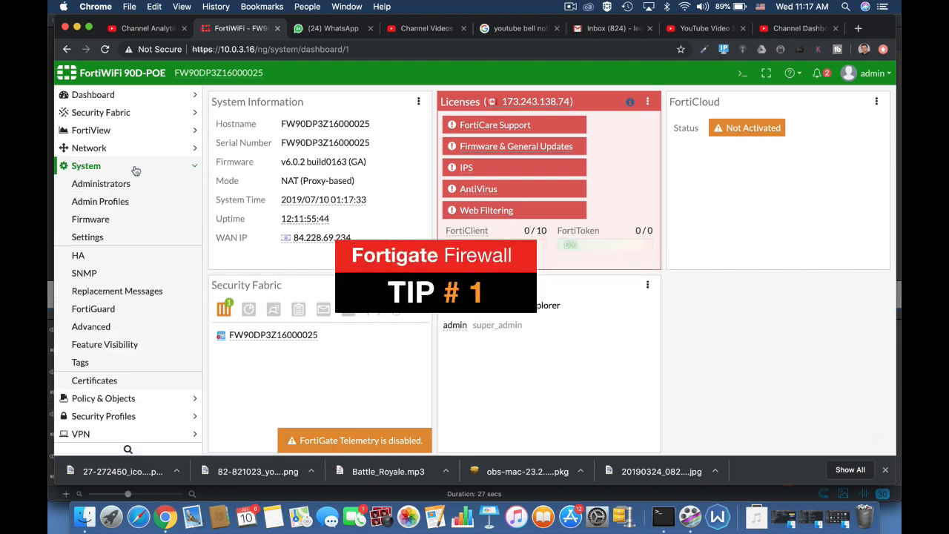
left_click(101, 184)
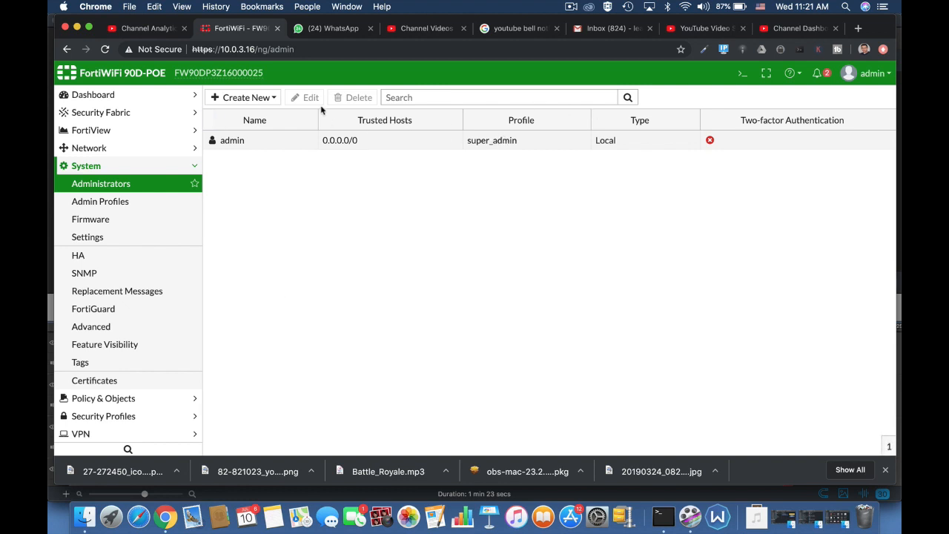
left_click(310, 142)
left_click(310, 98)
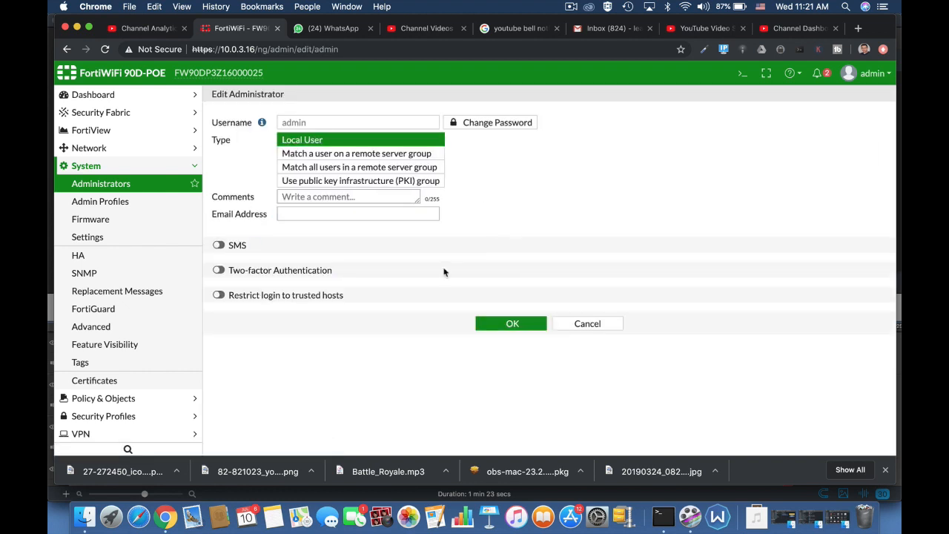
left_click(218, 295)
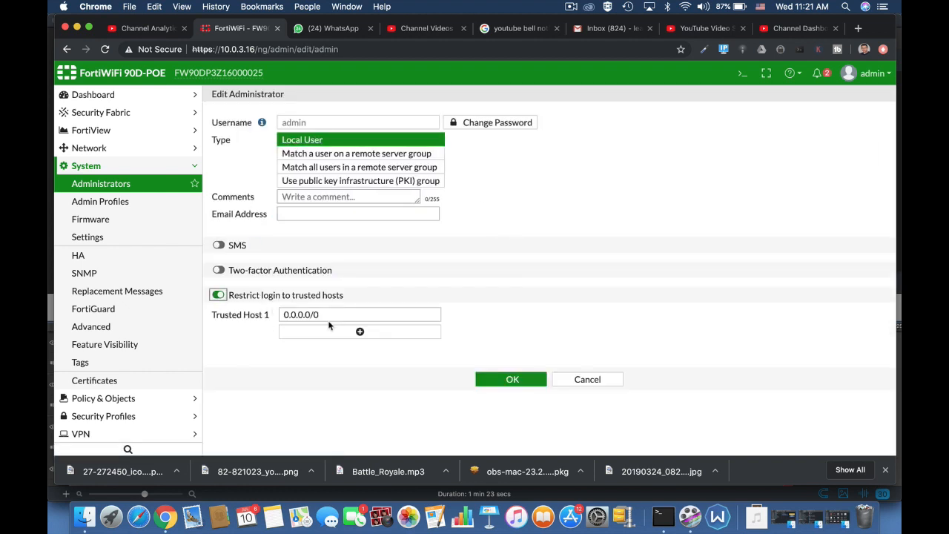
left_click(141, 205)
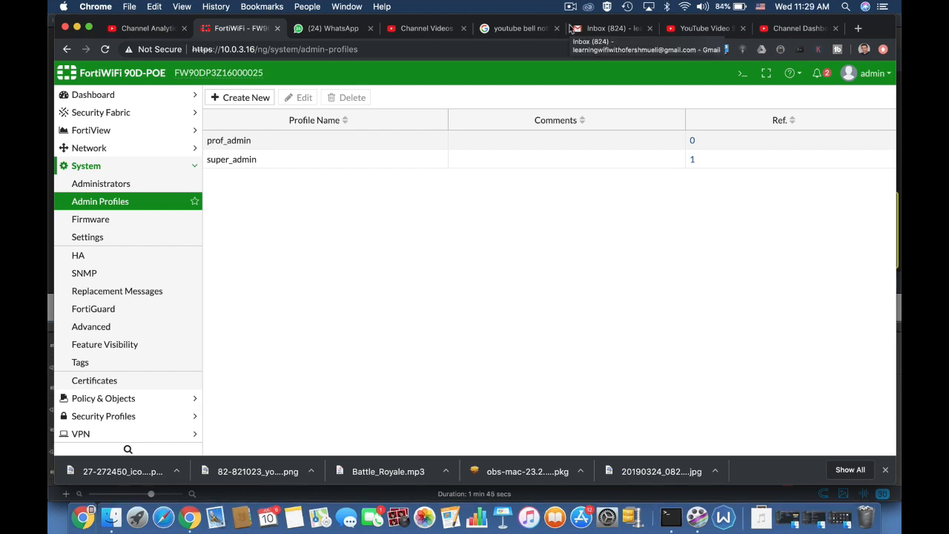
Edit the internal2 Marketing LAN interface, toggling PING access on and back off
left_click(120, 149)
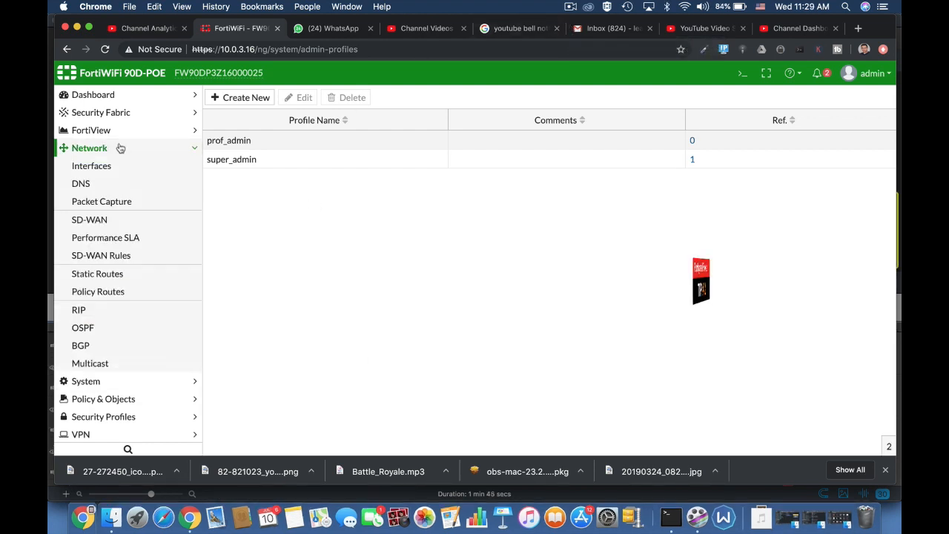
left_click(107, 166)
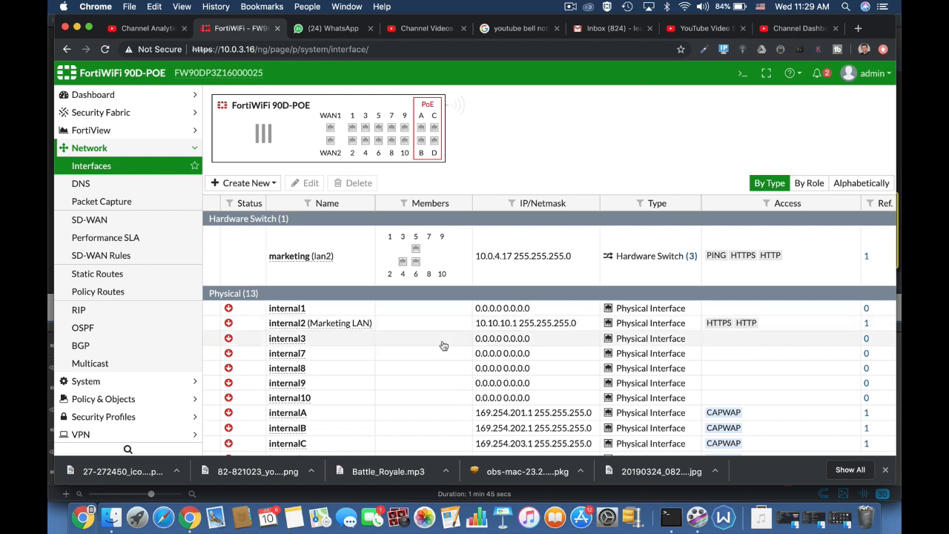
left_click(333, 345)
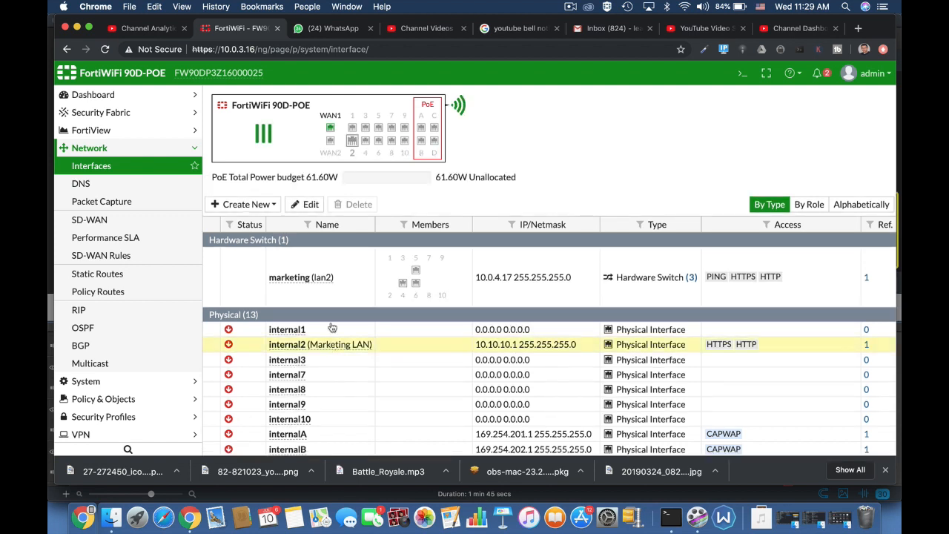
left_click(311, 203)
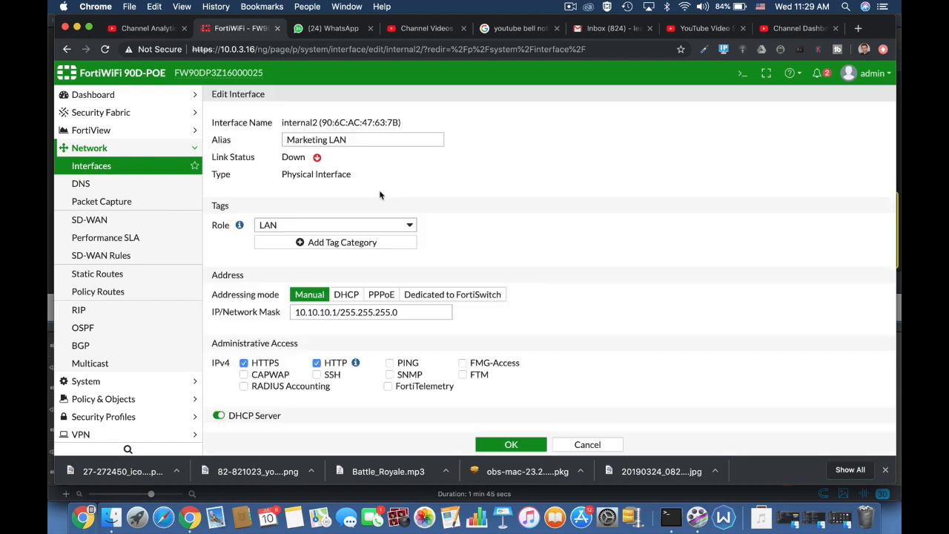
left_click(357, 142)
key("super+a")
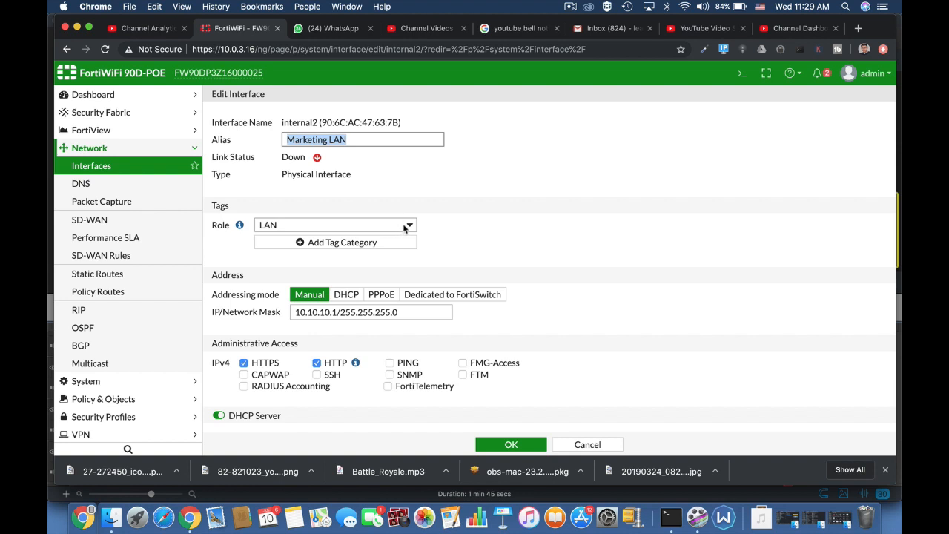
scroll(588, 326, "down", 5)
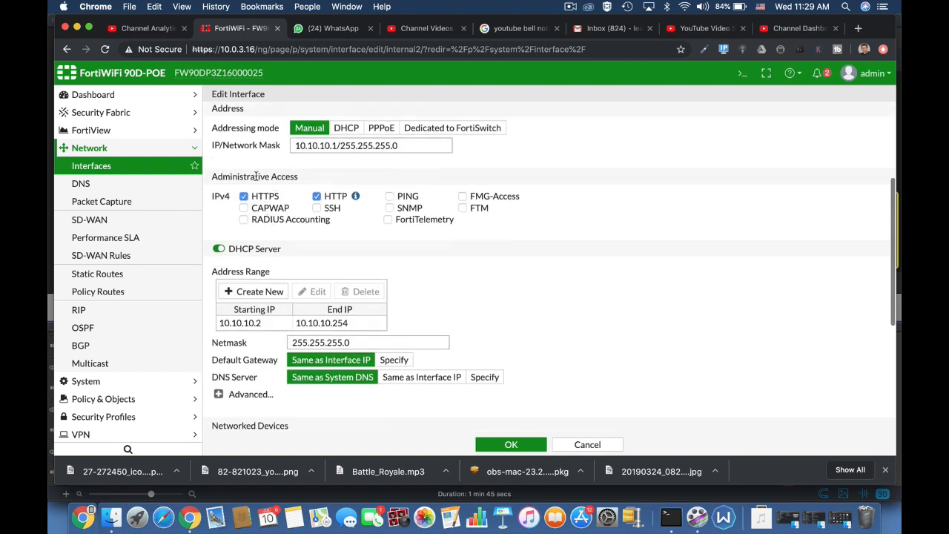
left_click(389, 197)
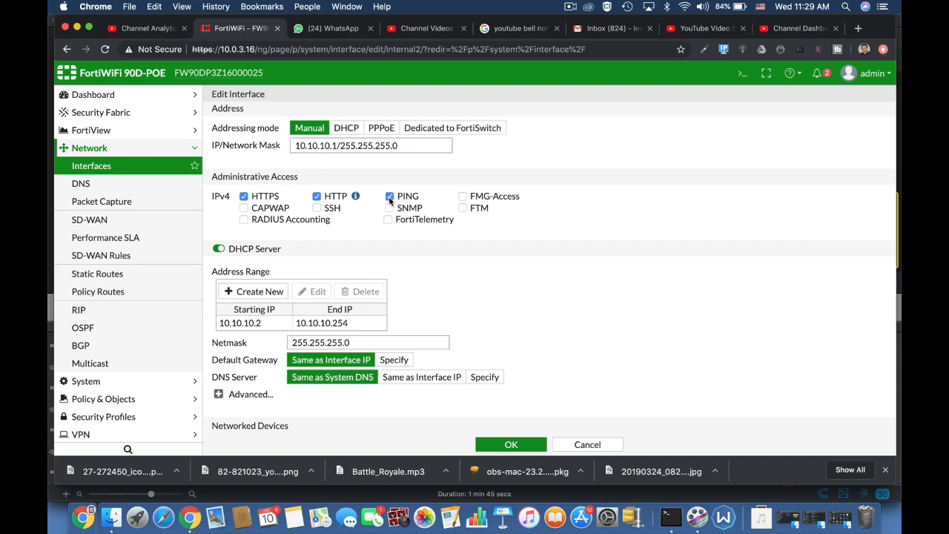
left_click(389, 197)
scroll(594, 349, "down", 2)
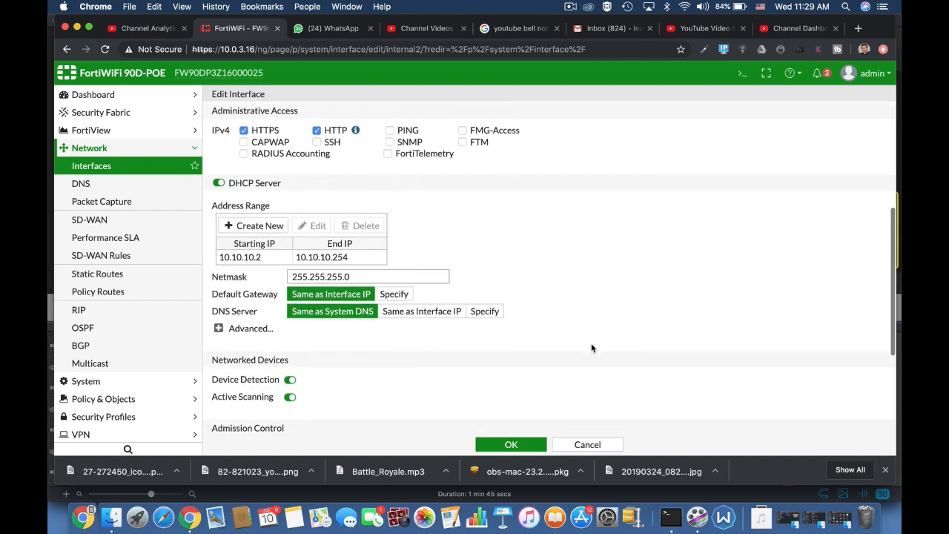
Add DHCP option 4 (Time Server) in internal2's advanced DHCP settings, then view Static Routes
left_click(218, 328)
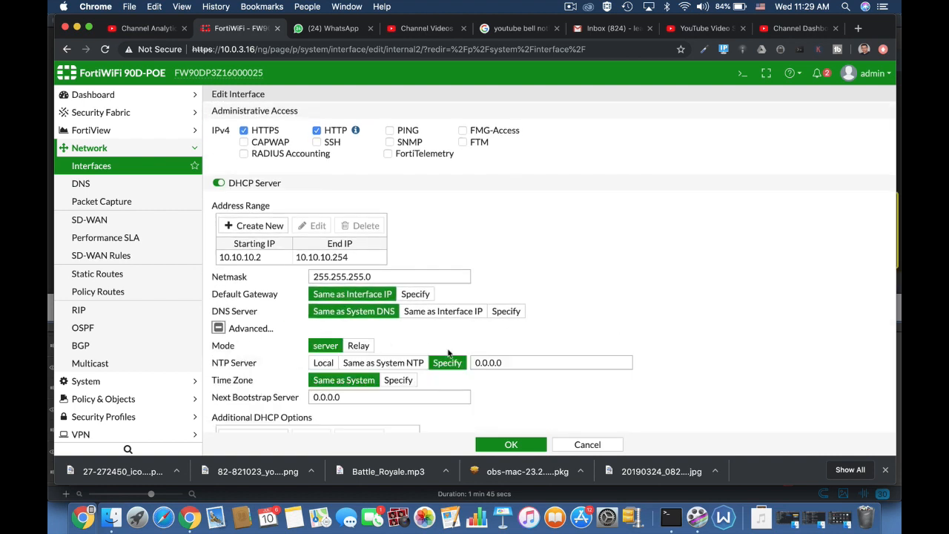
scroll(447, 353, "down", 4)
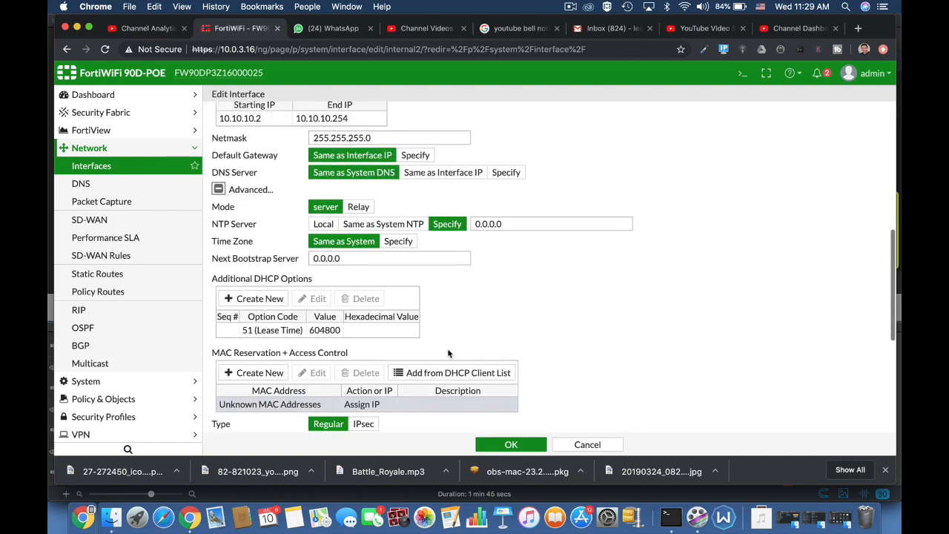
left_click(263, 298)
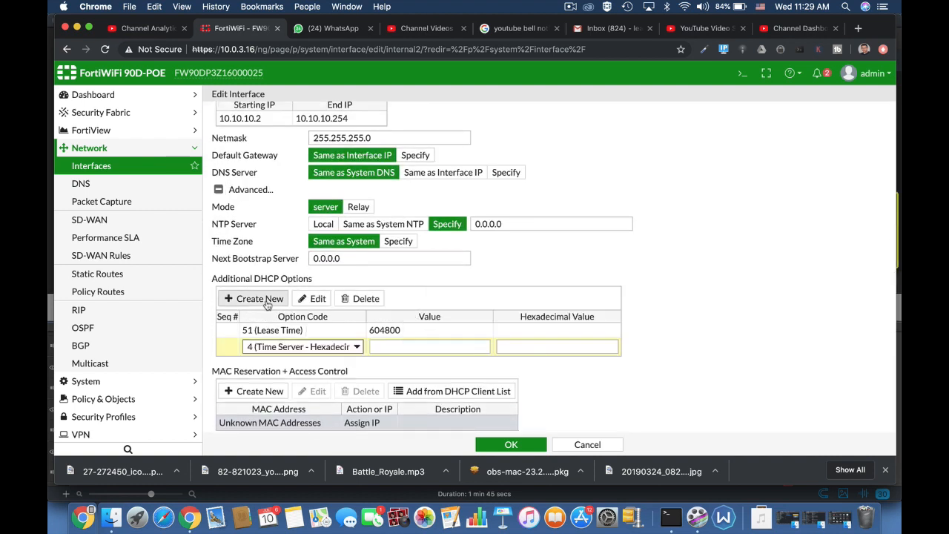
left_click(315, 347)
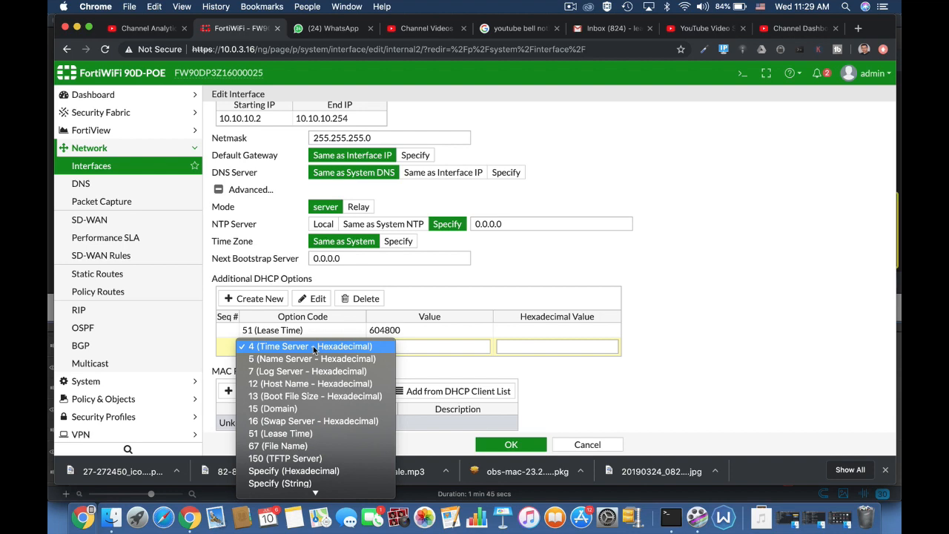
left_click(705, 354)
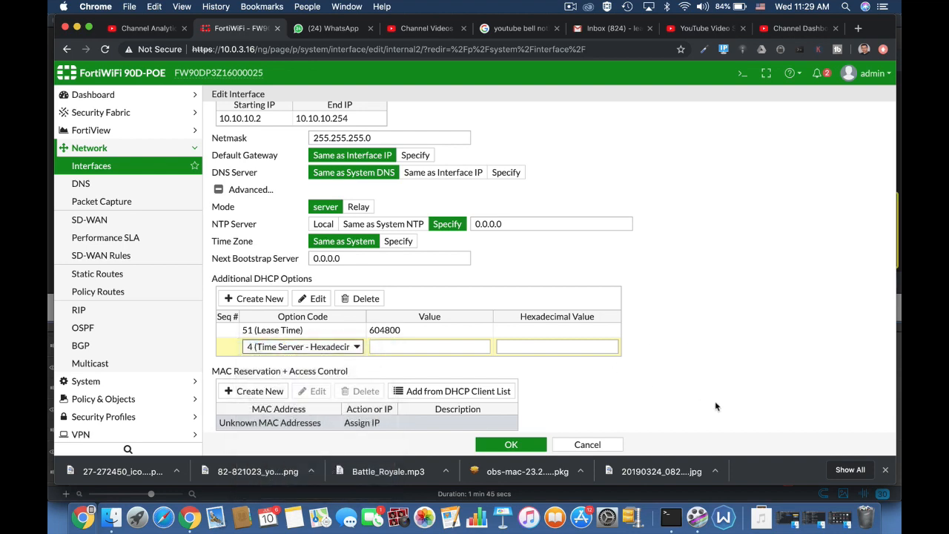
scroll(715, 406, "down", 3)
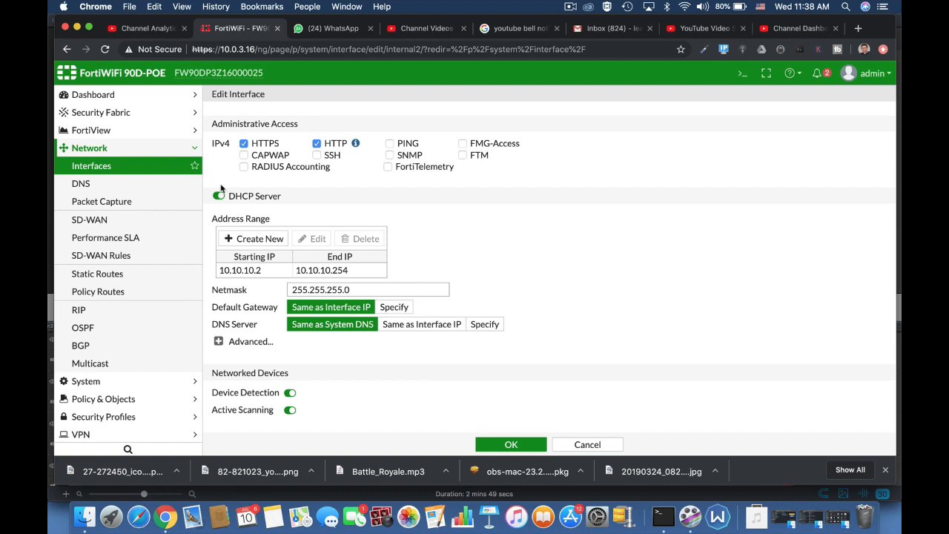
left_click(126, 275)
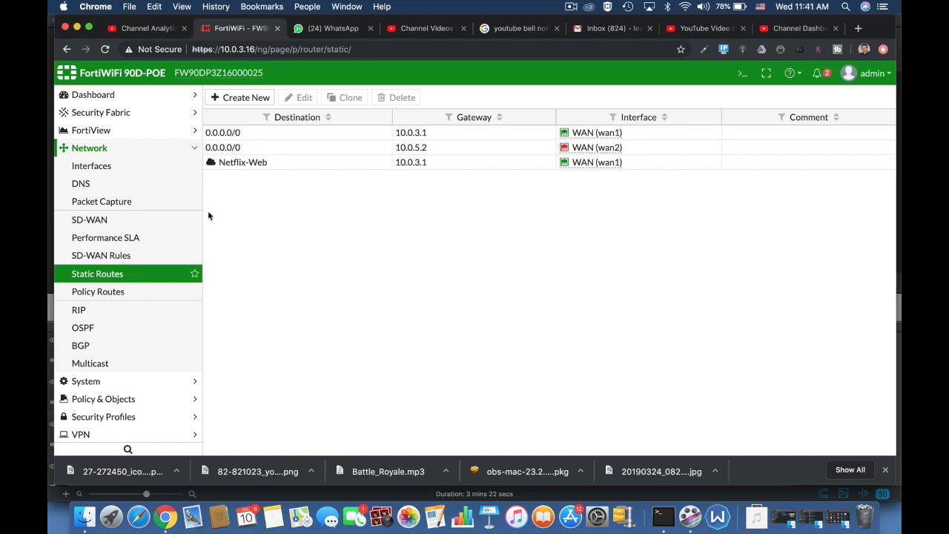
Start a new policy from the Policy & Objects > IPv4 Policy list
left_click(124, 399)
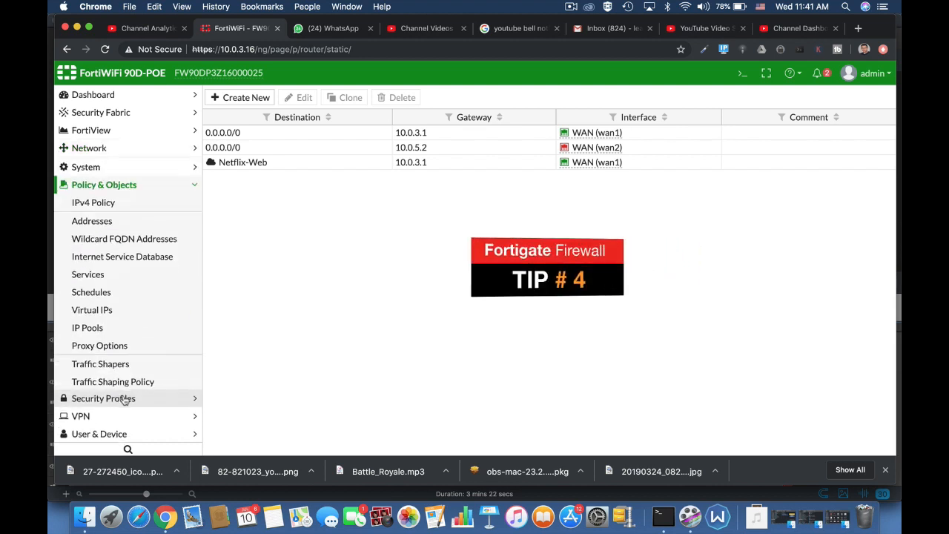
left_click(93, 205)
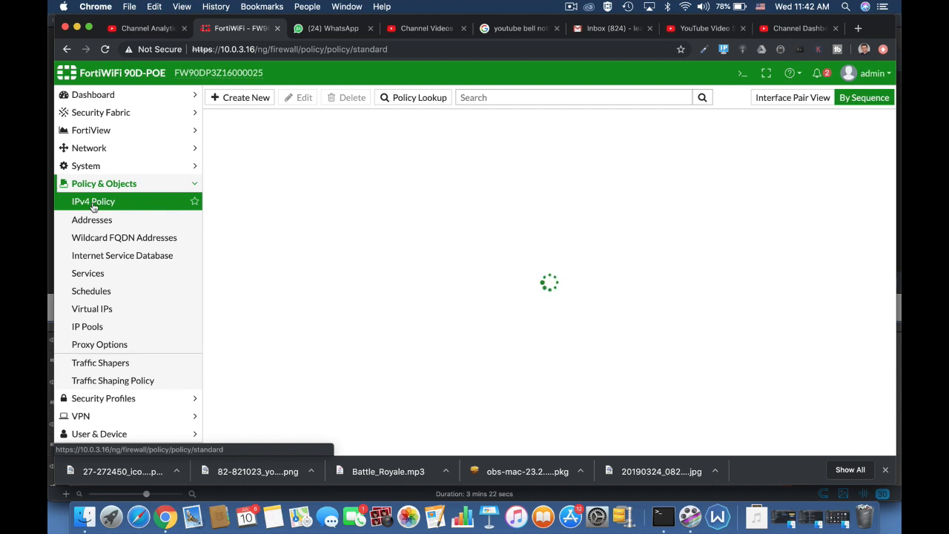
left_click(236, 98)
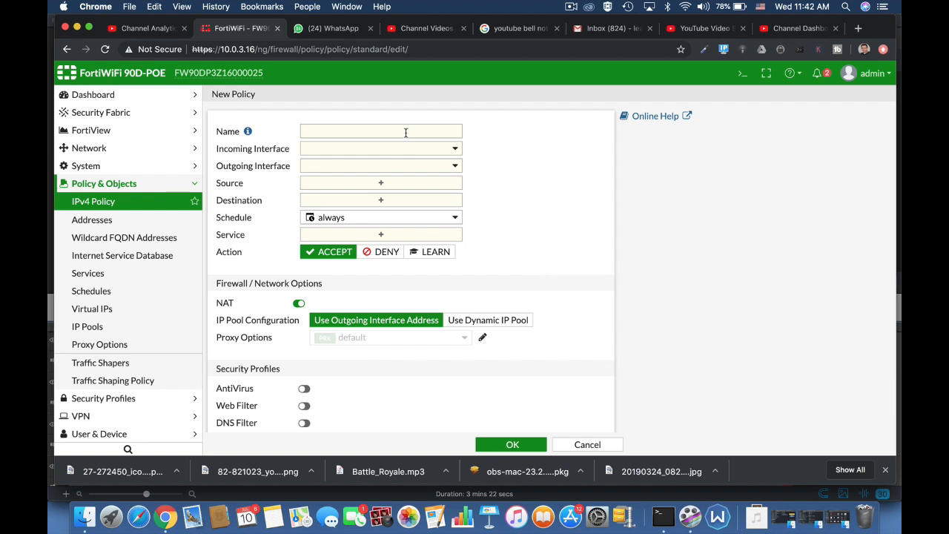
Name the policy 'full access' with incoming interface lan and outgoing WAN (wan1)
left_click(405, 133)
type("full access")
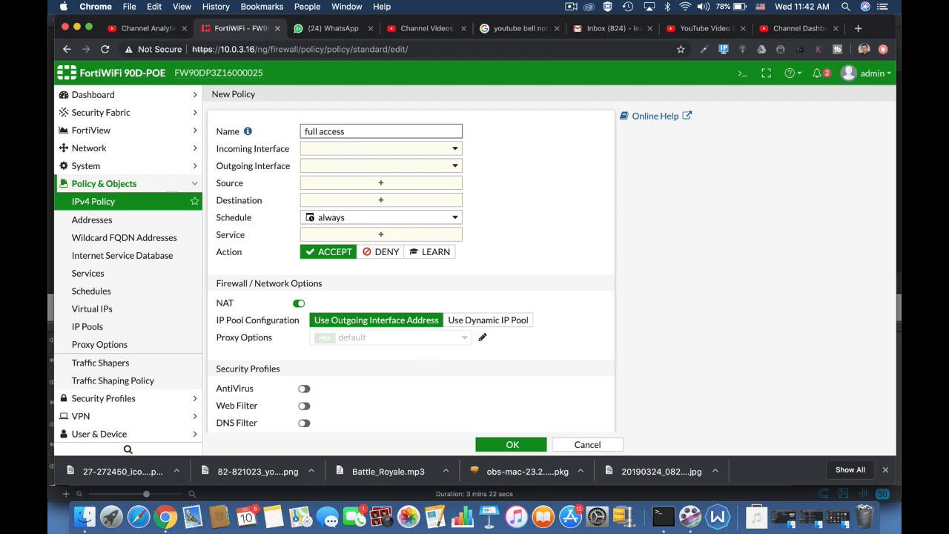
left_click(420, 153)
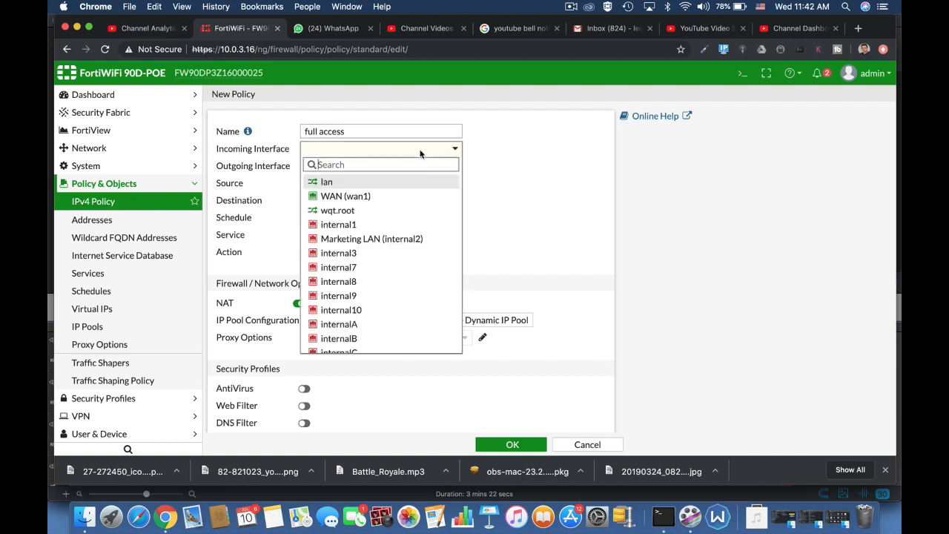
left_click(377, 184)
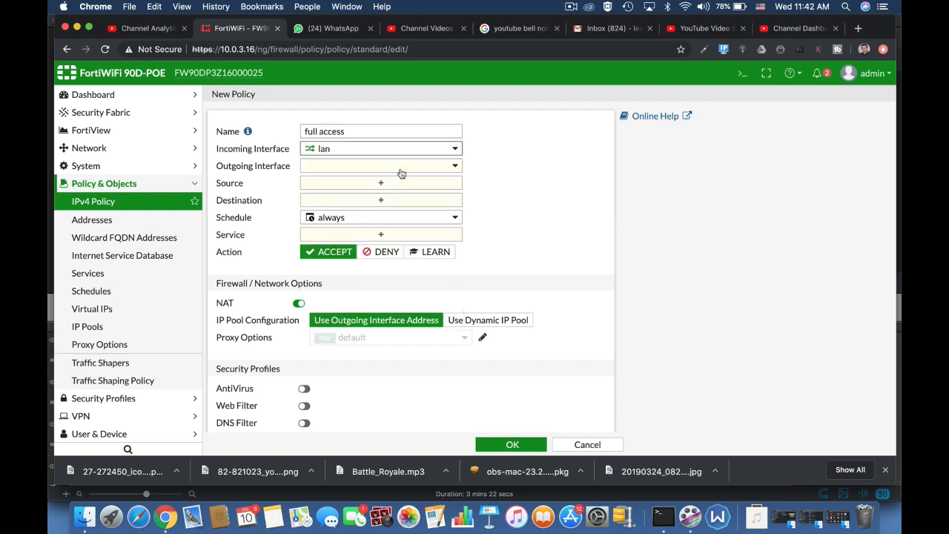
left_click(404, 167)
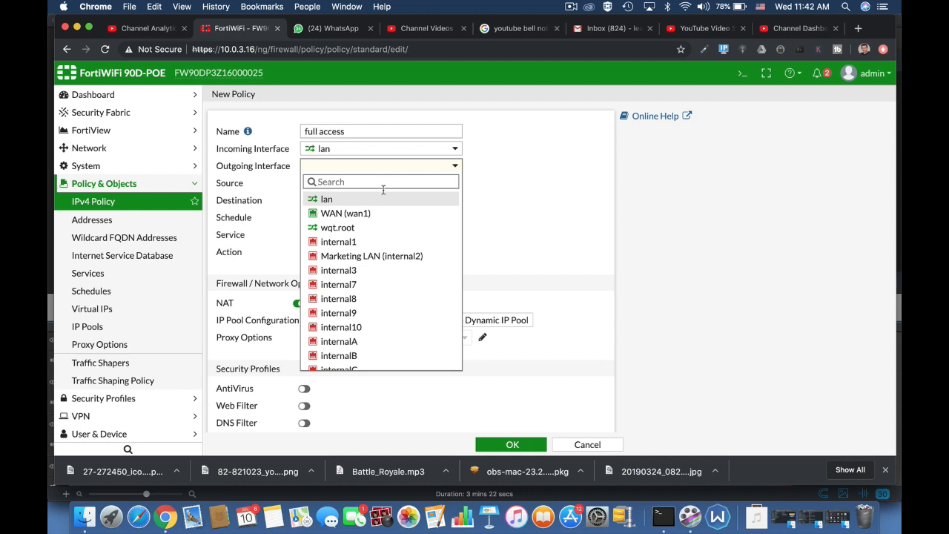
left_click(376, 213)
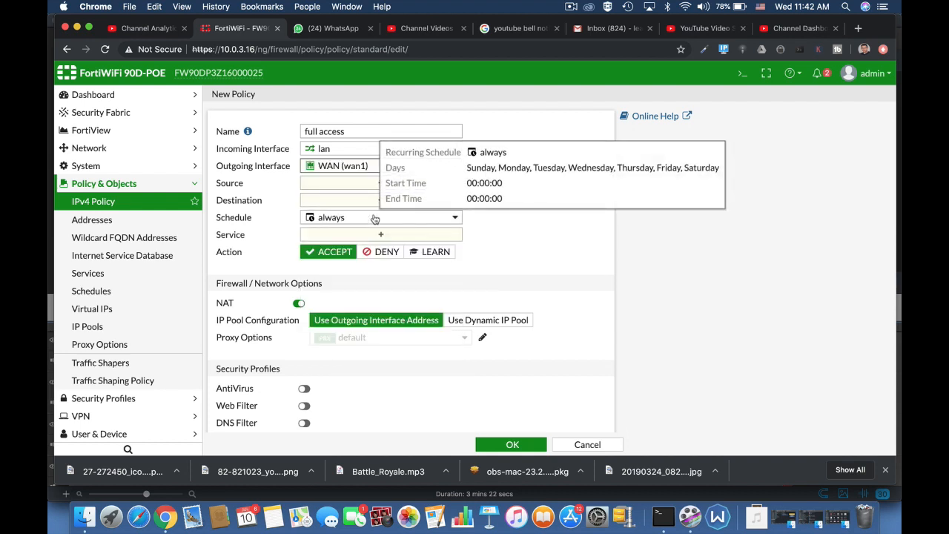
Set source and destination addresses to all and keep the schedule at always
left_click(334, 184)
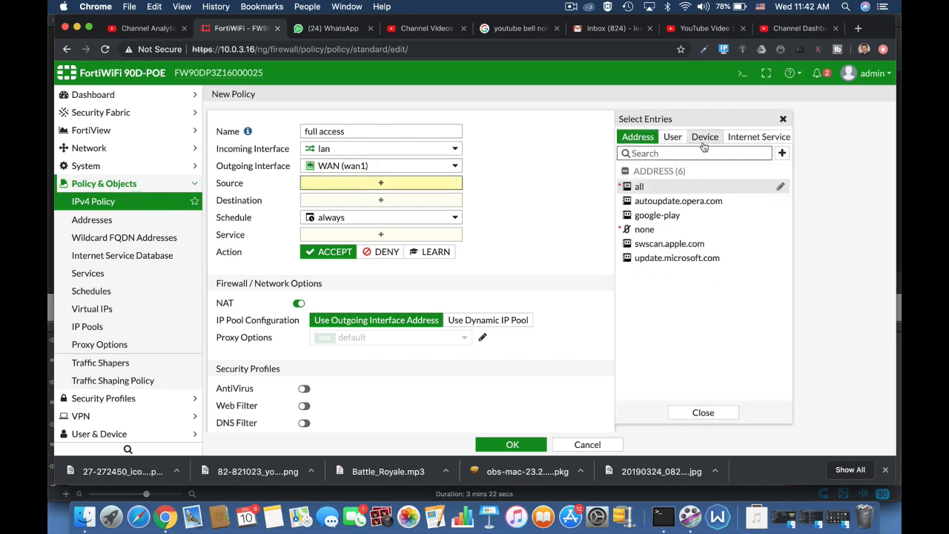
left_click(639, 187)
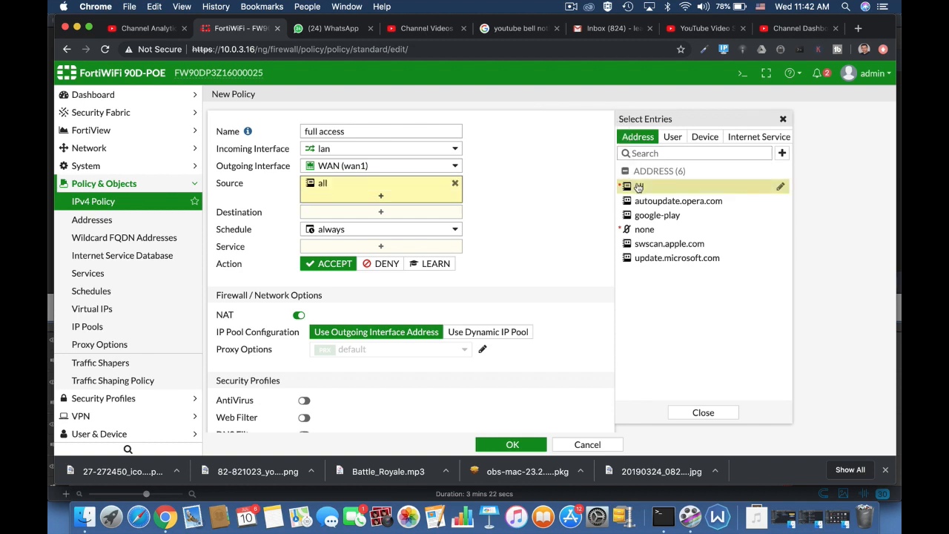
left_click(432, 214)
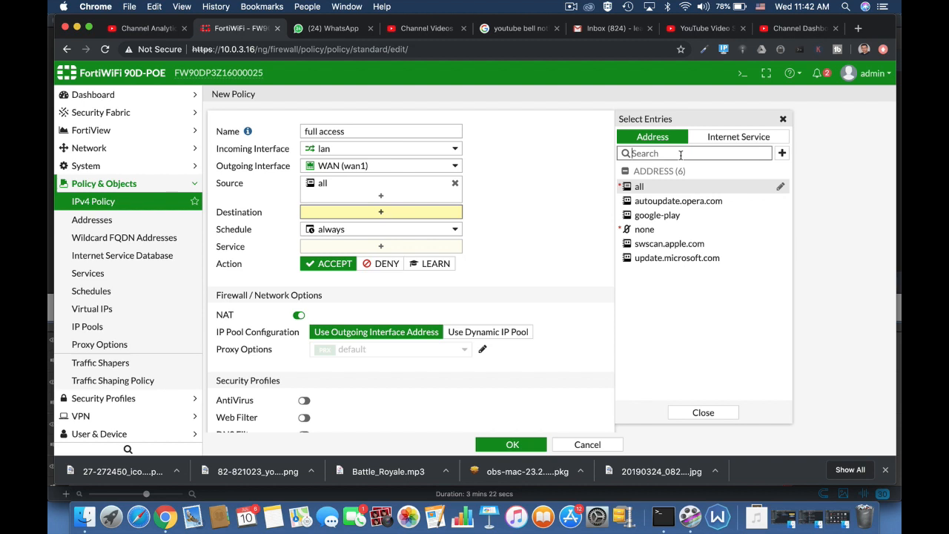
left_click(635, 188)
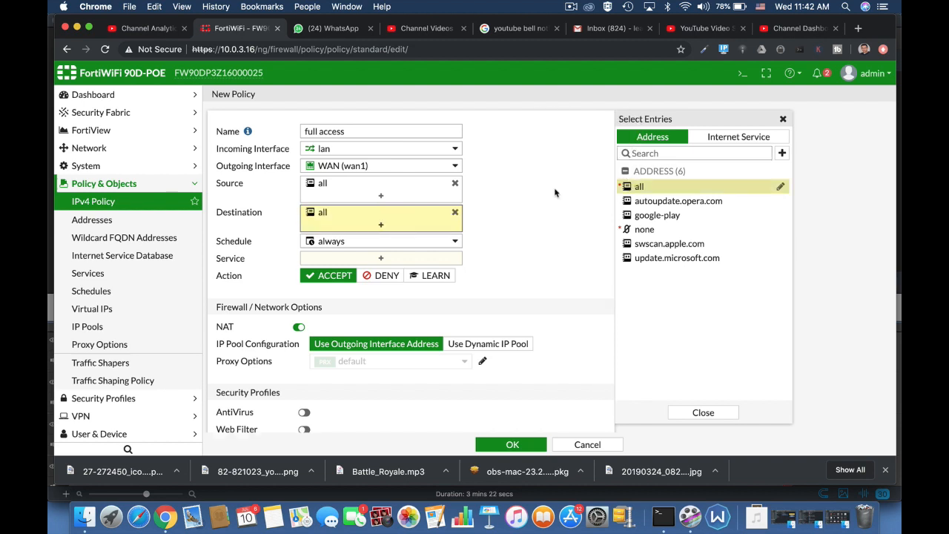
left_click(426, 246)
left_click(530, 258)
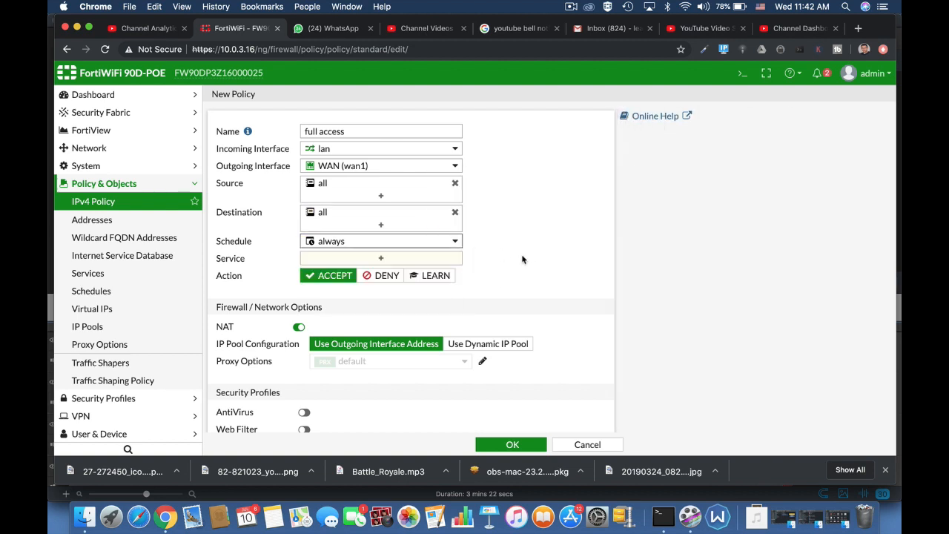
Set the policy's service to ALL and leave NAT enabled after toggling it
left_click(393, 264)
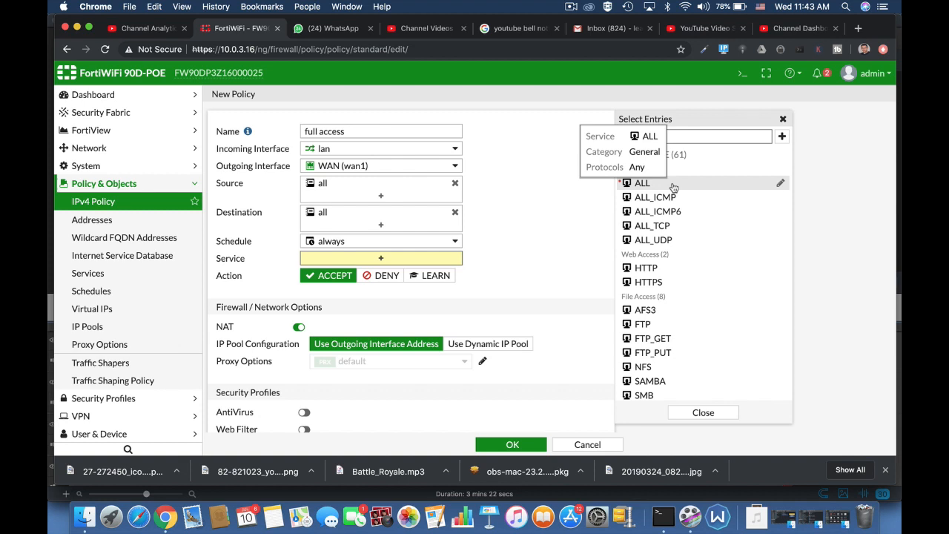
left_click(642, 183)
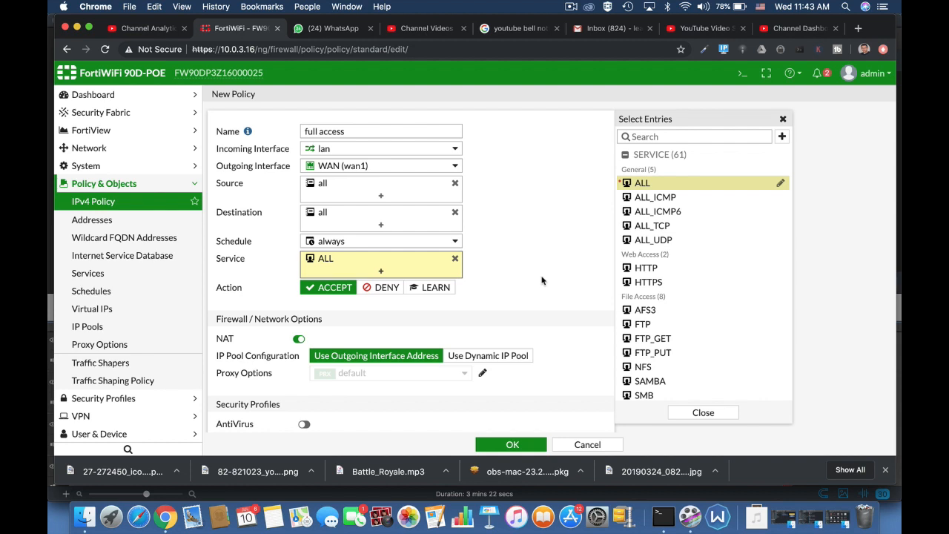
scroll(541, 280, "down", 2)
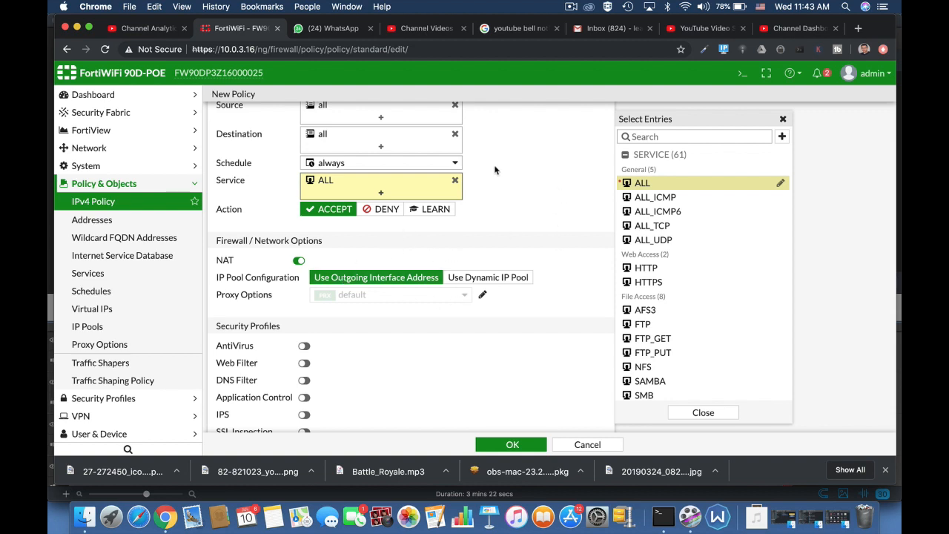
scroll(496, 171, "up", 2)
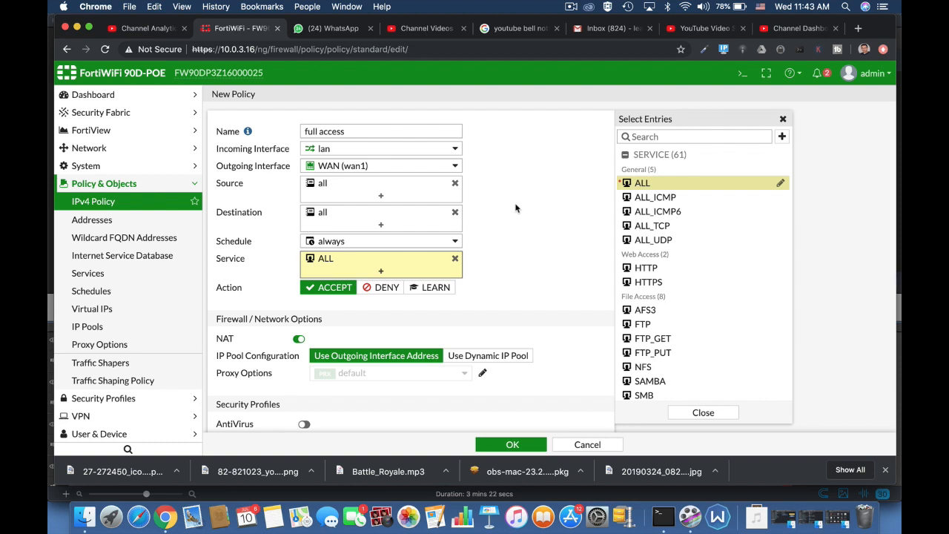
scroll(516, 209, "down", 2)
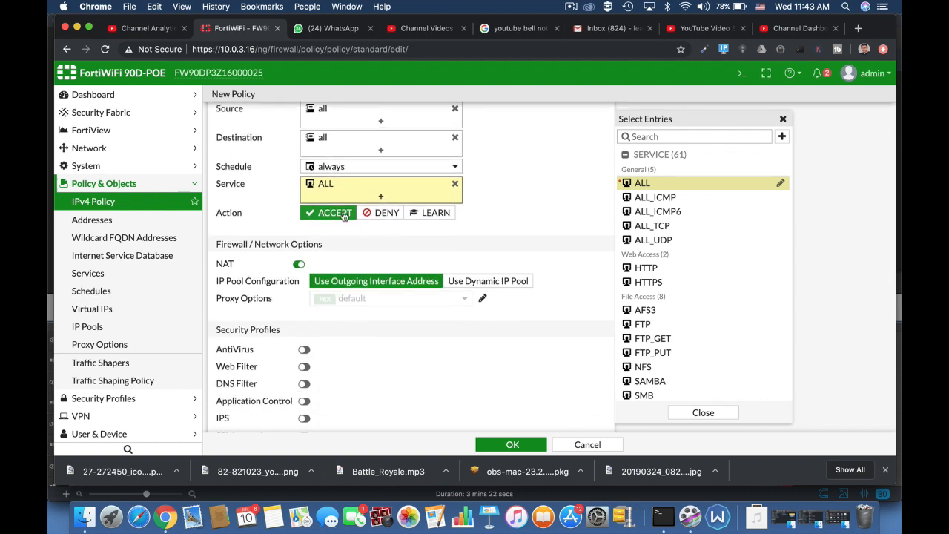
left_click(300, 265)
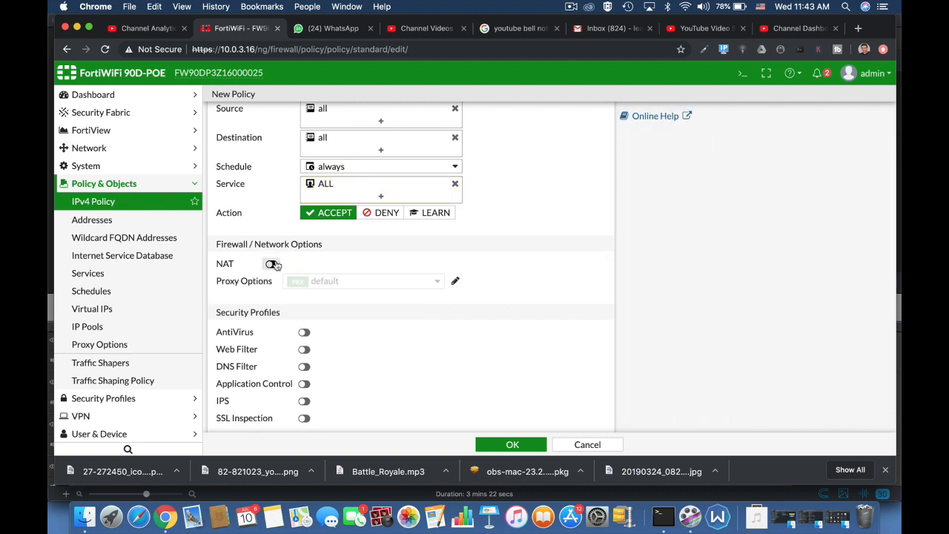
left_click(276, 265)
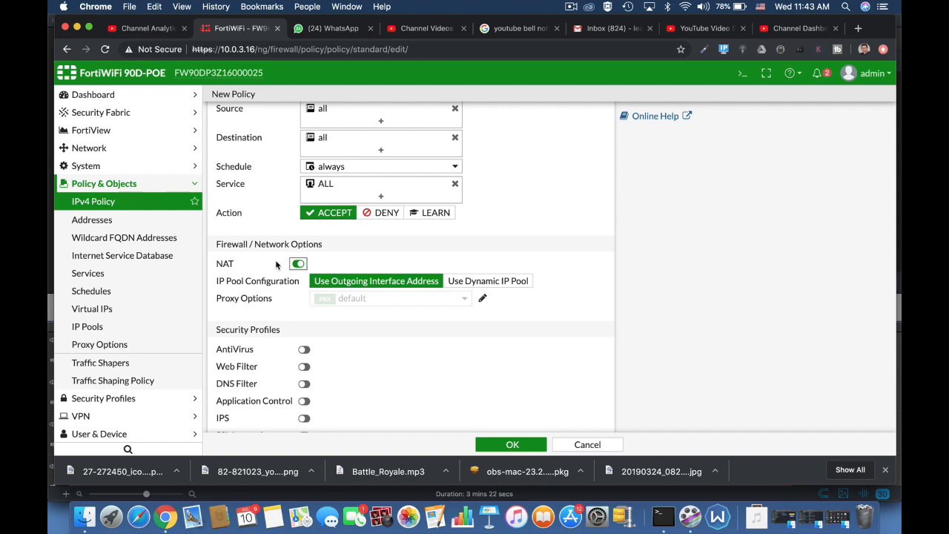
scroll(477, 372, "down", 3)
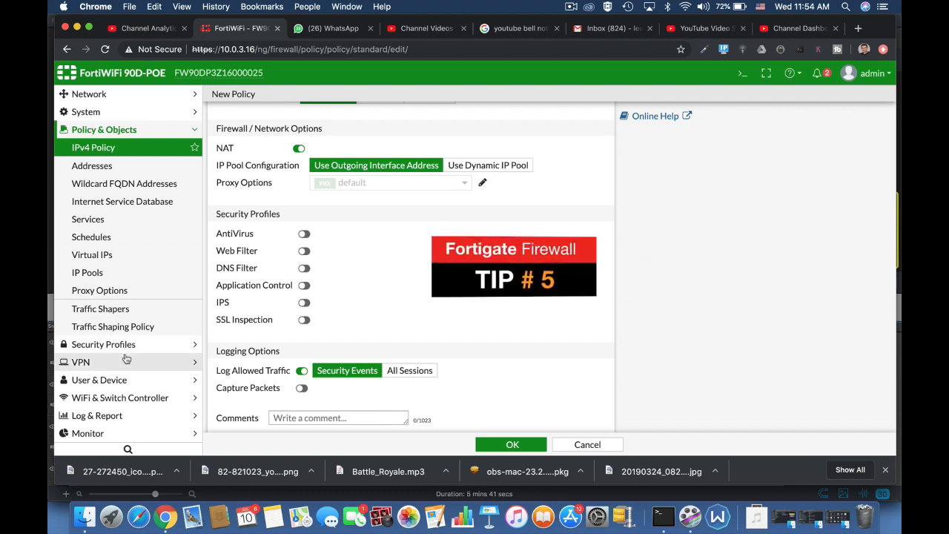
Open the System Events log under Log & Report
left_click(97, 416)
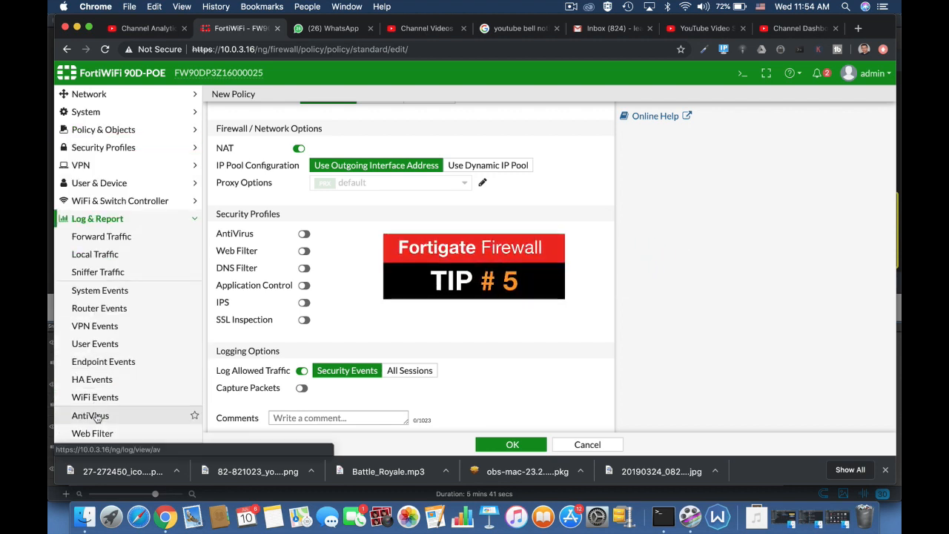
left_click(106, 290)
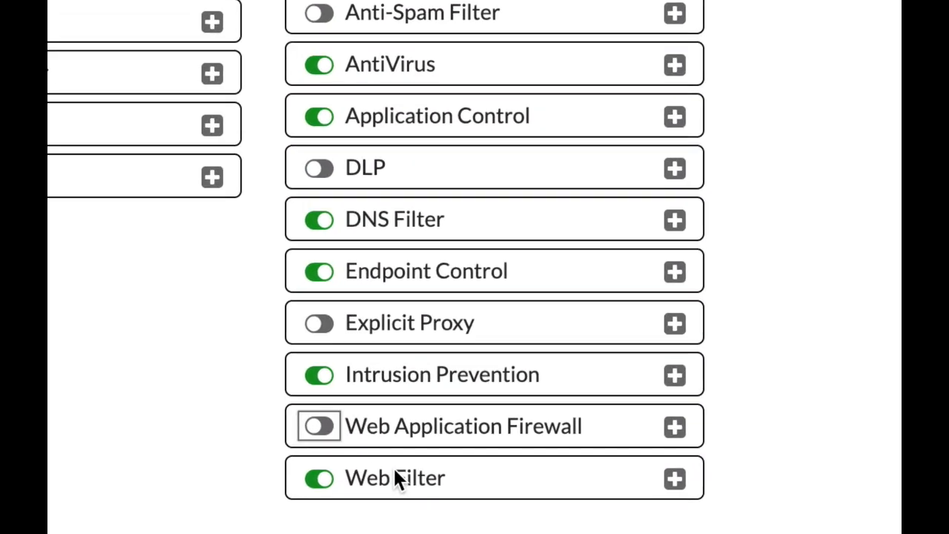
Switch Web Application Firewall on and enable SQL Injection blocking (High severity) in the default profile
left_click(326, 428)
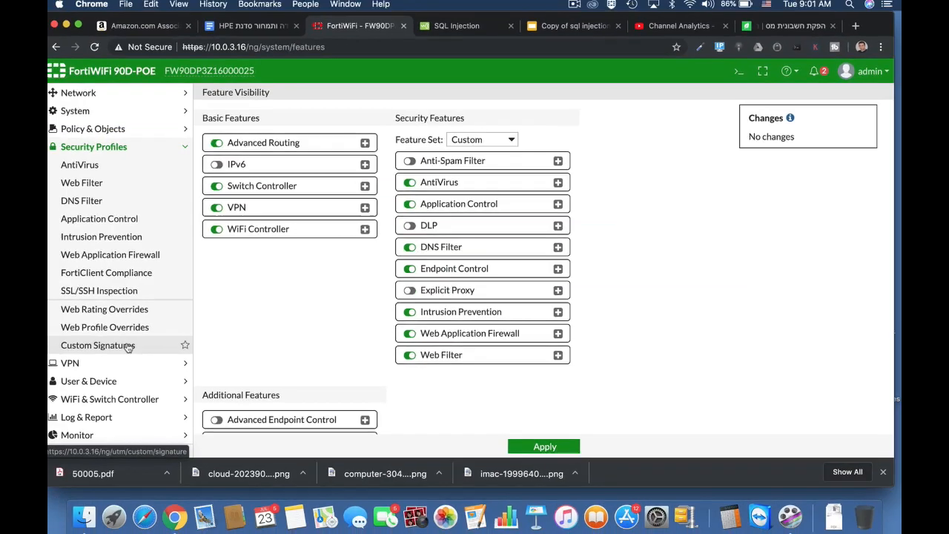
left_click(130, 254)
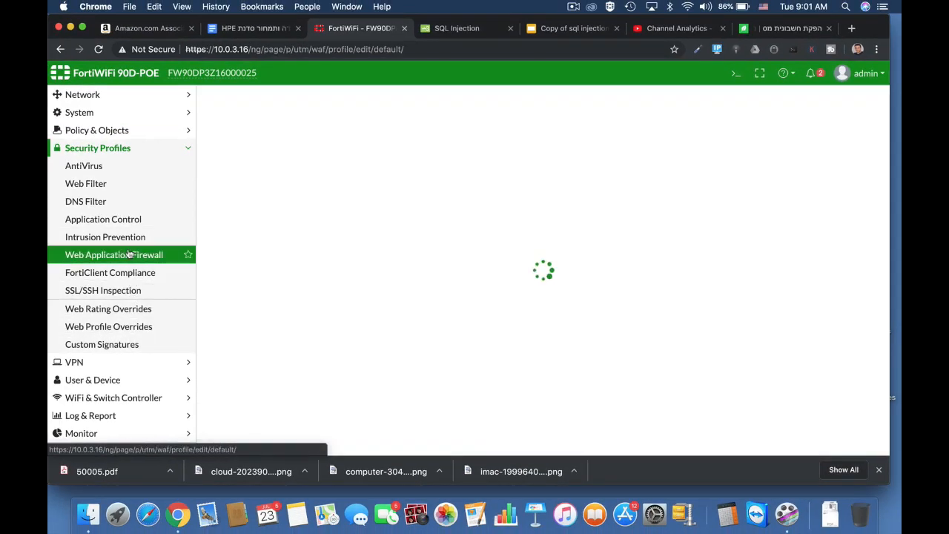
left_click(243, 235)
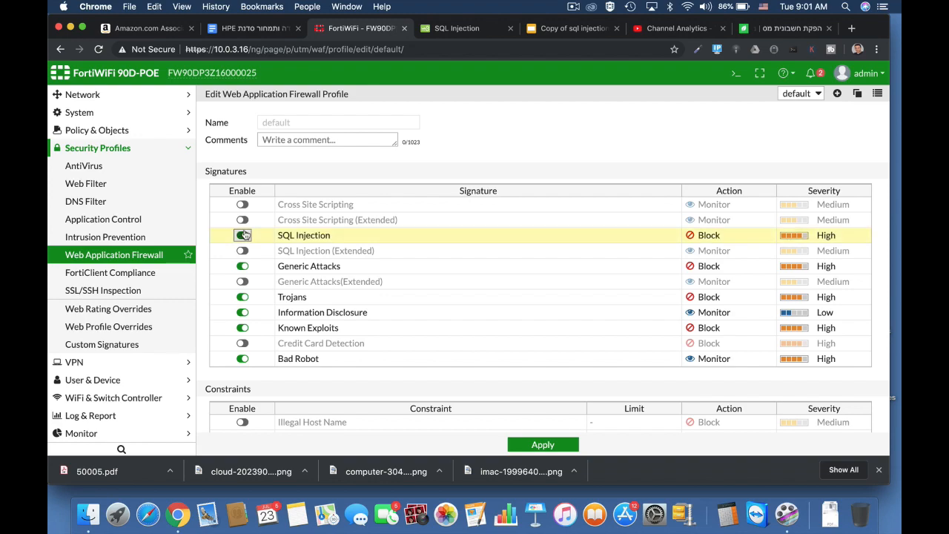
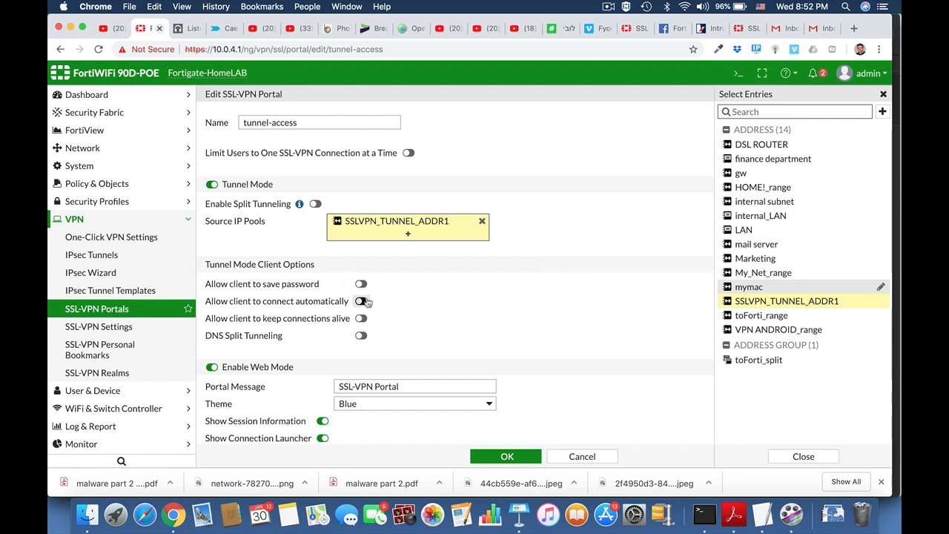
Enable saved passwords and auto-connect on the tunnel-access portal, then show the IPv4 Policy list
left_click(361, 301)
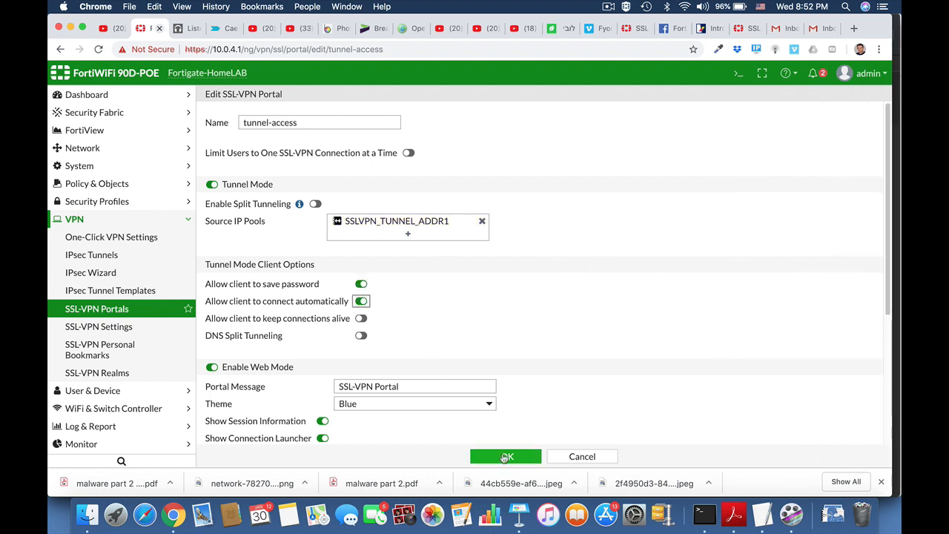
left_click(505, 457)
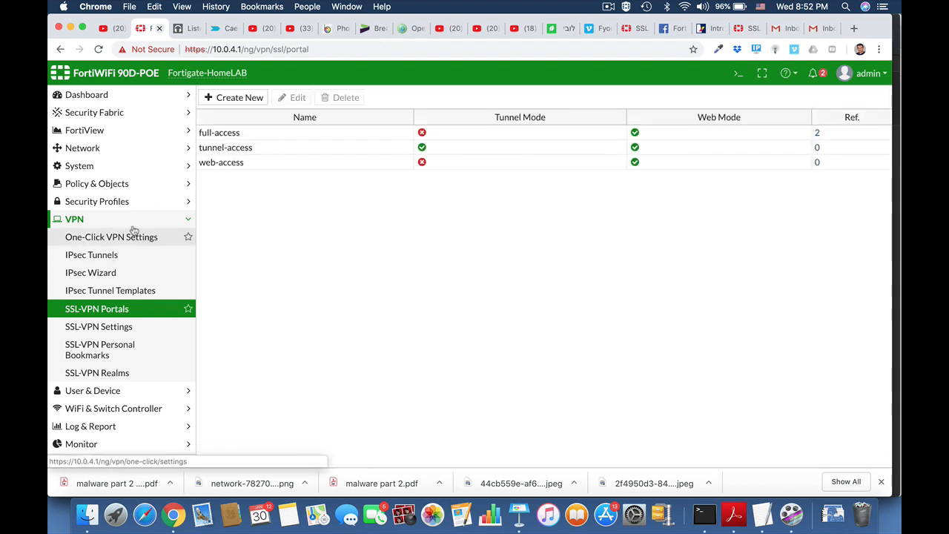
left_click(113, 185)
left_click(99, 202)
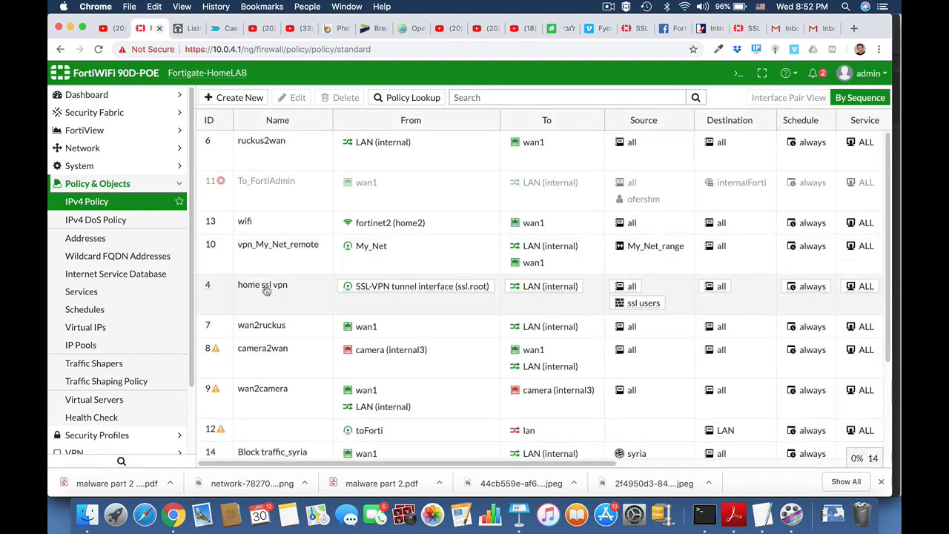
Re-save the home ssl vpn policy and accept the built-in certificate warning
left_click(265, 291)
left_click(297, 98)
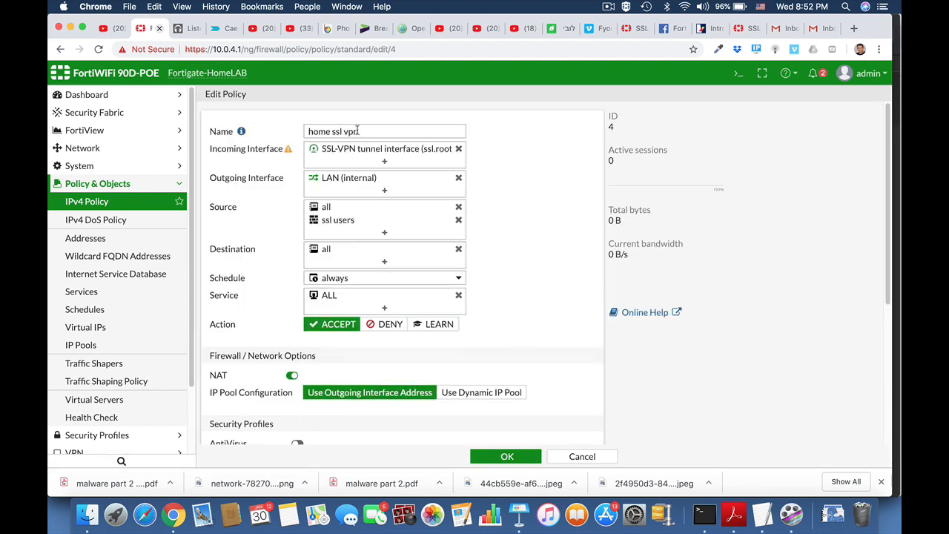
mouse_move(288, 151)
mouse_move(335, 223)
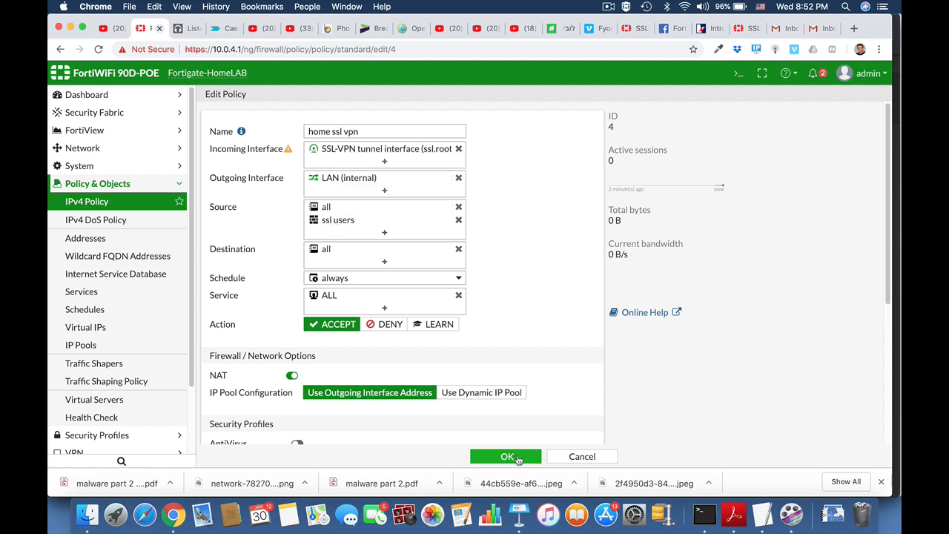
left_click(517, 459)
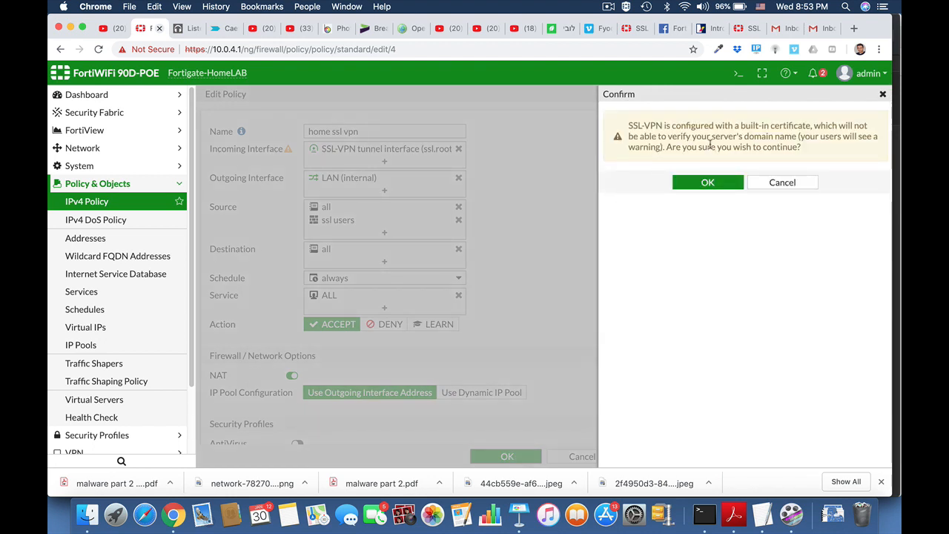
left_click(707, 183)
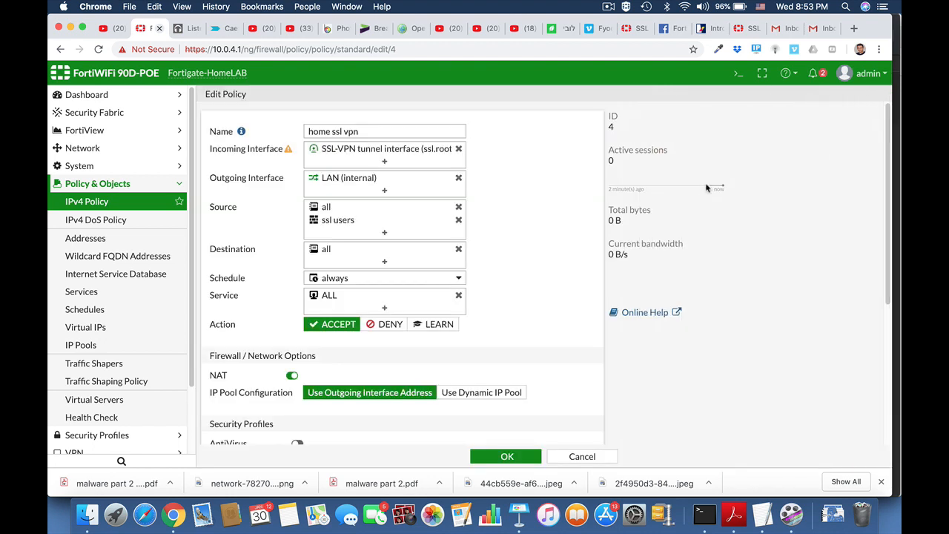
key("super+space")
Launch FortiClient and select the 'my net' remote access VPN connection
type("forti")
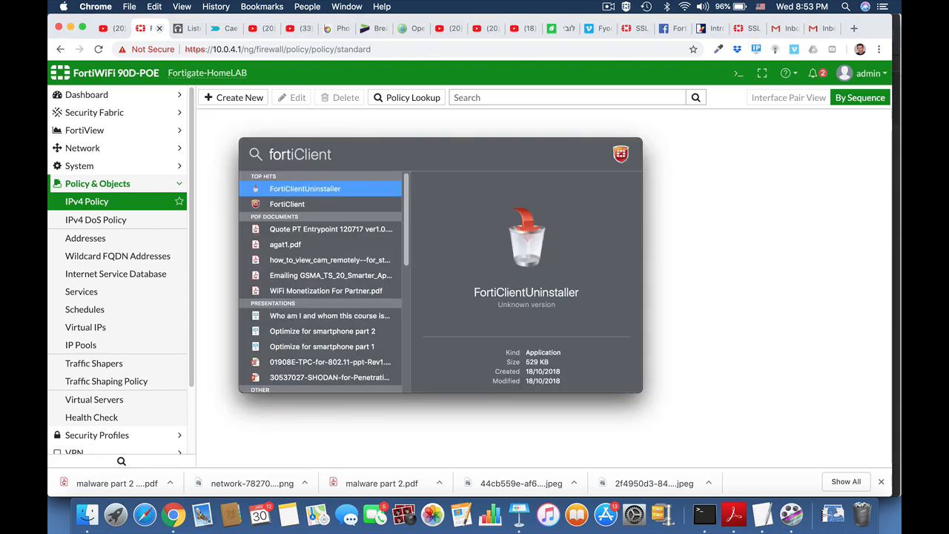
key("Return")
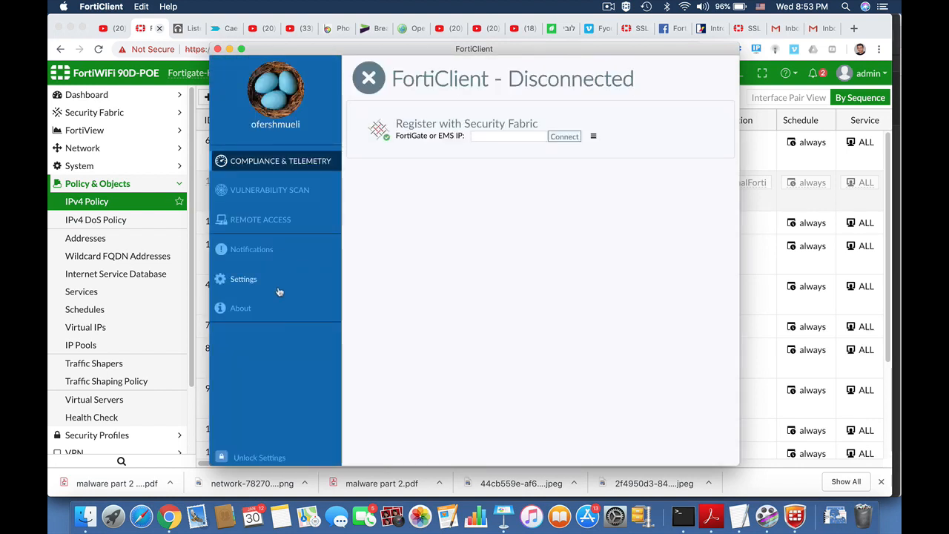
left_click(248, 287)
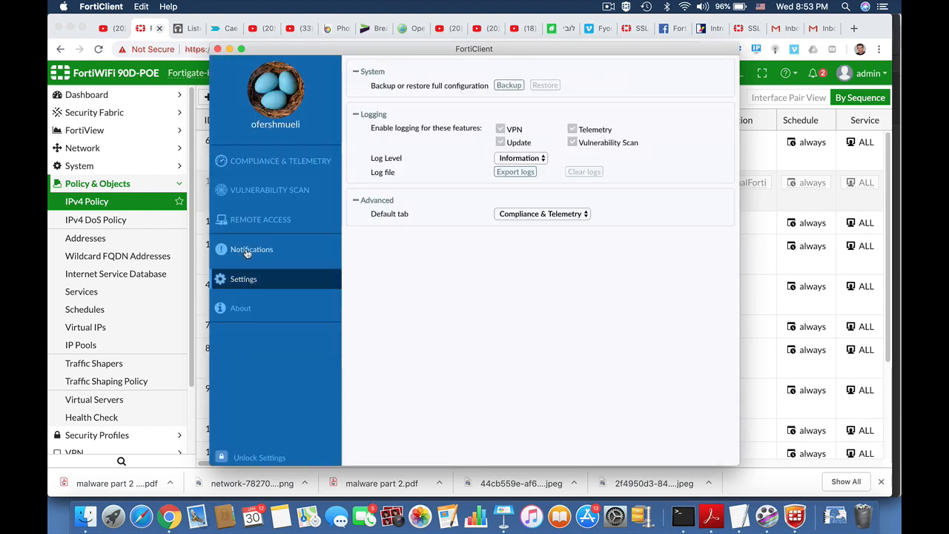
left_click(250, 224)
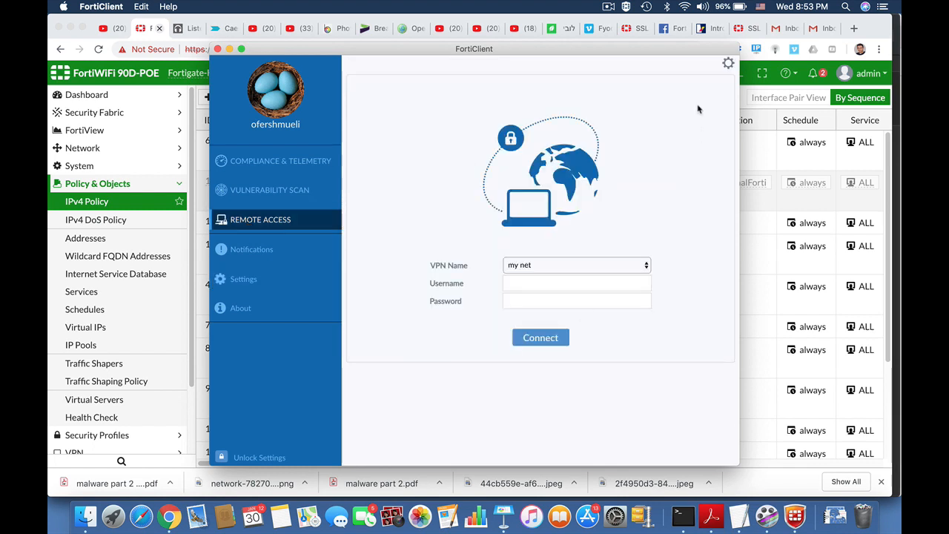
left_click(728, 65)
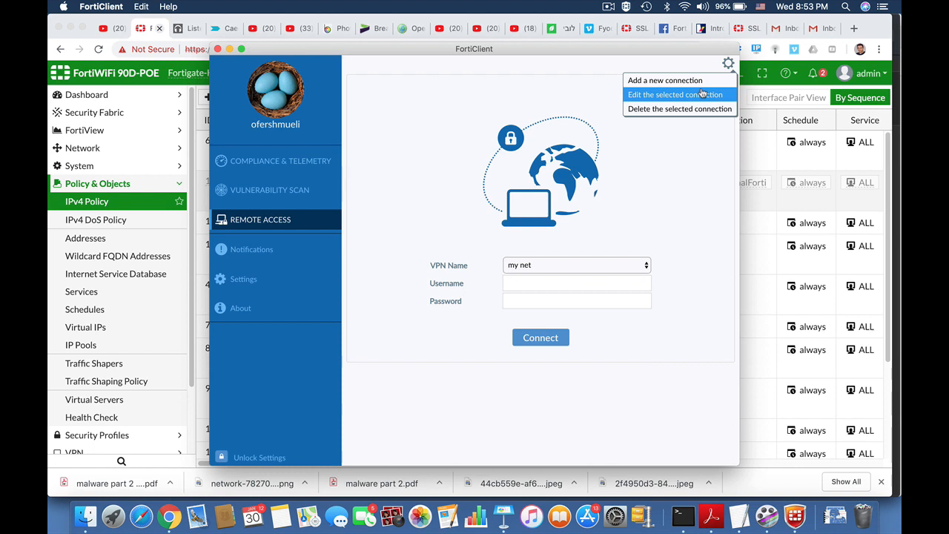
left_click(557, 234)
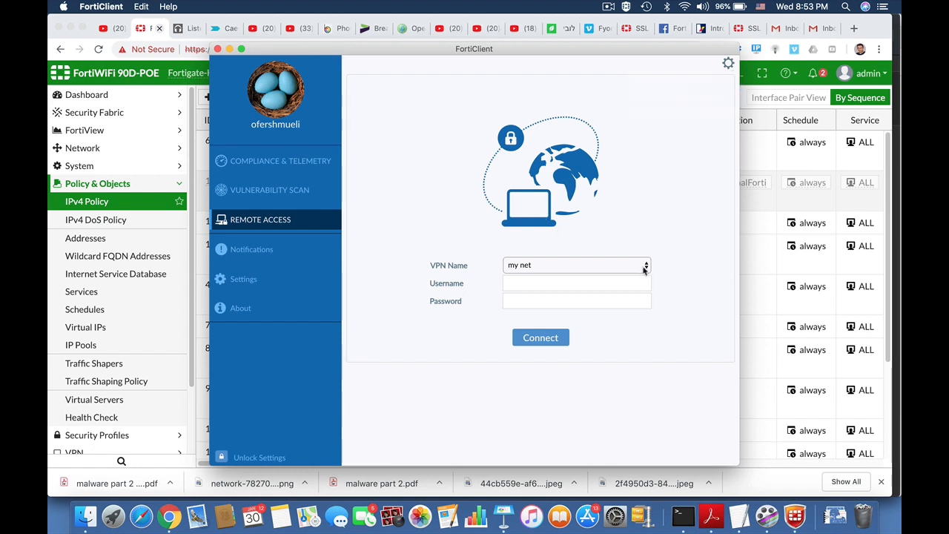
left_click(644, 268)
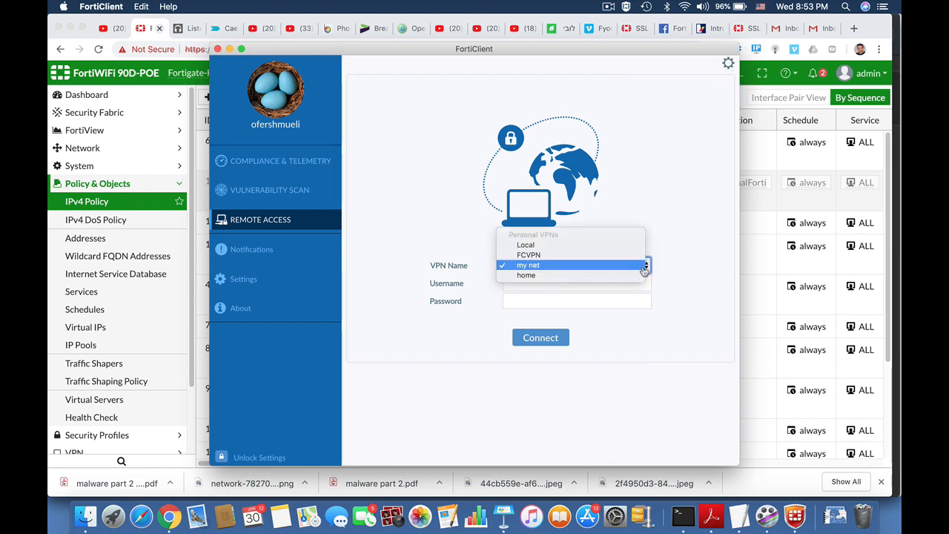
left_click(568, 269)
Enter the VPN username and password and connect to 'my net'
left_click(528, 283)
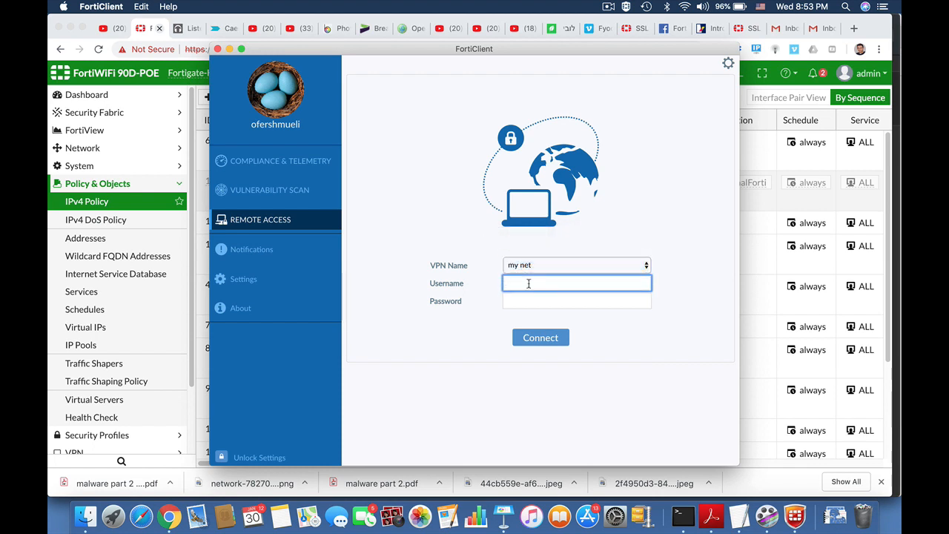
key("Tab")
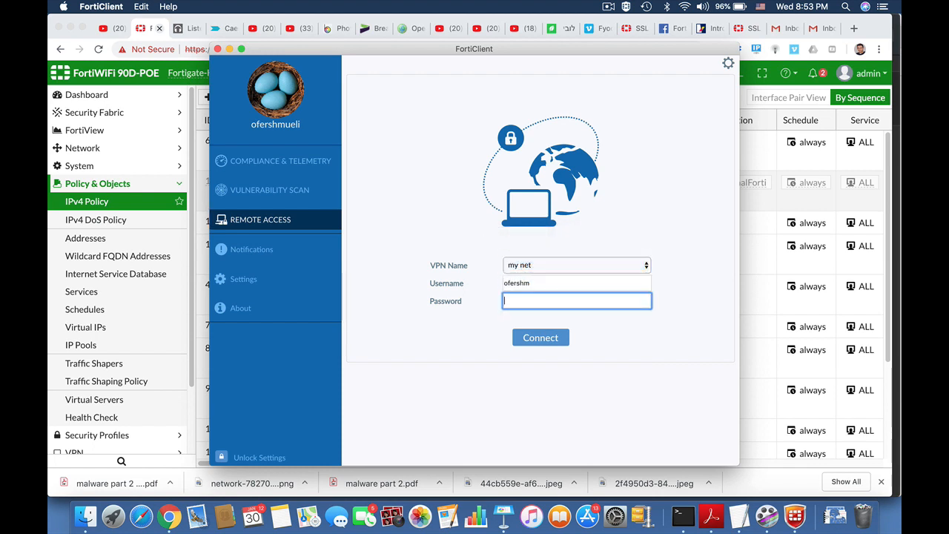
type("•••••")
left_click(543, 341)
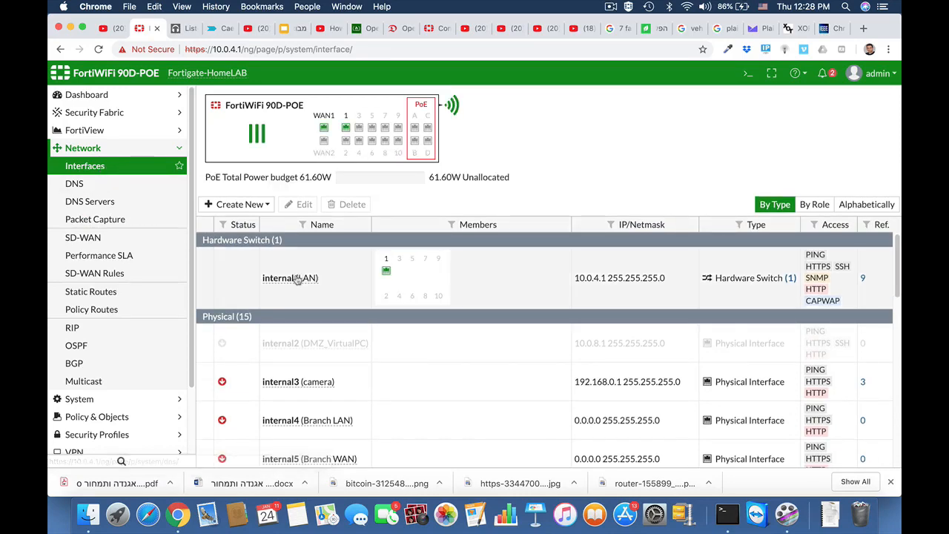
Draft a new static route via gateway 10.0.3.1 on wan1, distance 10, showing advanced options
scroll(293, 312, "down", 10)
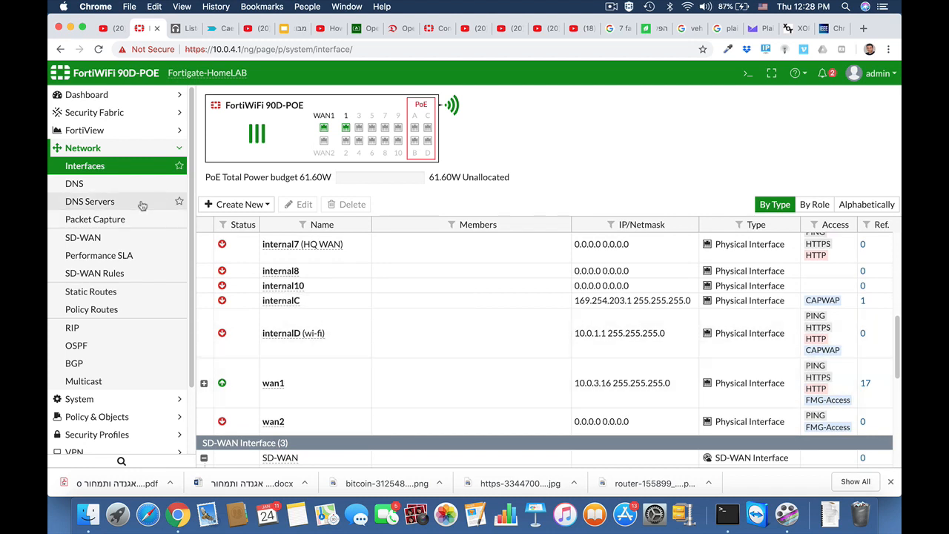
left_click(104, 291)
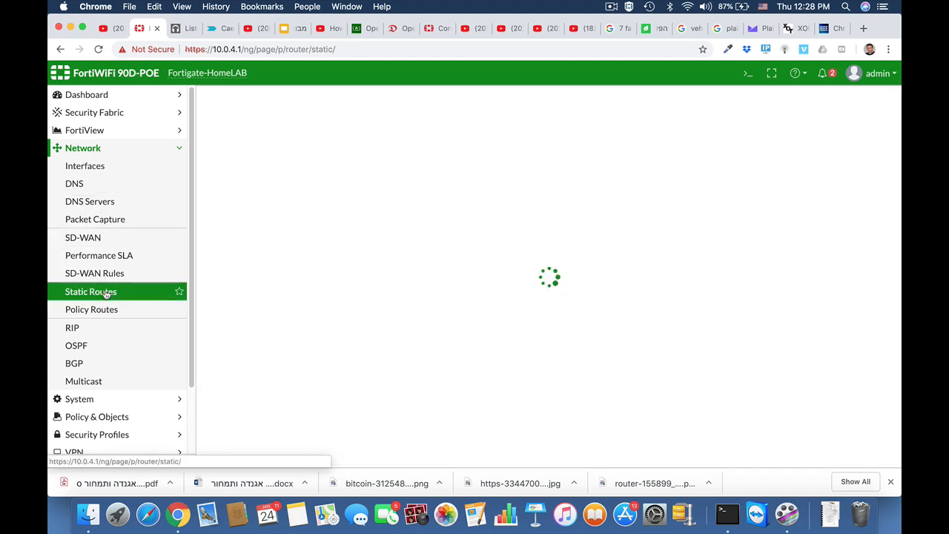
left_click(259, 98)
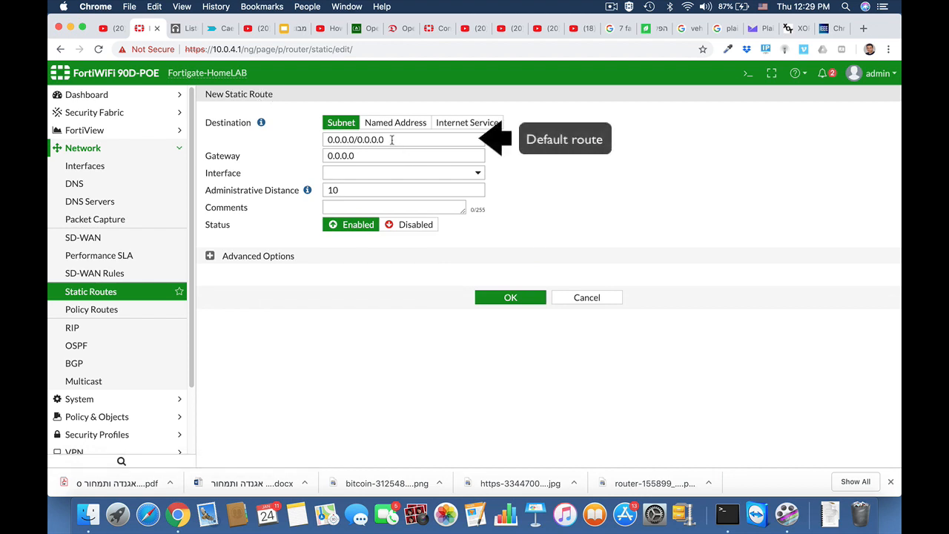
double_click(369, 156)
type("1")
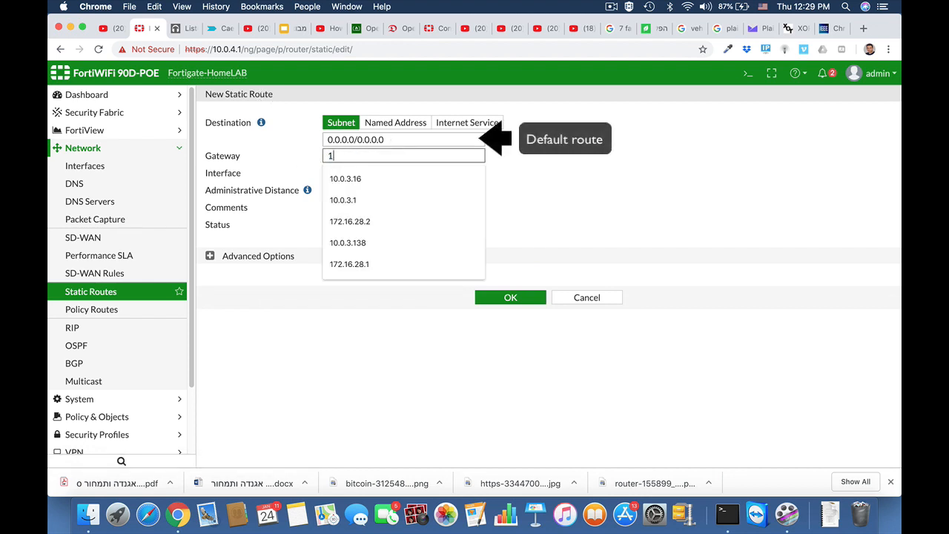
type("0.0.3.1")
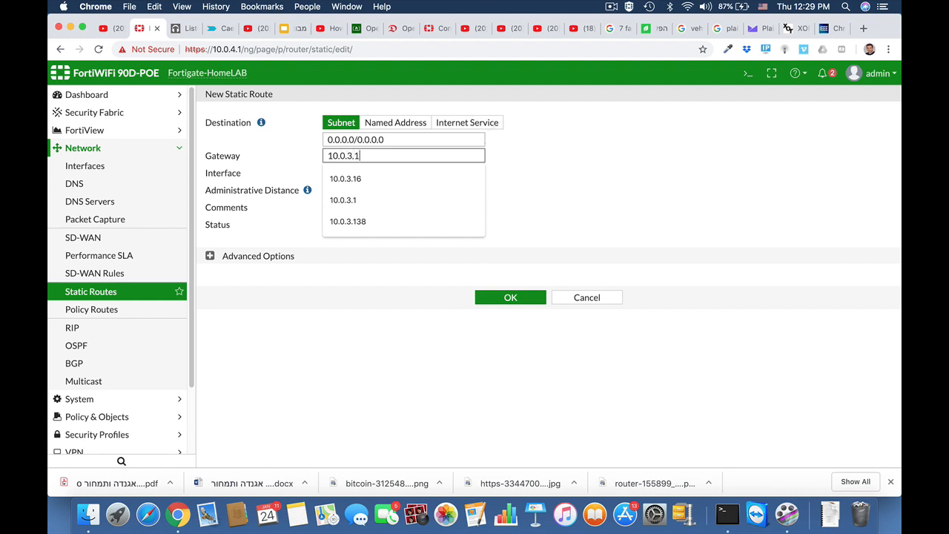
left_click(507, 172)
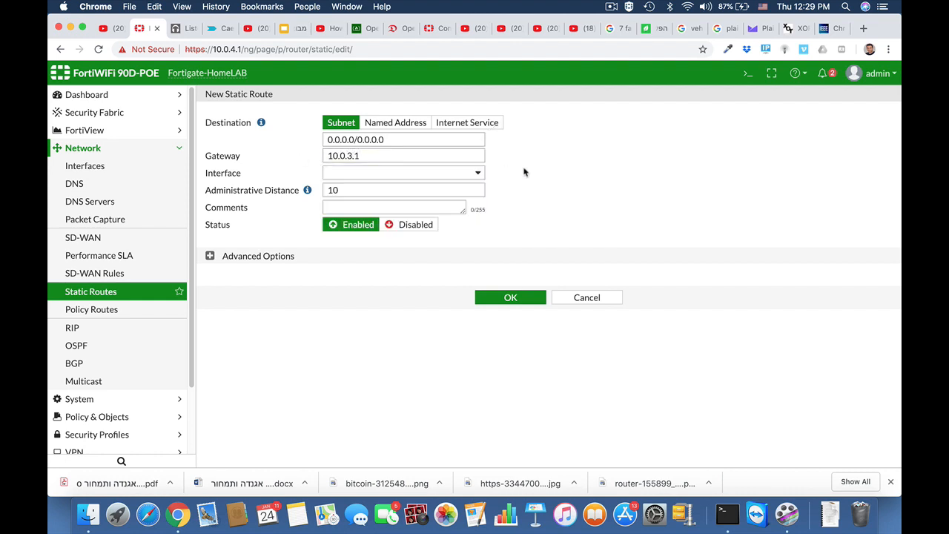
left_click(419, 175)
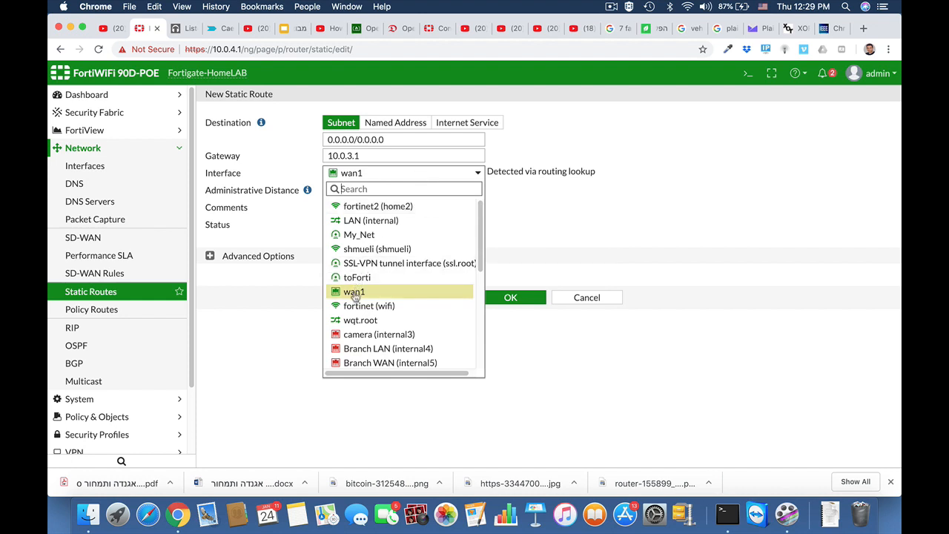
left_click(633, 172)
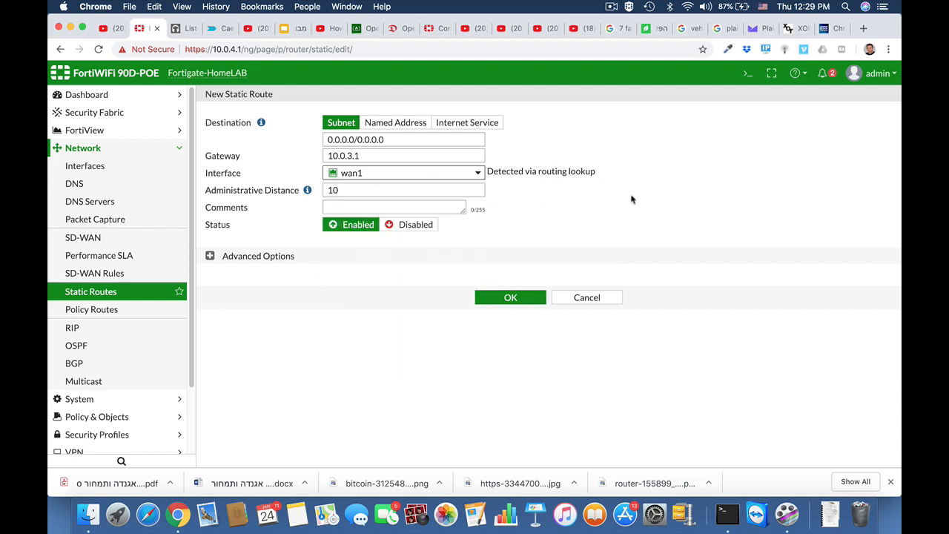
left_click(338, 190)
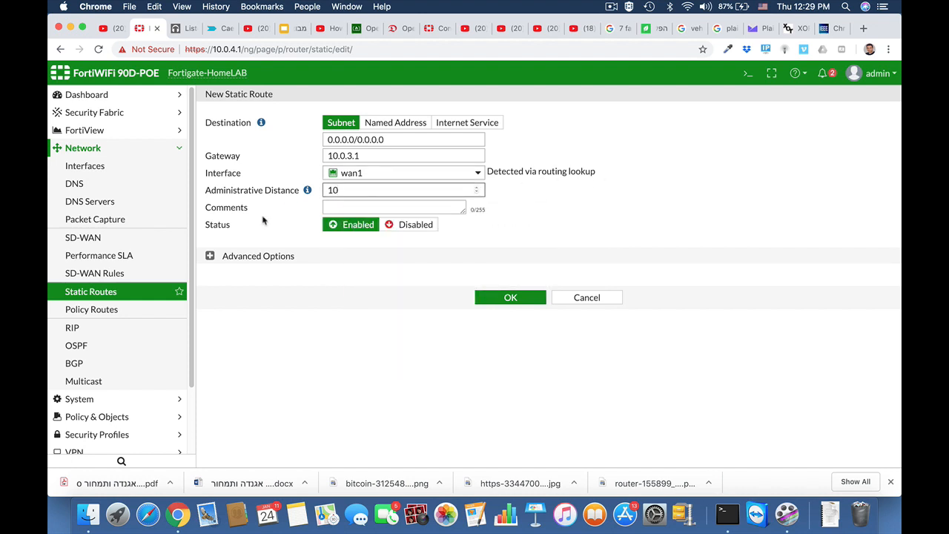
left_click(209, 256)
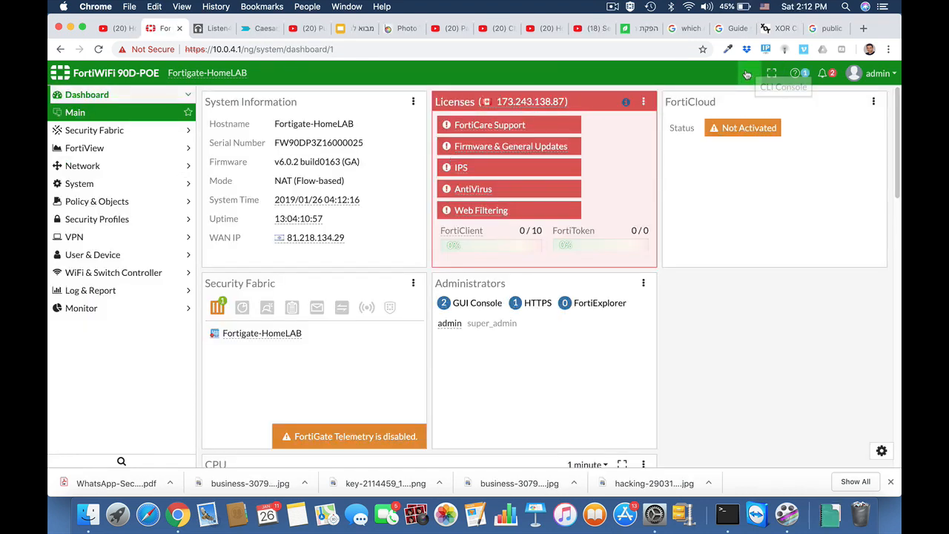
In the CLI, create the firewall address syria as a geography type
left_click(747, 74)
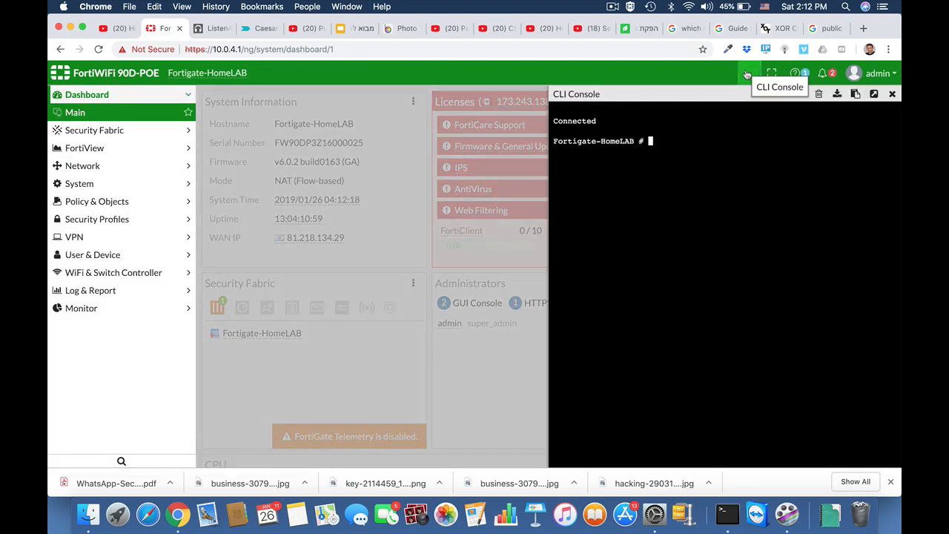
type("config firewall address")
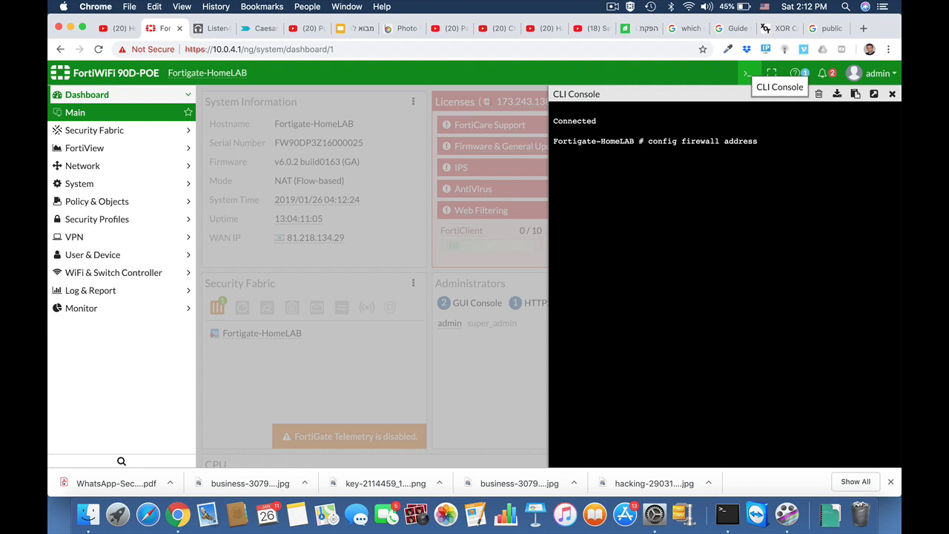
key("Return")
type("edit ")
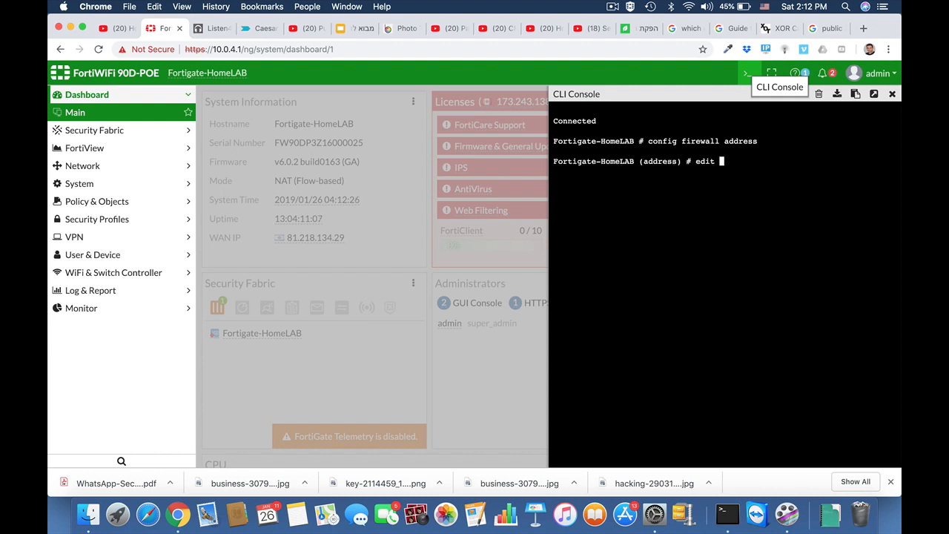
type("syria")
key("Return")
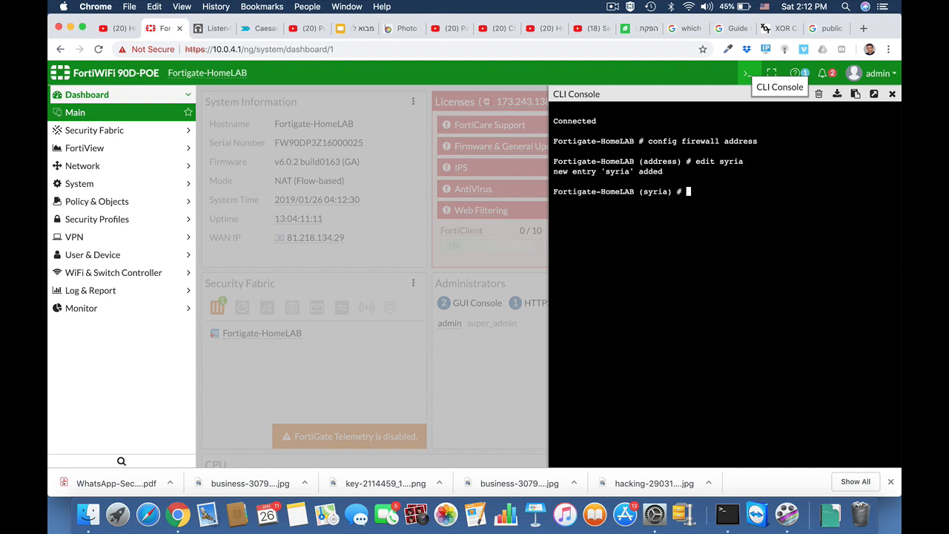
type("set type geography")
key("Return")
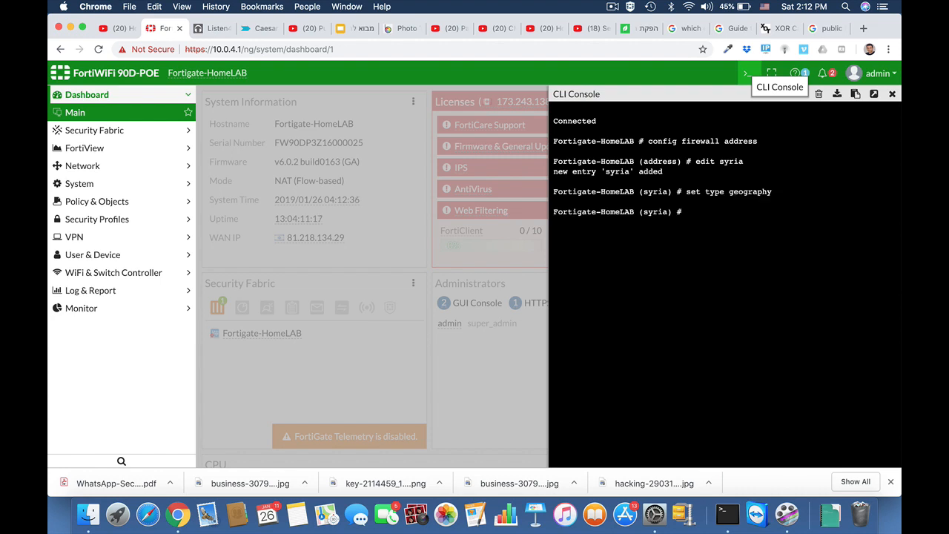
List the available country codes and set the syria address country to SY
type("set country")
key("question")
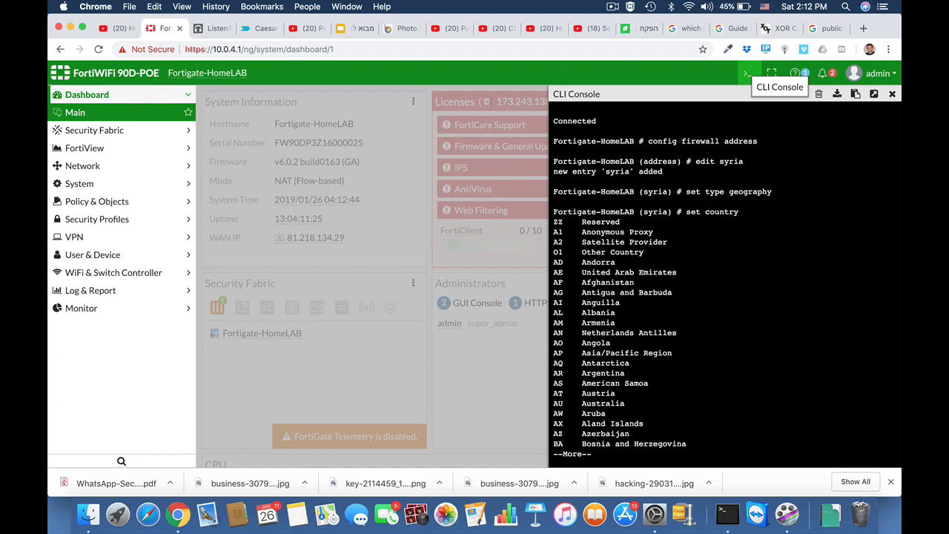
key("space")
key("space")
key("space")
key("space")
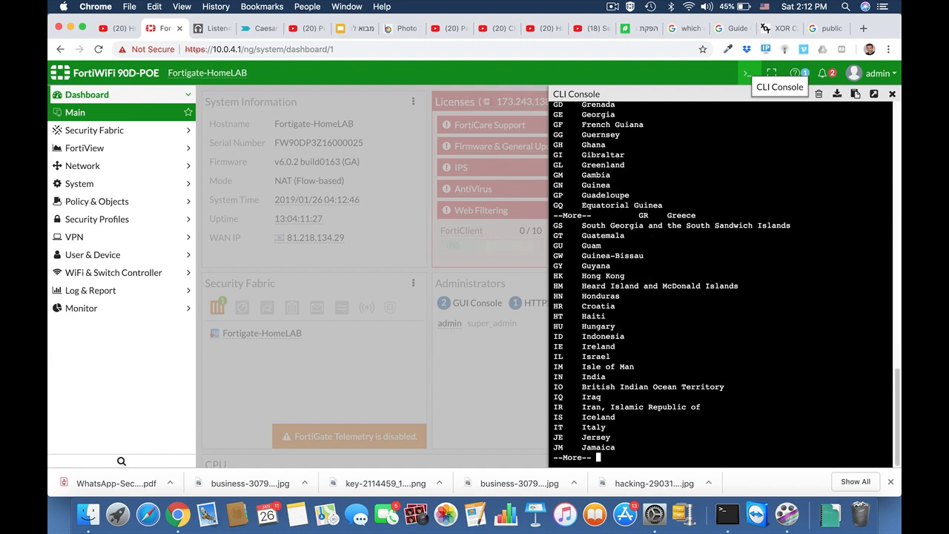
key("space")
key("space")
key("space")
key("space")
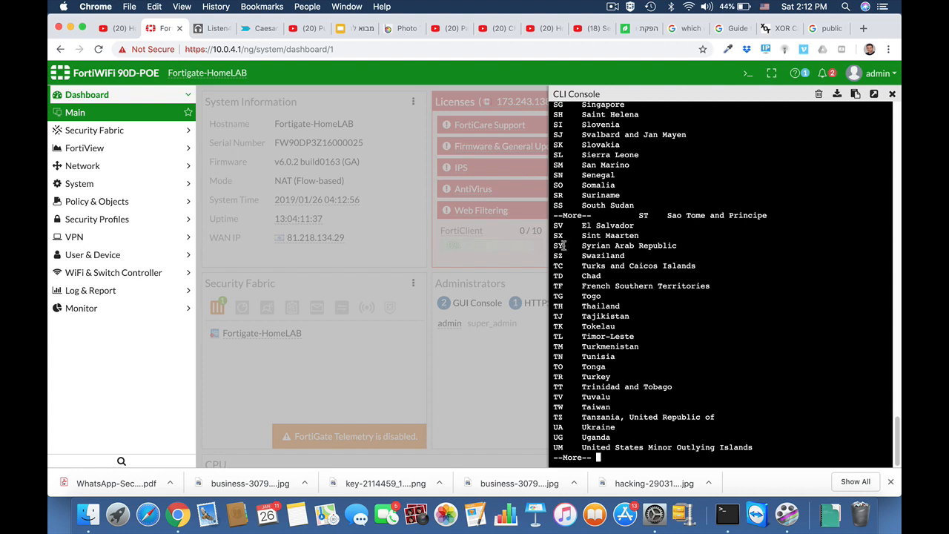
key("space")
key("Return")
key("Return")
key("Up")
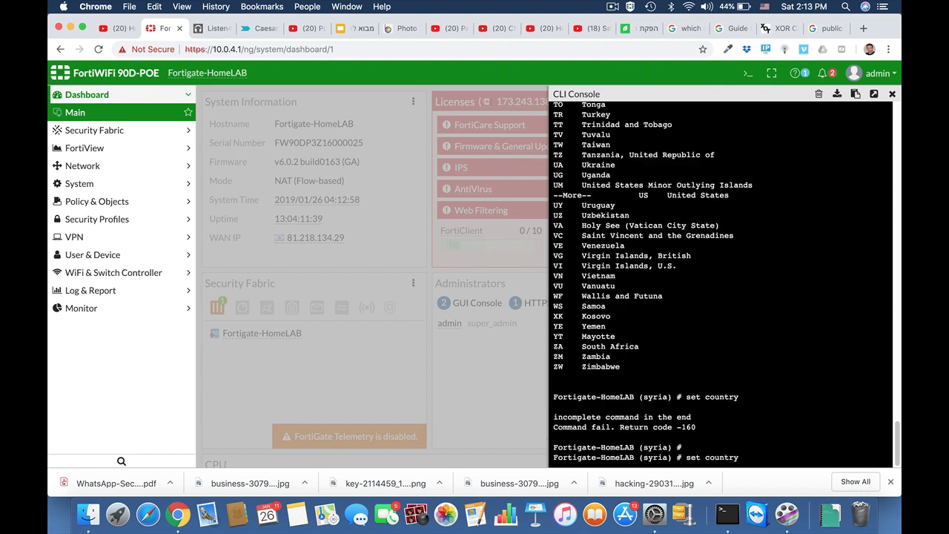
type("SY")
key("Return")
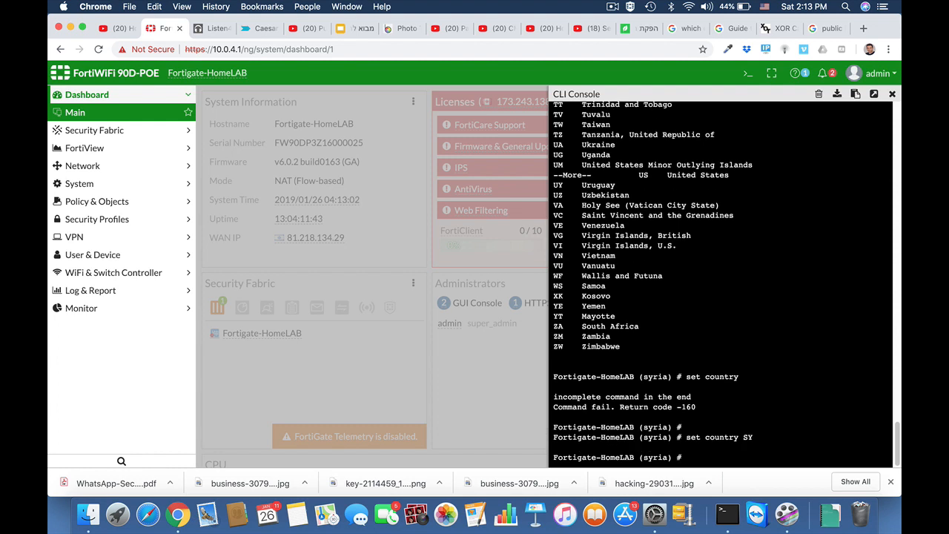
type("end")
Commit the syria address and find it in Addresses as a Syrian Arab Republic geography entry
key("Return")
key("Return")
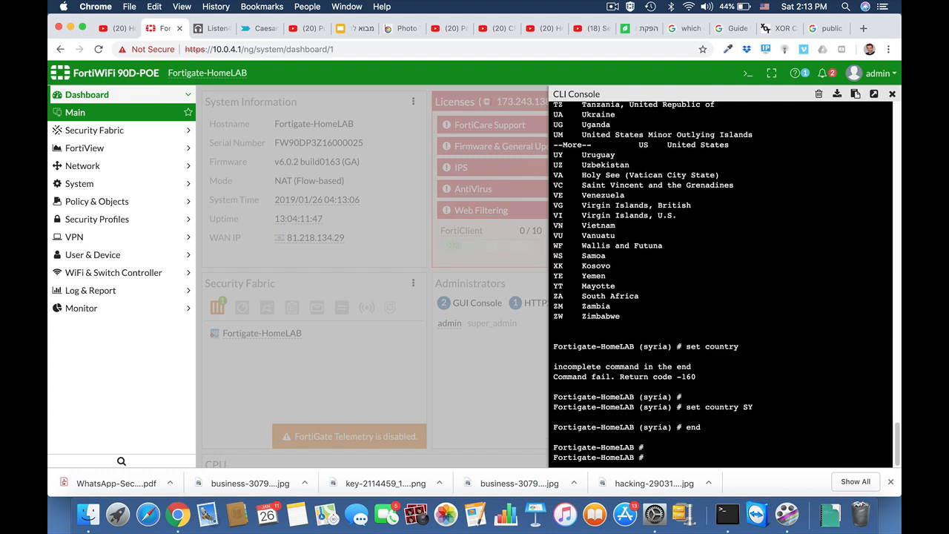
left_click(74, 205)
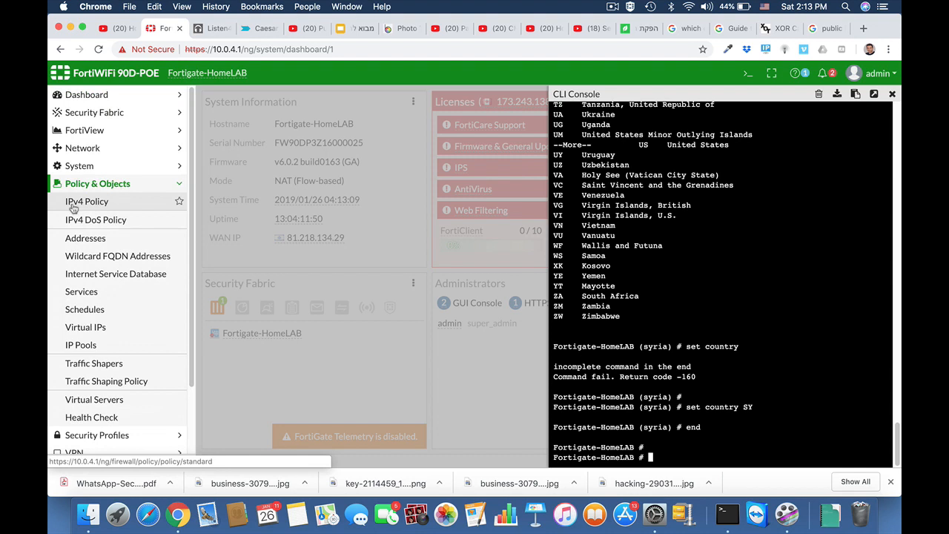
left_click(79, 244)
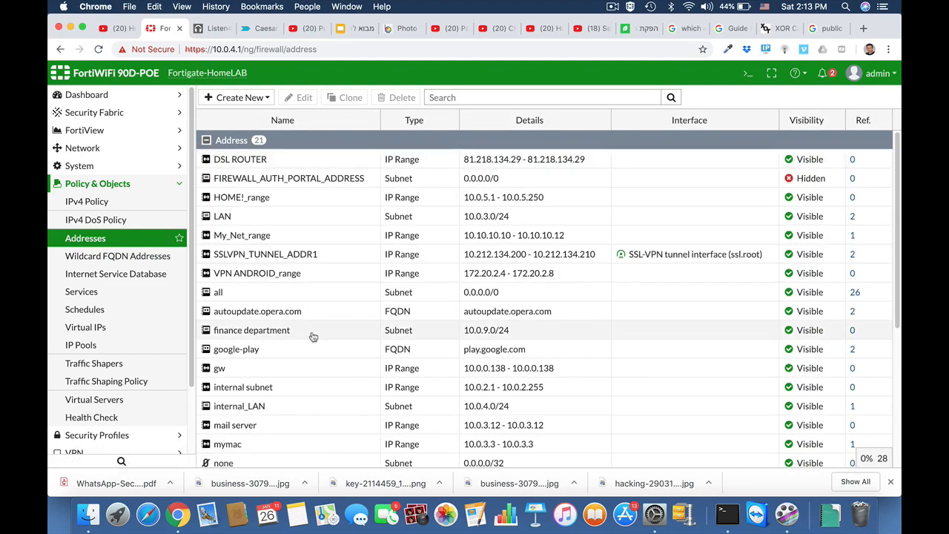
scroll(313, 339, "down", 5)
scroll(313, 337, "down", 5)
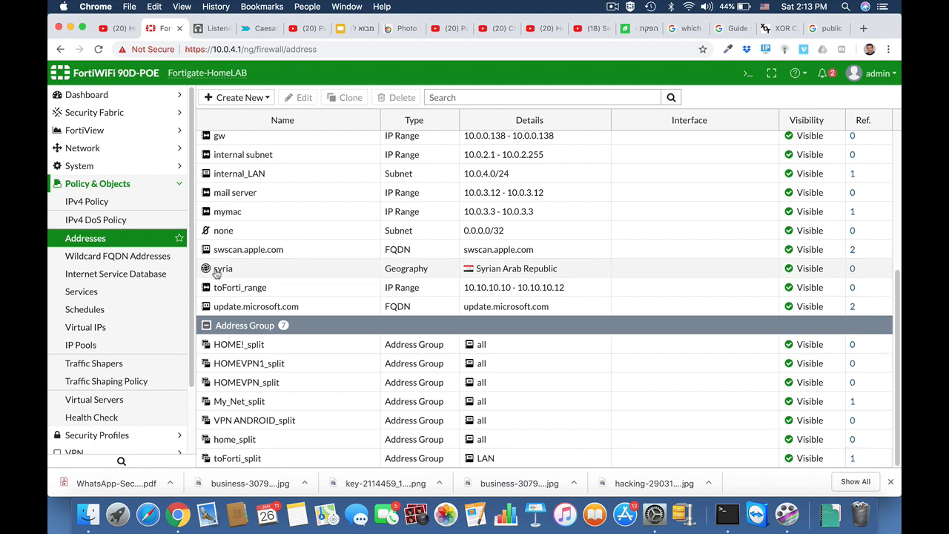
Start a new IPv4 policy named Block traffic_syria from wan1 to LAN (internal)
left_click(107, 196)
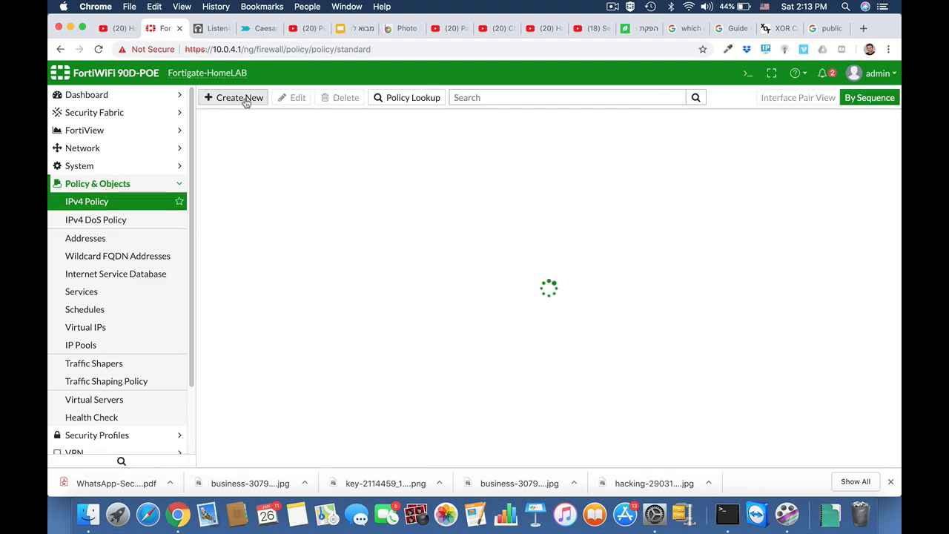
left_click(240, 98)
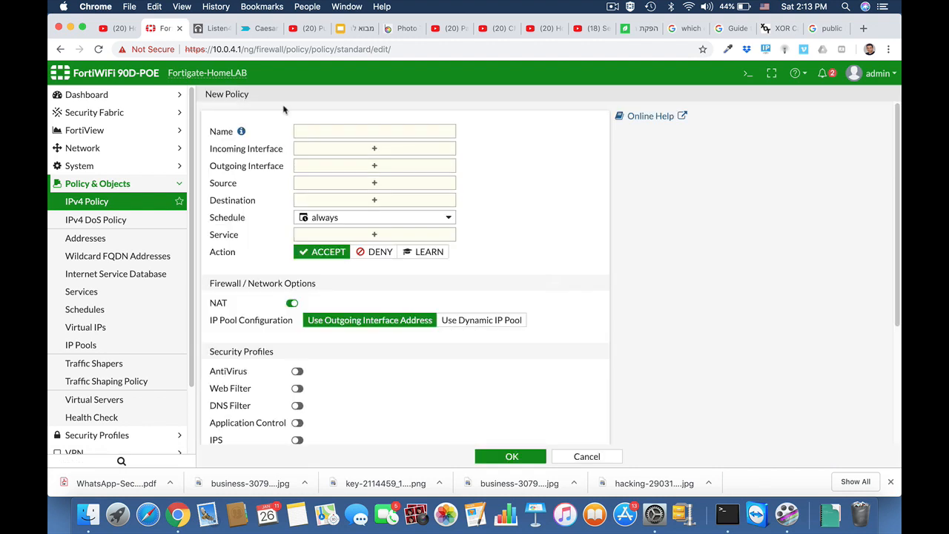
left_click(347, 130)
type("Block")
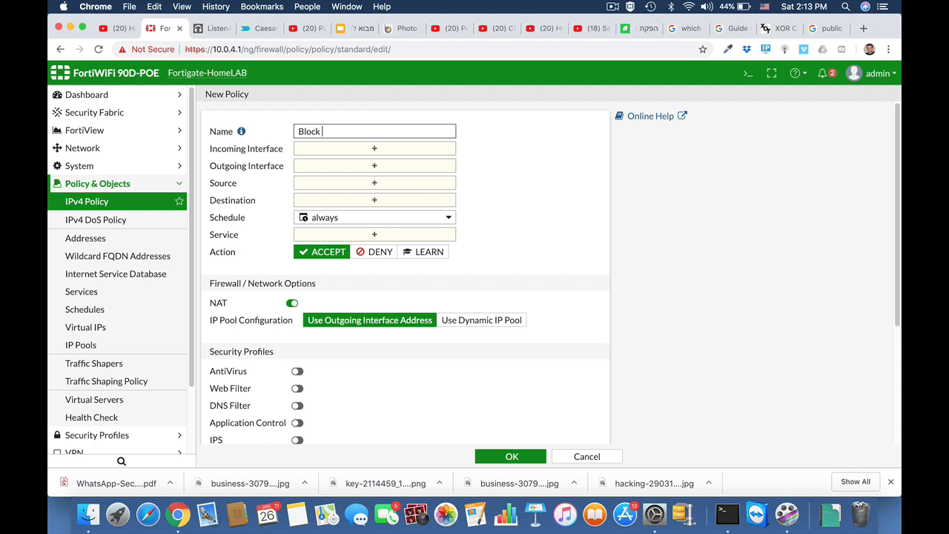
type(" traffic_syria")
left_click(374, 148)
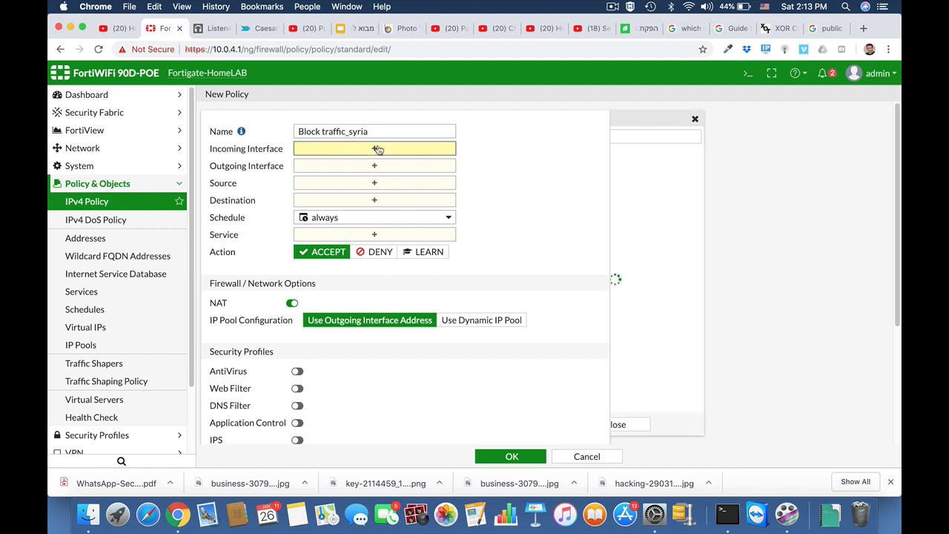
mouse_move(677, 186)
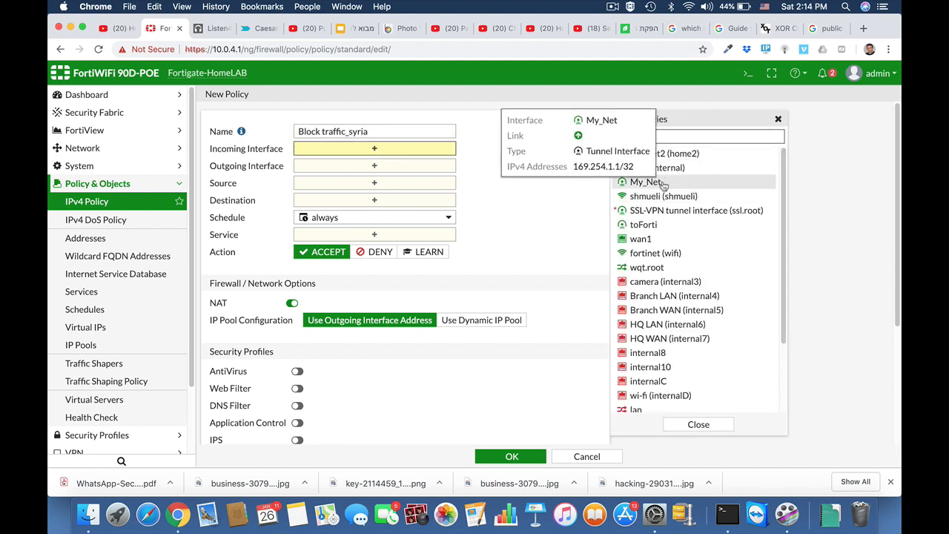
mouse_move(643, 241)
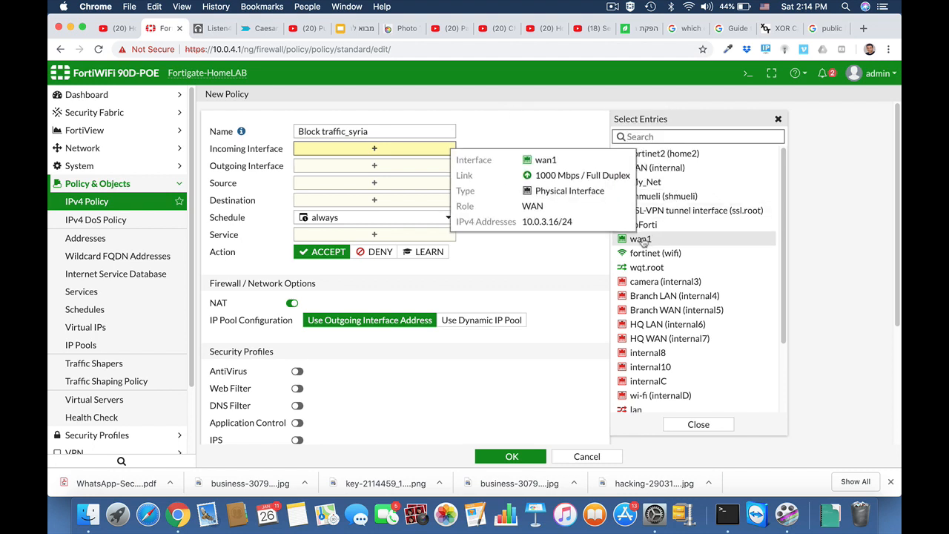
left_click(641, 240)
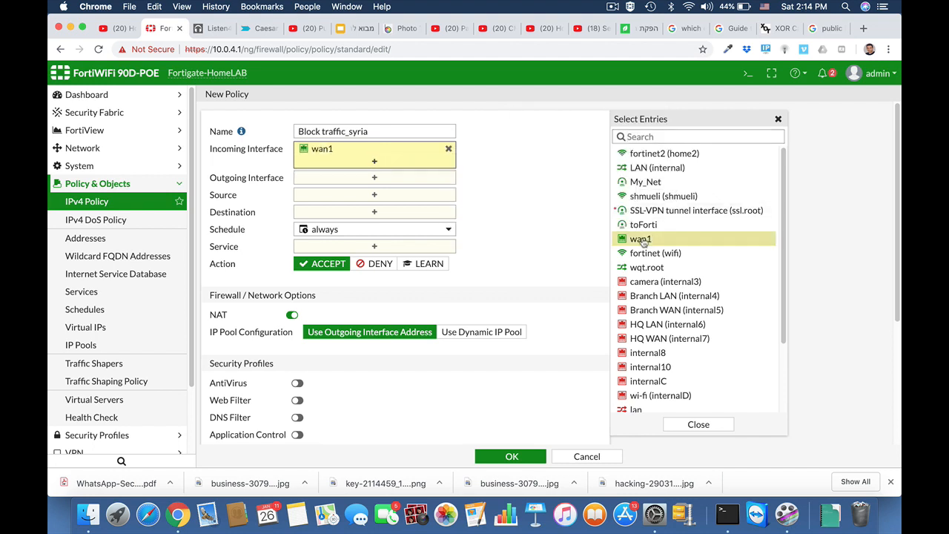
left_click(402, 177)
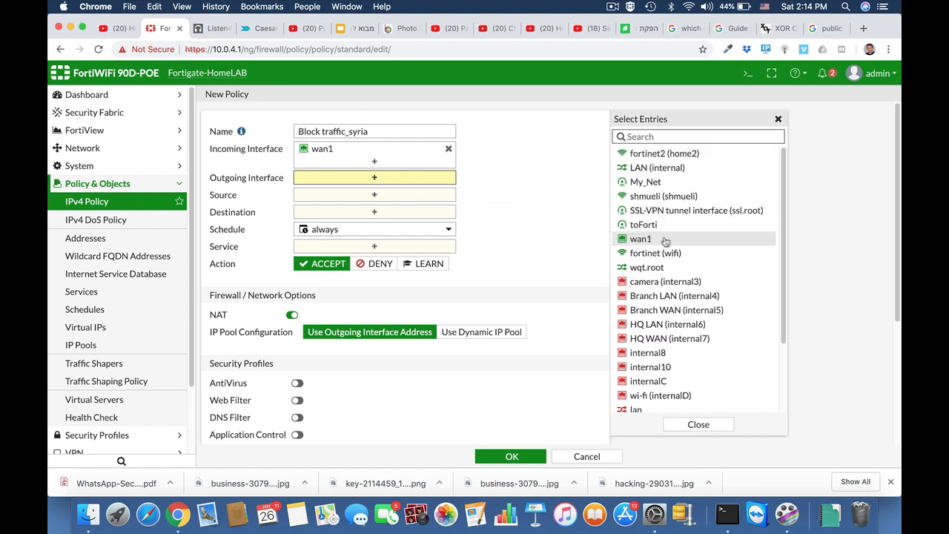
left_click(625, 168)
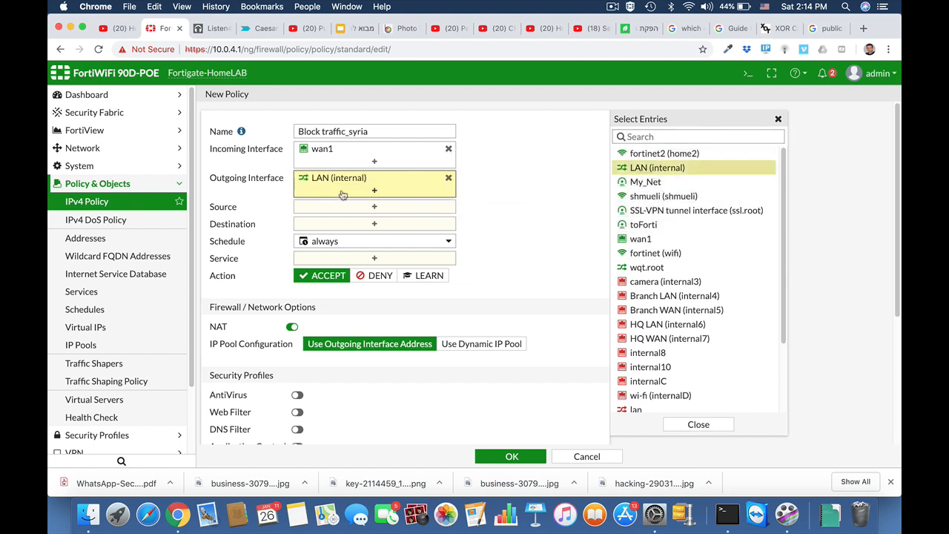
Set source syria, destination all and service ALL, and save the policy
left_click(369, 208)
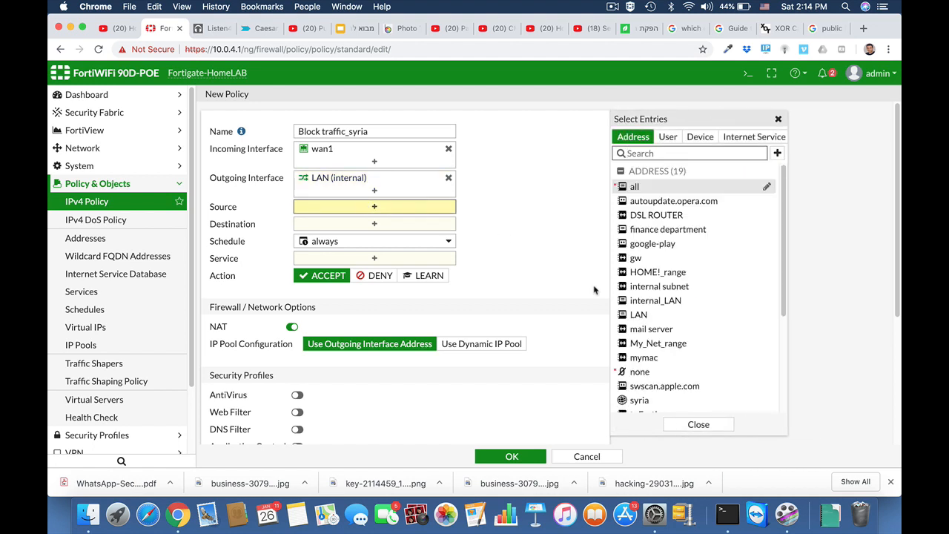
left_click(640, 401)
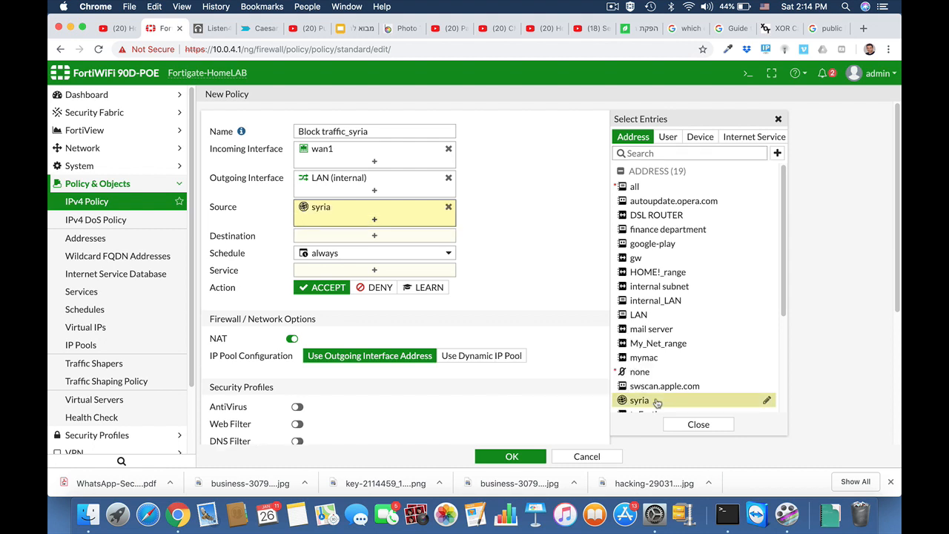
left_click(375, 236)
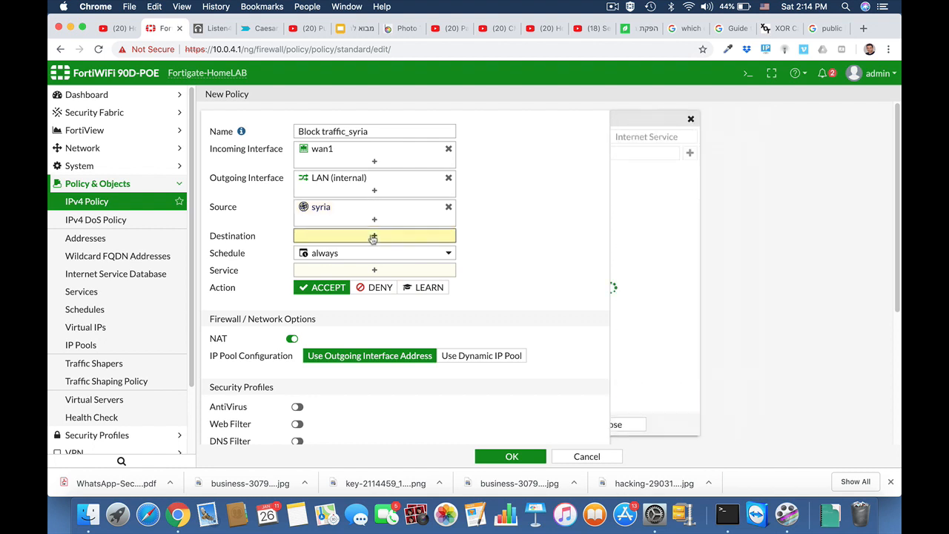
left_click(632, 188)
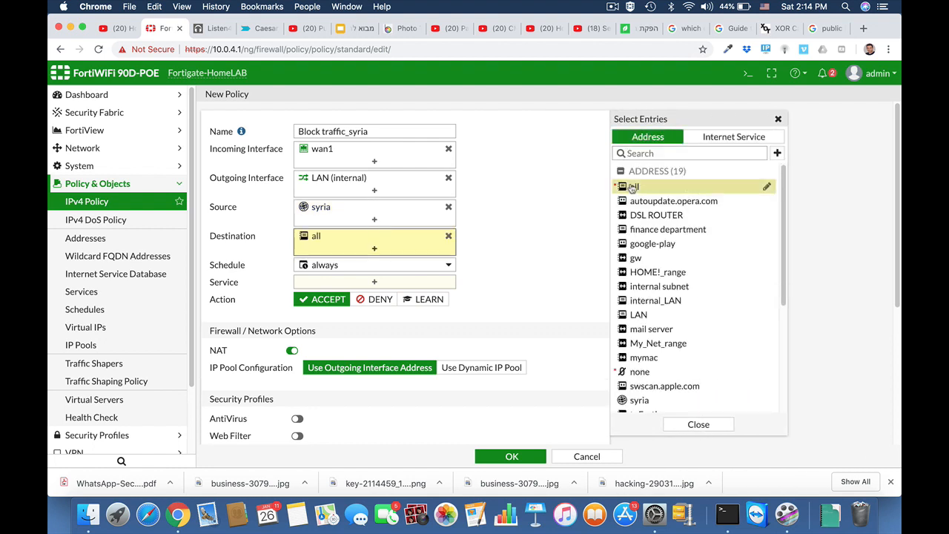
left_click(362, 282)
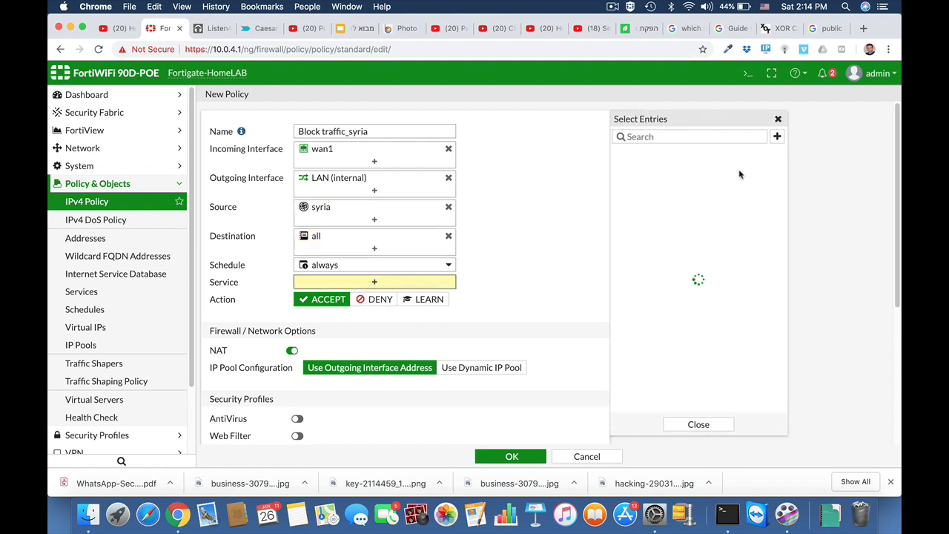
left_click(635, 186)
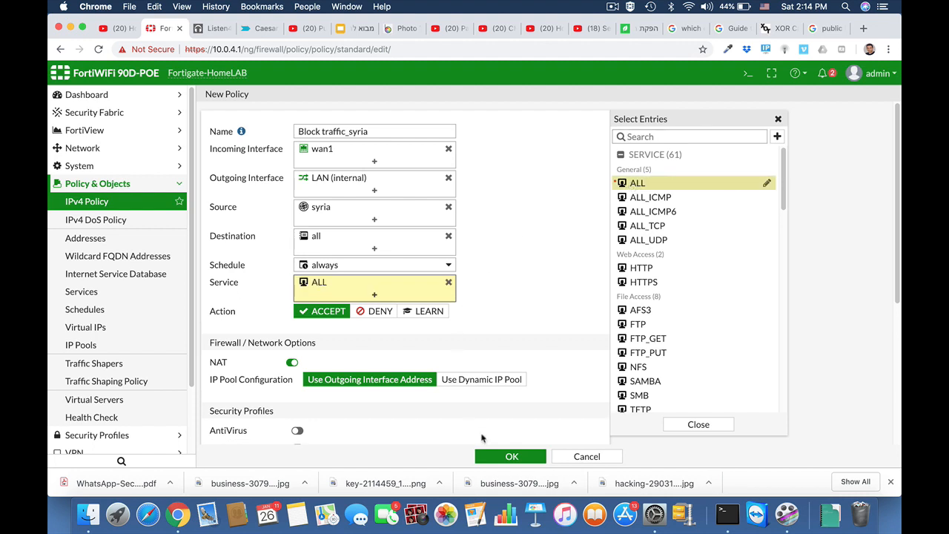
left_click(500, 456)
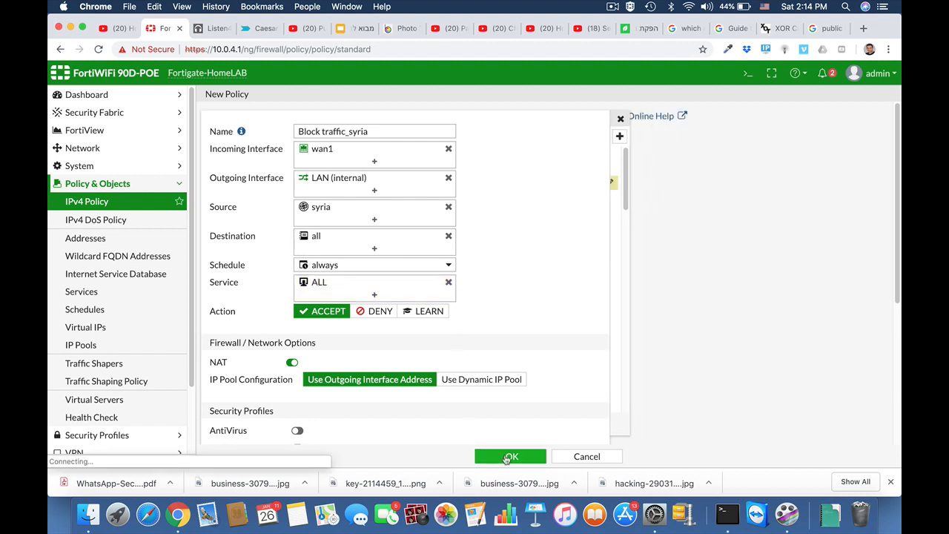
left_click(612, 7)
left_click(617, 33)
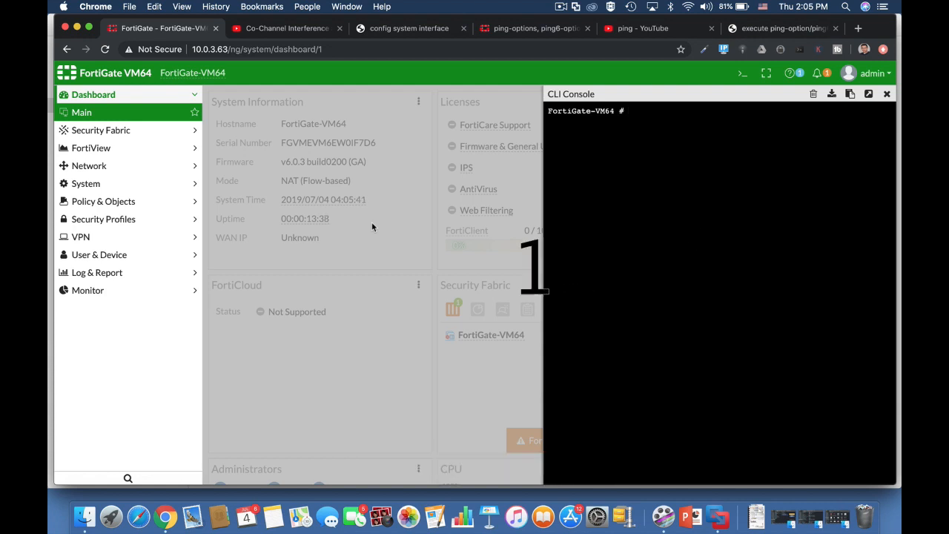
Ping 8.8.8.8 from the CLI console with exe ping
type("exe ")
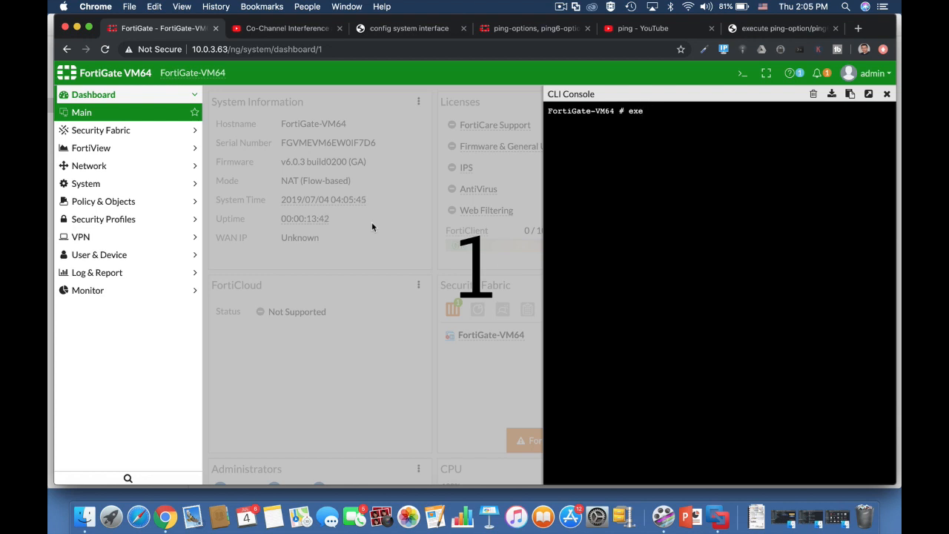
type("ping ")
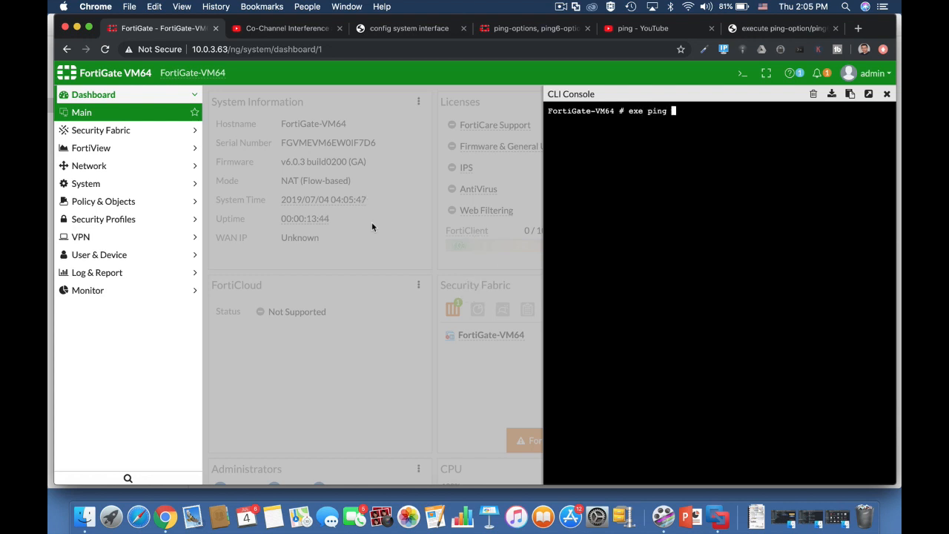
type("8.8.8.8")
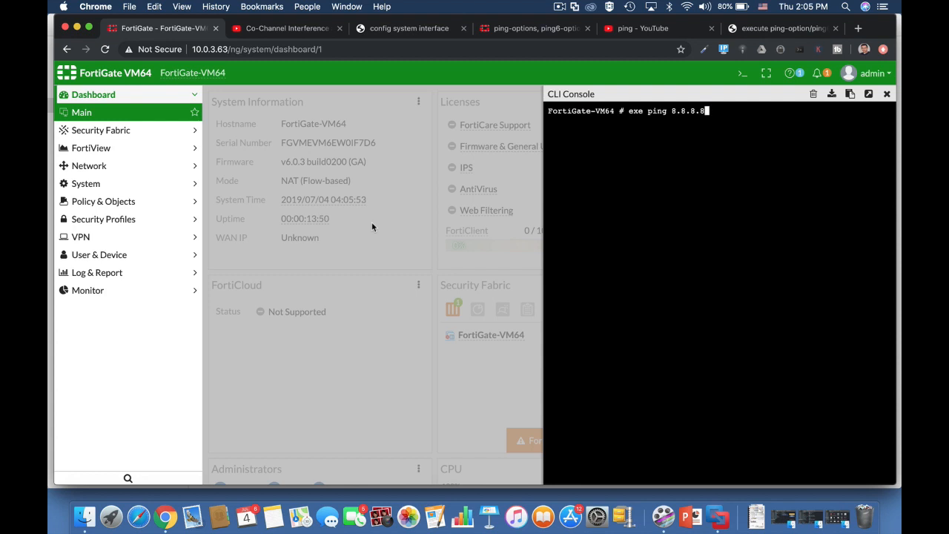
key("Return")
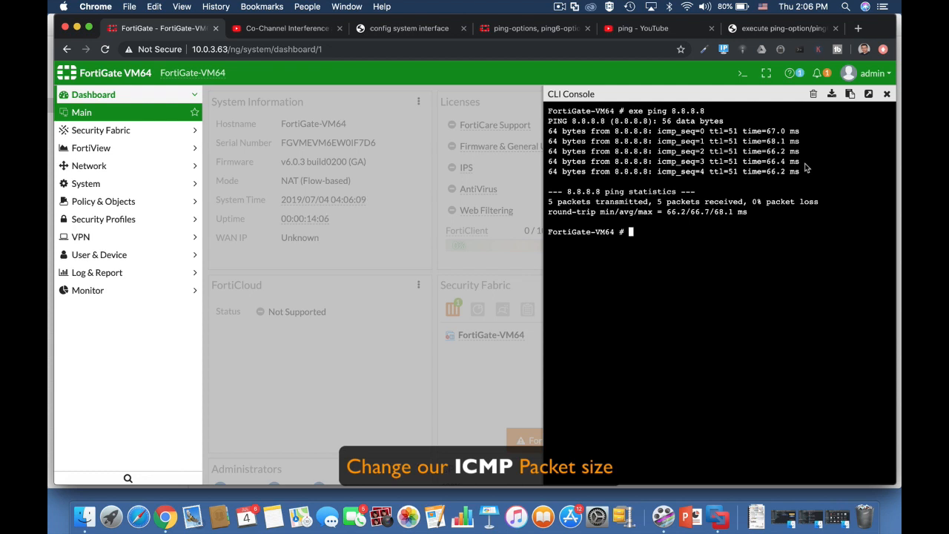
Display the current and default ping settings with exe ping-options view-settings
type("exe ping-options ")
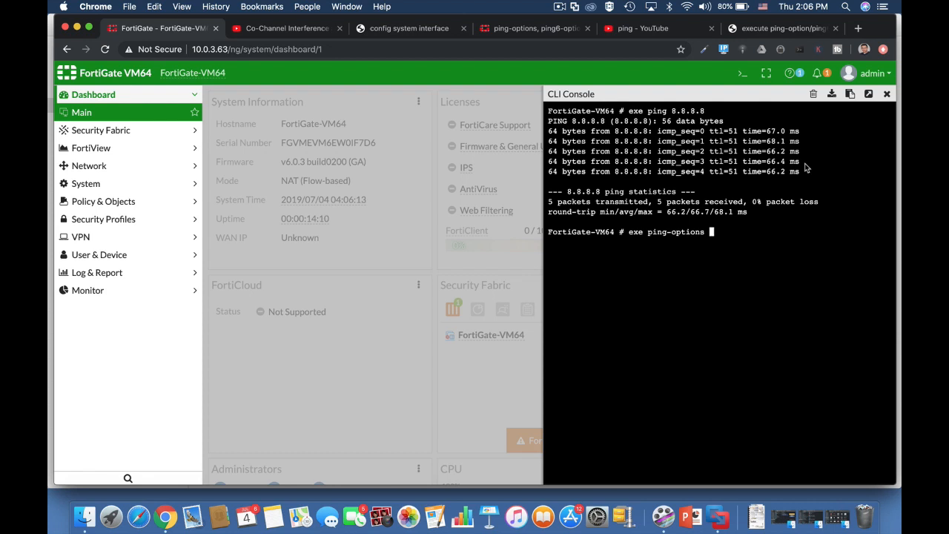
type("view set")
key("BackSpace")
key("BackSpace")
key("BackSpace")
key("BackSpace")
key("Tab")
key("Return")
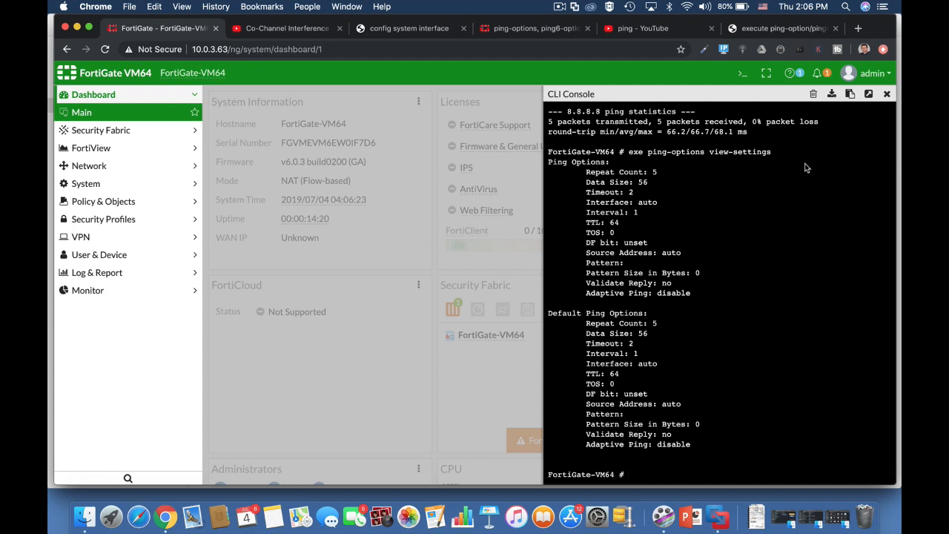
key("Return")
key("Return")
key("Return")
Set the ping data size to 90 and ping 8.8.8.8
type("e")
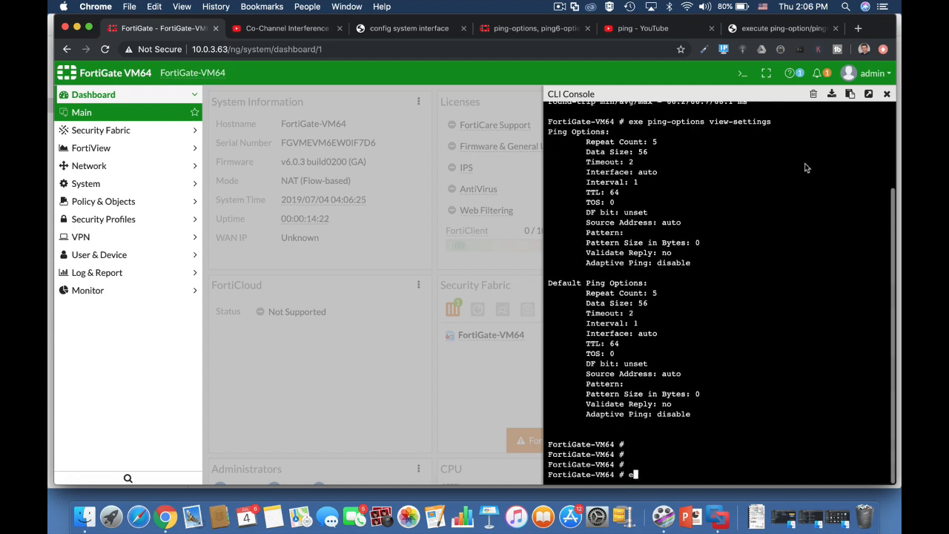
type("xe ping")
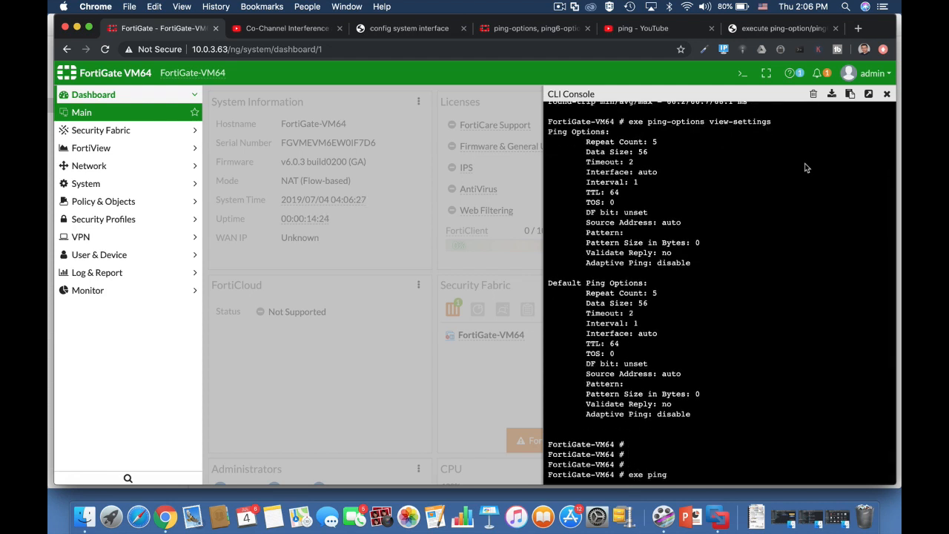
type("-options data-size")
type("90")
key("Return")
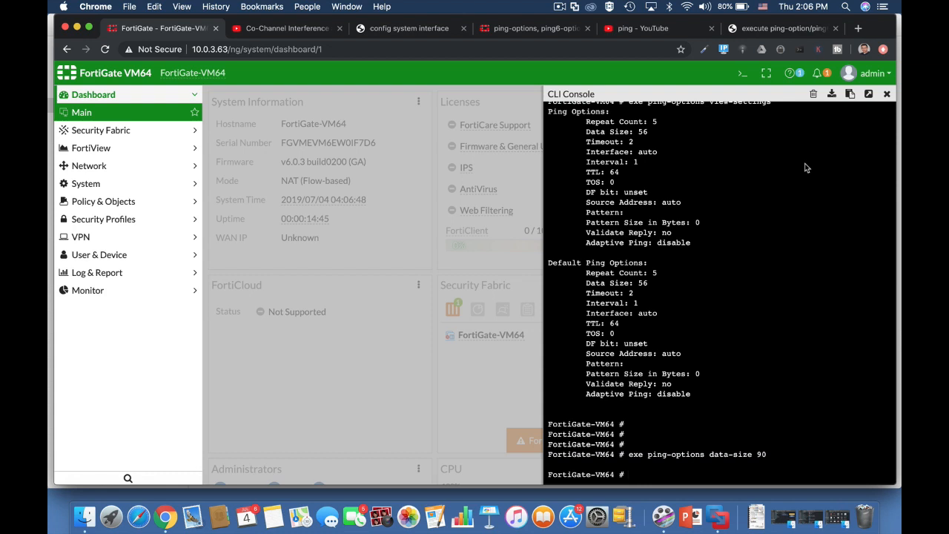
type("exe ping 8.8.8")
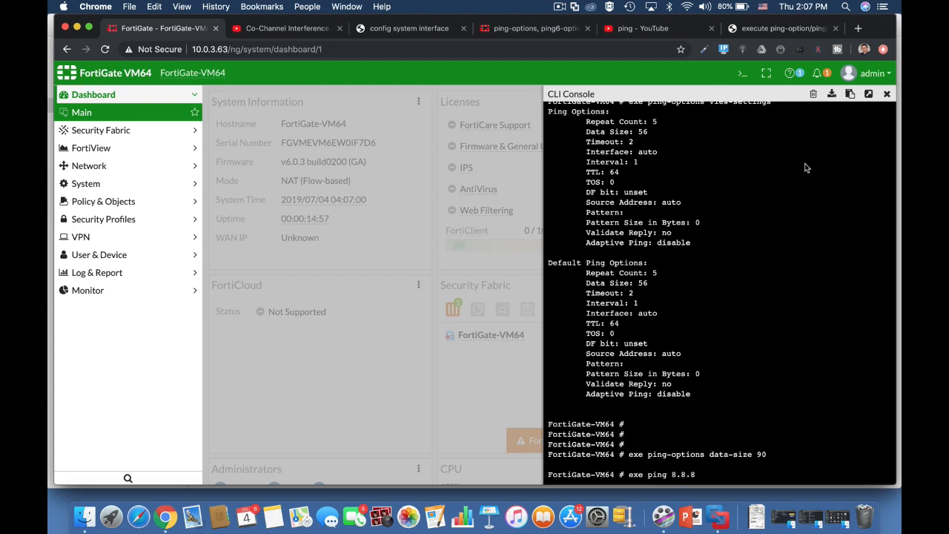
type(".8")
key("Return")
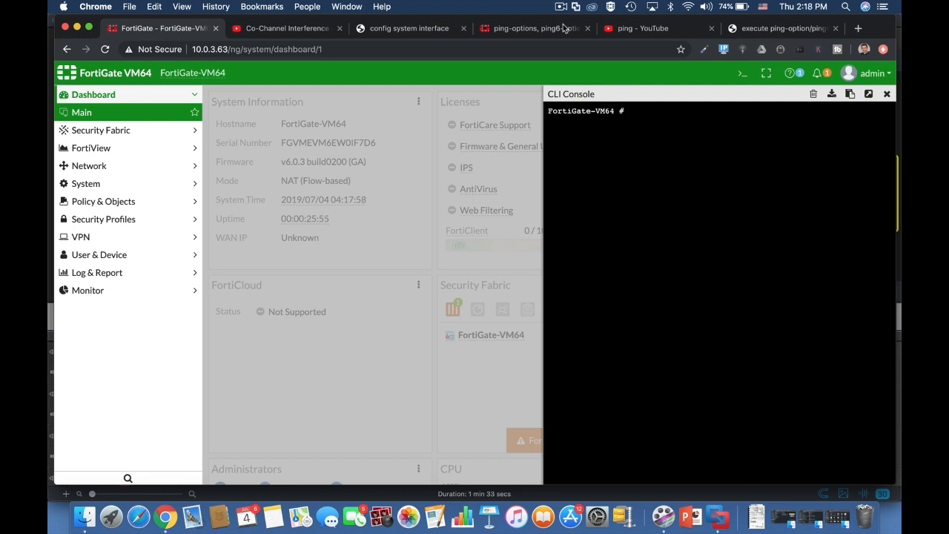
Set the ping repeat count to 15 with exe ping-options repeat-count
type("exe ping")
key("Tab")
type("re")
key("Tab")
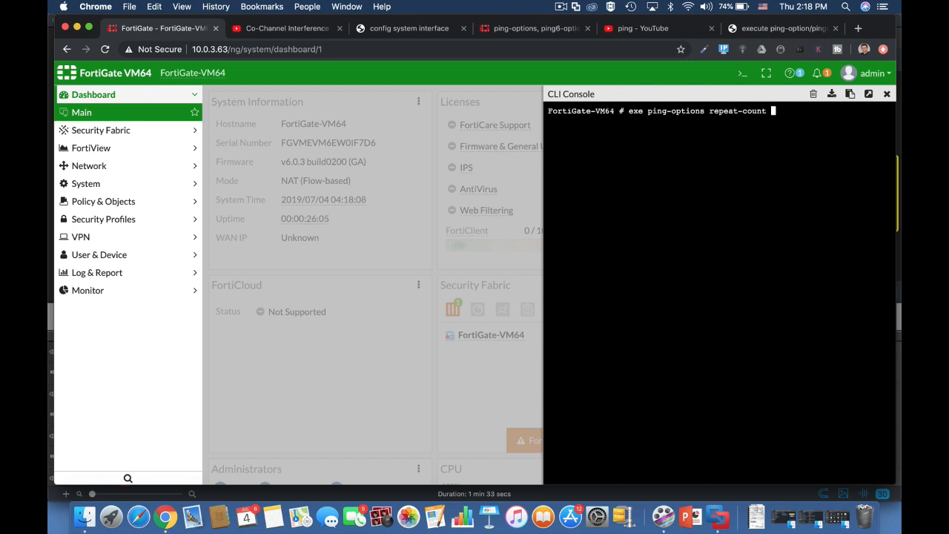
type("15")
key("Return")
Send a 15-packet ping to 8.8.8.8, then clear the console output
type("exe ")
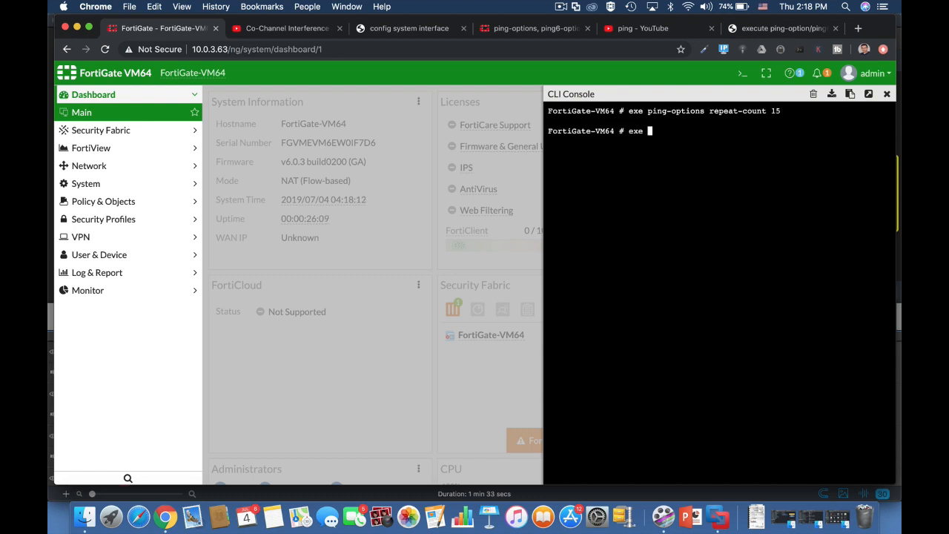
type("ping")
type("8.8.8.8")
key("Return")
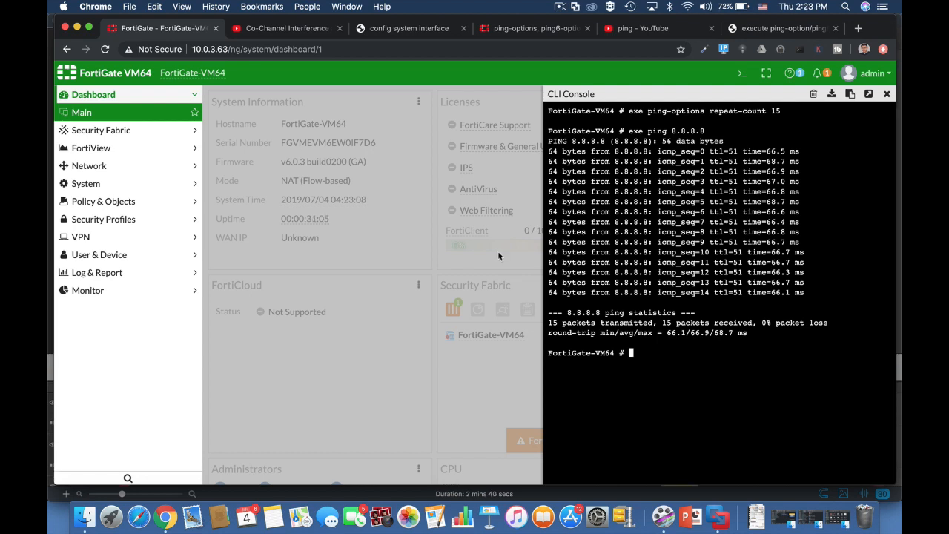
left_click(813, 94)
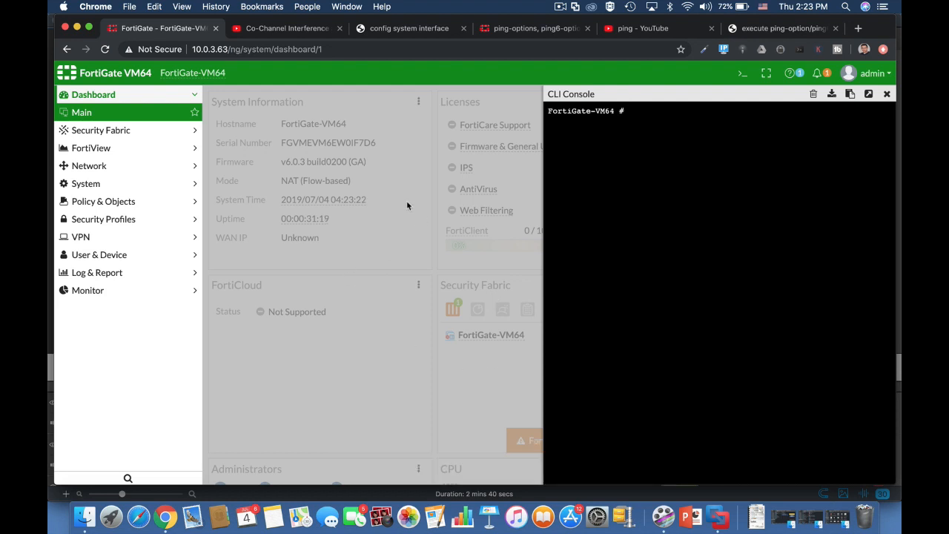
Look up port2's address under Interfaces, then set the CLI ping source to 10.0.4.1
left_click(104, 168)
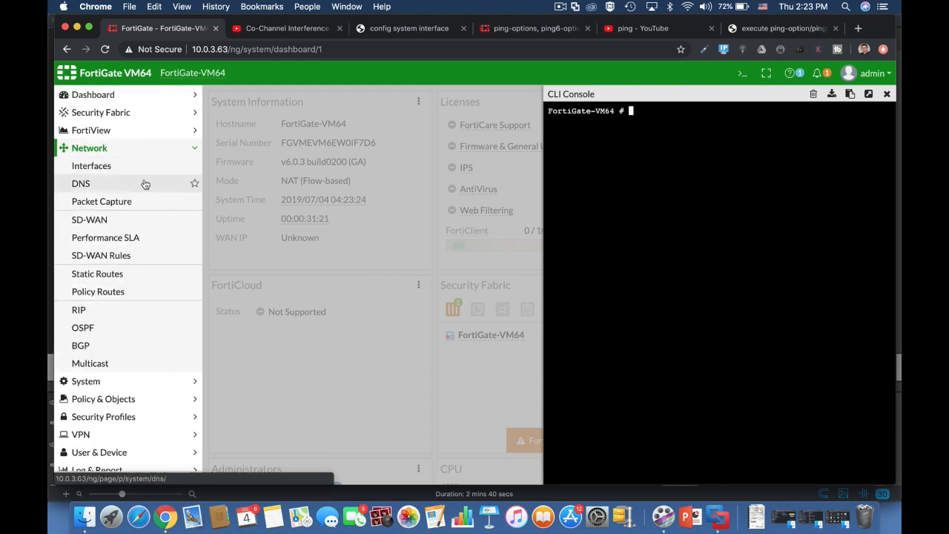
left_click(105, 166)
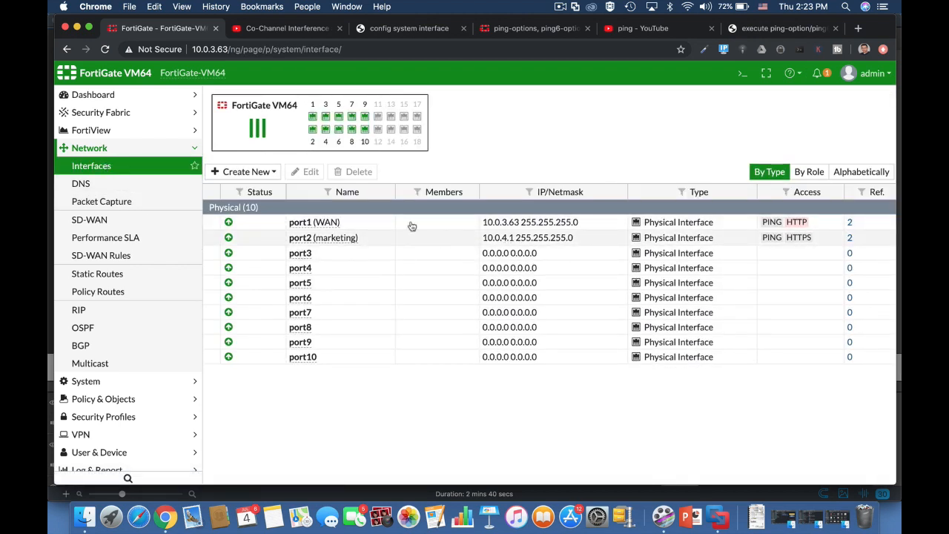
left_click(742, 75)
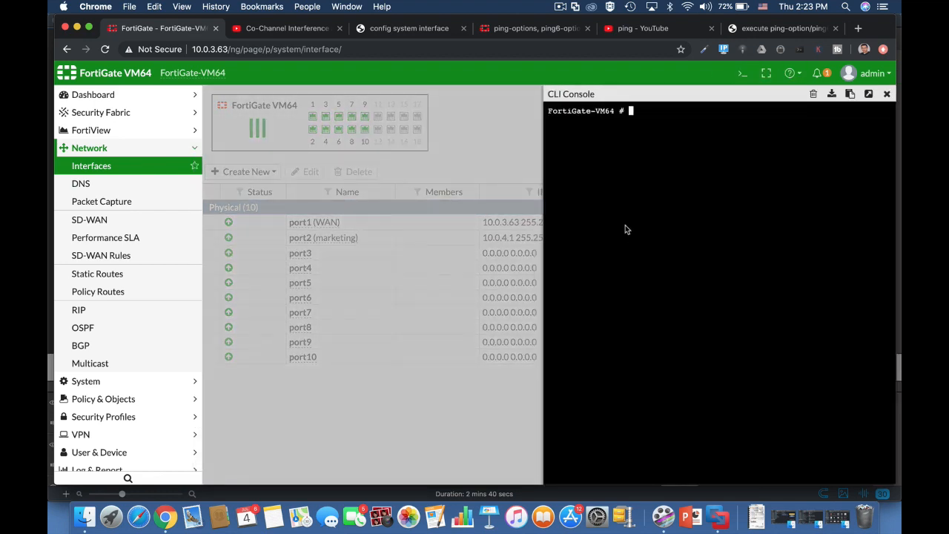
type("exe ping")
key("Tab")
type("source ")
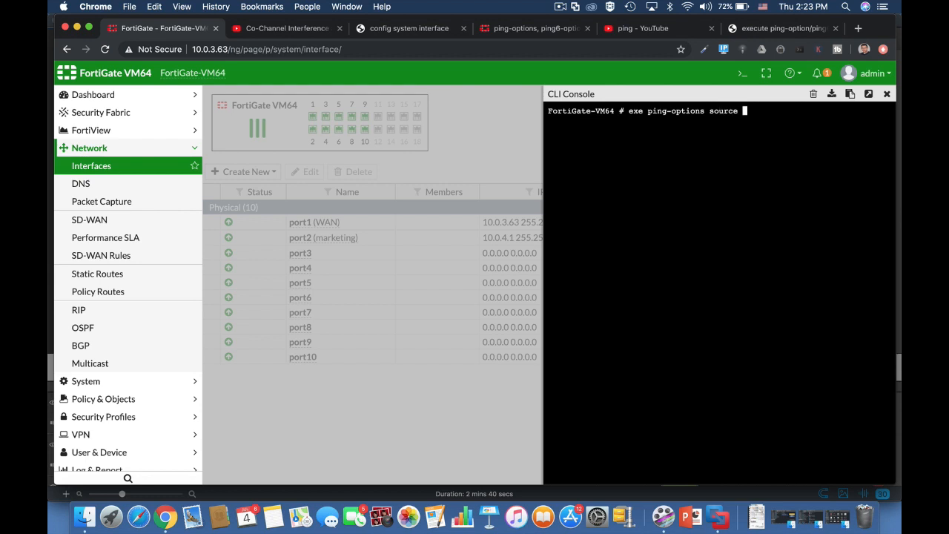
type("10.0.4.1")
key("Return")
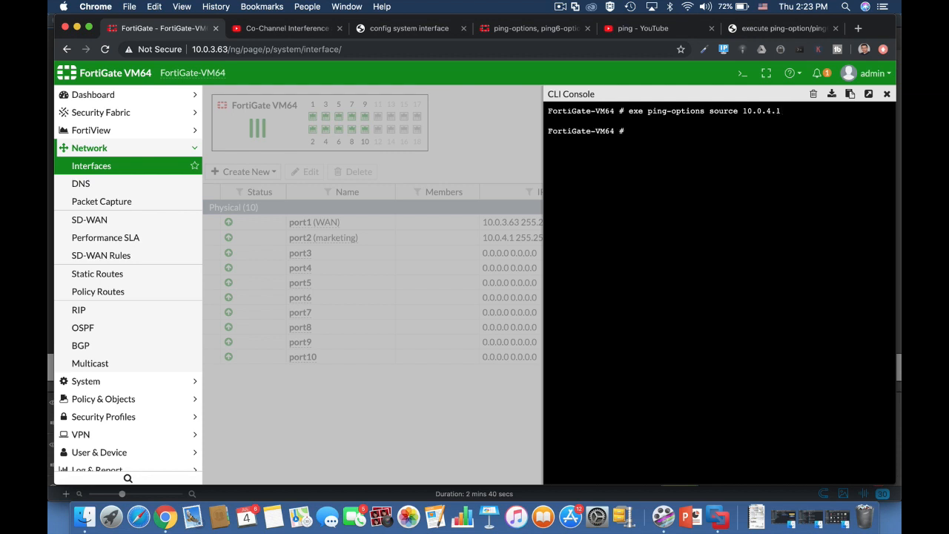
type("exe ping")
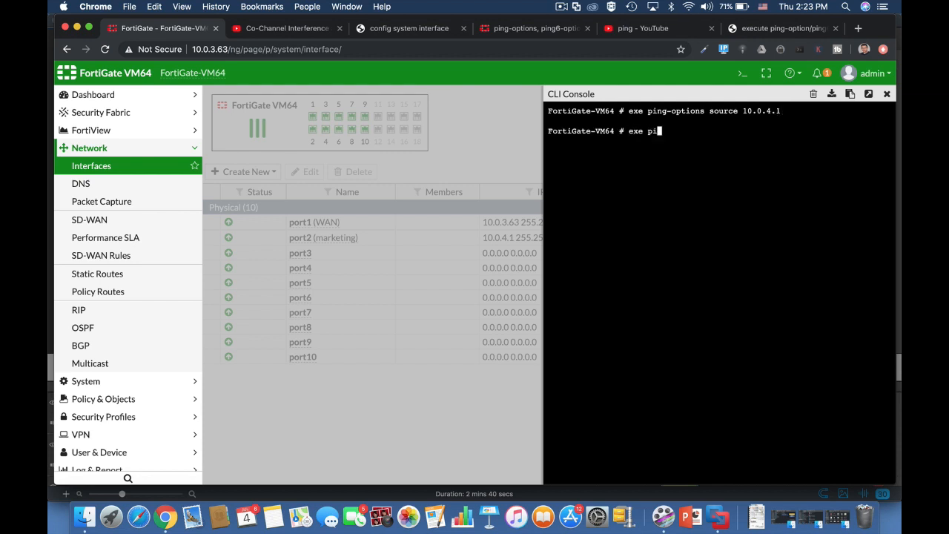
type(" 8.8.8.")
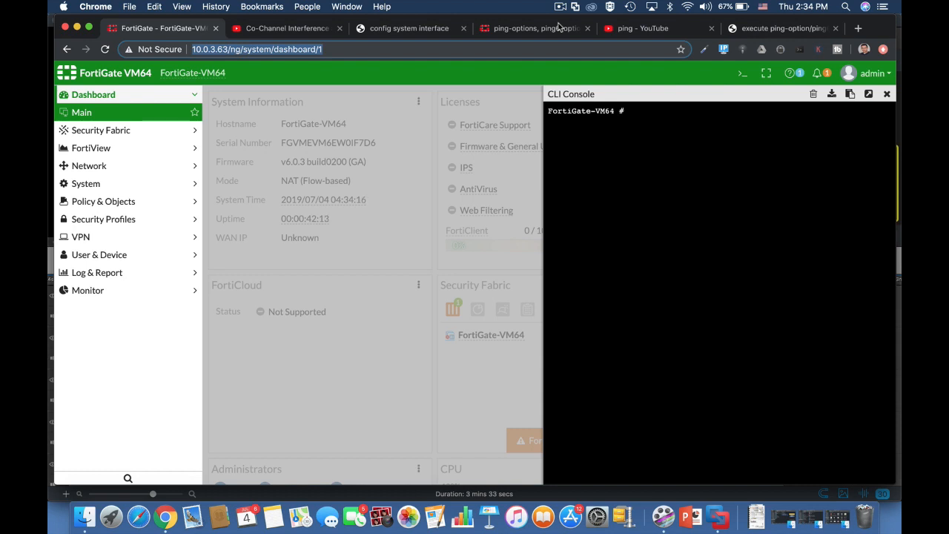
Run 'exe ping-options ttl 220' in the CLI console
type("exe")
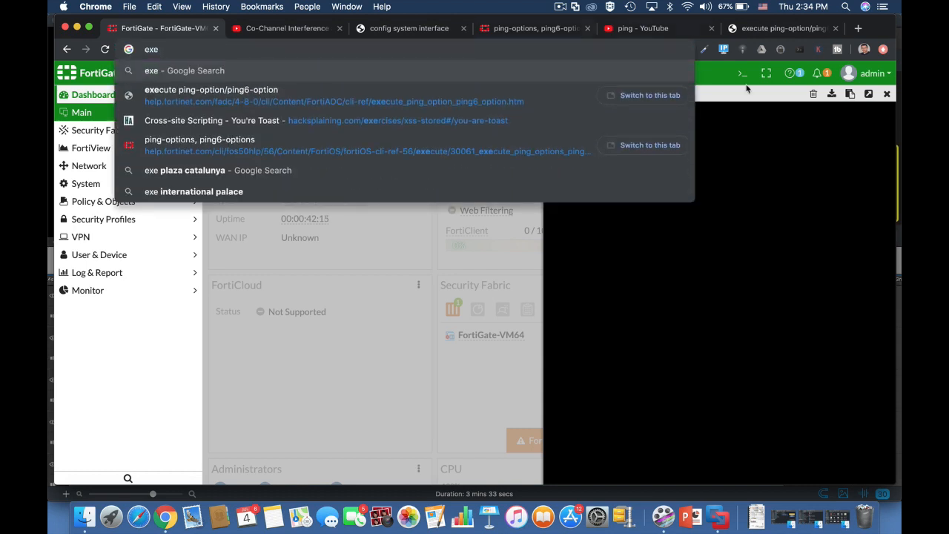
left_click(747, 162)
type("e")
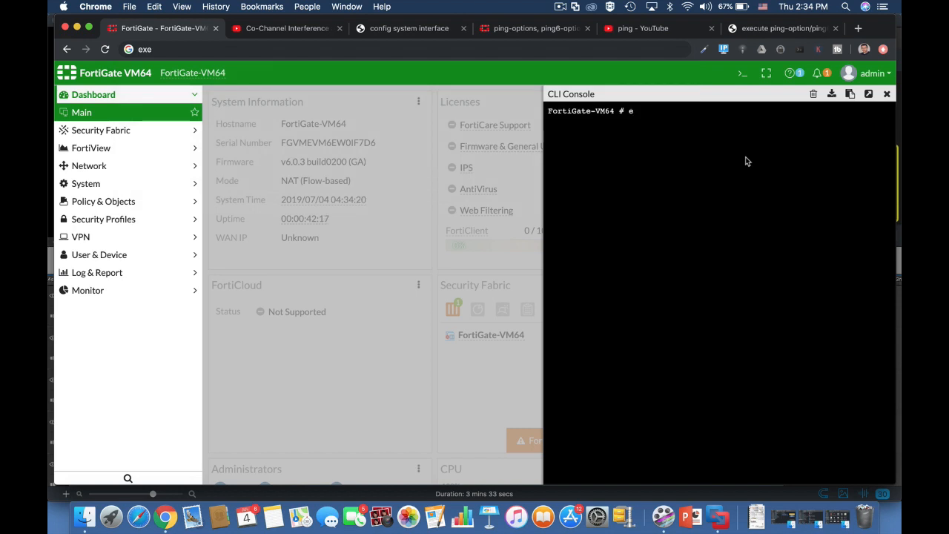
type("xe ping")
key("Tab")
type("ttl")
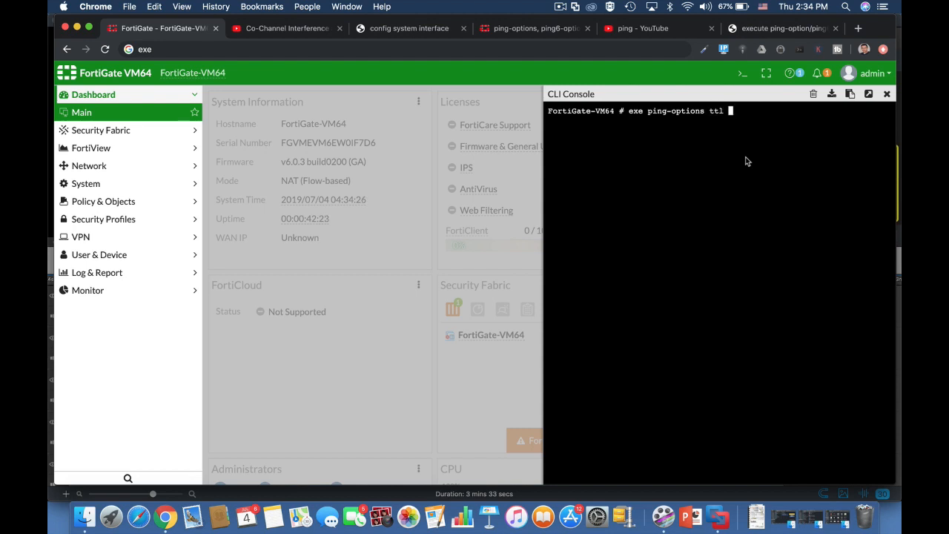
type(" 220")
key("Return")
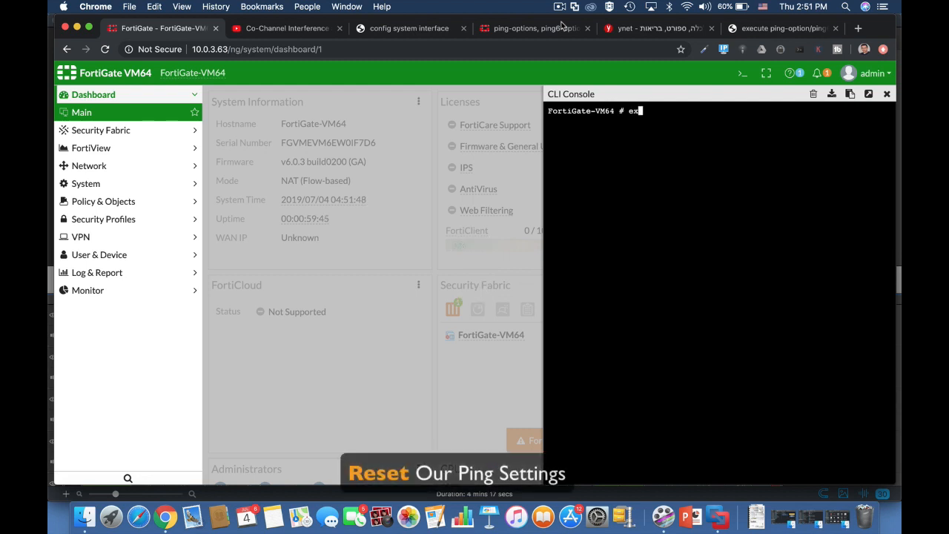
Set the ping options repeat-count to 8 and data-size to 80
type("xe ping")
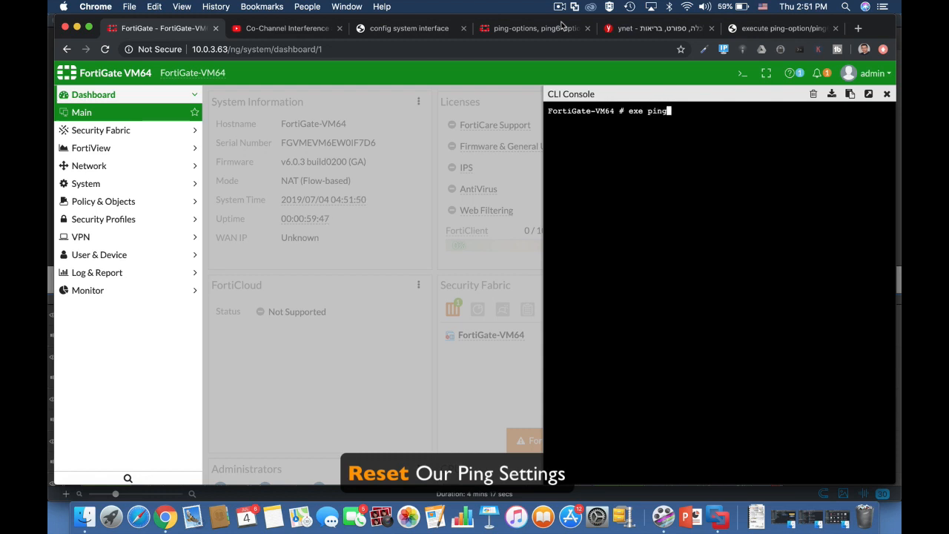
key("Tab")
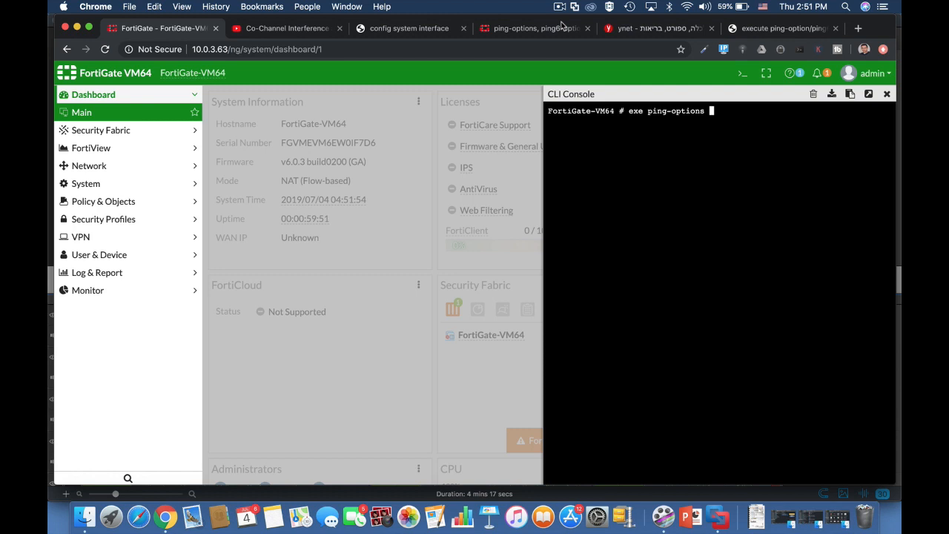
type("r")
key("Tab")
key("Return")
key("Up")
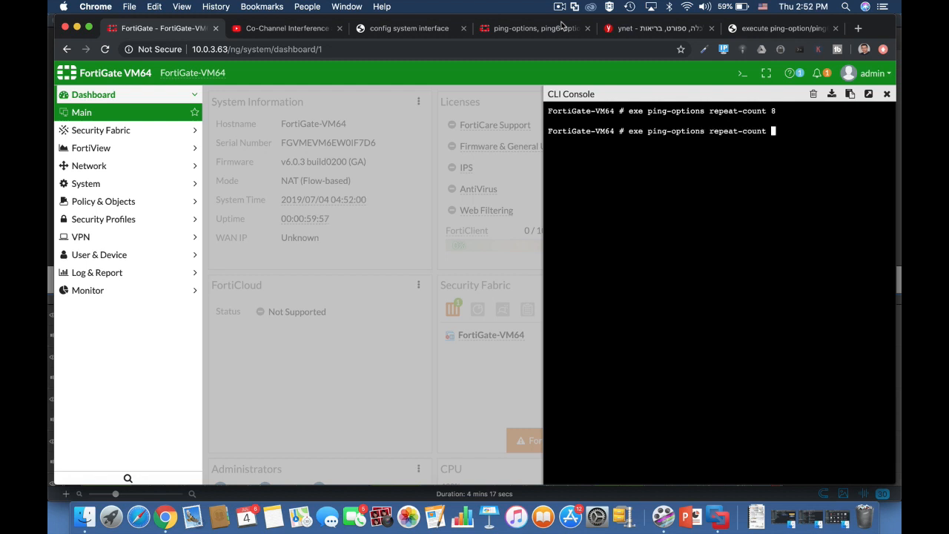
key("BackSpace")
key("BackSpace")
key("BackSpace")
key("BackSpace")
key("BackSpace")
key("BackSpace")
key("BackSpace")
key("BackSpace")
key("BackSpace")
key("BackSpace")
key("BackSpace")
key("BackSpace")
type("d")
key("Tab")
type("8")
key("Return")
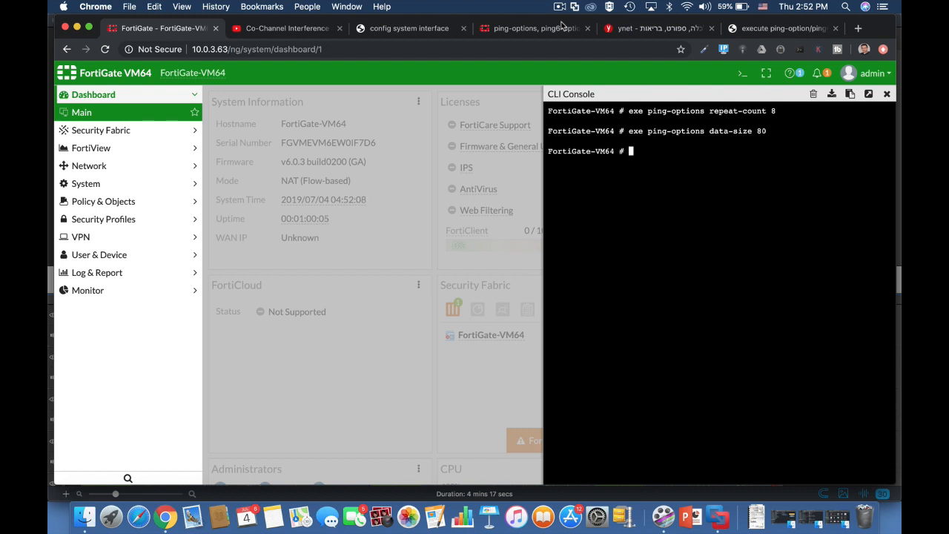
Set the ping source to 10.0.4.1 and list the current ping settings with view-settings
type("exe ping")
key("Tab")
type("source 10")
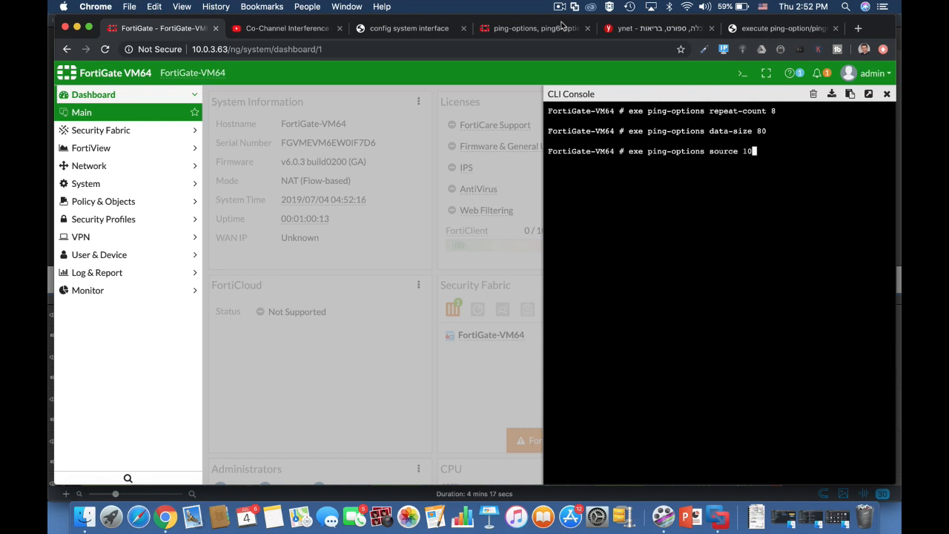
type(".0.4.1")
key("Return")
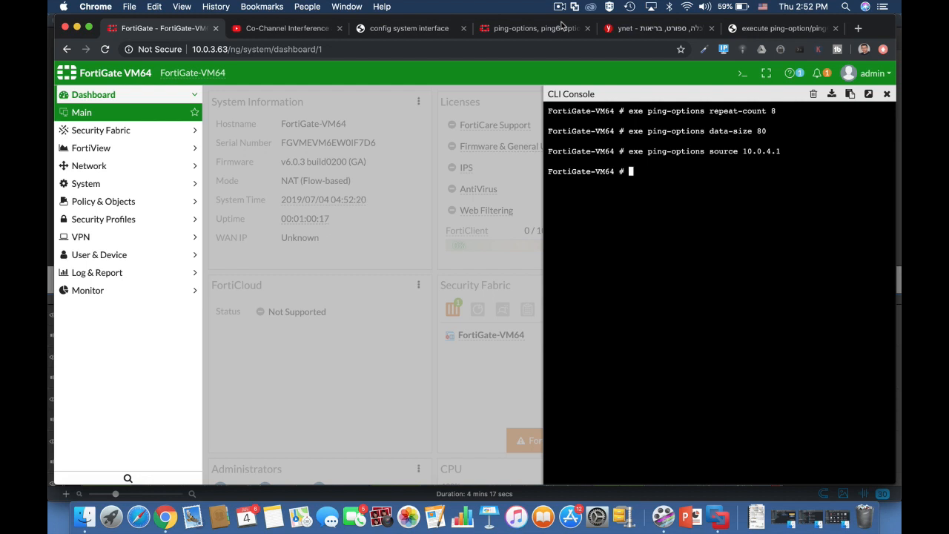
key("Up")
key("BackSpace")
key("BackSpace")
key("BackSpace")
key("BackSpace")
key("BackSpace")
key("BackSpace")
key("BackSpace")
key("BackSpace")
key("BackSpace")
key("BackSpace")
key("BackSpace")
key("BackSpace")
key("BackSpace")
key("BackSpace")
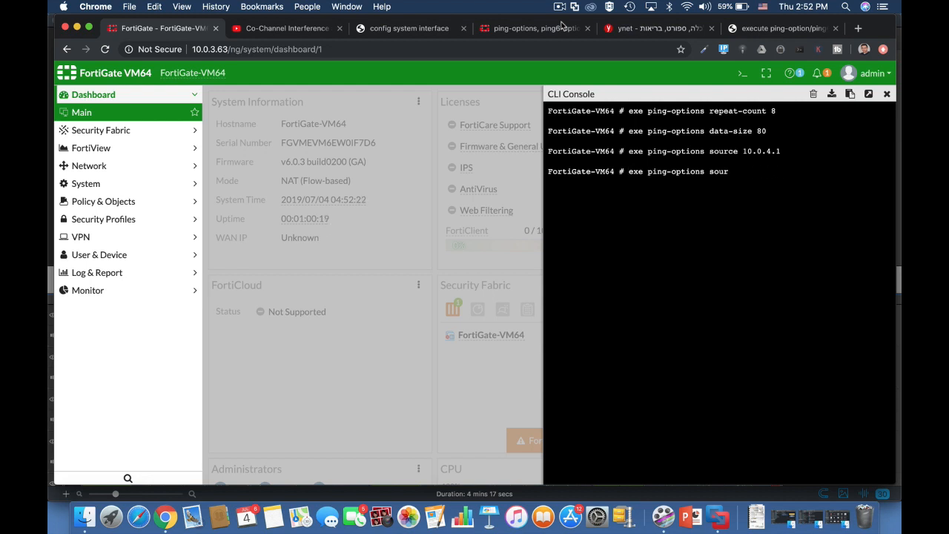
type("view-settings")
key("Return")
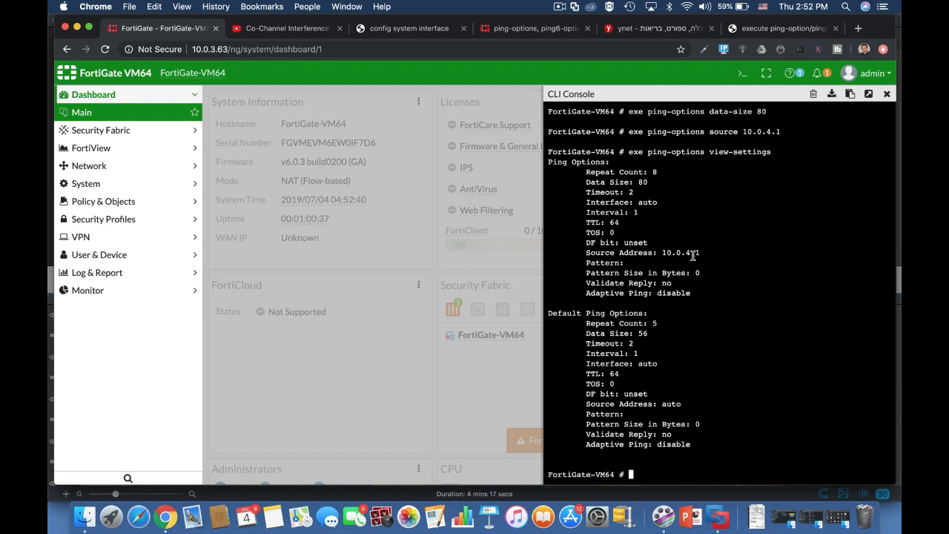
Run 'execute ping-options reset', then view-settings to confirm the defaults
type("execute")
type(" ping-options repeat-count")
key("BackSpace")
key("BackSpace")
key("BackSpace")
key("BackSpace")
key("BackSpace")
key("BackSpace")
key("BackSpace")
key("BackSpace")
key("BackSpace")
key("BackSpace")
type("set")
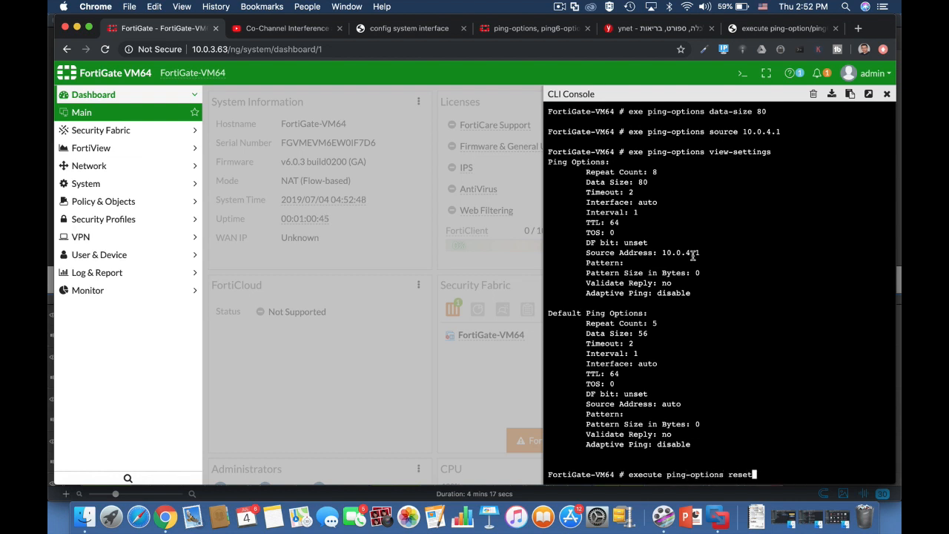
key("Return")
key("Up")
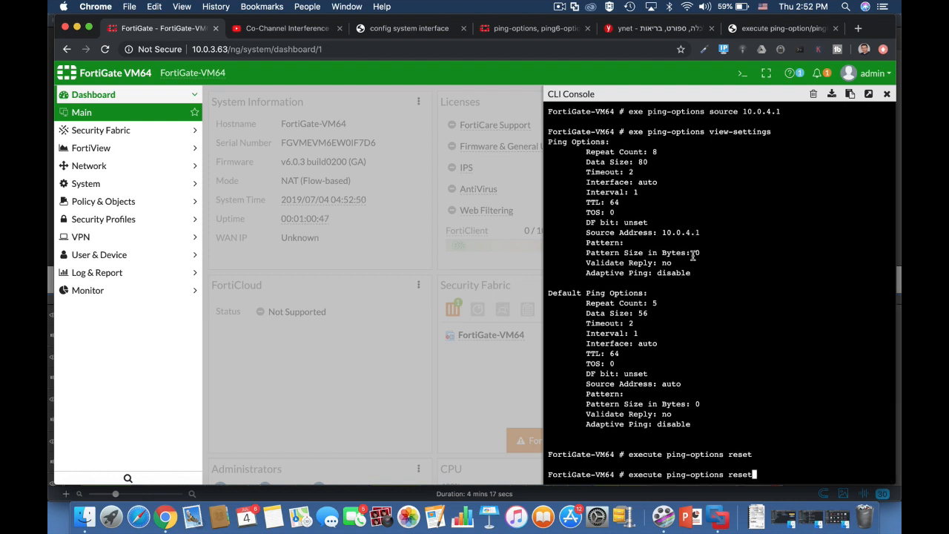
key("BackSpace")
key("BackSpace")
type("vi")
key("Tab")
key("Return")
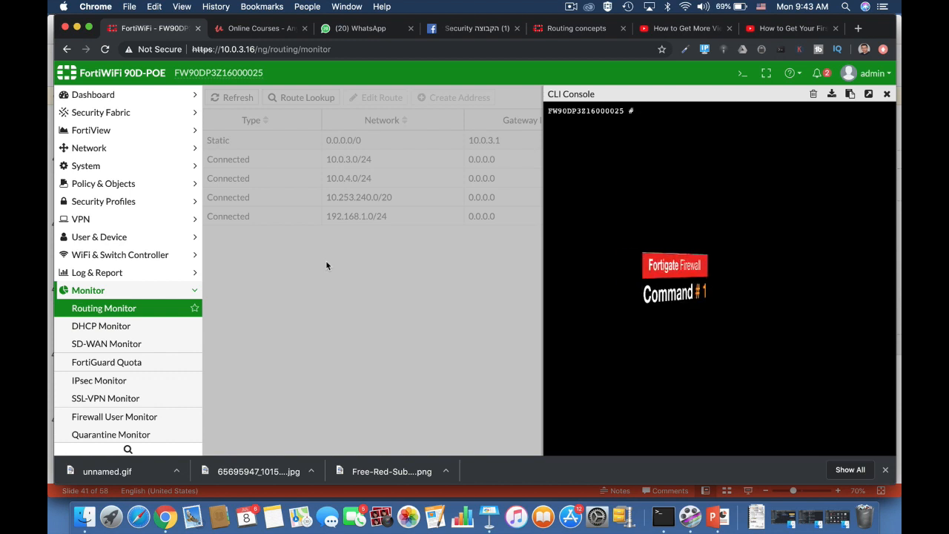
Run 'get router info routing-table database' in the CLI
type("get")
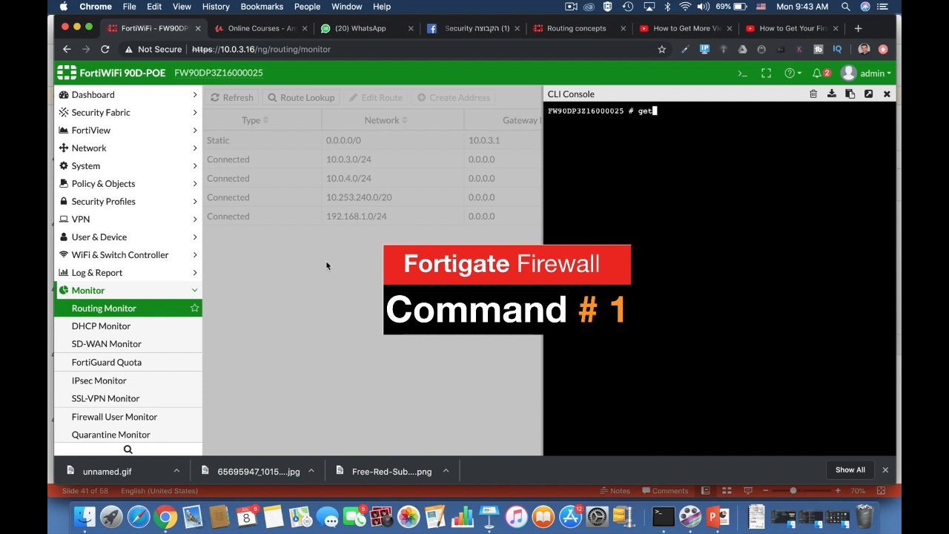
type(" router info routing-table")
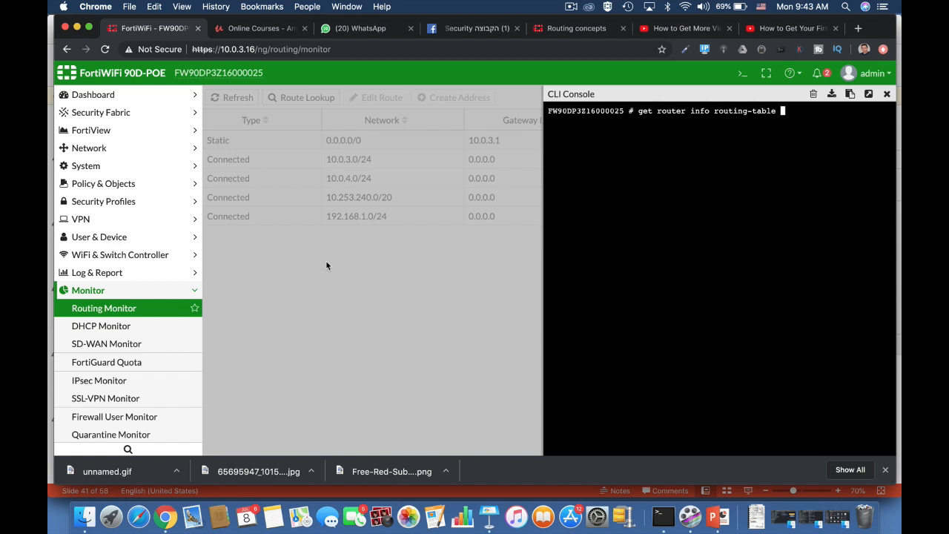
type("database")
key("Return")
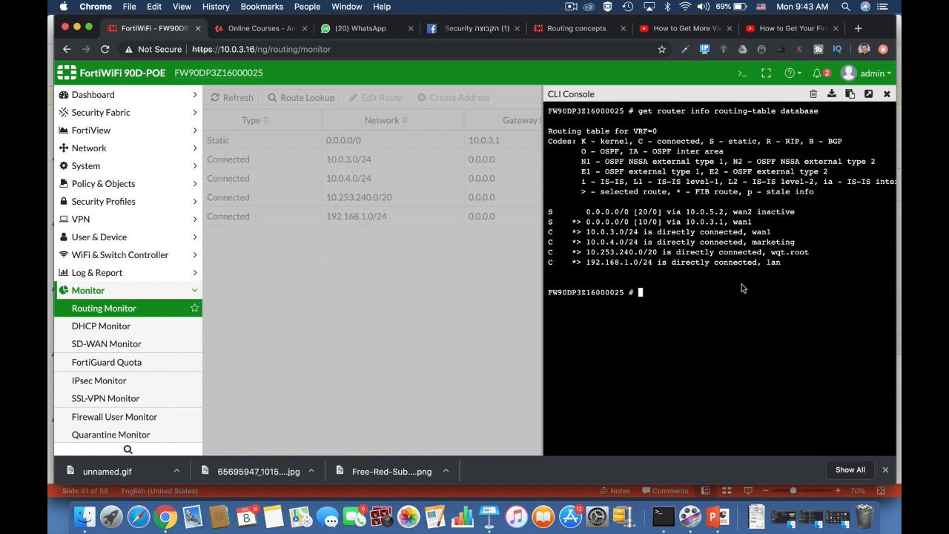
Show the full routing table with 'get router info routing-table all'
key("Up")
key("BackSpace")
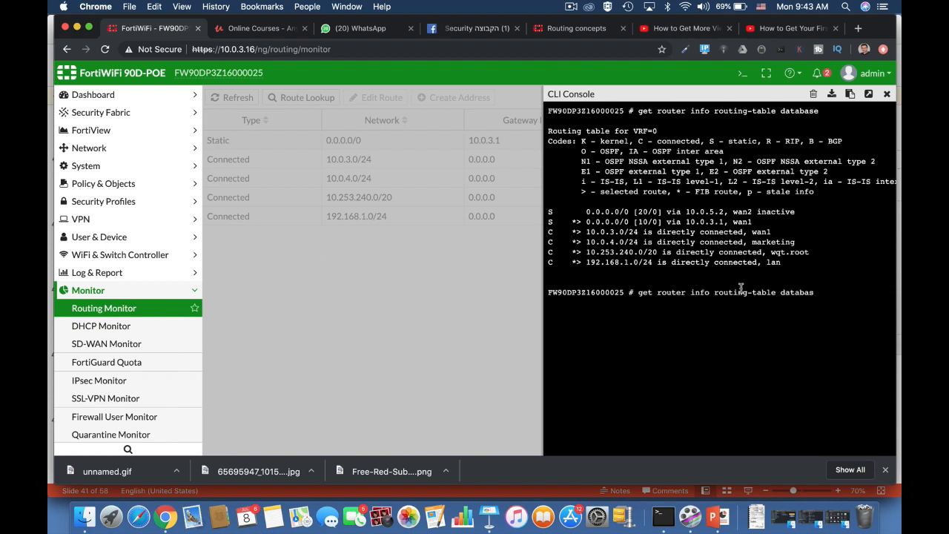
key("BackSpace")
key("BackSpace")
key("BackSpace")
key("BackSpace")
type("all")
key("Return")
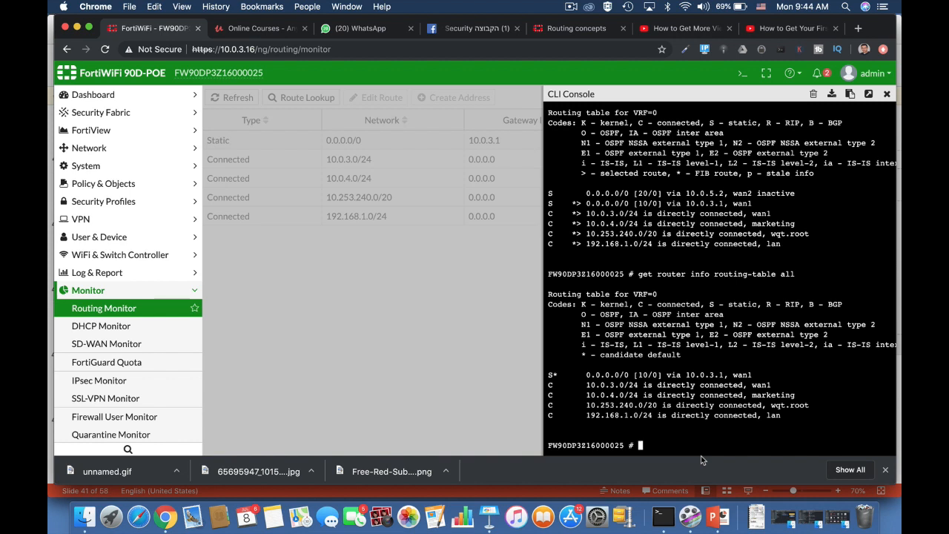
Run 'get router info routing-table details 0.0.0.0' to list both default routes
type("get router info r")
key("Tab")
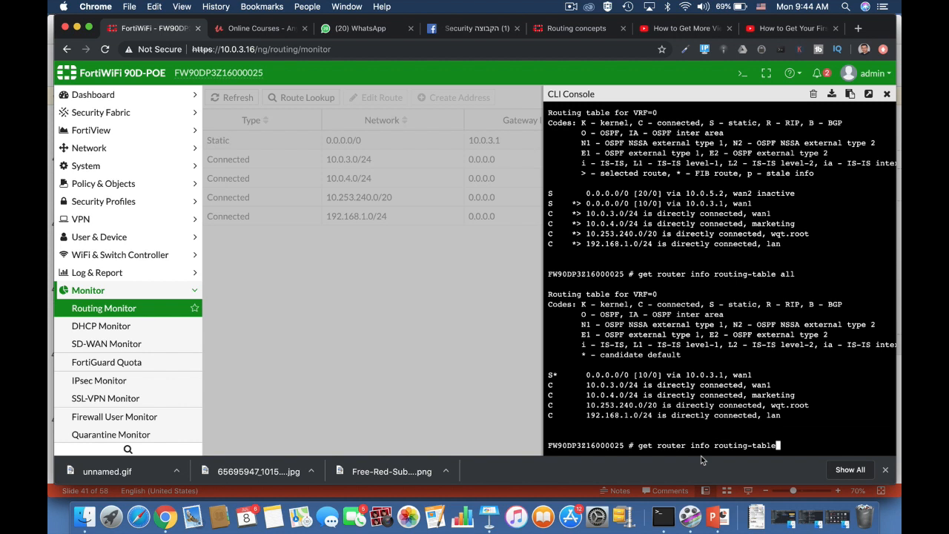
type("de")
key("BackSpace")
key("BackSpace")
type("d")
key("Tab")
type("0.0.0.0")
key("Return")
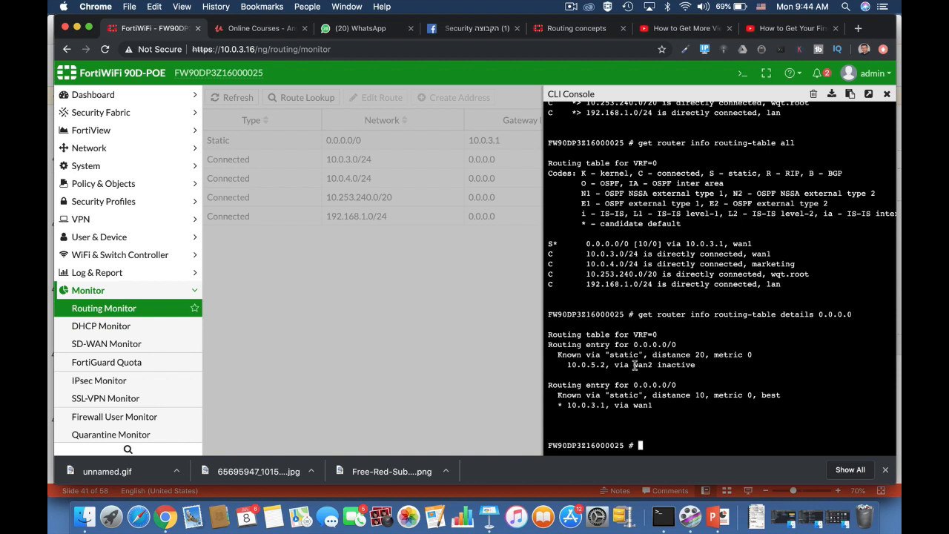
Highlight wan2, gateway 10.0.5.2, and distances 10 and 20 in the routing output
left_click_drag(633, 365, 652, 364)
left_click_drag(567, 365, 605, 364)
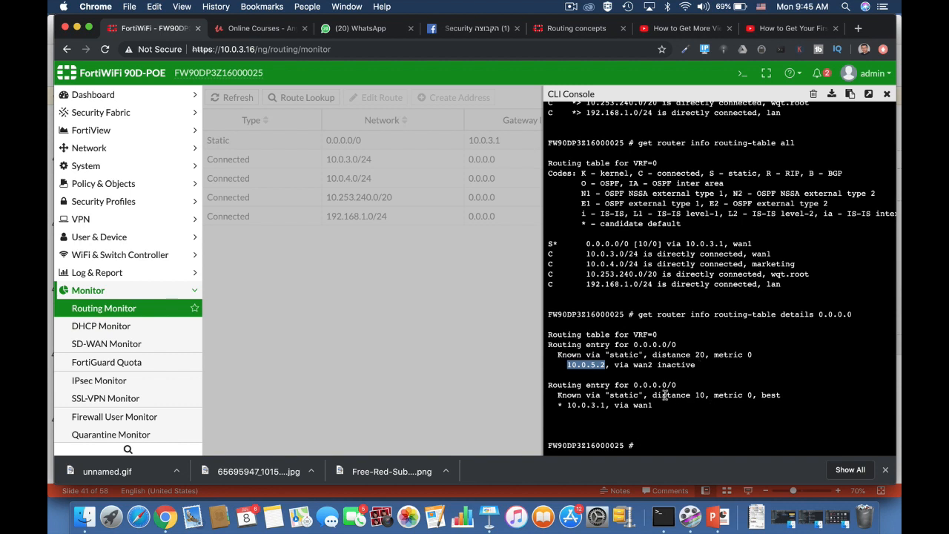
double_click(699, 395)
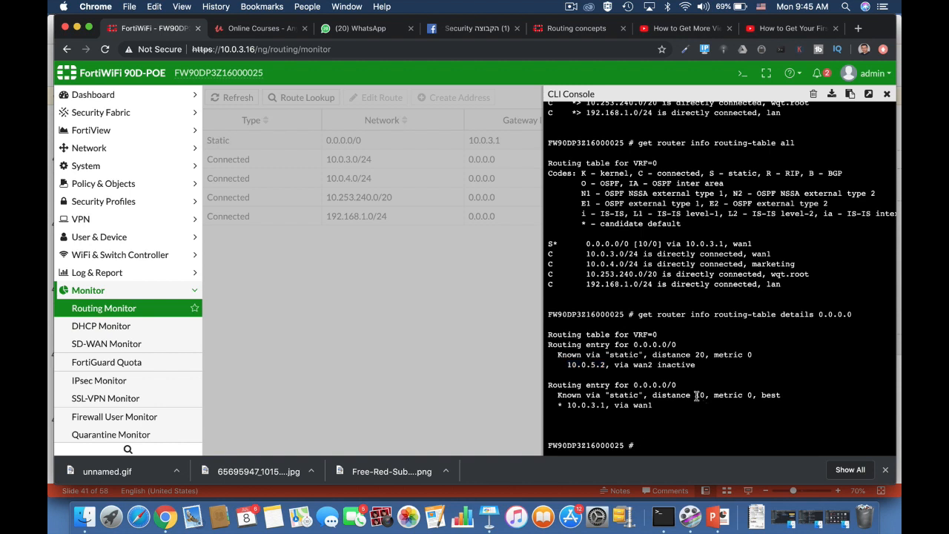
double_click(700, 354)
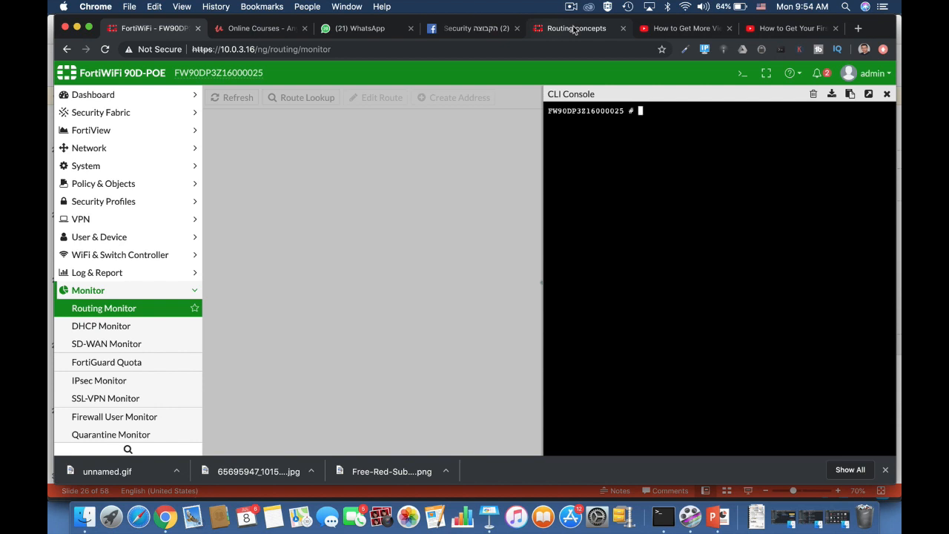
Change the wan2 10.0.5.2 default static route's administrative distance to 10
left_click(122, 153)
left_click(118, 273)
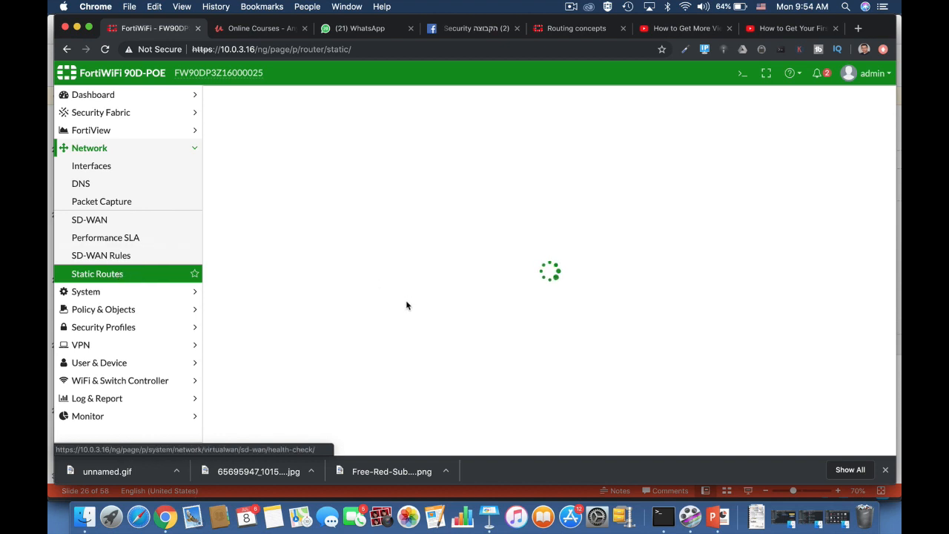
left_click(363, 149)
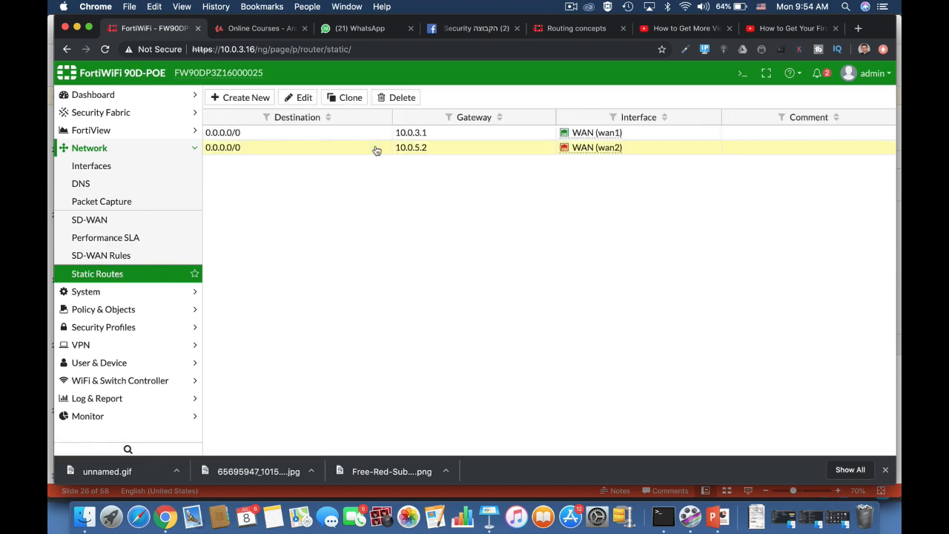
left_click(306, 99)
mouse_move(311, 193)
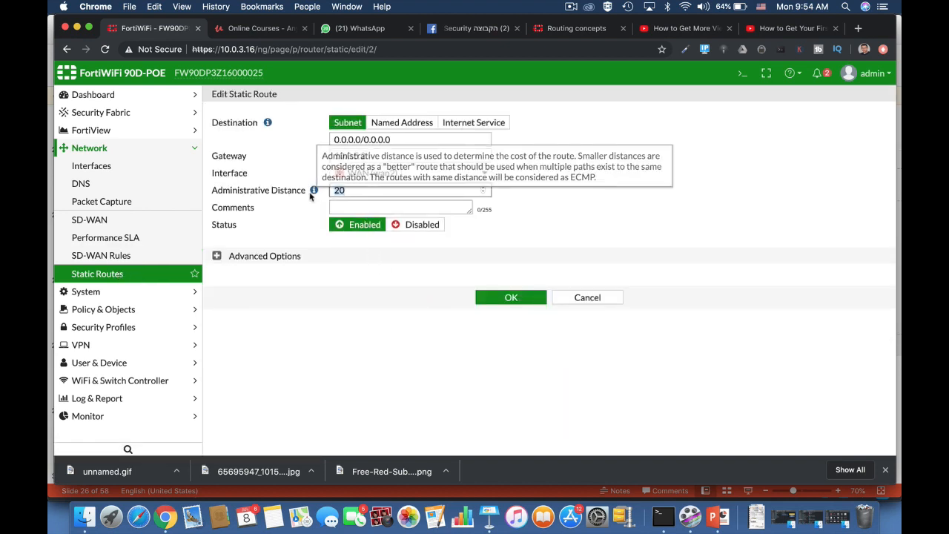
type("10")
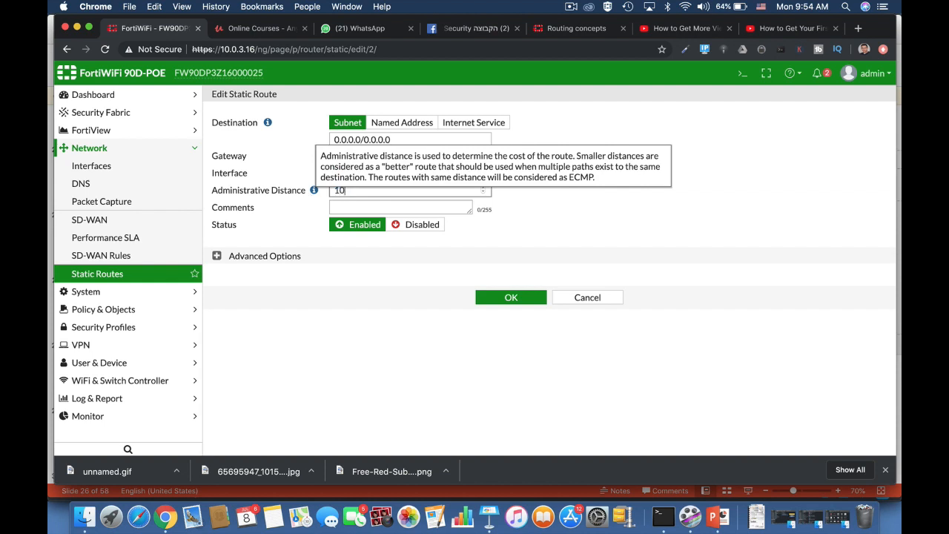
left_click(521, 304)
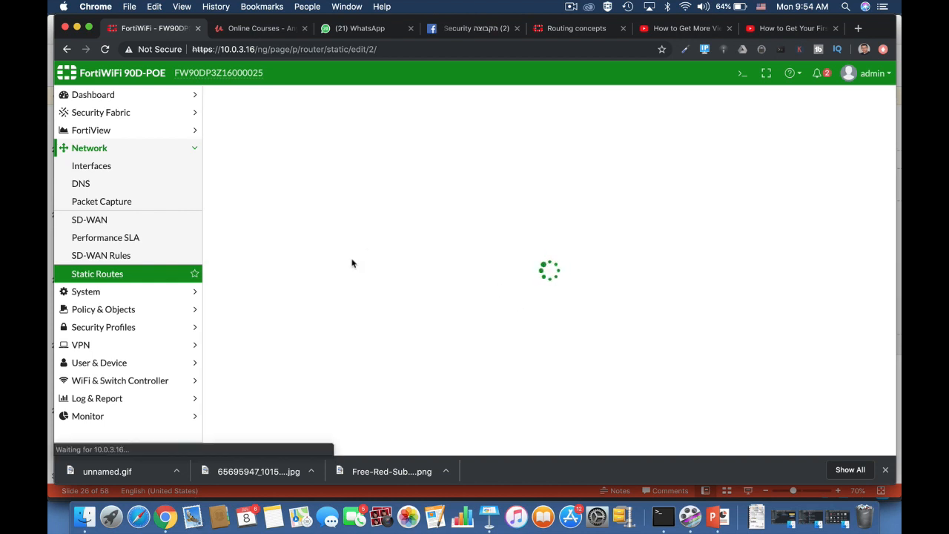
Run 'get router info routing-table database' and highlight both [10/0] default routes
left_click(743, 73)
type("get route")
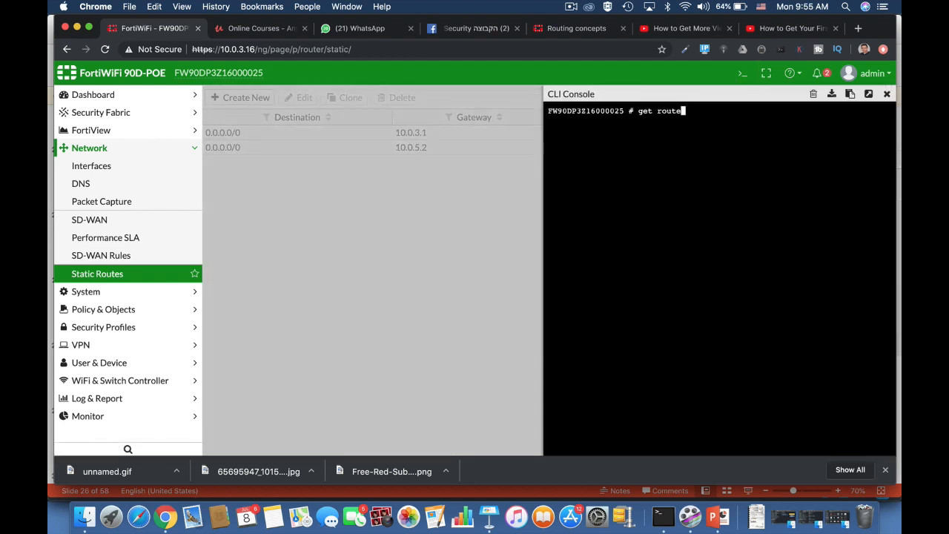
type("r")
key("Tab")
key("BackSpace")
key("BackSpace")
key("BackSpace")
key("BackSpace")
key("BackSpace")
key("BackSpace")
key("BackSpace")
key("BackSpace")
key("BackSpace")
key("BackSpace")
key("BackSpace")
key("BackSpace")
type("info routing-table d")
key("Tab")
key("Tab")
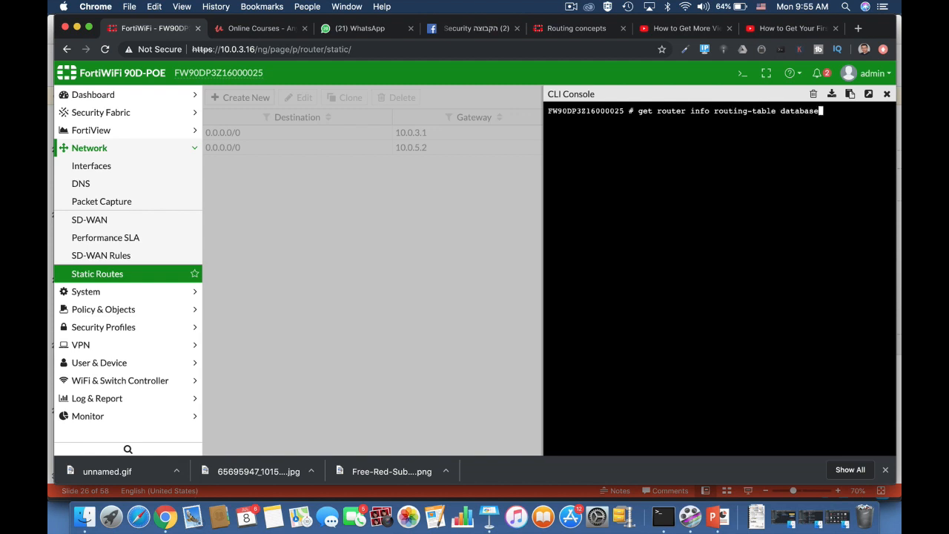
key("Return")
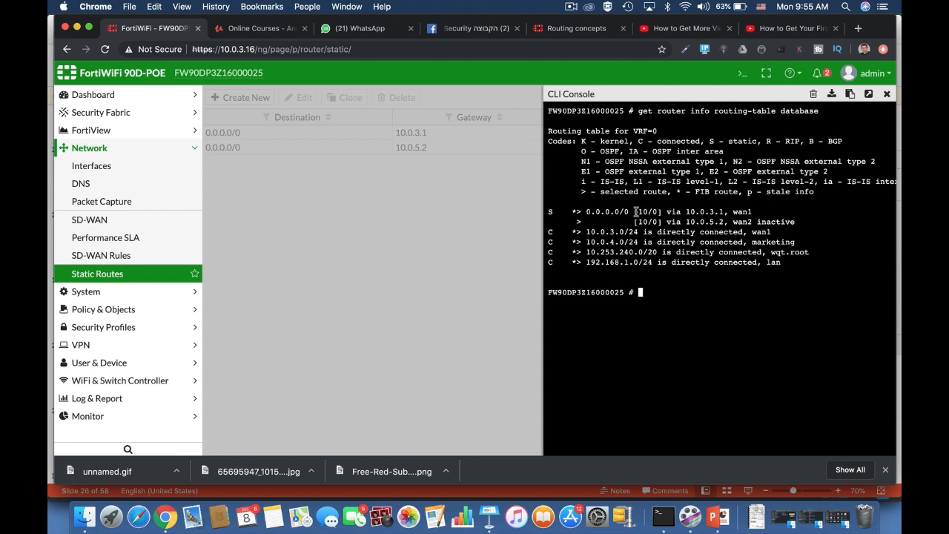
left_click_drag(633, 212, 798, 230)
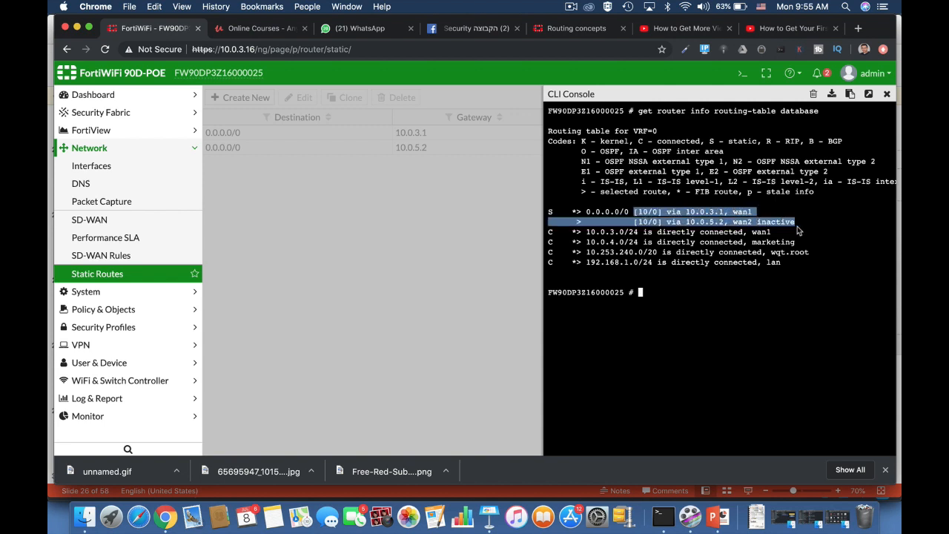
left_click(643, 293)
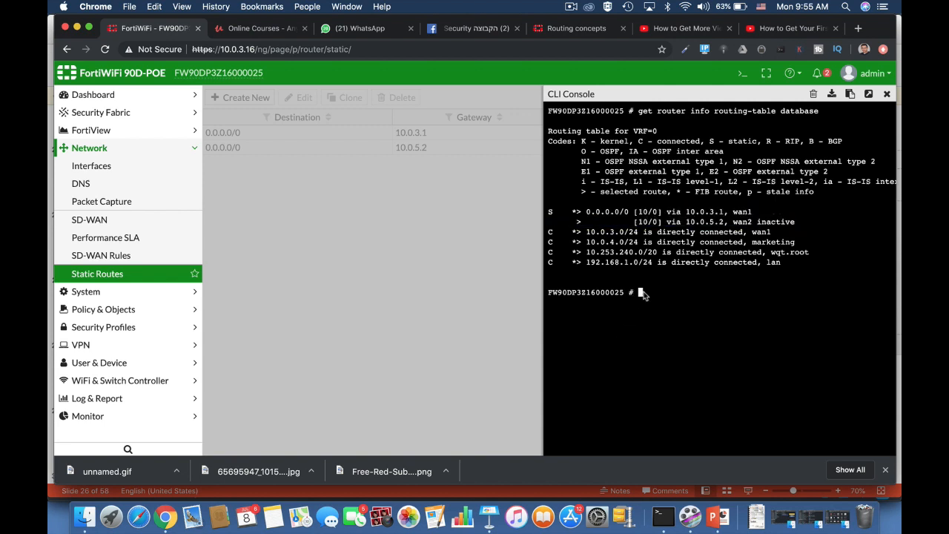
Start typing the 'config system settings' command in the CLI
type("config sy")
key("Tab")
type("s")
key("Tab")
key("BackSpace")
key("BackSpace")
key("BackSpace")
key("BackSpace")
key("BackSpace")
key("BackSpace")
key("BackSpace")
key("BackSpace")
key("BackSpace")
key("BackSpace")
key("BackSpace")
Enter 'config system settings' and type 'set v4-ecmp-mode', cycling to source-ip-based
type("t")
key("Tab")
key("Return")
type("set v")
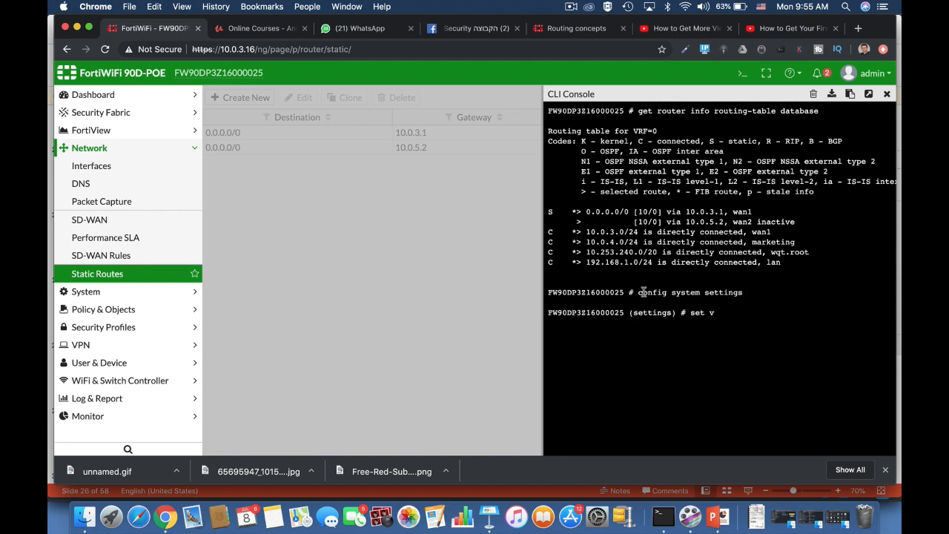
key("Tab")
key("Tab")
key("Tab")
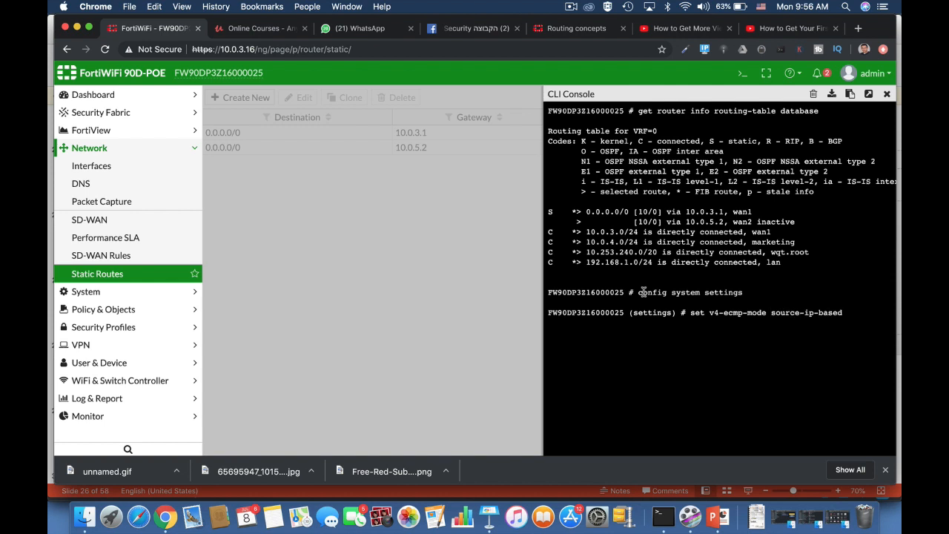
key("Tab")
key("Tab")
key("Tab")
key("Tab")
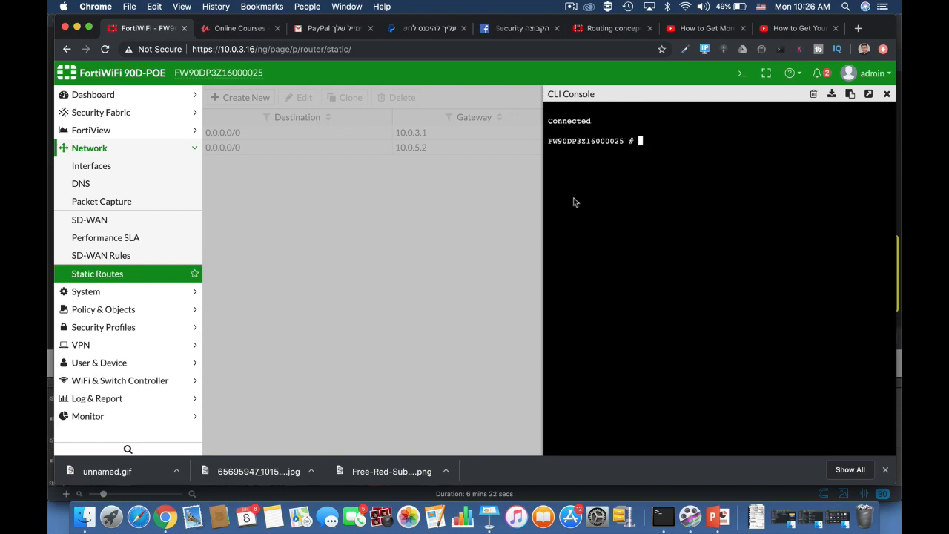
Create a link monitor named 'probe' on wan1 under config system link-monitor
type("config system li")
key("Tab")
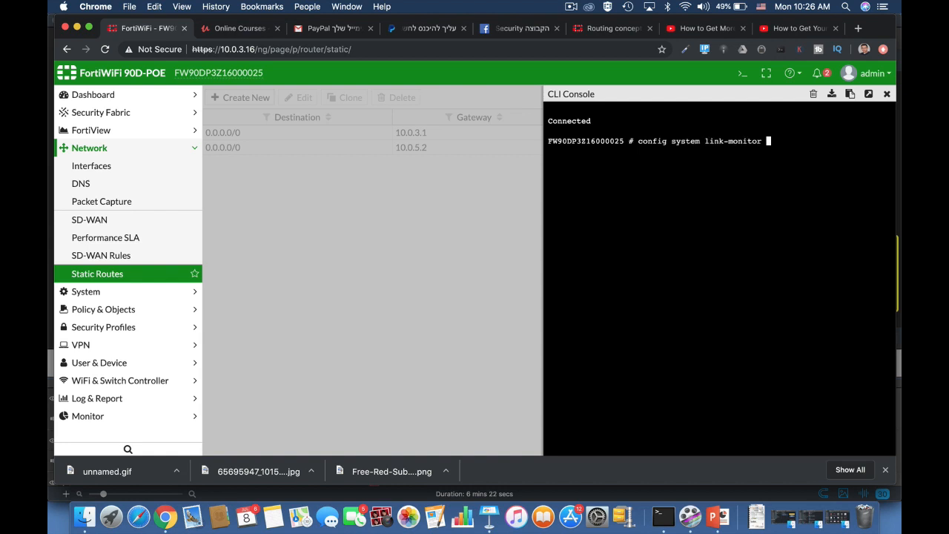
key("Return")
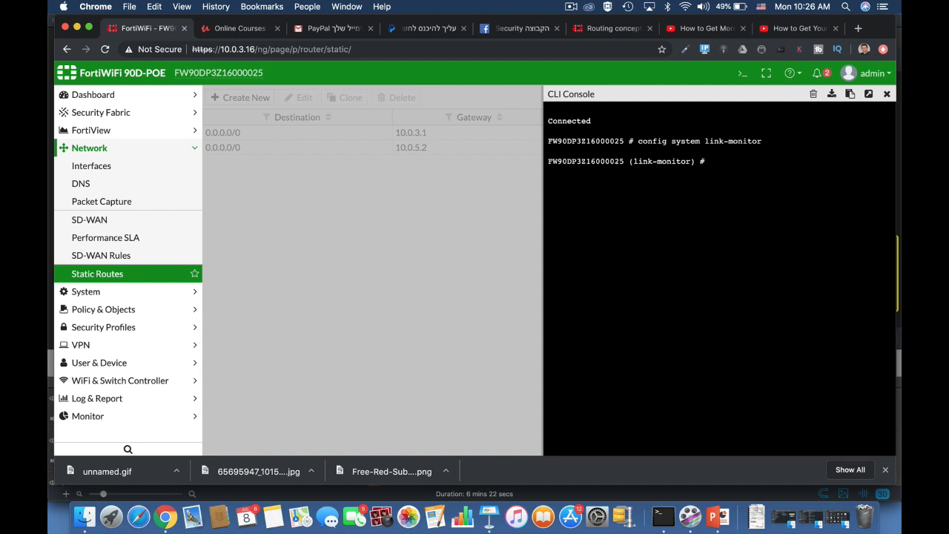
type("edit probe")
key("Return")
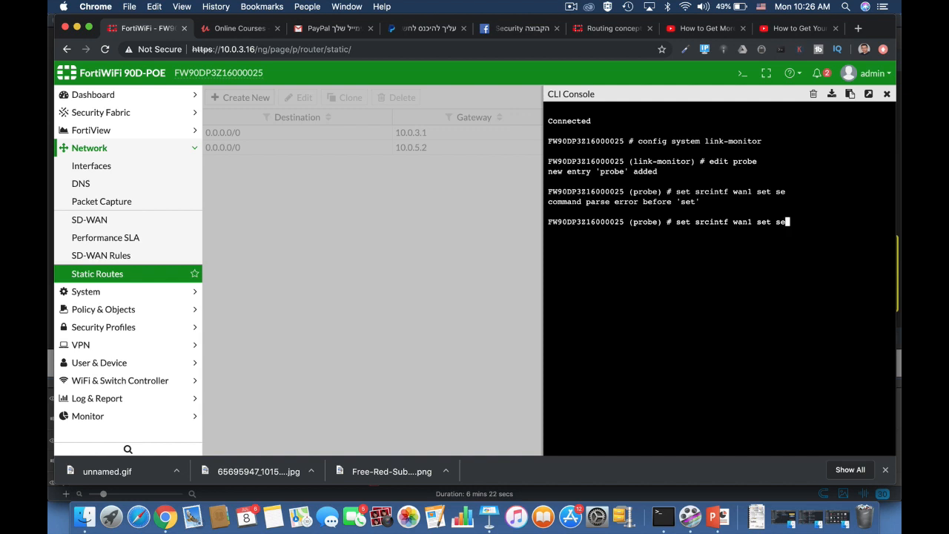
key("BackSpace")
key("BackSpace")
key("BackSpace")
key("BackSpace")
key("BackSpace")
key("BackSpace")
key("Return")
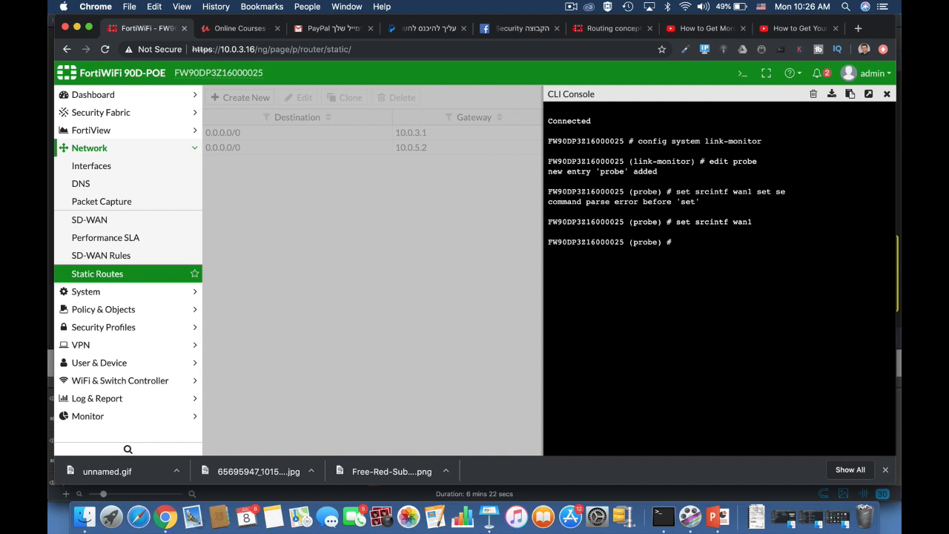
Set the probe's server 8.8.8.8, gateway-ip 10.0.3.1 and protocol ping
type("set server 8.8.8.8")
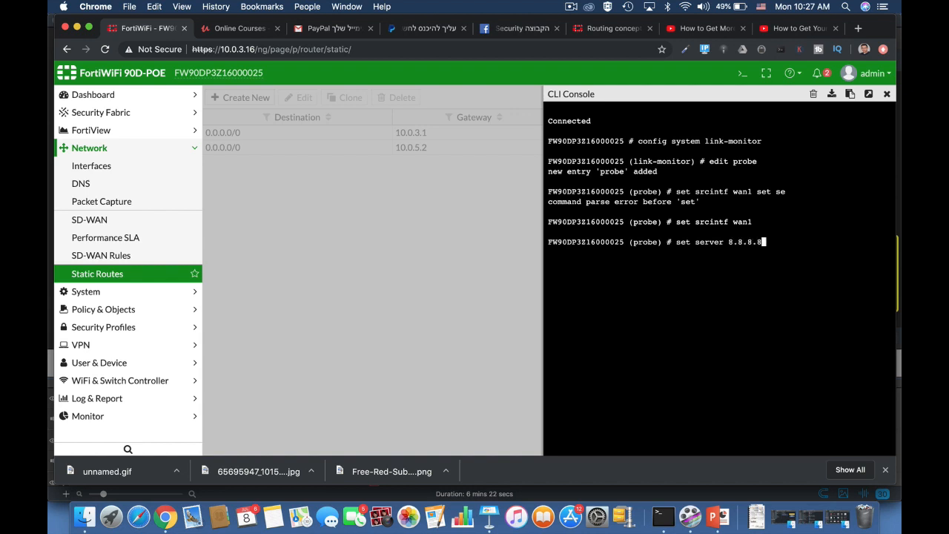
key("Return")
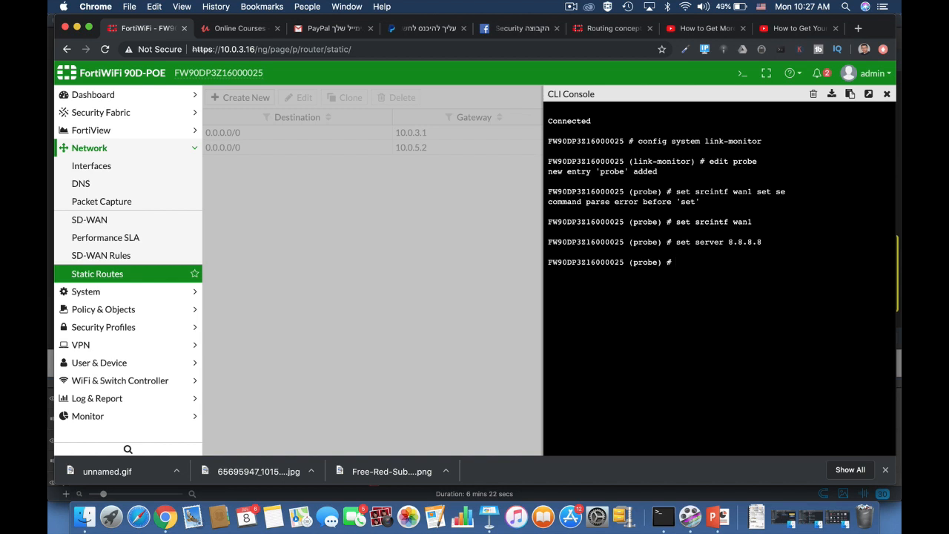
type("set gateway-ip 10.0.3.1")
key("Return")
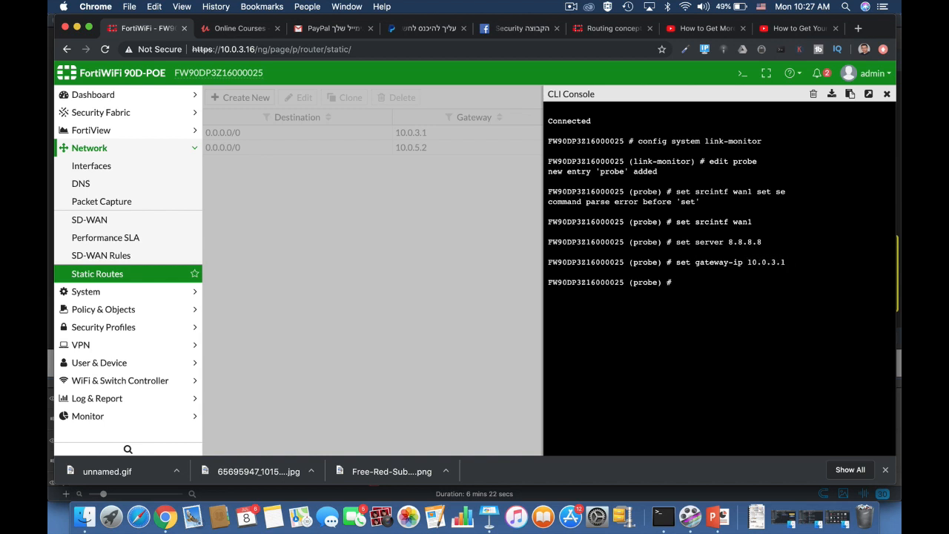
type("set protocol ping")
key("Return")
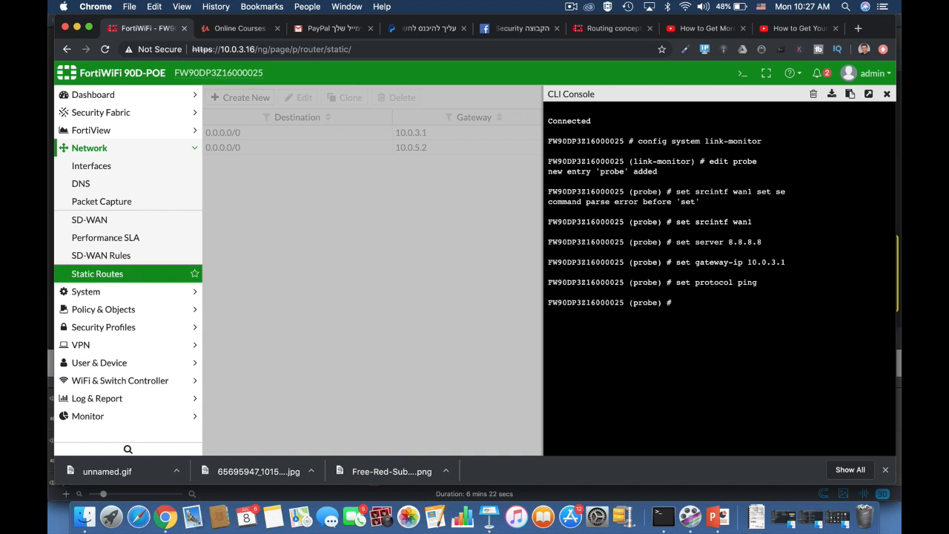
Enable update-static-route on the probe, then save with next and end
type("set u")
key("Tab")
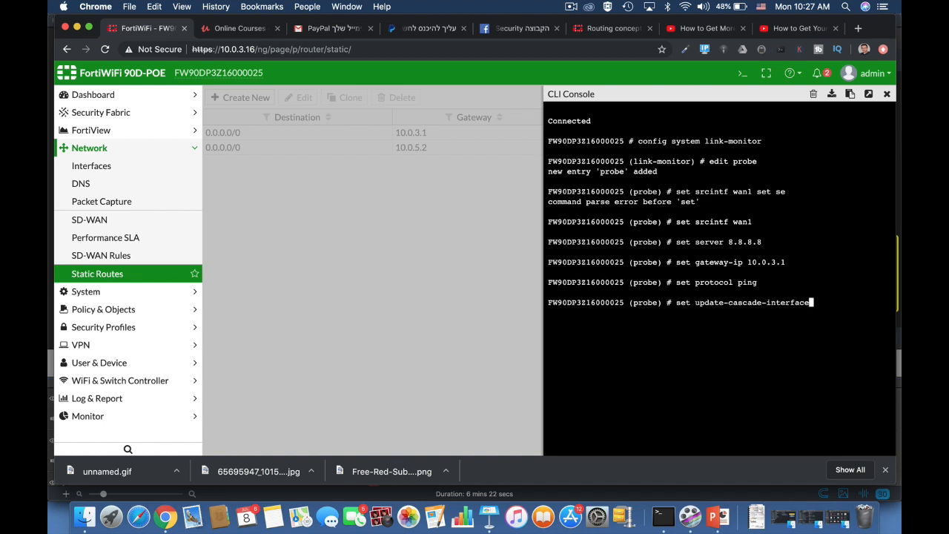
key("Tab")
type("enable")
key("Return")
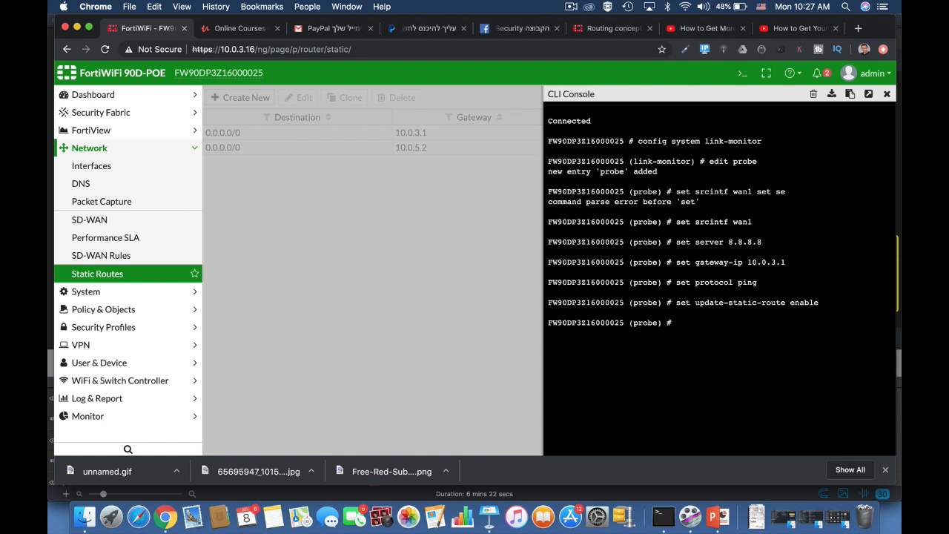
type("next")
key("Return")
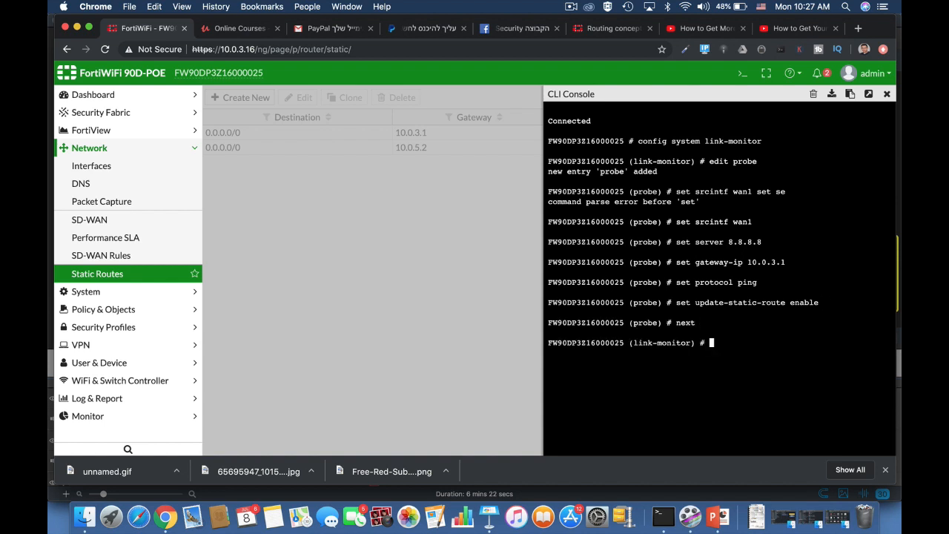
type("end")
key("Return")
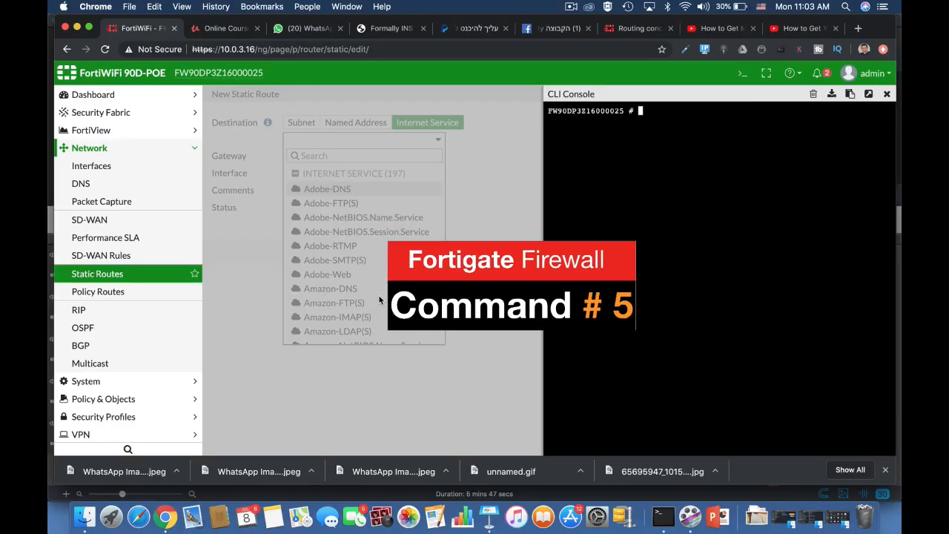
Run 'diagnose firewall proute list' to show the single Netflix-Web policy route, then open the Policy Routes list
type("d")
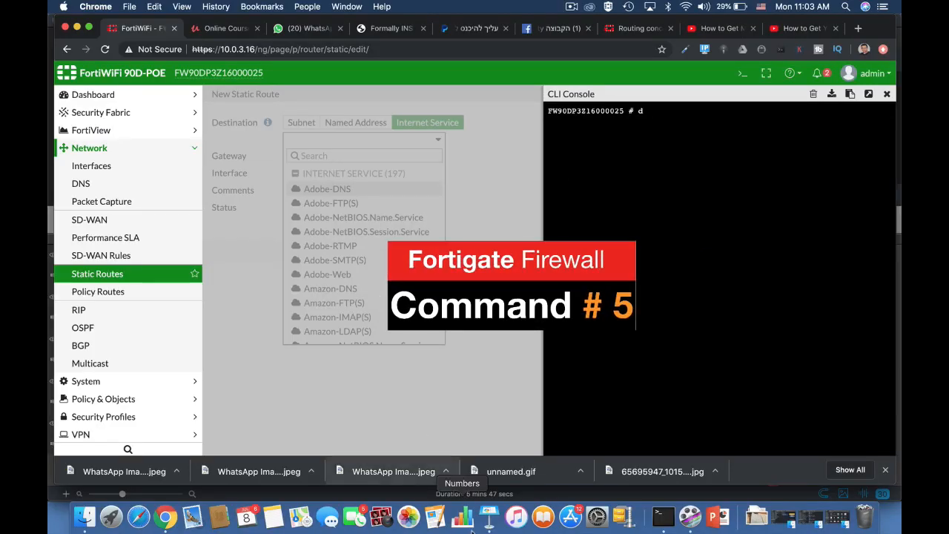
type("iagnose fir")
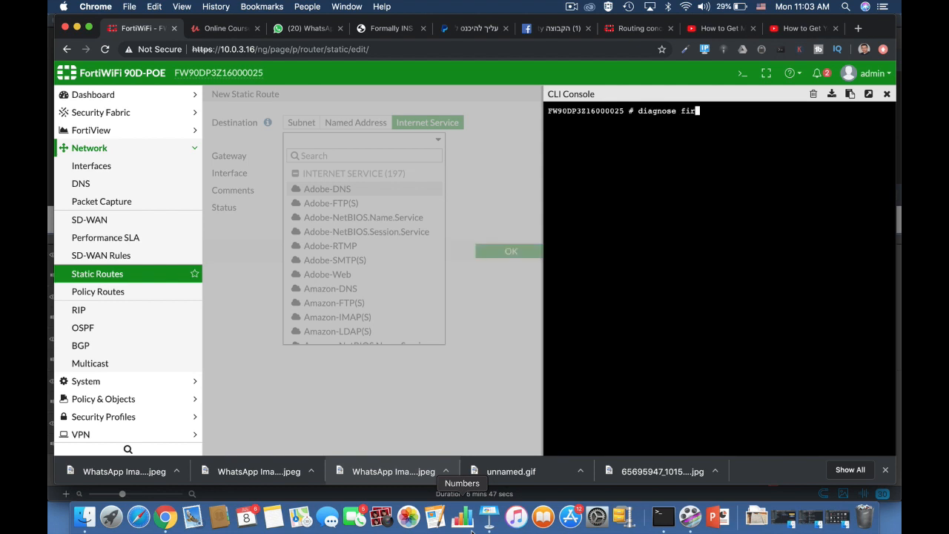
type("ewall proute list")
key("Return")
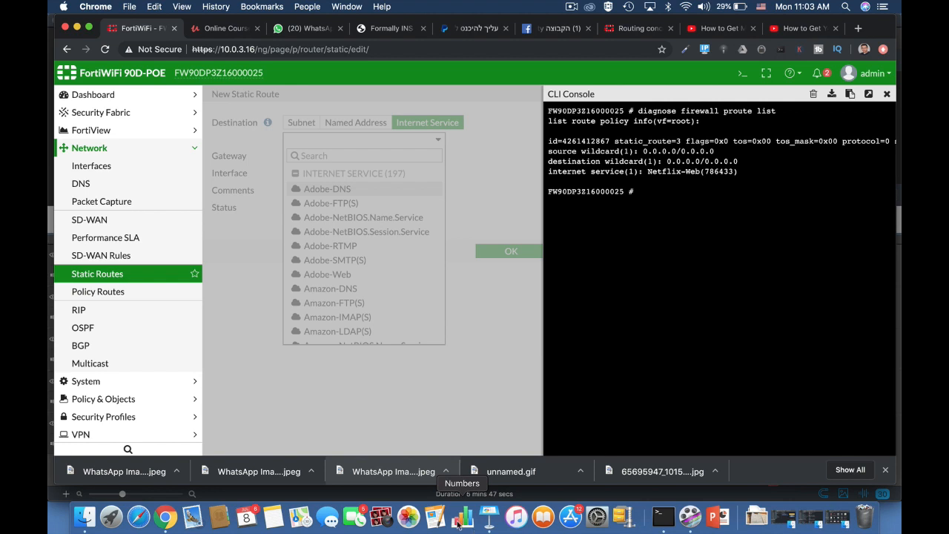
left_click(116, 299)
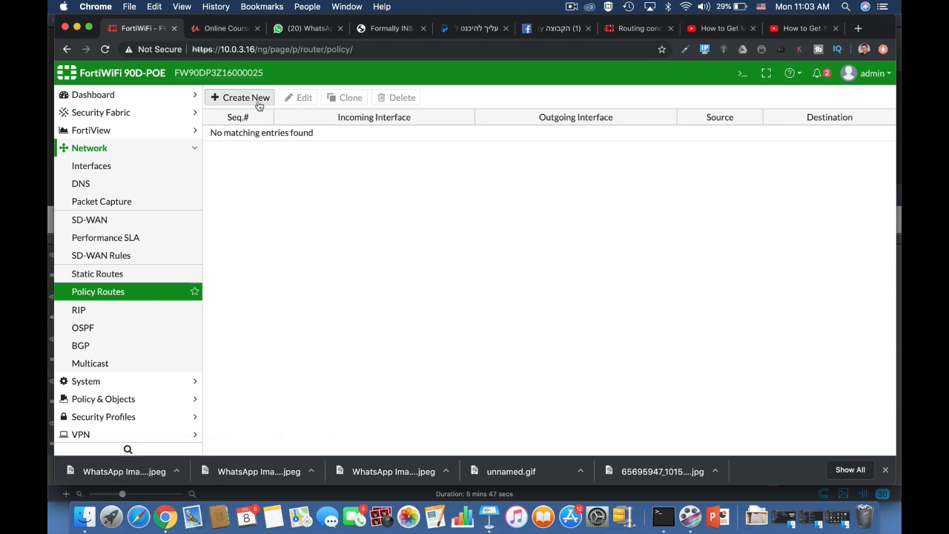
Open a blank New Routing Policy form, then bring up the CLI console
left_click(258, 105)
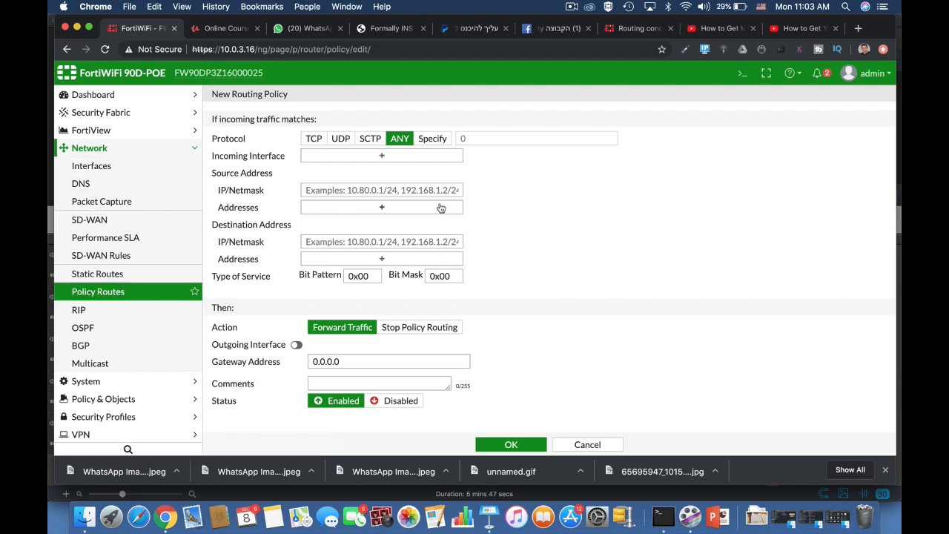
left_click(741, 75)
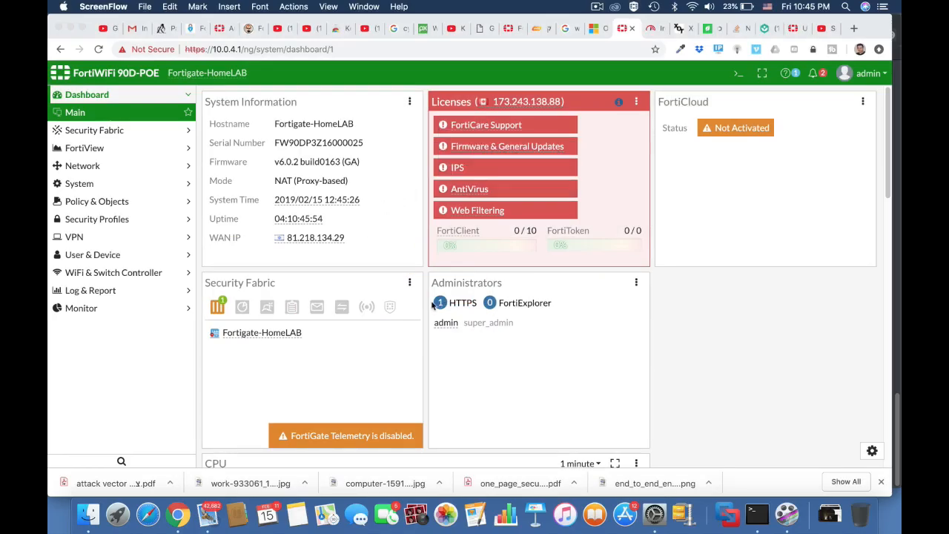
Rerun the Fast.com speed test, reaching about 22 Mbps, and return to the FortiGate dashboard
left_click(652, 30)
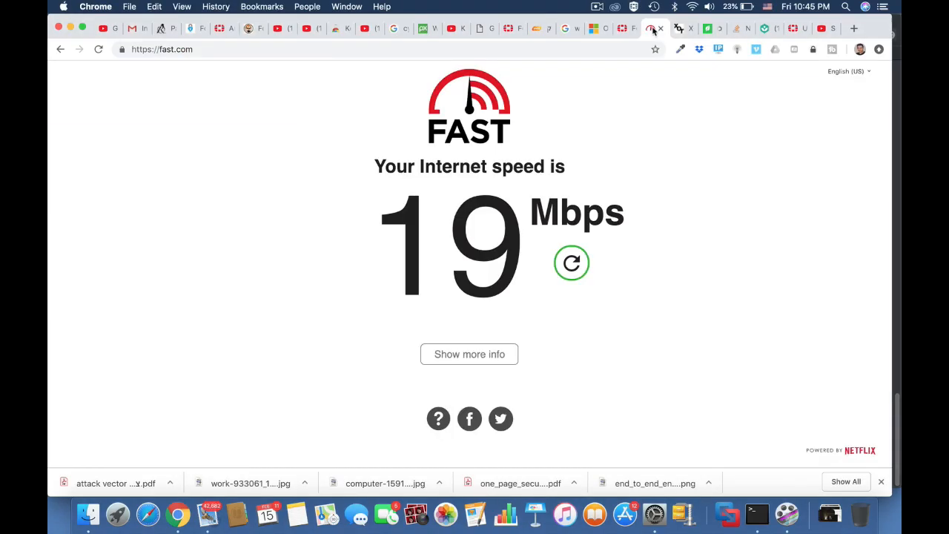
left_click(484, 50)
key("Return")
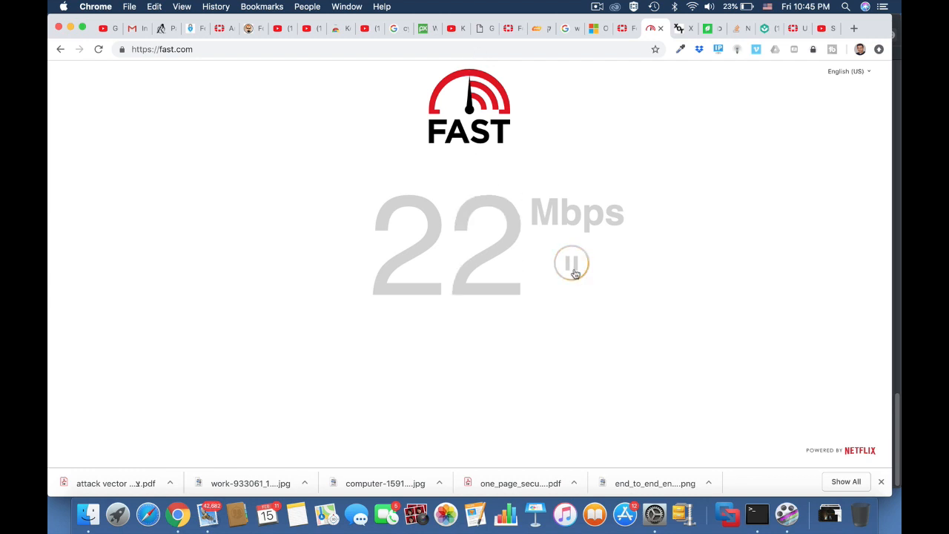
left_click(626, 29)
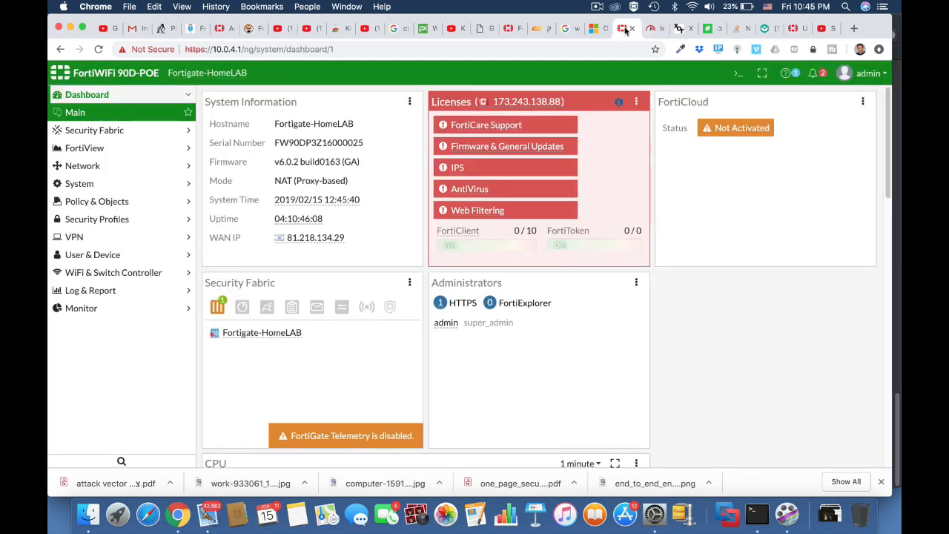
Create a new Per-IP traffic shaper named '4Mb limit'
left_click(100, 207)
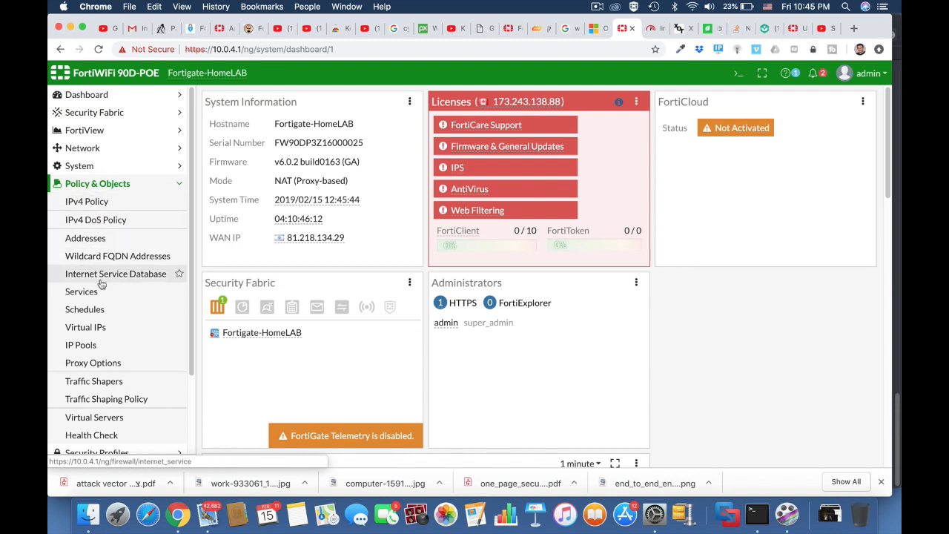
left_click(124, 382)
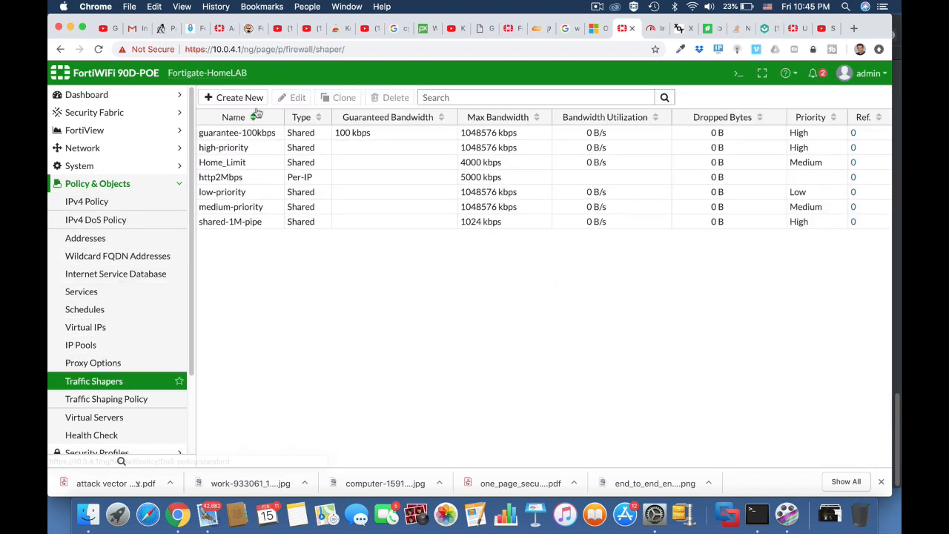
left_click(246, 98)
left_click(389, 122)
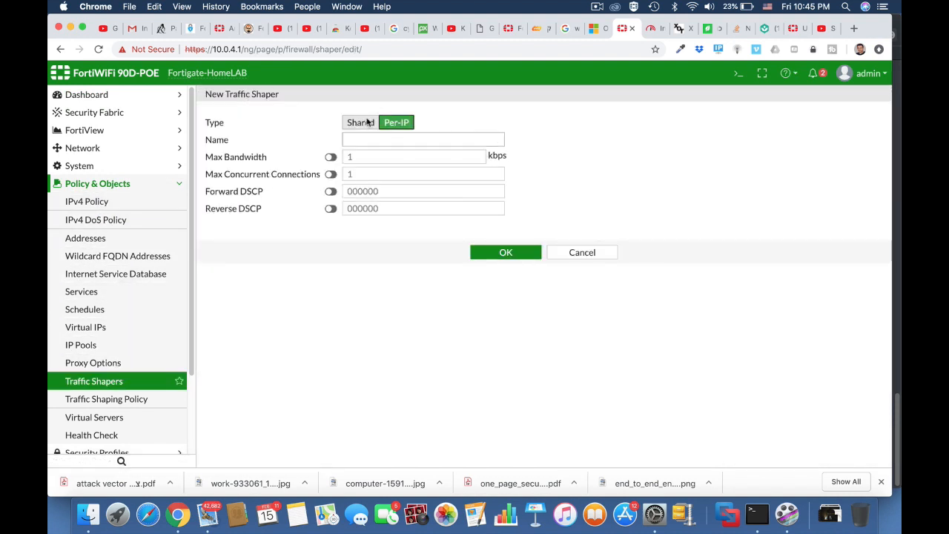
left_click(355, 140)
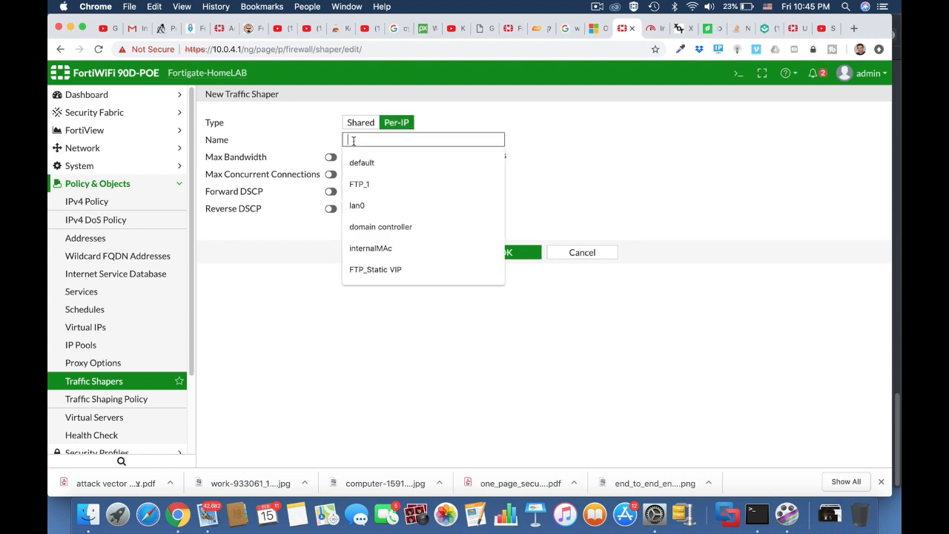
type("4Mb limit")
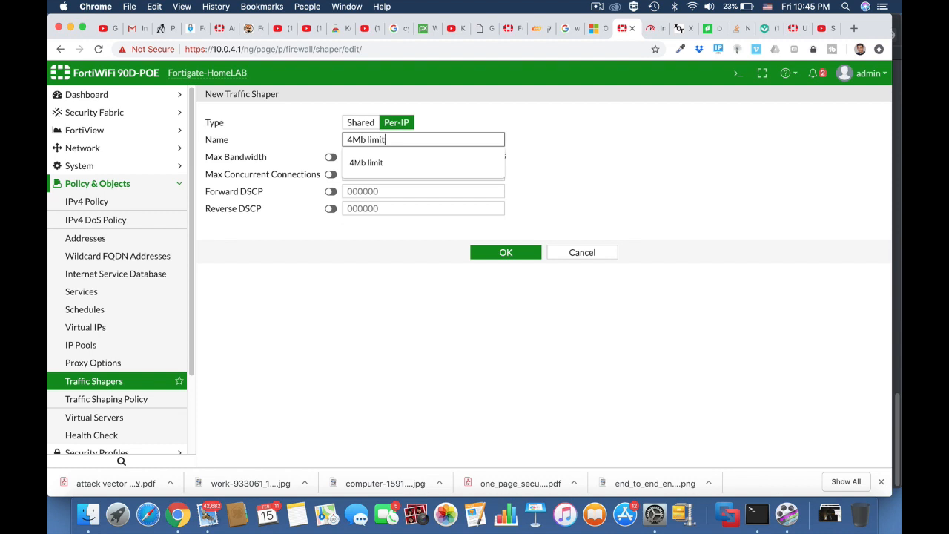
left_click(553, 174)
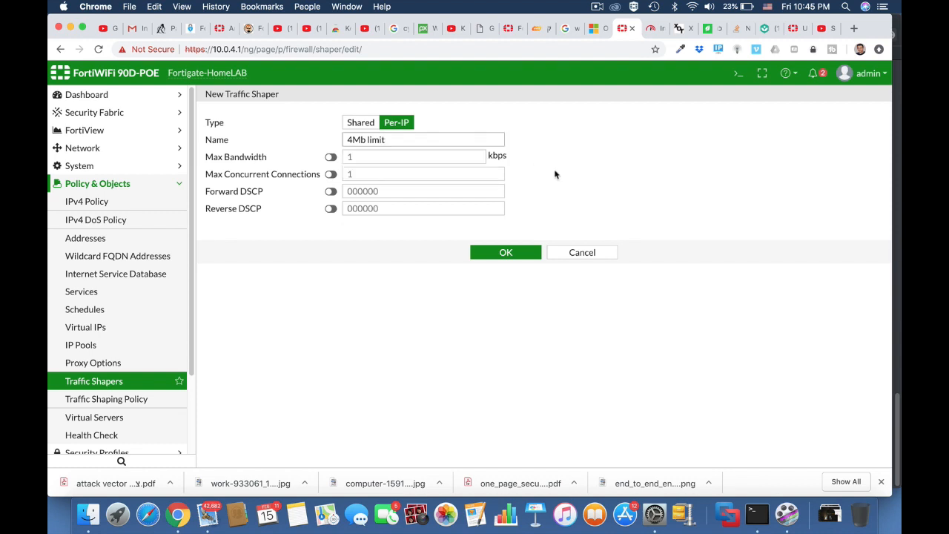
Give the shaper 4000 kbps max bandwidth and 1000 max concurrent connections, and save it
left_click(331, 157)
left_click(352, 157)
key("BackSpace")
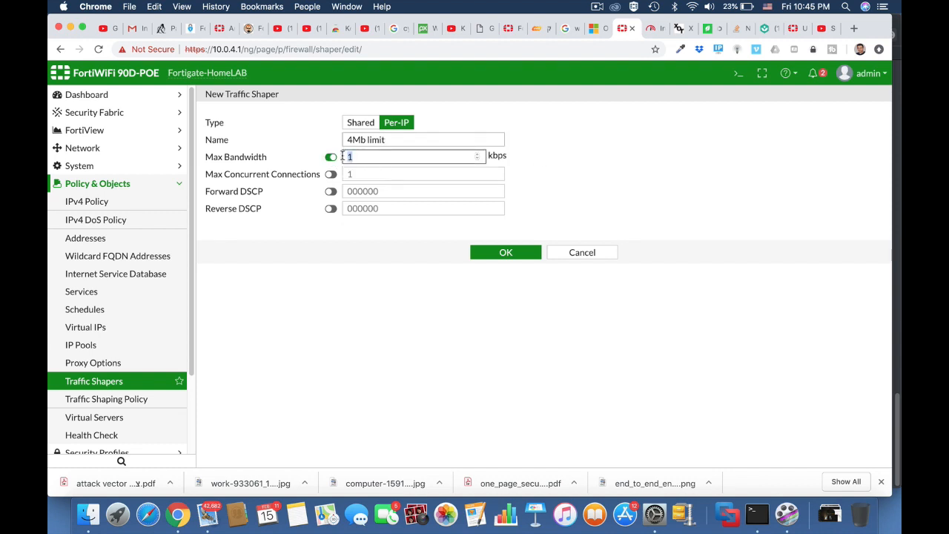
type("4000")
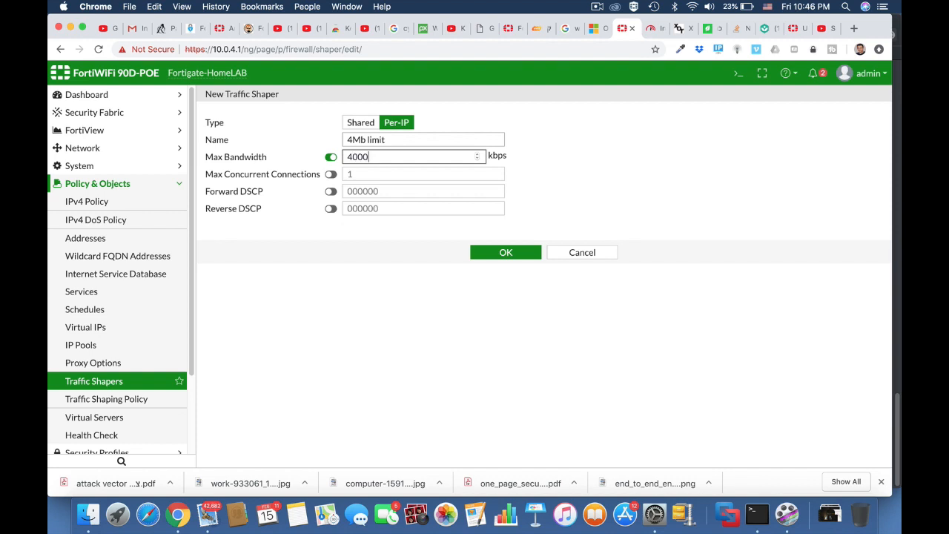
left_click(331, 174)
type("1000")
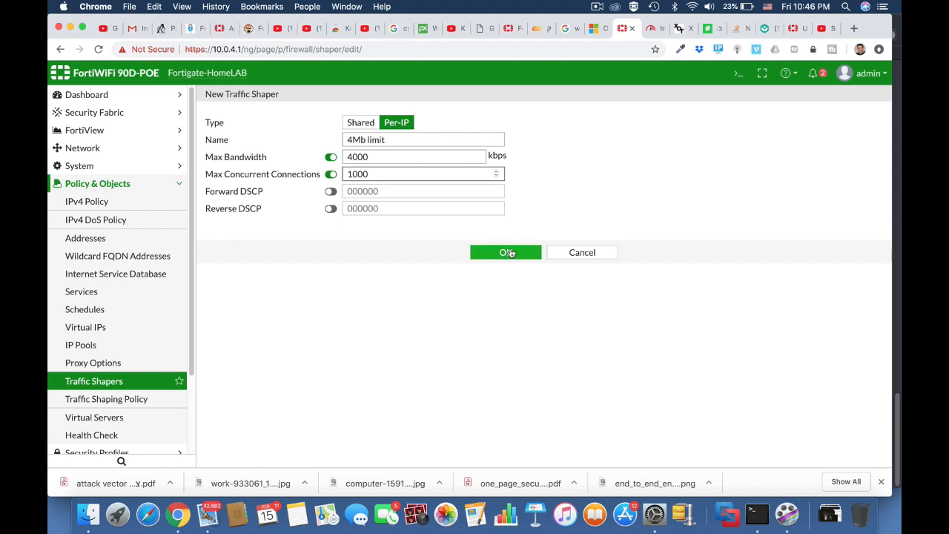
left_click(507, 251)
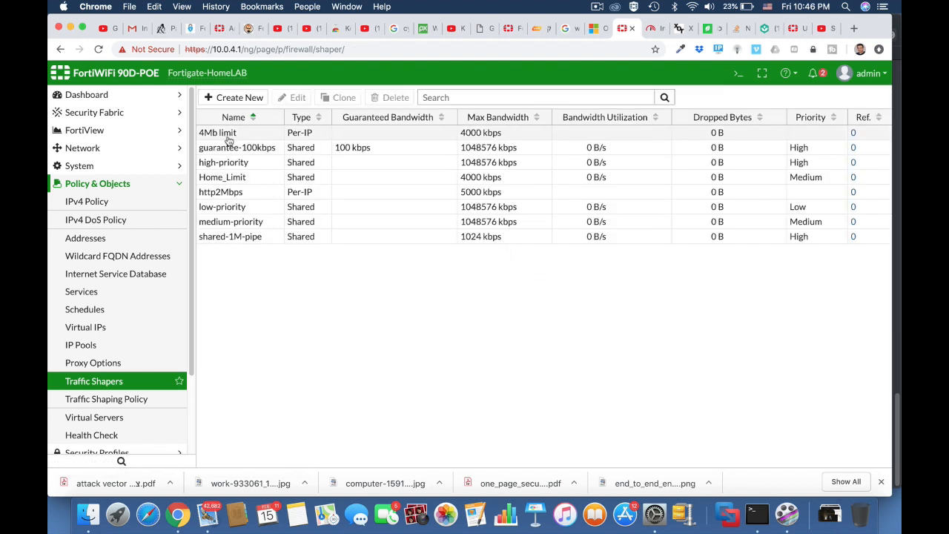
left_click(141, 401)
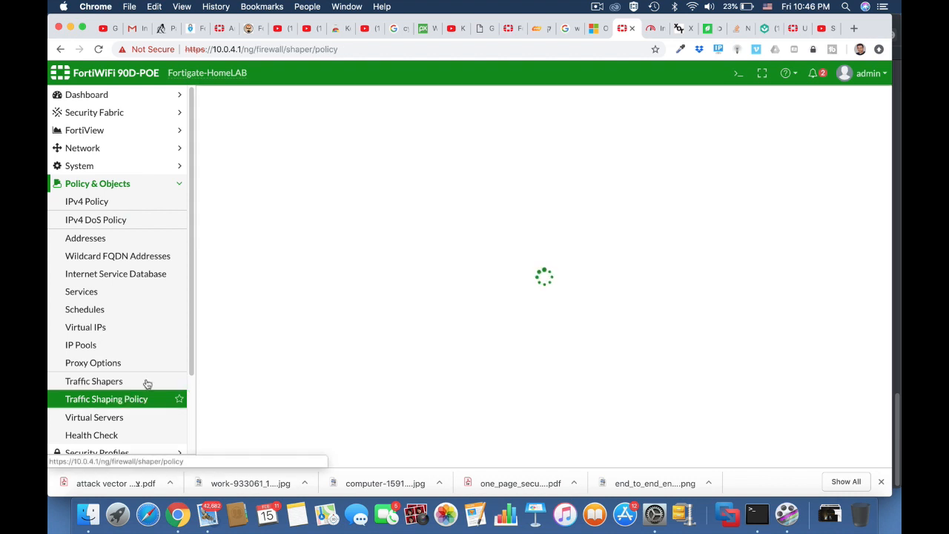
Start a new shaping policy, browse its Source addresses, then cancel without saving
left_click(250, 98)
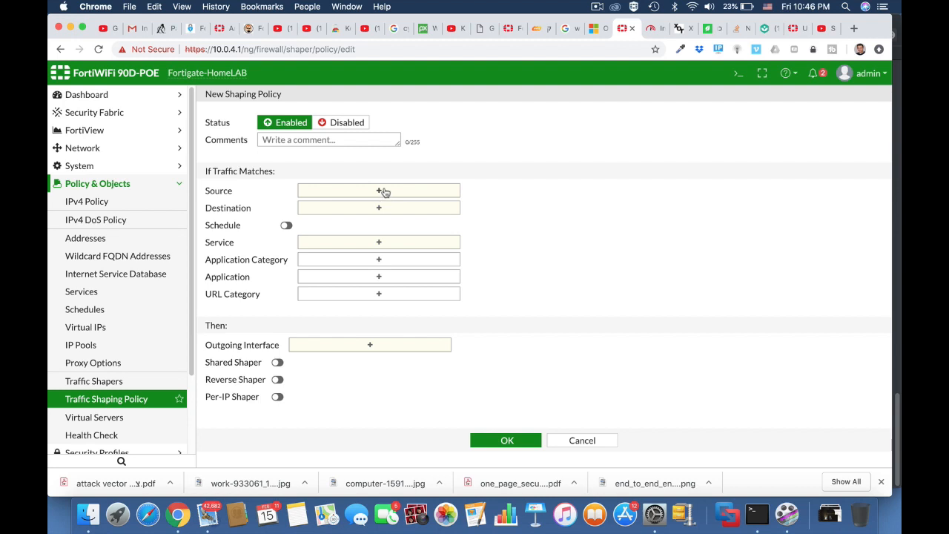
left_click(383, 191)
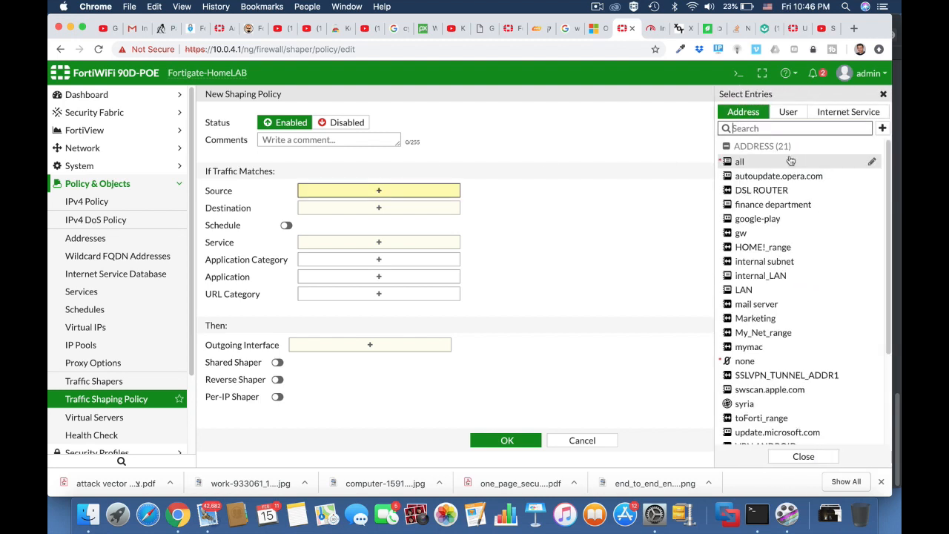
mouse_move(790, 160)
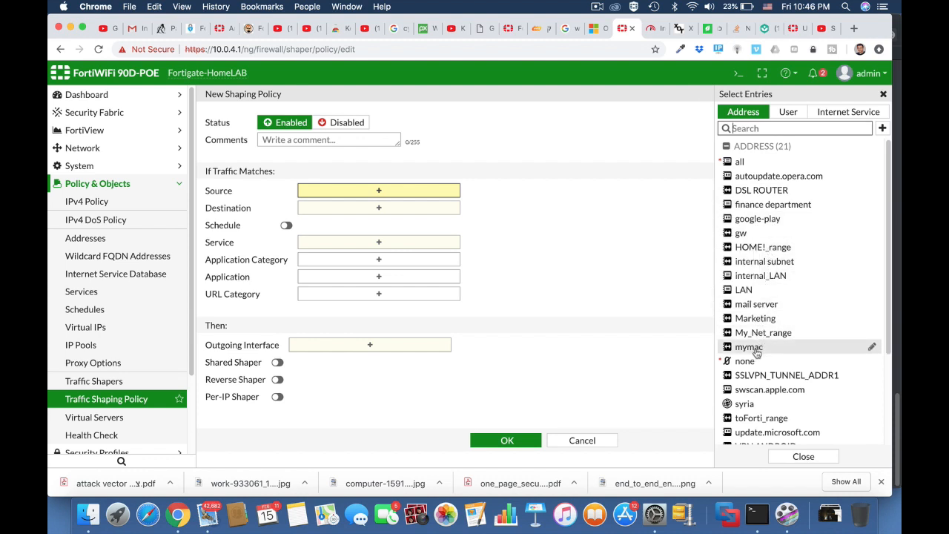
mouse_move(757, 351)
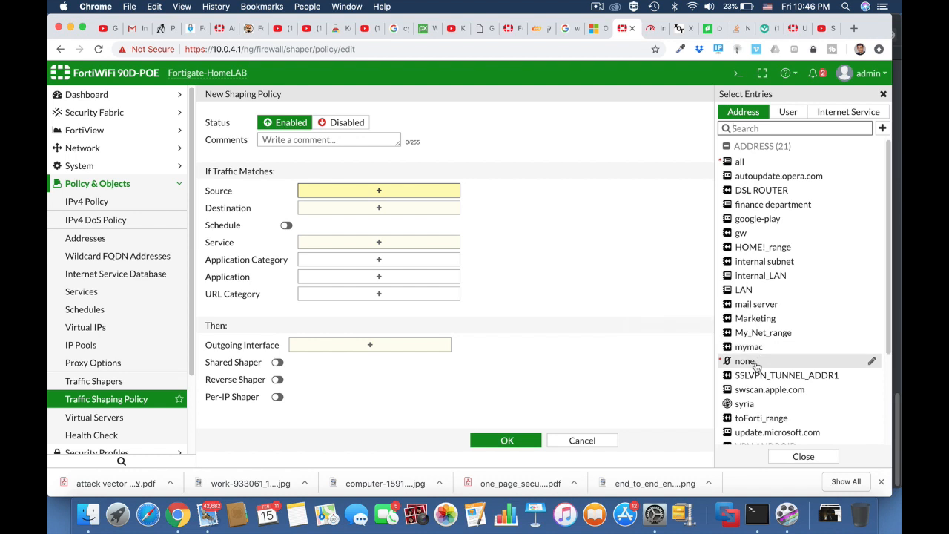
left_click(584, 442)
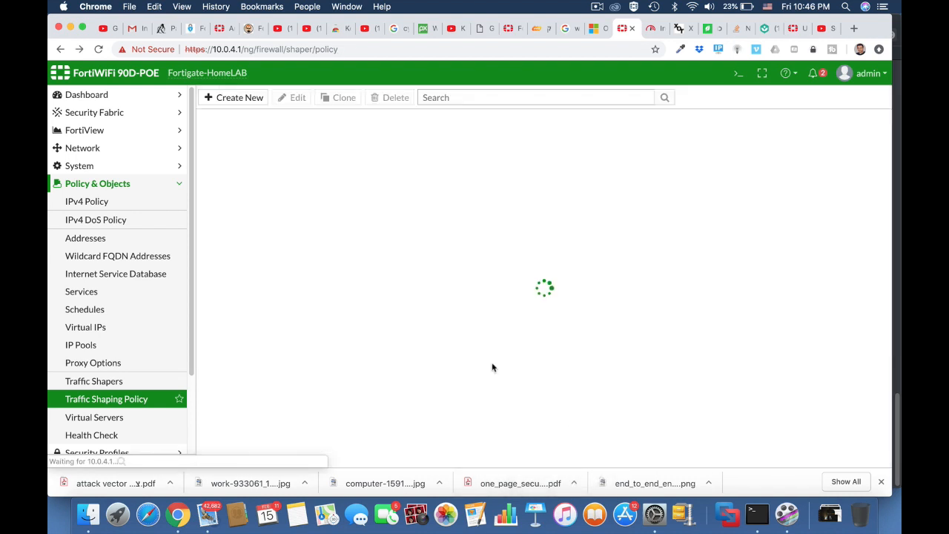
Go to the Addresses list, checking the Wi-Fi connection details along the way
left_click(108, 238)
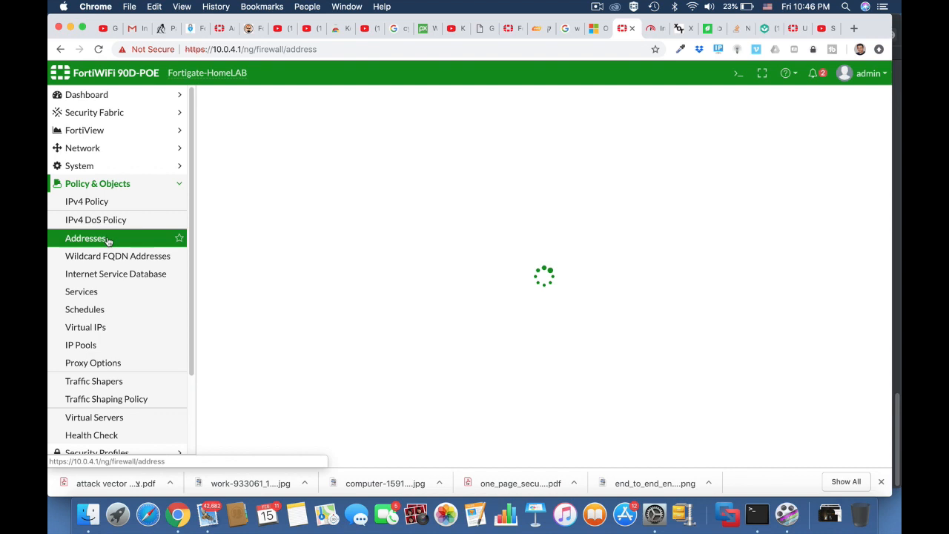
left_click(692, 7, "alt")
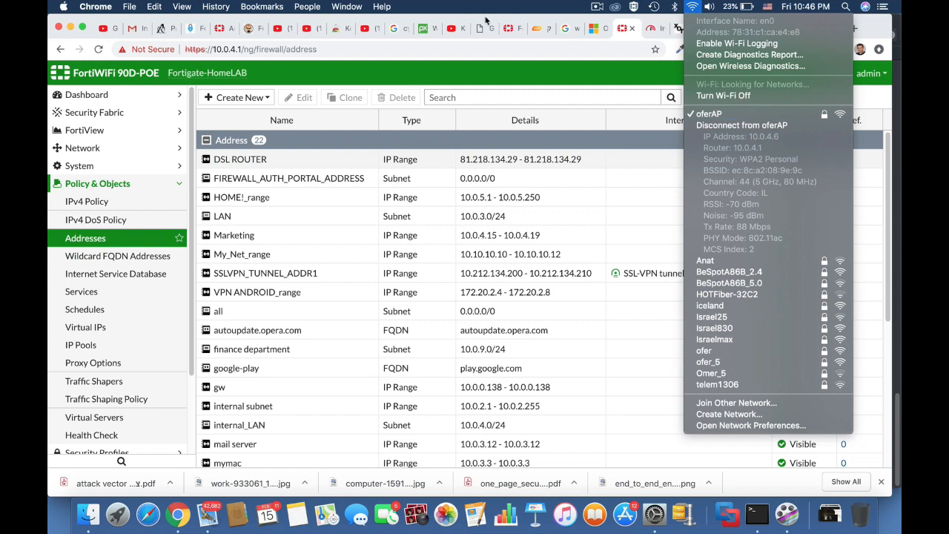
left_click(251, 98)
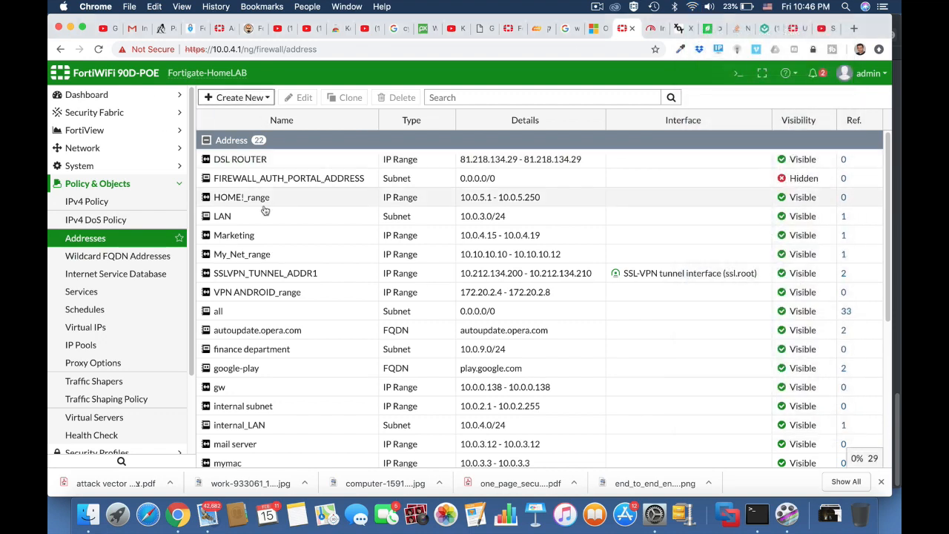
scroll(293, 371, "down", 5)
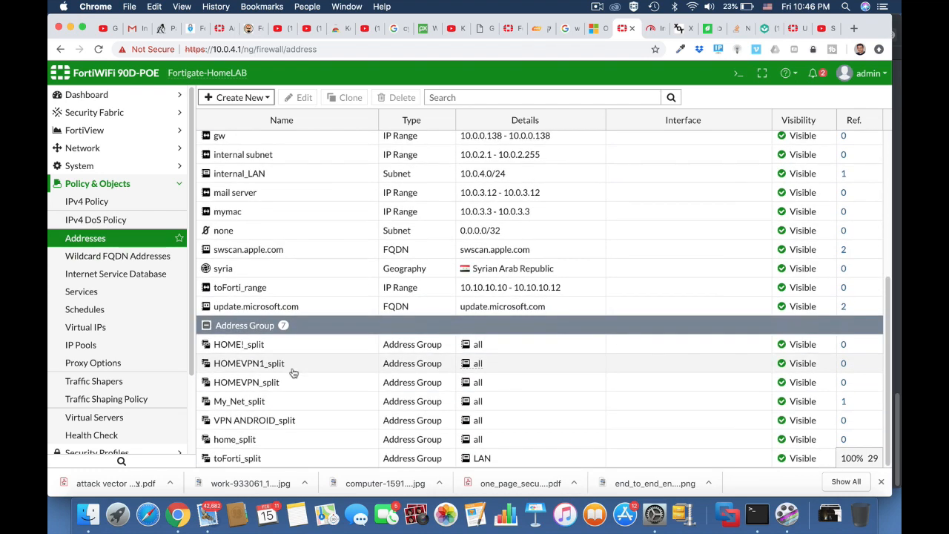
scroll(293, 373, "up", 3)
Change the mymac address from 10.0.3.3 to the range 10.0.4.6-10.0.4.6 and save it
left_click(268, 271)
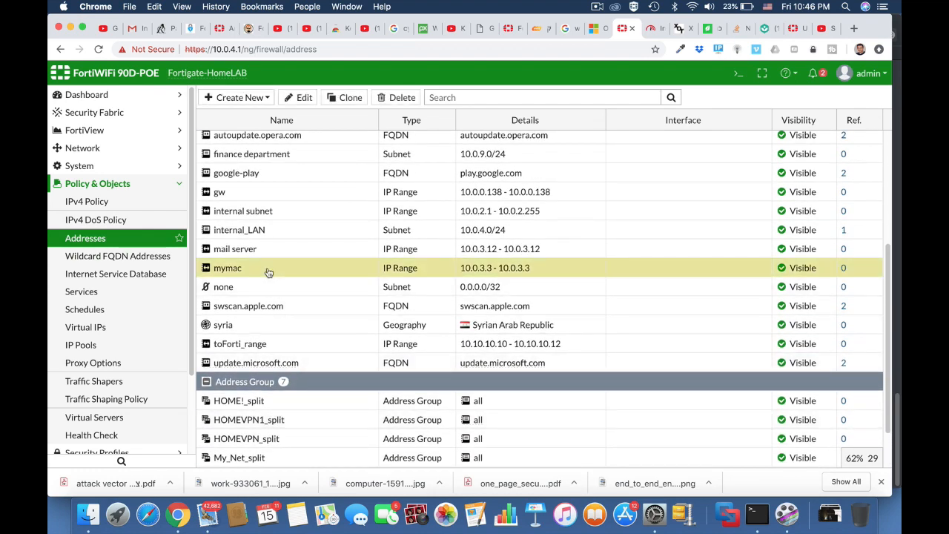
left_click(303, 97)
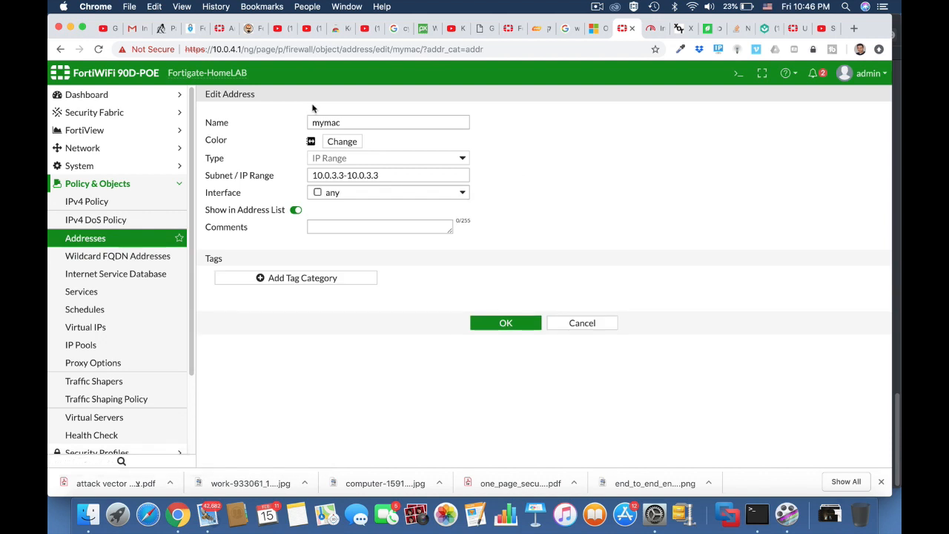
left_click(387, 175)
left_click_drag(388, 175, 298, 175)
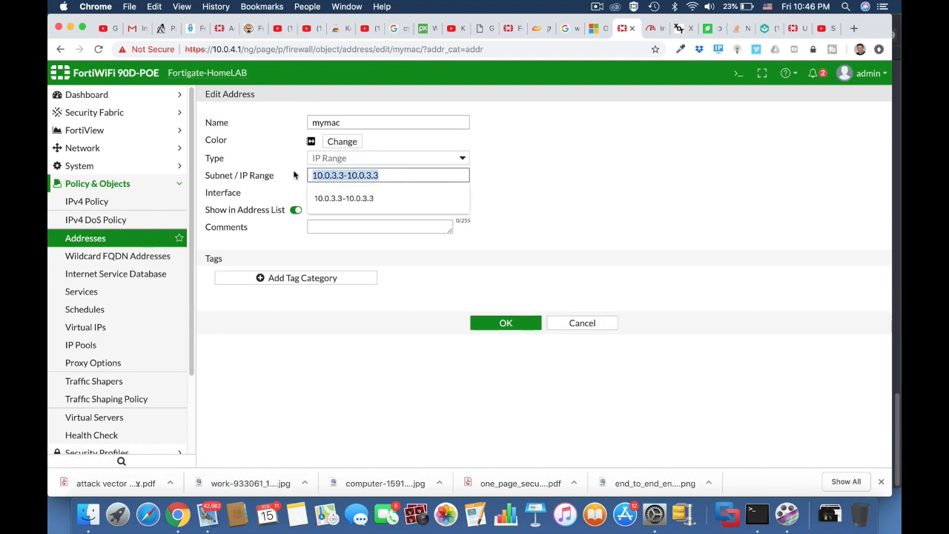
type("10.0.")
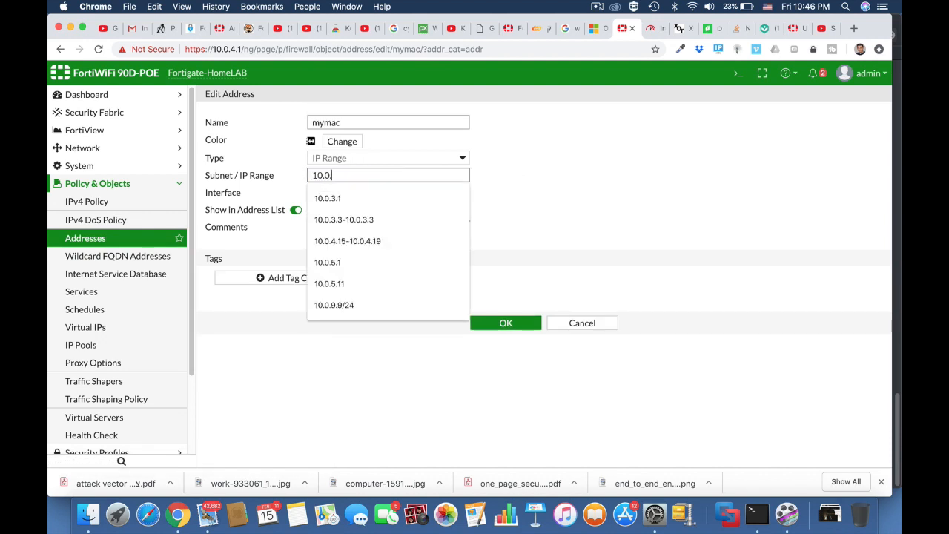
type("4.6-10.0.4.6")
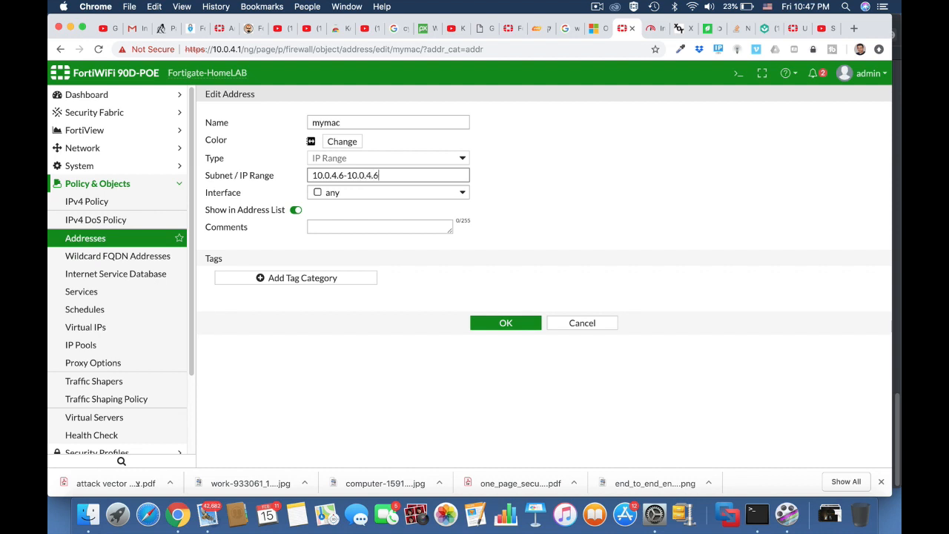
left_click(565, 221)
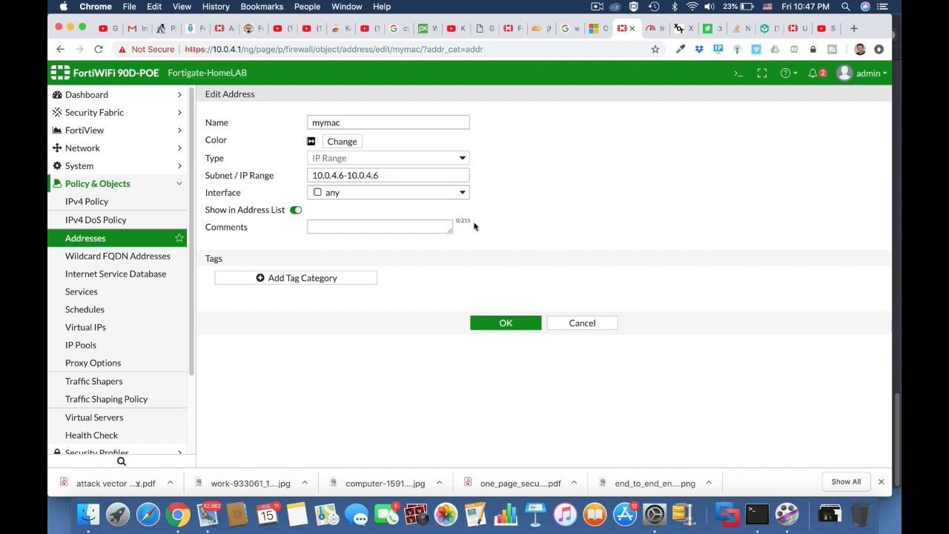
left_click(506, 324)
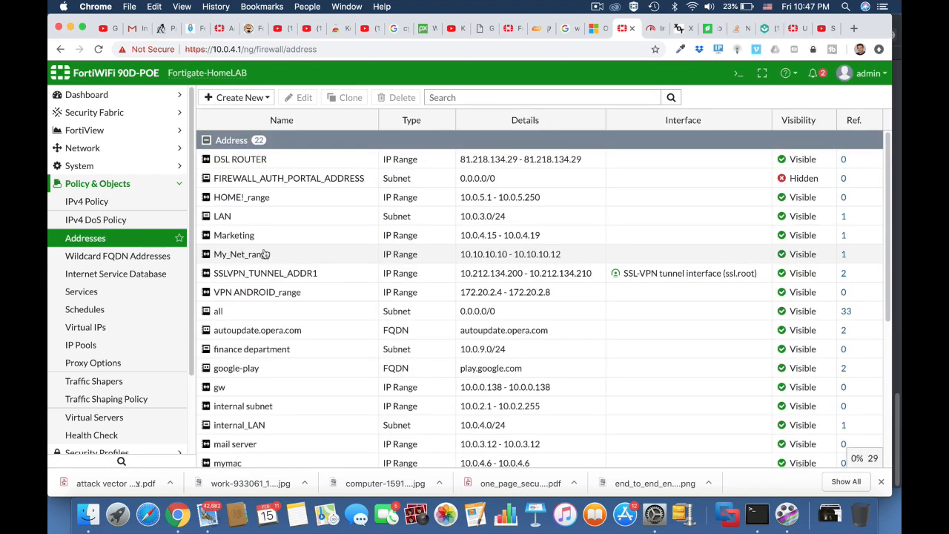
Create a new shaping policy with source mymac, destination all, and service ALL
left_click(124, 400)
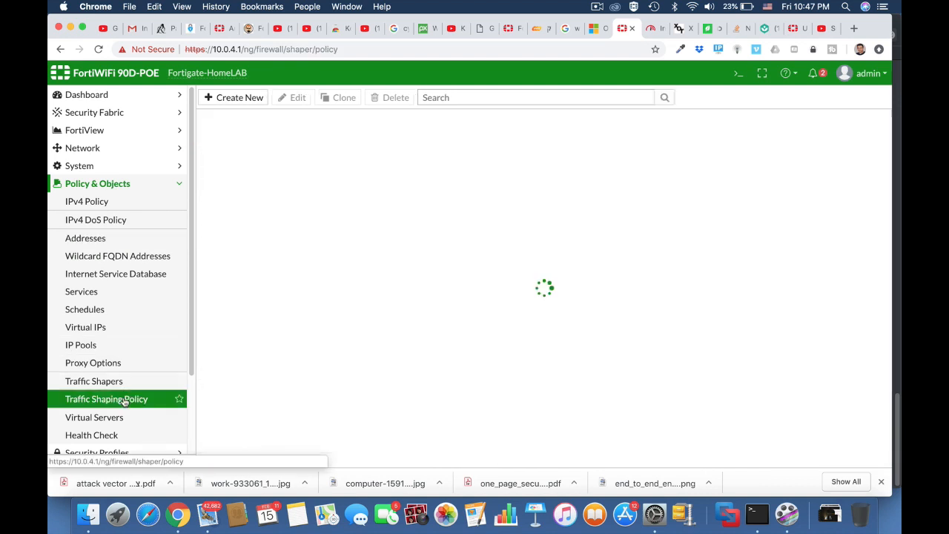
left_click(237, 98)
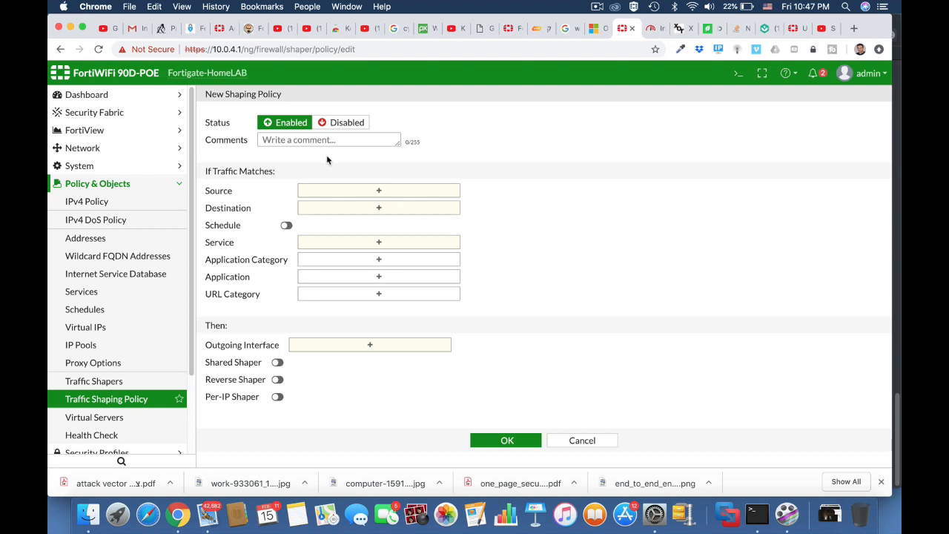
left_click(338, 192)
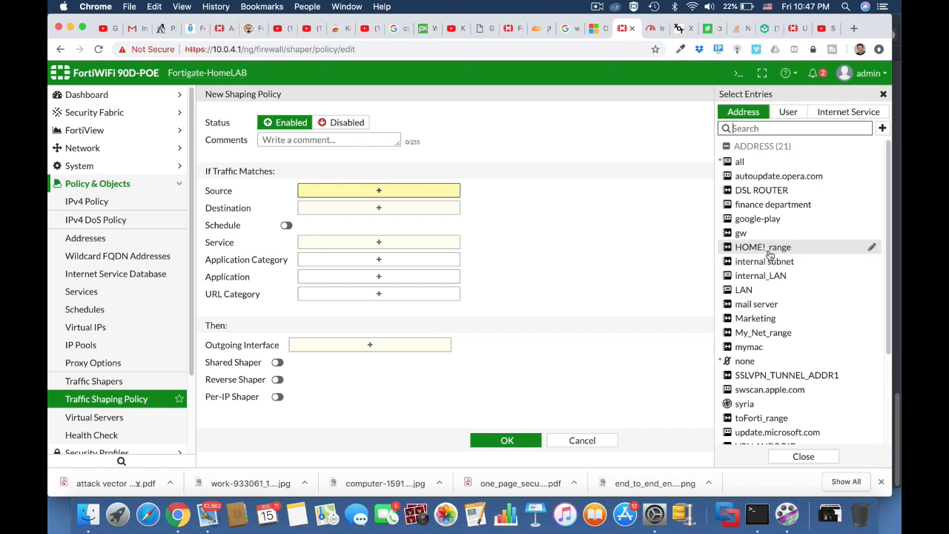
left_click(767, 346)
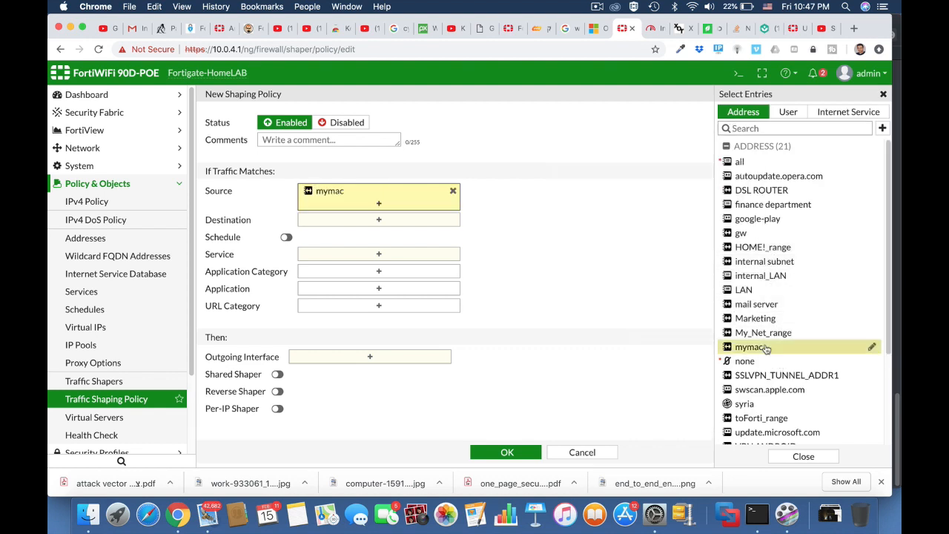
left_click(379, 219)
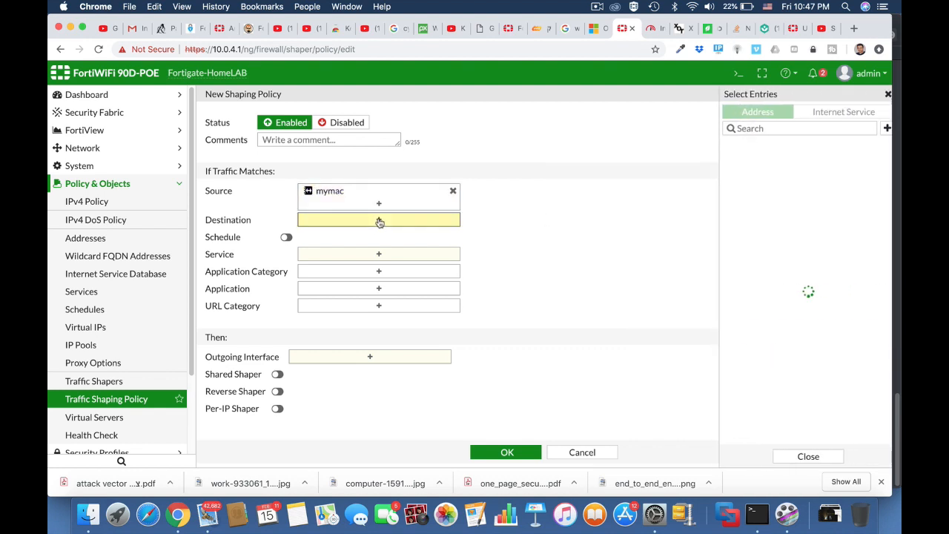
left_click(741, 163)
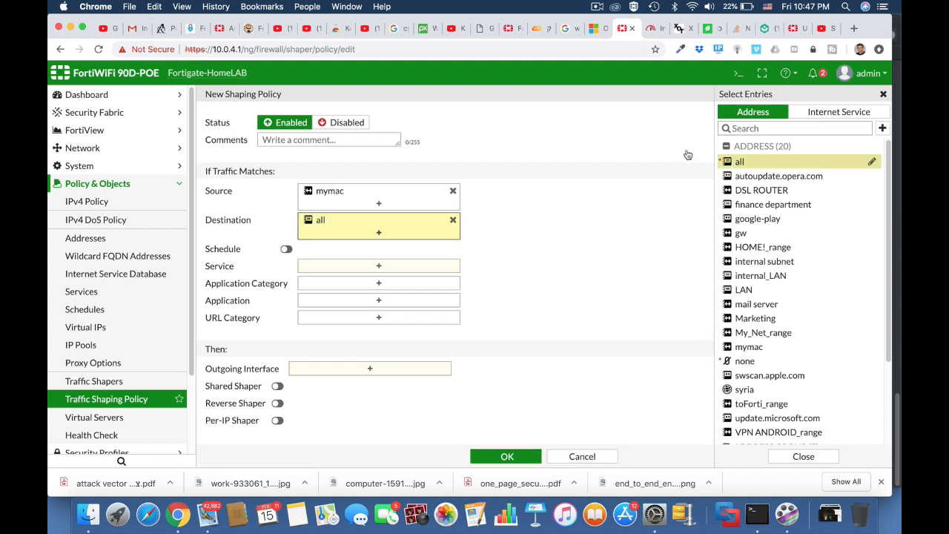
left_click(383, 268)
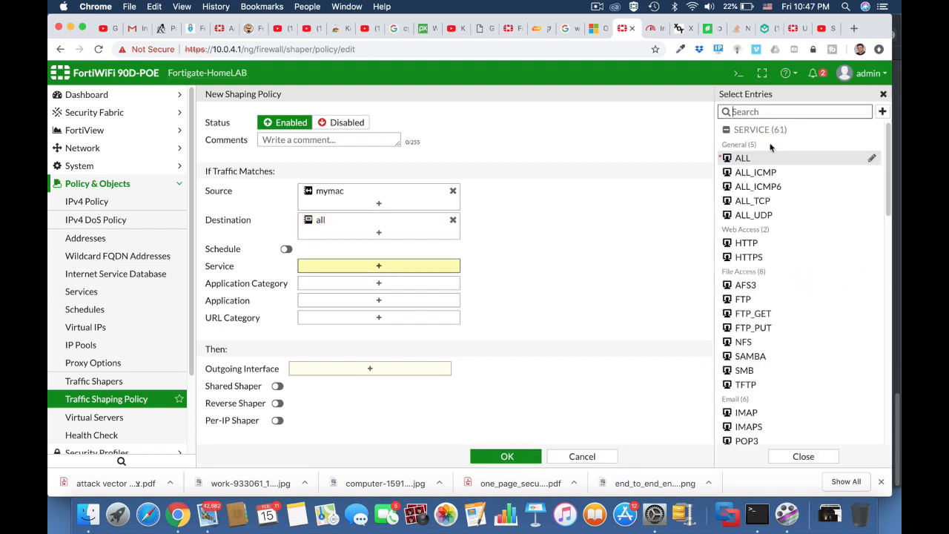
left_click(741, 159)
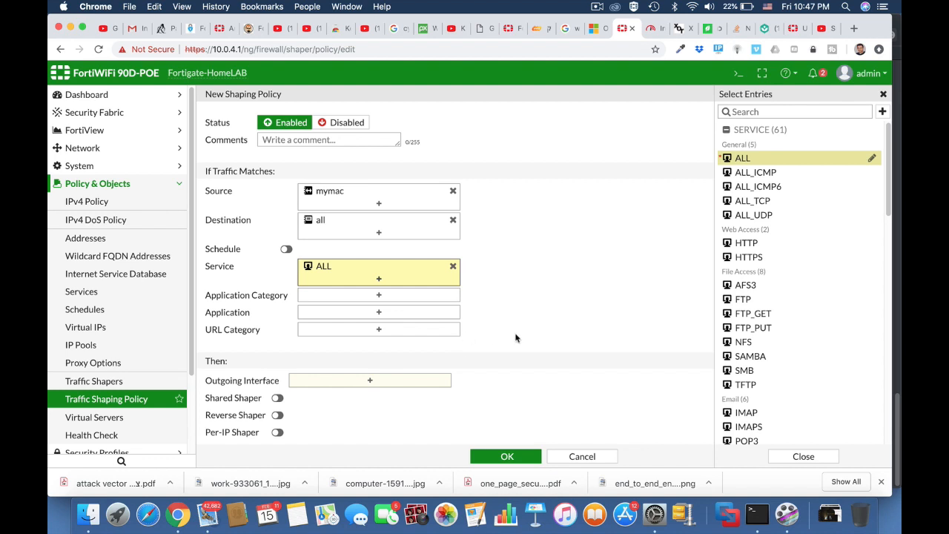
Set the policy's outgoing interface to OUTSIDE (wan1), removing the wrongly added fortinet (wifi)
scroll(516, 338, "down", 1)
left_click(399, 362)
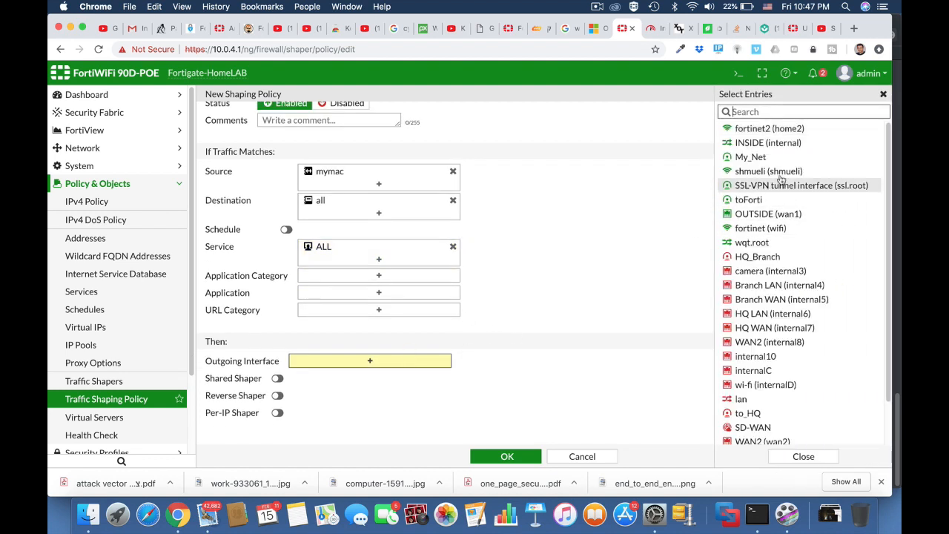
left_click(788, 230)
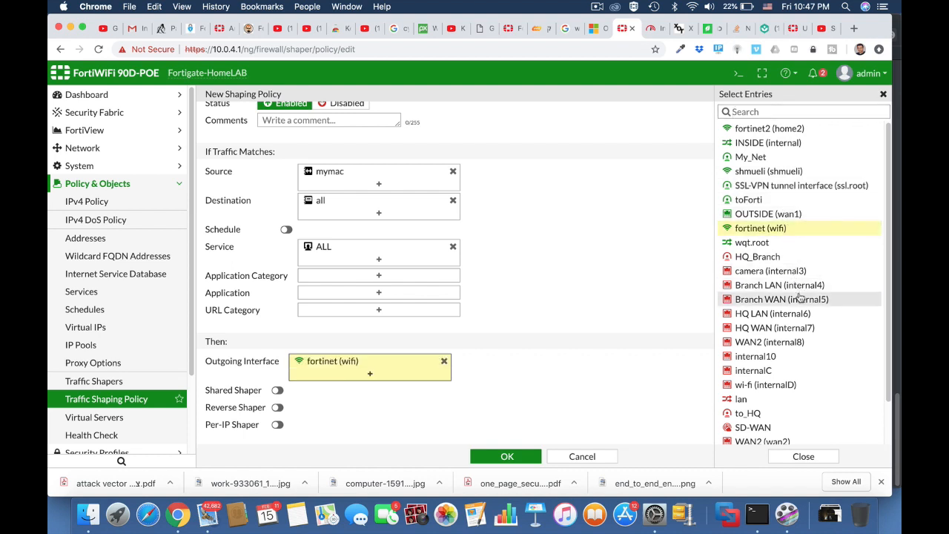
left_click(784, 213)
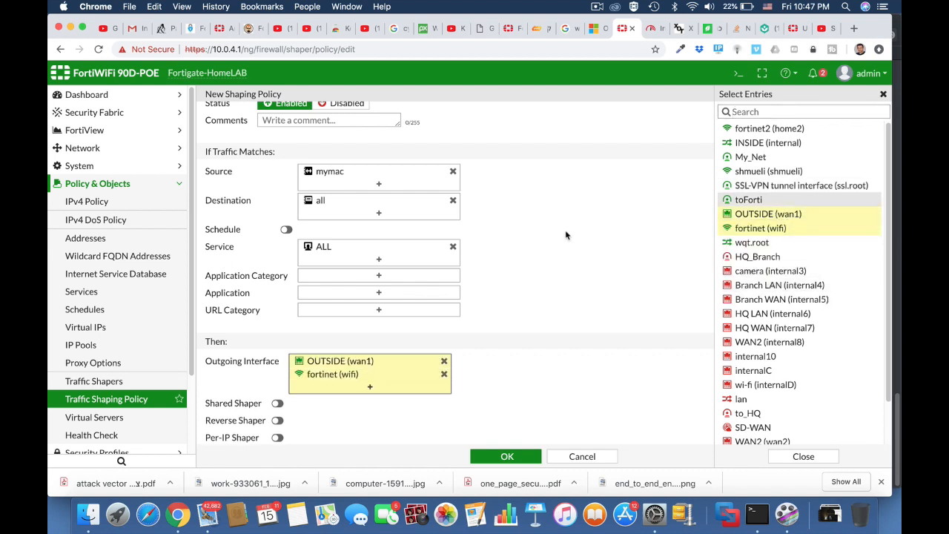
left_click(444, 374)
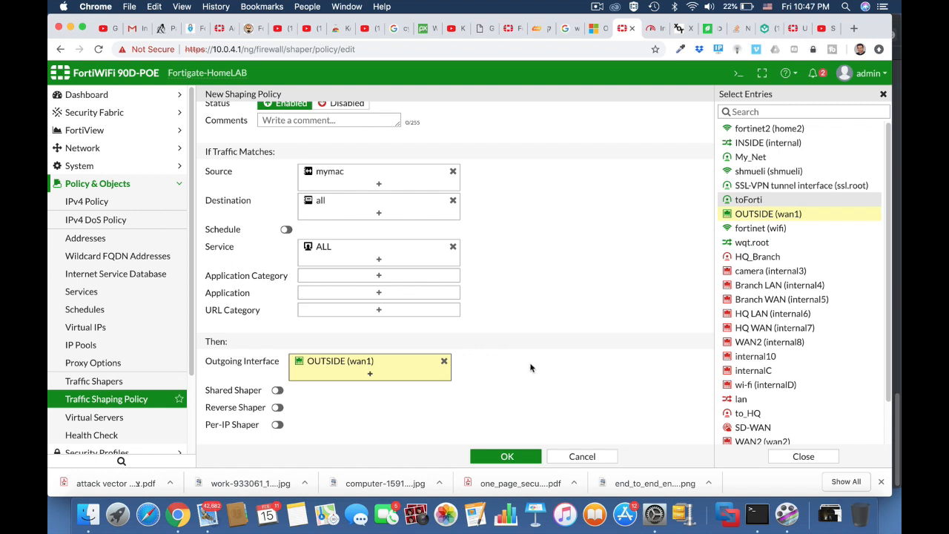
Enable the '4Mb limit' per-IP shaper on the policy and save it
scroll(539, 382, "down", 1)
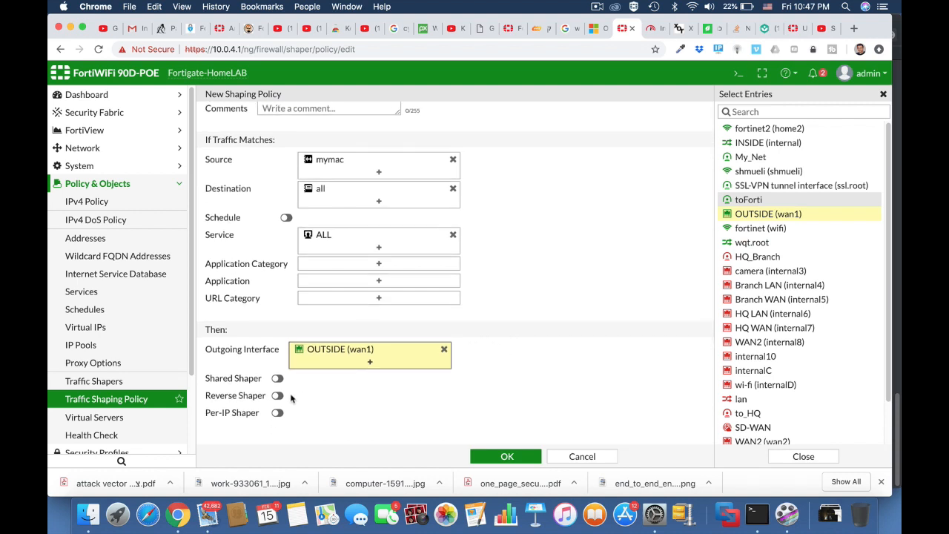
left_click(277, 413)
left_click(349, 413)
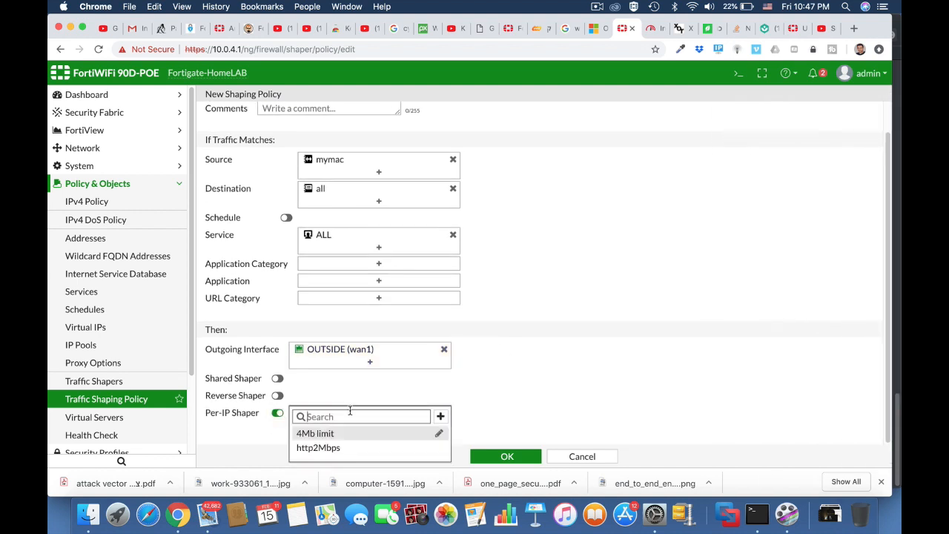
left_click(324, 434)
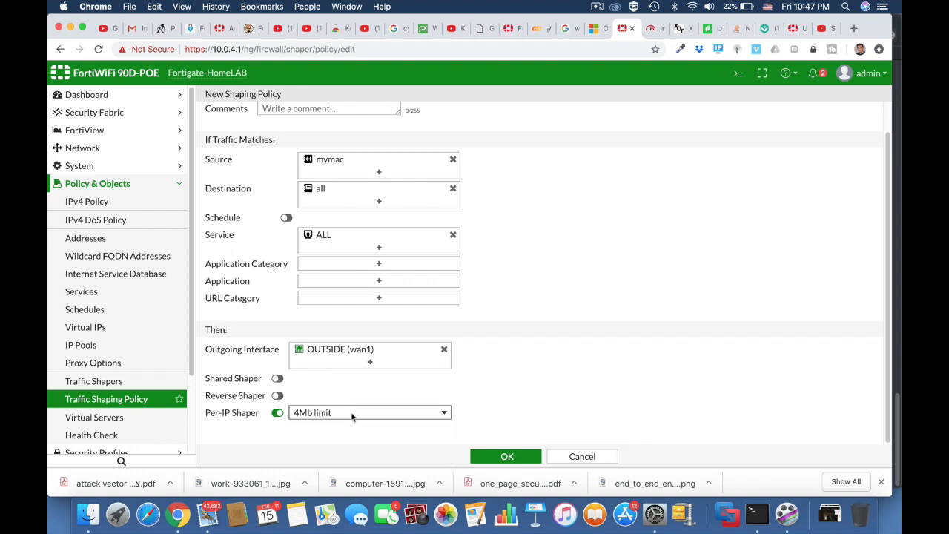
left_click(506, 457)
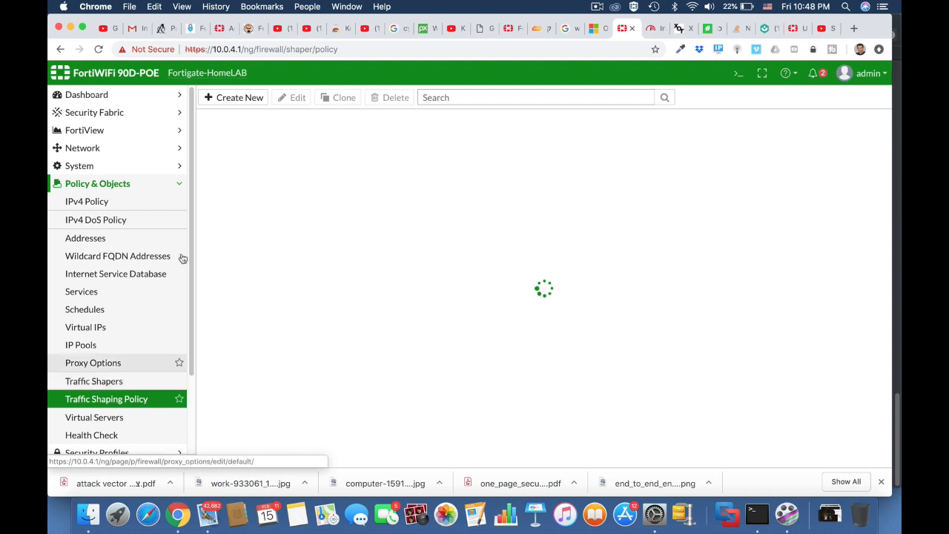
left_click(653, 28)
Reload Fast.com twice to rerun the speed test, now throttled to about 3.9 Mbps
left_click(512, 53)
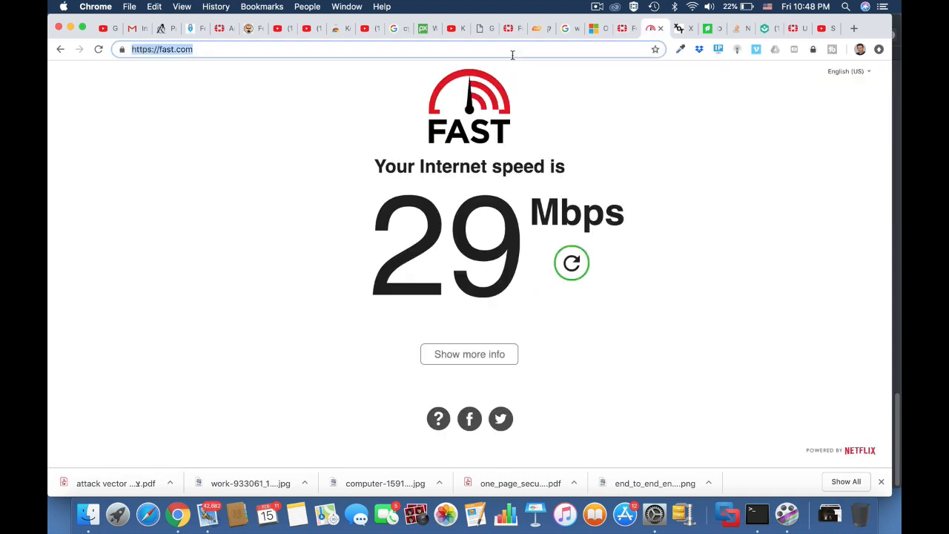
key("Return")
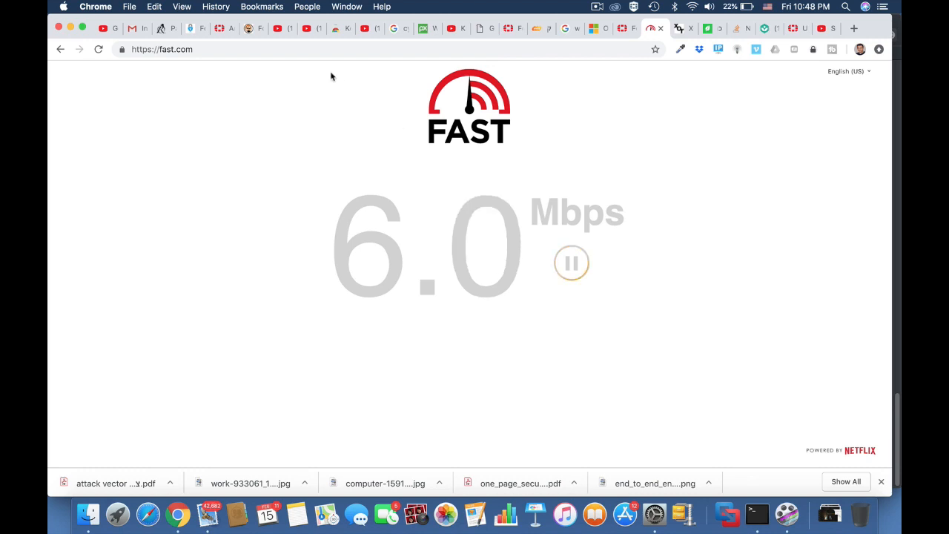
left_click(287, 55)
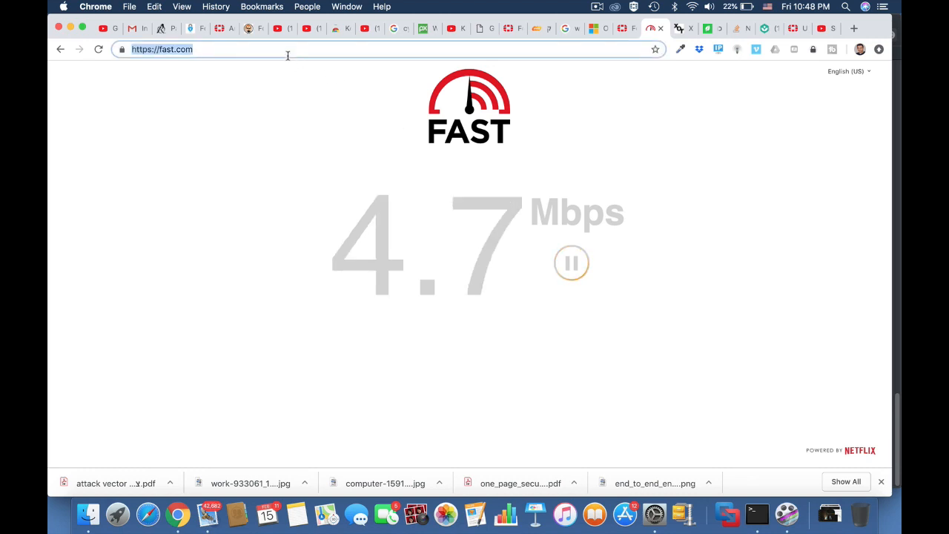
key("Return")
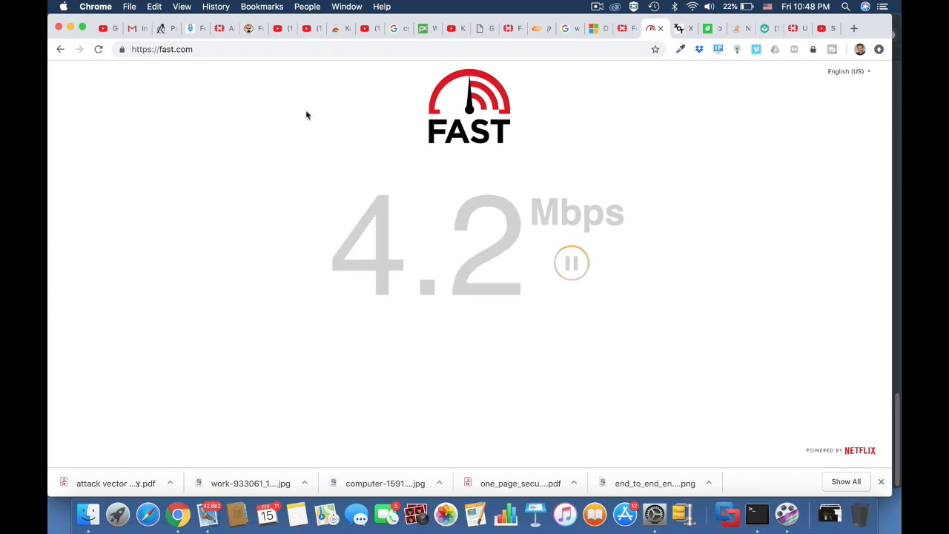
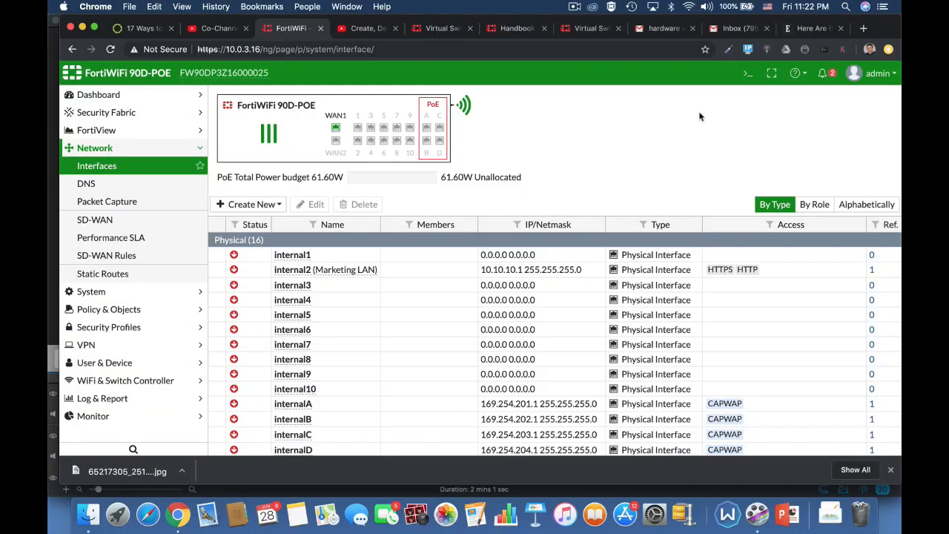
In the CLI console, enter config system virtual-switch and list the existing virtual switches
left_click(748, 72)
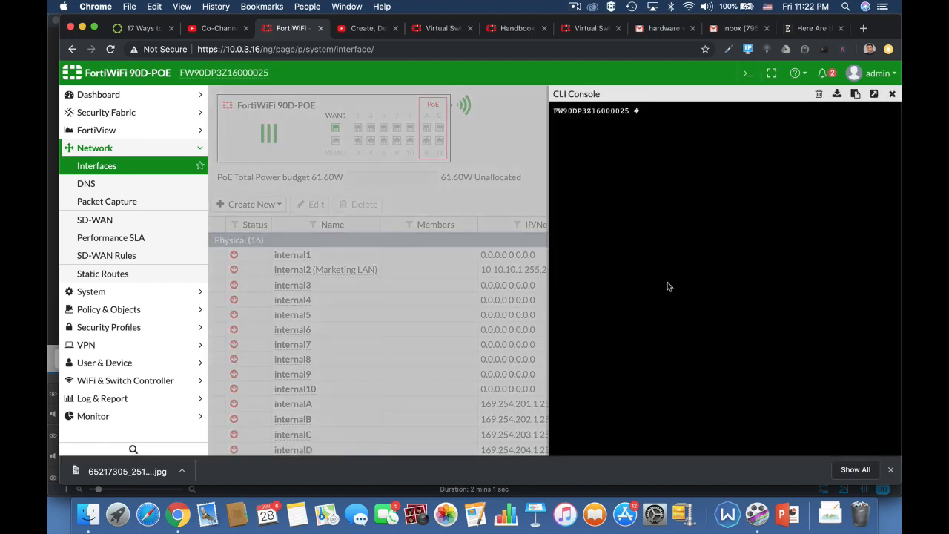
type("config")
key("Tab")
type("system")
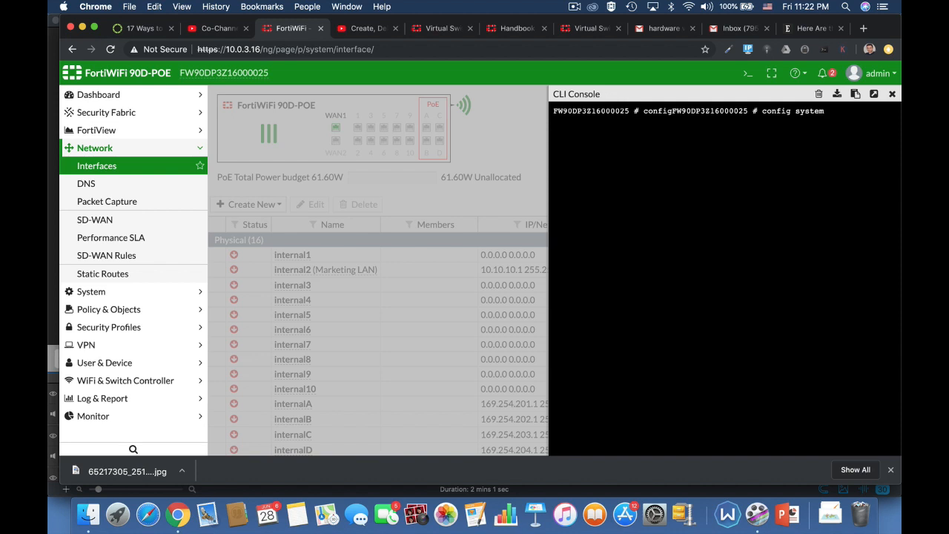
type(" virtual-switch")
key("Return")
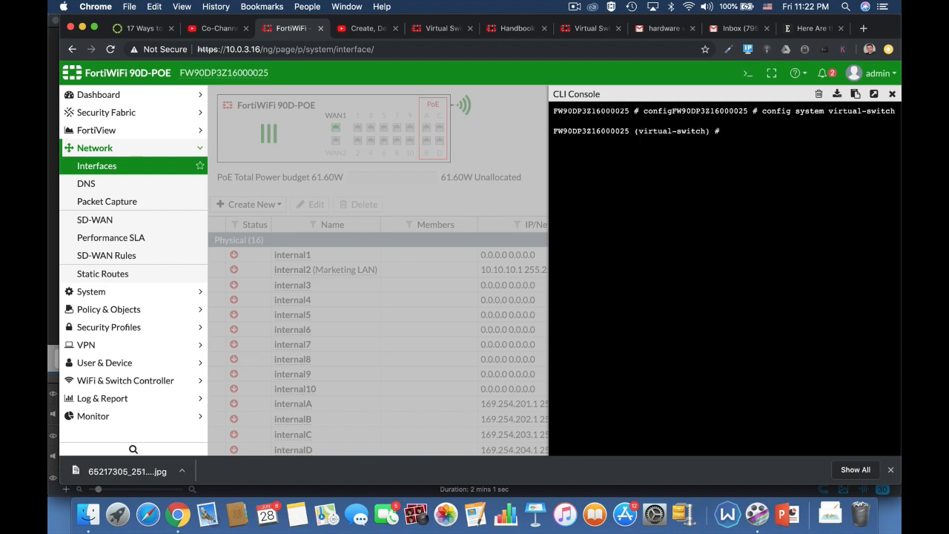
type("get")
key("Return")
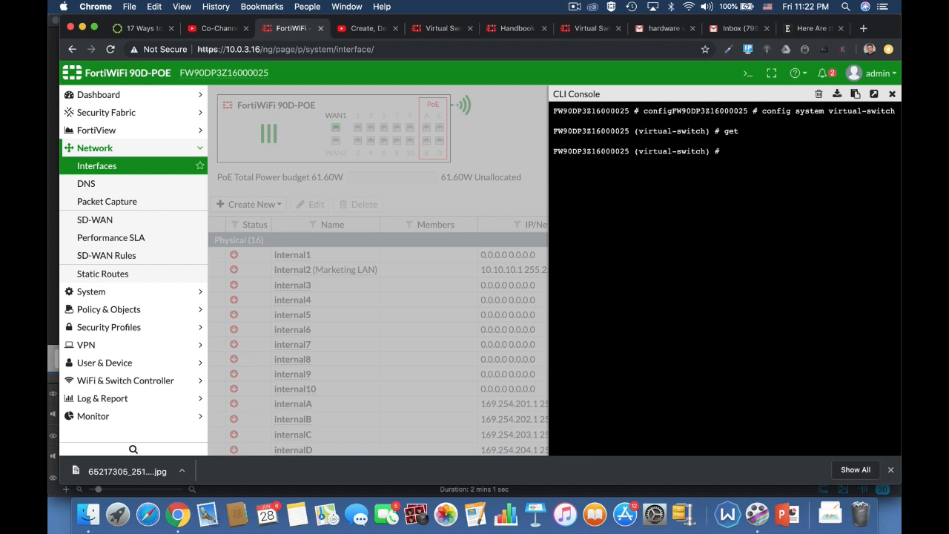
Create the virtual switch 'marketing' with physical-switch set to sw0
type("edit marketing")
key("Return")
type("set")
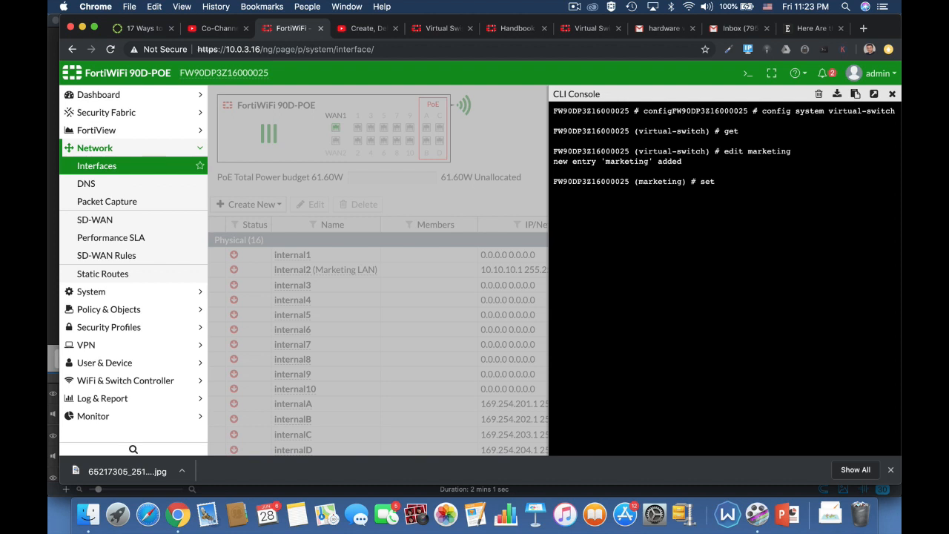
type(" p")
key("Tab")
type("sw0")
key("Return")
type("c")
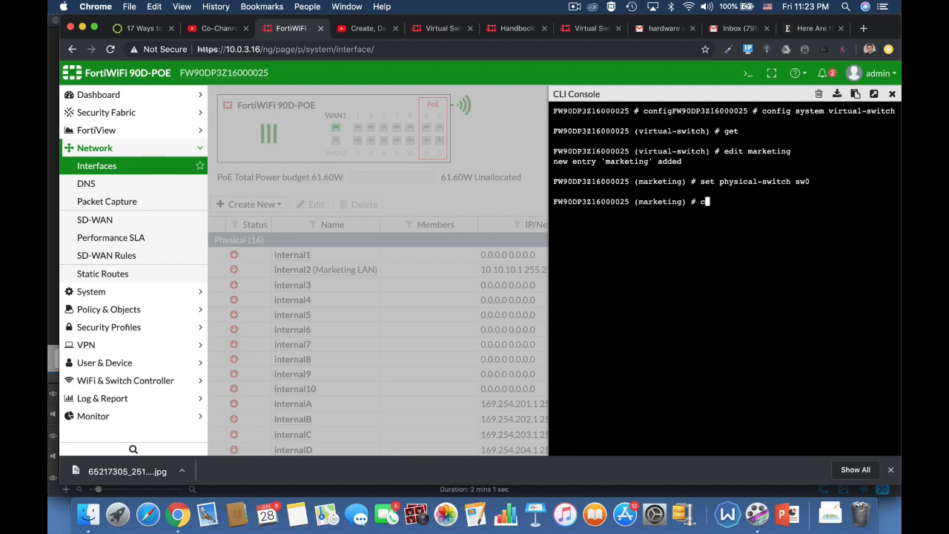
type("onfig port")
Add ports internal4 and internal5 to the marketing switch's port configuration
key("Return")
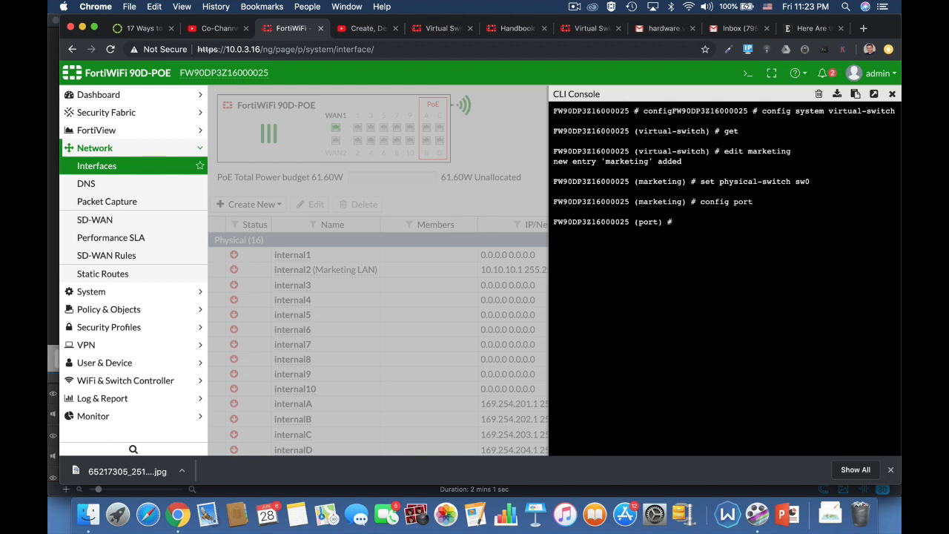
type("edit internal4")
key("Return")
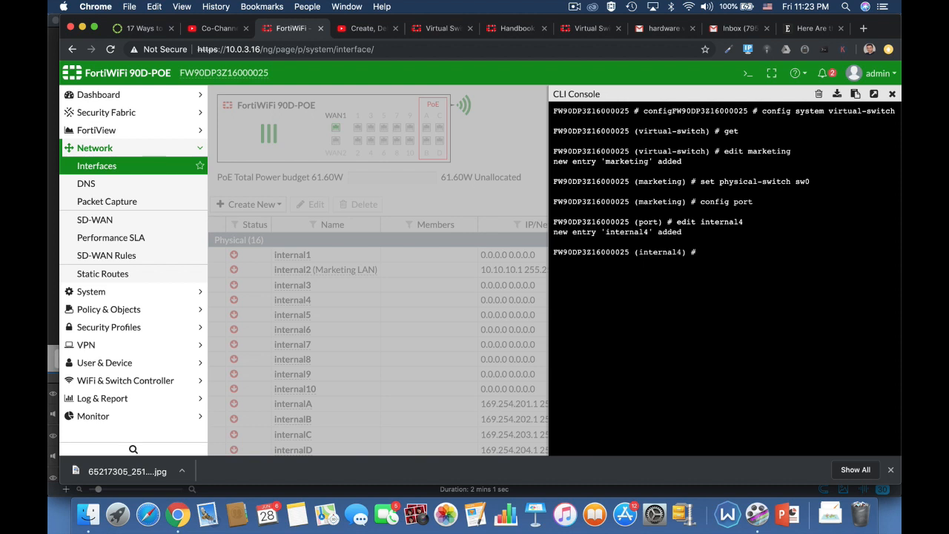
type("next")
key("Return")
type("edit")
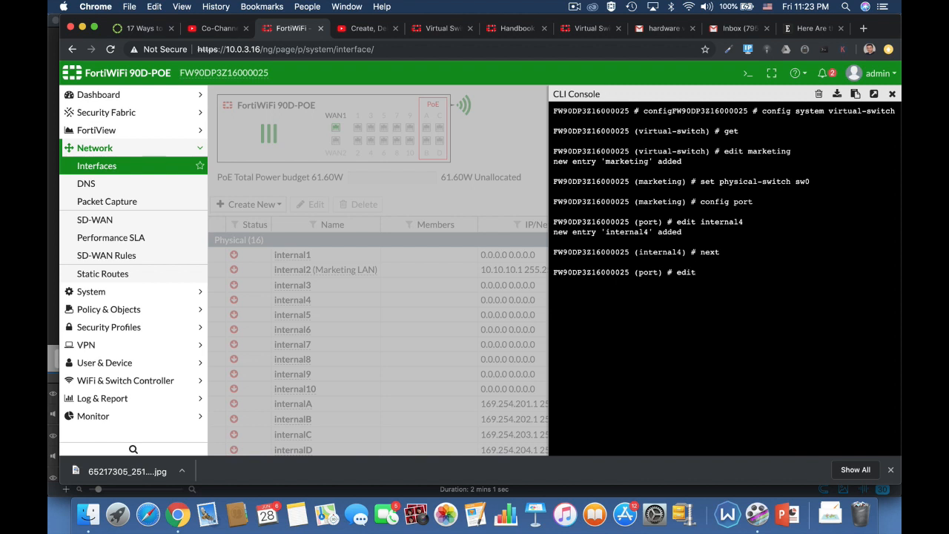
type(" internal5")
key("Return")
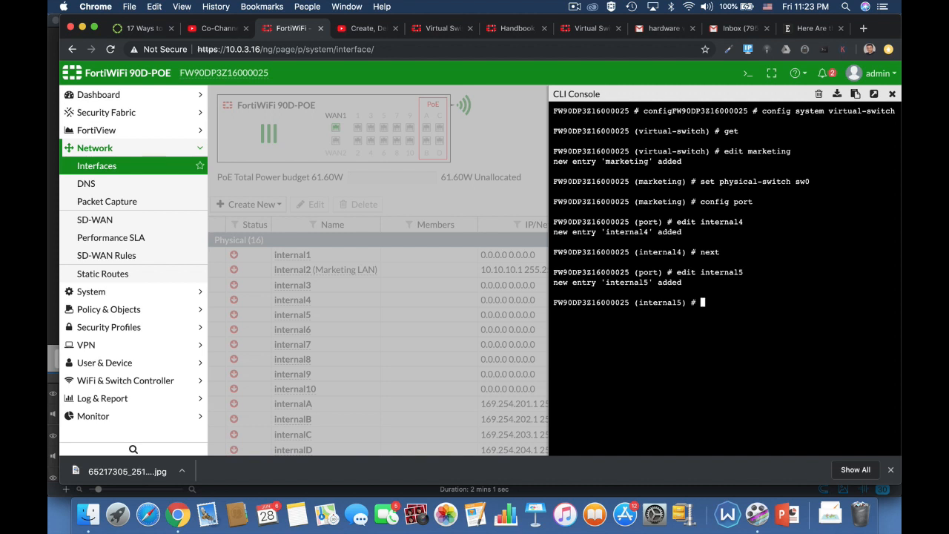
type("edit")
key("BackSpace")
key("BackSpace")
key("BackSpace")
key("BackSpace")
key("BackSpace")
type("next")
key("Return")
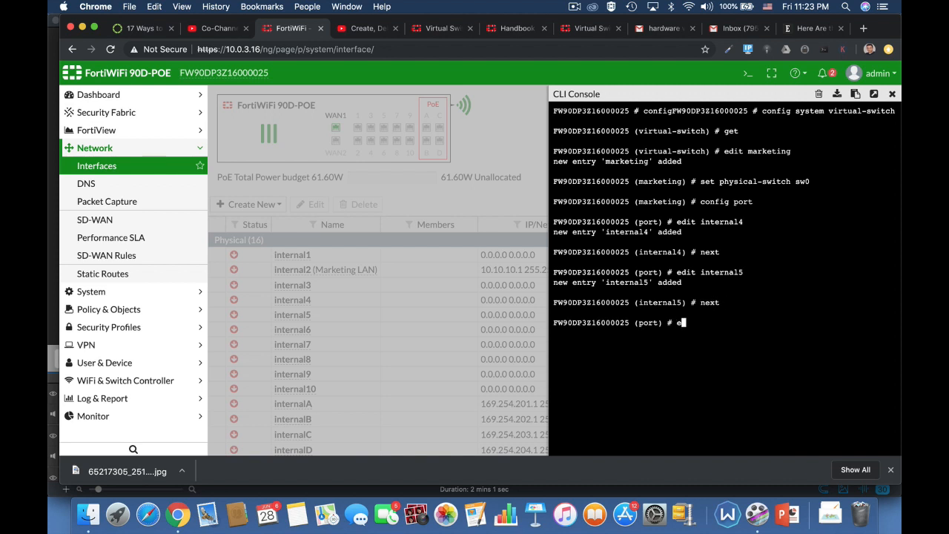
Add internal6 too, then end both configuration levels to save the switch
type("edit internal6")
key("Return")
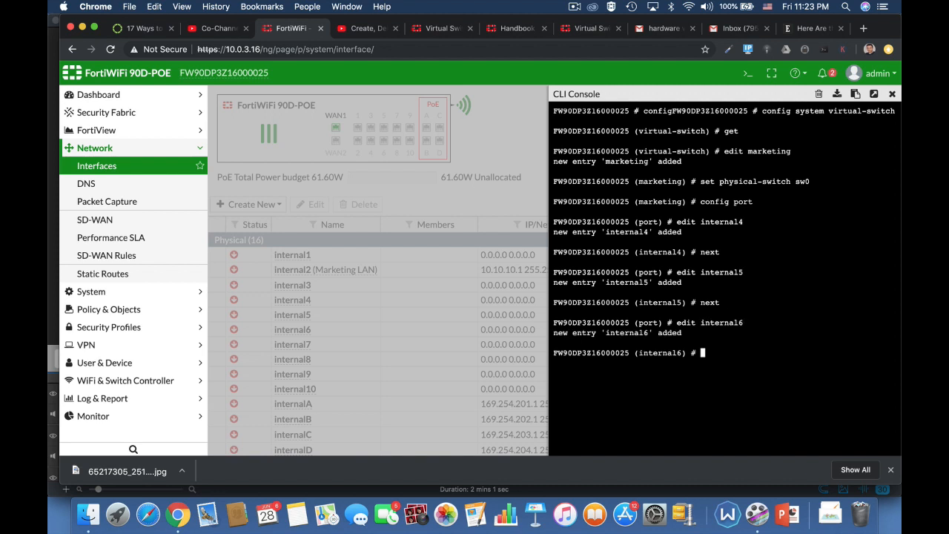
type("next")
key("Return")
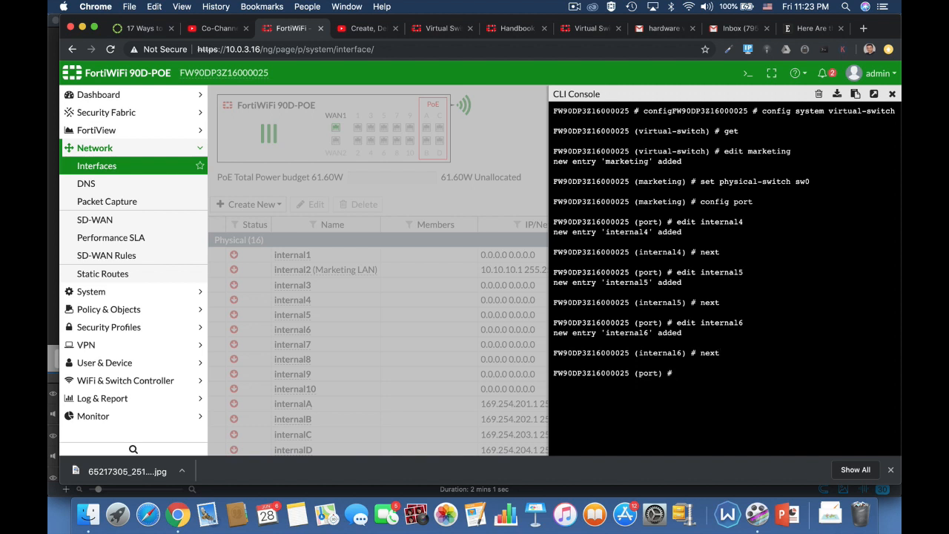
type("end")
key("Return")
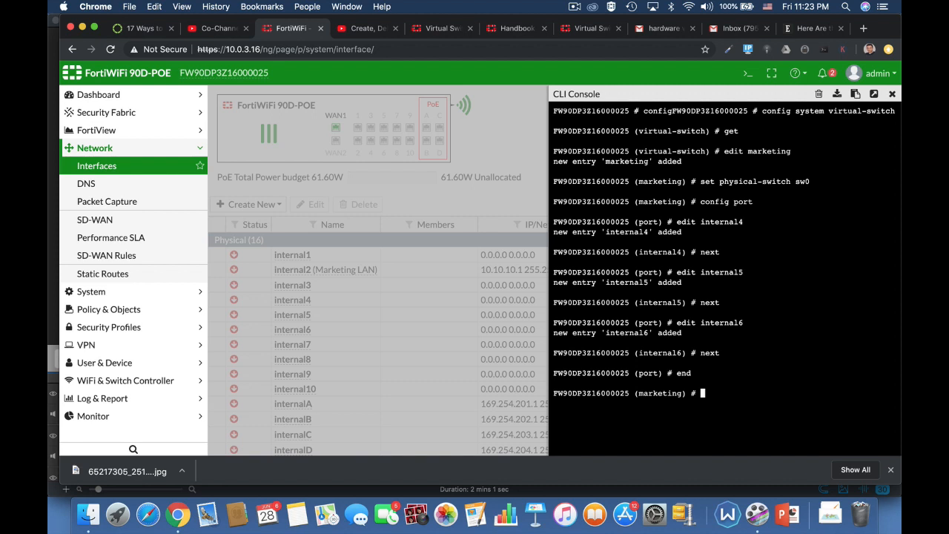
type("end")
key("Return")
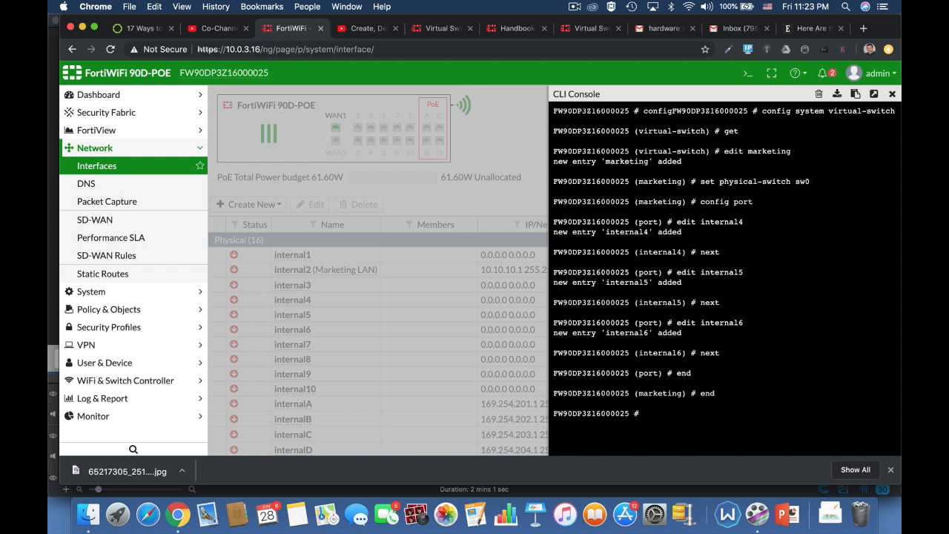
type("config system sw")
List the virtual switches again to confirm the marketing entry exists
key("Tab")
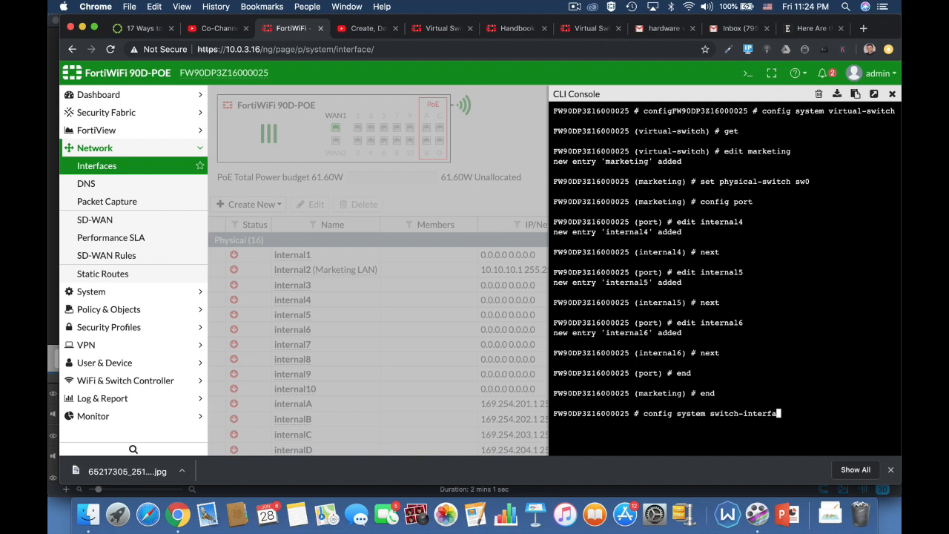
key("BackSpace")
key("BackSpace")
key("BackSpace")
key("BackSpace")
key("BackSpace")
key("BackSpace")
key("BackSpace")
key("BackSpace")
key("BackSpace")
key("BackSpace")
type("virtual-switch")
key("Return")
type("get")
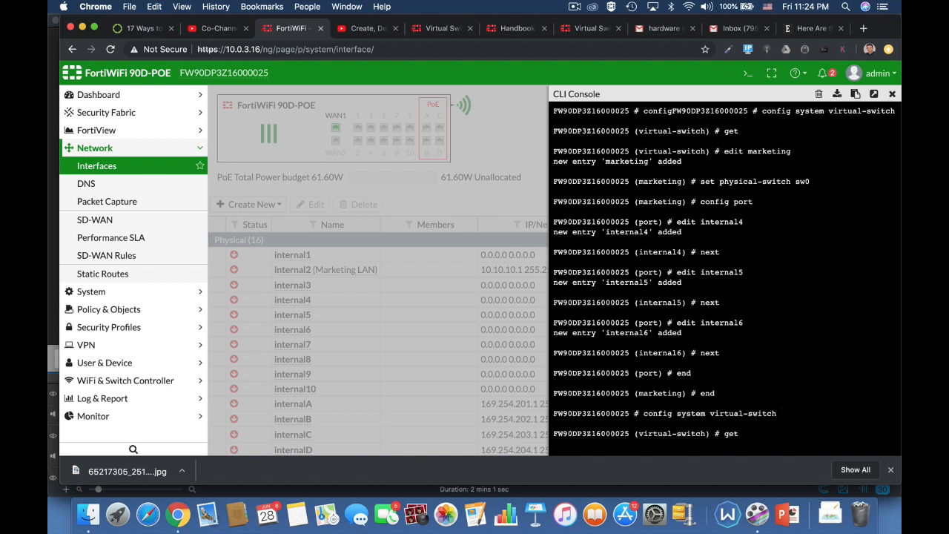
key("Return")
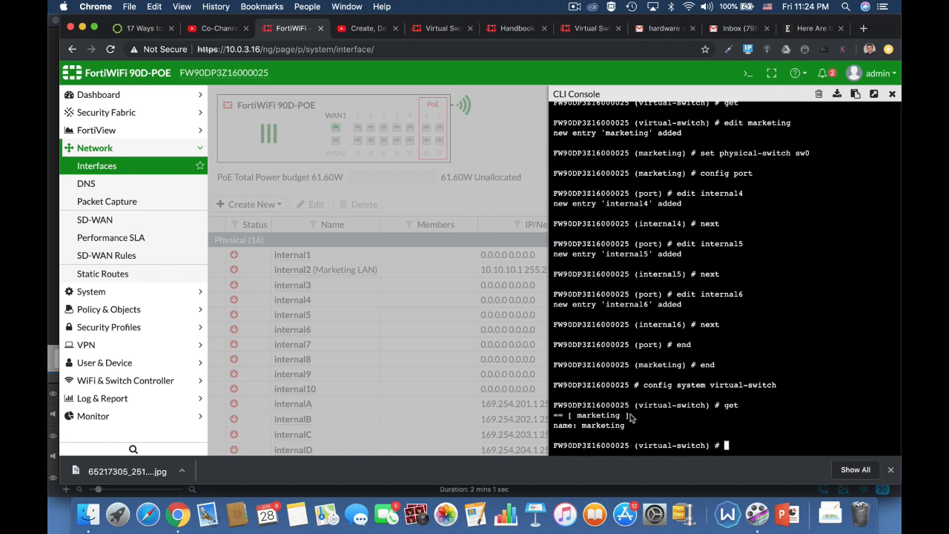
Exit the virtual-switch configuration and close the CLI console
type("end")
key("Return")
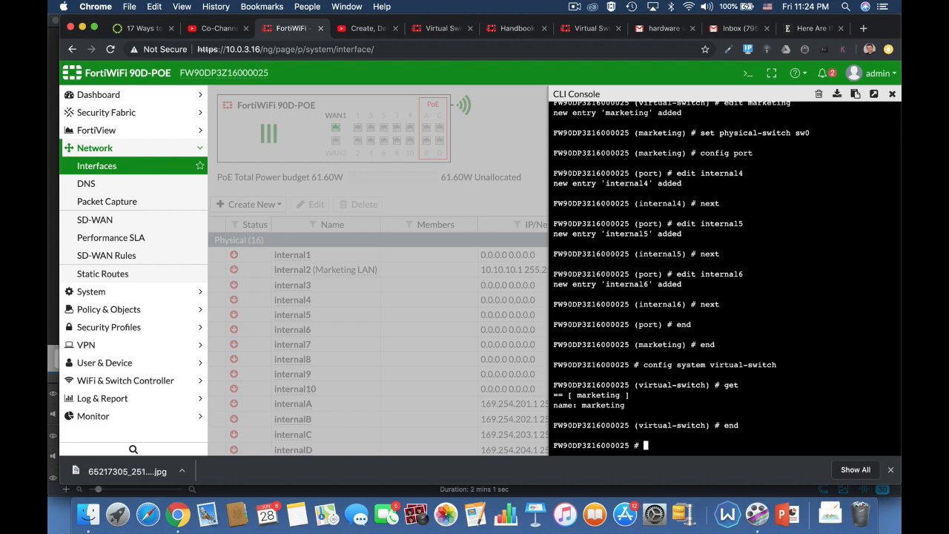
type("end")
key("Return")
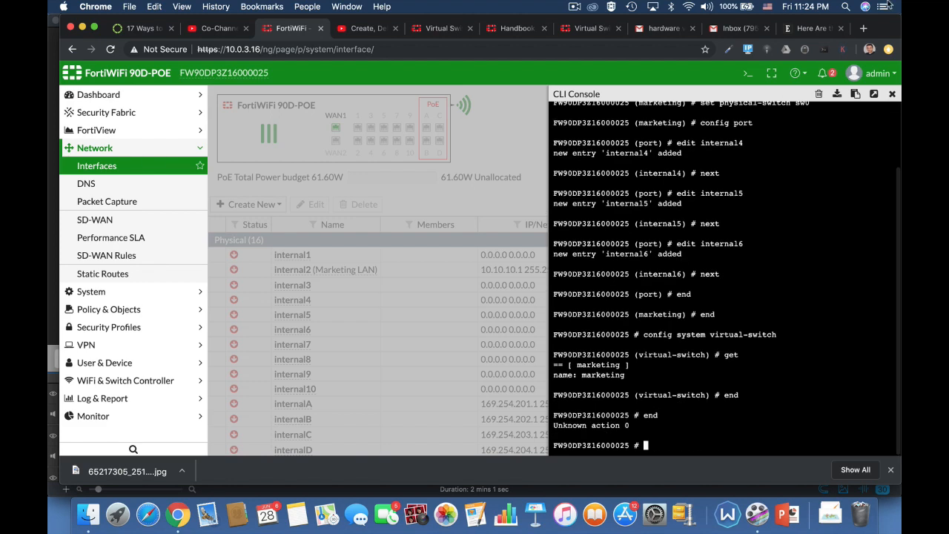
left_click(892, 94)
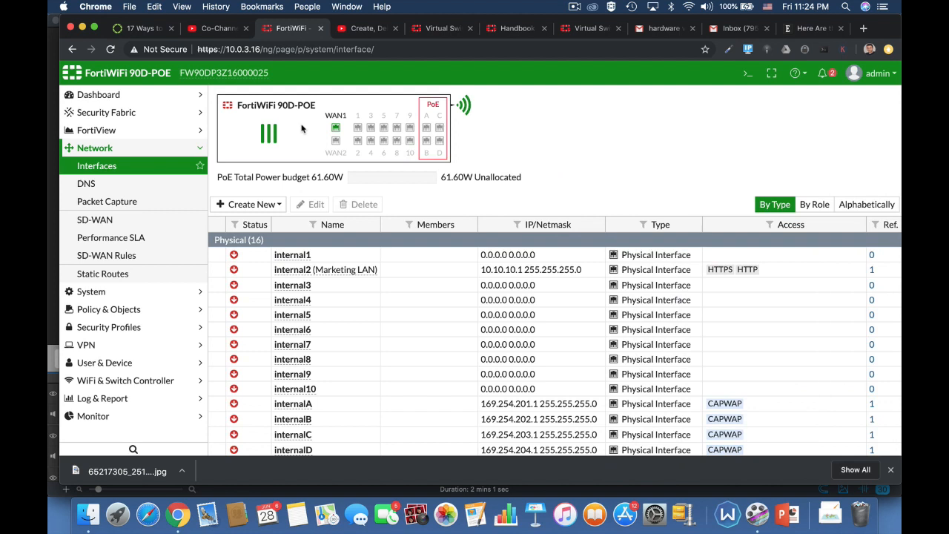
Reload the Interfaces page and open the marketing hardware switch for editing
left_click(328, 49)
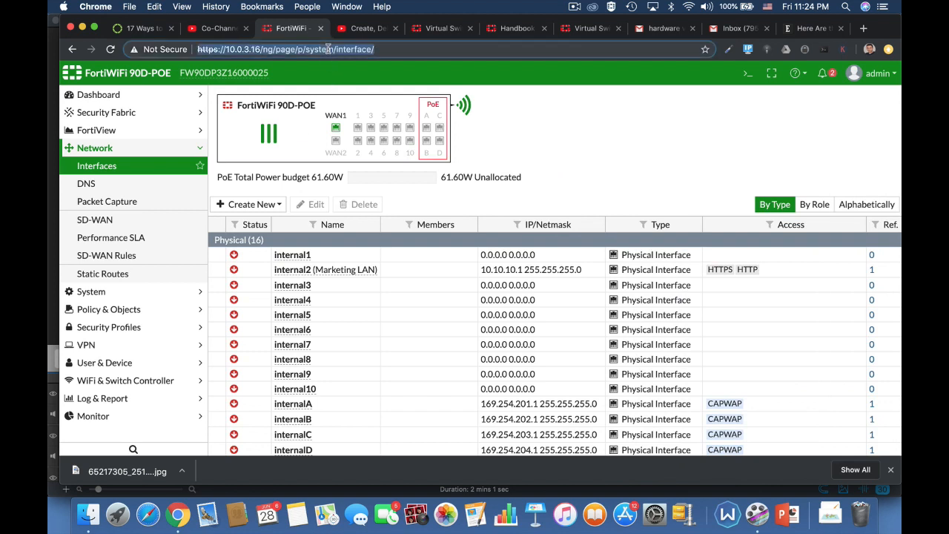
key("Return")
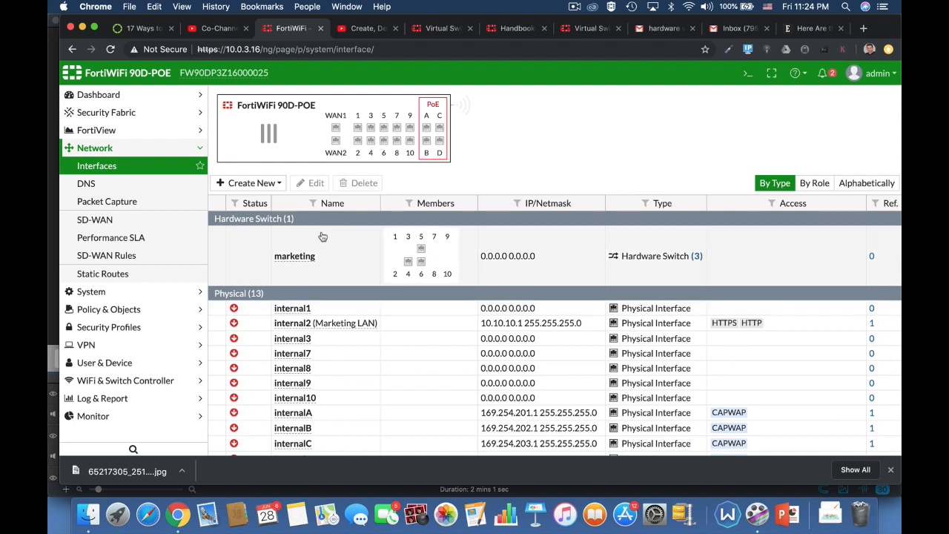
left_click(304, 271)
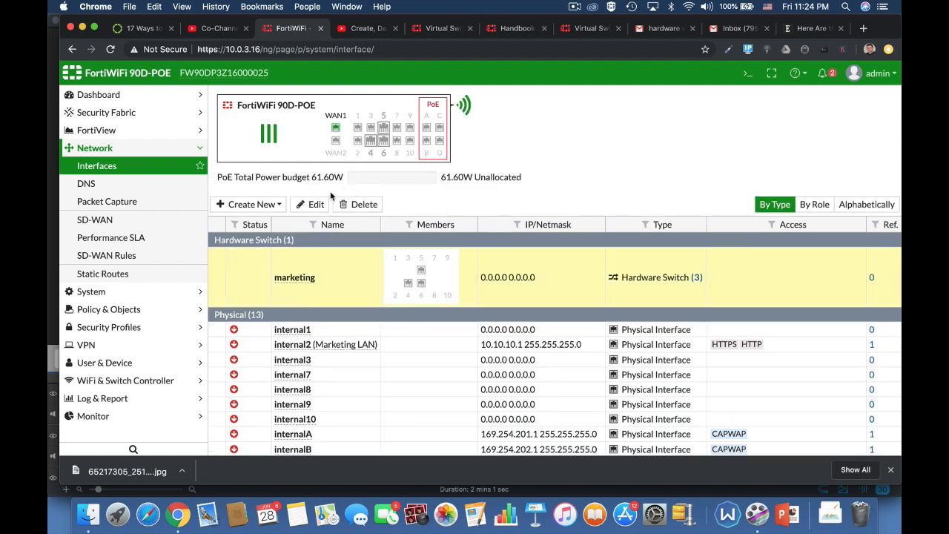
left_click(312, 205)
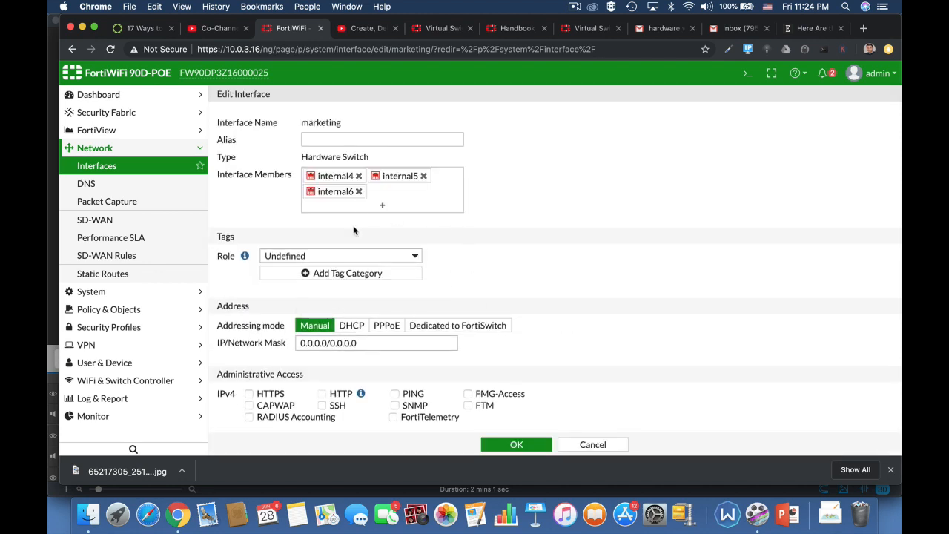
Give marketing the alias lan2, role LAN and address 10.0.4.17/24
left_click(330, 139)
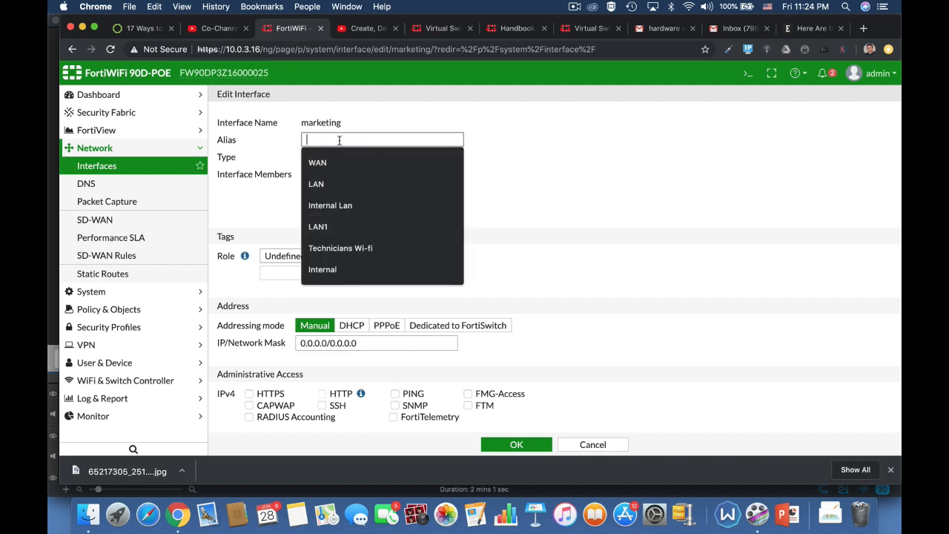
type("lan2")
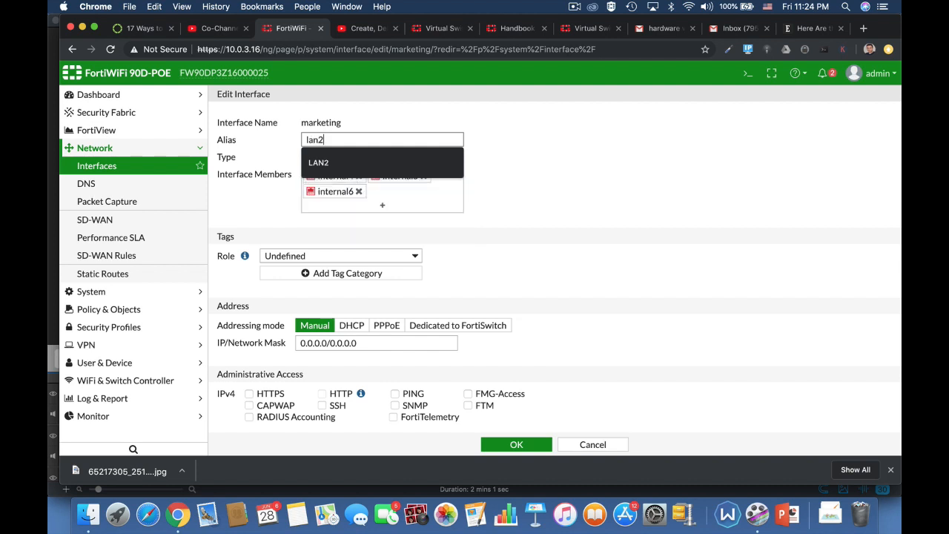
left_click(539, 179)
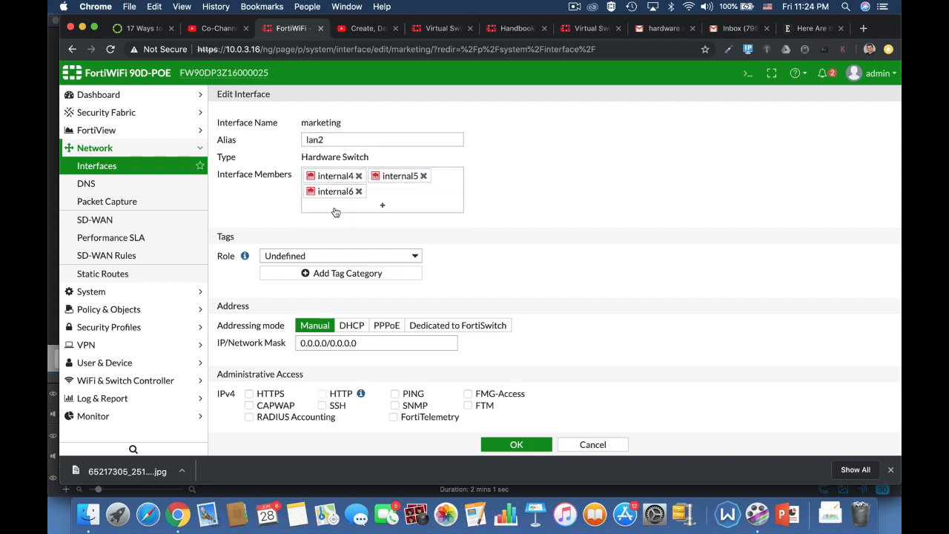
left_click(400, 256)
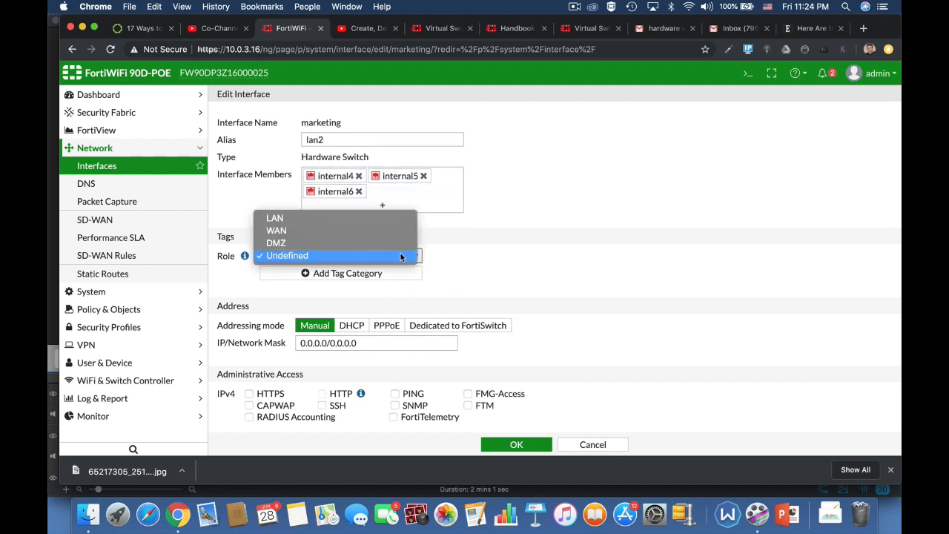
left_click(372, 219)
scroll(527, 304, "down", 3)
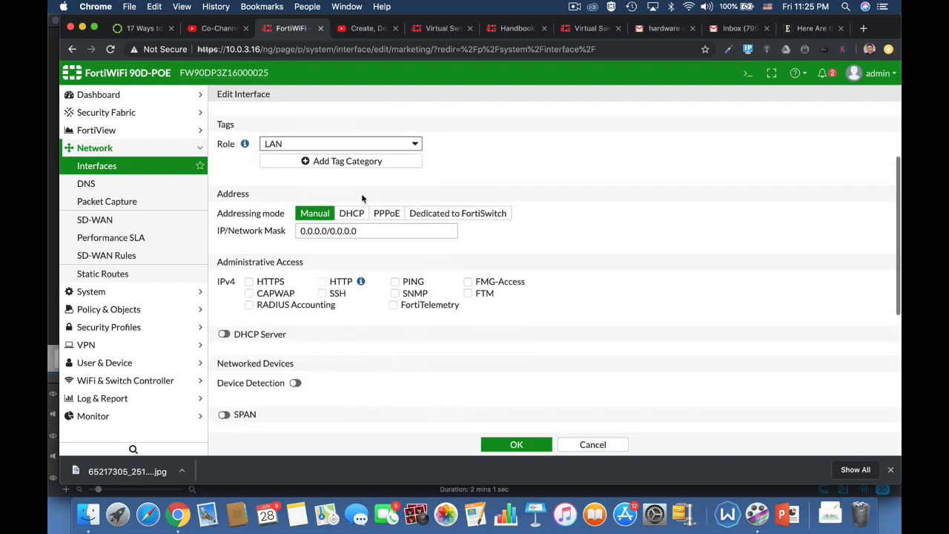
left_click(362, 231)
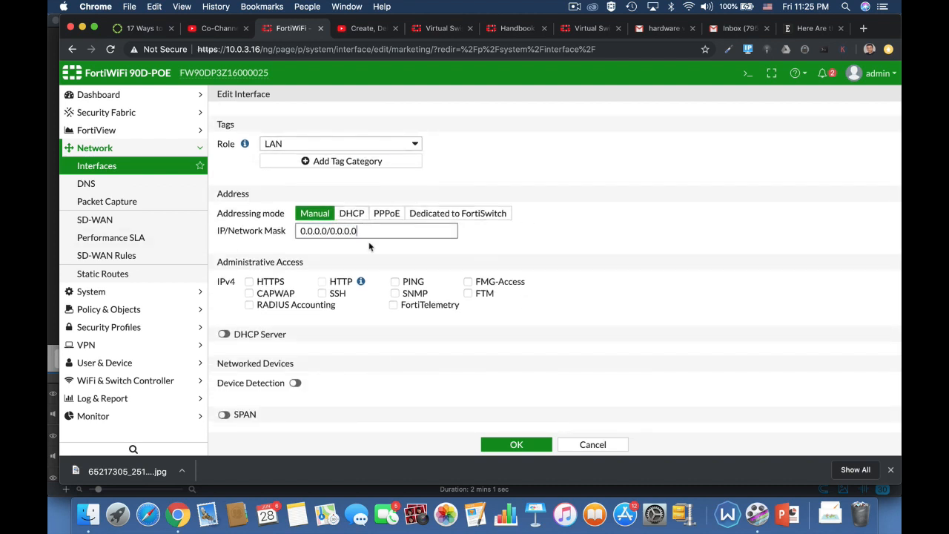
left_click_drag(371, 230, 281, 235)
type("10")
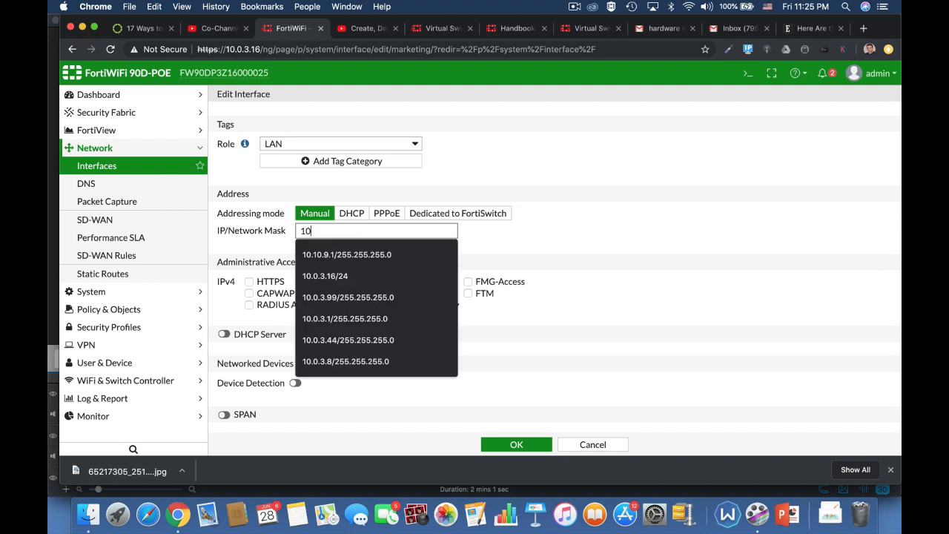
type(".0.3.")
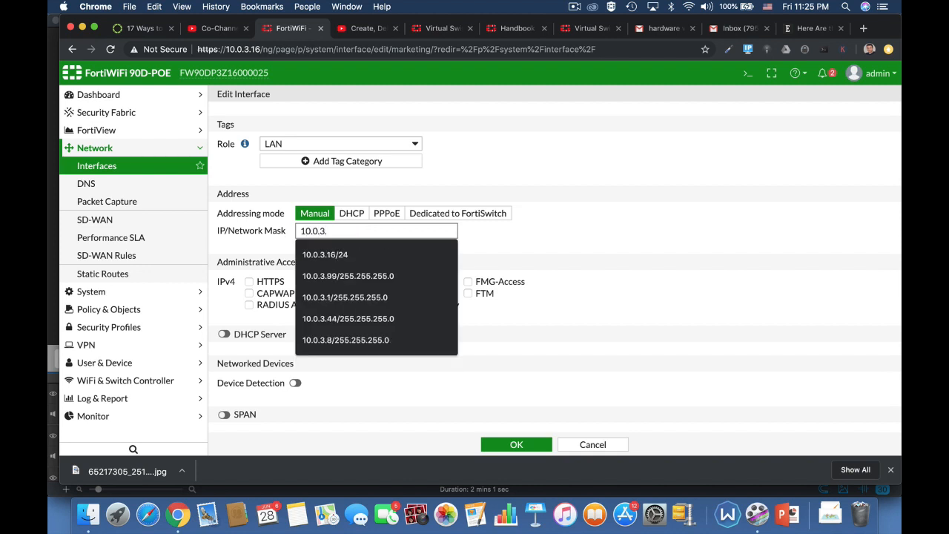
type("17/24")
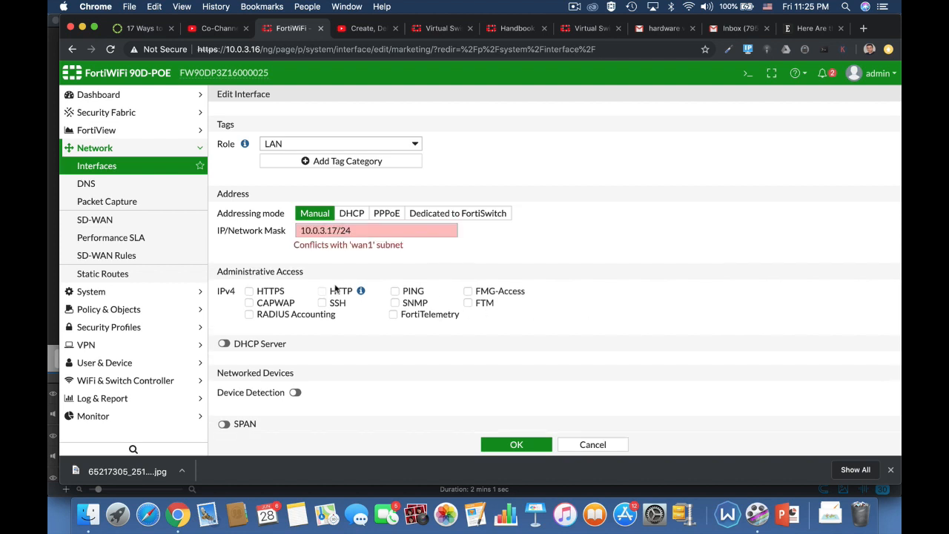
triple_click(314, 231)
type("10.0.")
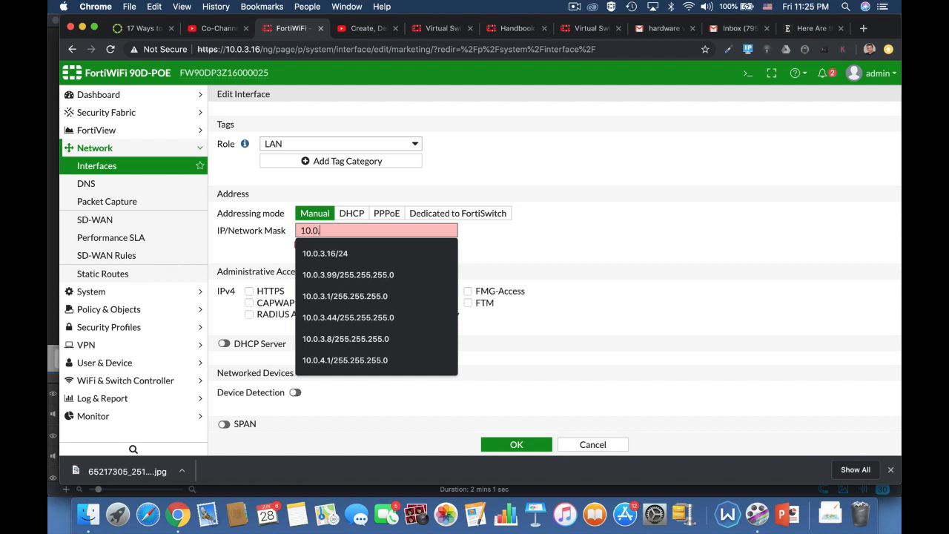
type("4.17/24")
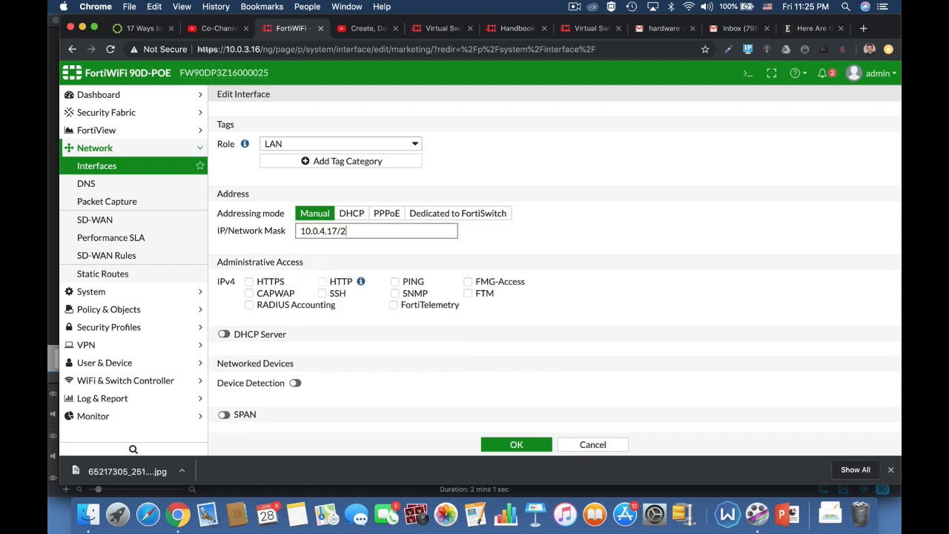
Allow HTTPS and PING access, enable DHCP Server and Device Detection, and save
left_click(257, 284)
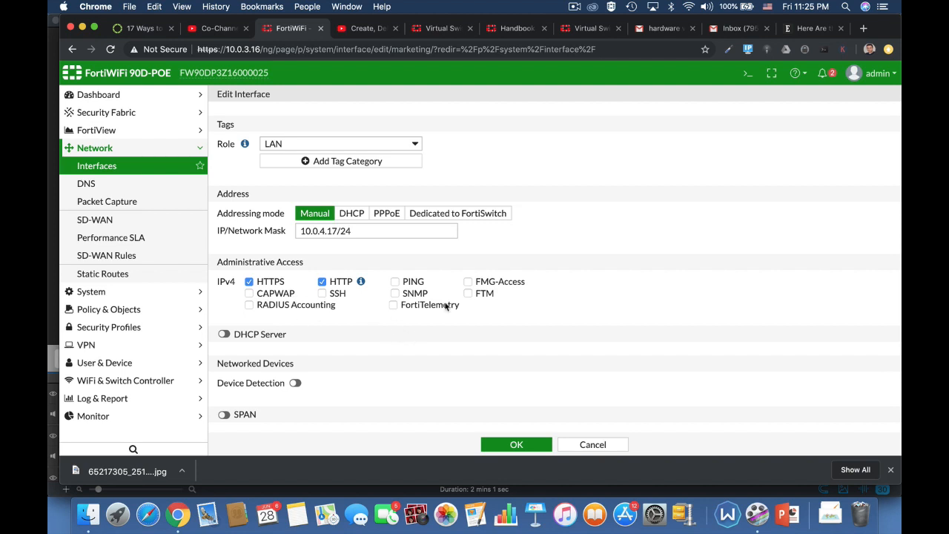
left_click(395, 282)
left_click(223, 334)
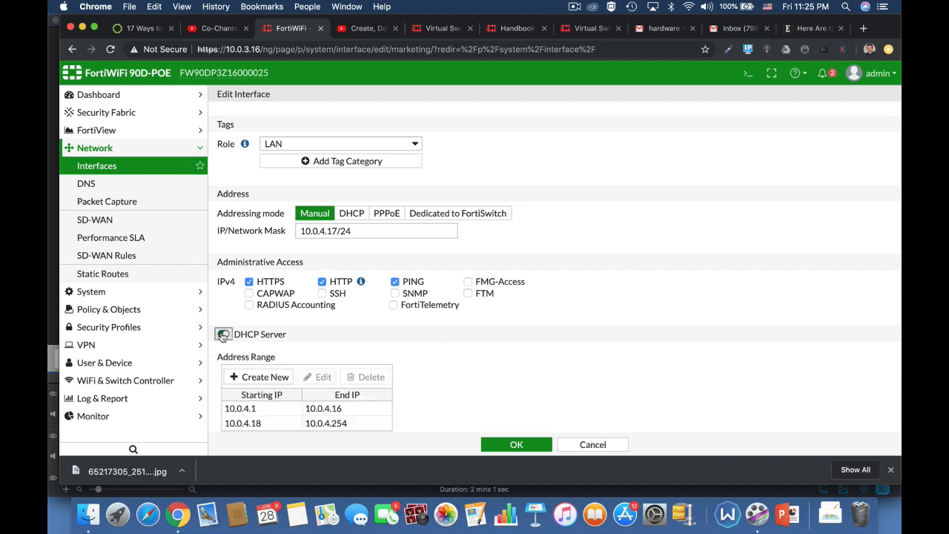
scroll(553, 382, "down", 3)
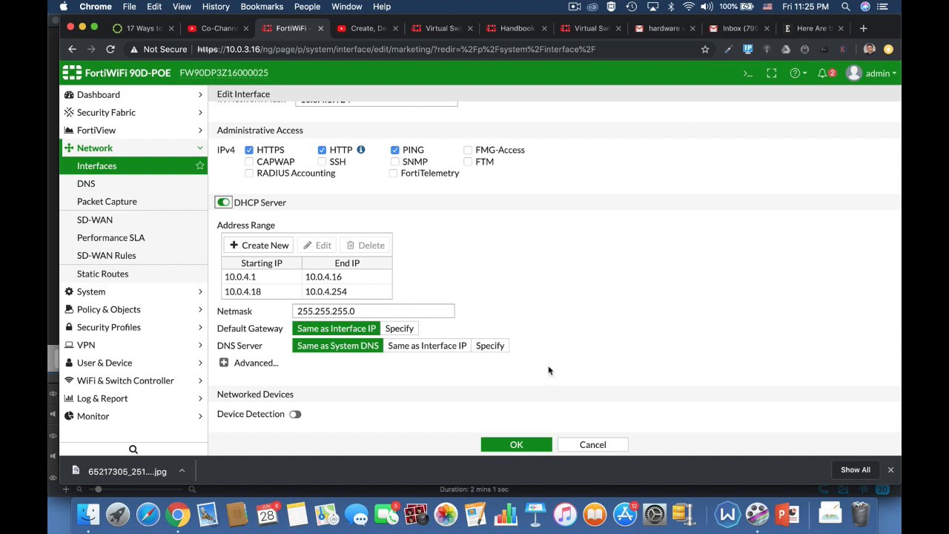
scroll(583, 220, "up", 3)
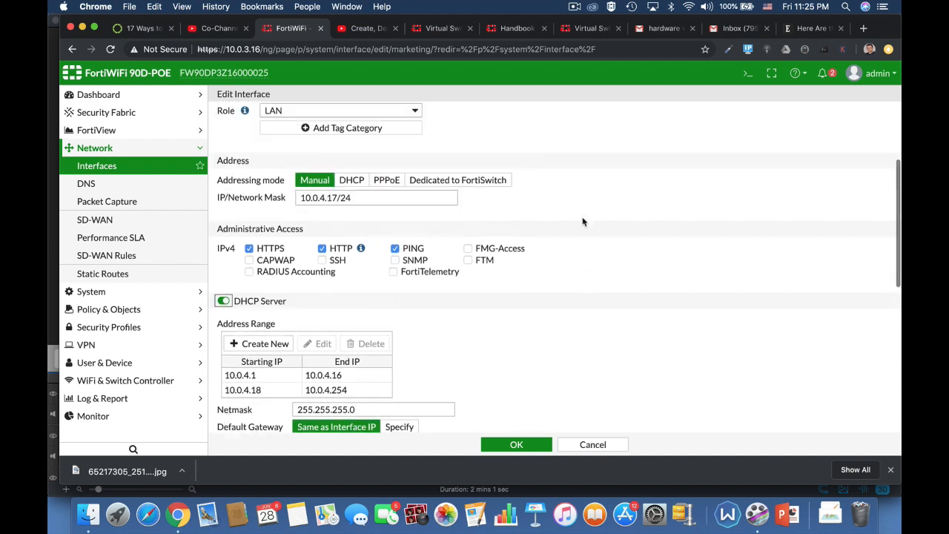
scroll(614, 331, "down", 4)
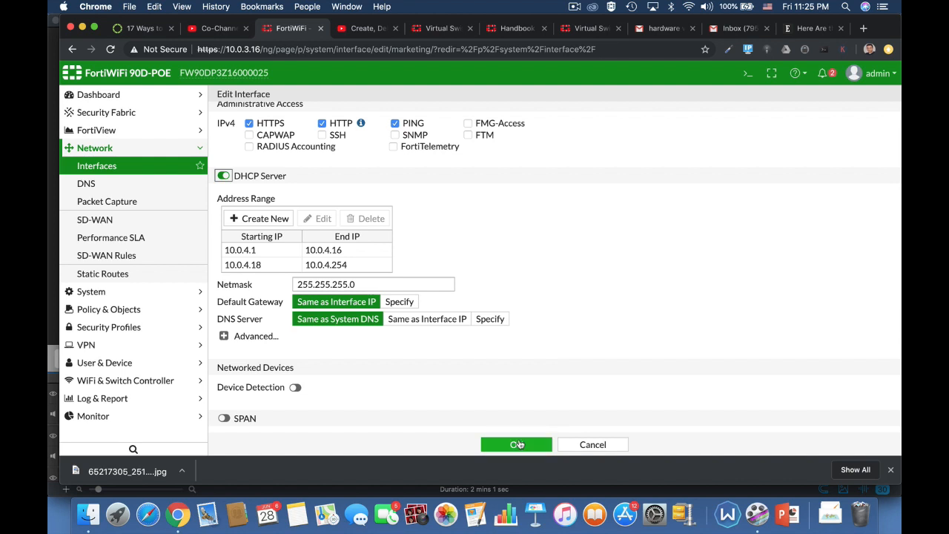
left_click(296, 388)
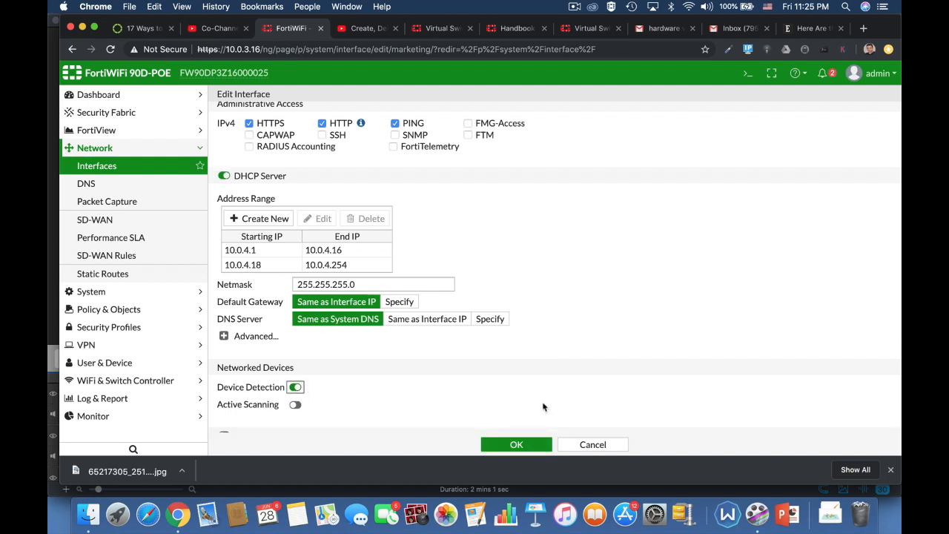
scroll(542, 407, "down", 3)
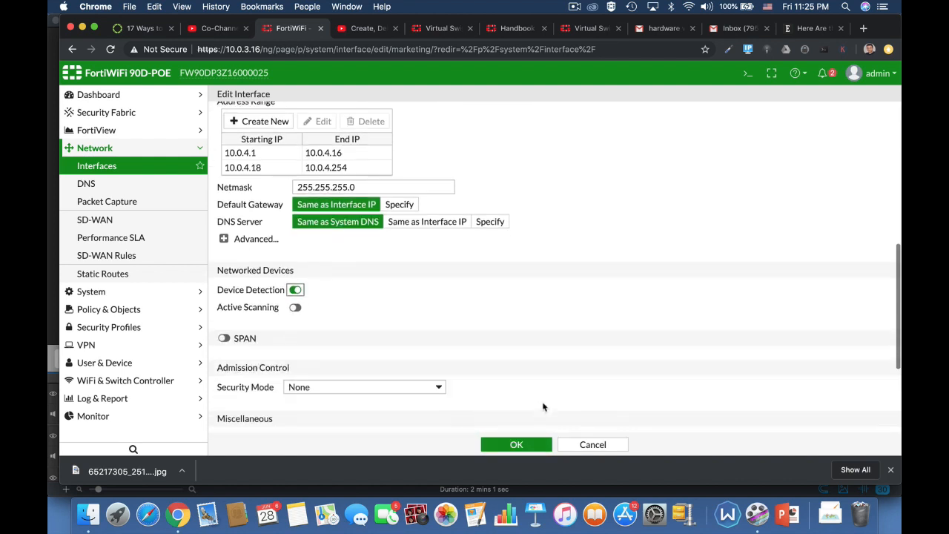
left_click(513, 445)
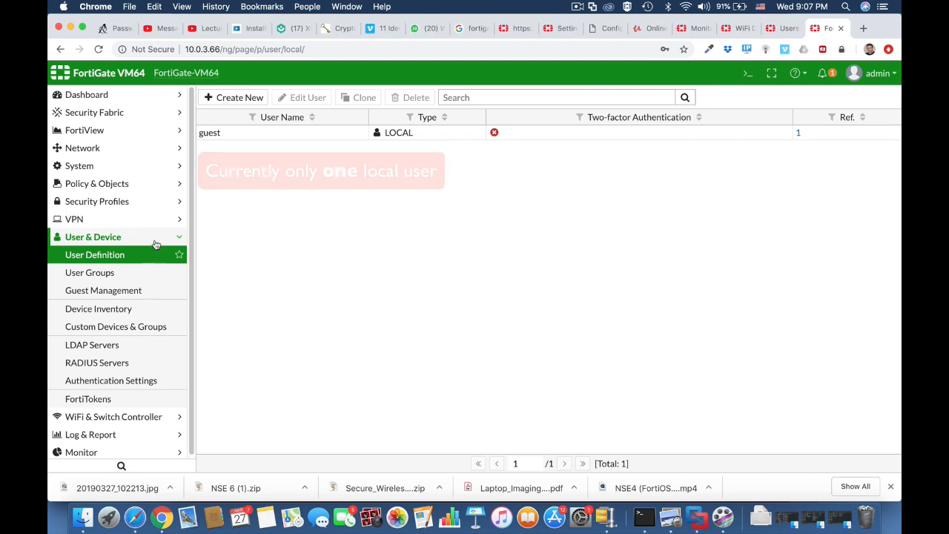
In the CLI console, create the local user testuser1 under config user local
left_click(153, 243)
left_click(153, 242)
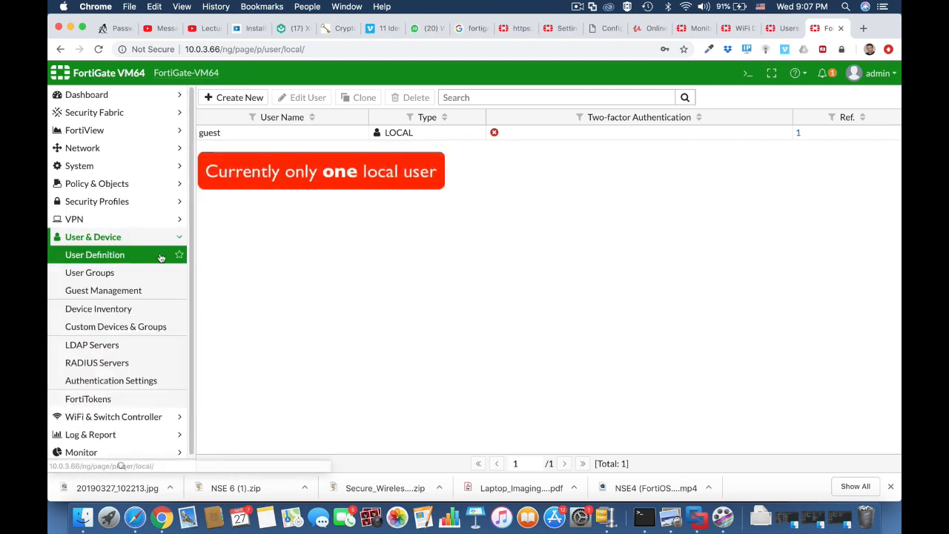
left_click(142, 273)
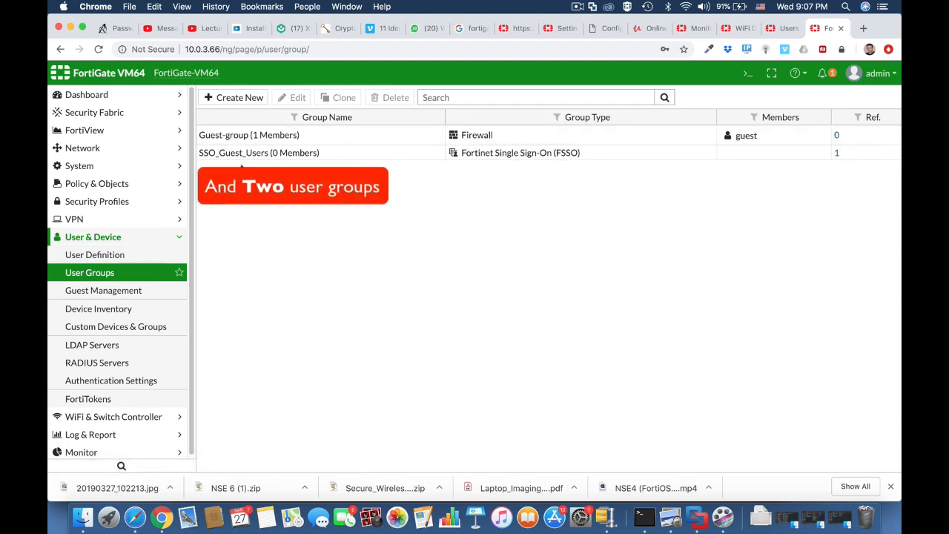
left_click(121, 258)
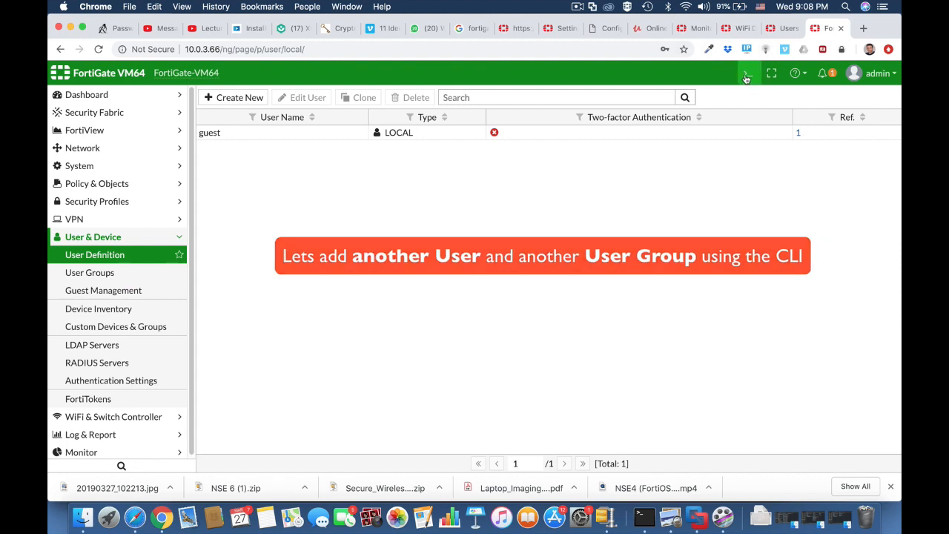
left_click(746, 77)
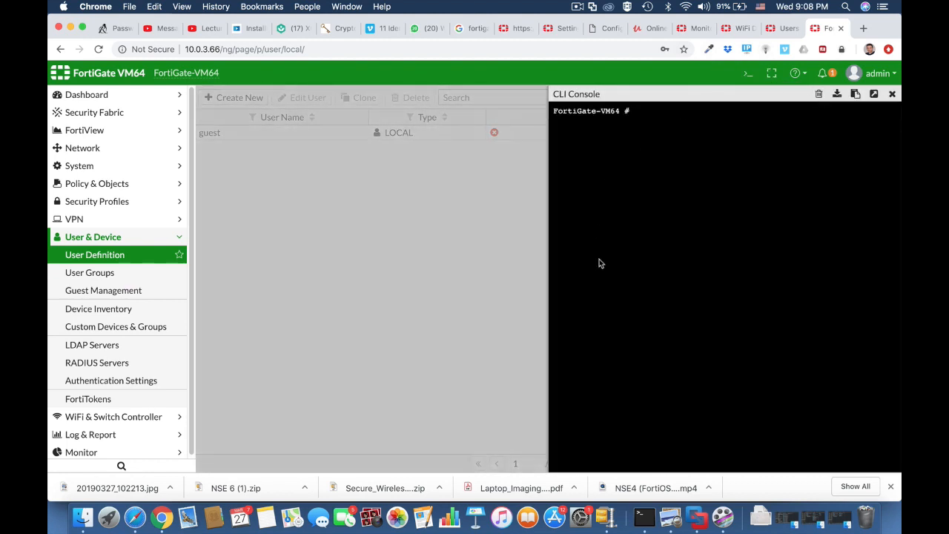
type("config user local")
key("Return")
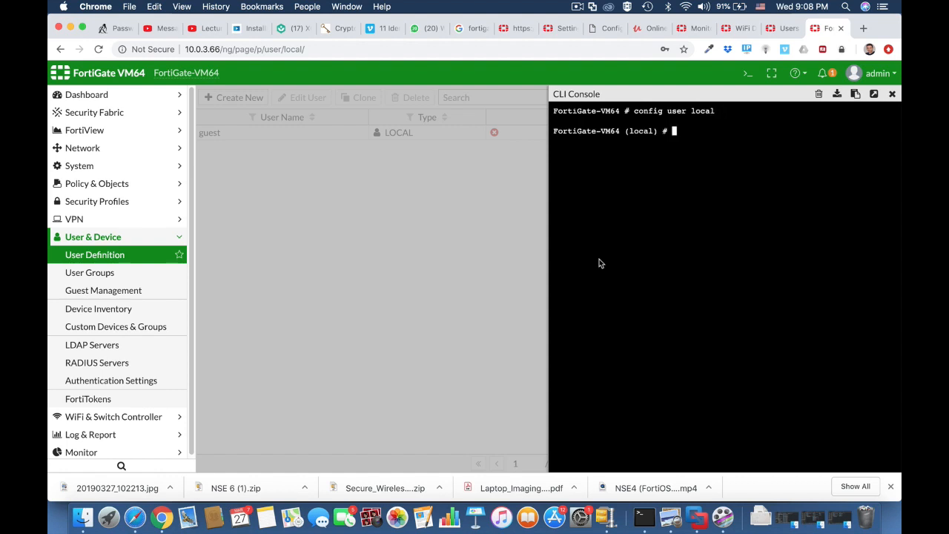
type("edit testuser1")
key("Return")
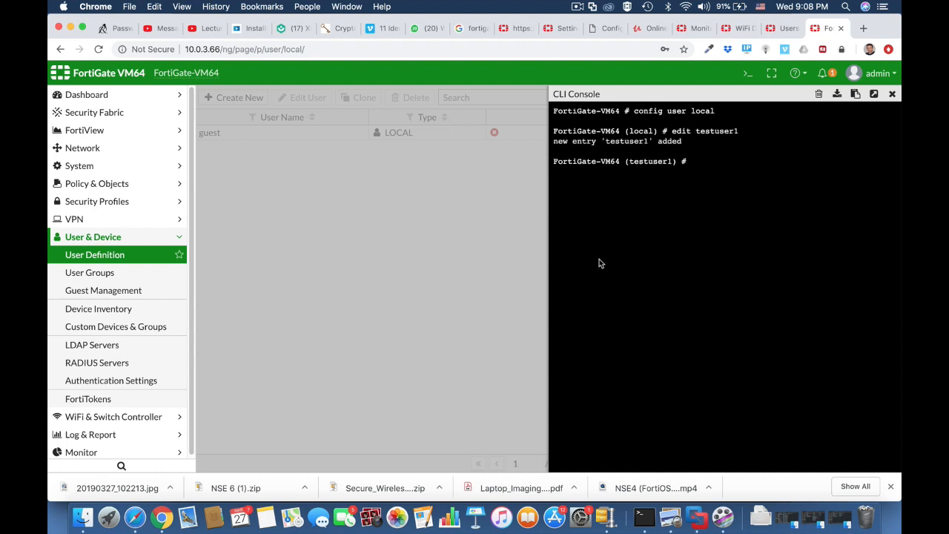
Set testuser1 to password authentication with its password, save, and view User Groups
type("set type password")
key("Return")
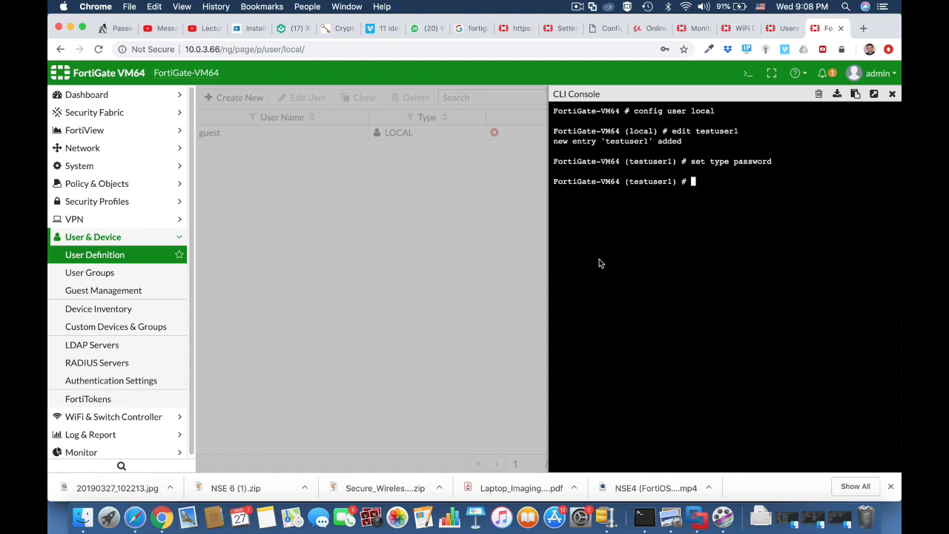
key("Return")
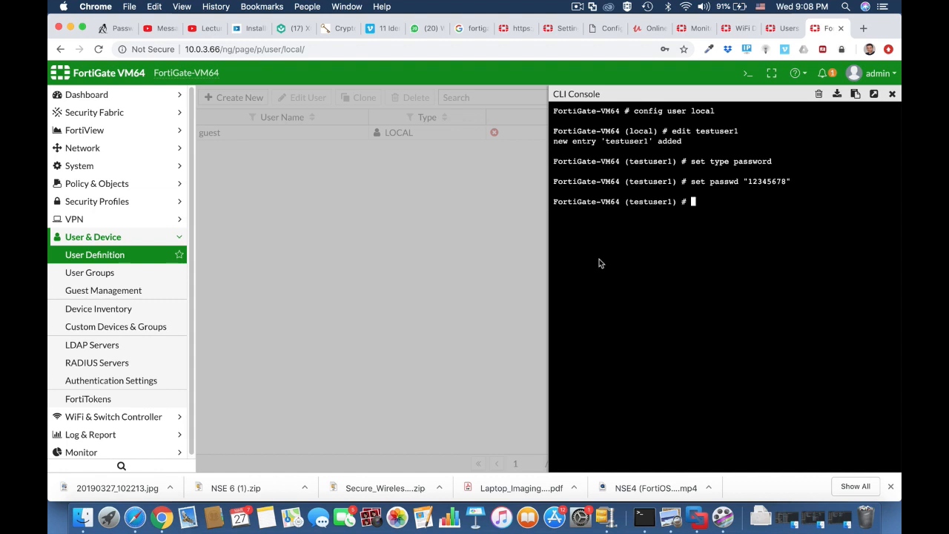
type("end")
key("Return")
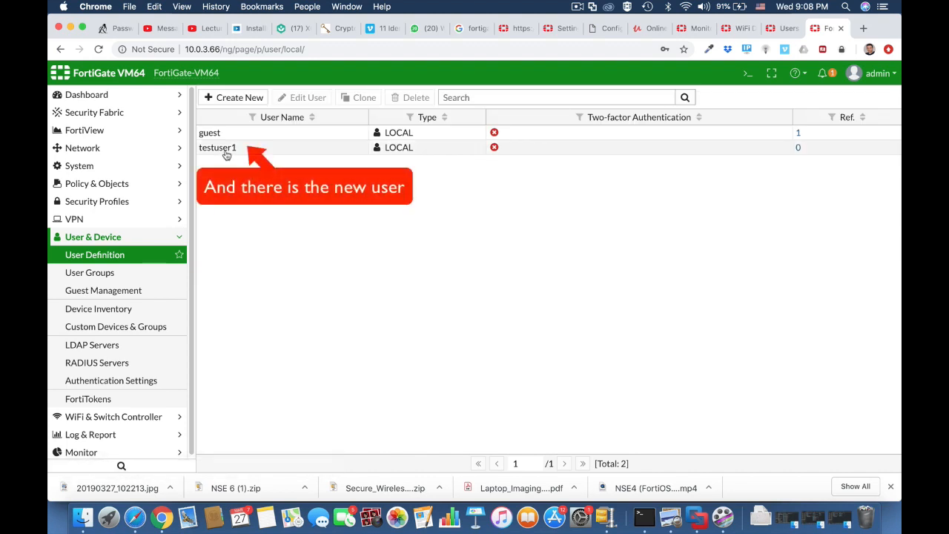
left_click(139, 276)
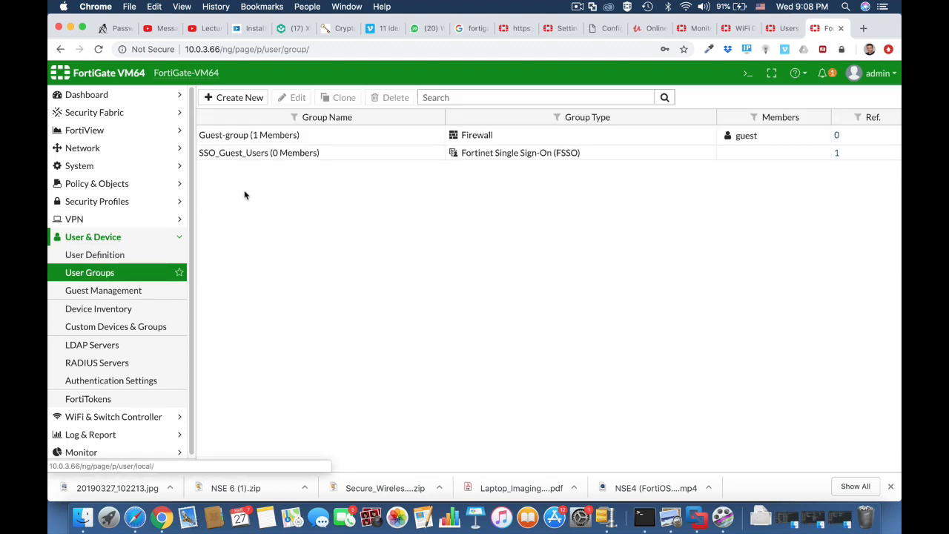
Via config user group, create wifi-users with member testuser1, save, and close the console
left_click(749, 77)
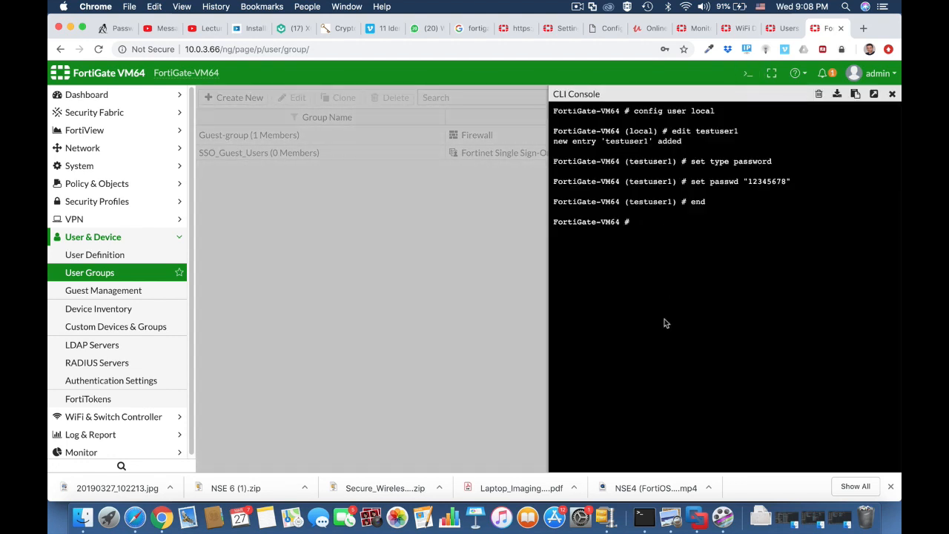
type("config")
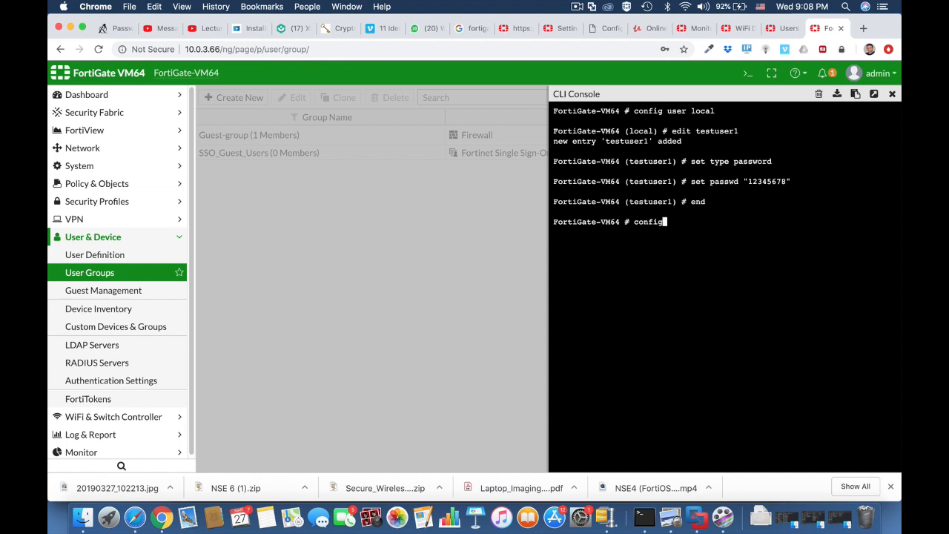
type(" user group")
key("Return")
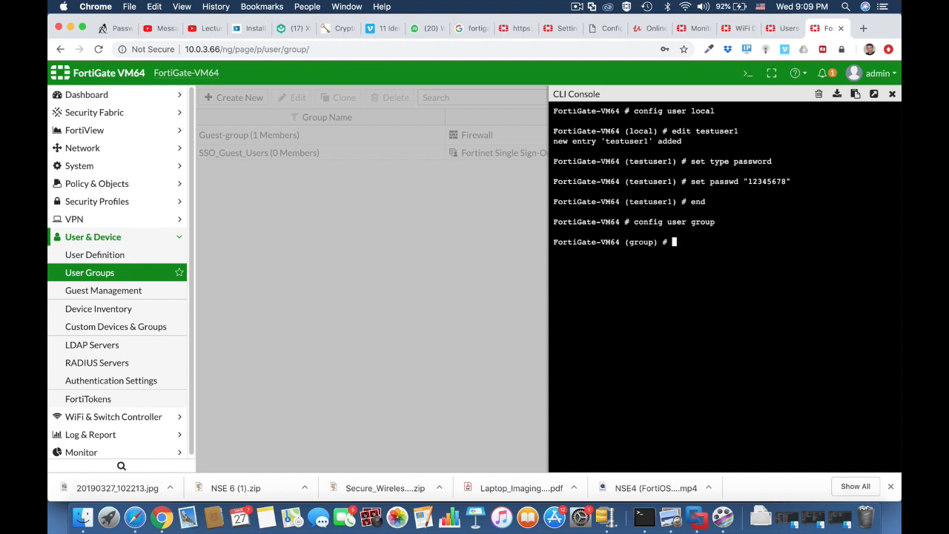
type("edit wifi-users")
key("Return")
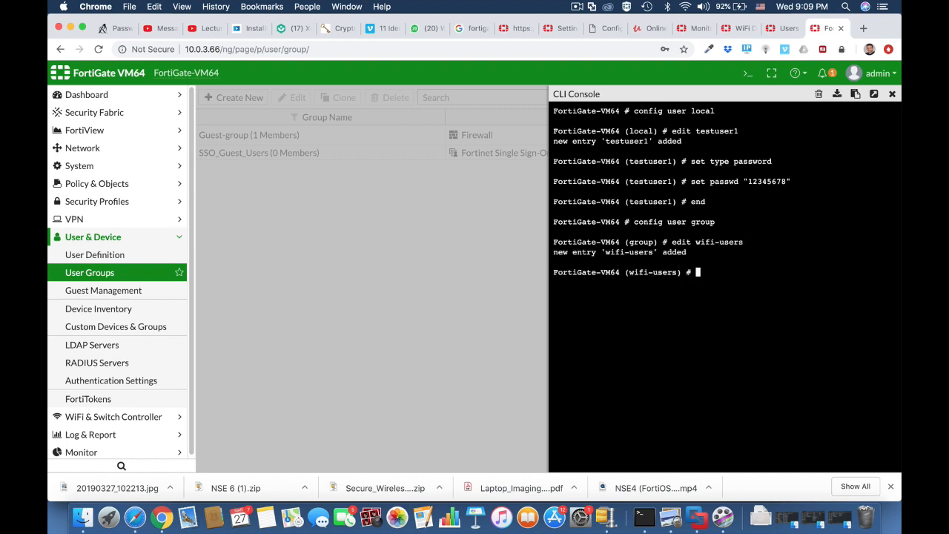
type("set member testuser")
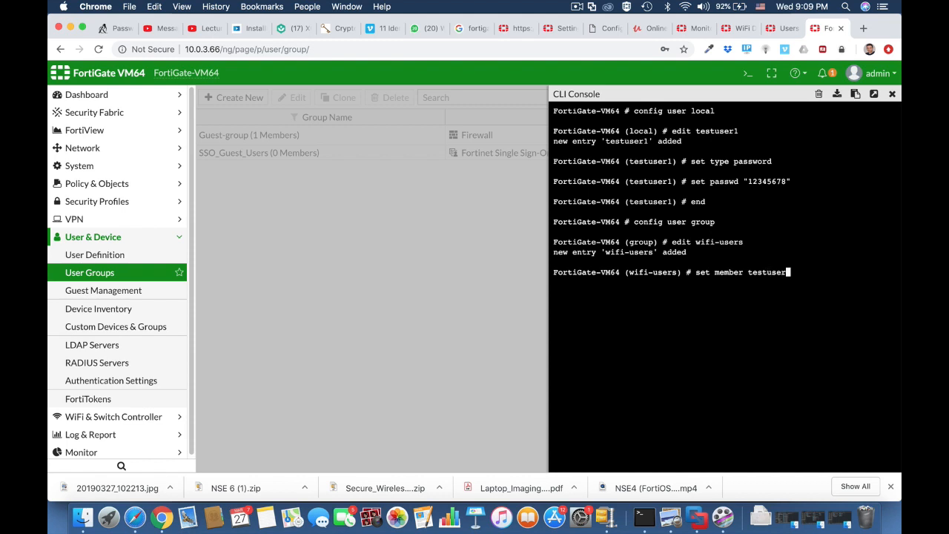
type("1")
key("Return")
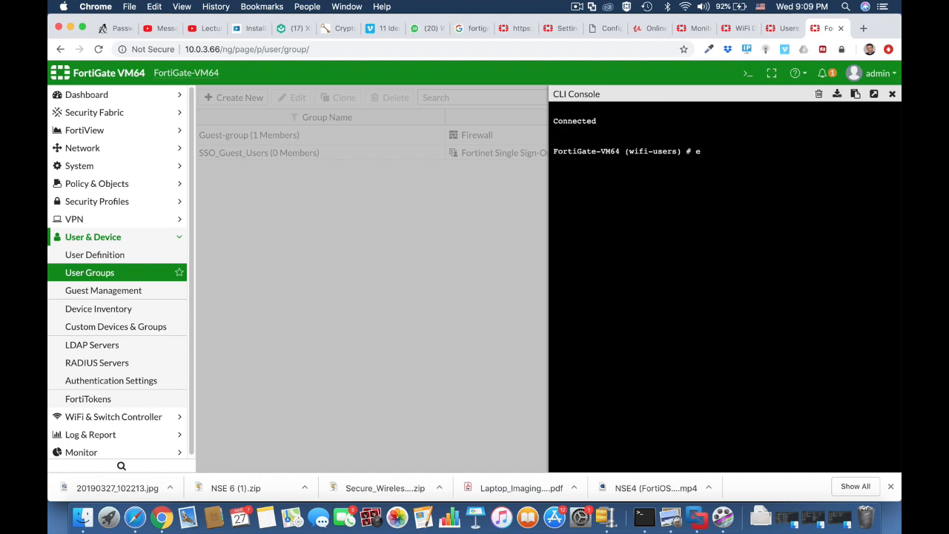
type("nd")
key("Return")
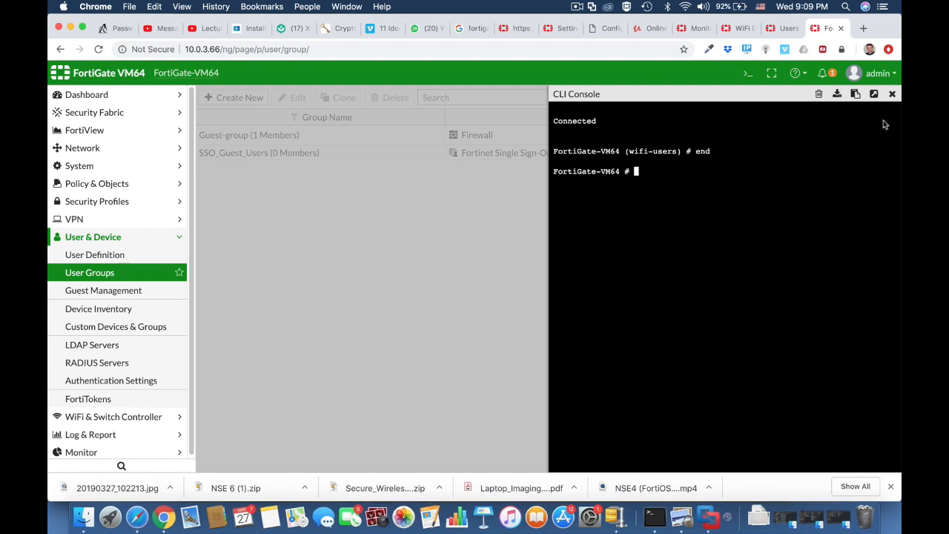
left_click(892, 94)
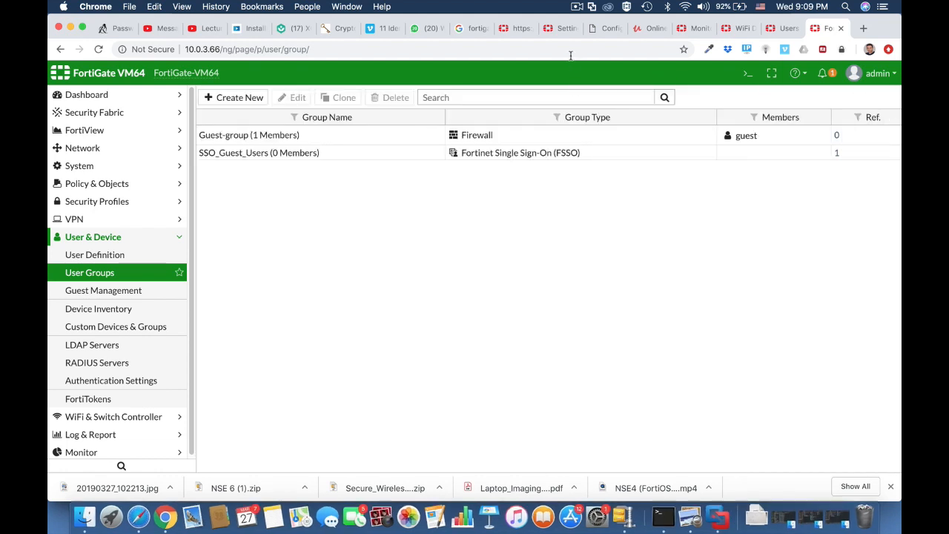
Reload User Groups and check that wifi-users lists testuser1 as its member
left_click(568, 50)
key("Return")
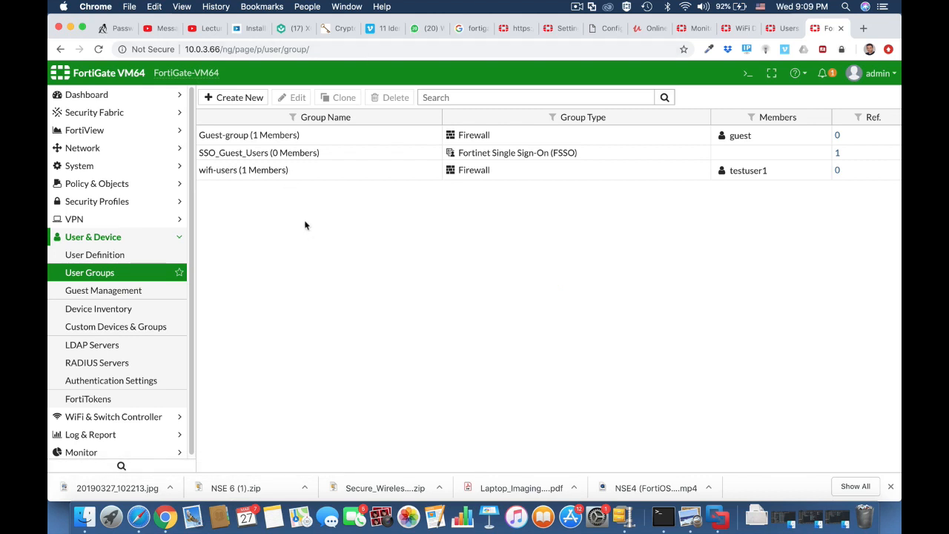
left_click(240, 172)
left_click(292, 97)
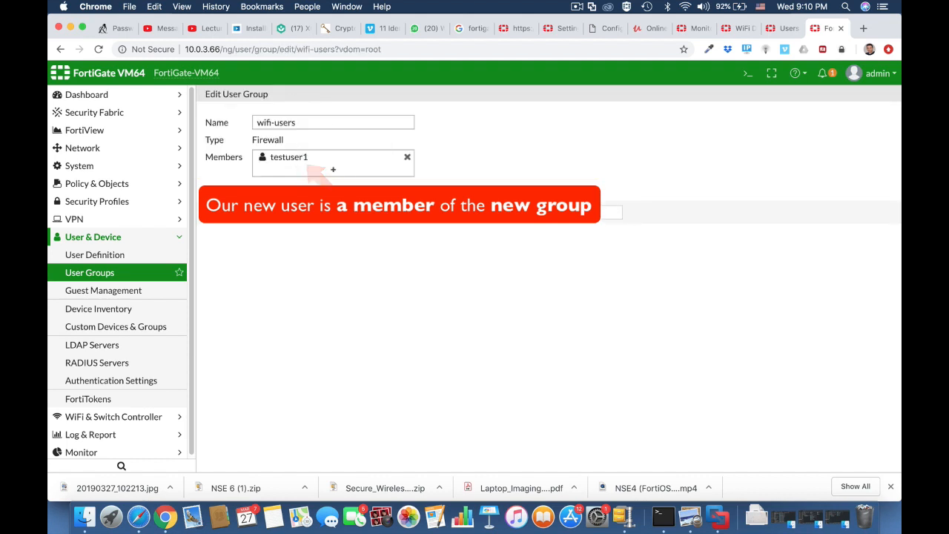
left_click(517, 215)
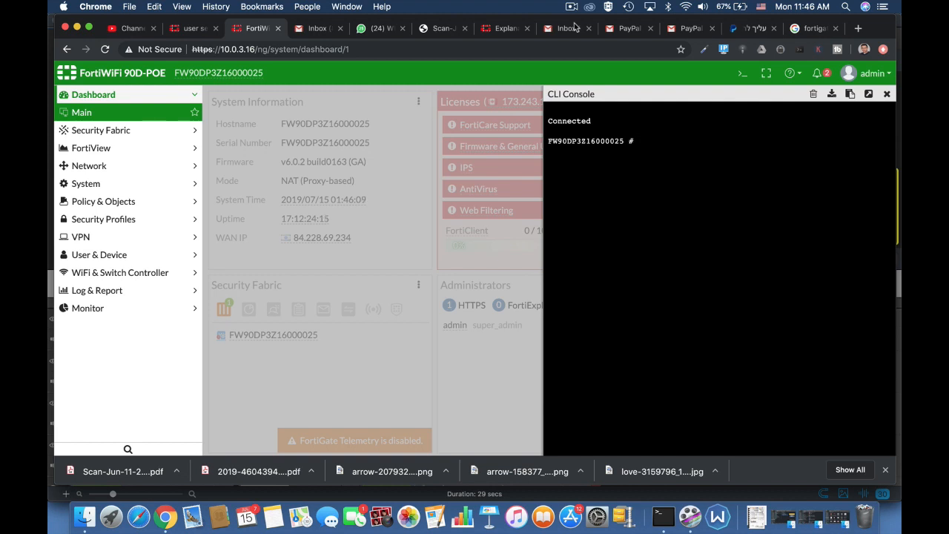
Under config user setting, set auth-timeout to 30
type("config user se")
key("Tab")
key("Tab")
key("Return")
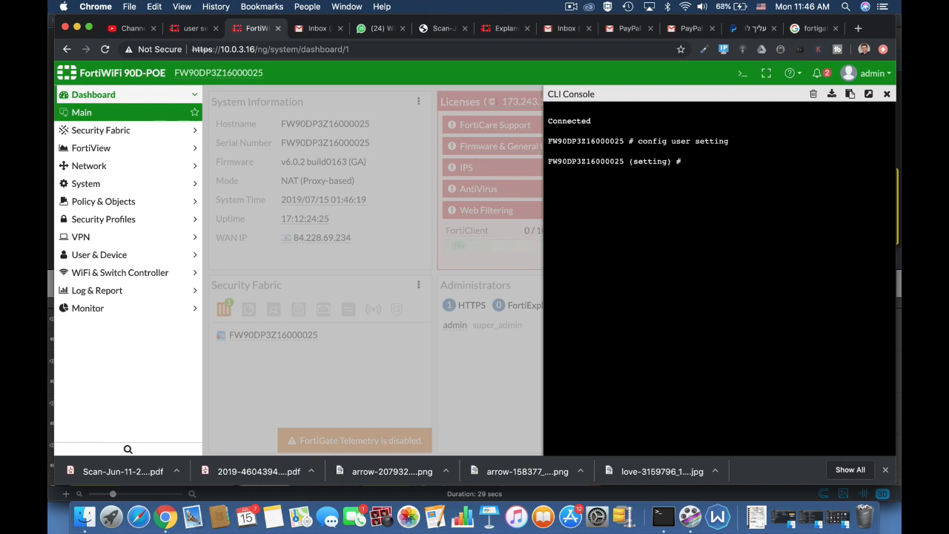
type("set a")
key("Tab")
key("Tab")
key("Tab")
key("Tab")
key("Tab")
key("Tab")
key("Tab")
key("Tab")
type("30")
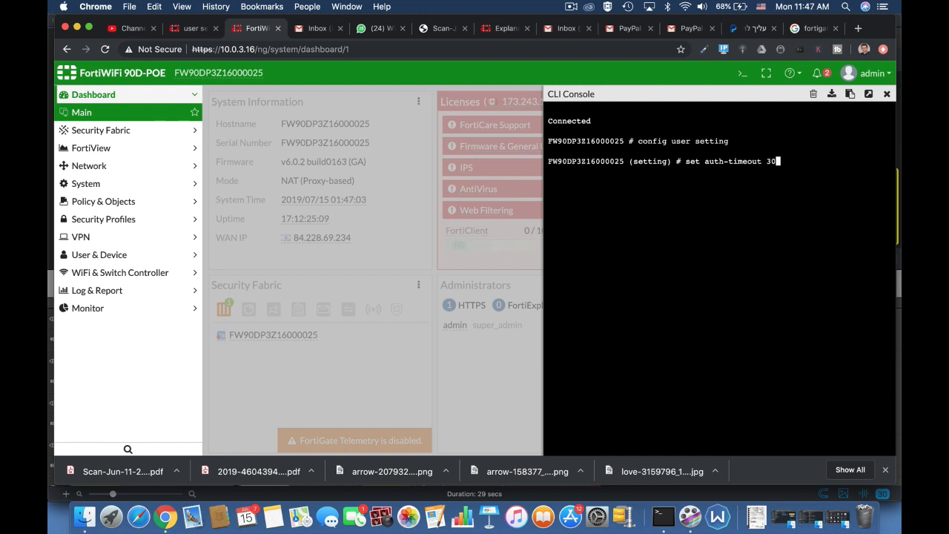
key("Return")
key("Return")
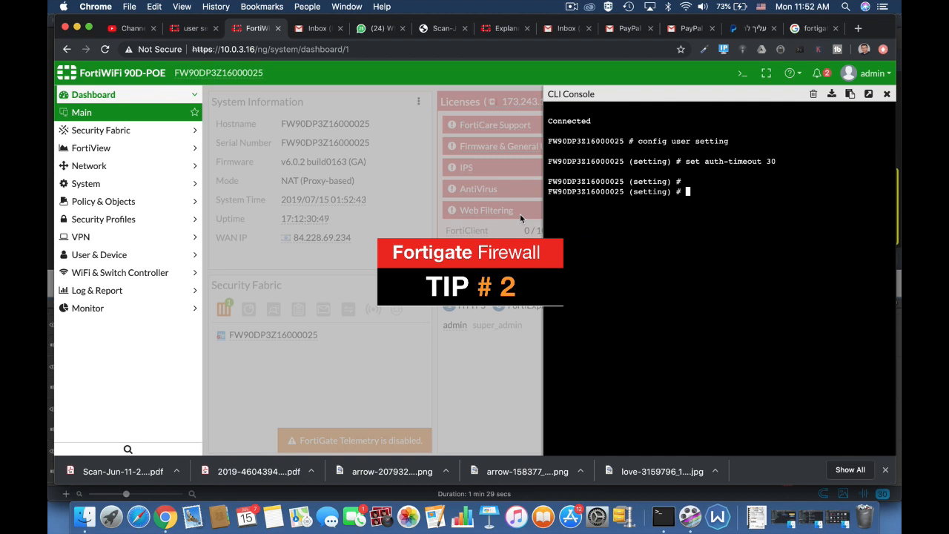
Cycle the auth-timeout-type completions through idle-timeout and hard-timeout
type("set au")
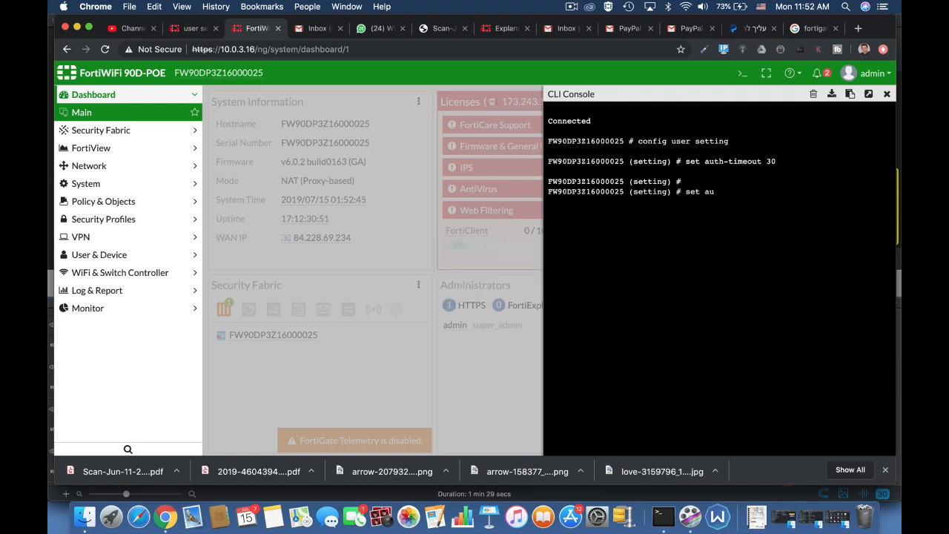
type("th-type")
key("Tab")
key("Tab")
key("Tab")
key("Tab")
key("Tab")
key("Tab")
key("Tab")
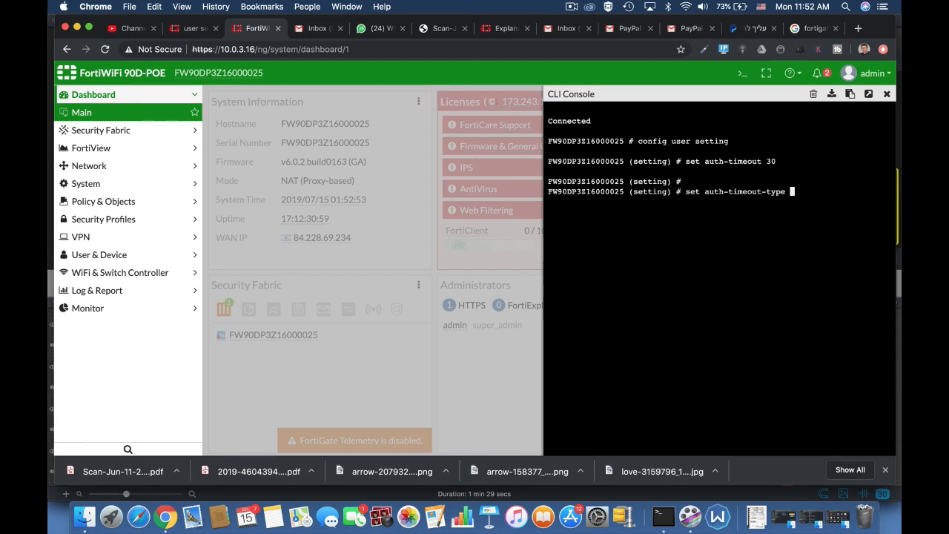
key("Tab")
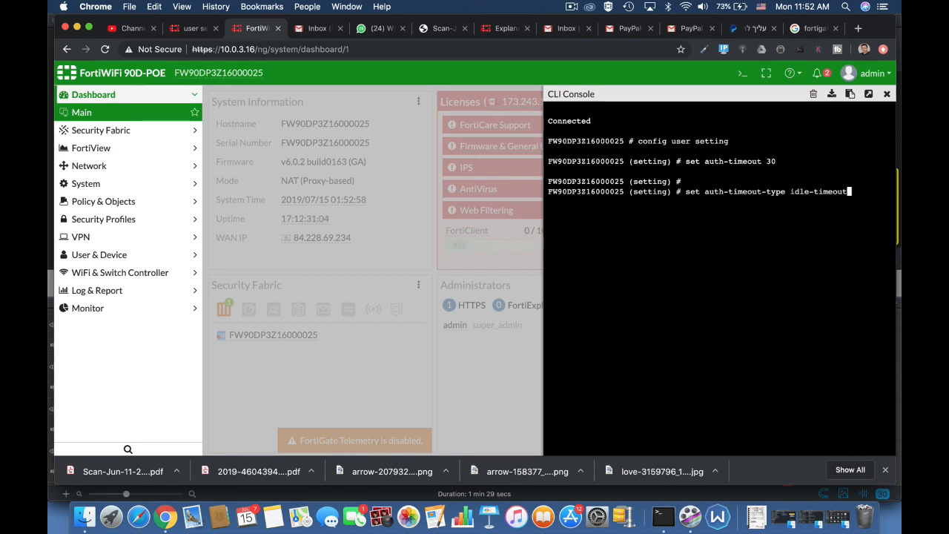
key("Tab")
key("Tab")
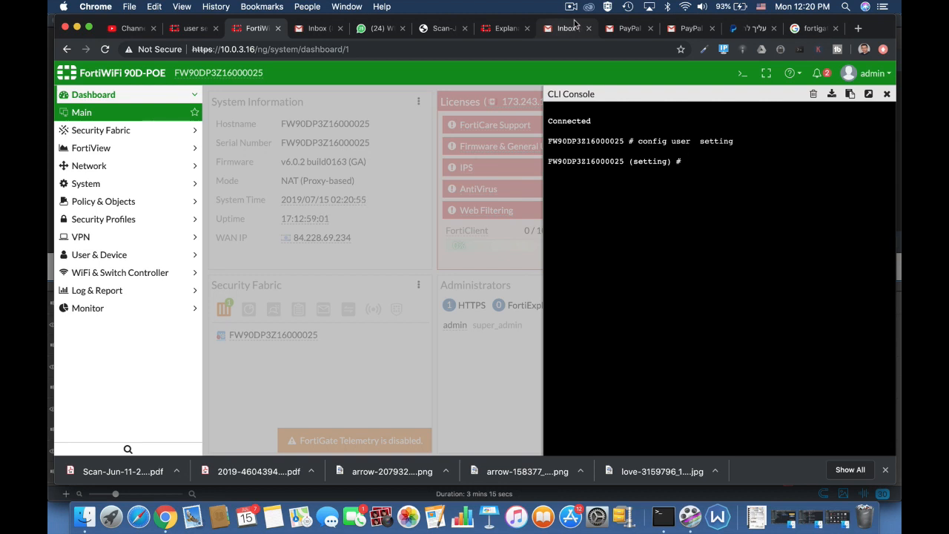
Set auth-invalid-max to 3 in the user settings
type("set a")
key("Tab")
key("Tab")
key("Tab")
key("Tab")
key("Tab")
key("Tab")
key("Tab")
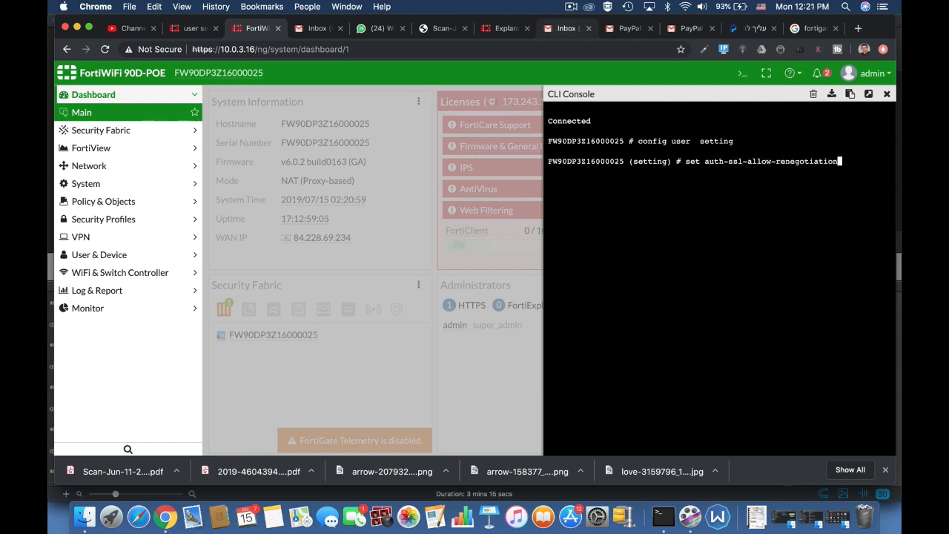
key("Tab")
key("Tab")
key("Tab")
key("Tab")
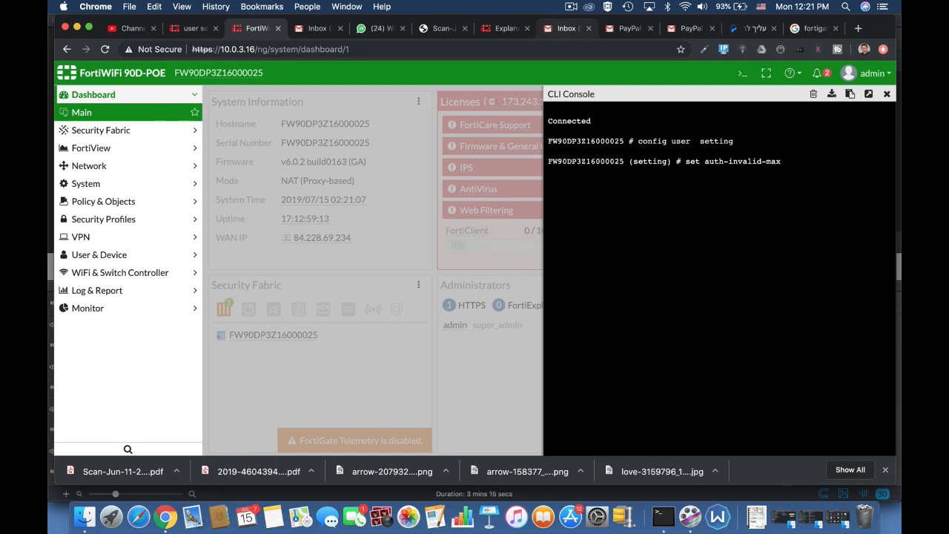
type("3")
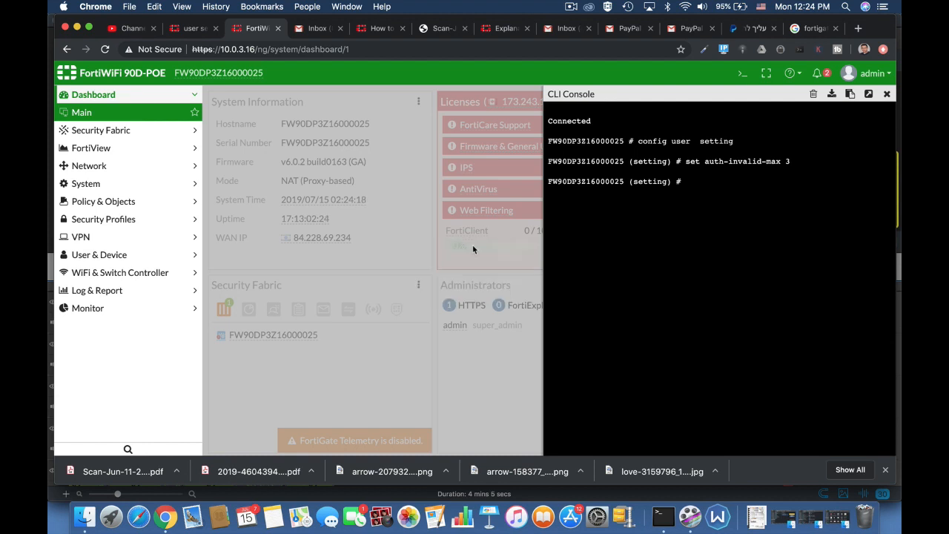
Set auth-portal-timeout to 30 and apply it
type("set au")
key("Tab")
key("Tab")
key("Tab")
key("Tab")
key("Tab")
key("Tab")
key("Tab")
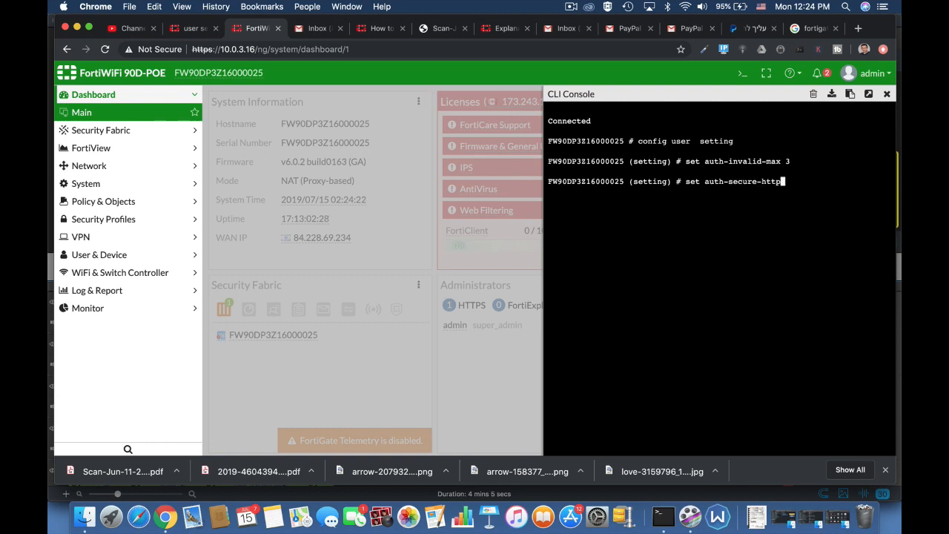
key("Tab")
type("30")
key("Return")
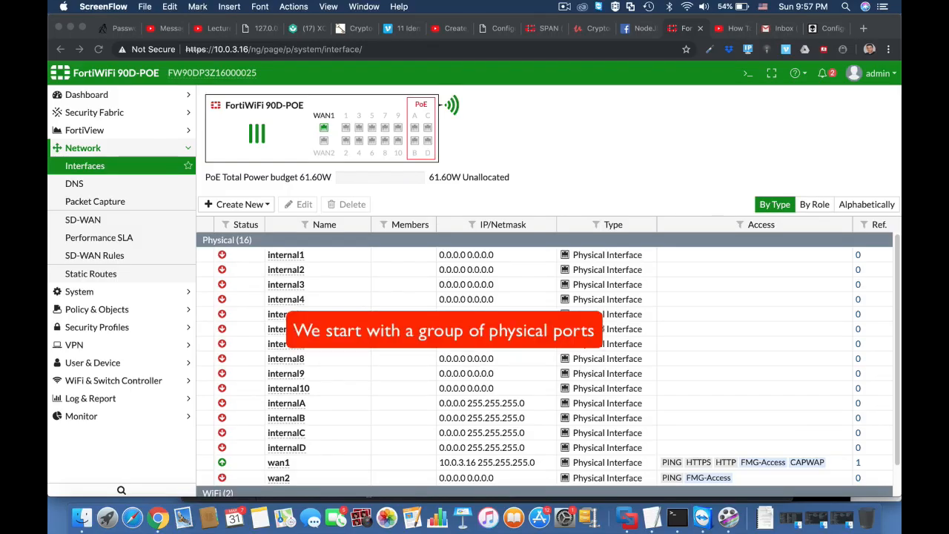
In the CLI Console, list existing virtual switches and create a new one named combo
left_click(746, 77)
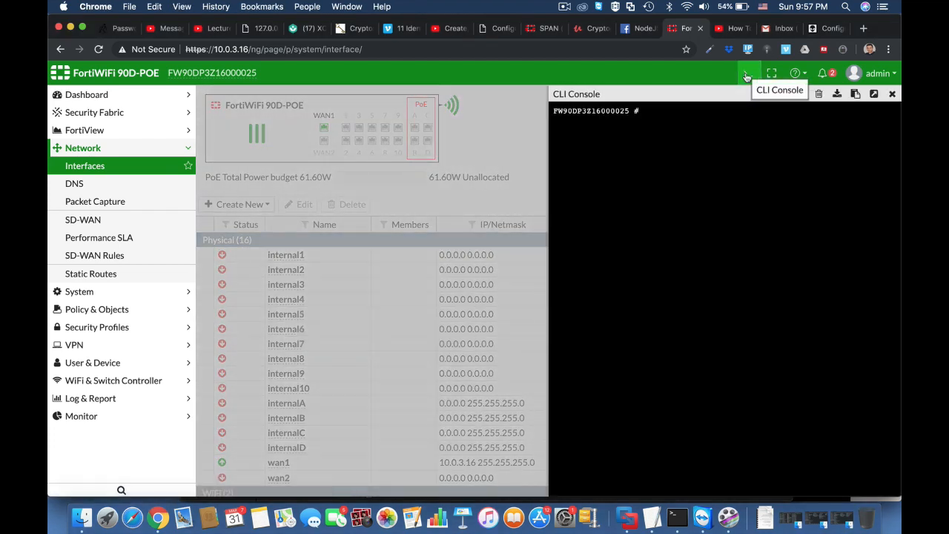
key("Return")
key("Return")
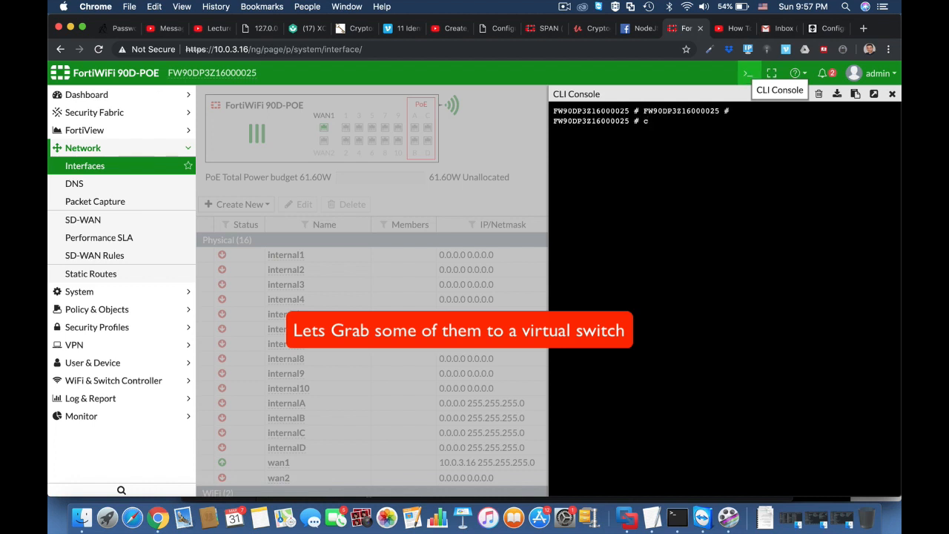
type("config sys vir")
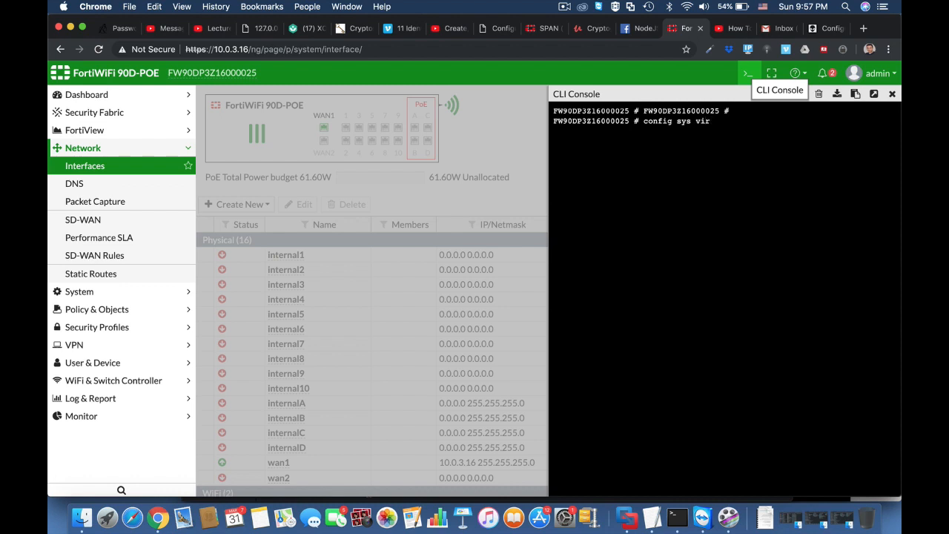
key("Tab")
key("Return")
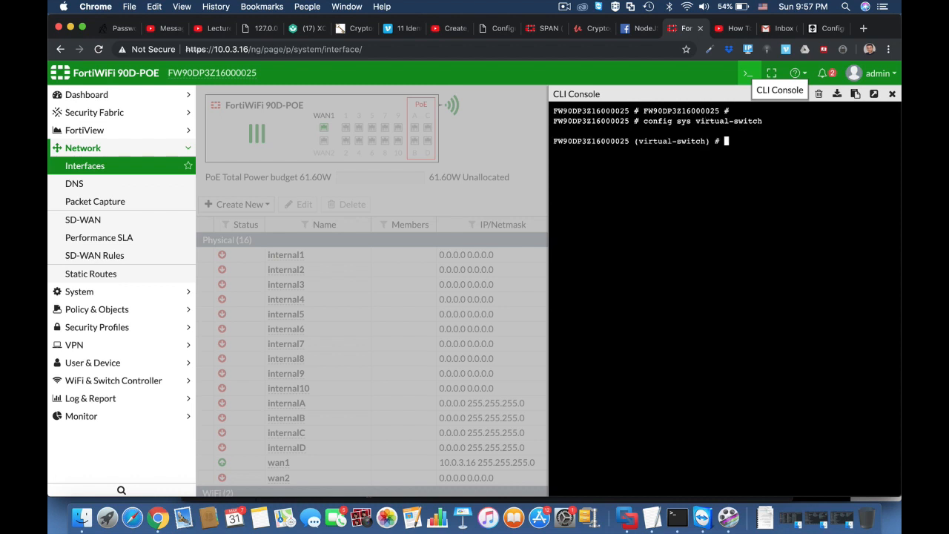
type("get")
key("Return")
type("ed")
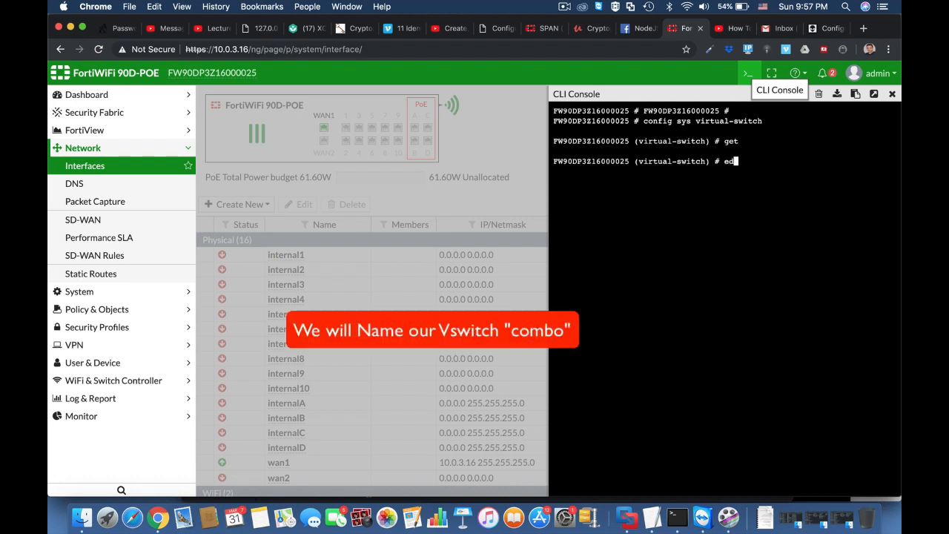
type("it combo")
key("Return")
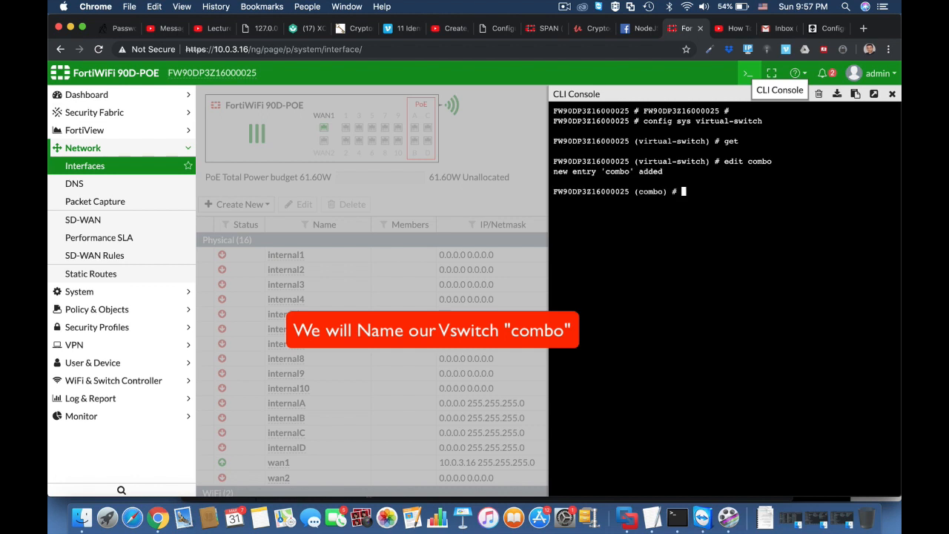
Bind combo to physical switch sw0 and enter its port configuration
type("set physical-switch ")
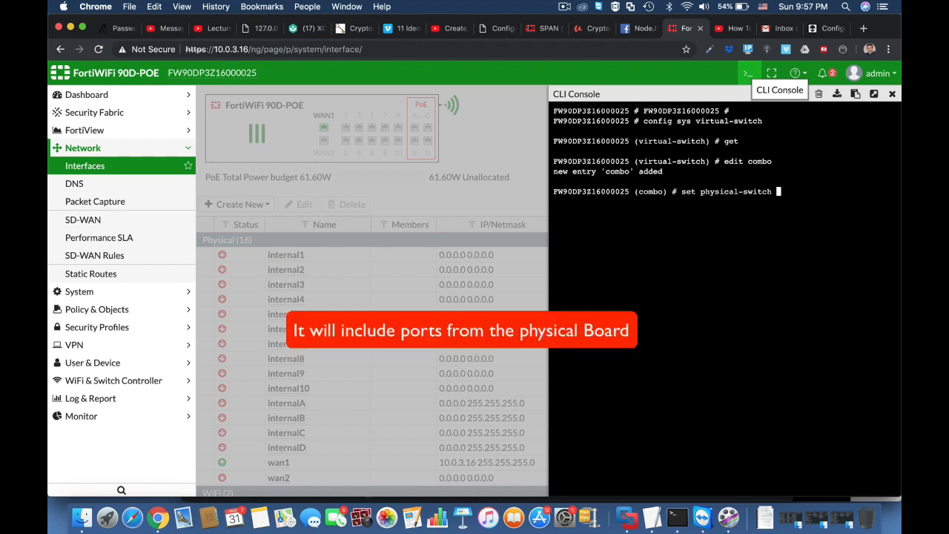
type("sw0")
key("Return")
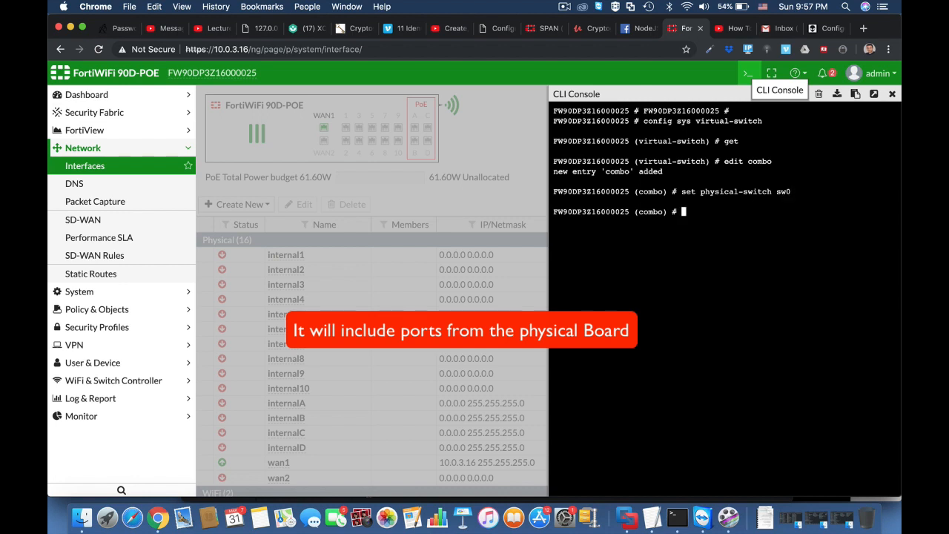
type("config")
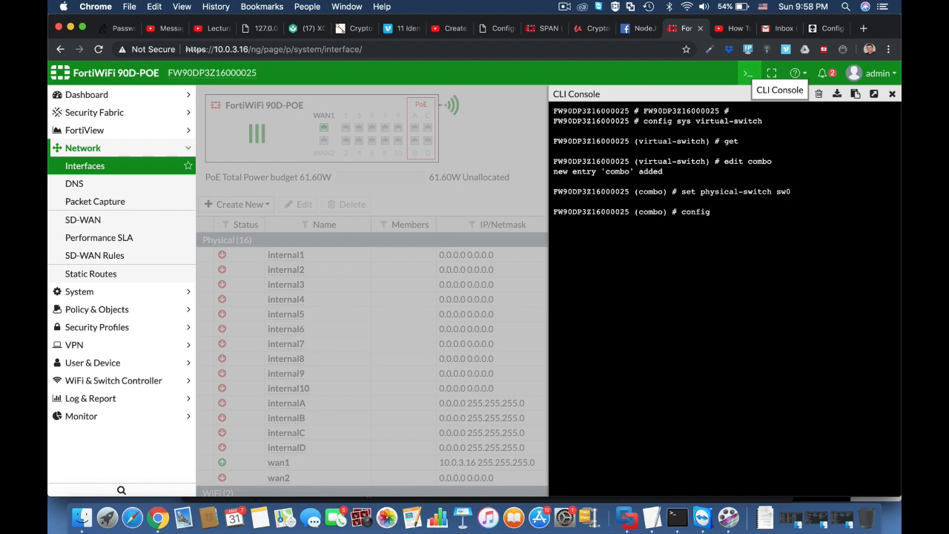
type(" port")
key("Return")
Add ports internal1, internal2 and internal3 as members of combo
type("edi")
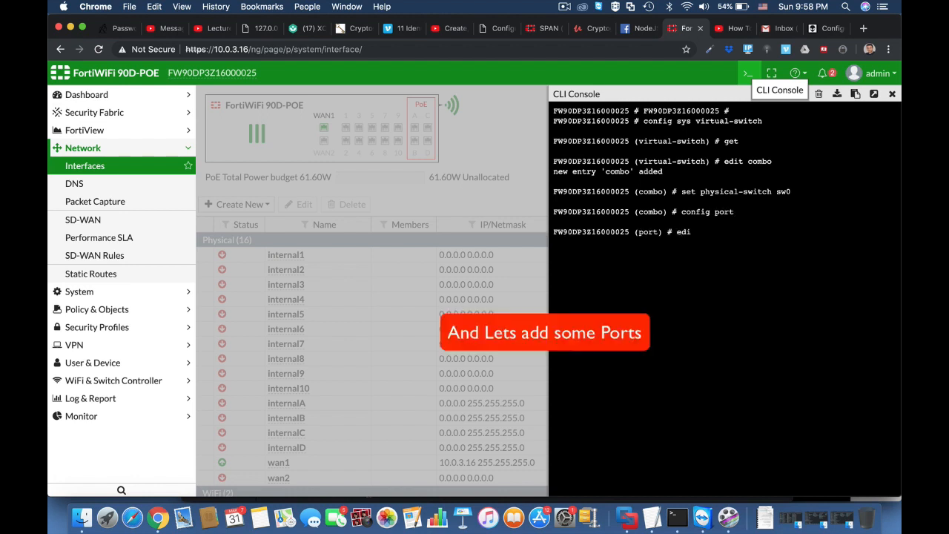
type("t internal1")
key("Return")
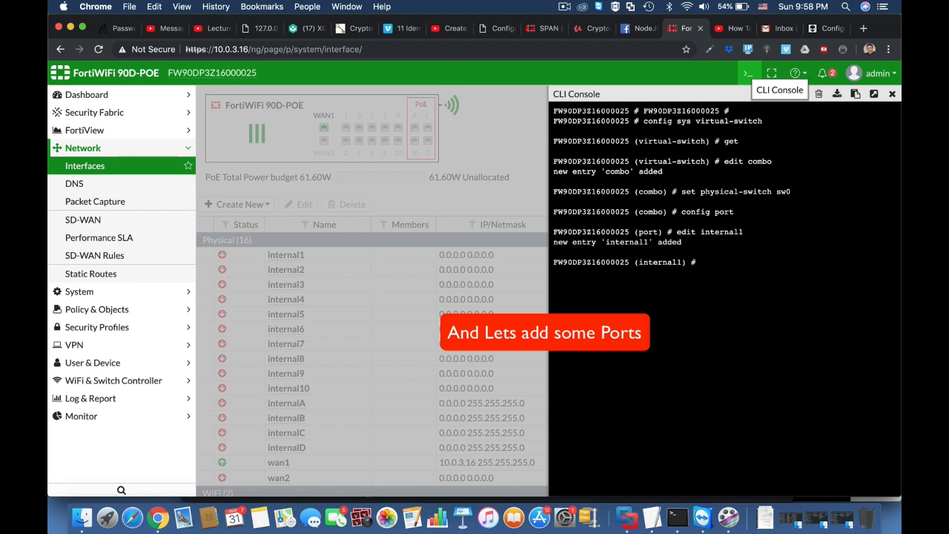
type("edit")
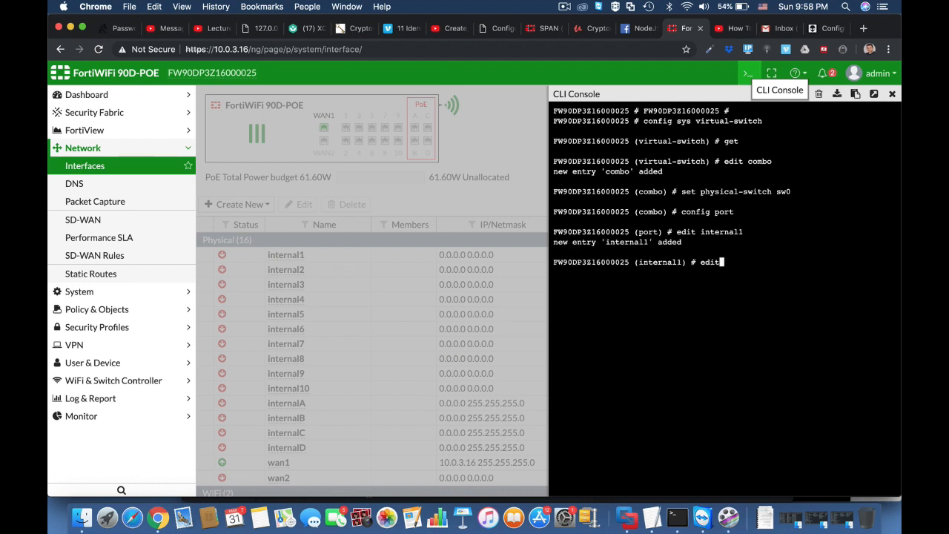
key("BackSpace")
key("BackSpace")
key("BackSpace")
type("next")
key("Return")
type("edit")
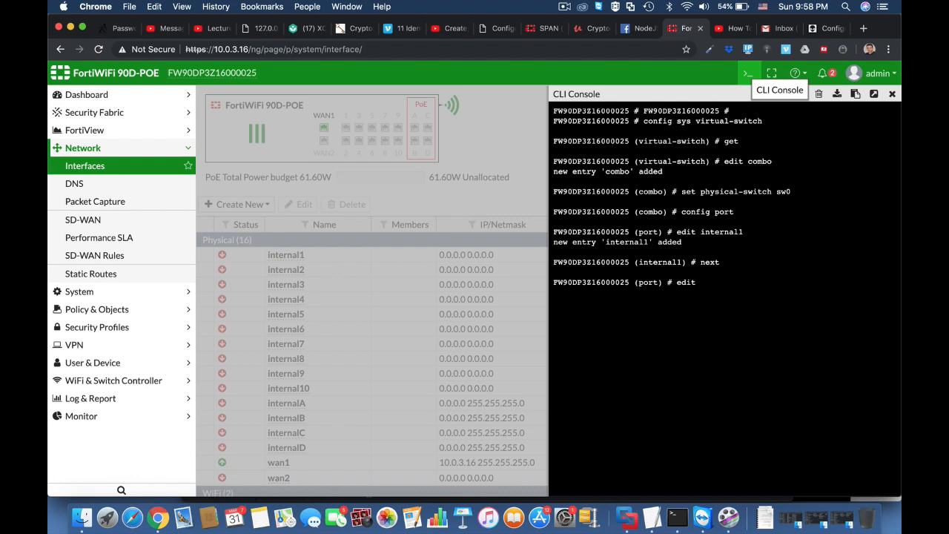
type(" internal2")
key("Return")
type("next")
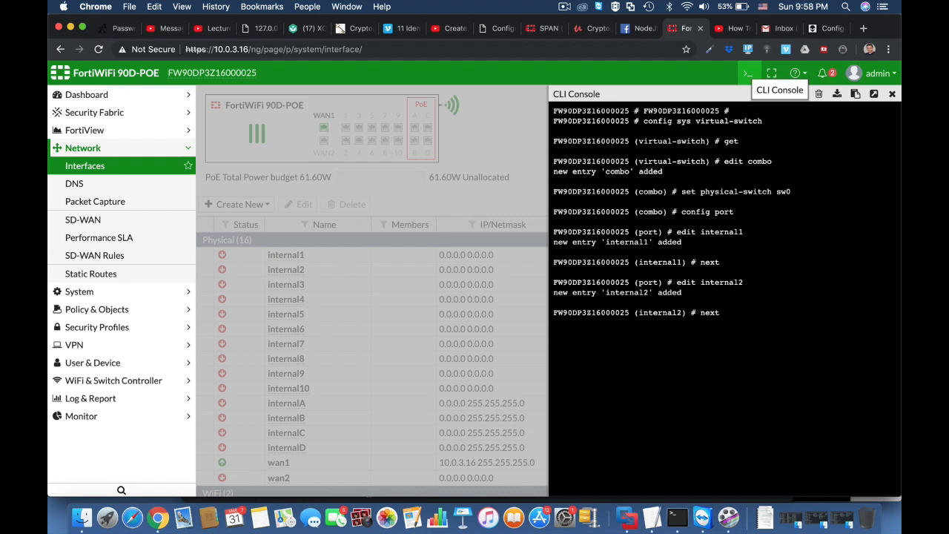
key("Return")
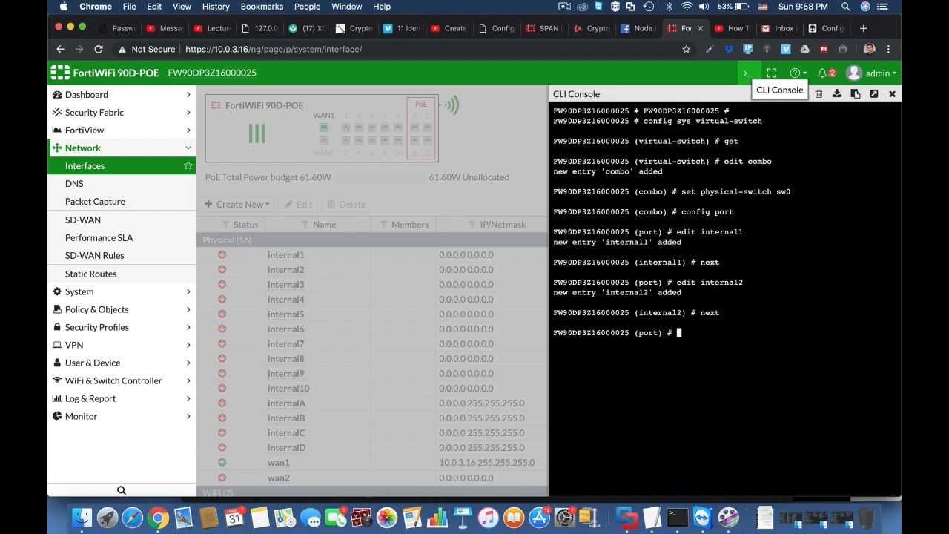
type("edit internal3")
key("Return")
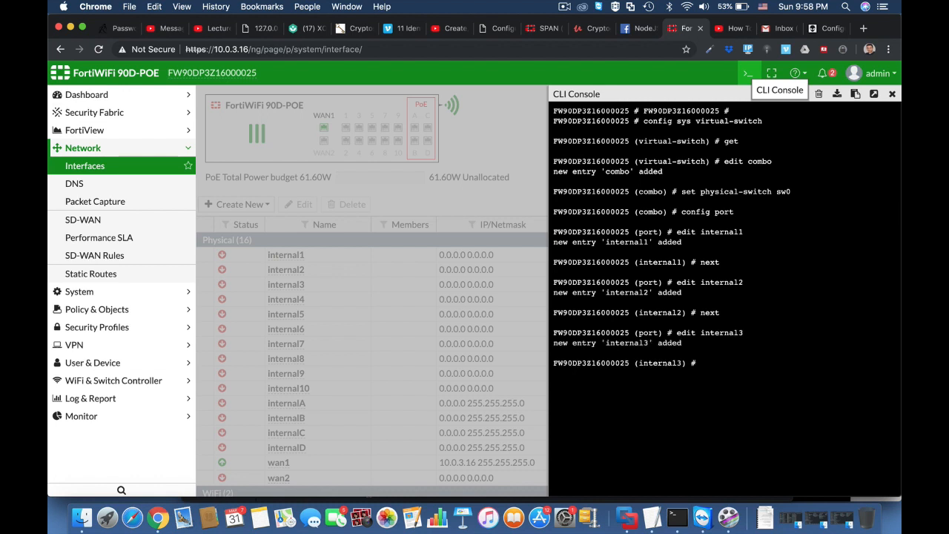
type("next")
key("Return")
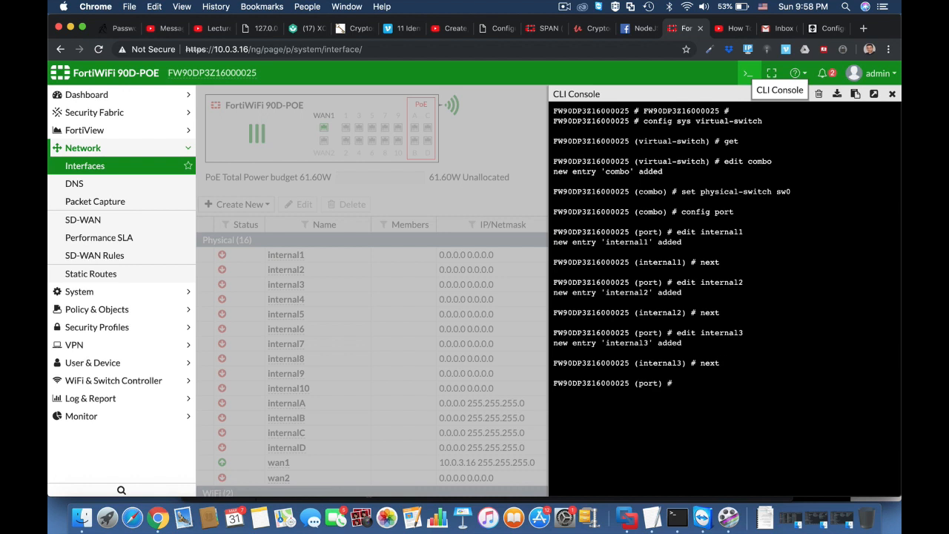
Save the combo virtual switch and list virtual switches to confirm it exists
type("end")
key("Return")
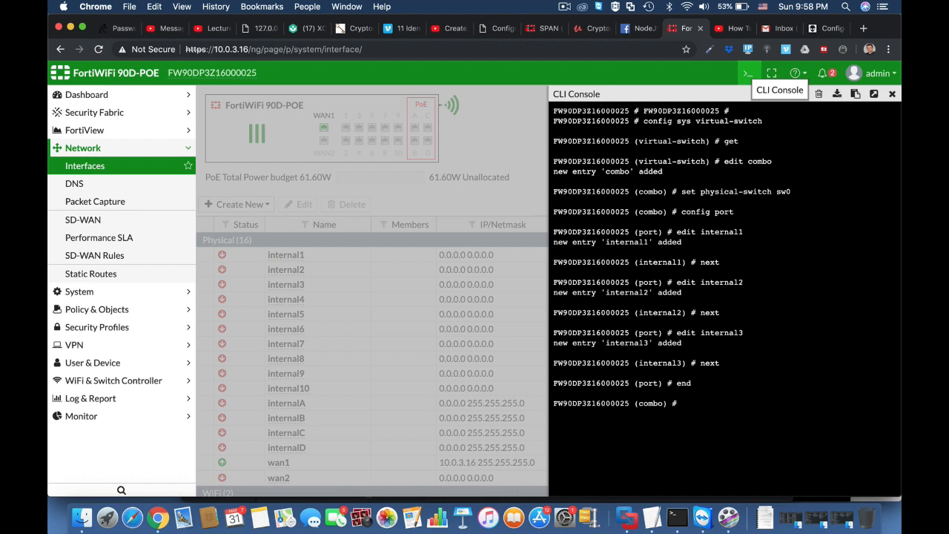
type("next")
key("Return")
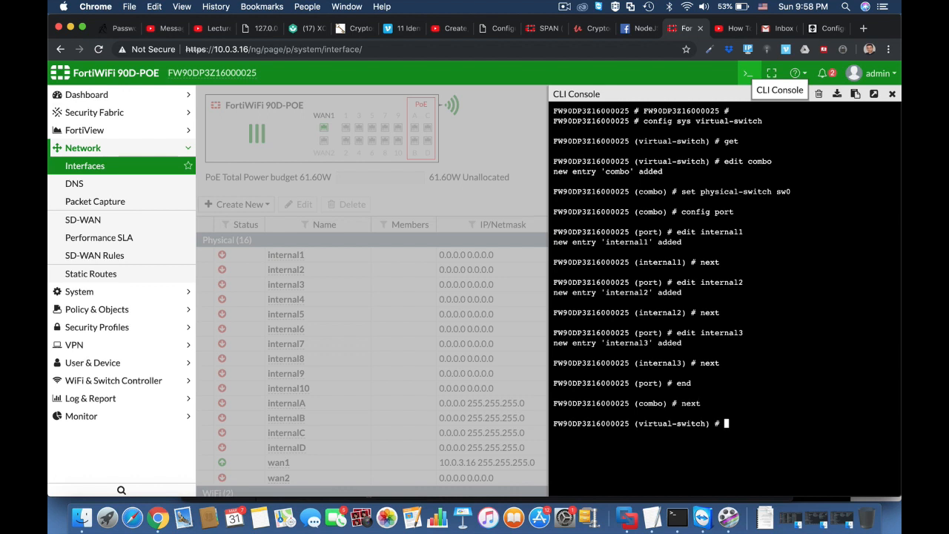
type("get")
key("Return")
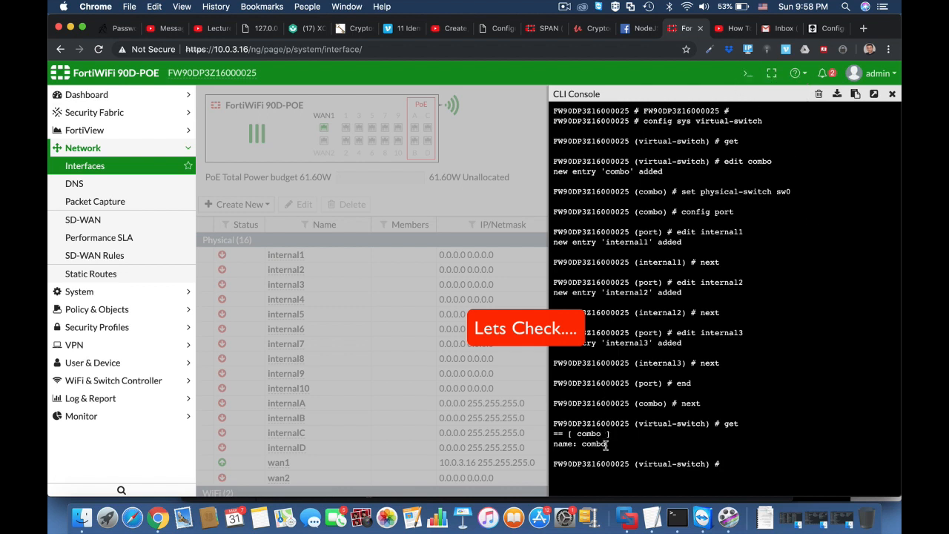
left_click(369, 50)
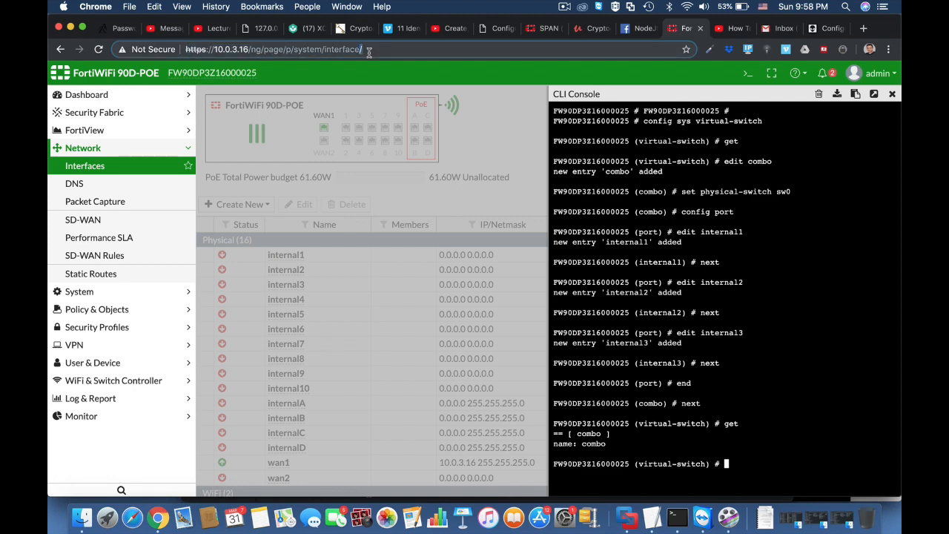
Reload the Interfaces page so combo appears as a Hardware Switch with three members
left_click(369, 52)
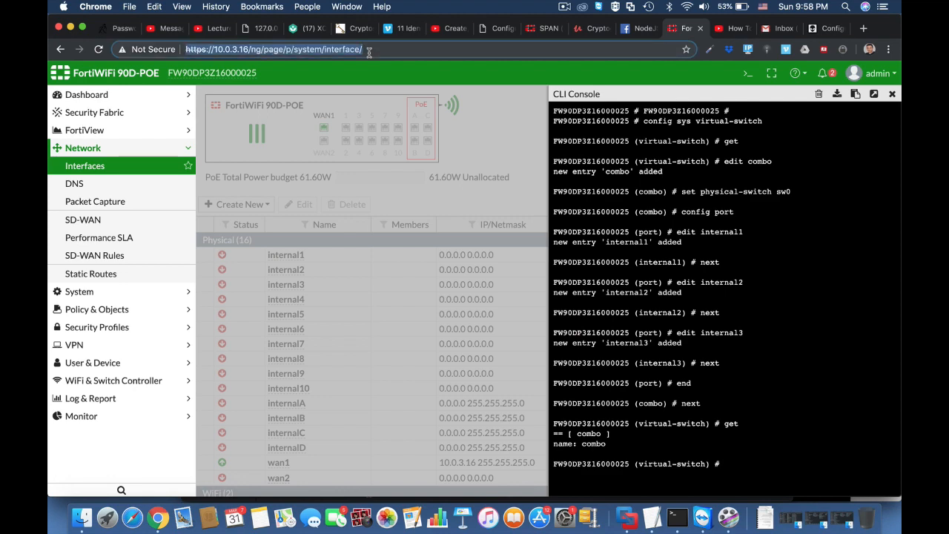
key("Return")
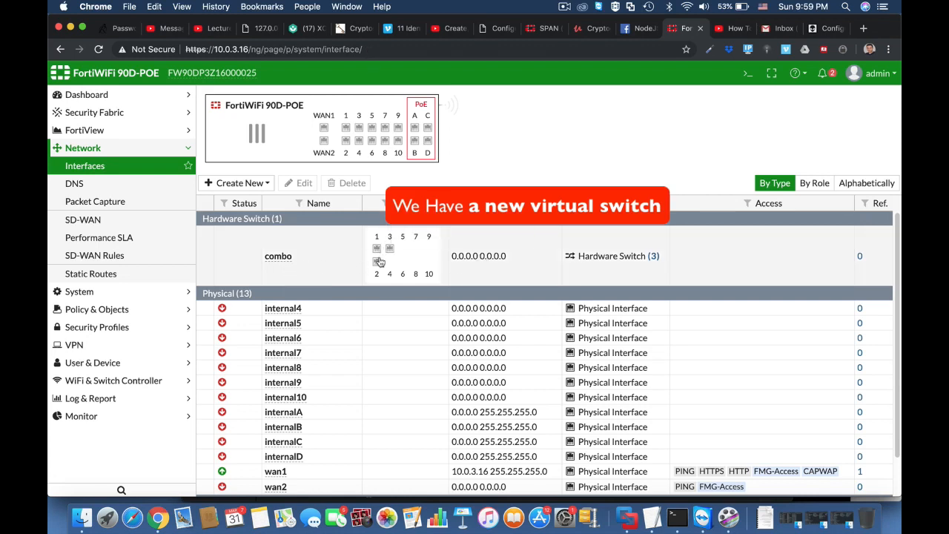
mouse_move(376, 288)
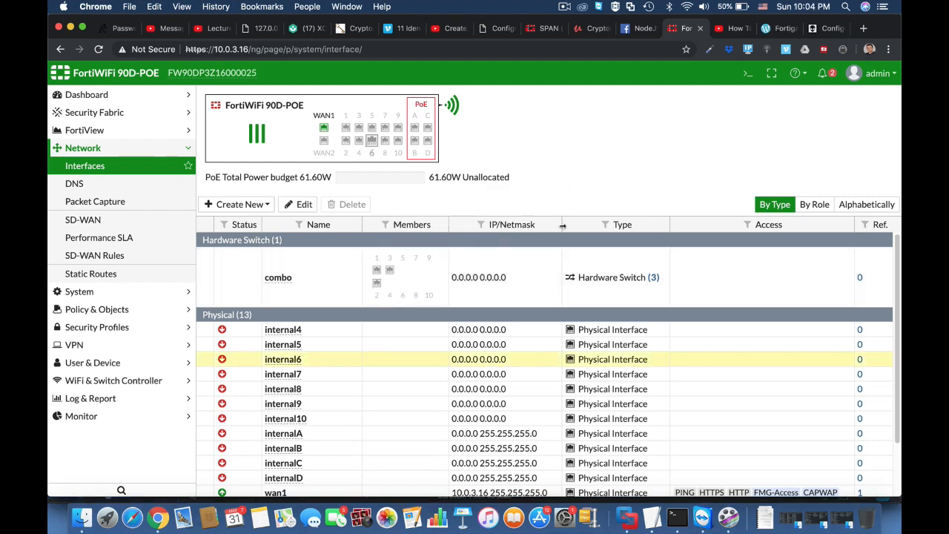
In the CLI Console, give interface combo the IP 11.11.11.1 255.255.255.0
left_click(745, 77)
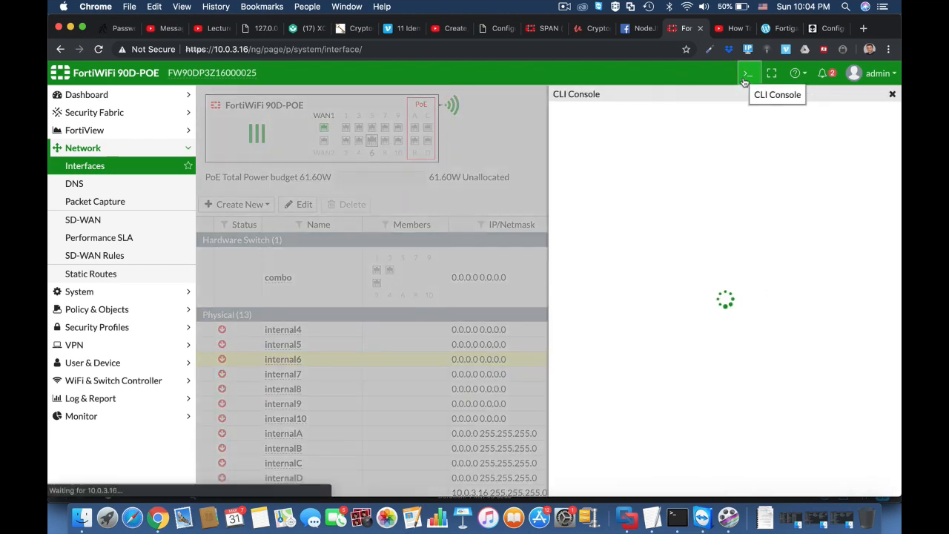
type("confi")
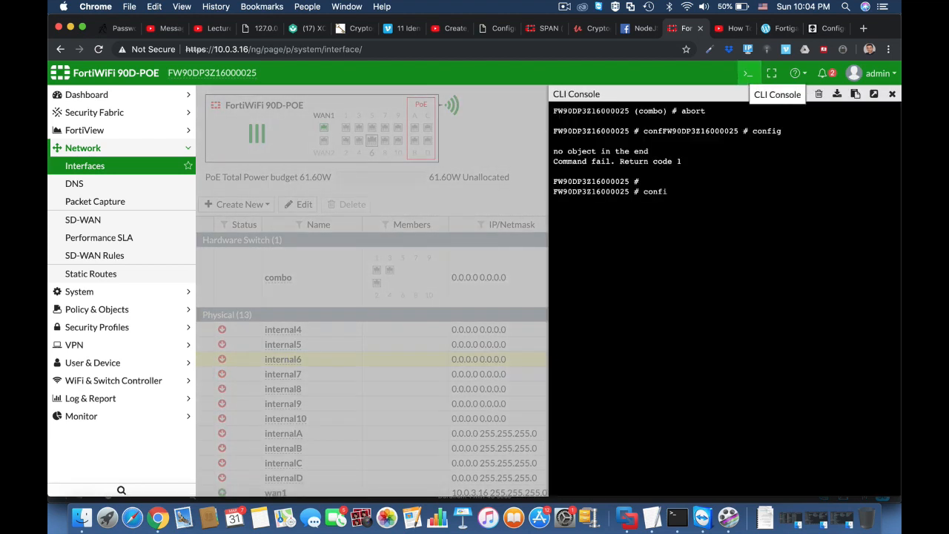
type("g sys interface")
key("Return")
type("e")
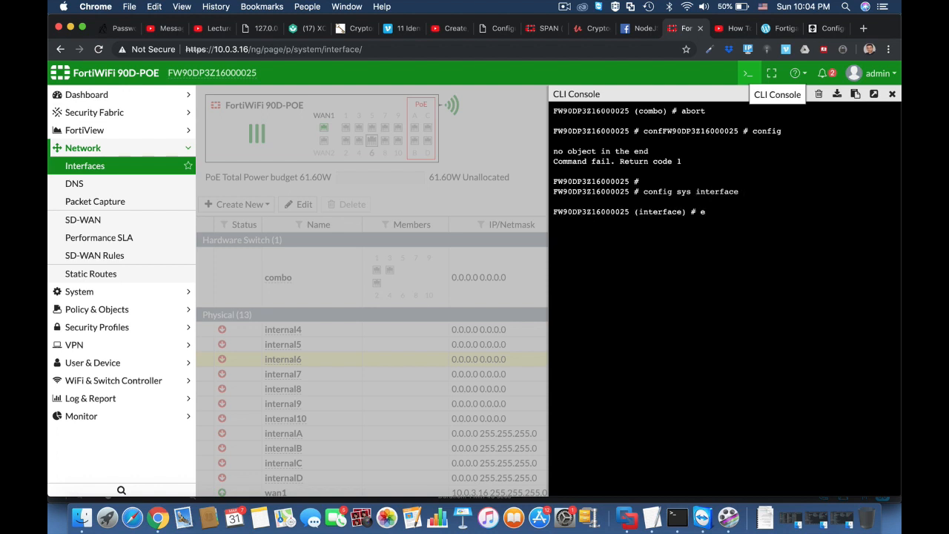
type("dit combo")
key("Return")
type("set")
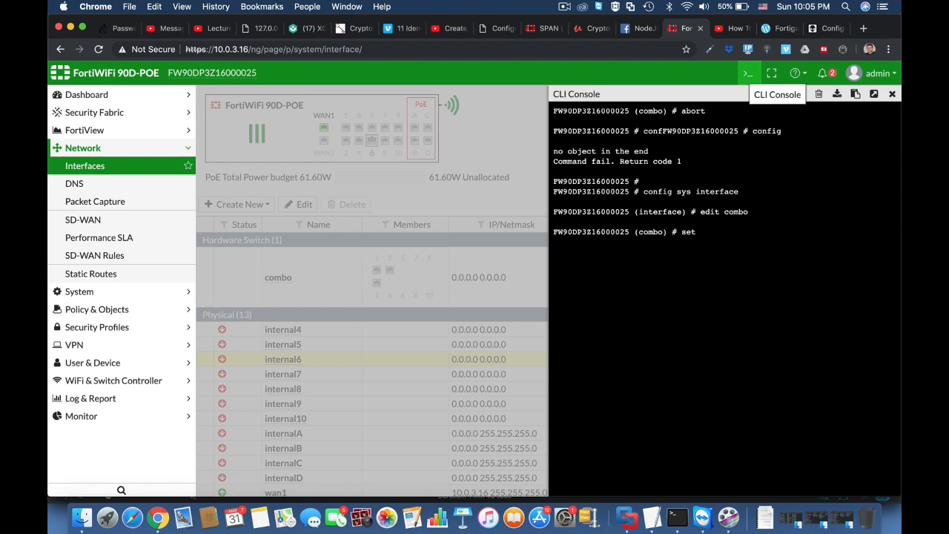
type(" ip 11.11.11.")
key("BackSpace")
type("1.1 255.255.255.0")
key("Return")
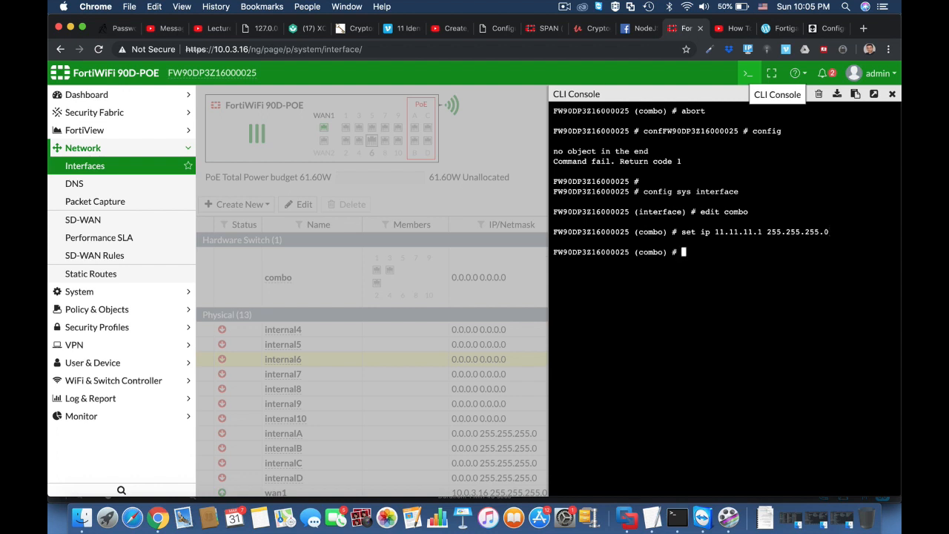
Allow HTTP, HTTPS and ping on combo, save, and reload the page
type("set allowaccess http https")
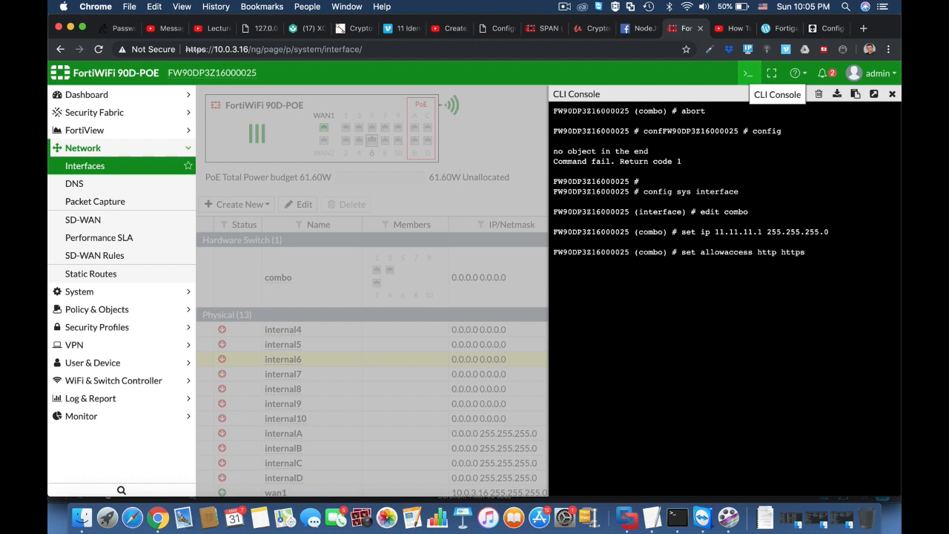
type(" ping")
key("Return")
key("Return")
key("Return")
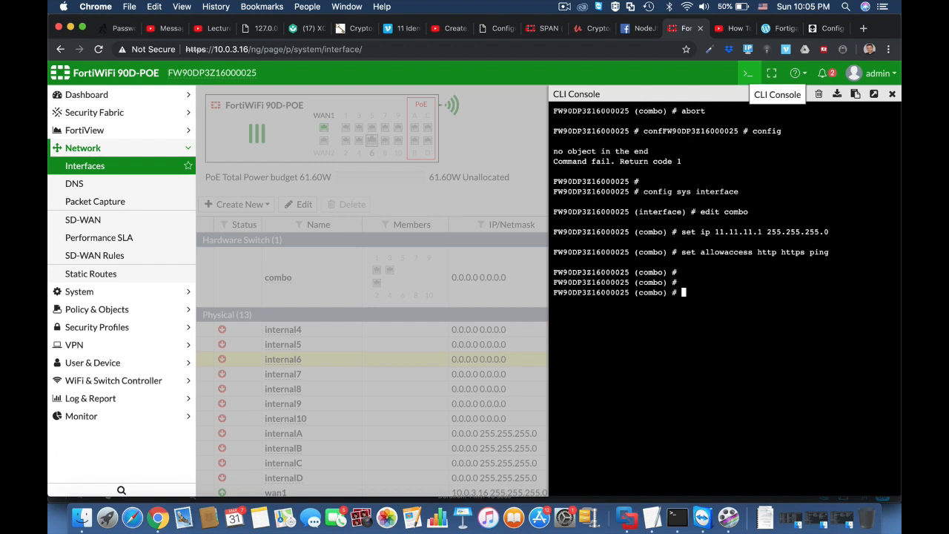
type("end")
key("Return")
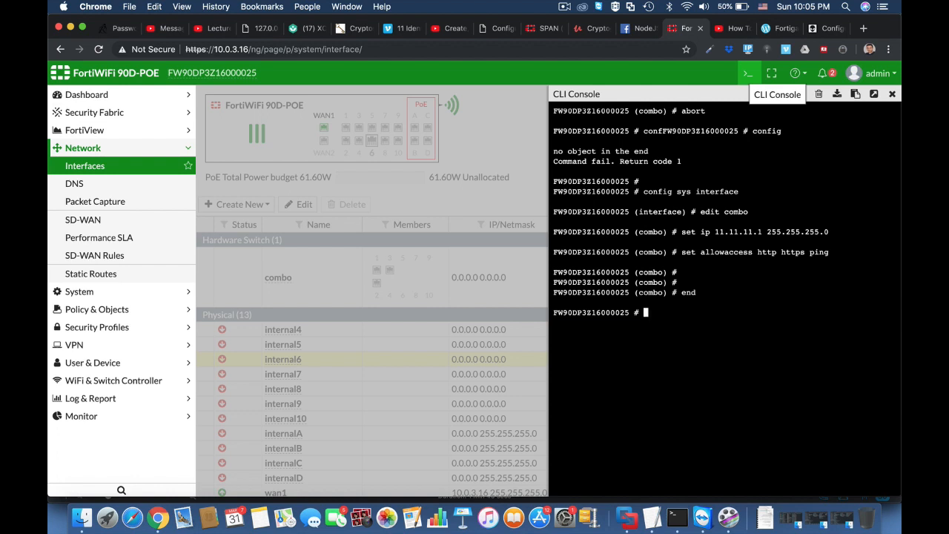
key("Return")
key("Return")
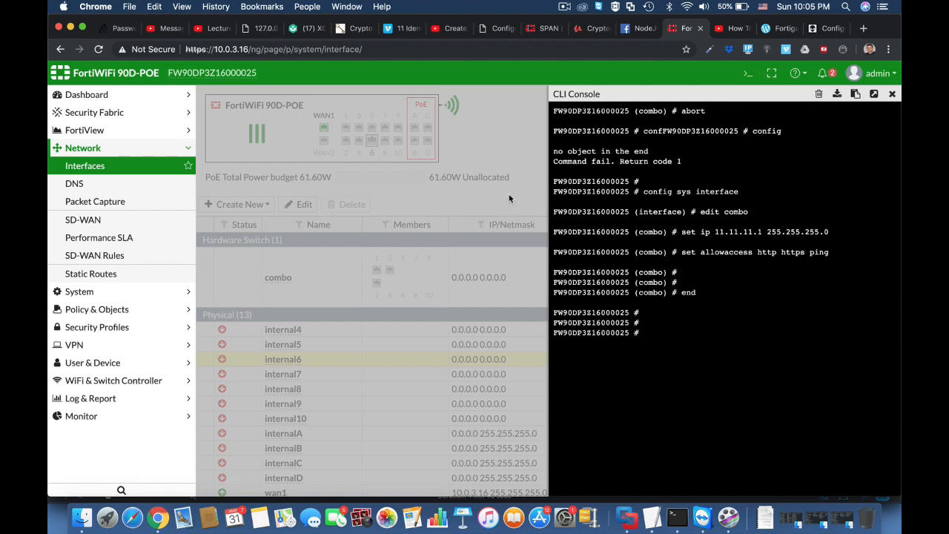
left_click(433, 49)
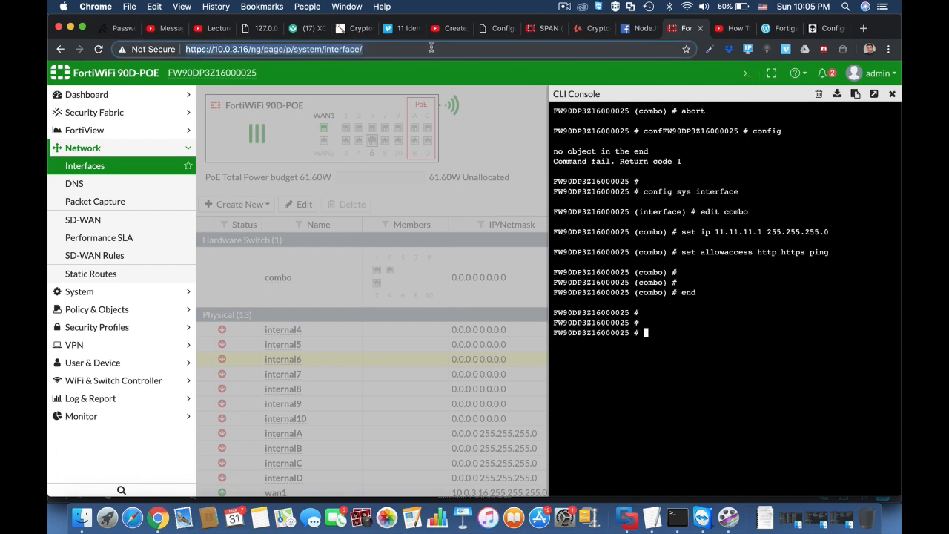
key("Return")
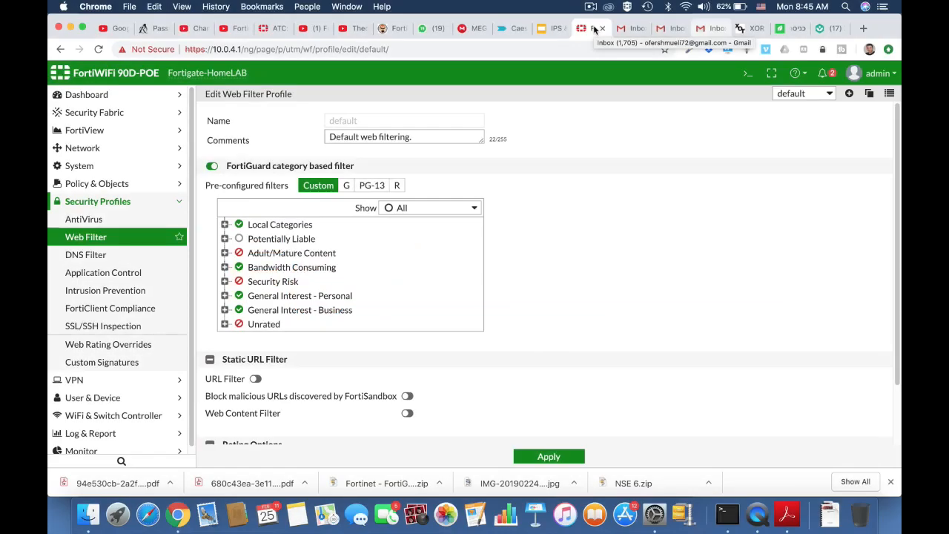
Expand Local Categories, Adult/Mature Content and Bandwidth Consuming in the default web filter's category list
left_click(225, 225)
scroll(397, 310, "down", 1)
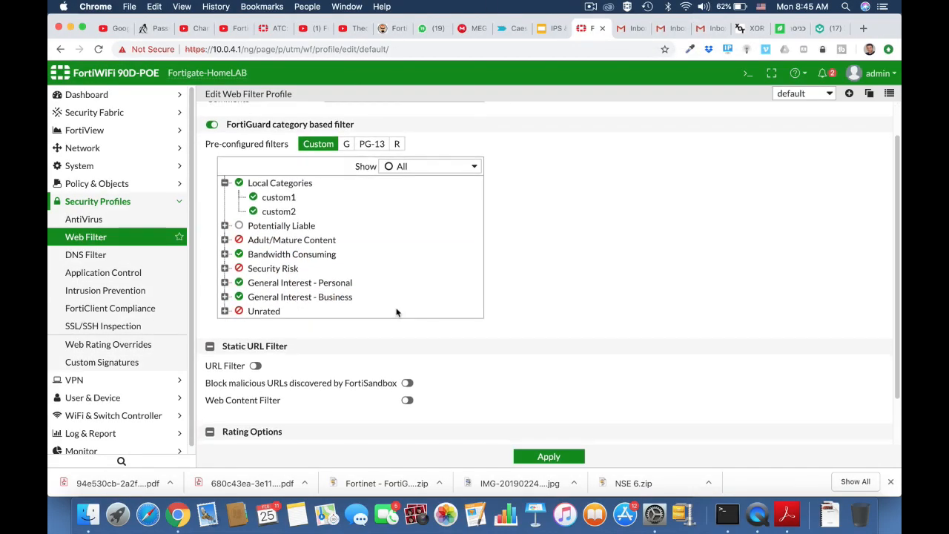
left_click(224, 239)
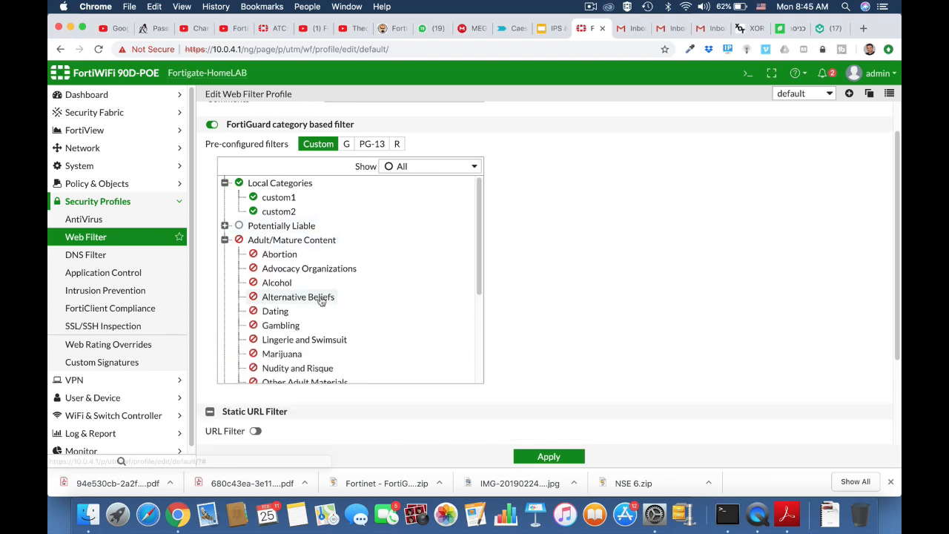
scroll(321, 300, "down", 3)
scroll(321, 300, "down", 2)
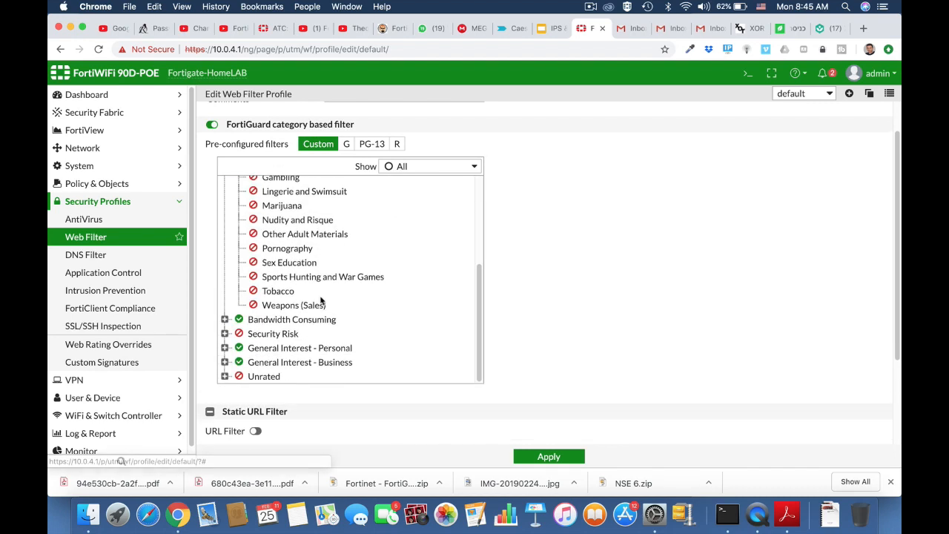
left_click(225, 320)
scroll(355, 374, "down", 5)
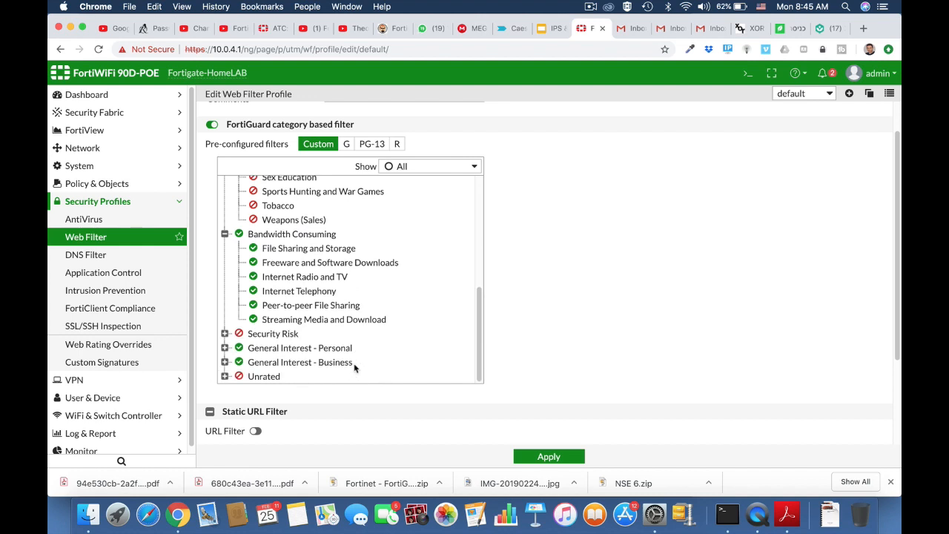
left_click(92, 174)
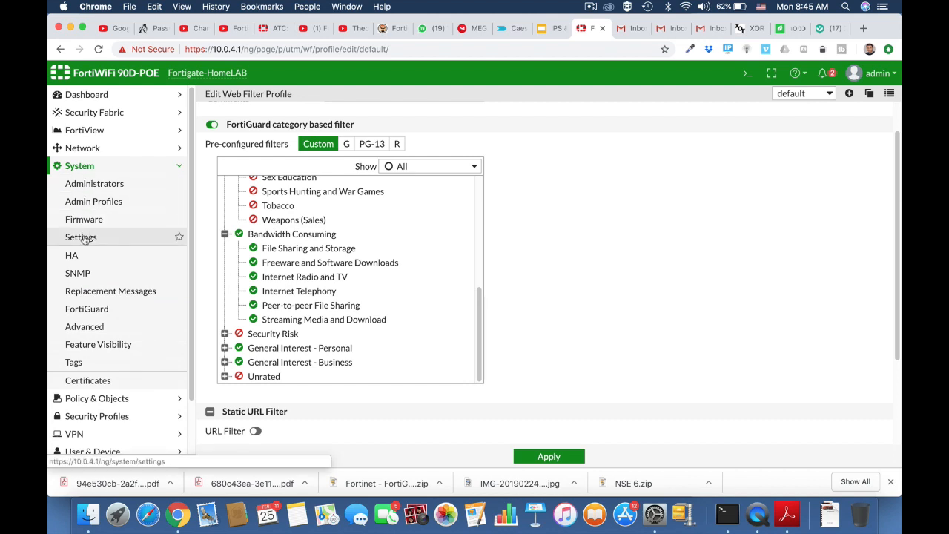
From System > FortiGuard, follow the 'Request re-evaluation of a URL's category' link
left_click(81, 237)
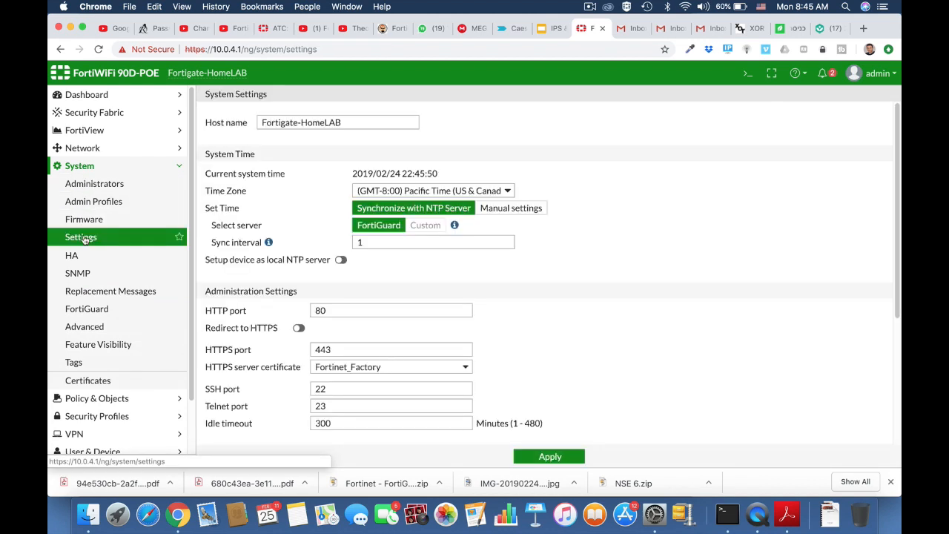
left_click(87, 310)
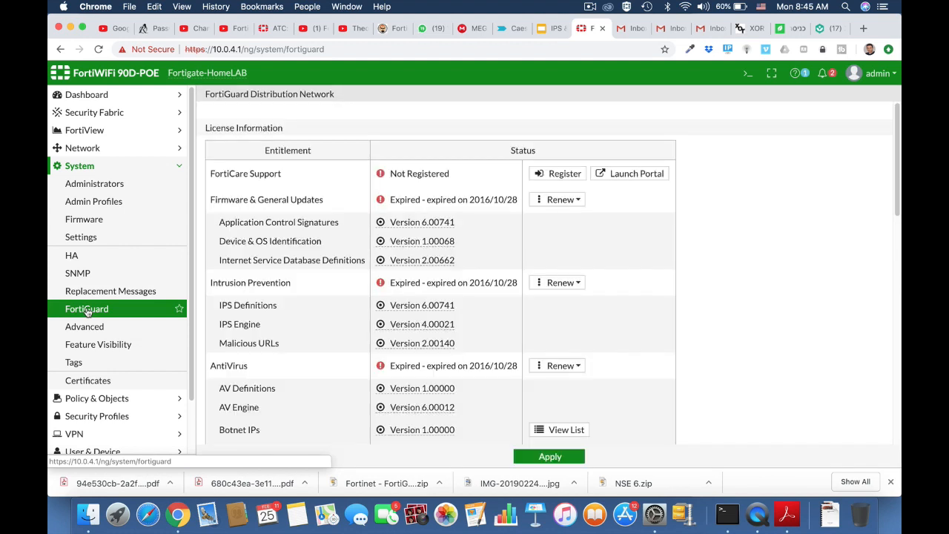
scroll(371, 371, "down", 10)
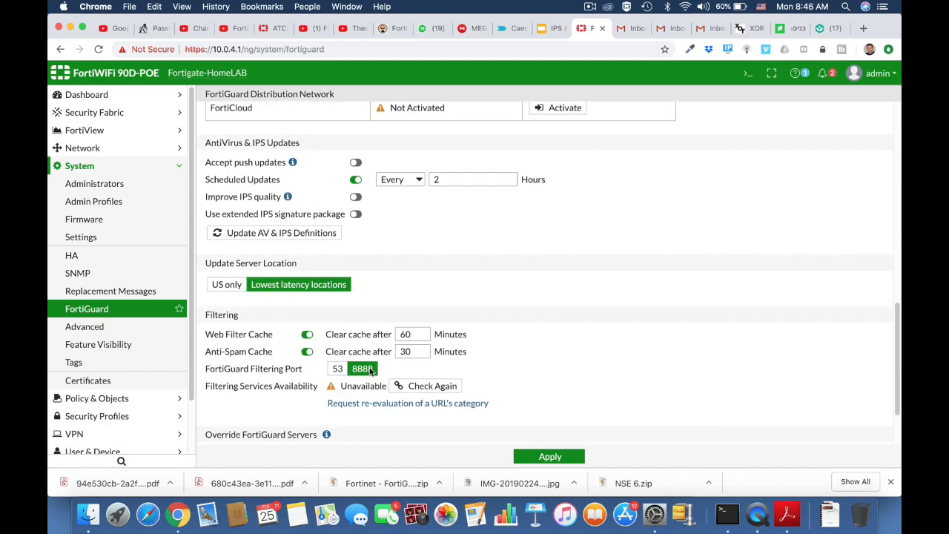
scroll(369, 370, "down", 2)
left_click(370, 327)
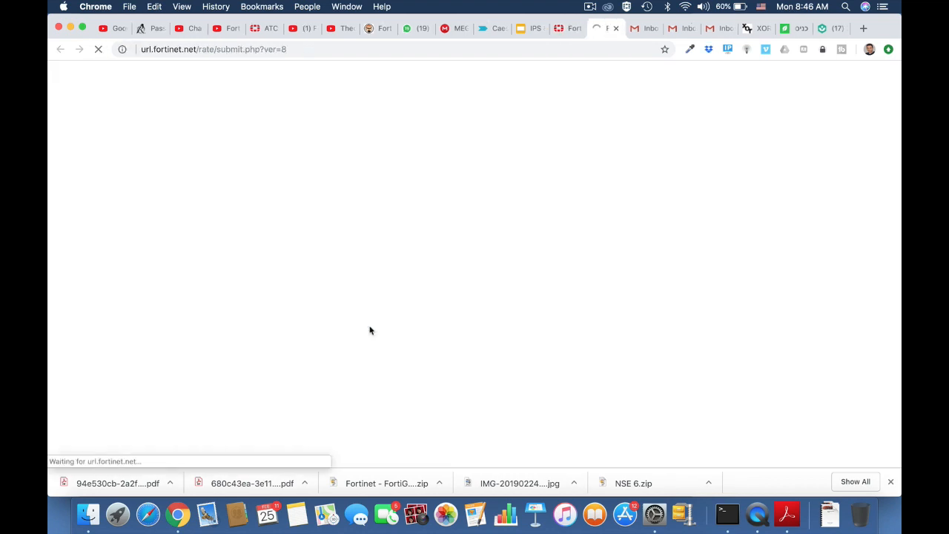
left_click(333, 201)
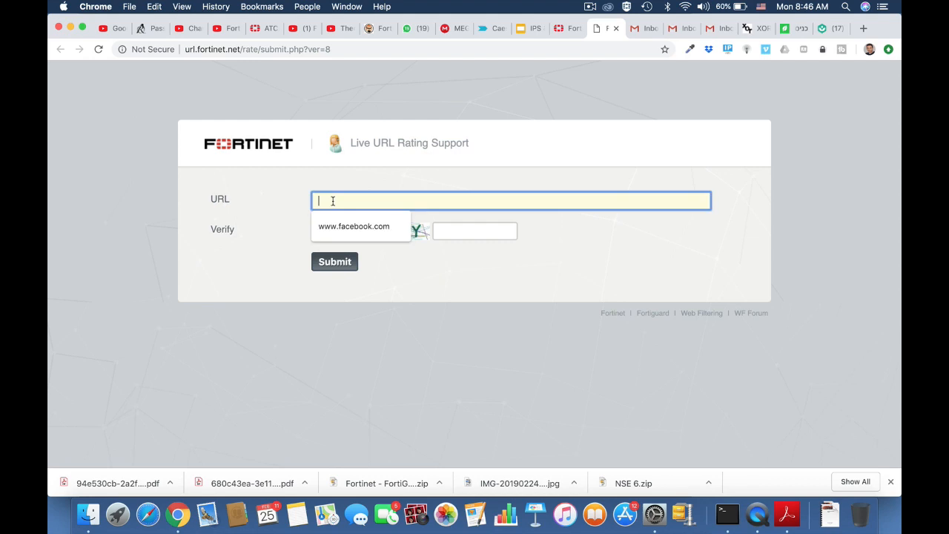
type("www.engadge")
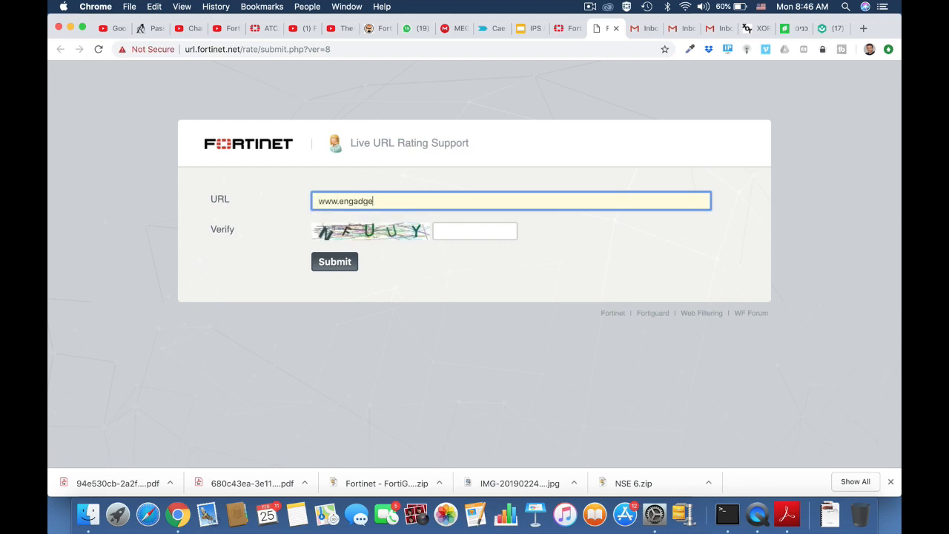
type("t.com")
left_click(438, 233)
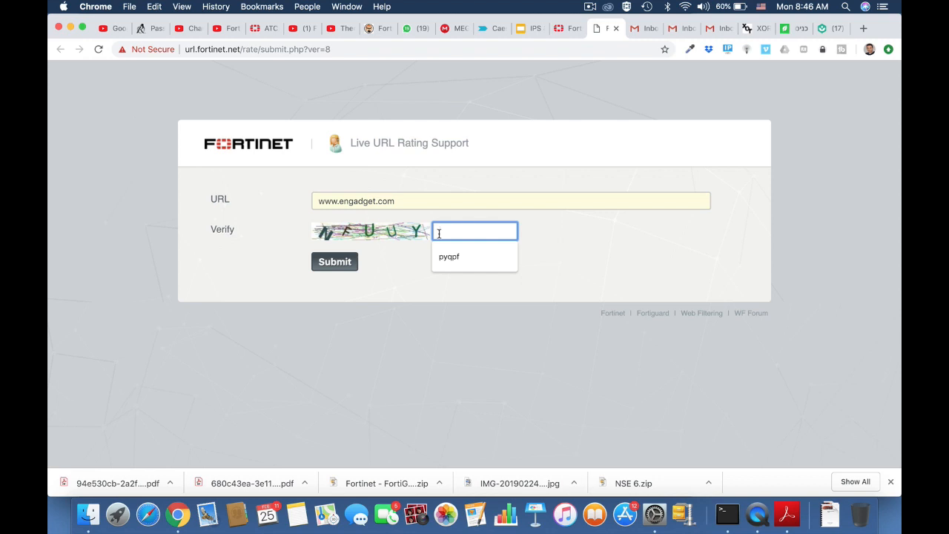
type("nf")
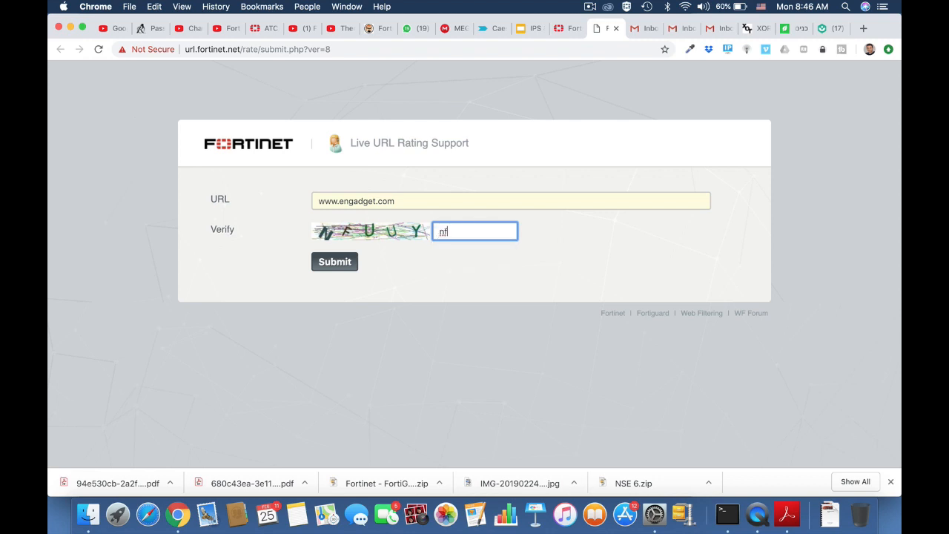
type("uuy")
left_click(340, 267)
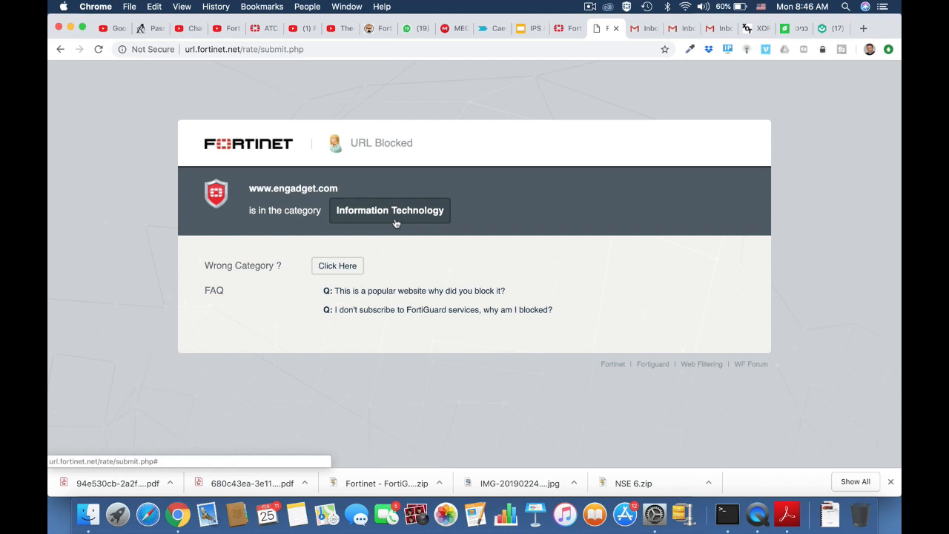
left_click(60, 49)
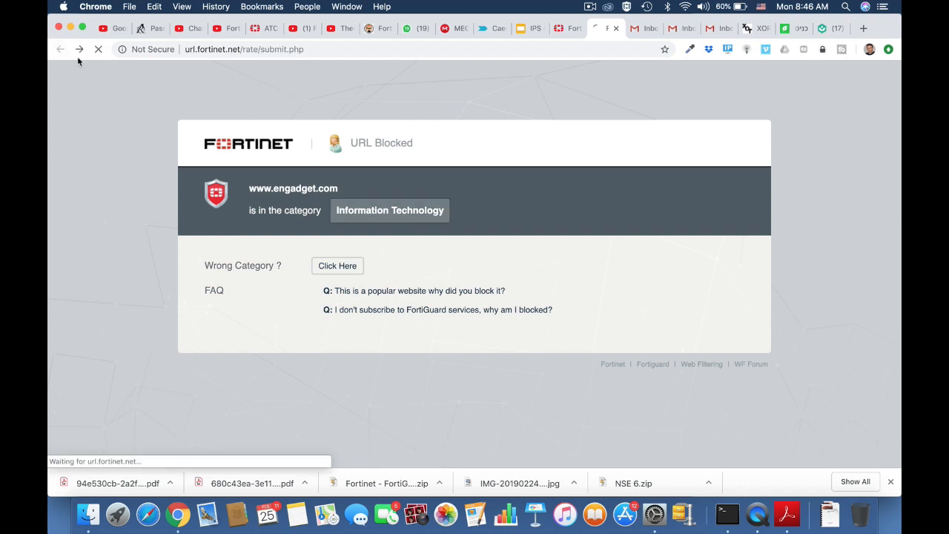
left_click(409, 199)
left_click_drag(408, 199, 296, 201)
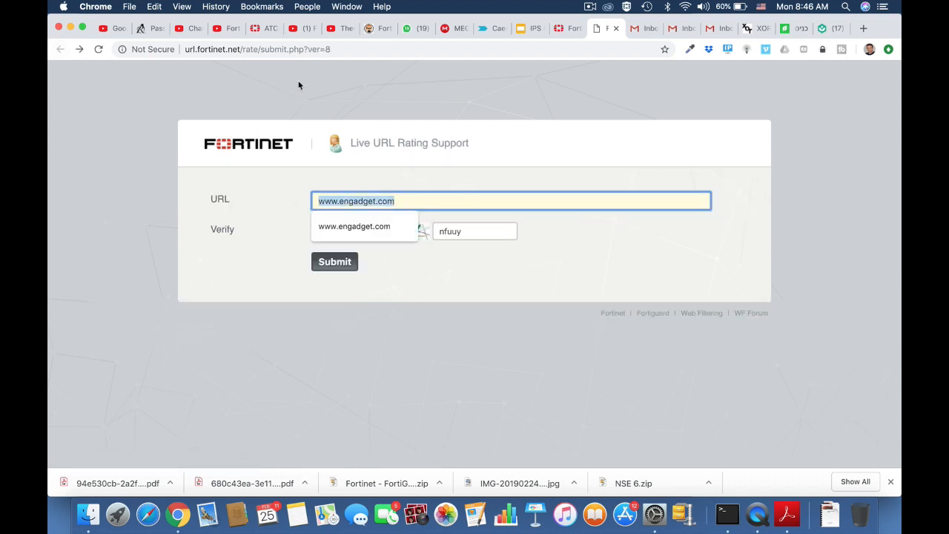
left_click(310, 49)
key("Return")
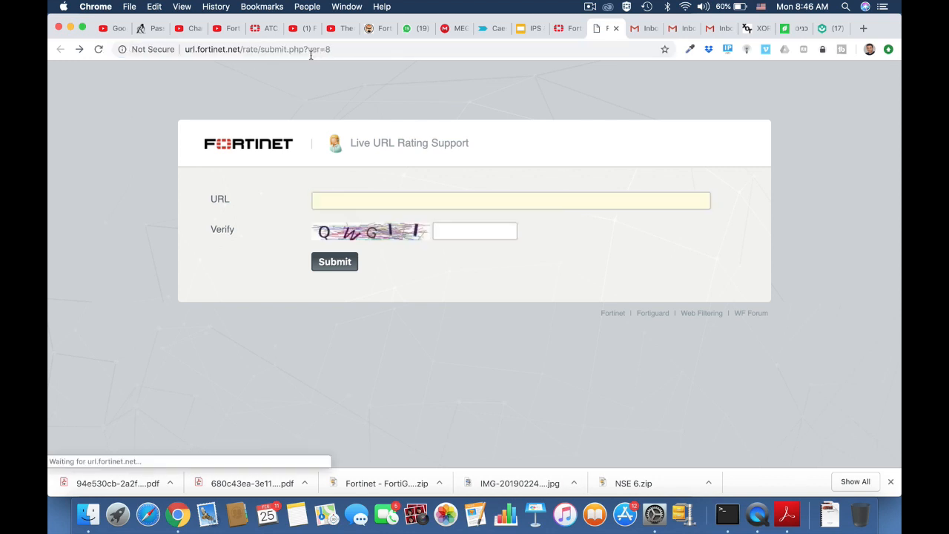
left_click(377, 201)
type("www.")
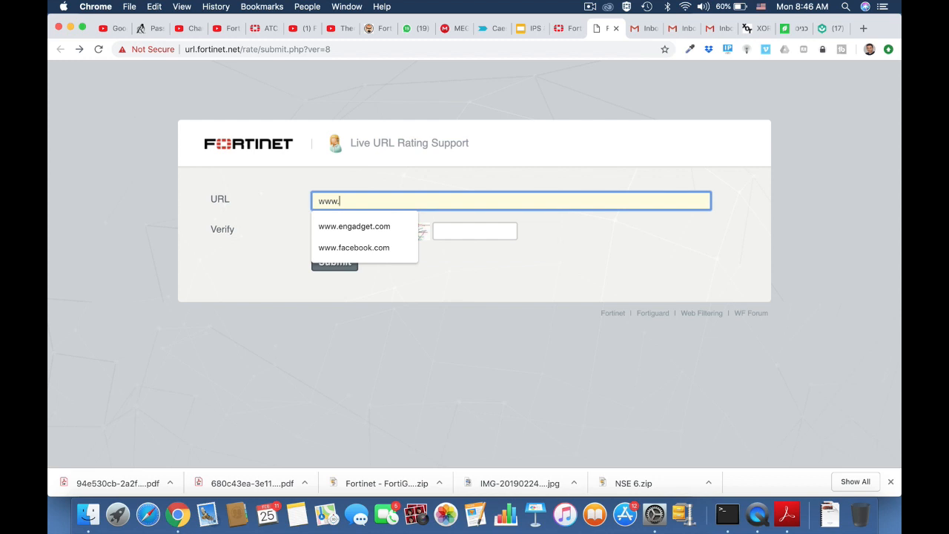
type("fortine")
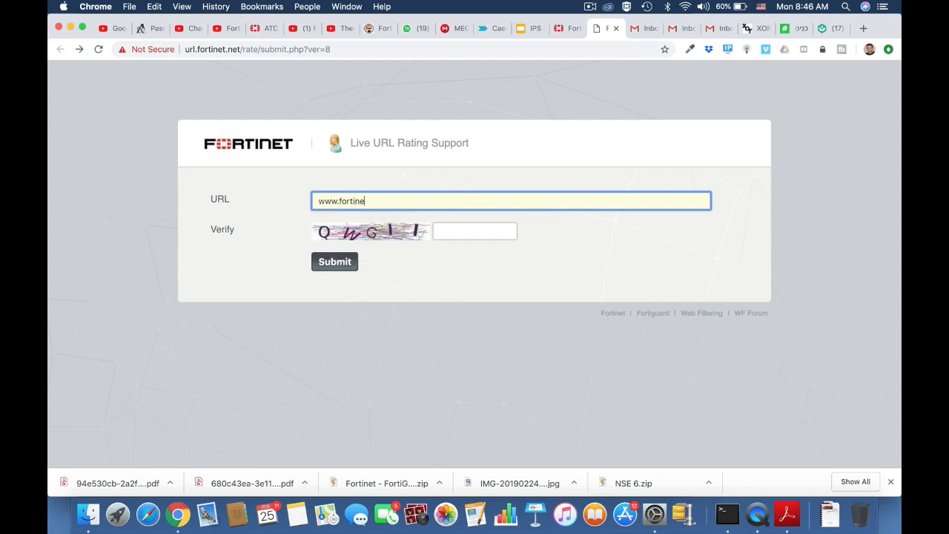
type("t.com")
left_click(453, 230)
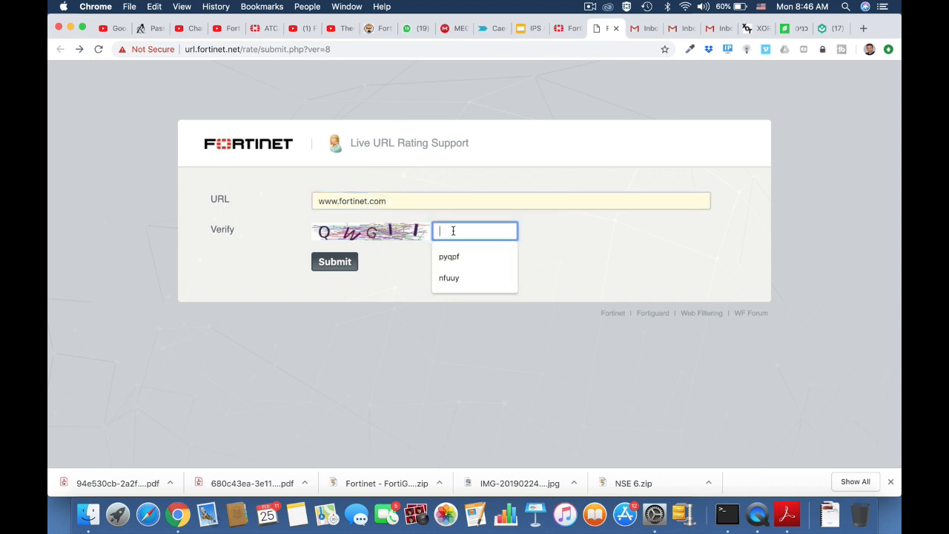
type("qw")
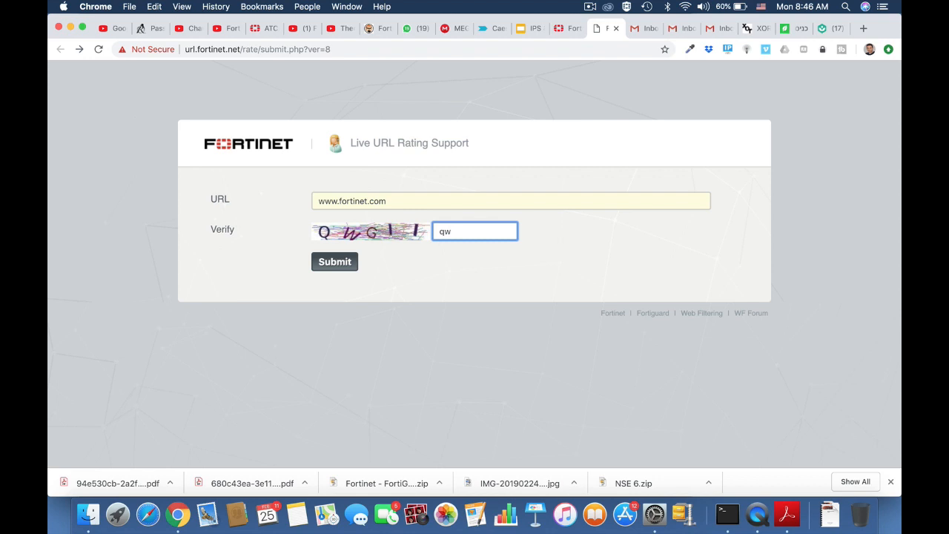
type("gii")
left_click(335, 264)
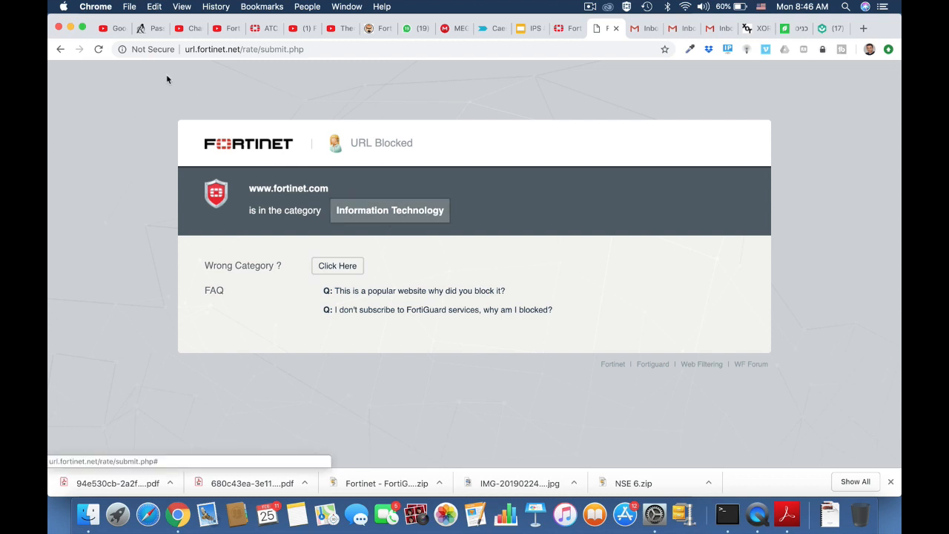
left_click(61, 49)
left_click(337, 48)
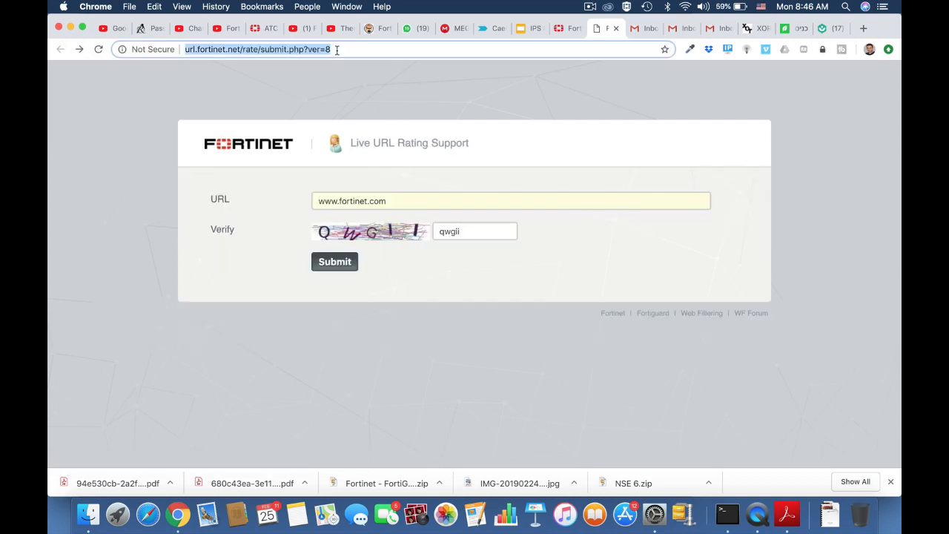
key("Return")
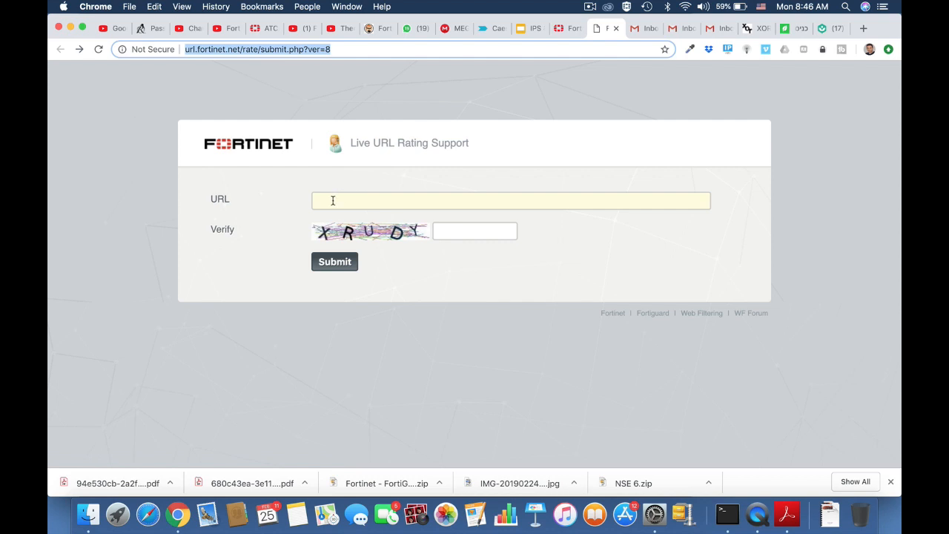
left_click(332, 200)
type("www")
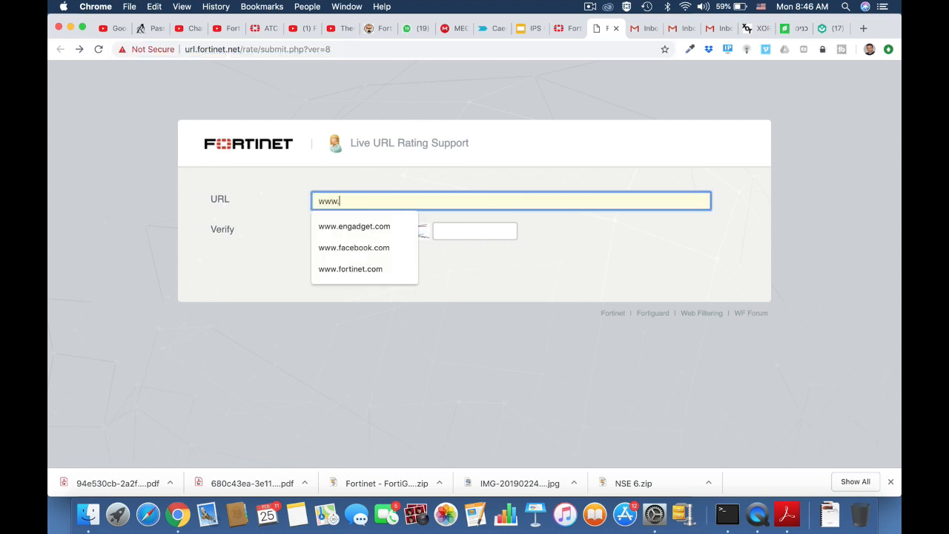
type(".twitter.com")
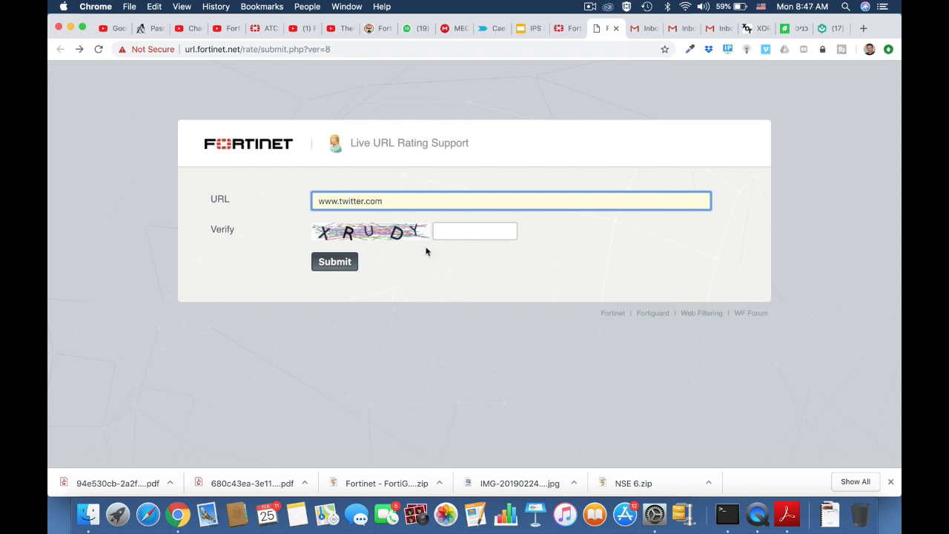
left_click(451, 230)
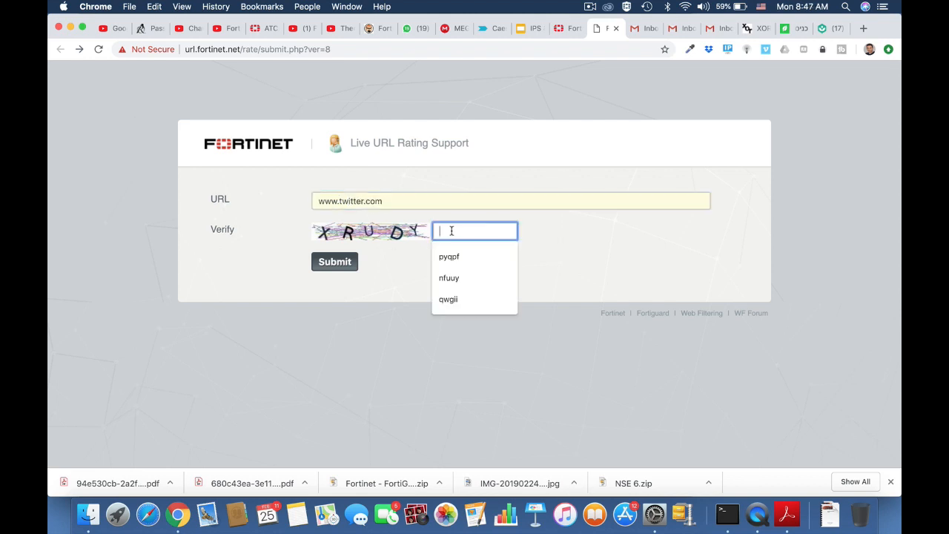
type("xrudy")
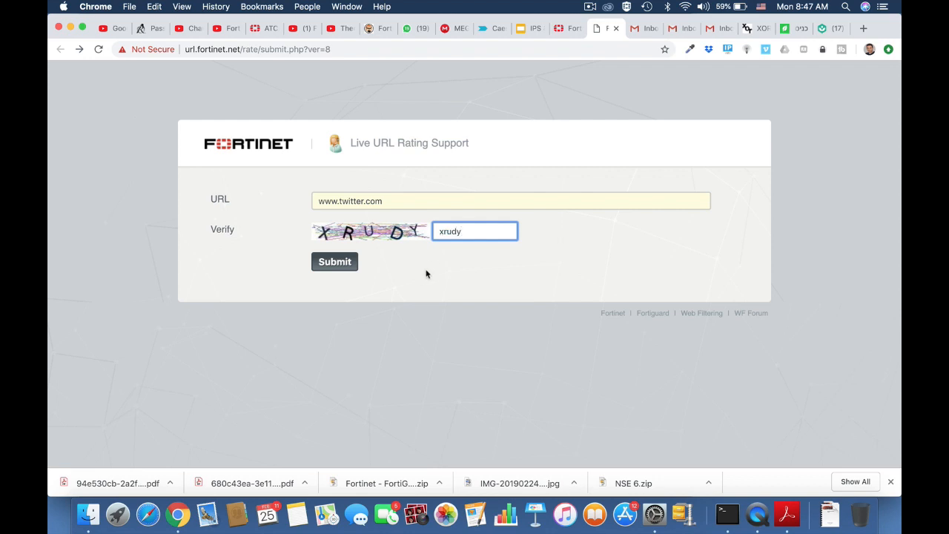
left_click(334, 263)
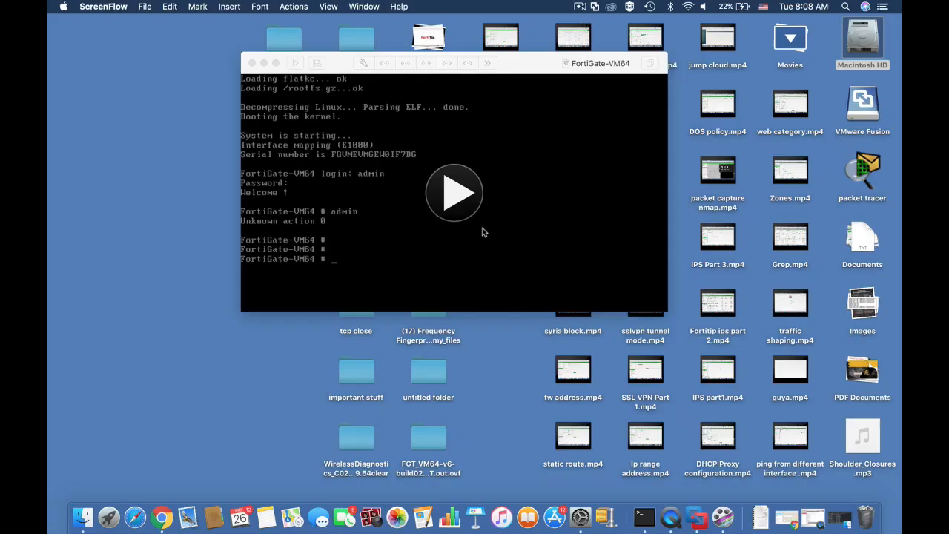
Resume the FortiGate VM and page through the show system interface output, showing port1 on DHCP
left_click(455, 193)
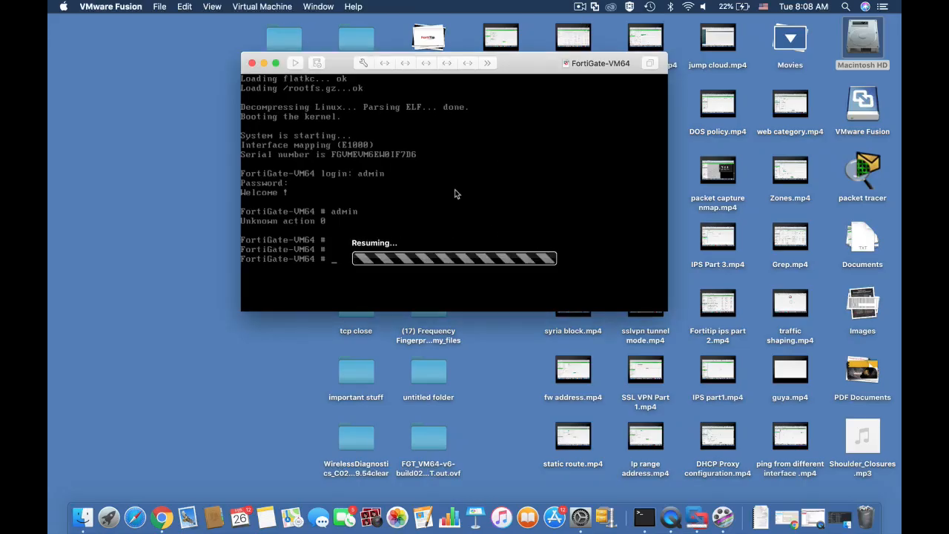
key("Return")
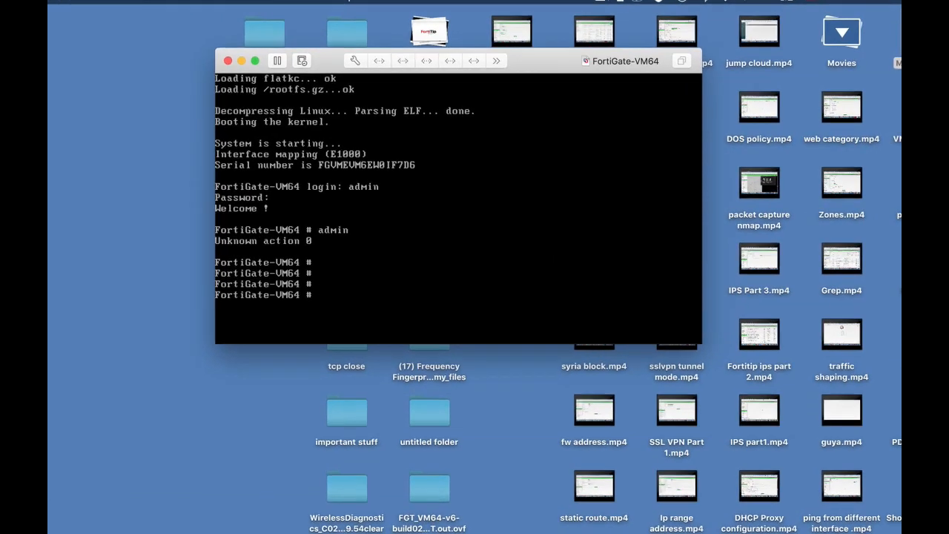
key("Return")
type("show s")
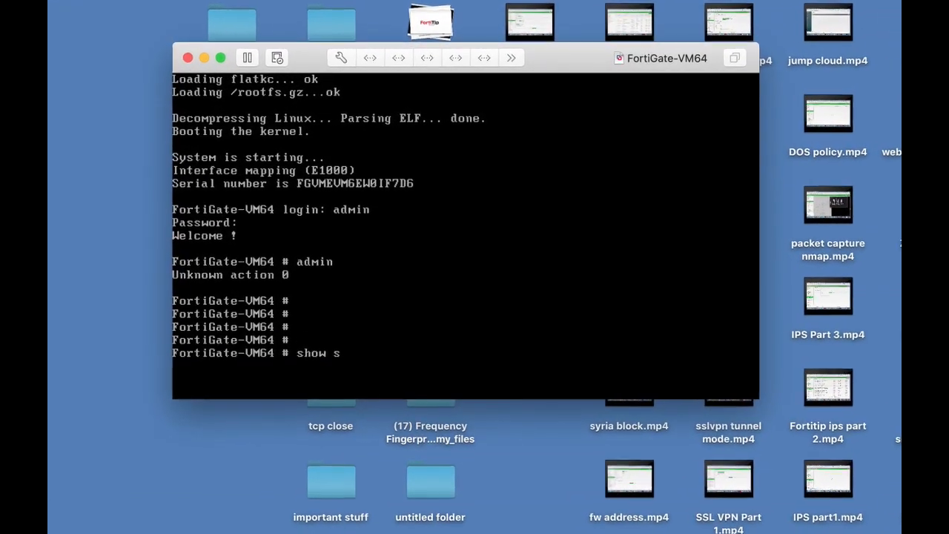
type("ystem in")
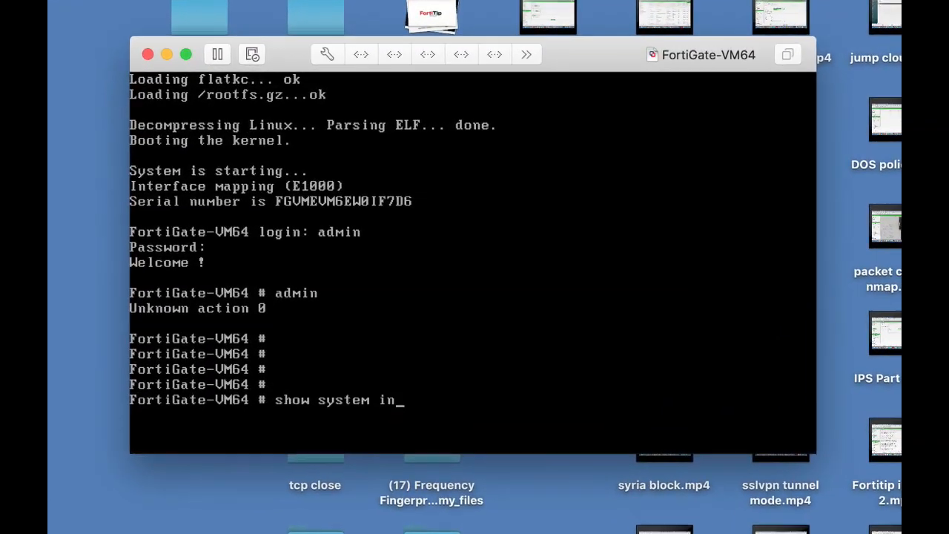
type("terface")
key("Return")
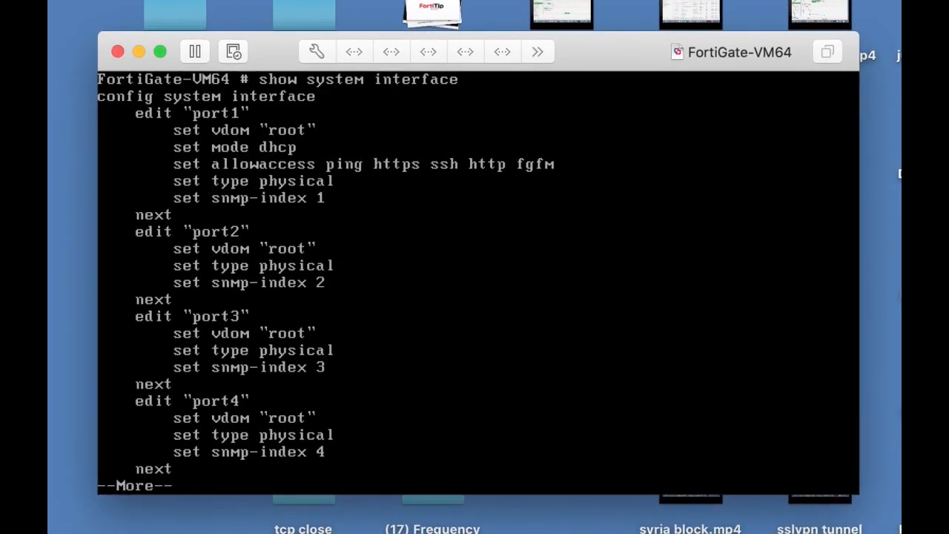
key("Return")
key("Return")
key("Return")
key("Return")
key("Return")
key("Return")
key("Return")
key("Return")
key("Return")
key("Return")
key("Return")
key("Return")
key("Return")
key("Return")
key("Return")
key("Return")
key("Return")
key("Return")
key("Return")
key("Return")
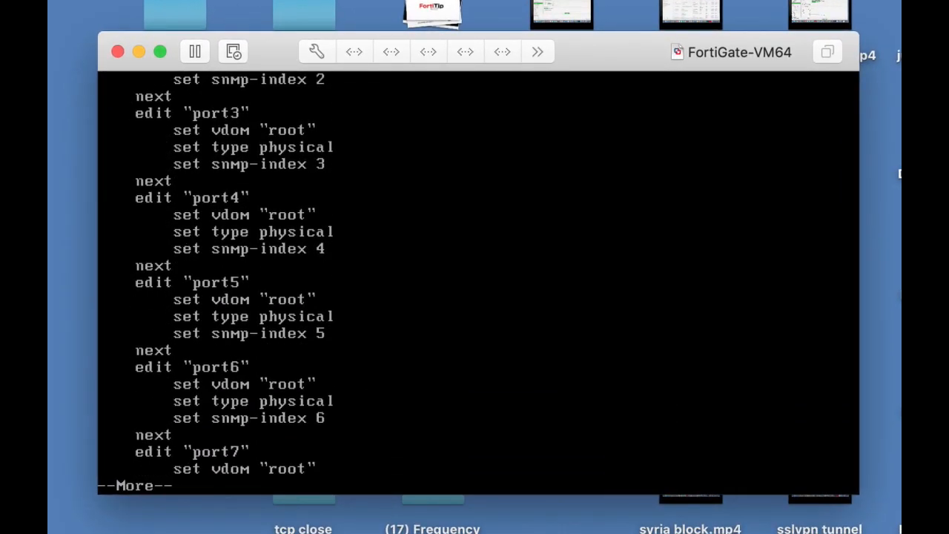
key("Return")
key("Return")
key("Return")
key("Return")
key("Return")
key("Return")
key("Return")
key("Return")
key("Return")
key("Return")
key("Return")
key("Return")
key("Return")
key("Return")
type("c")
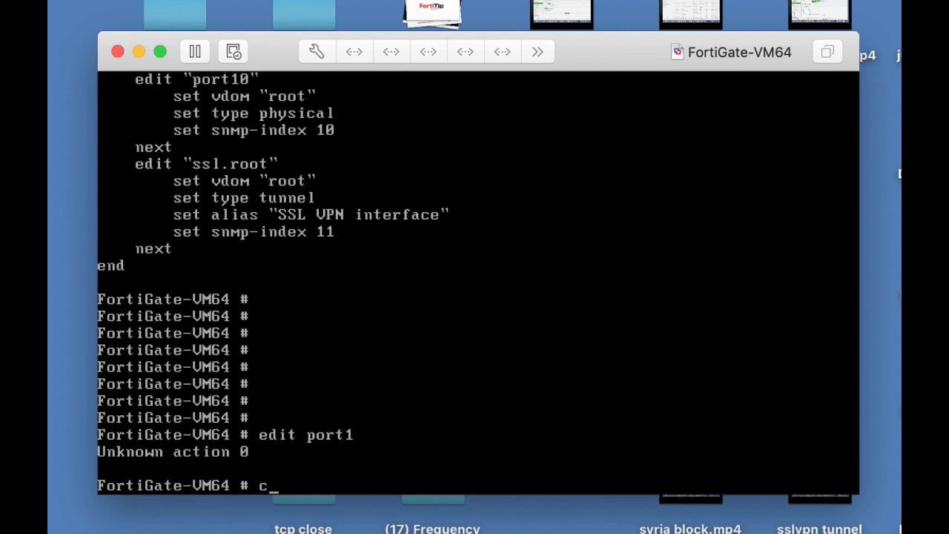
type("onfig system interface")
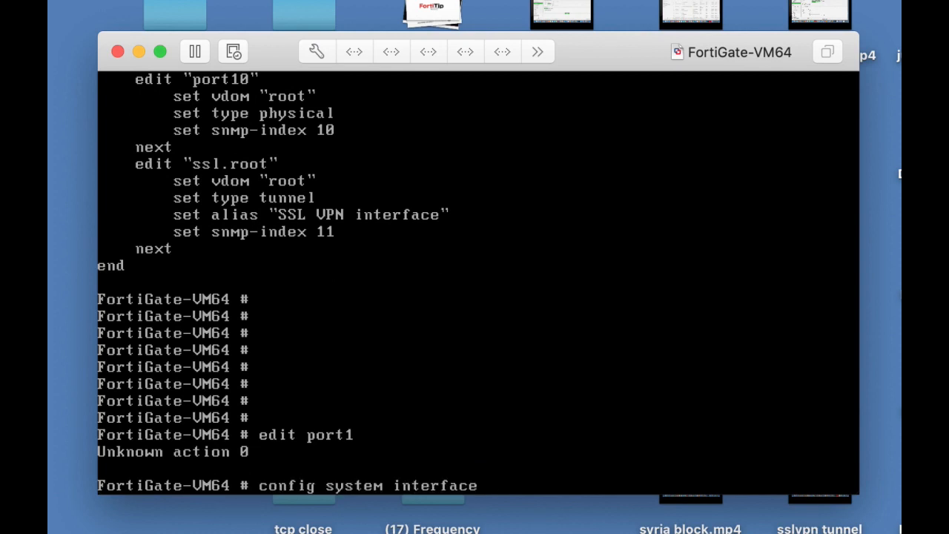
Edit port1 and try to set IP 10.0.4.99 255.255.255.0, which DHCP mode refuses
key("Return")
type("edit port1")
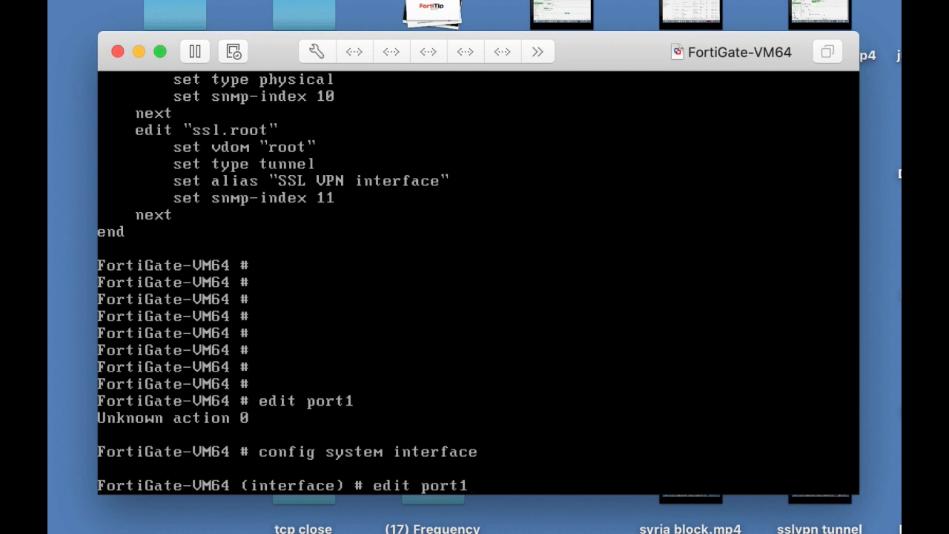
key("Return")
type("set")
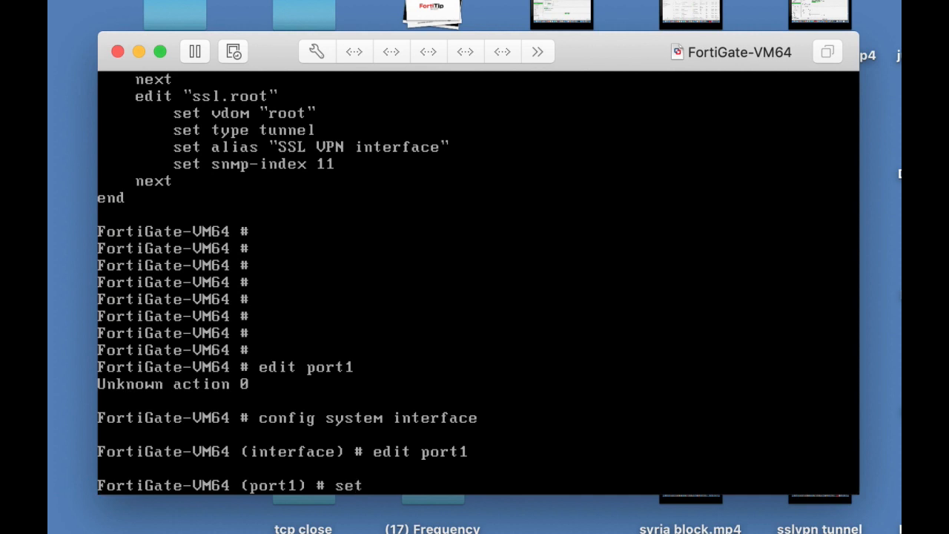
type(" ip 10.0.4.99")
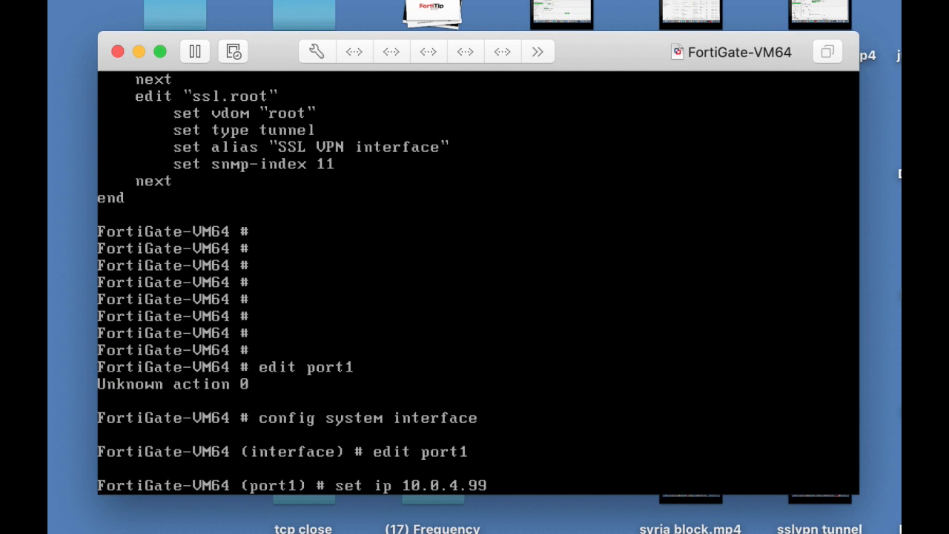
type(" 255.255.255")
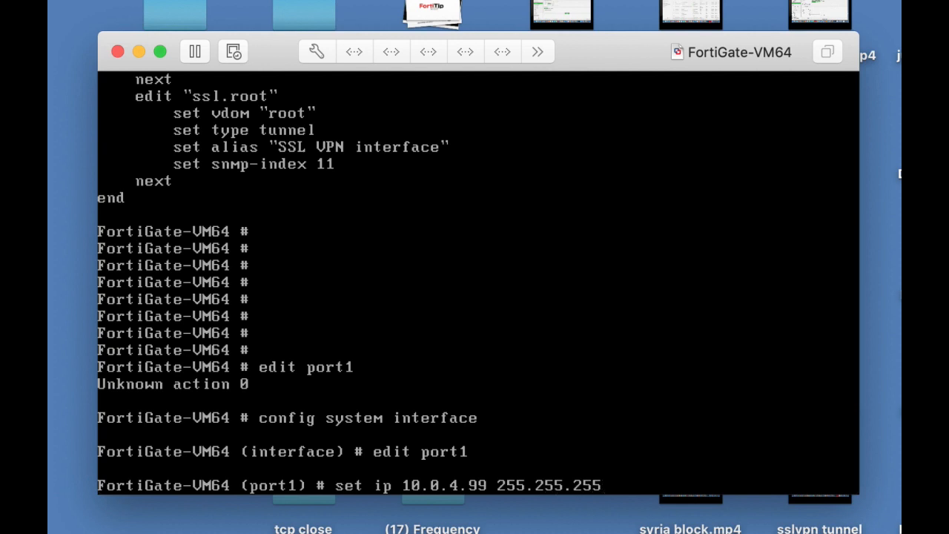
type(".")
key("BackSpace")
type("0")
key("Return")
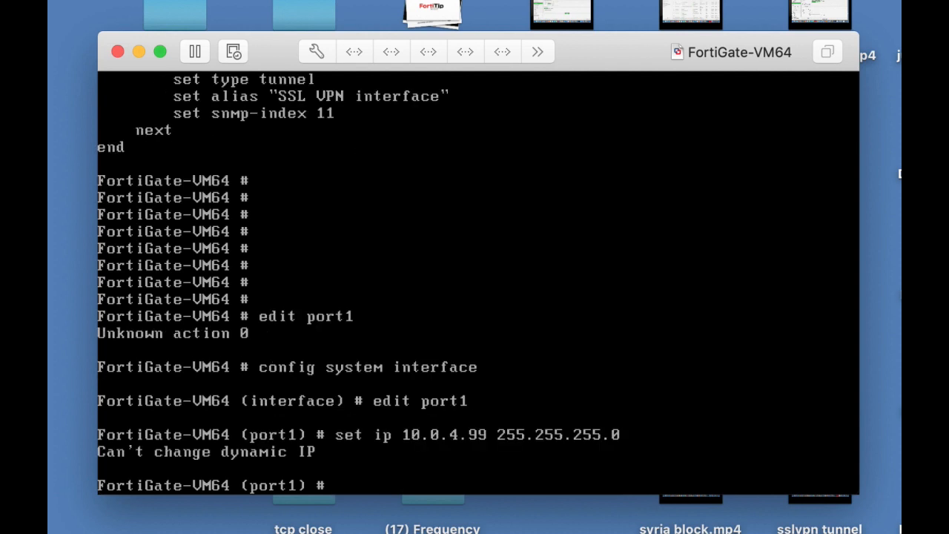
Set port1 allowaccess to http, https and ping, then end the configuration
type("set all")
key("Tab")
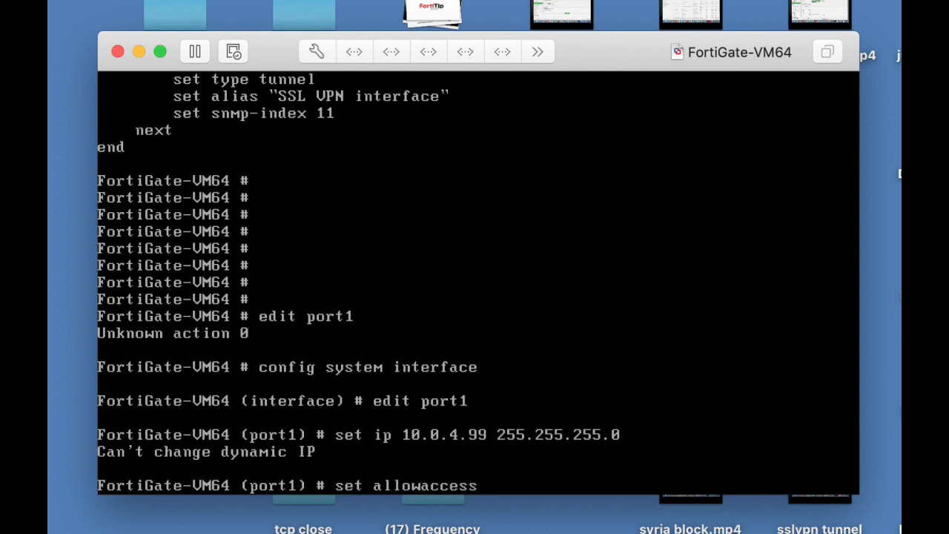
type("http https p")
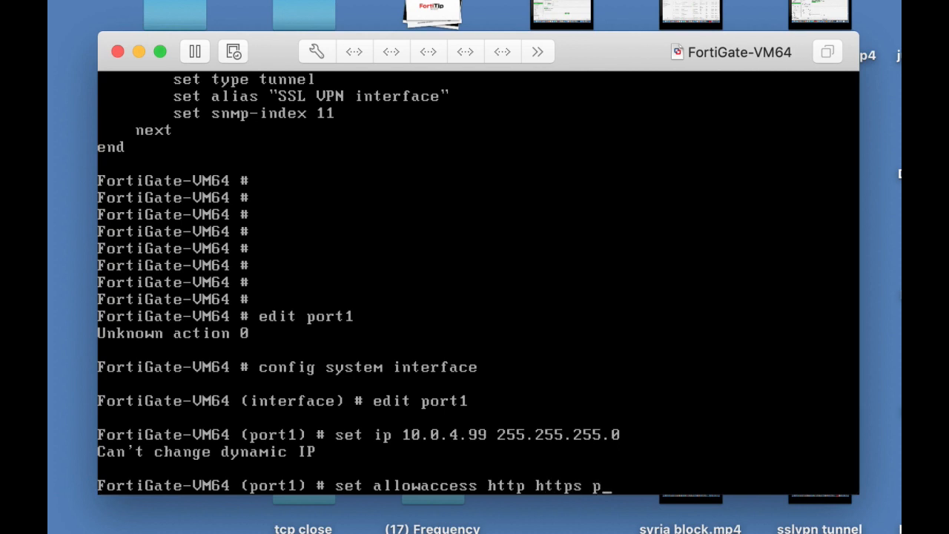
type("ing")
key("Return")
type("end")
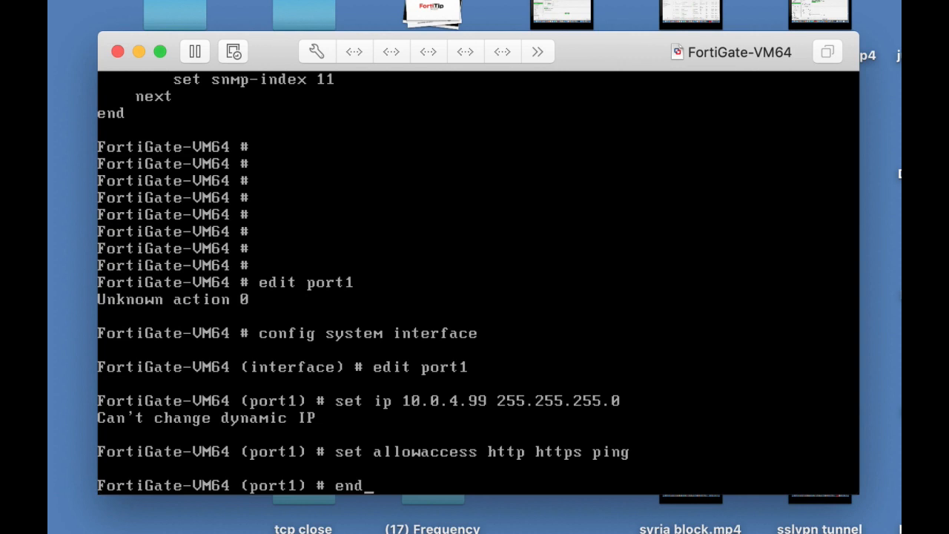
key("Return")
key("Return")
List the interface configuration again to check port1's settings
type("sh")
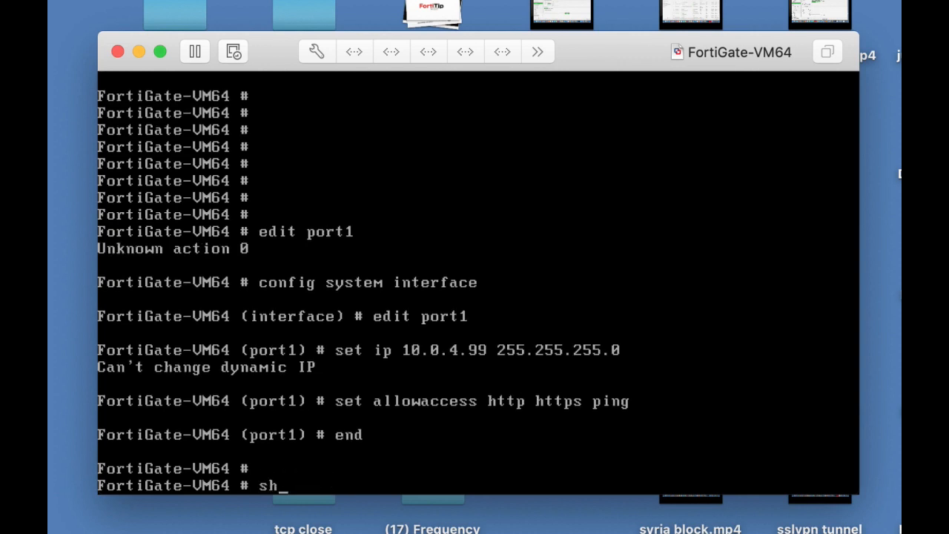
type("ow system")
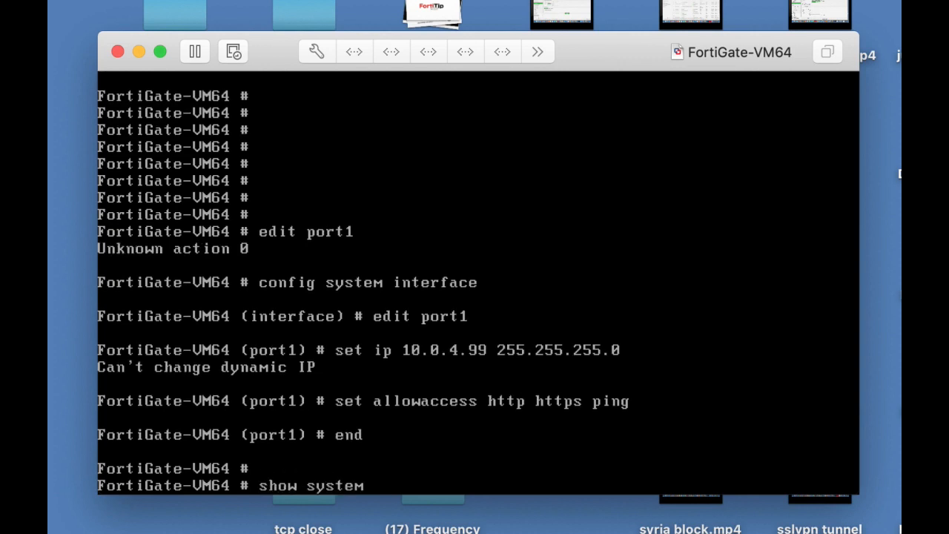
type(" interface")
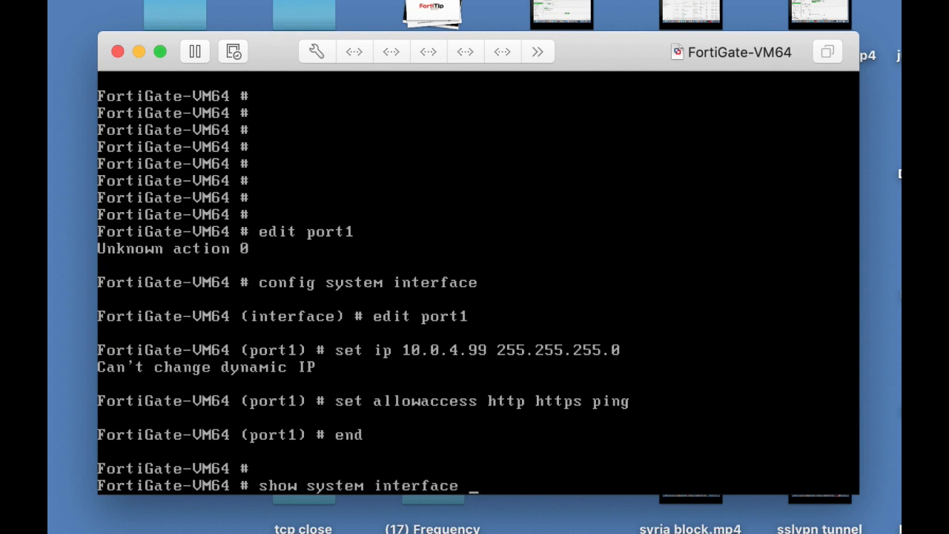
key("Return")
key("Return")
key("Return")
key("Return")
key("Return")
key("Return")
key("Return")
key("Return")
key("Return")
key("Return")
key("Return")
key("Return")
key("Return")
key("Return")
key("Return")
key("Return")
key("Return")
key("Return")
key("Return")
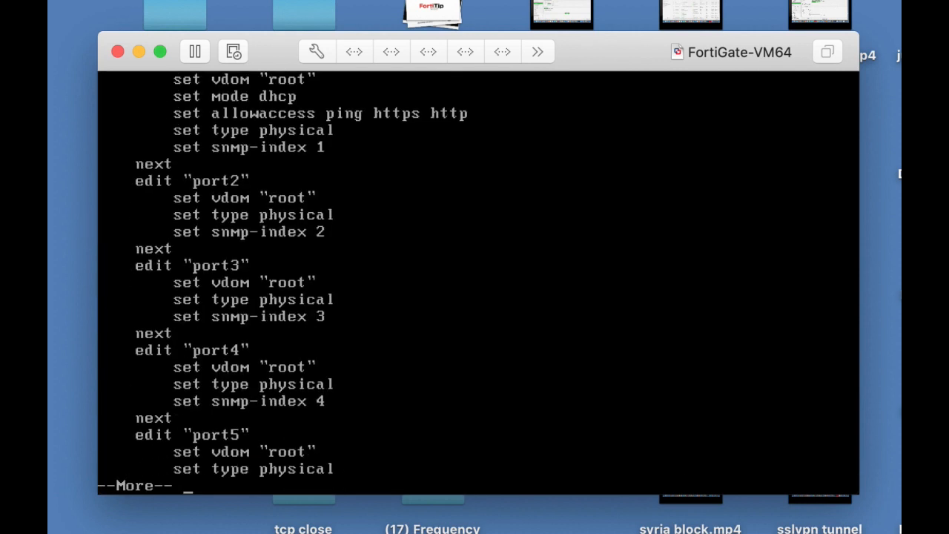
key("Return")
key("Return")
key("Return")
key("Return")
key("Return")
key("Return")
key("Return")
key("Return")
key("Return")
key("Return")
key("Return")
key("Return")
key("Return")
key("Return")
key("Return")
key("Return")
key("Return")
key("Return")
key("Return")
key("Return")
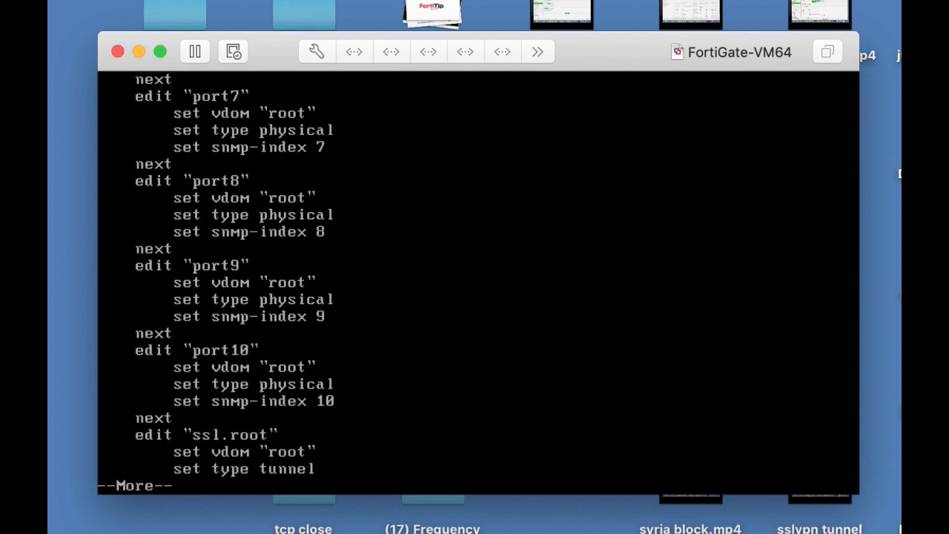
type("con")
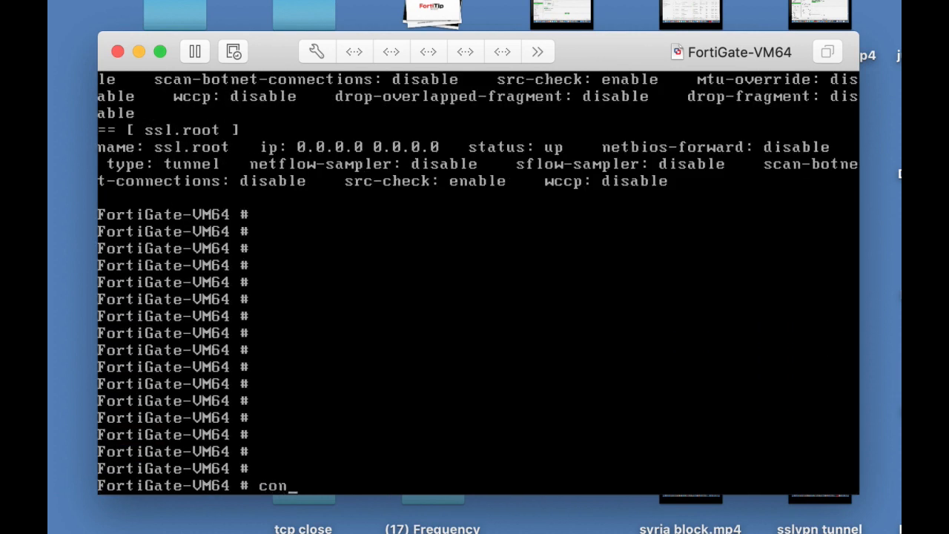
type("fig system interface")
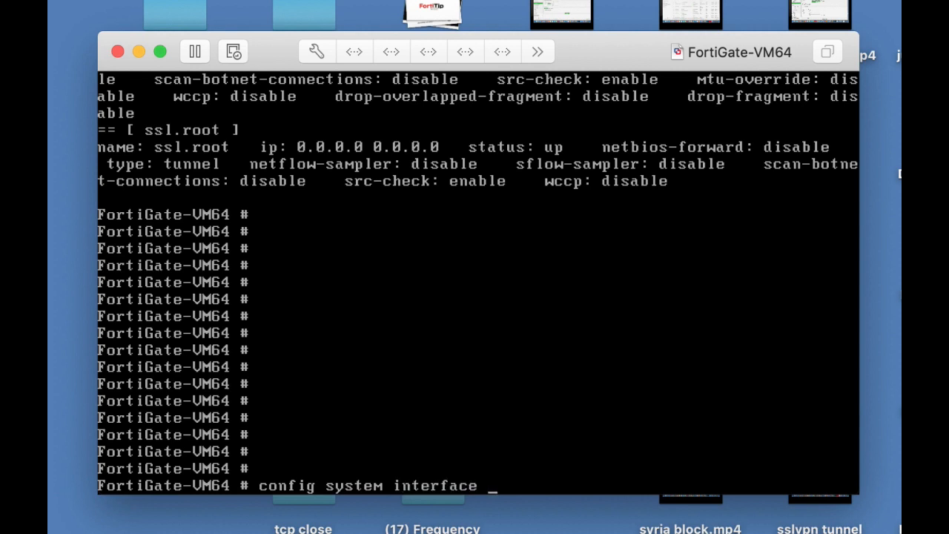
Switch port1 to static mode with IP 10.0.4.99/24 and save the configuration
key("Return")
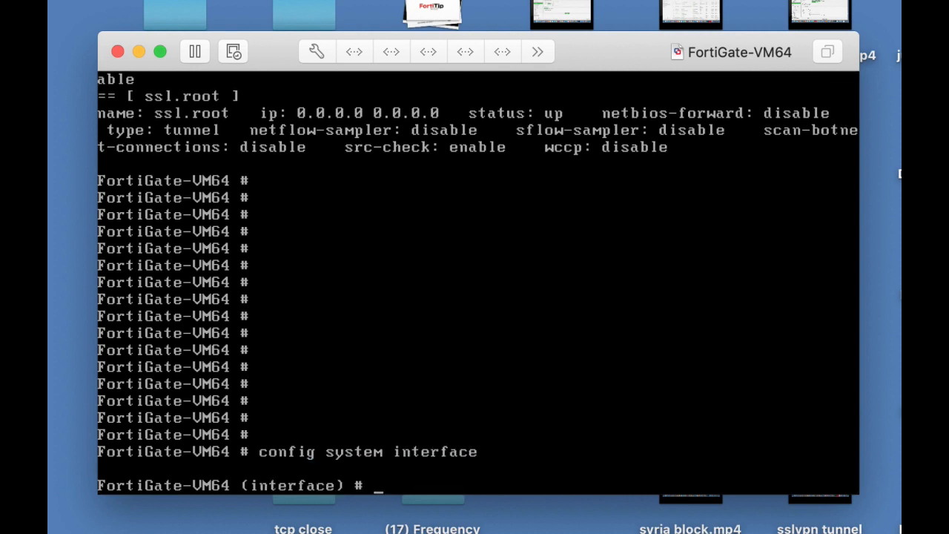
type("edit port1")
key("Return")
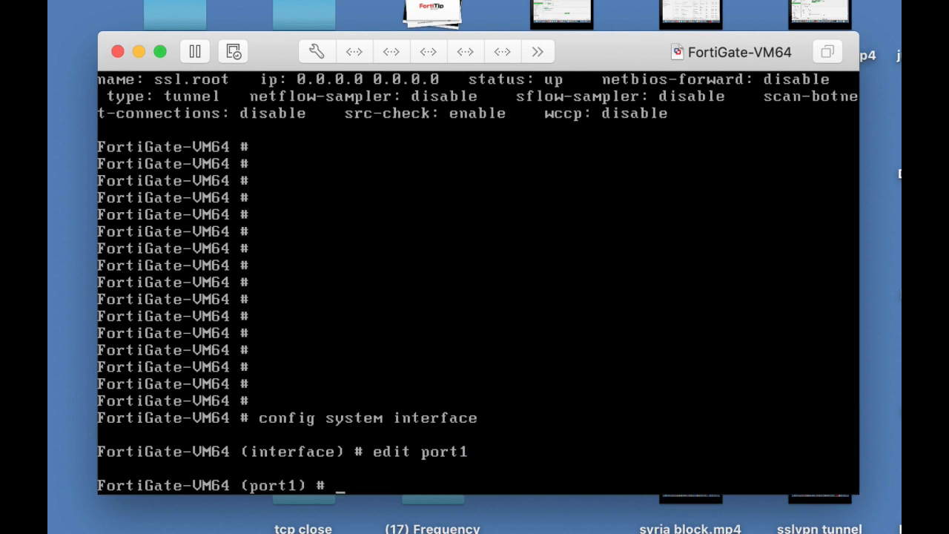
type("set mode static")
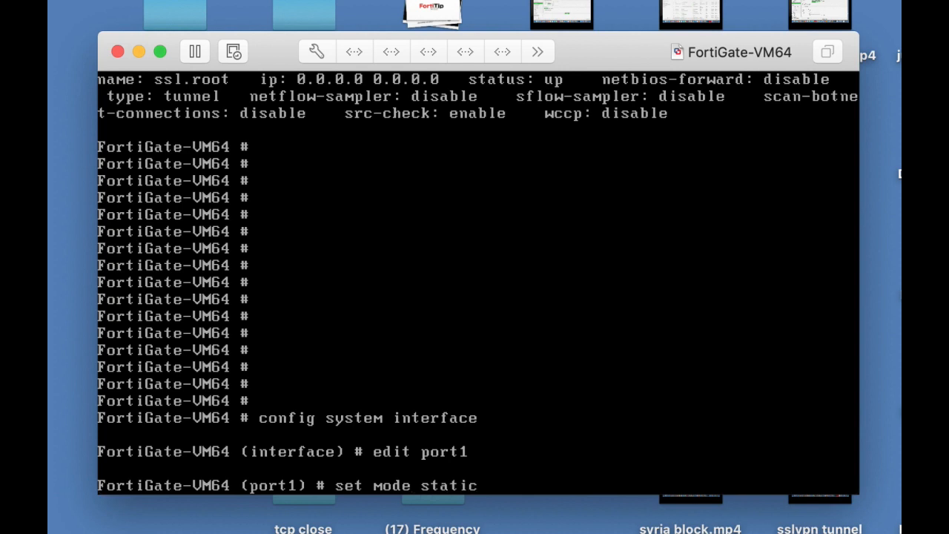
key("Return")
type("set ip")
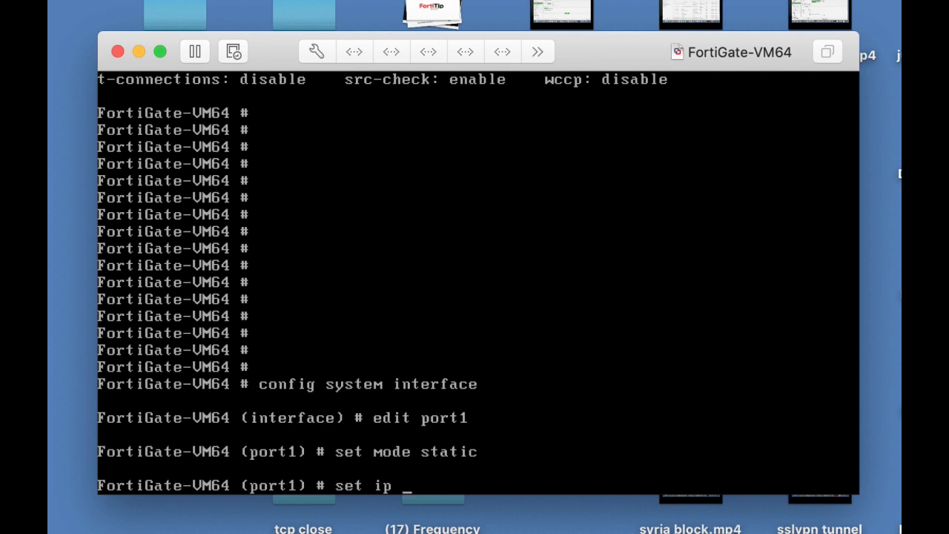
type(" 10.0.4.99")
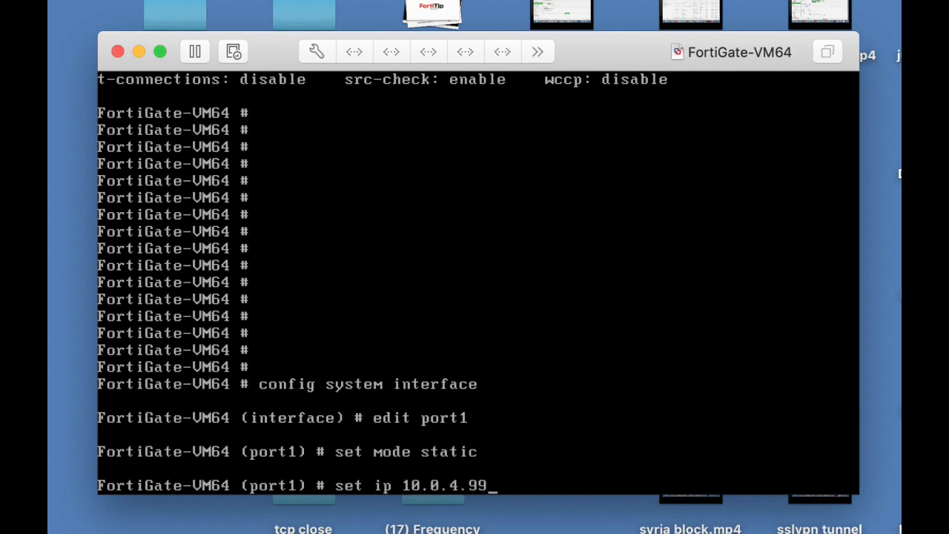
type("/24")
key("Return")
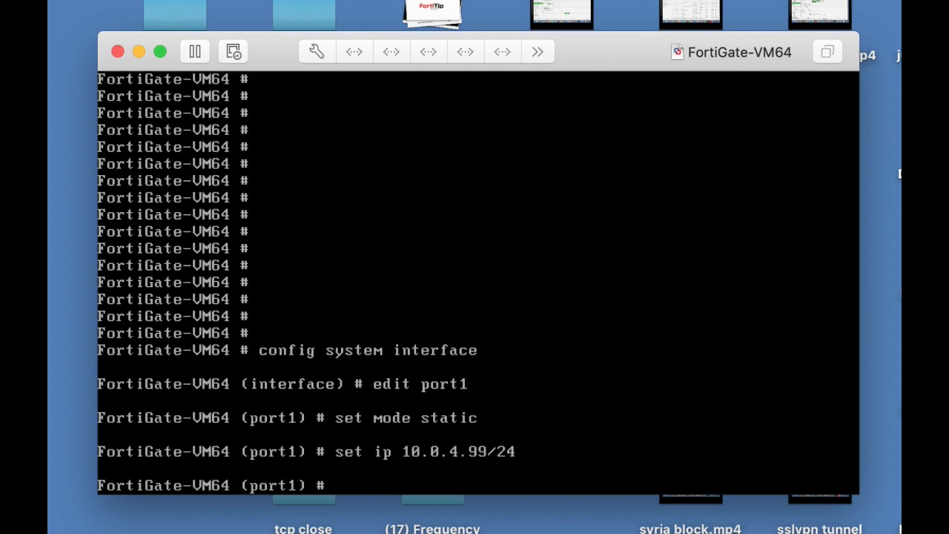
type("end")
key("Return")
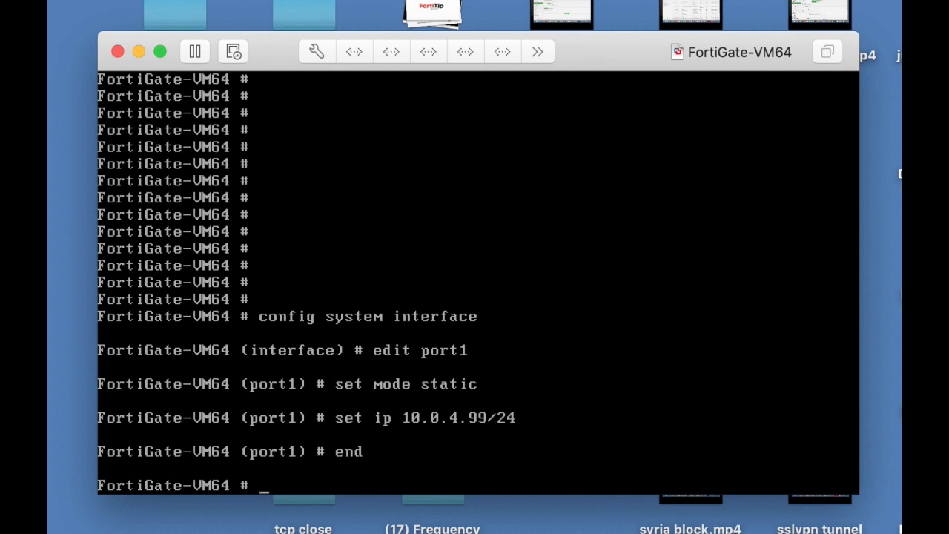
Run show system interface to confirm port1 now has 10.0.4.99 255.255.255.0
key("Return")
type("shi")
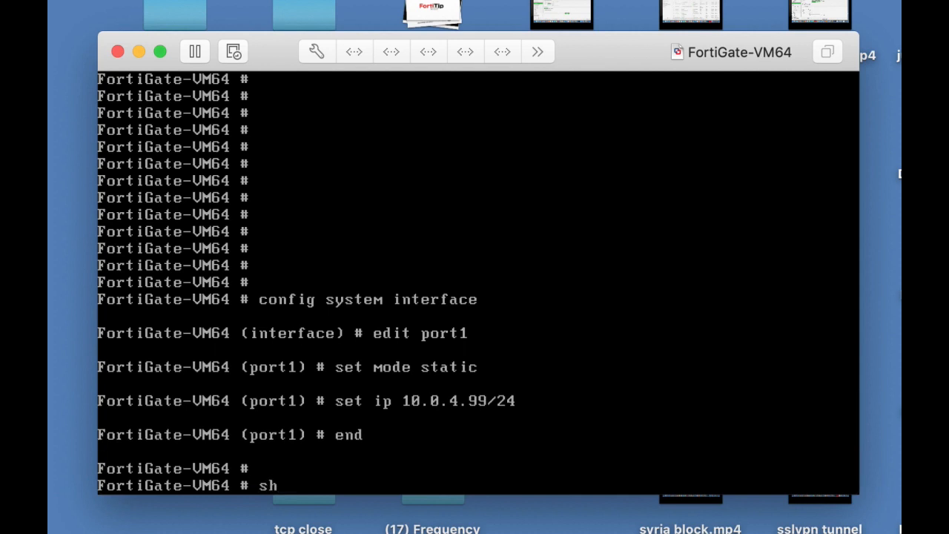
key("BackSpace")
key("BackSpace")
type("how system ")
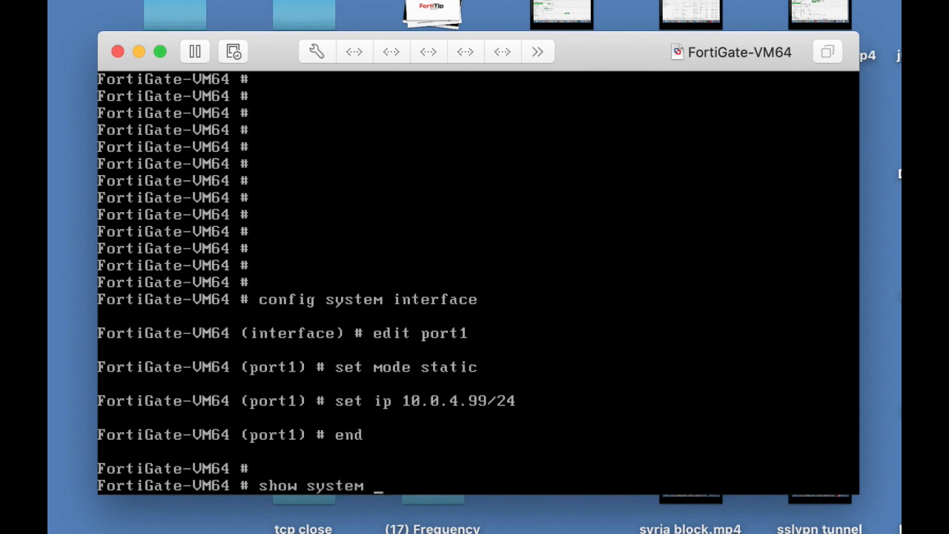
type("u")
key("BackSpace")
type("int")
key("Tab")
key("Return")
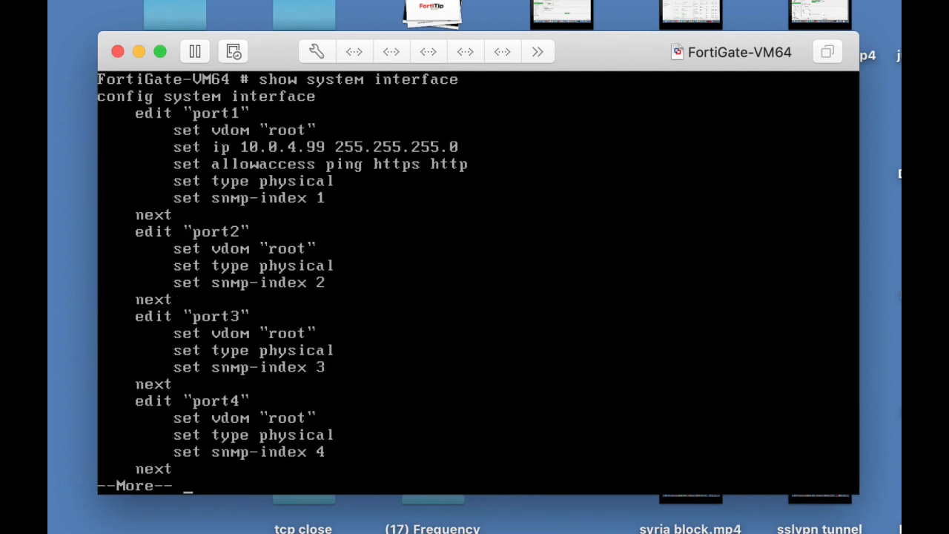
key("super+Tab")
key("super+Tab")
key("super+Tab")
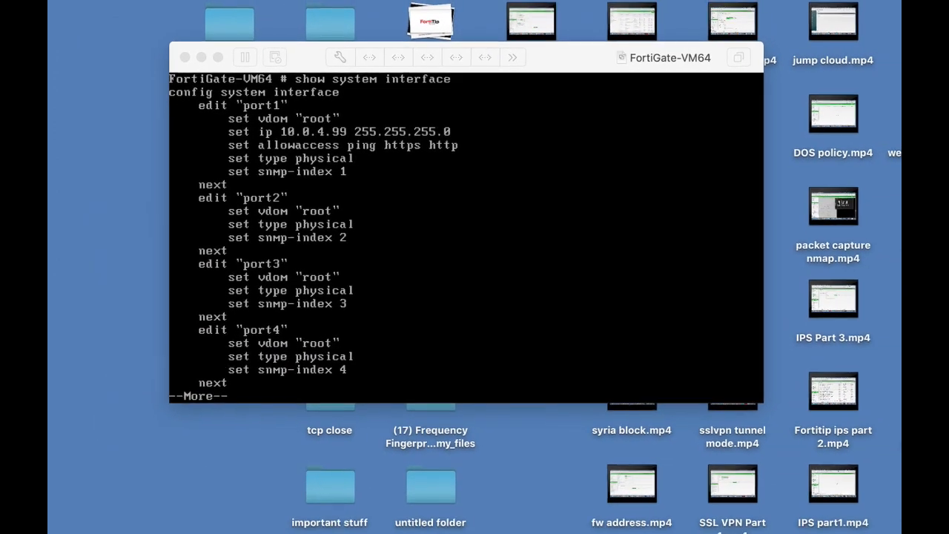
Load the FortiGate login page at 10.0.4.99 in the browser
key("super+Tab")
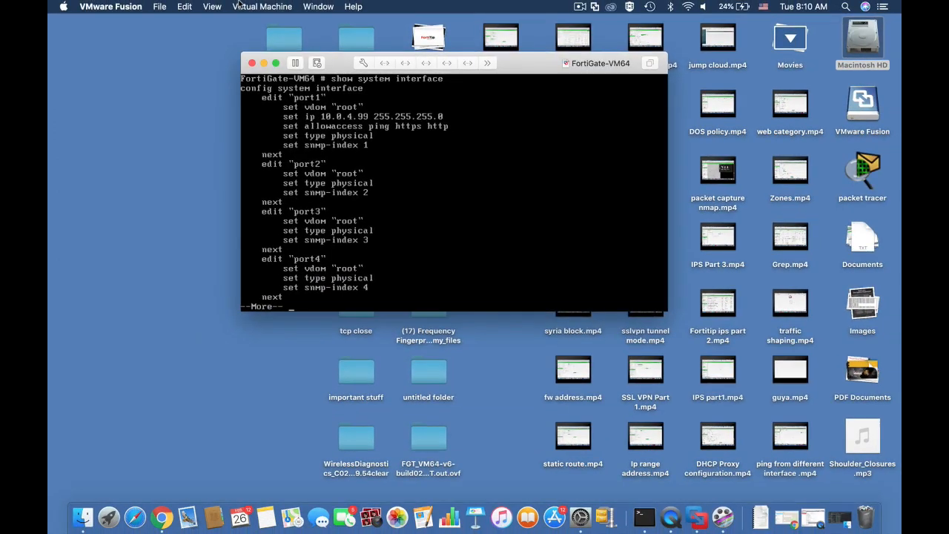
key("super+Tab")
left_click(336, 6)
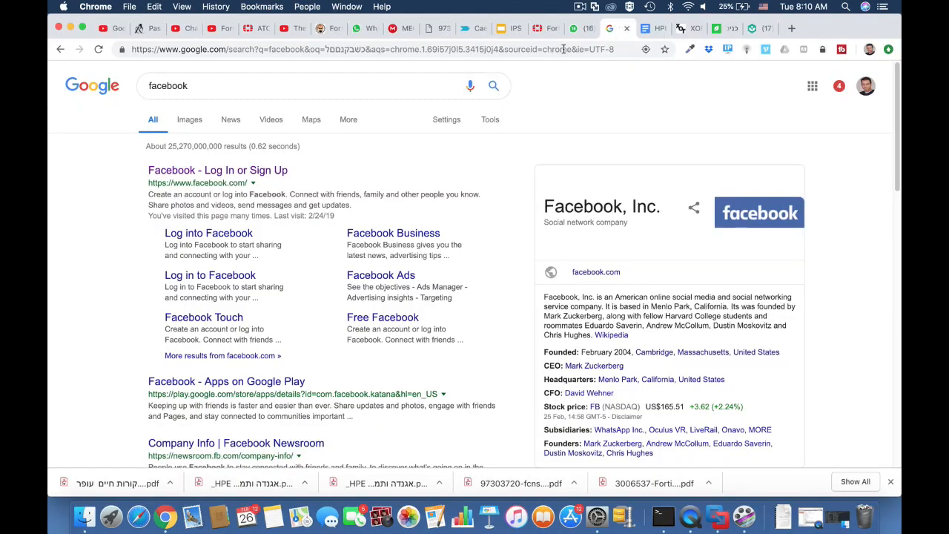
left_click(533, 51)
type("10.0.4")
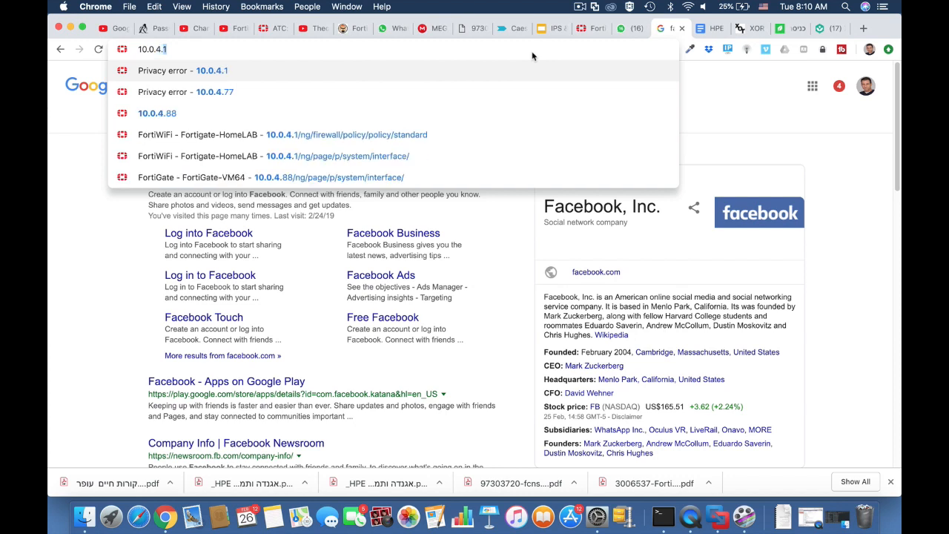
type(".99")
key("Return")
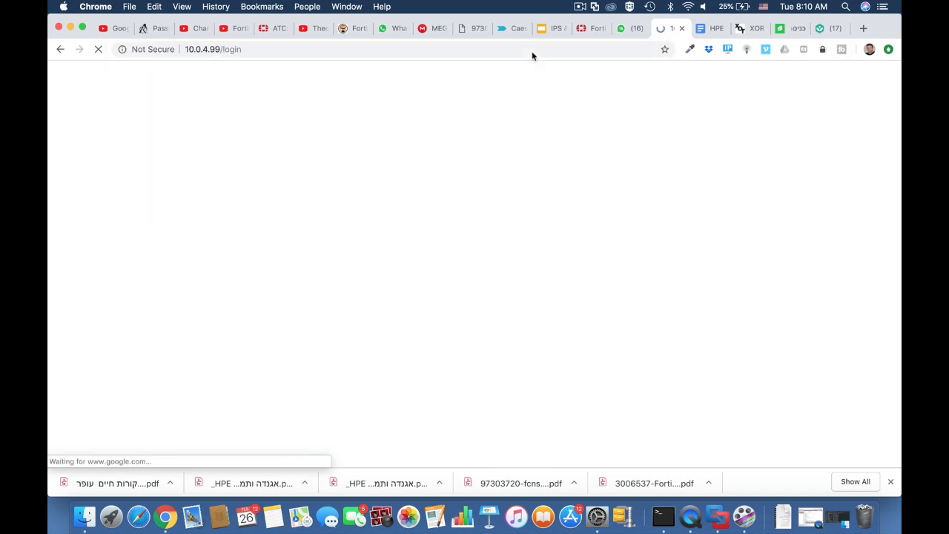
Log in as admin and postpone the password change to reach the dashboard
type("admin")
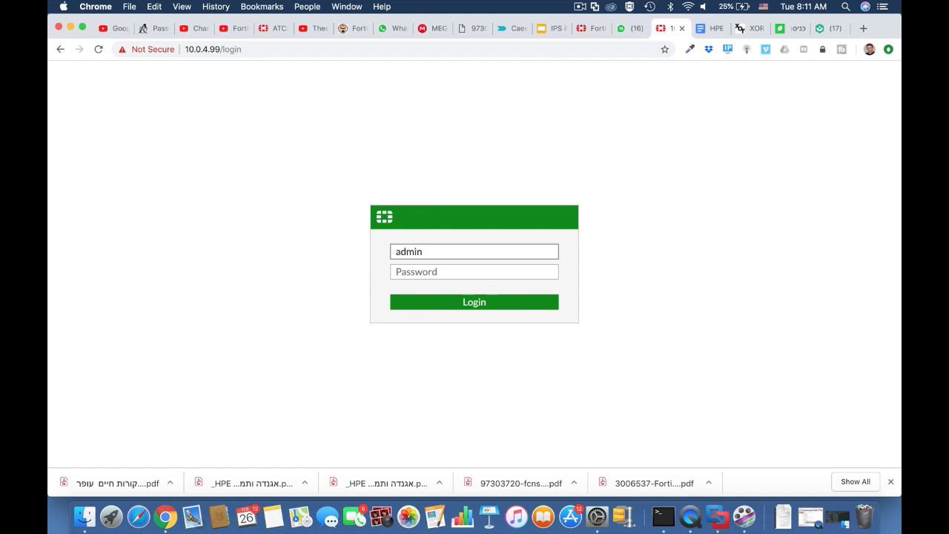
key("Return")
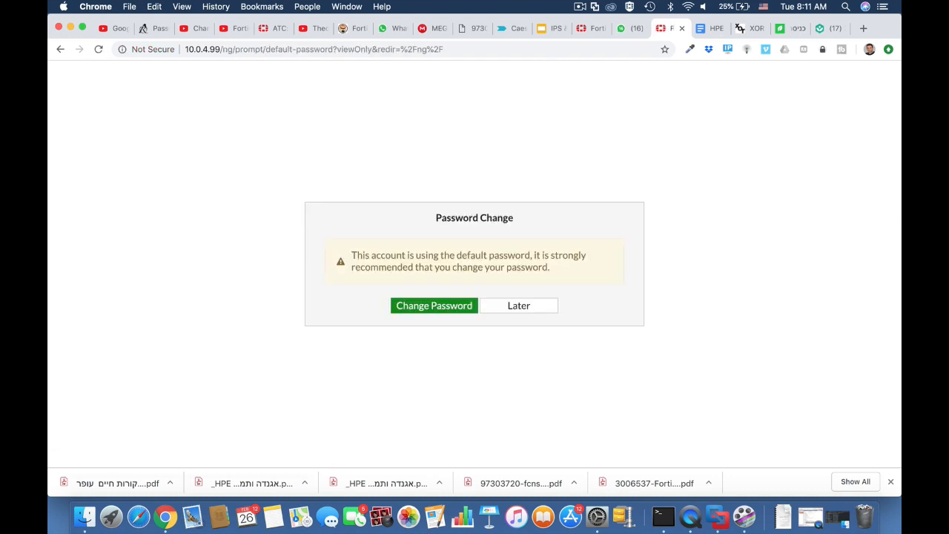
left_click(517, 307)
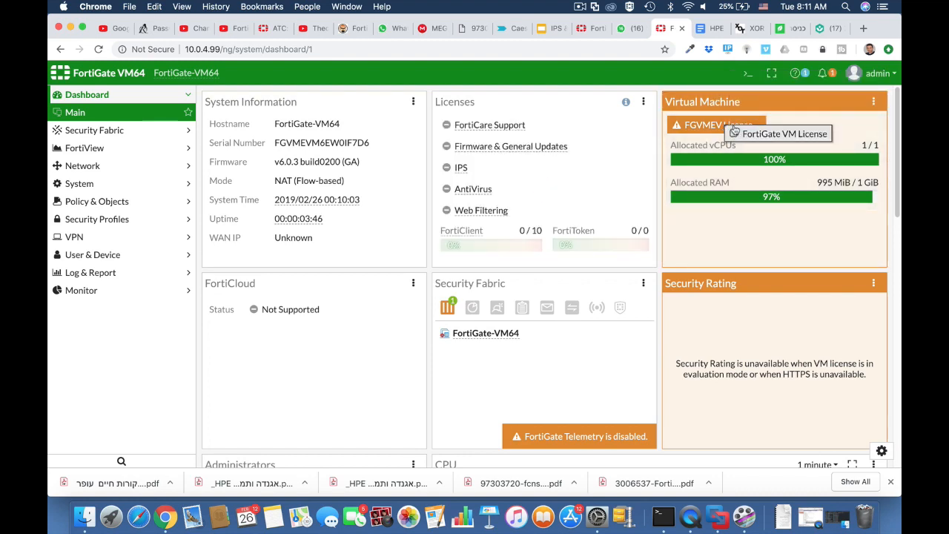
mouse_move(731, 129)
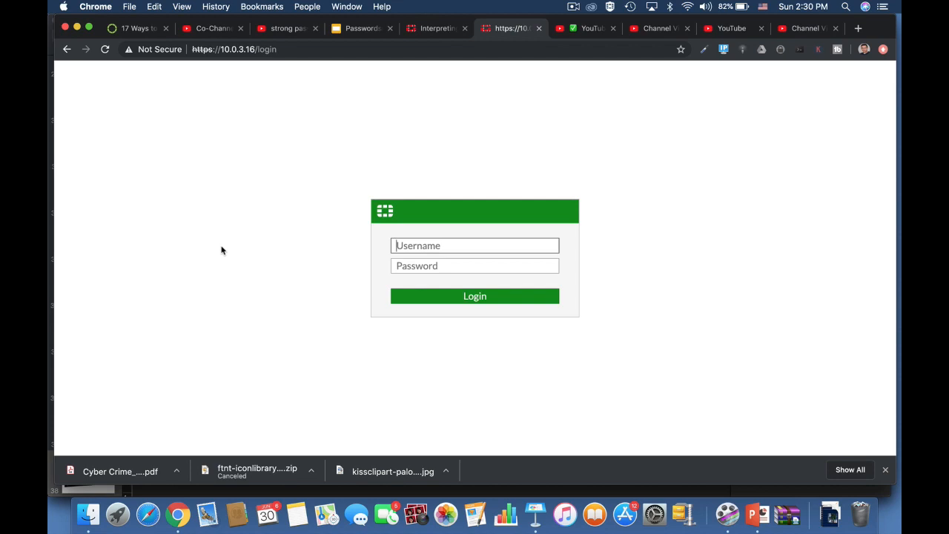
Enter 'admin' as the username on the 10.0.3.16 login page
type("admin")
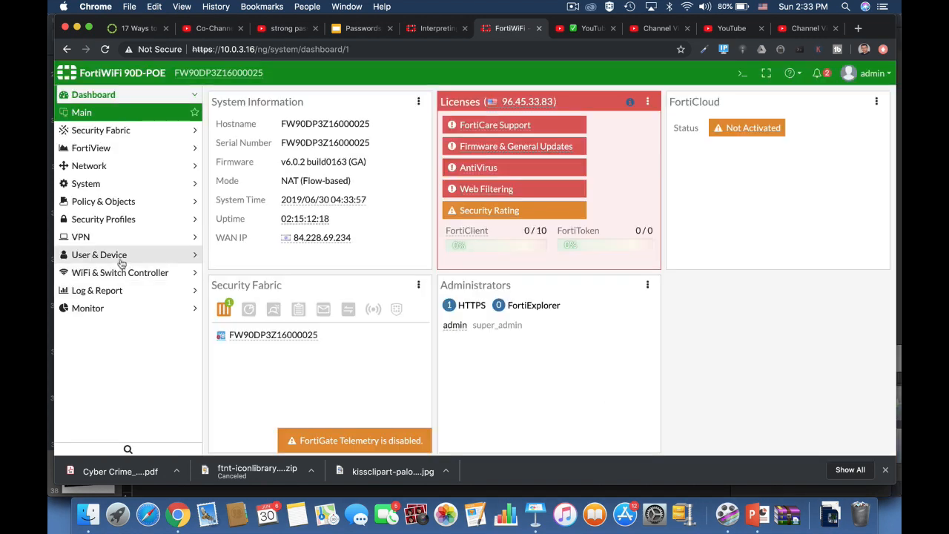
Create a local user 'testuser' with a password through the User Definition wizard
left_click(99, 236)
left_click(101, 255)
left_click(238, 96)
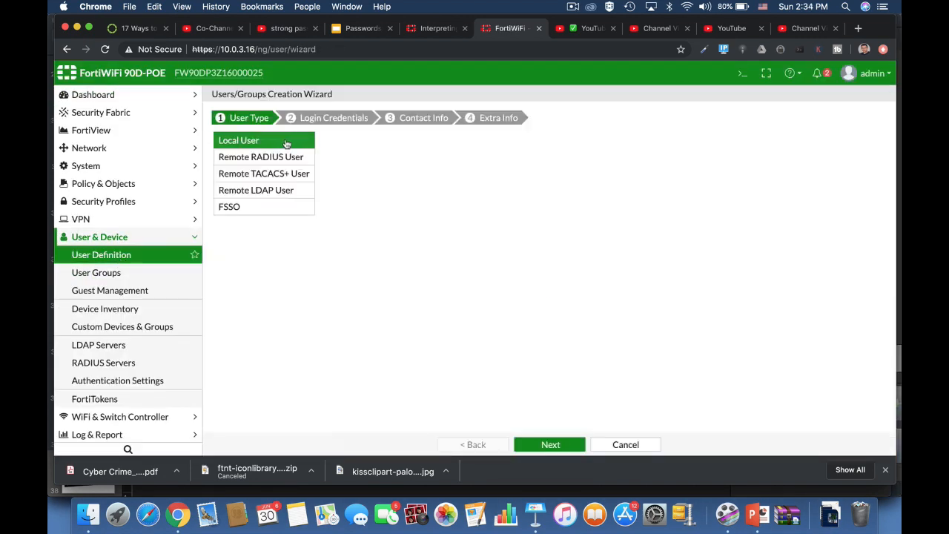
left_click(551, 444)
left_click(312, 142)
type("testuser")
left_click(309, 154)
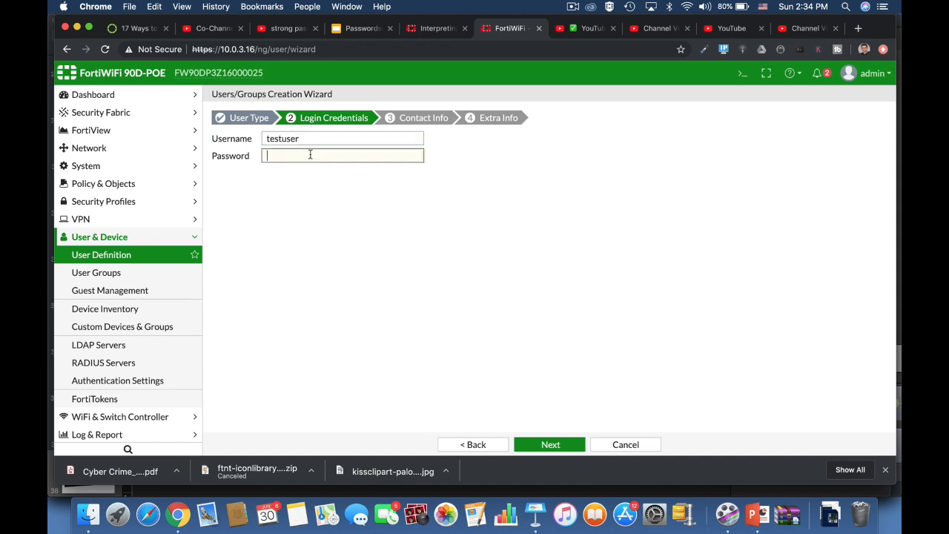
type("password")
left_click(550, 444)
left_click(551, 446)
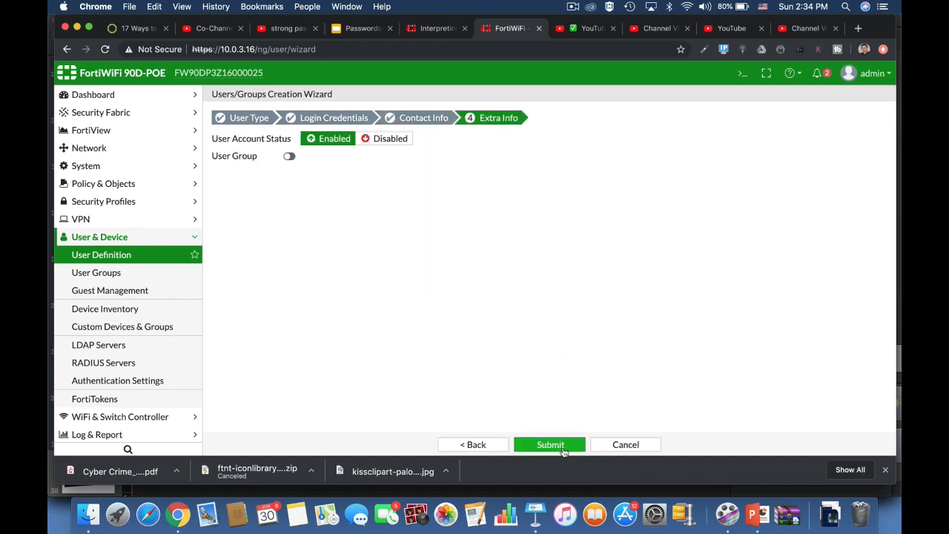
left_click(551, 445)
Start a new administrator, enter a visible password, then discard the form
left_click(117, 168)
left_click(101, 184)
left_click(245, 98)
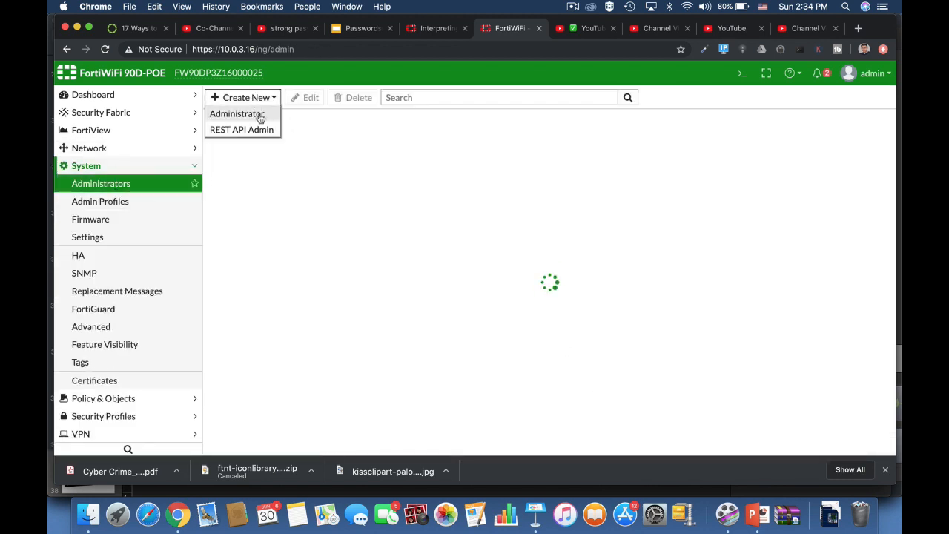
left_click(254, 116)
left_click(460, 195)
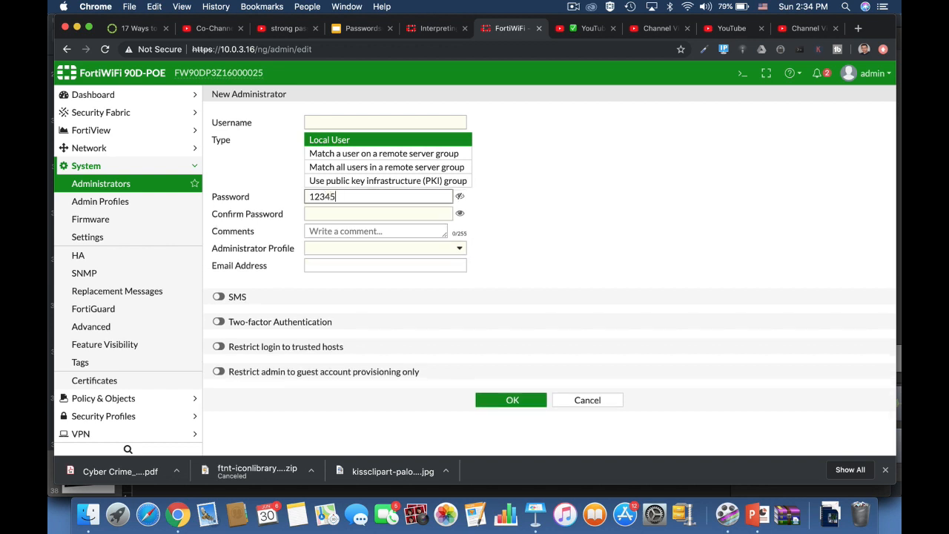
left_click(587, 409)
Begin an IPsec wizard named 'fdfdg', enter a pre-shared key, then cancel it
left_click(166, 434)
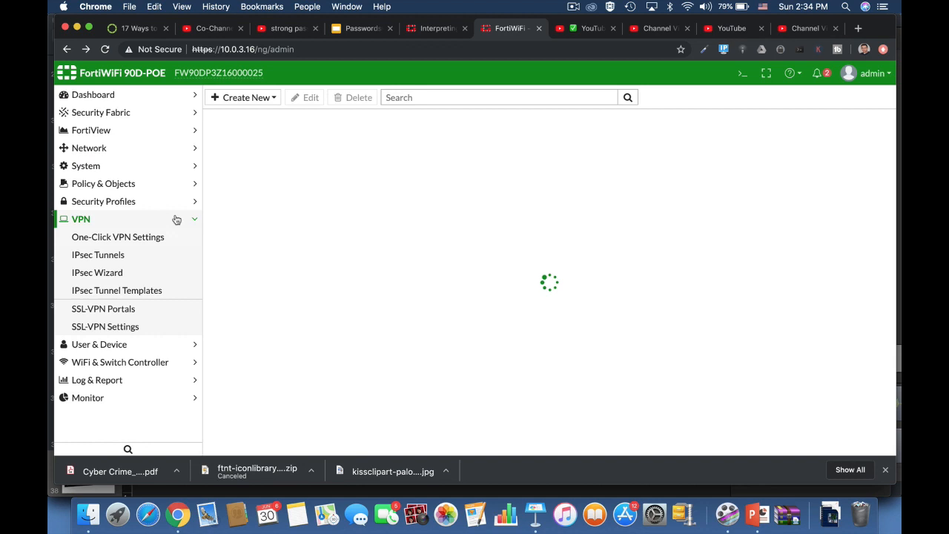
left_click(141, 255)
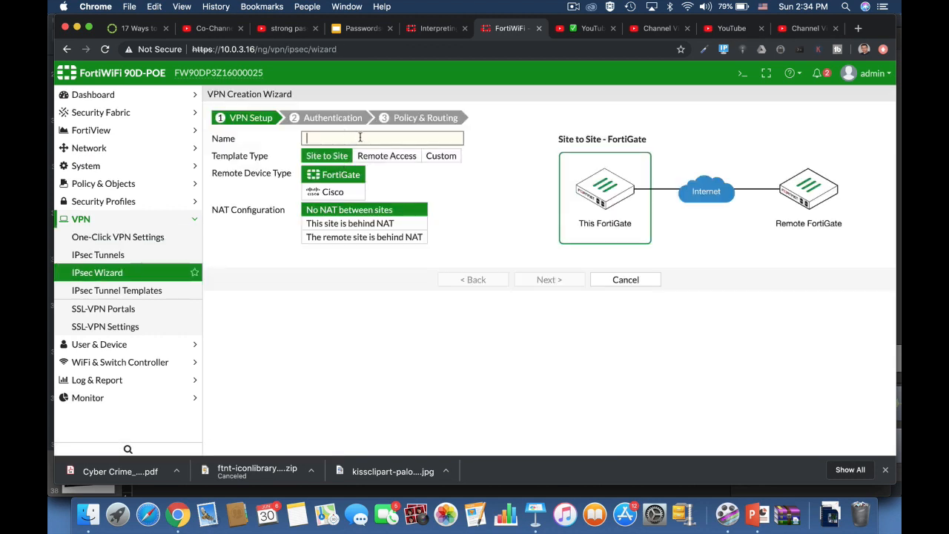
type("fdfdg")
left_click(547, 279)
left_click(453, 207)
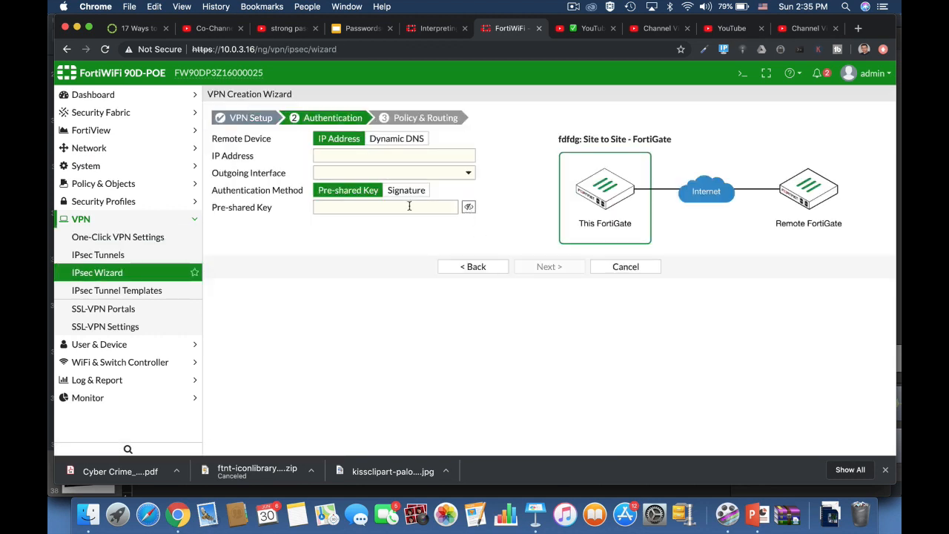
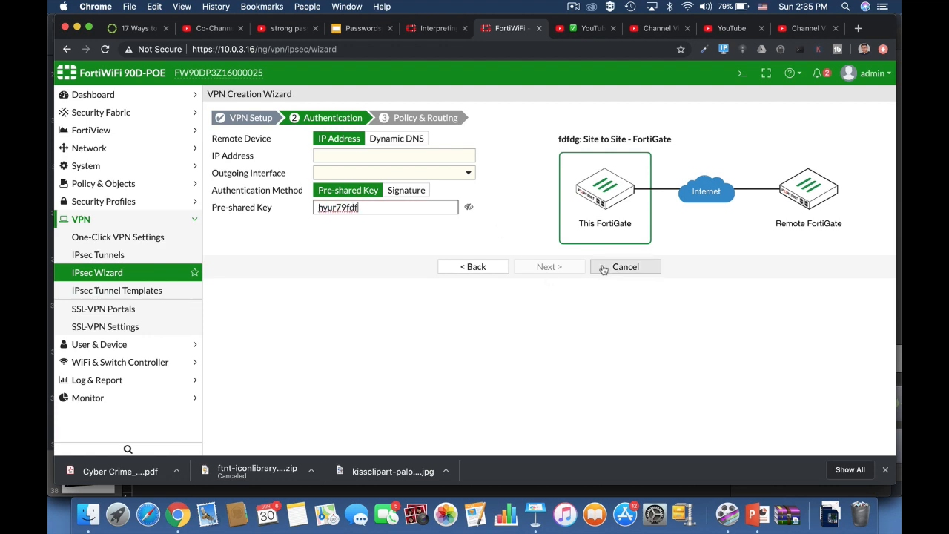
left_click(613, 267)
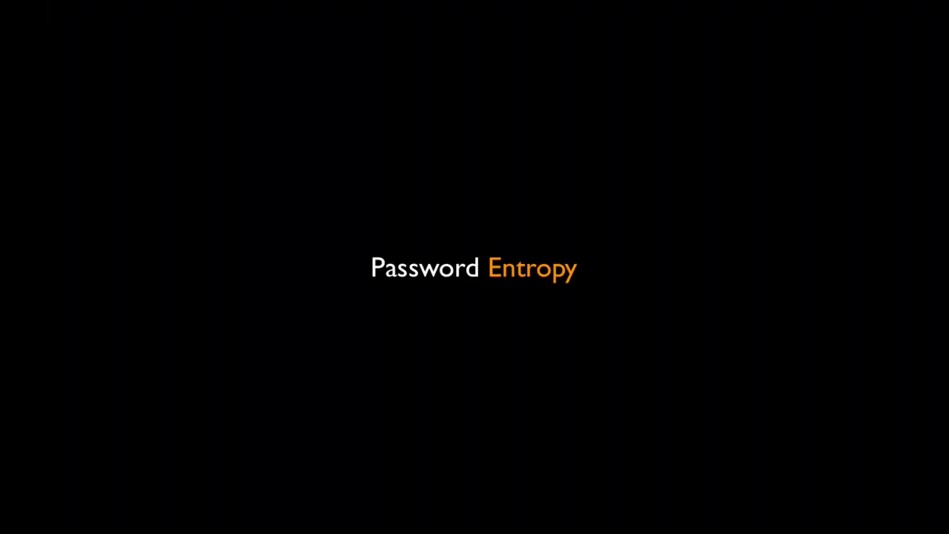
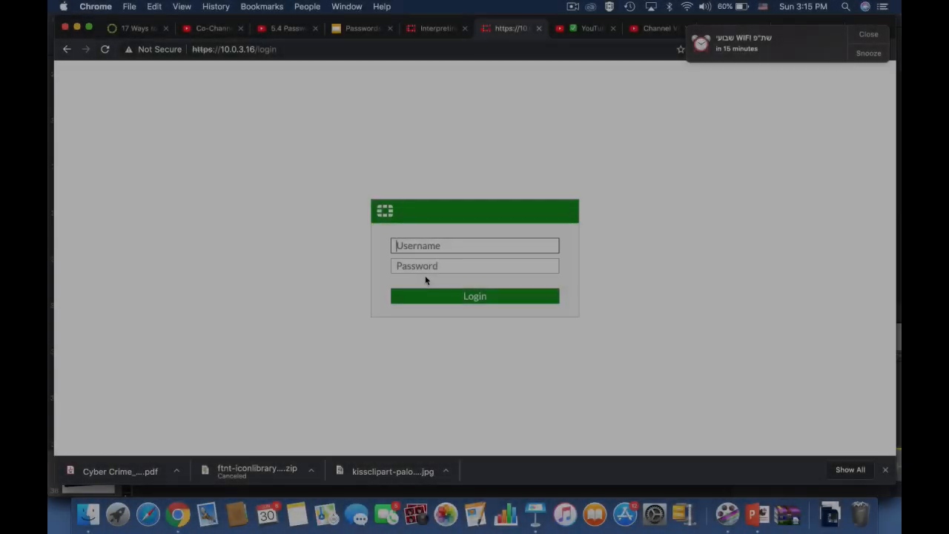
Try the usernames 'admin', 'ADMIN' and 'ADMIN1234', then settle on 'ADMINyou12&' in the Username field
type("ad")
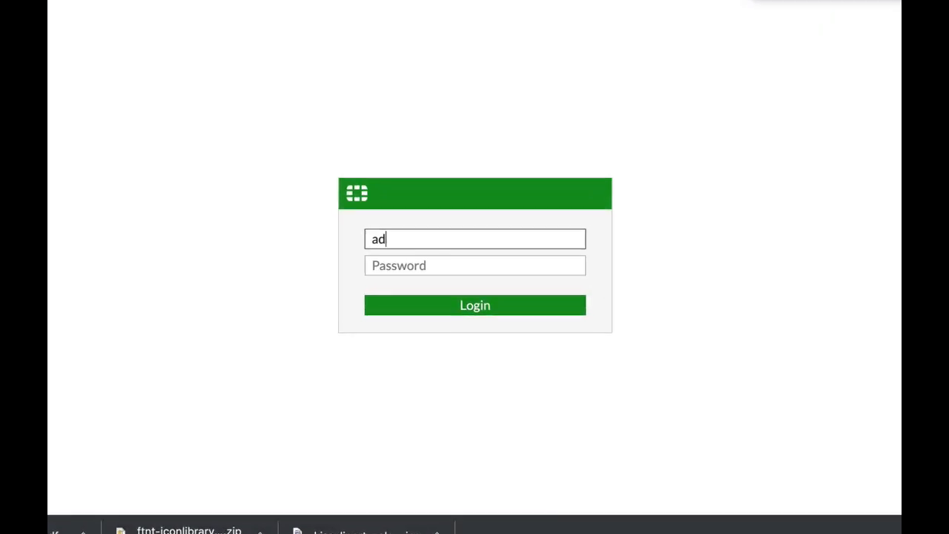
type("min")
key("BackSpace")
key("BackSpace")
key("BackSpace")
key("BackSpace")
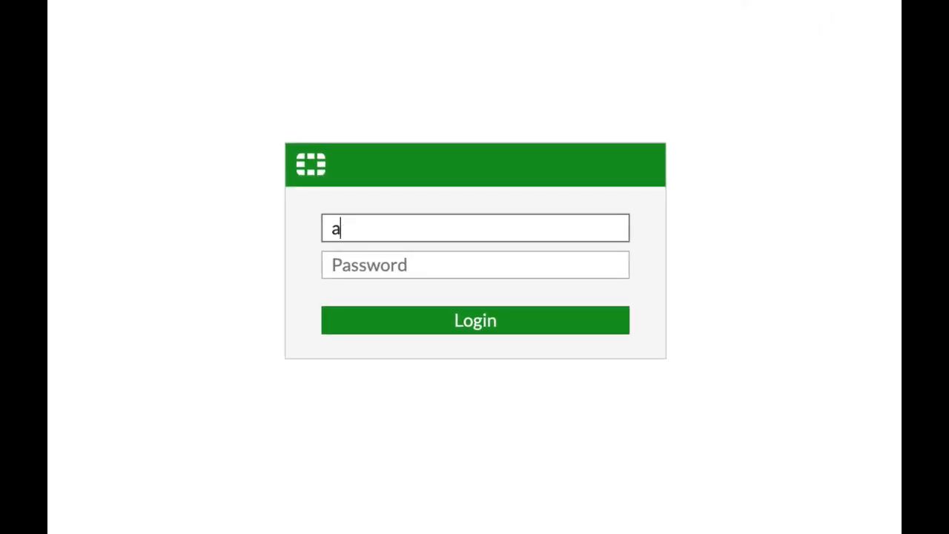
key("BackSpace")
type("ADMIN")
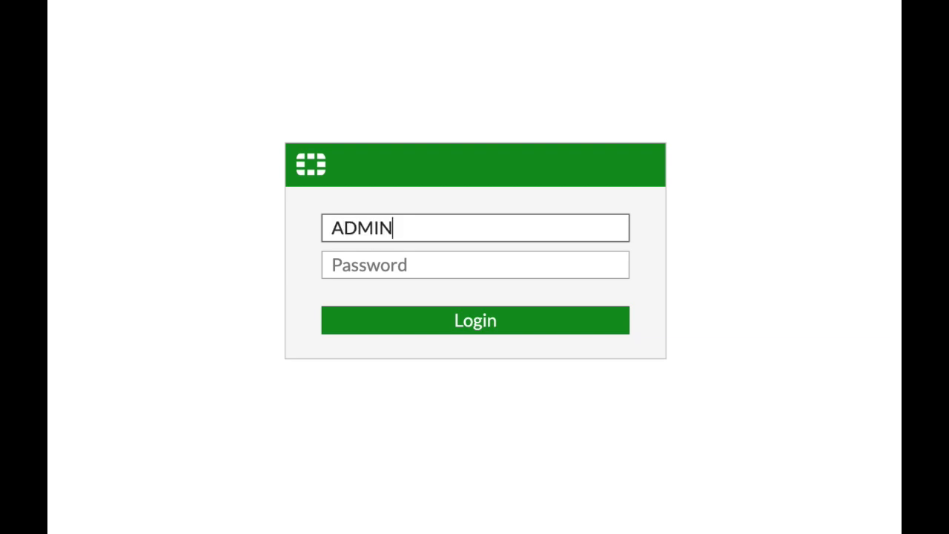
key("BackSpace")
key("BackSpace")
key("BackSpace")
key("BackSpace")
key("BackSpace")
type("A")
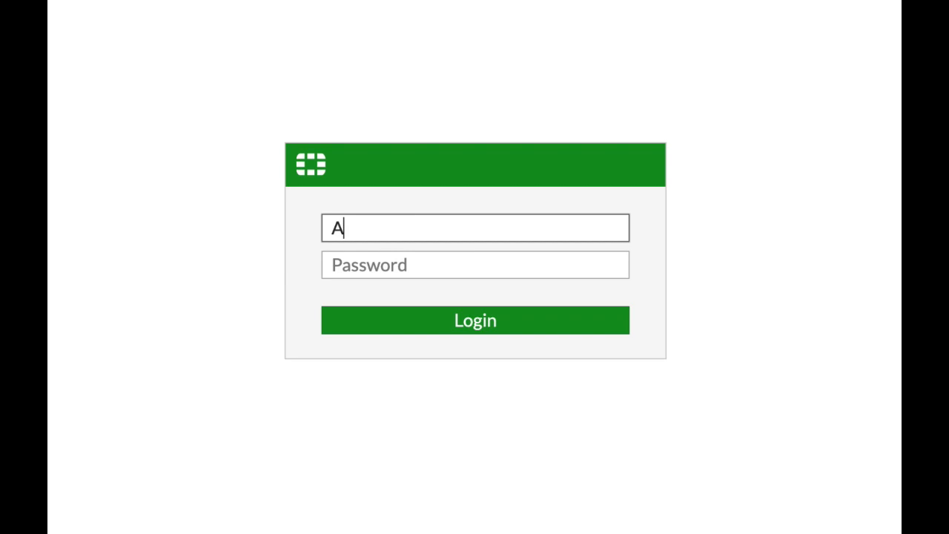
type("DMIN1234")
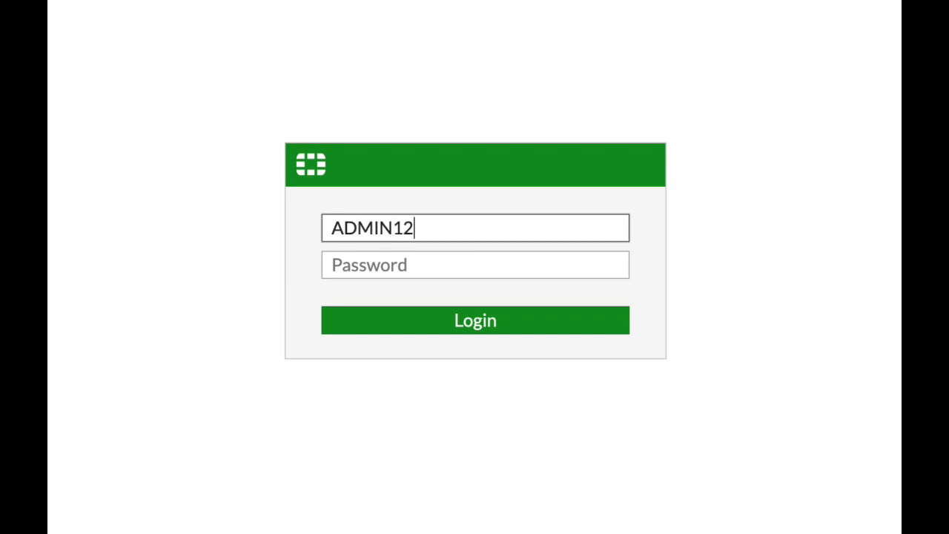
key("BackSpace")
key("BackSpace")
key("BackSpace")
key("BackSpace")
key("BackSpace")
key("BackSpace")
key("BackSpace")
key("BackSpace")
key("BackSpace")
type("A")
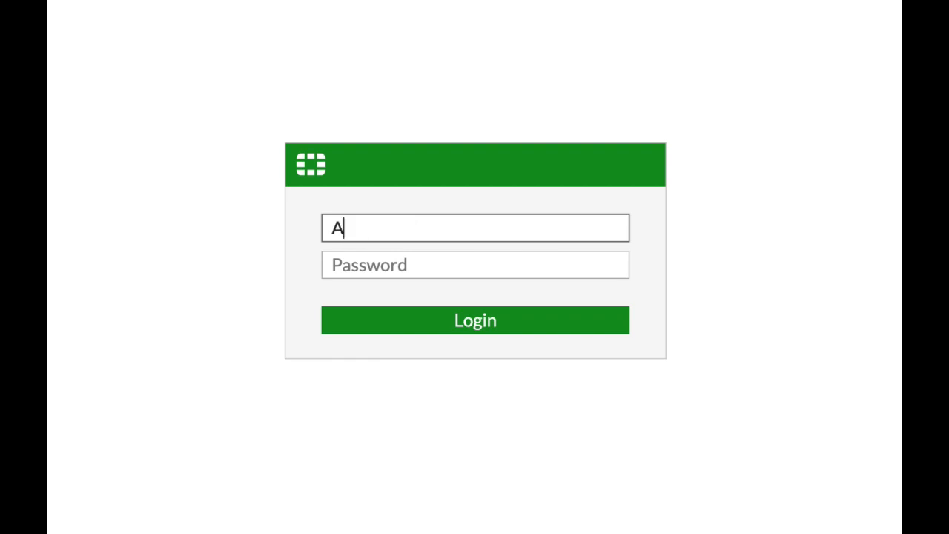
type("DMINy")
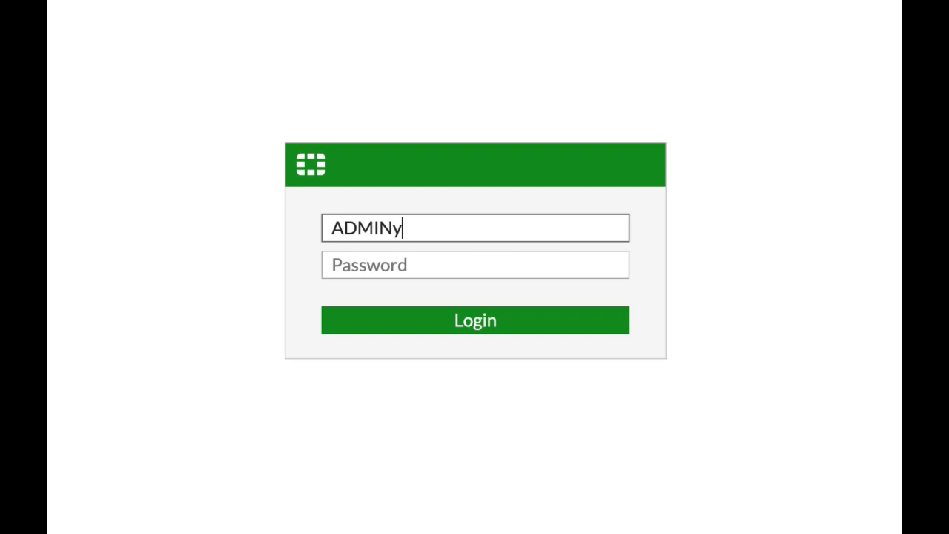
type("ou12&")
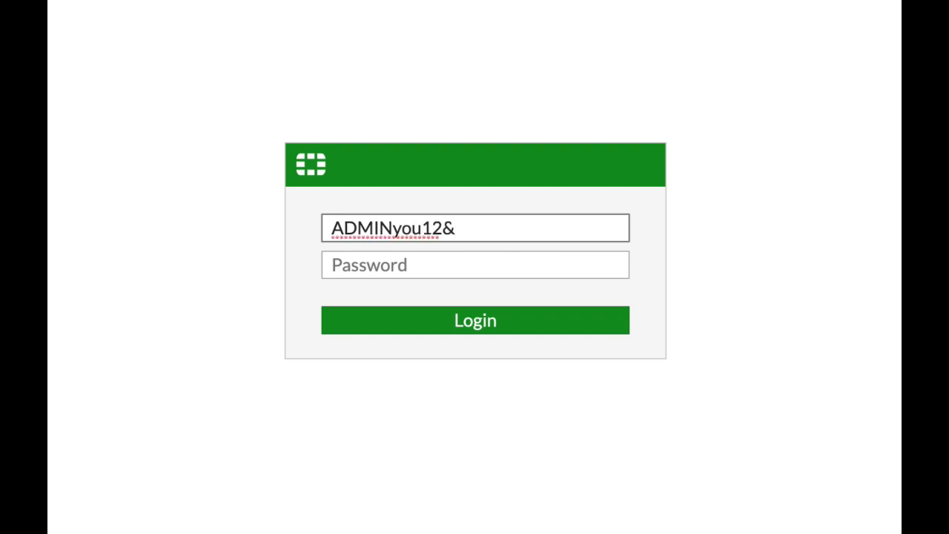
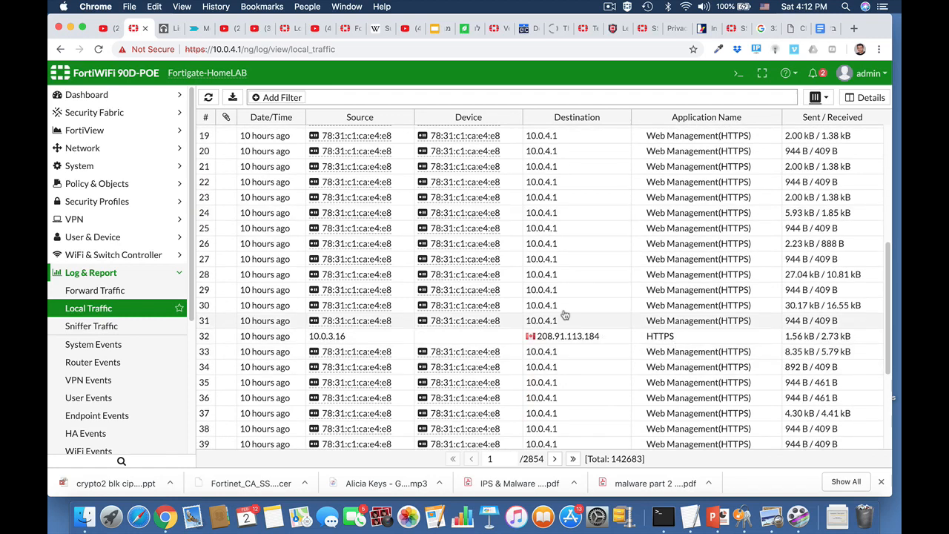
Scroll through the System Events log, then check User Events, which shows no entries
left_click(104, 348)
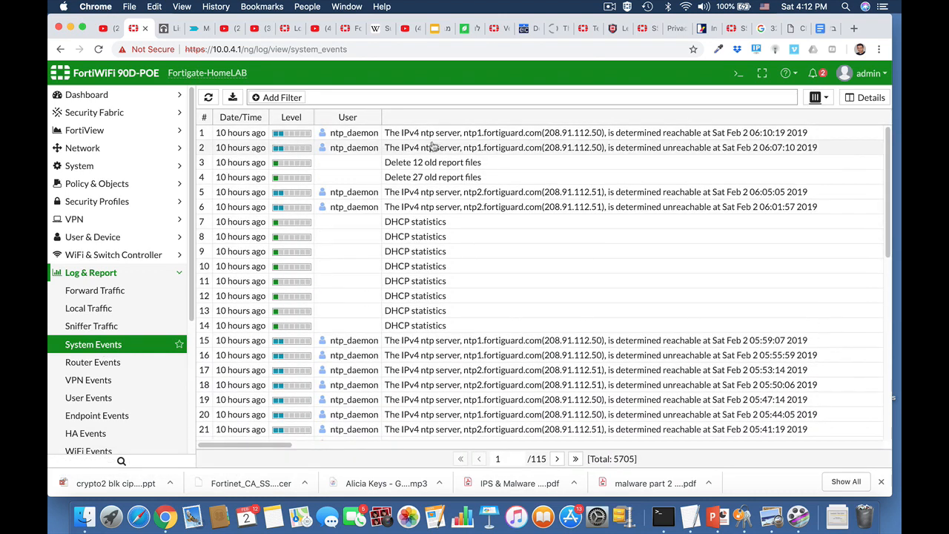
scroll(361, 322, "down", 5)
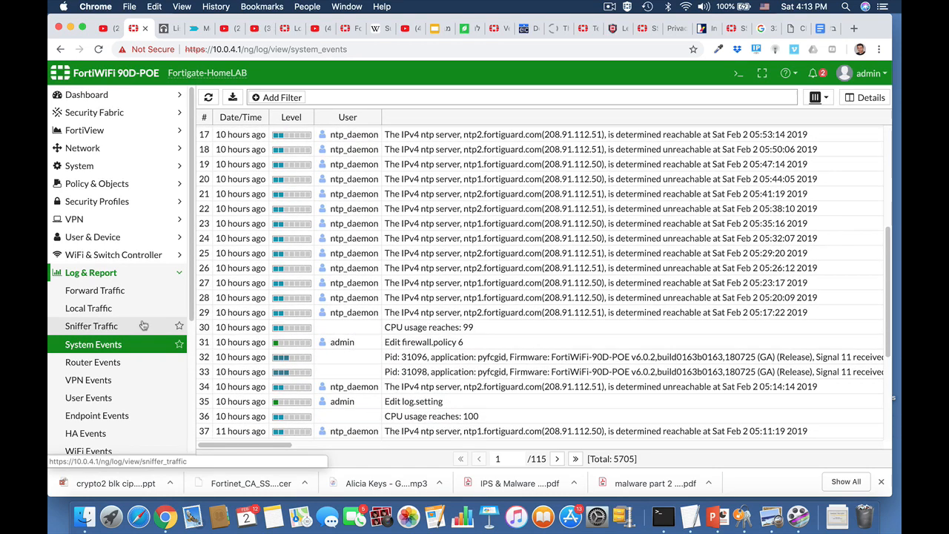
scroll(129, 390, "down", 1)
left_click(127, 375)
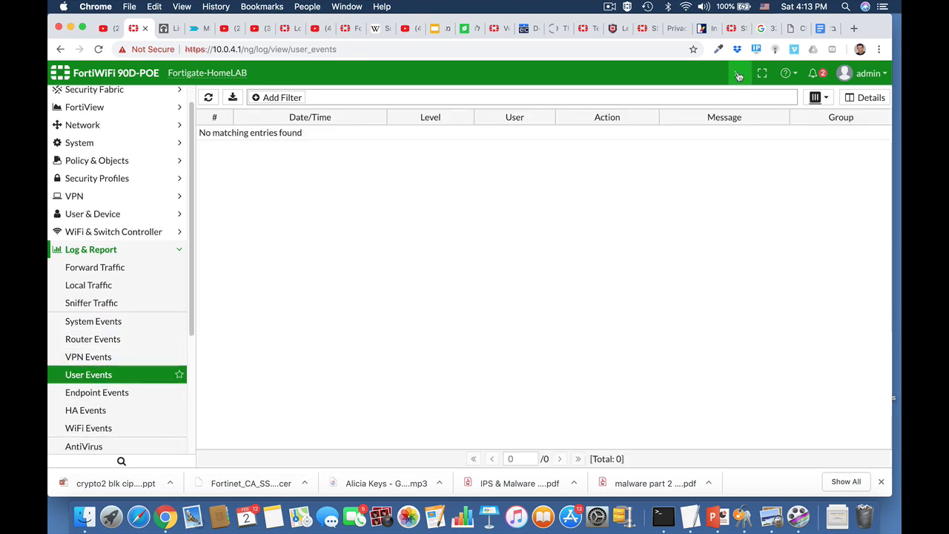
left_click(737, 75)
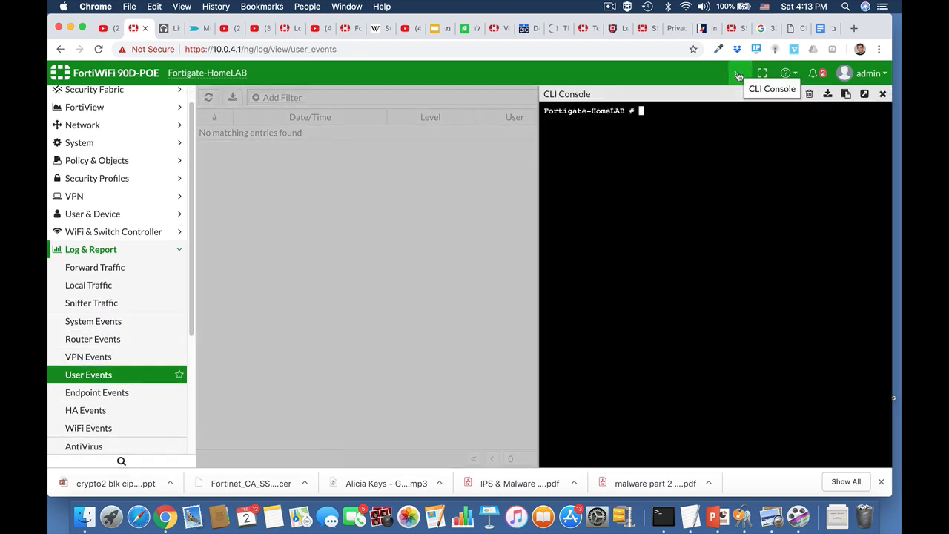
Enter config log disk setting and show full: status enable, max-log-age 7, diskfull overwrite
type("config alertemail")
key("BackSpace")
key("BackSpace")
key("BackSpace")
key("BackSpace")
key("BackSpace")
key("BackSpace")
key("BackSpace")
key("BackSpace")
key("BackSpace")
key("BackSpace")
type("log disk setting")
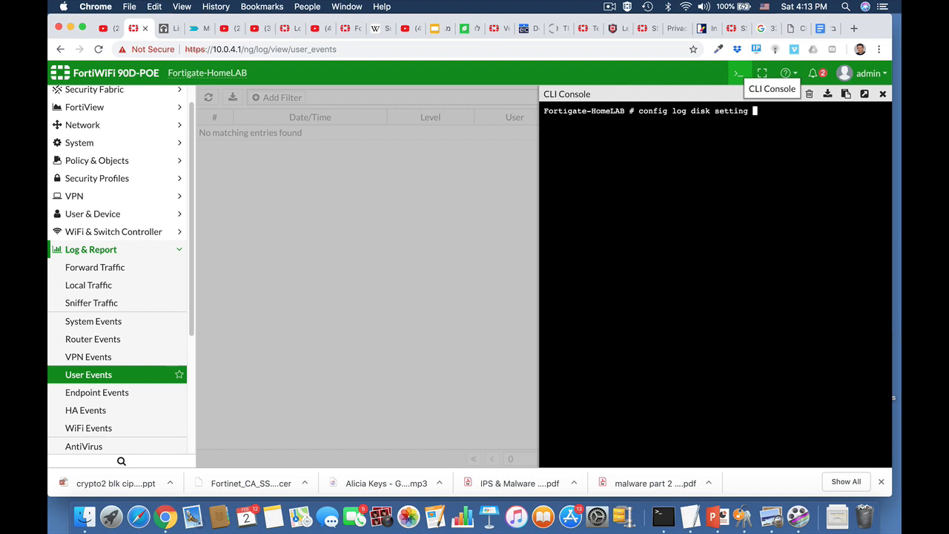
key("Return")
type("s")
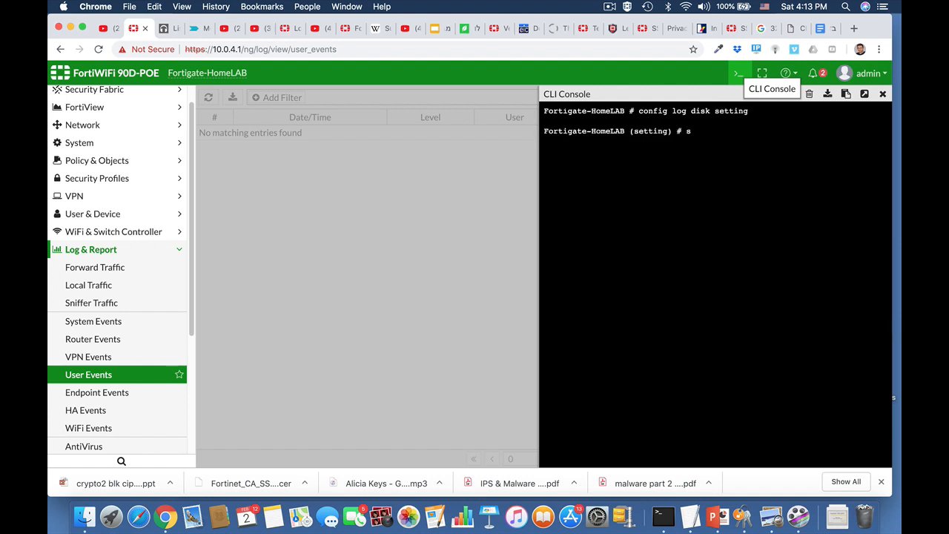
type("how full")
key("Return")
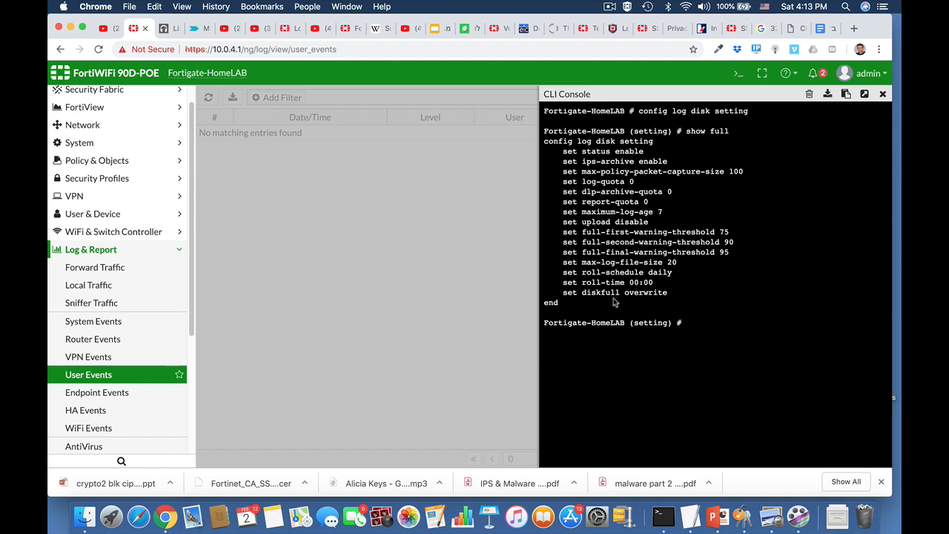
Try the log disk filter command, then abort the disk setting configuration without saving
key("Up")
key("Up")
key("BackSpace")
key("BackSpace")
key("BackSpace")
key("BackSpace")
key("BackSpace")
key("BackSpace")
key("BackSpace")
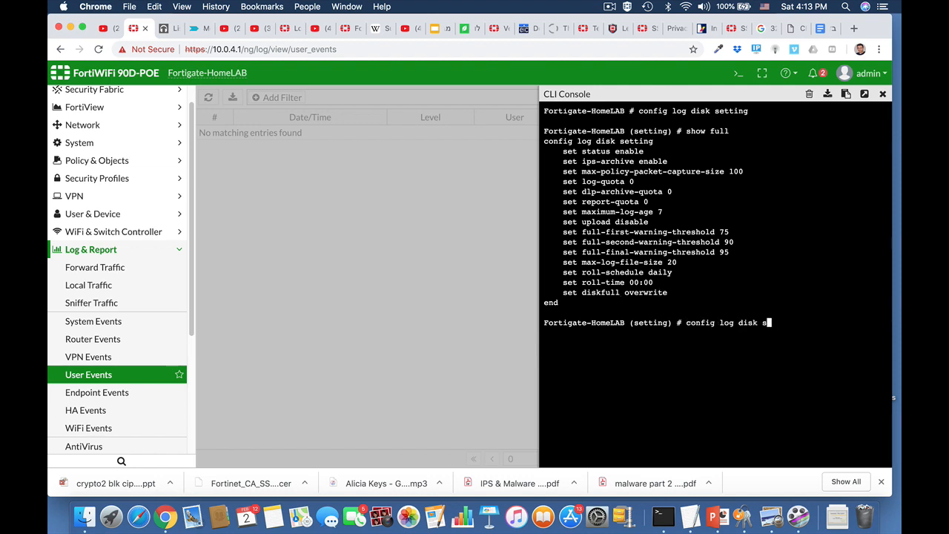
type("filter")
key("Return")
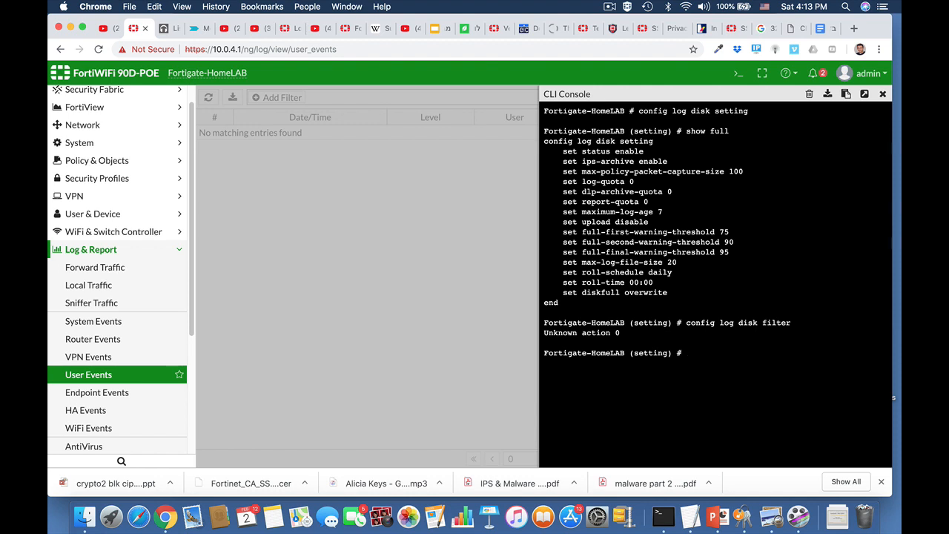
type("abort")
key("Return")
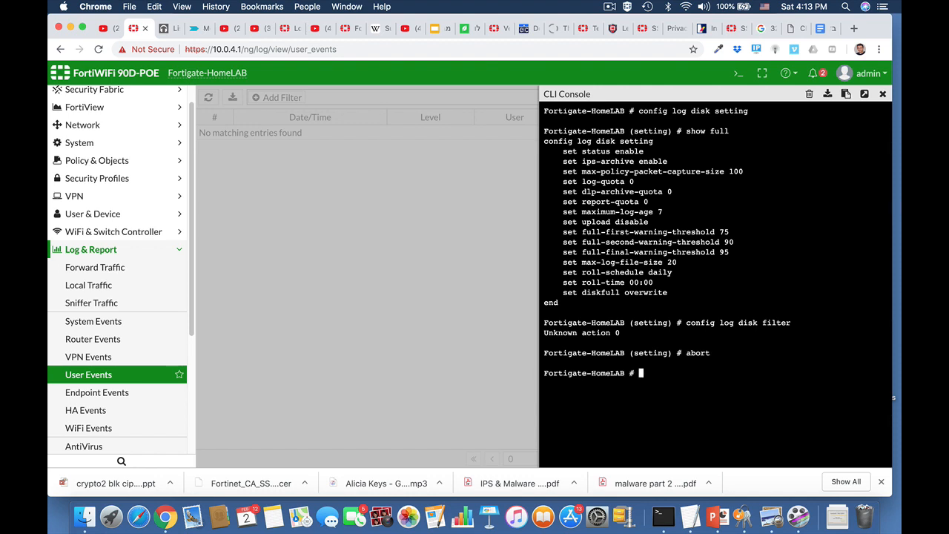
type("configFortigate-HomeLAB # config")
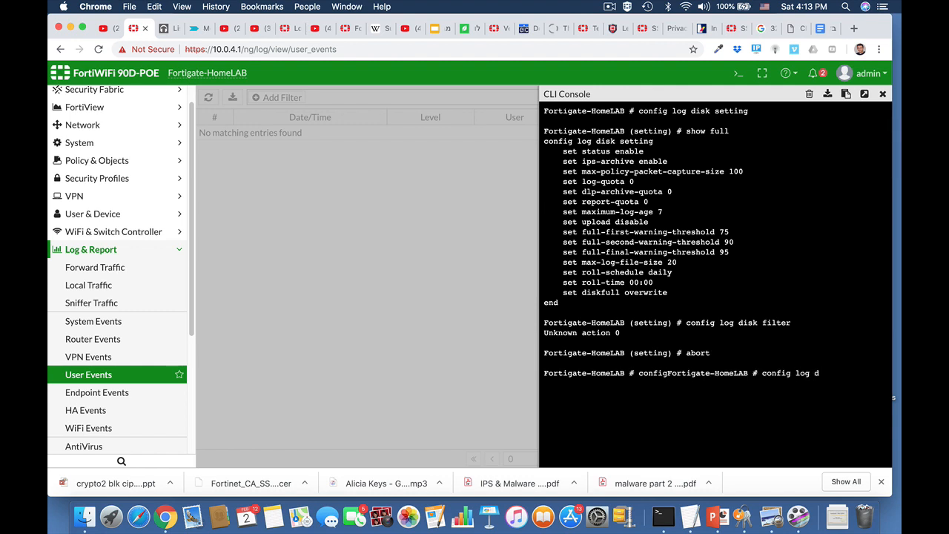
Enter config log disk filter and list its full current settings
type("log disk filter")
key("Return")
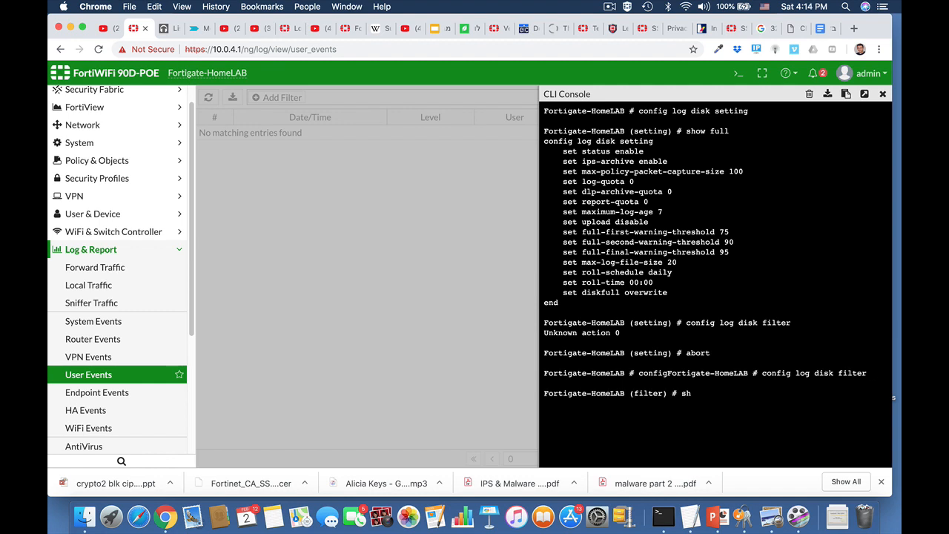
type("show full")
key("Return")
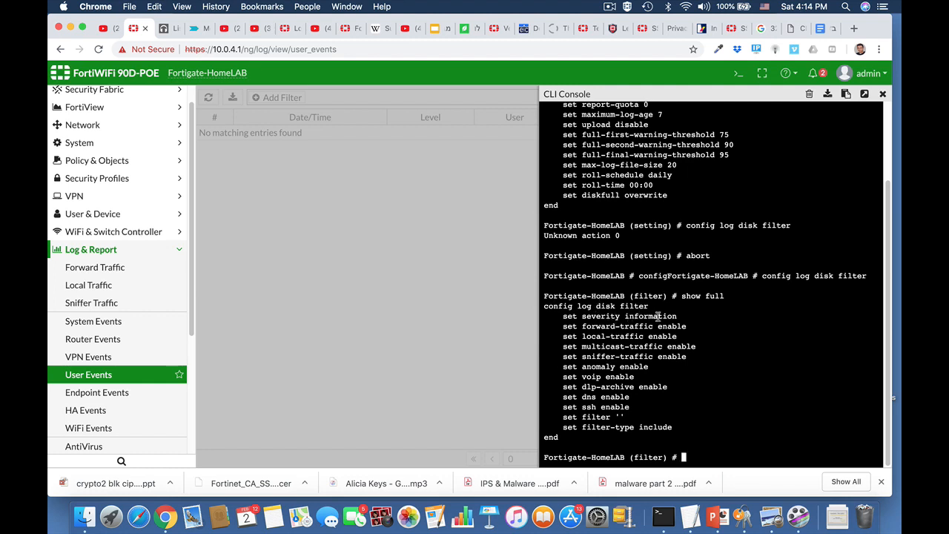
Set the disk log filter severity to notification and save it with end
type("set severity")
key("Tab")
key("Tab")
key("BackSpace")
key("BackSpace")
key("BackSpace")
type("se")
key("Tab")
key("Tab")
key("Tab")
key("Tab")
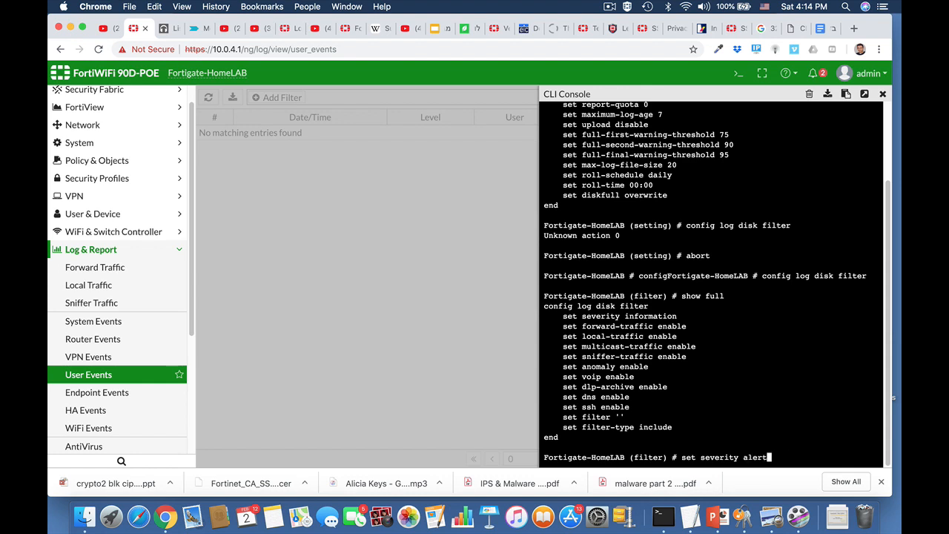
key("Tab")
key("Tab")
key("Tab")
key("Return")
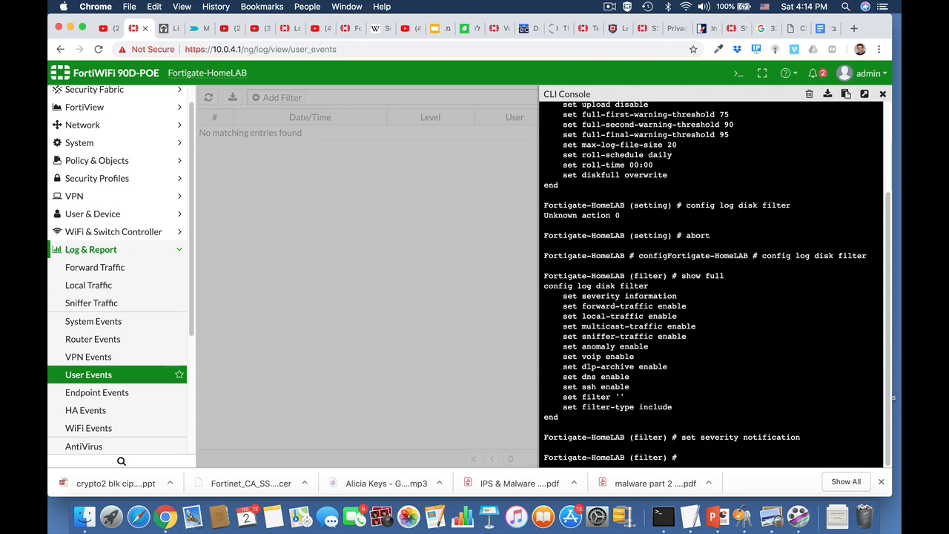
type("end")
key("Return")
key("Return")
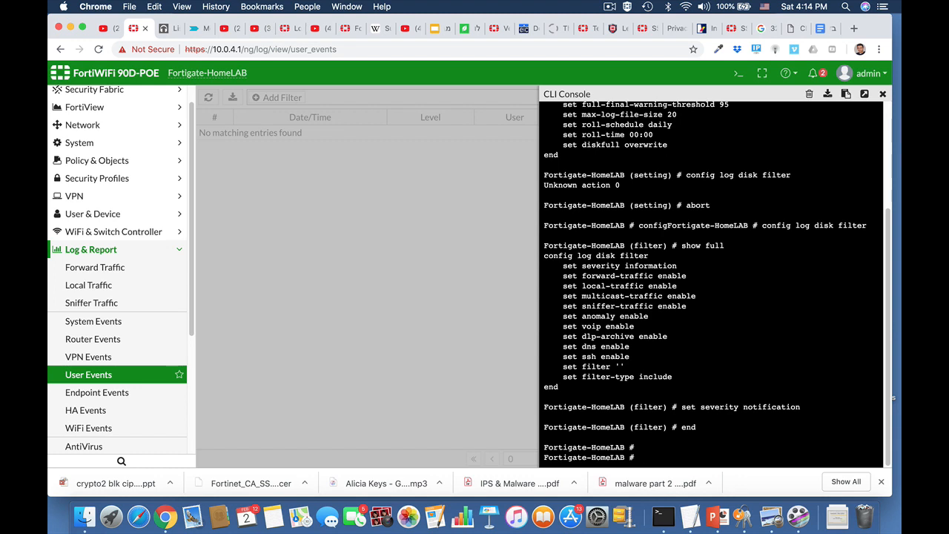
Re-enter config log disk filter and show full-configuration to confirm notification severity
type("set severity notification")
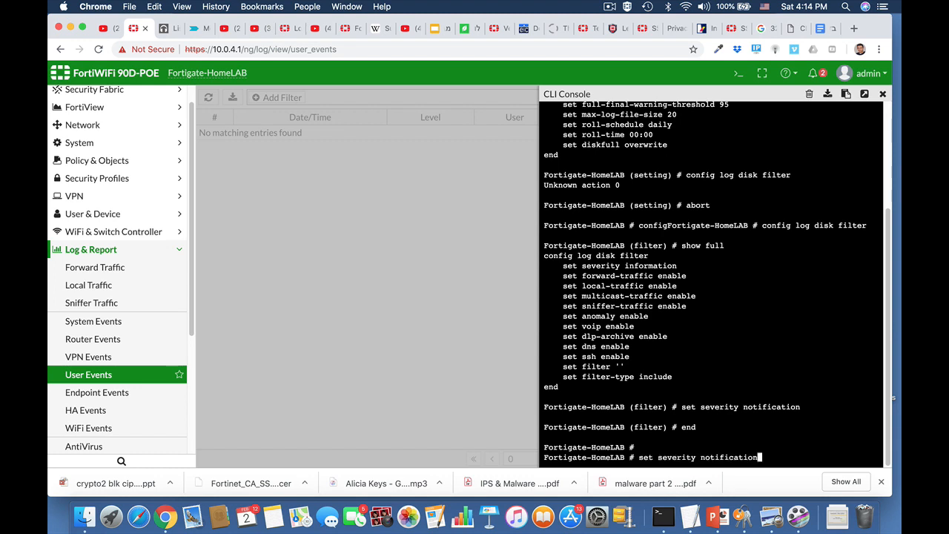
key("Up")
key("Up")
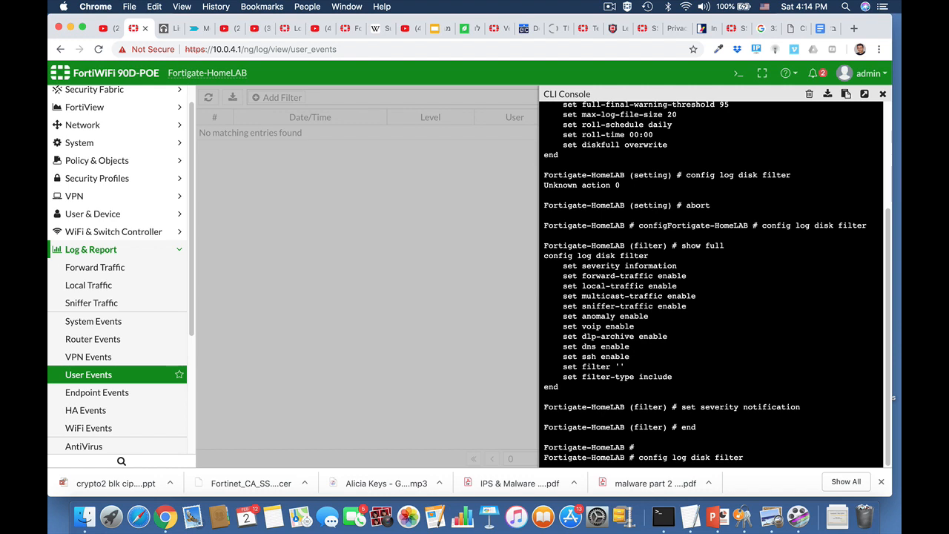
key("Return")
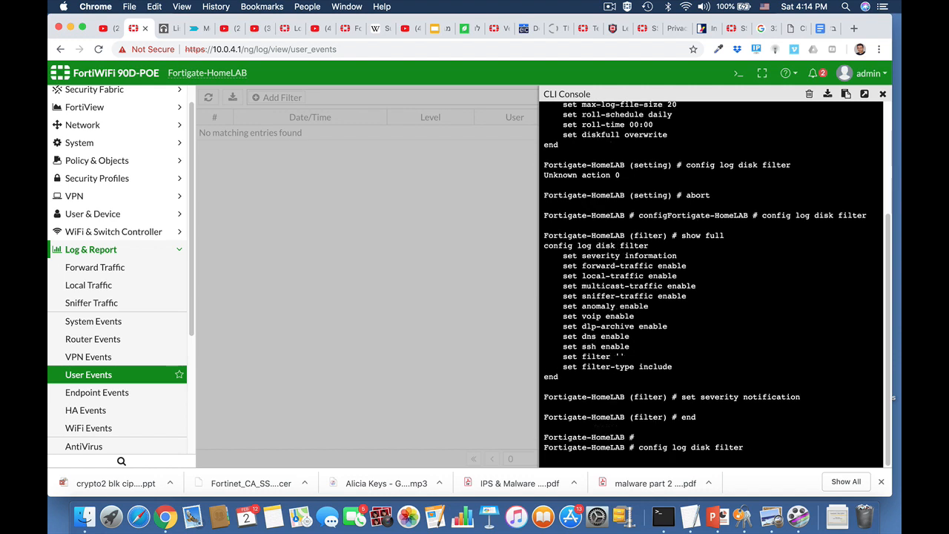
type("show full-configuration")
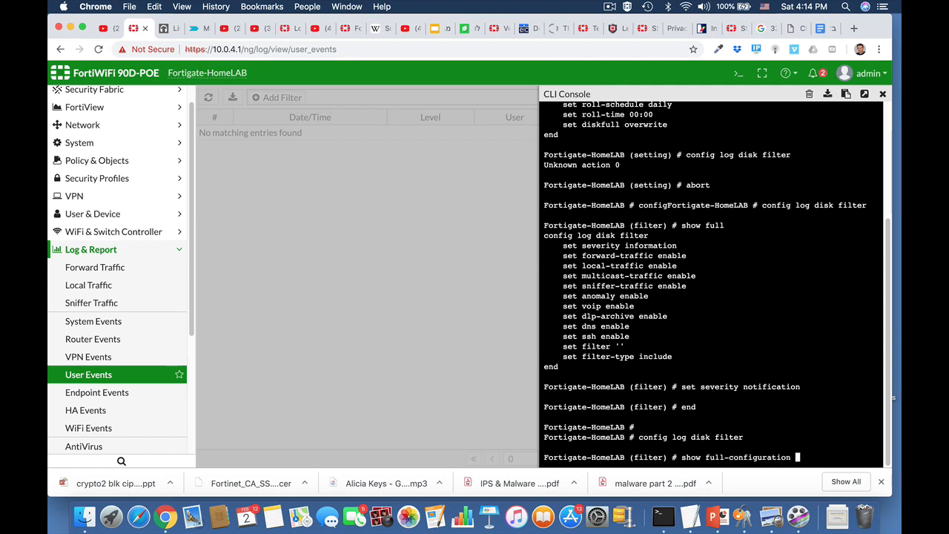
key("Return")
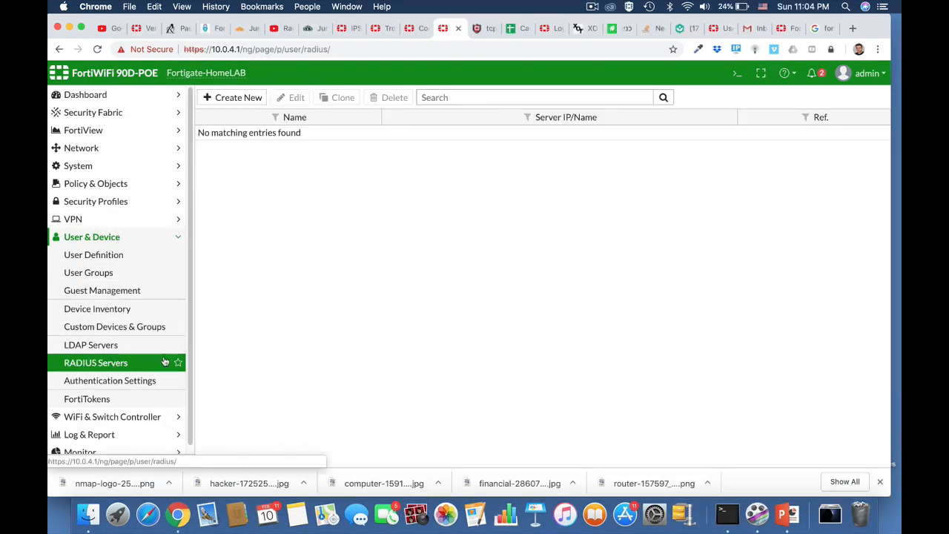
Review JumpCloud's users, both user groups and the HomeServer RADIUS entry, then return to FortiGate
left_click(319, 29)
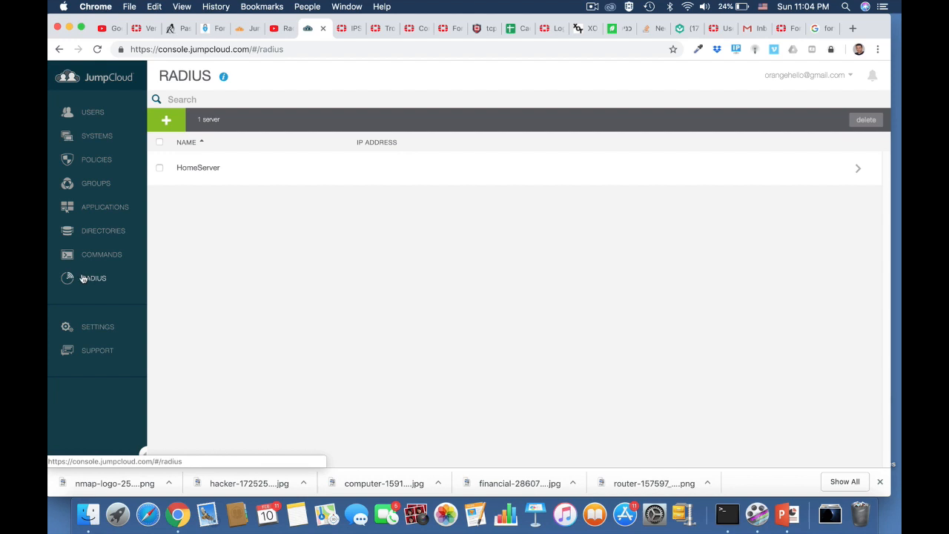
left_click(97, 117)
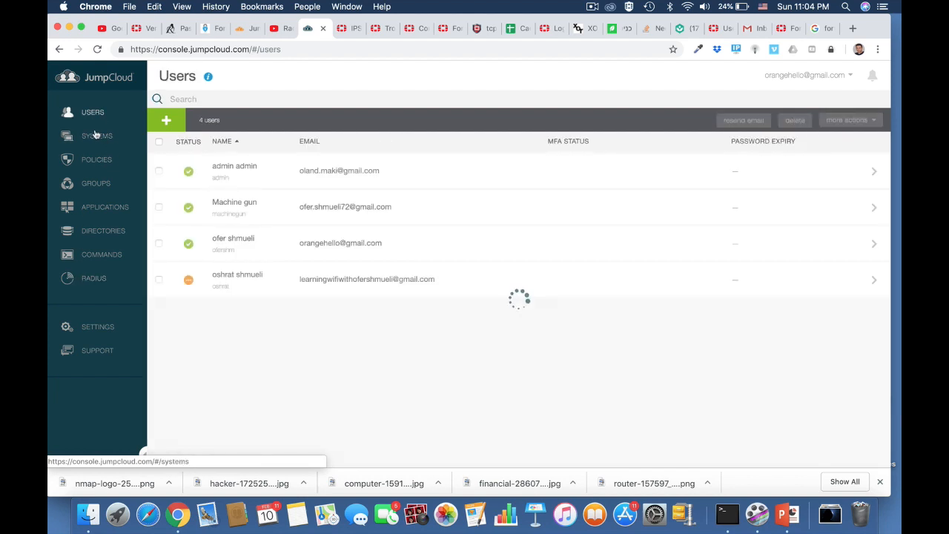
left_click(96, 184)
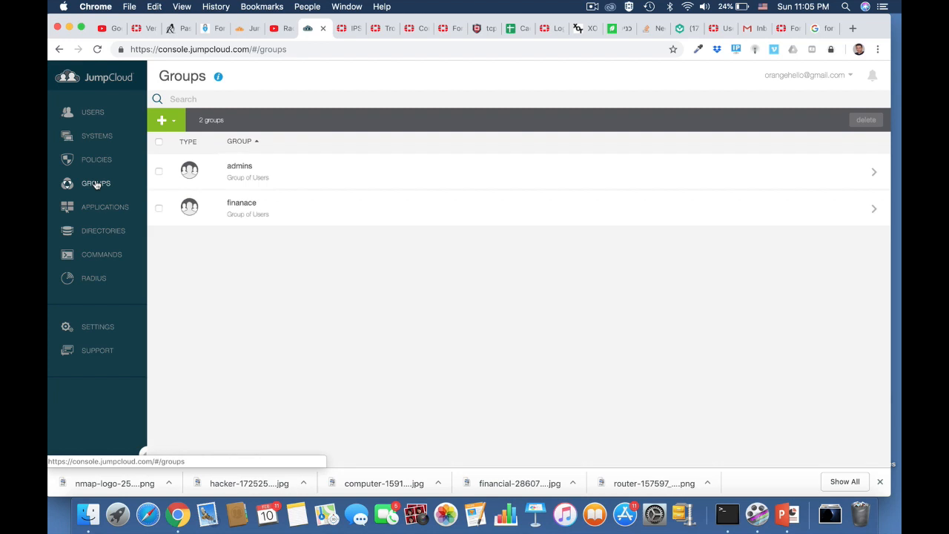
left_click(93, 278)
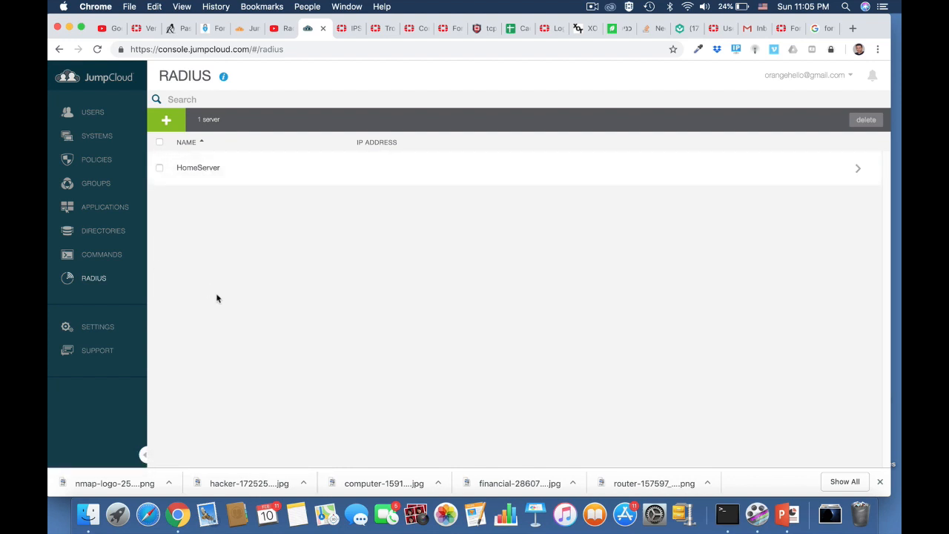
left_click(444, 28)
Create RADIUS server HomeServer at 18.194.159.20 with a shared secret and confirm connectivity succeeds
left_click(236, 97)
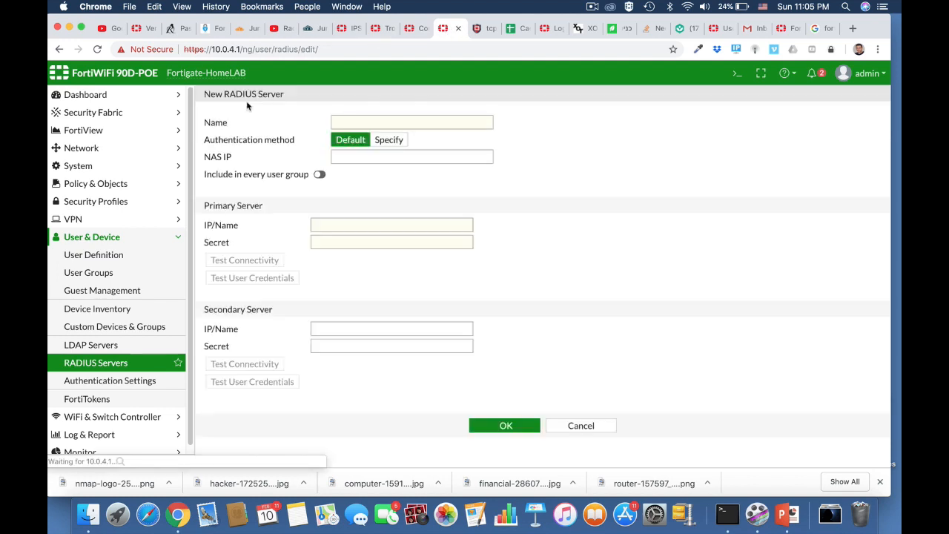
left_click(361, 121)
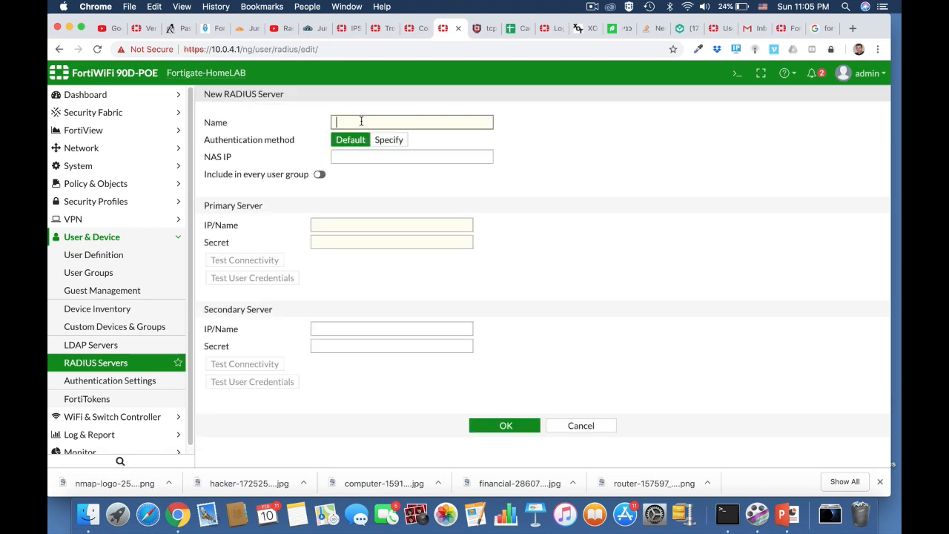
type("HomeServer")
left_click(330, 225)
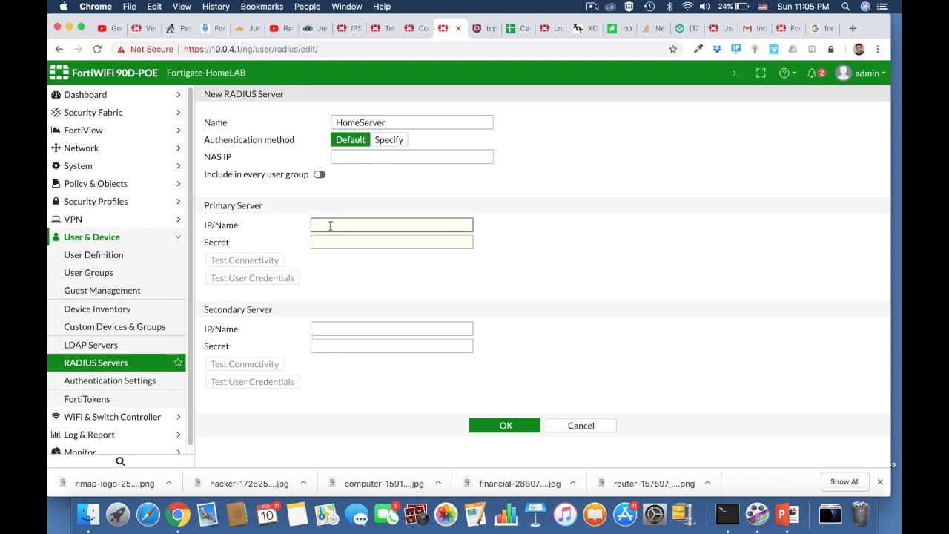
type("19.19")
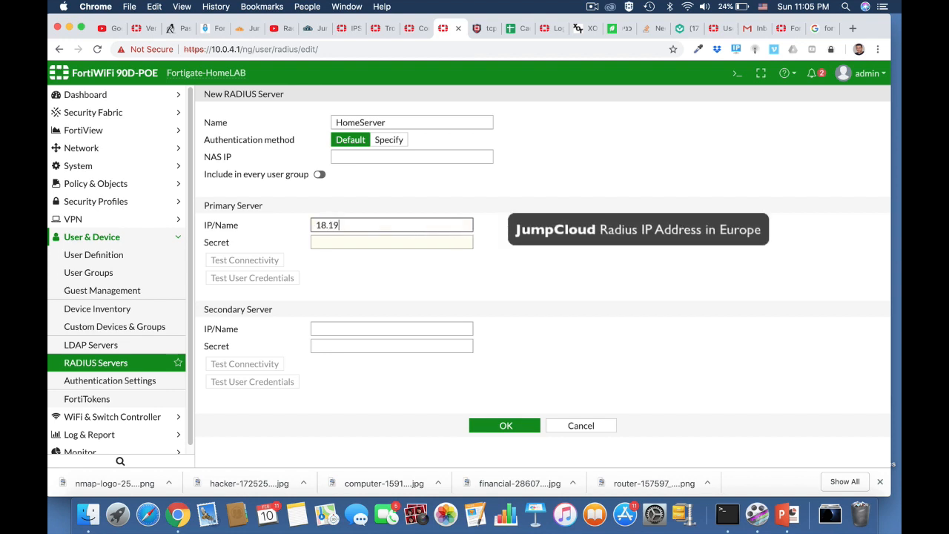
type("4.159.20")
left_click(347, 242)
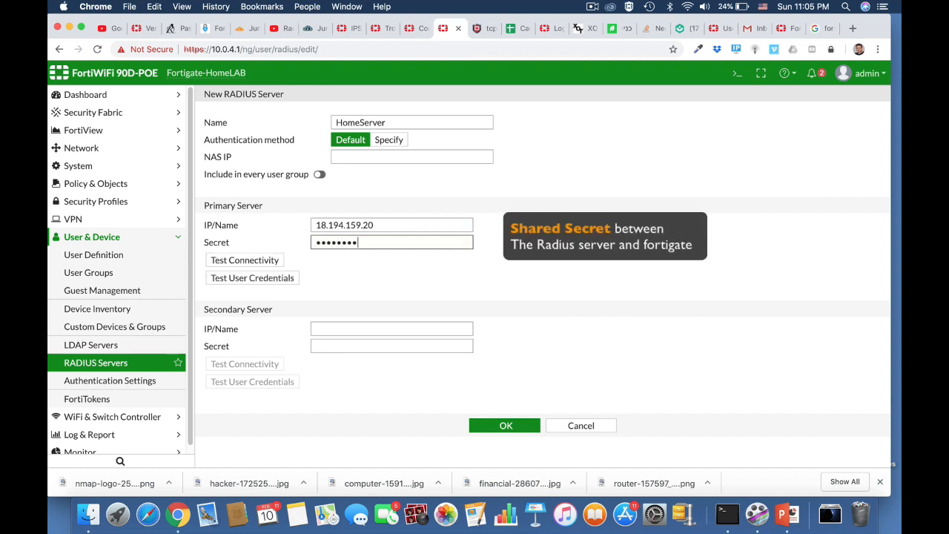
left_click(270, 260)
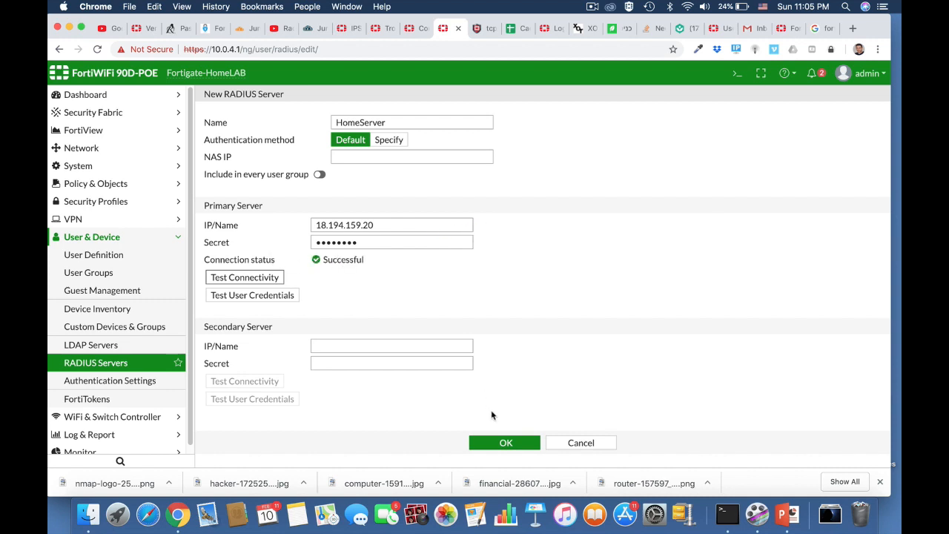
left_click(504, 443)
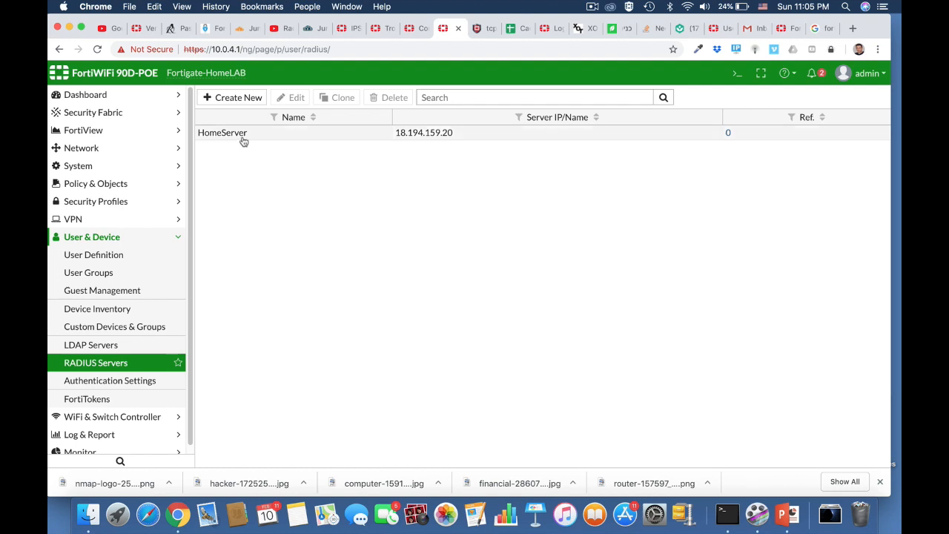
left_click(119, 274)
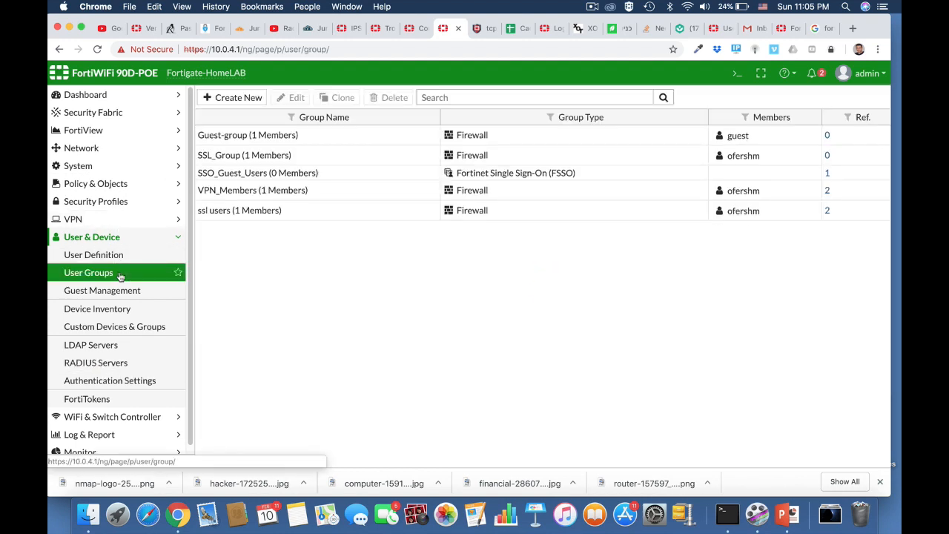
Create user group 'radius' with a remote match for the admins group on HomeServer
left_click(238, 98)
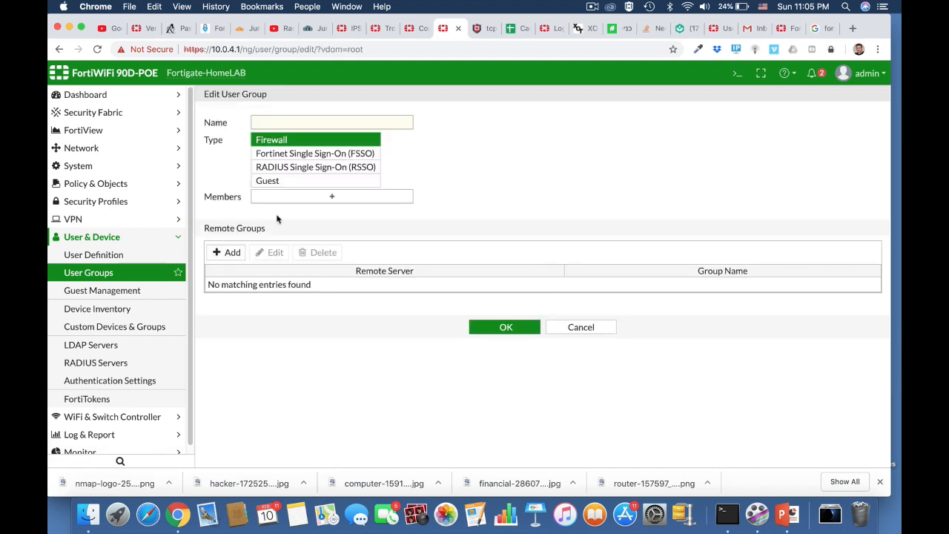
left_click(267, 123)
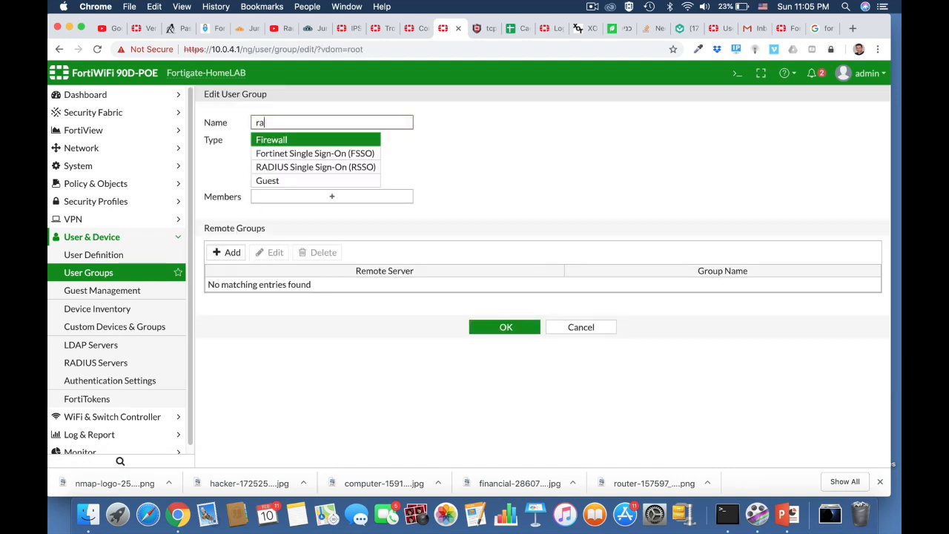
type("radius")
key("Tab")
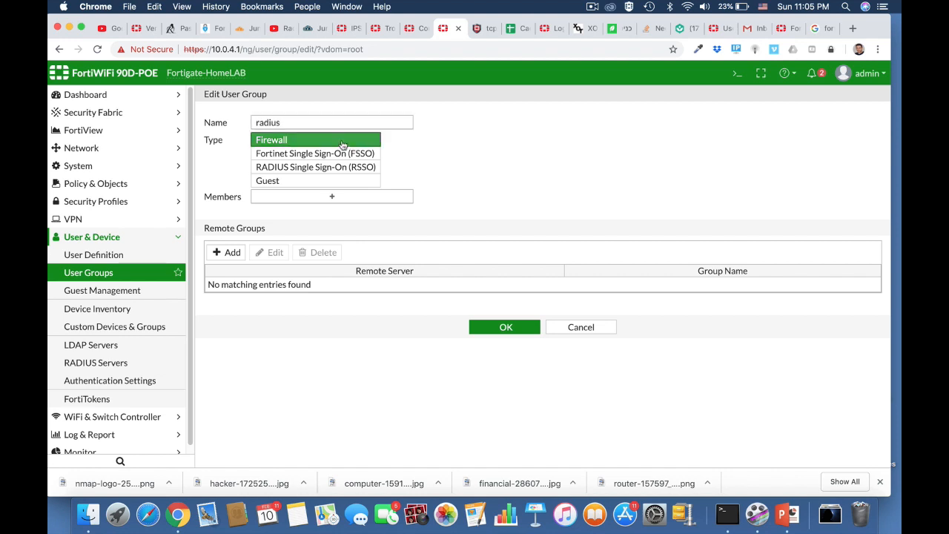
left_click(233, 253)
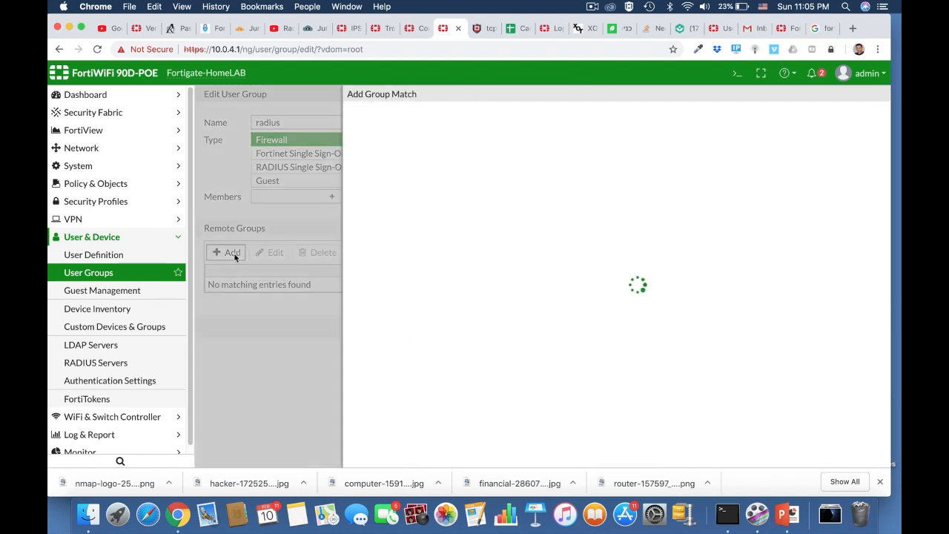
left_click(449, 117)
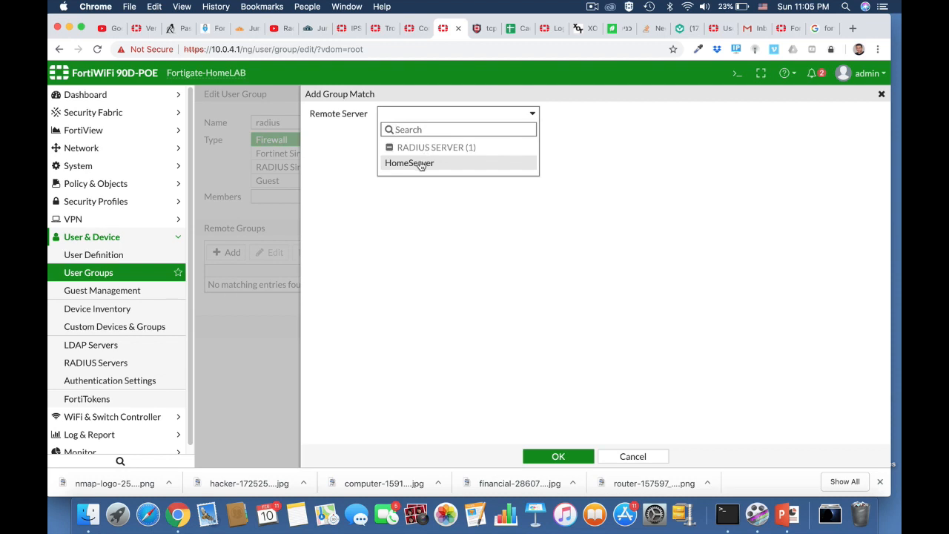
left_click(420, 164)
left_click(407, 131)
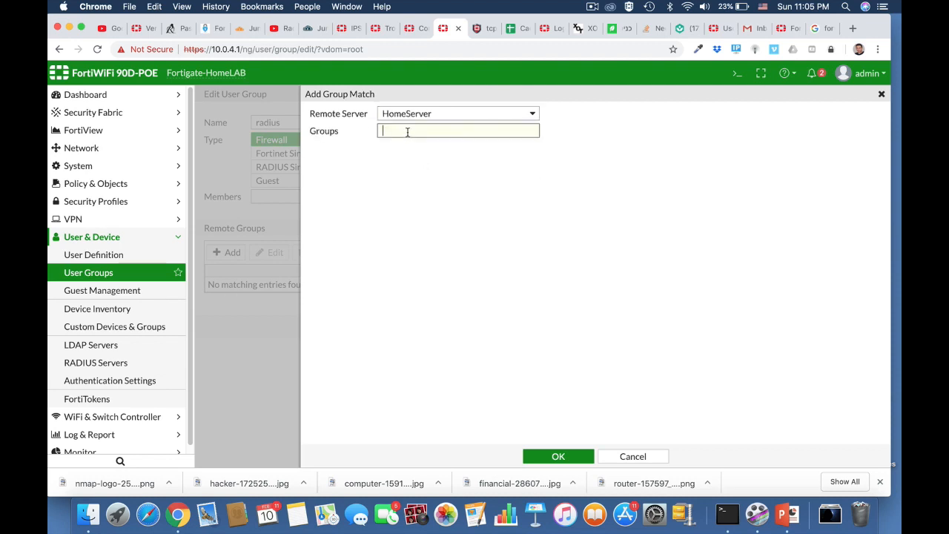
type("admins")
left_click(564, 456)
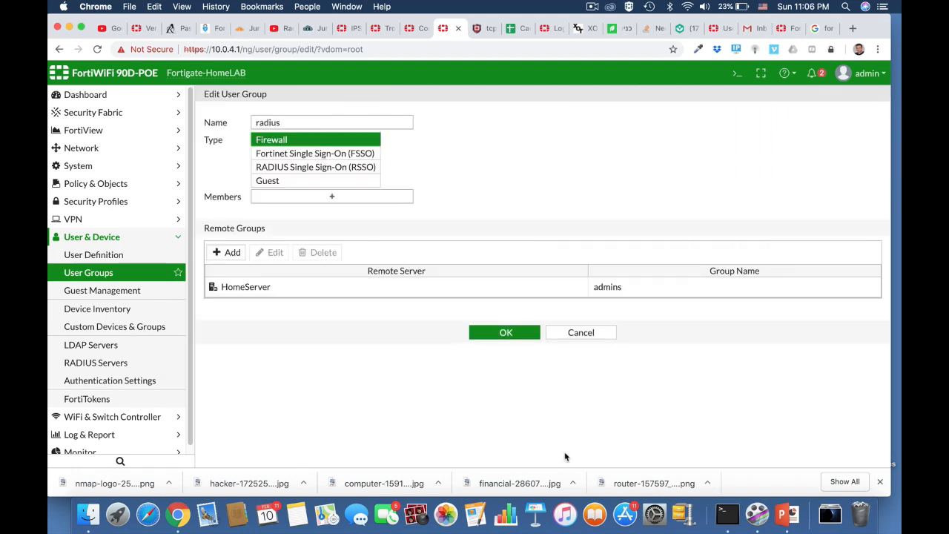
left_click(510, 332)
Run 'diagnose test authserver radius HomeServer pap' with a test username and password
left_click(737, 73)
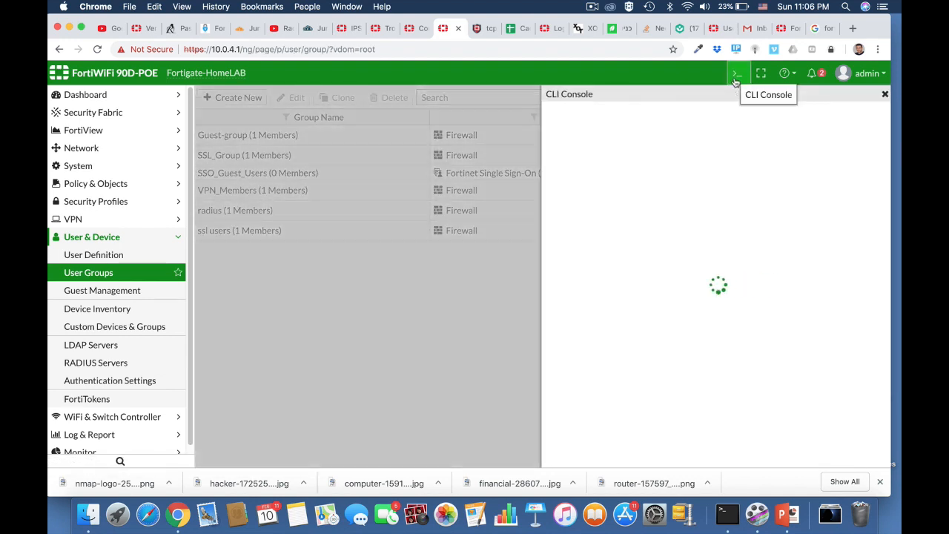
type("diag")
key("Tab")
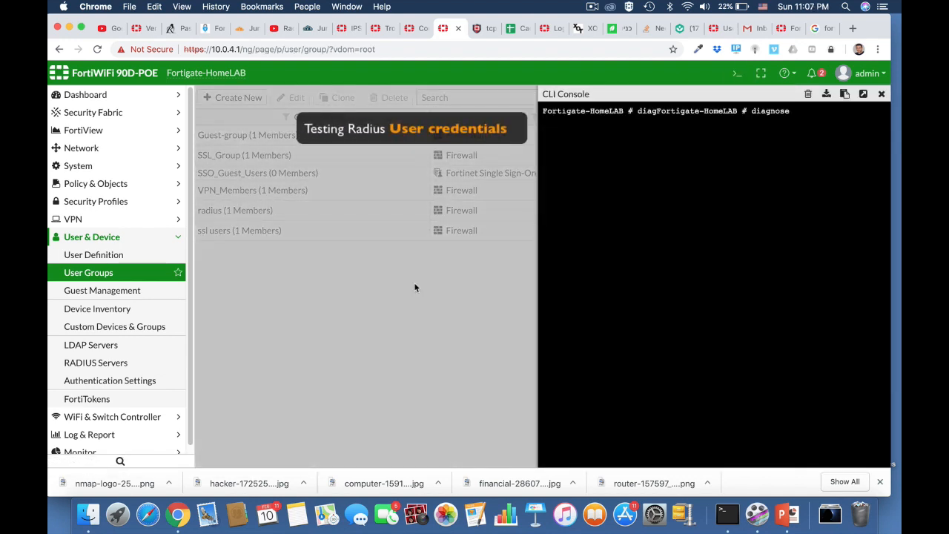
type("t au")
key("Tab")
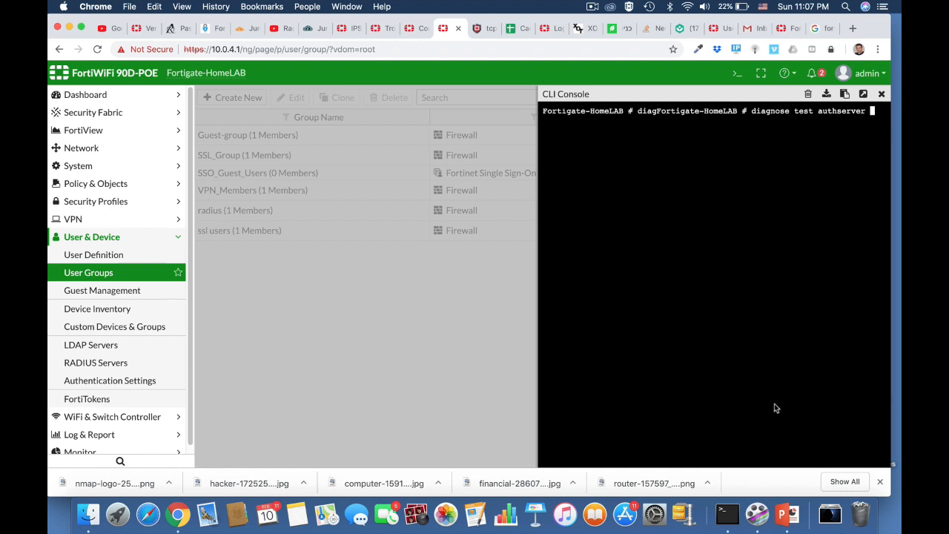
left_click(862, 94)
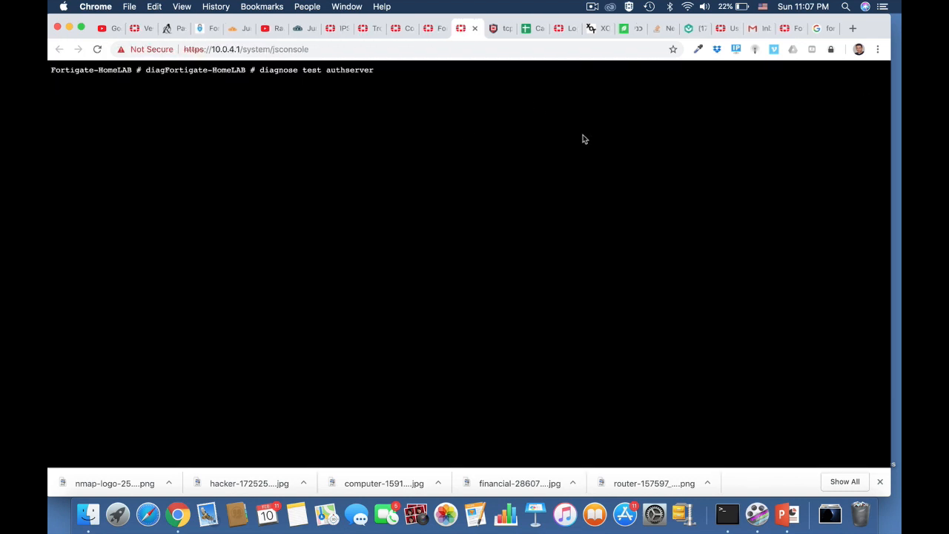
type("radius")
type("omeSer")
key("BackSpace")
key("BackSpace")
type("erver pap ofershm")
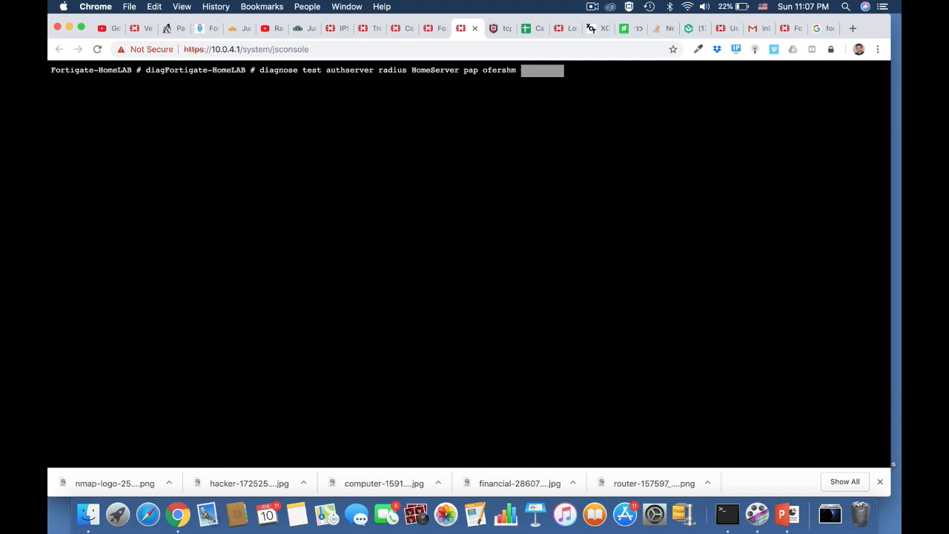
key("Return")
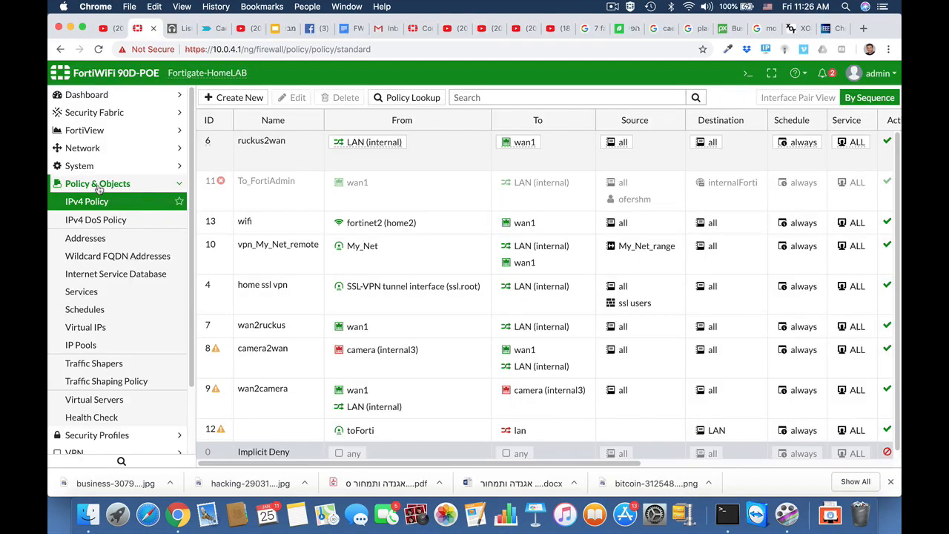
Create firewall address 'finance department' with subnet 10.0.9.0/24
left_click(93, 238)
left_click(266, 98)
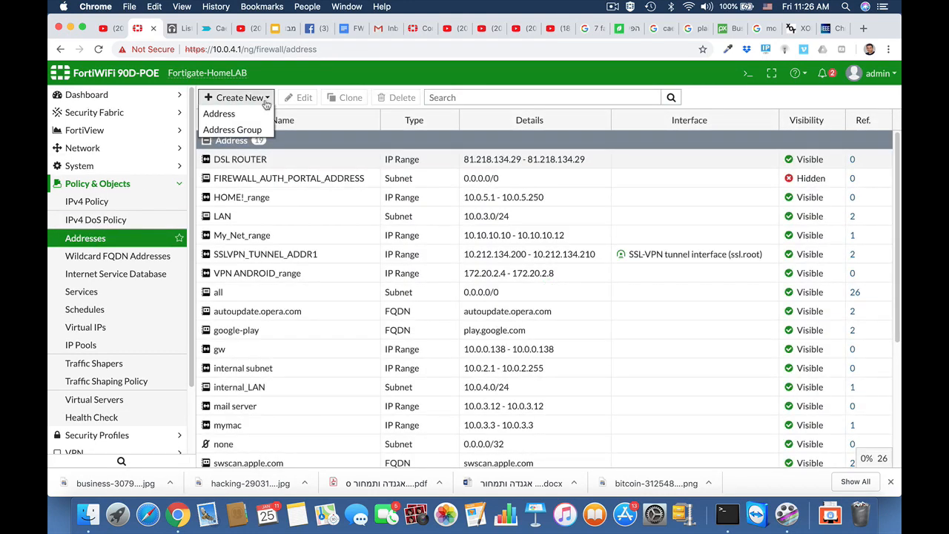
left_click(245, 114)
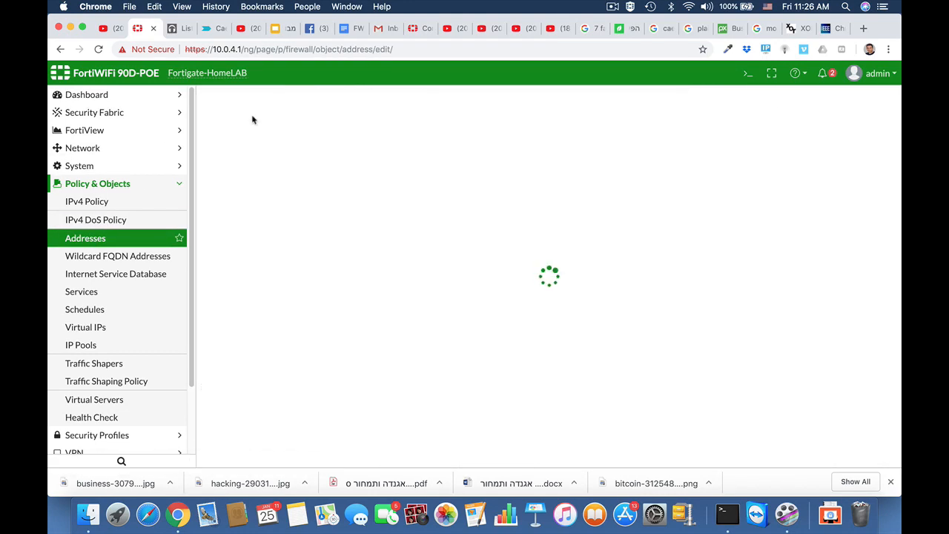
left_click(346, 140)
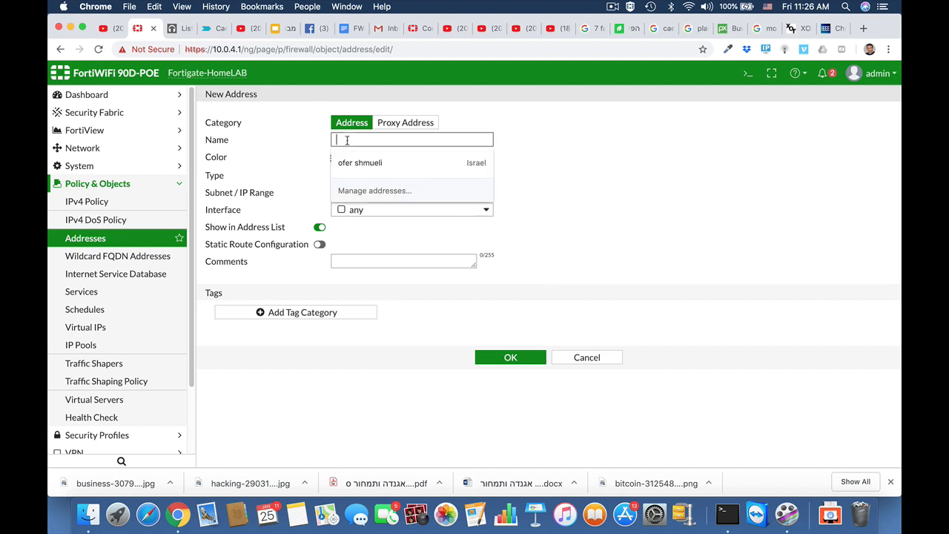
type("finan")
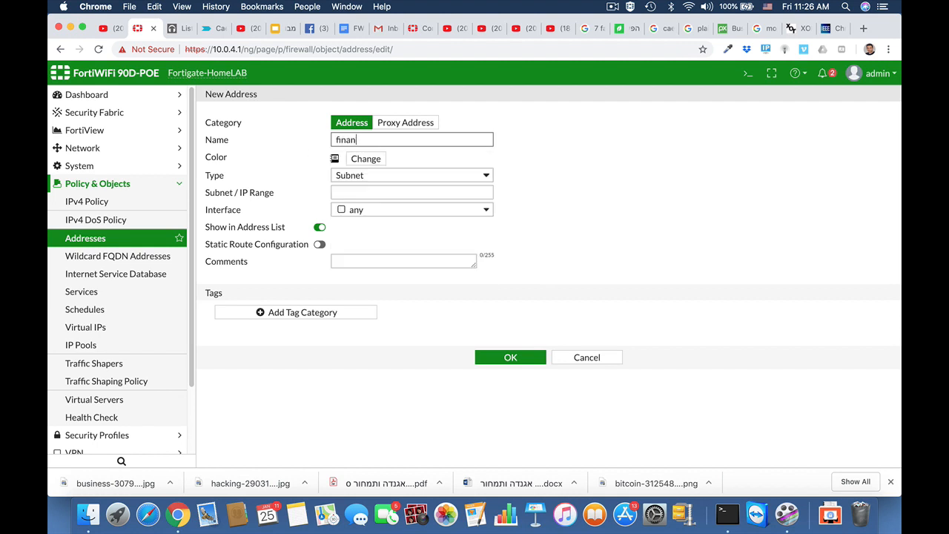
type("ce department")
left_click(376, 194)
type("10")
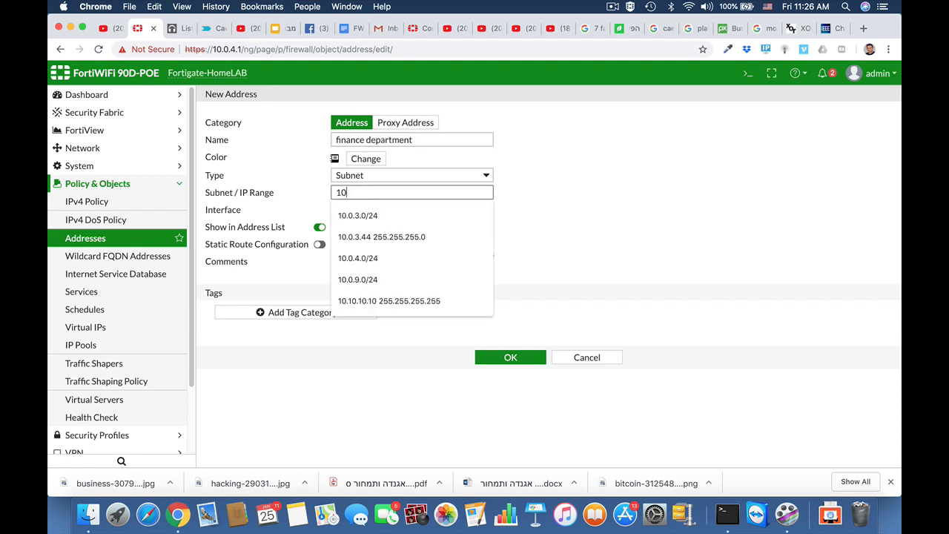
type(".0.")
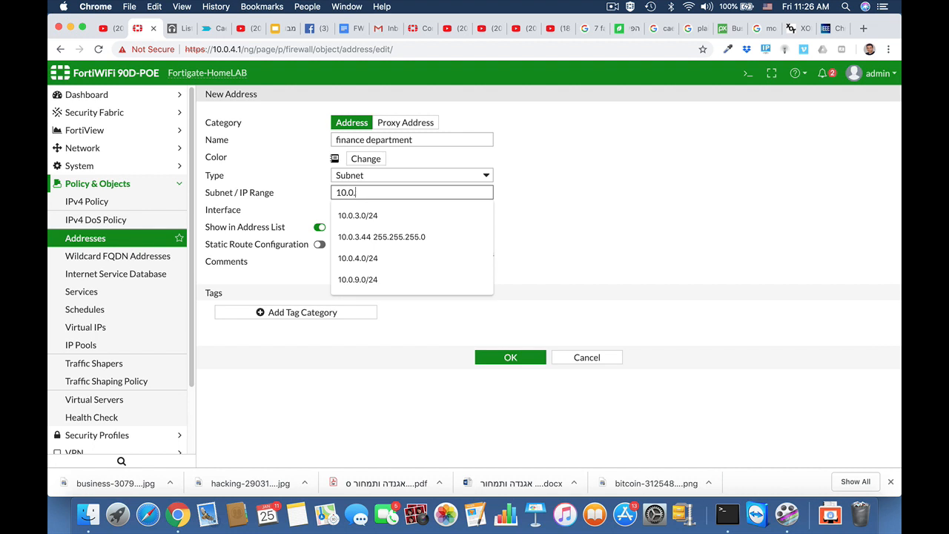
type("9.0/24")
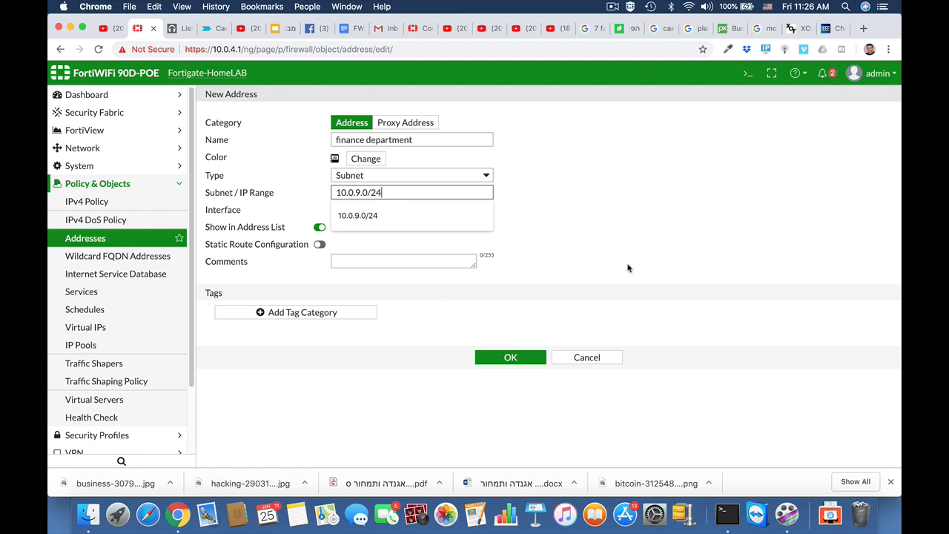
left_click(601, 253)
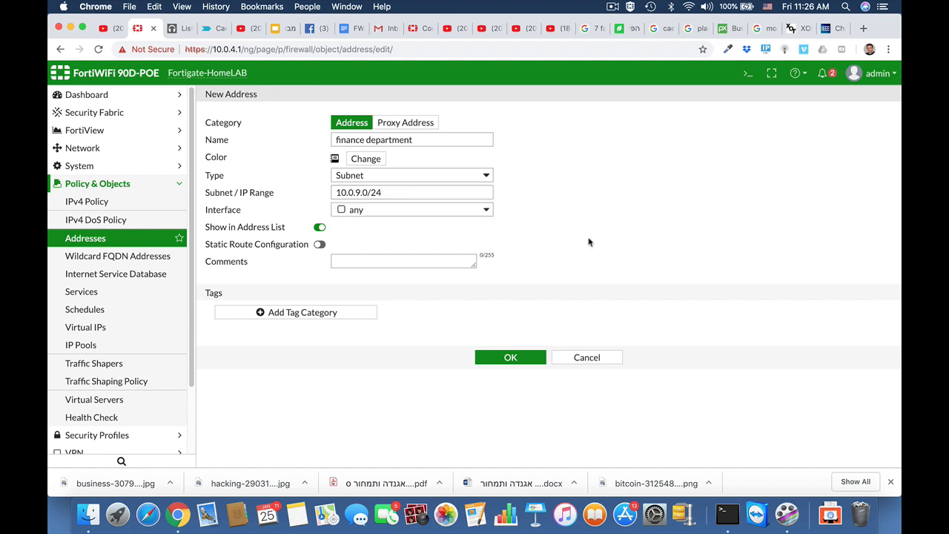
left_click(519, 359)
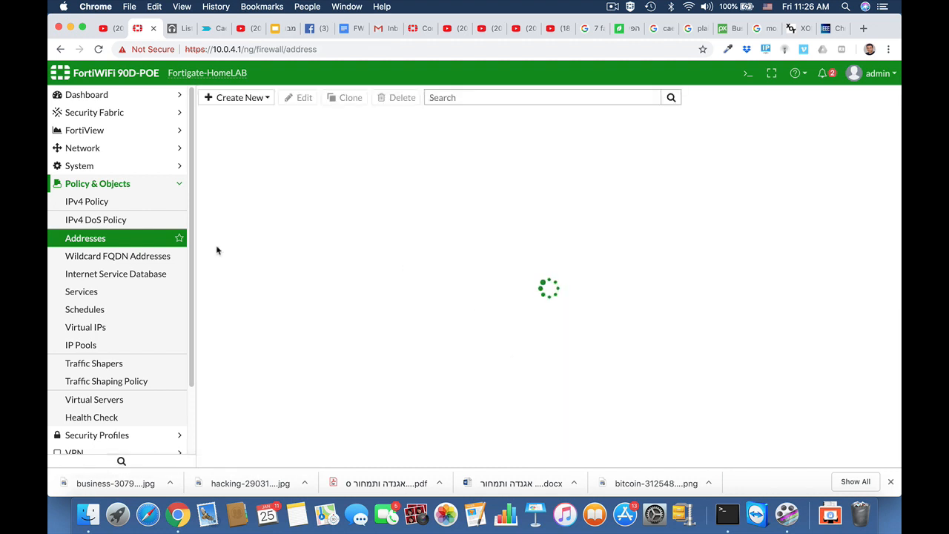
Start a new IPv4 policy named finance with incoming interface any and outgoing interface wan1
left_click(103, 204)
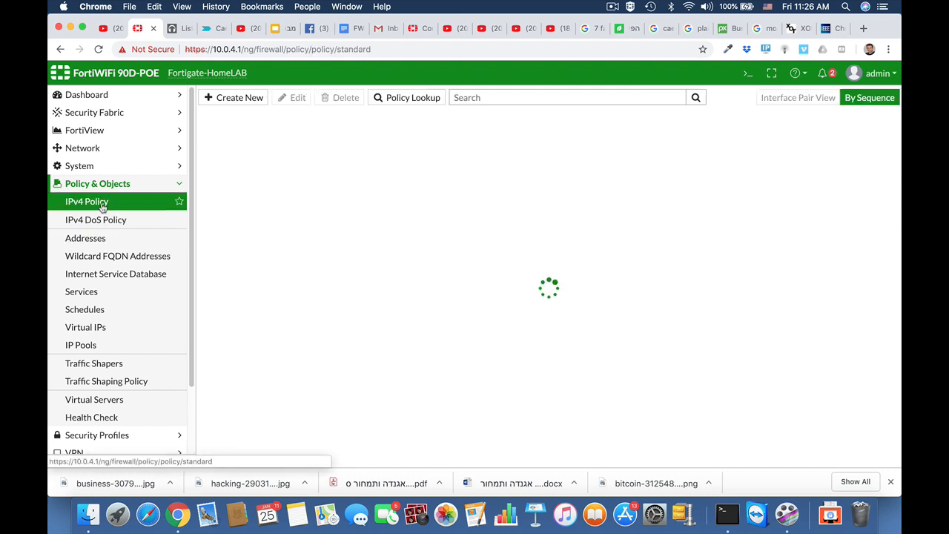
left_click(240, 99)
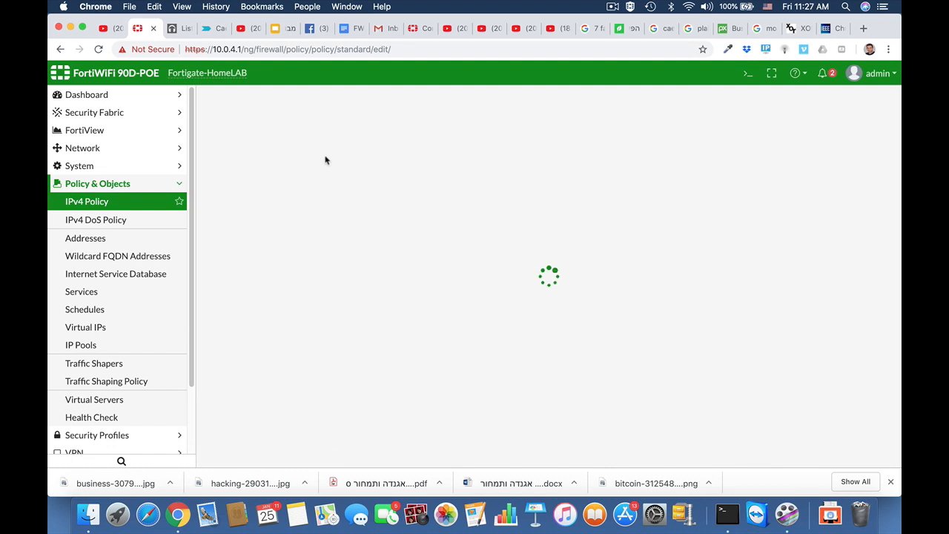
left_click(308, 132)
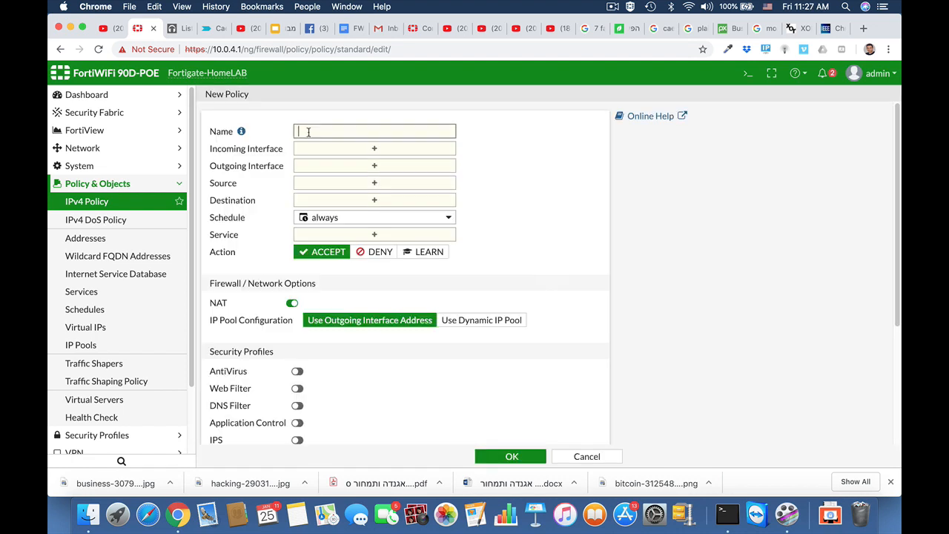
type("finana")
left_click(332, 148)
scroll(650, 303, "down", 3)
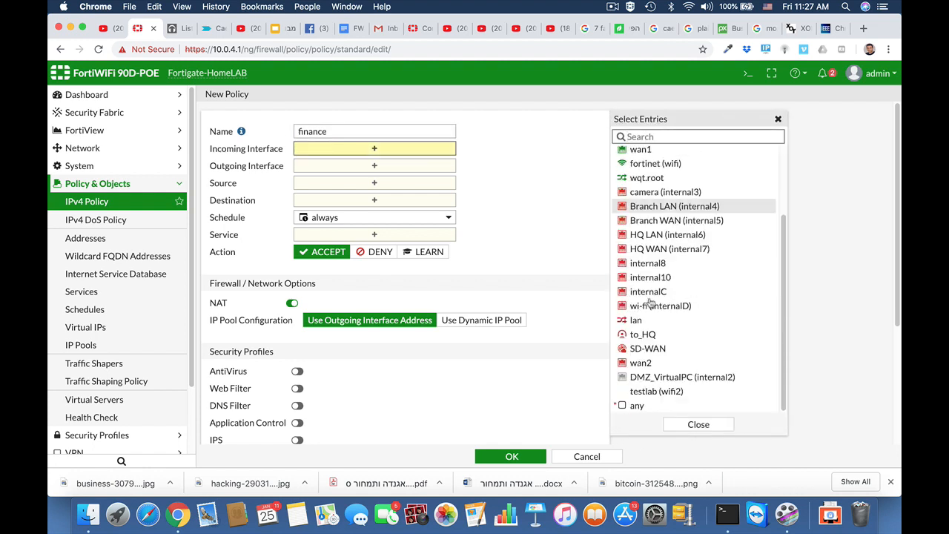
left_click(635, 406)
left_click(389, 178)
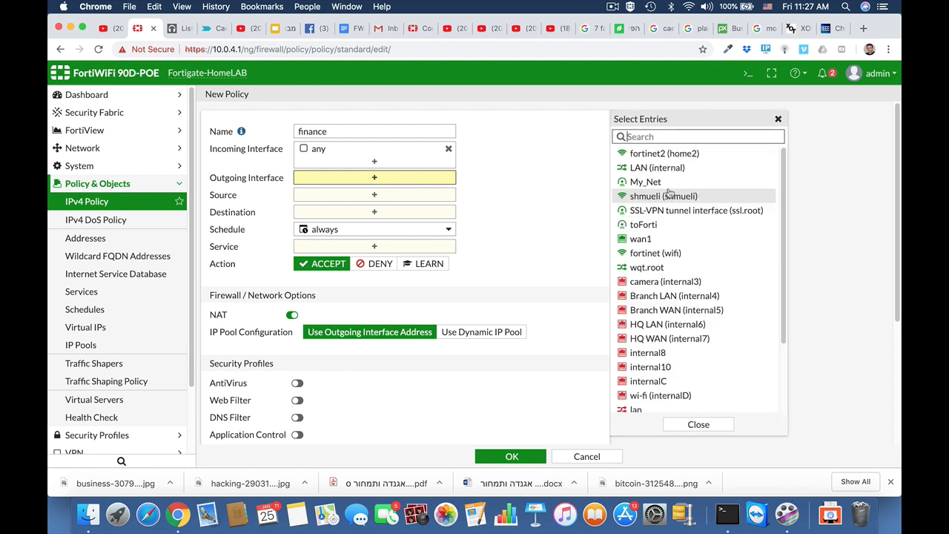
left_click(640, 239)
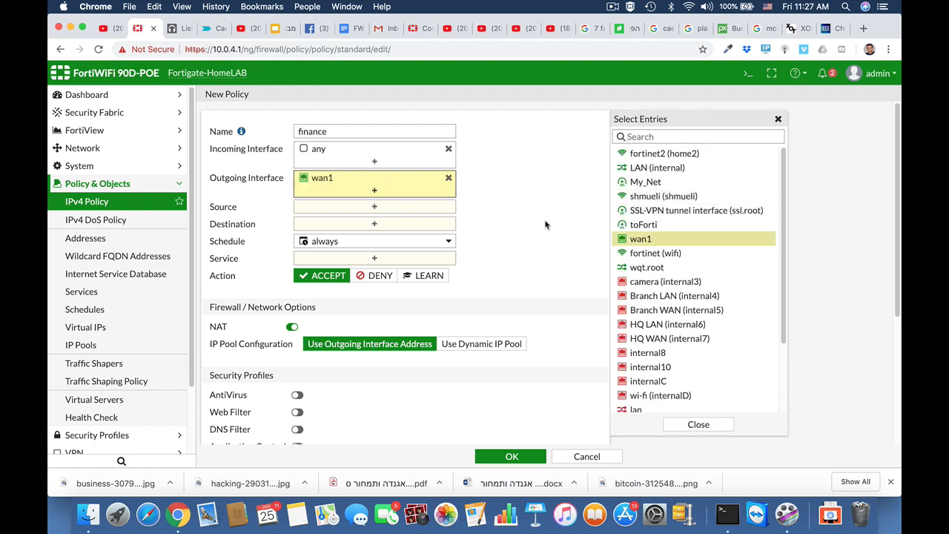
Set the policy source to finance department and destination to all
left_click(411, 207)
scroll(659, 357, "down", 3)
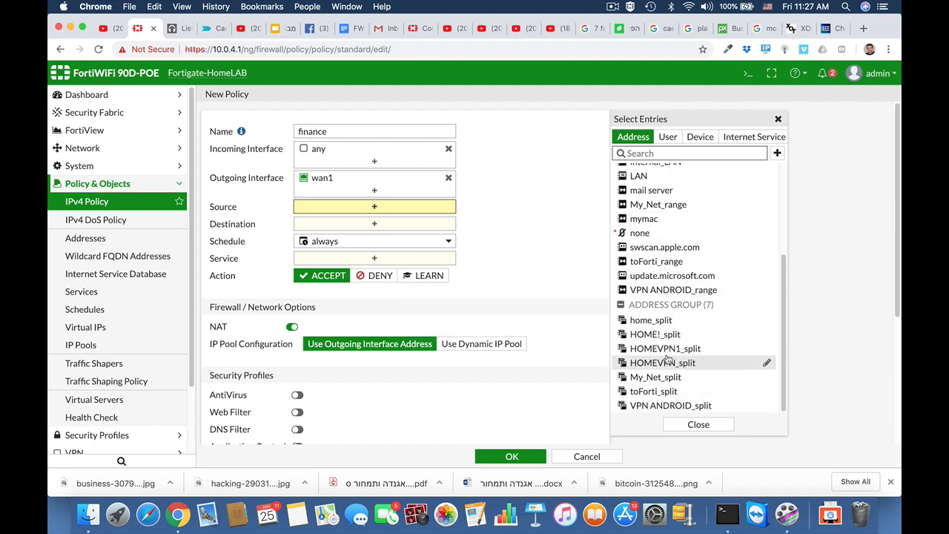
scroll(667, 360, "up", 2)
scroll(667, 360, "up", 1)
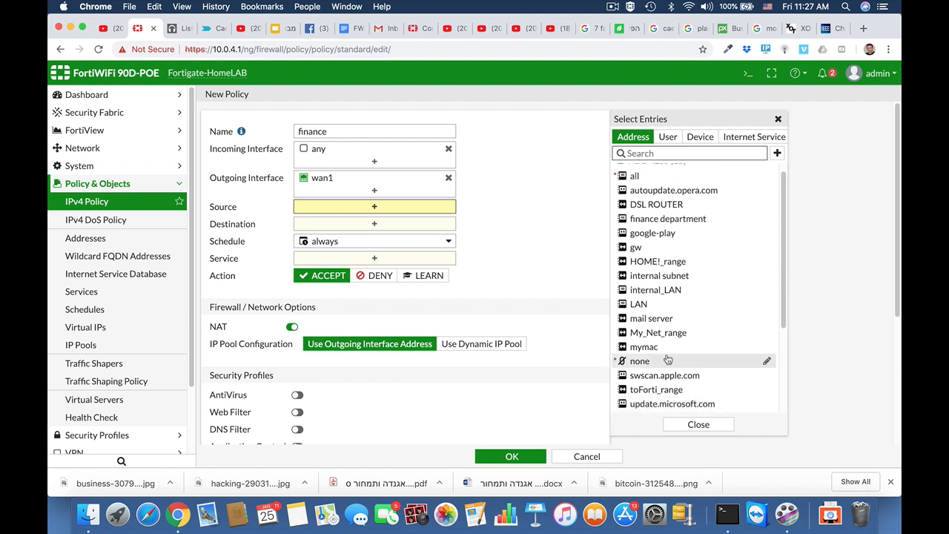
left_click(654, 221)
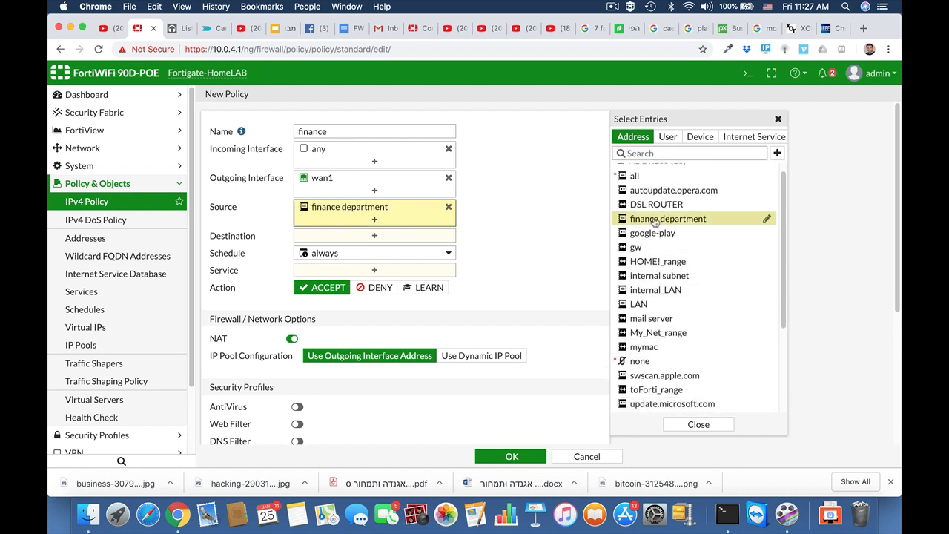
left_click(336, 239)
left_click(649, 189)
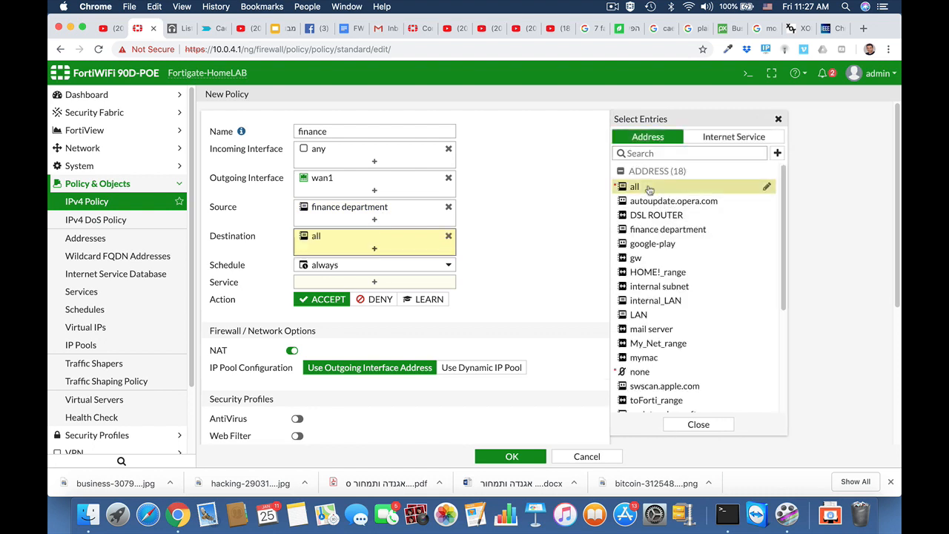
Allow HTTP, HTTPS and DNS services and save the finance policy
left_click(370, 282)
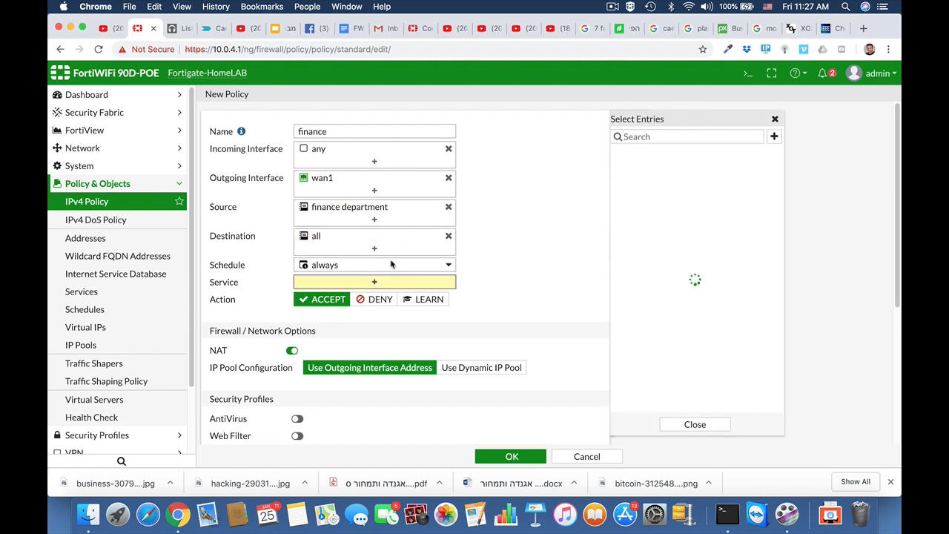
type("http")
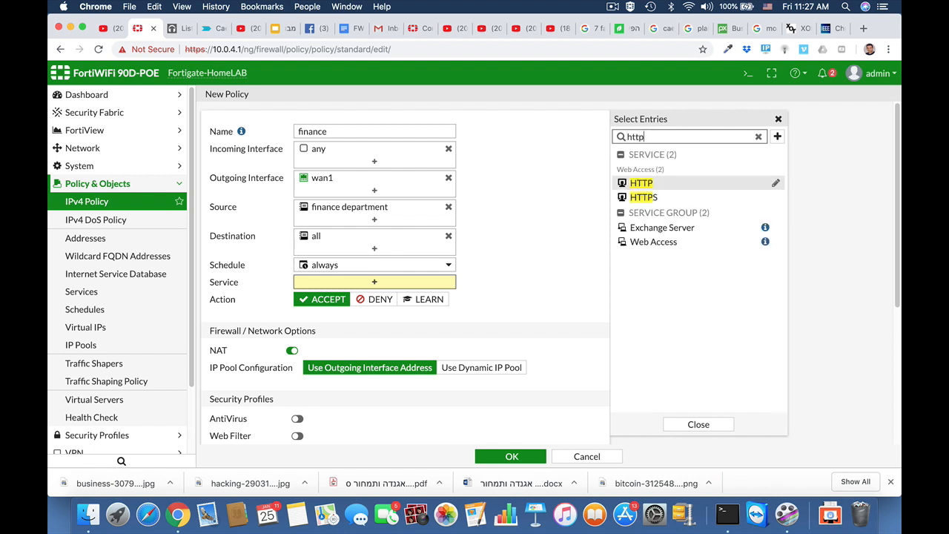
left_click(645, 184)
left_click(648, 198)
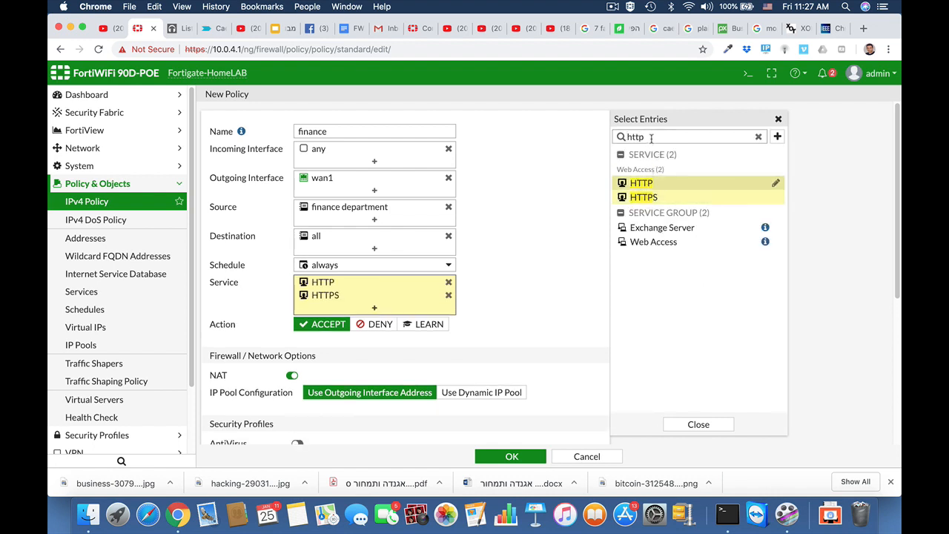
left_click_drag(652, 138, 590, 144)
type("dns")
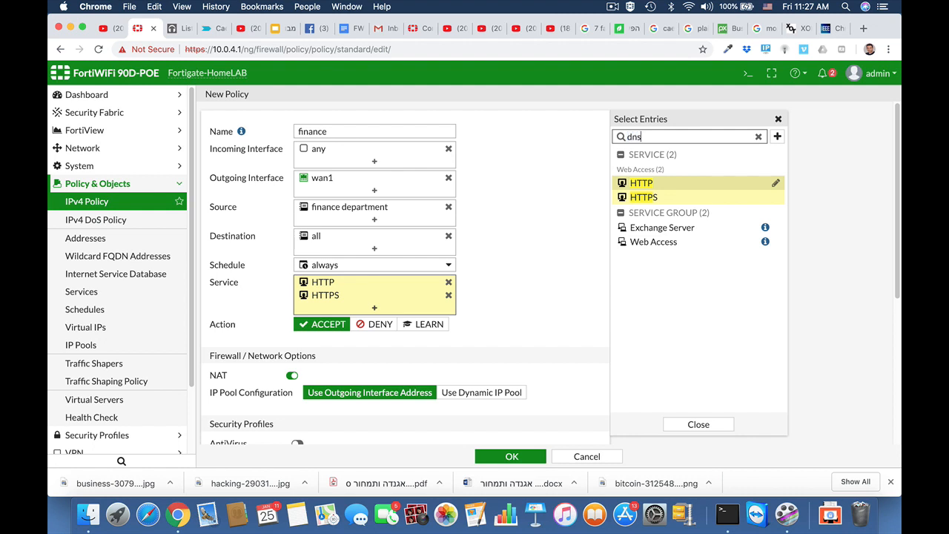
left_click(628, 184)
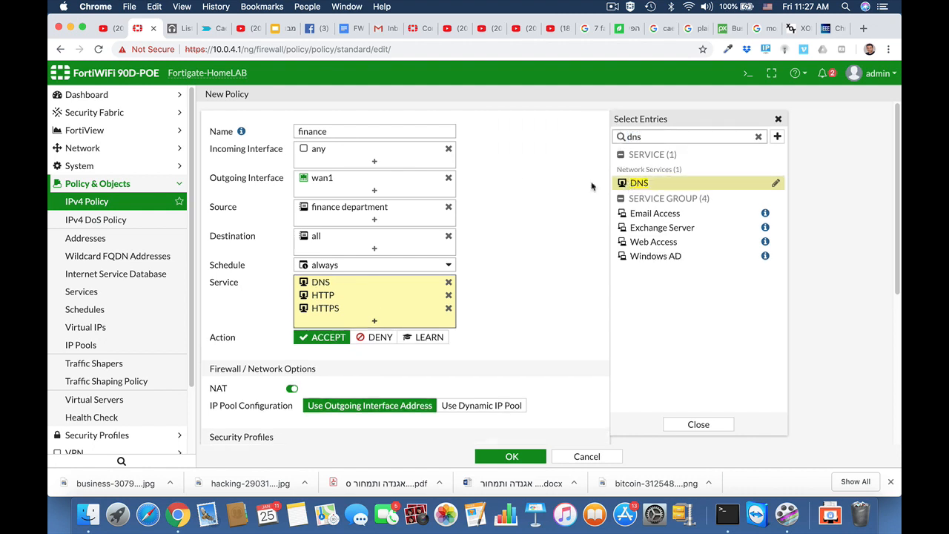
scroll(529, 314, "down", 5)
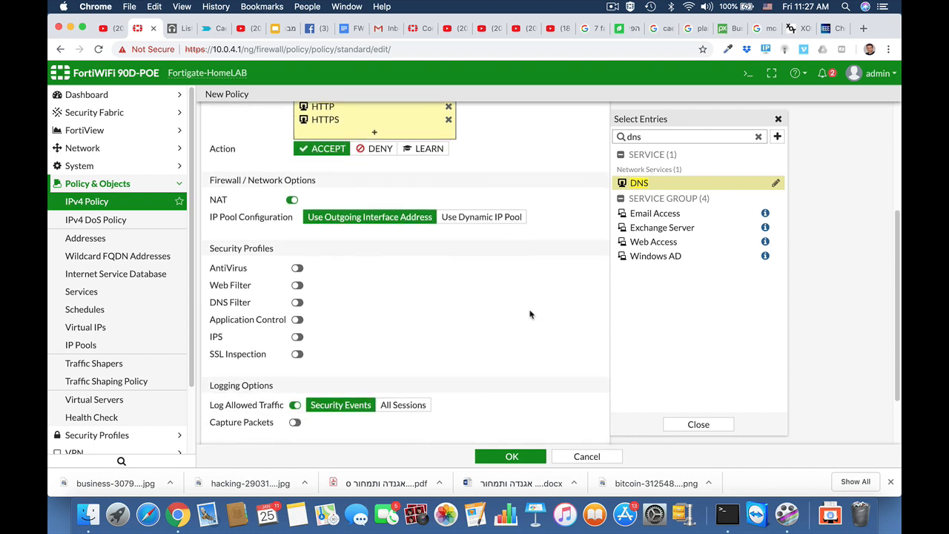
scroll(529, 314, "down", 2)
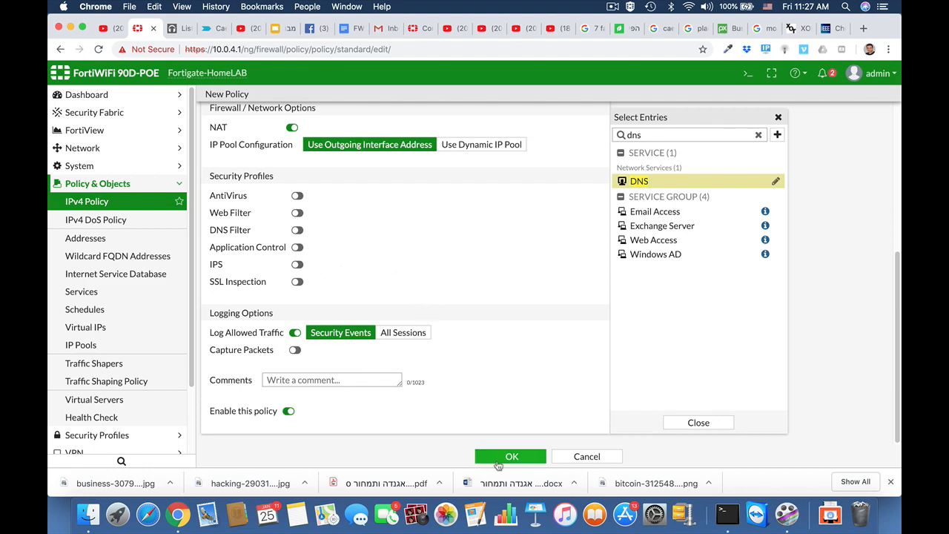
left_click(501, 458)
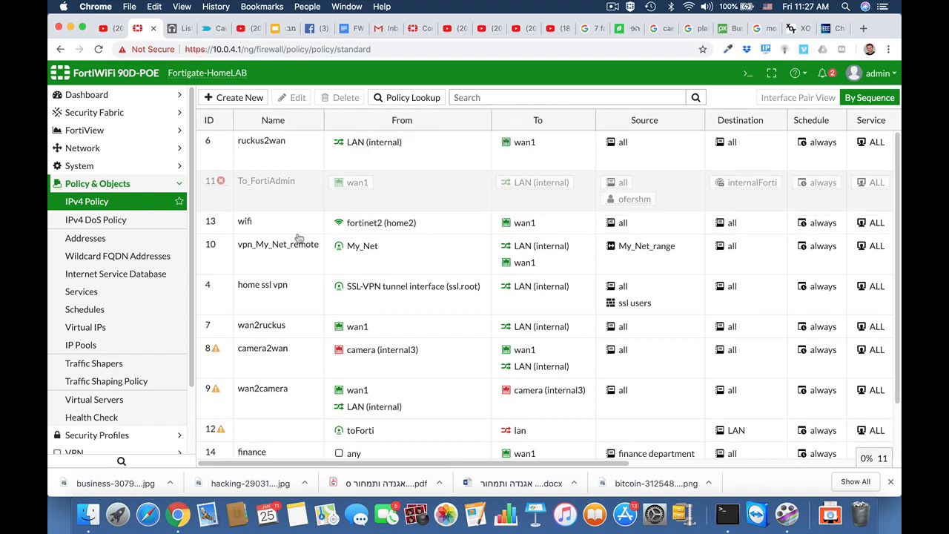
scroll(300, 351, "down", 2)
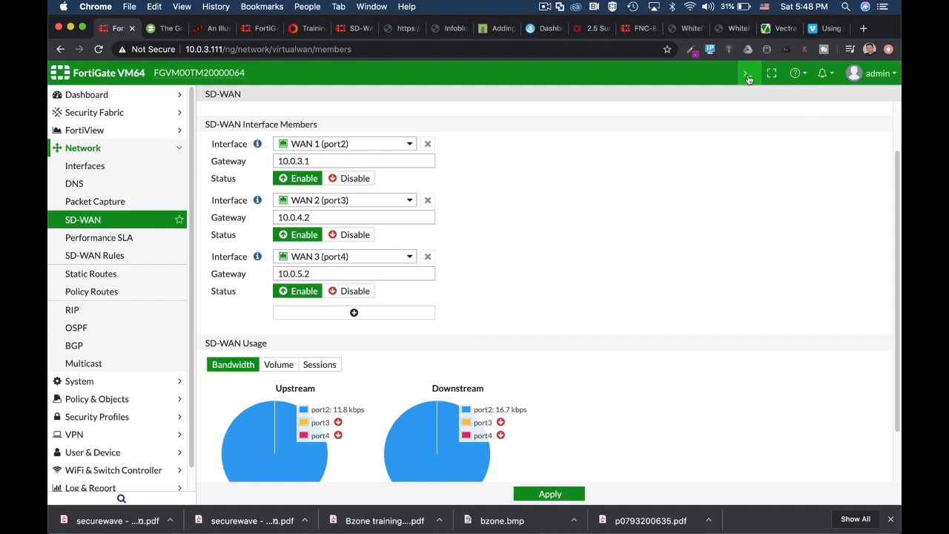
Open the SIP performance SLA (Ping 1.1.1.1, 10% packet loss) for editing
left_click(748, 74)
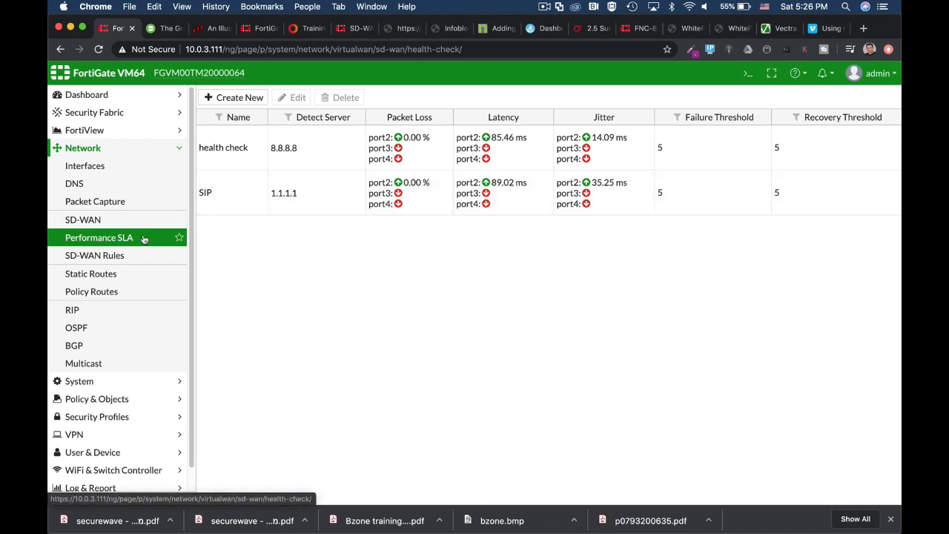
left_click(237, 200)
left_click(306, 99)
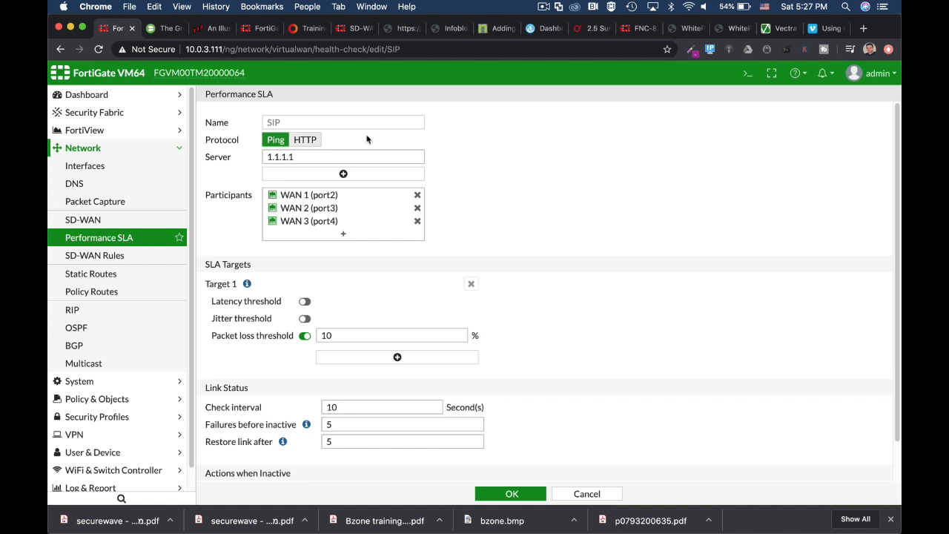
In the CLI Console, enter config system virtual-wan-link, config health-check, then edit SIP
left_click(747, 73)
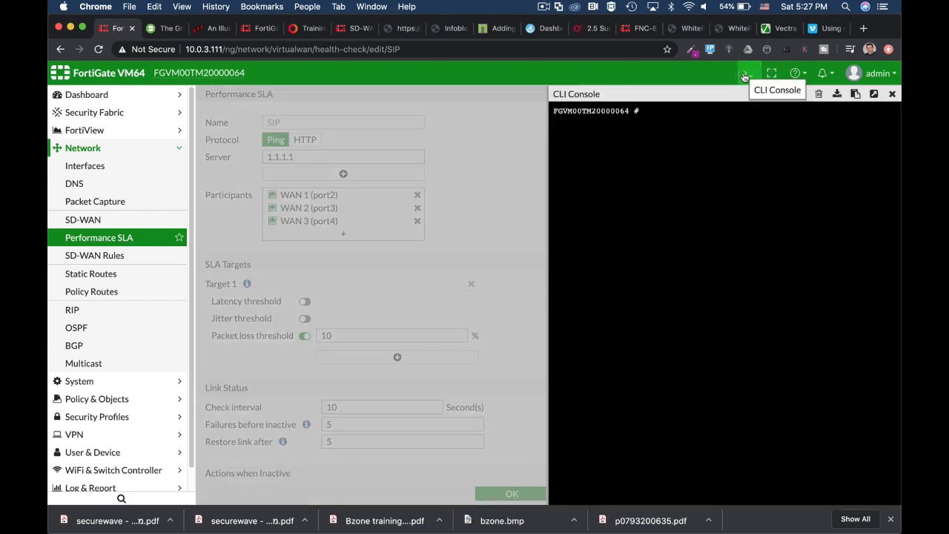
type("config sy")
key("Tab")
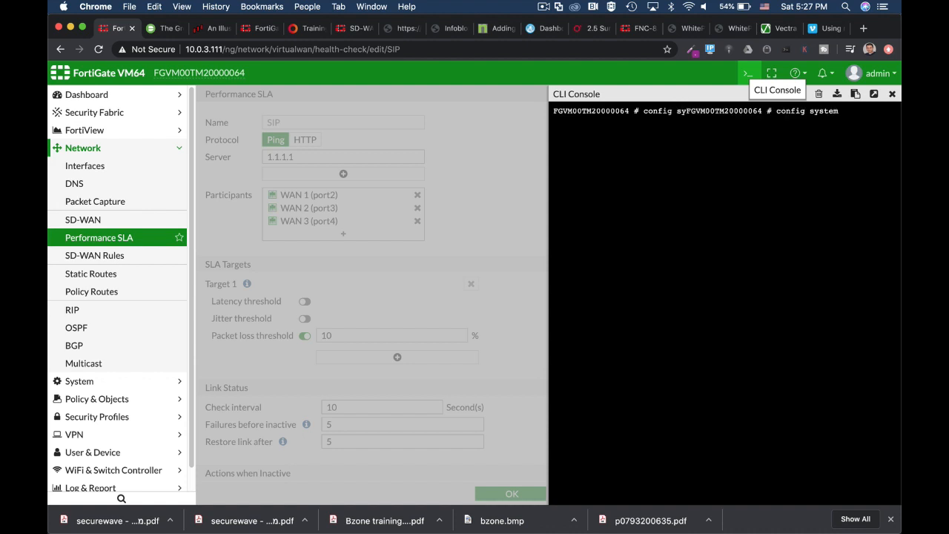
type("vi")
key("Tab")
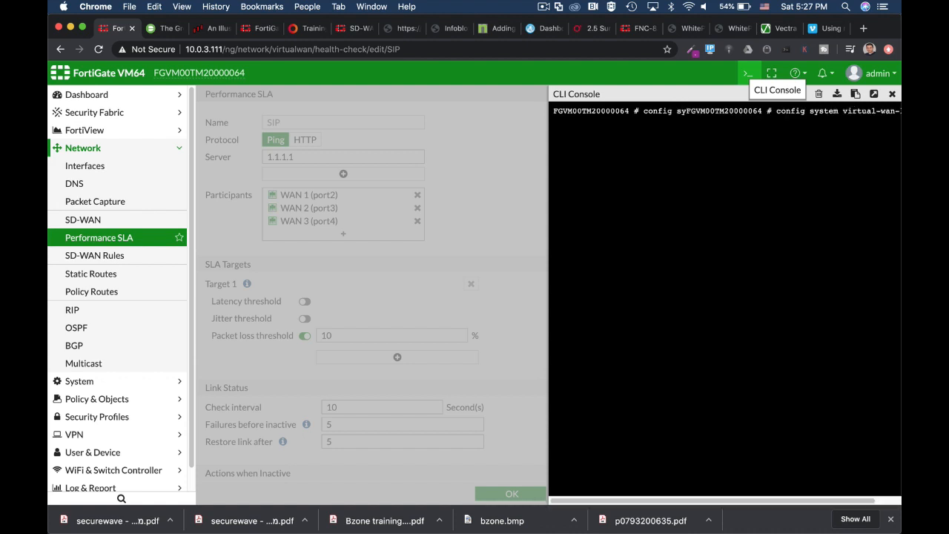
key("Return")
type("con")
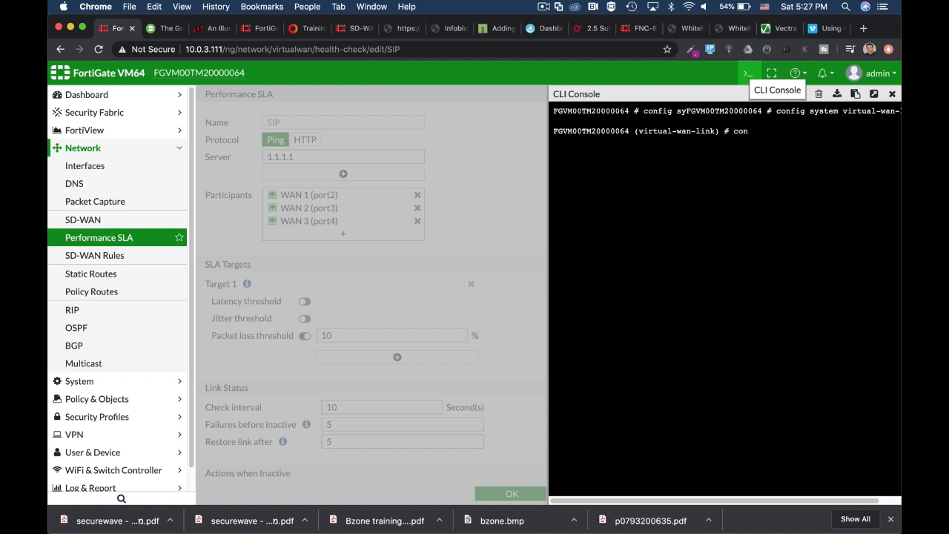
type("fig health-check")
key("Return")
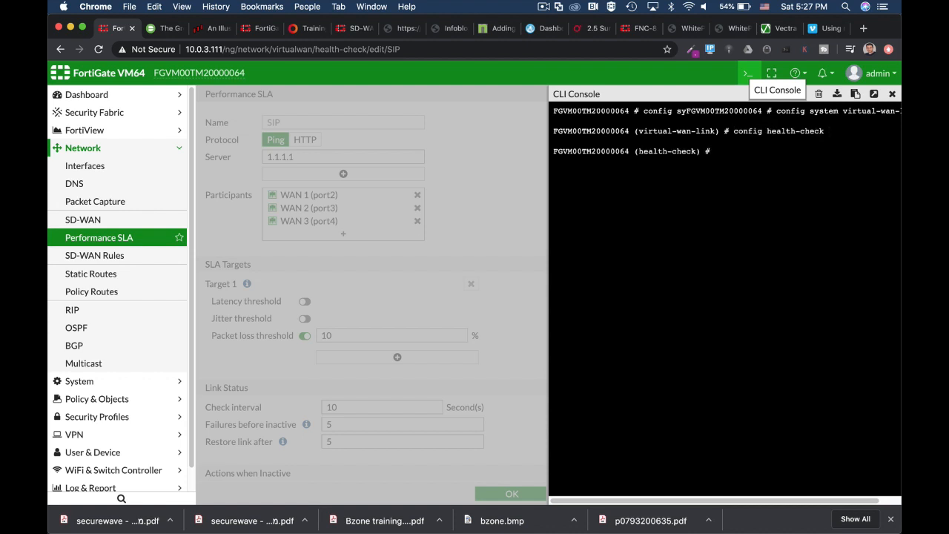
type("edit SIP")
key("Return")
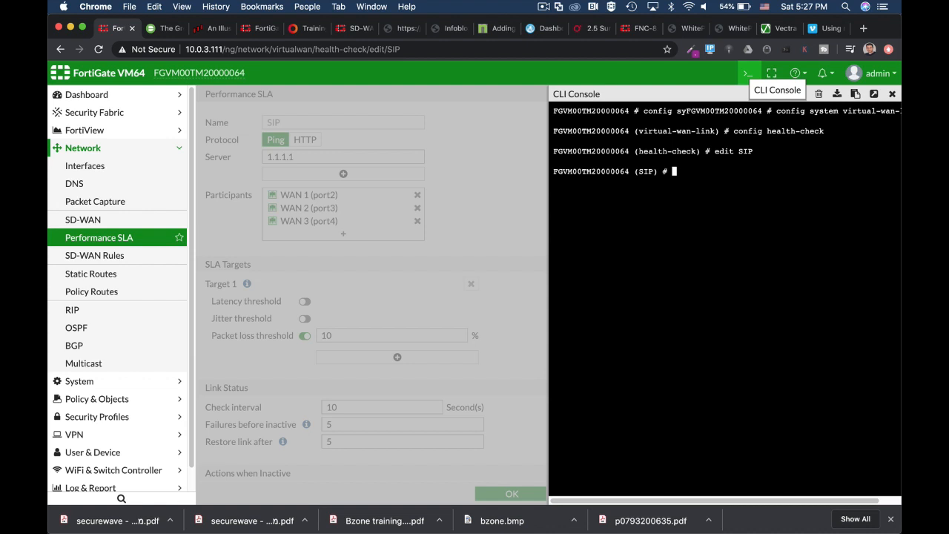
Show the SIP health-check's full configuration: interval 10, failtime 5, recoverytime 5, members 1 2 3
type("show full-configuration")
key("Return")
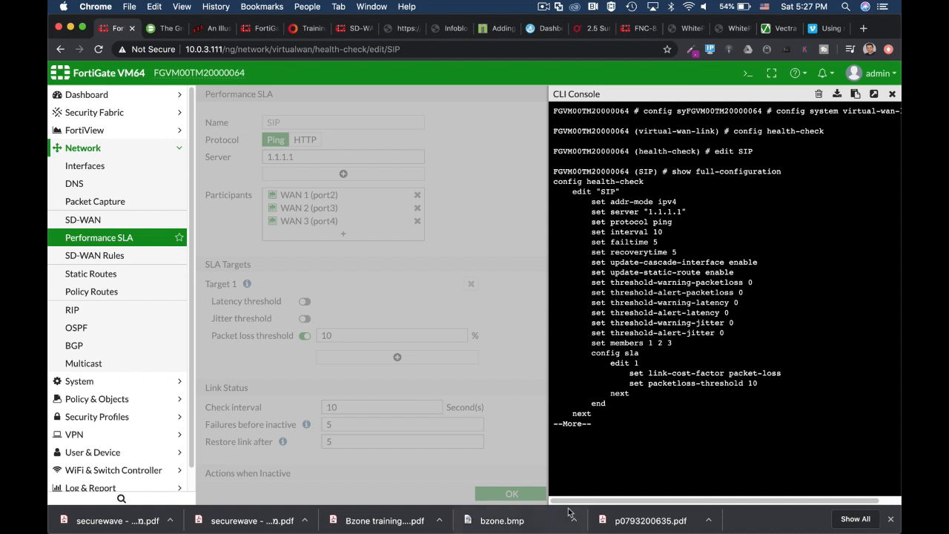
key("space")
key("Return")
key("Return")
Cycle the protocol through tcp-echo, udp-echo and http, then cancel unsaved back to root prompt
type("s")
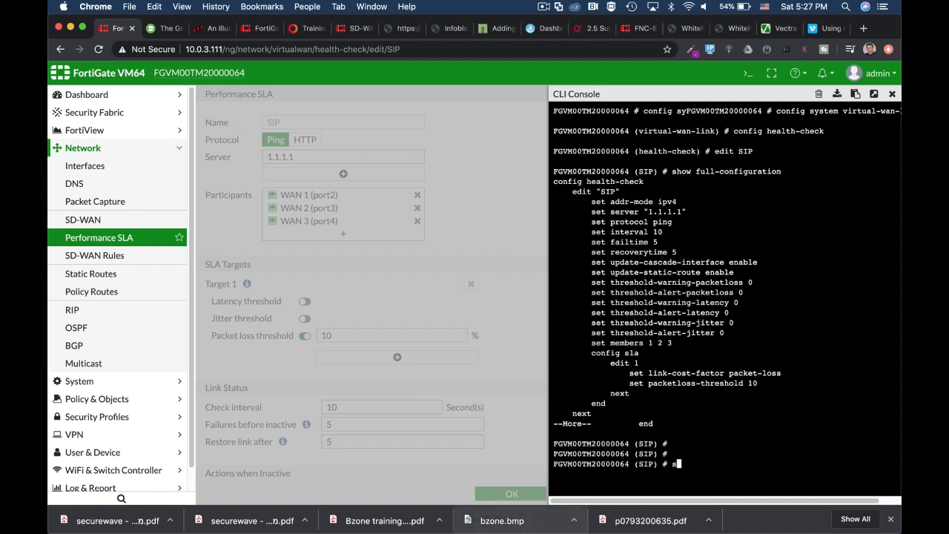
type("et protocol tcp-echo")
key("Tab")
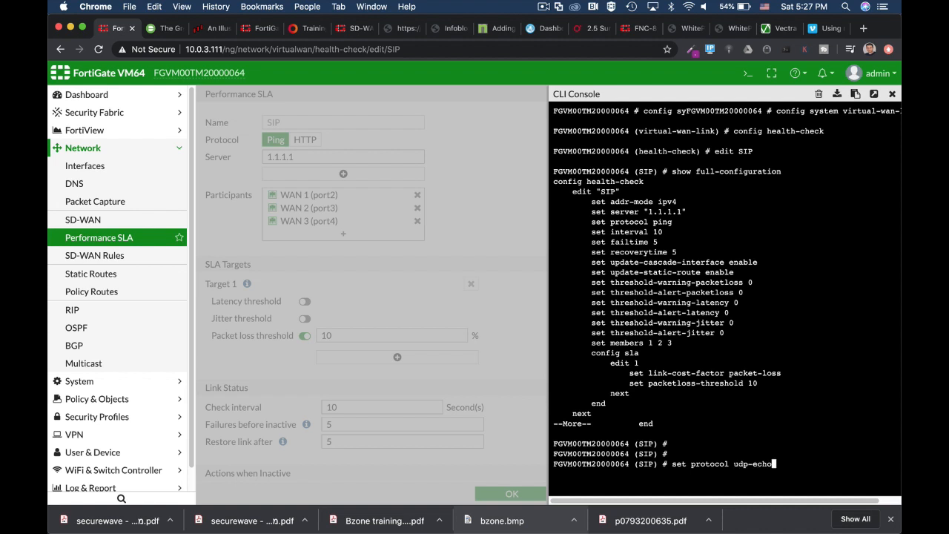
key("Tab")
key("Tab")
key("ctrl+c")
key("ctrl+c")
key("ctrl+c")
key("ctrl+c")
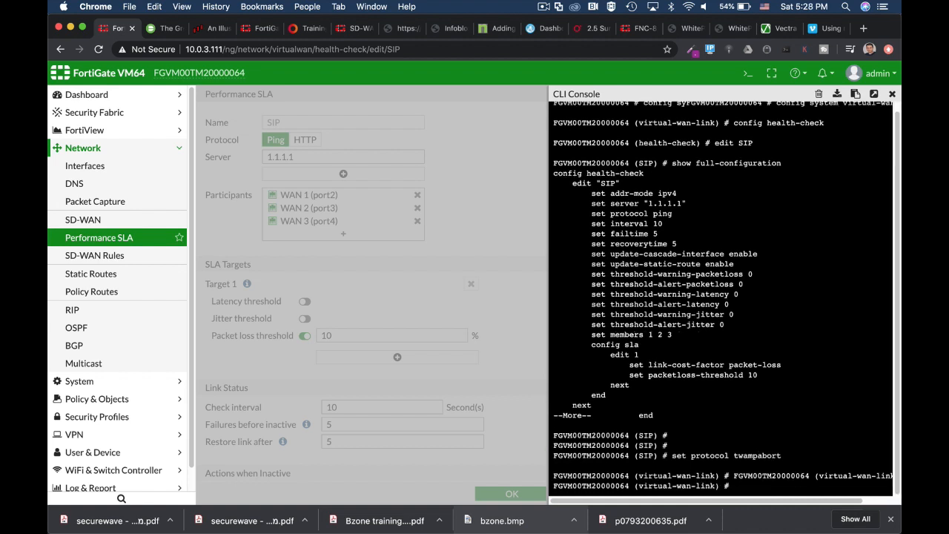
key("ctrl+c")
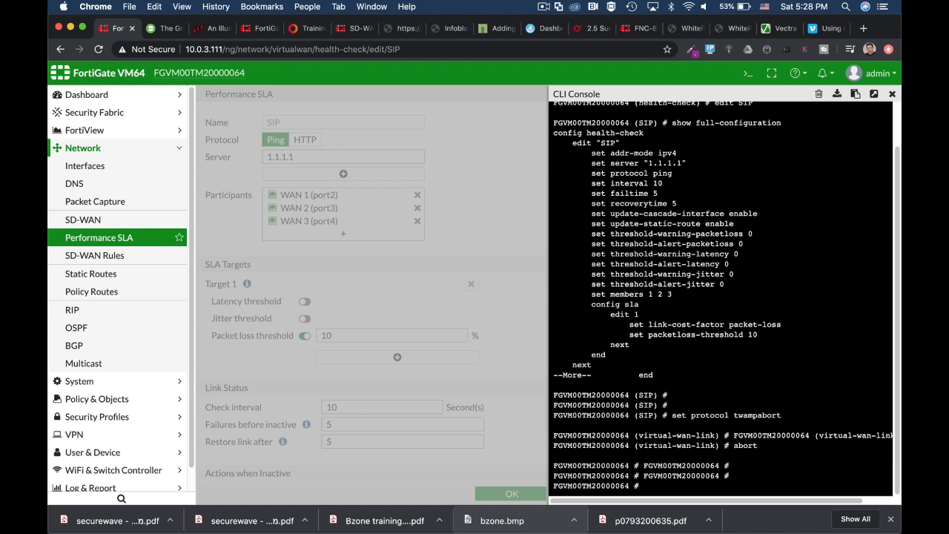
type("con")
key("ctrl+c")
Start typing the diag sys virtual-wan-link health-check command
type("di")
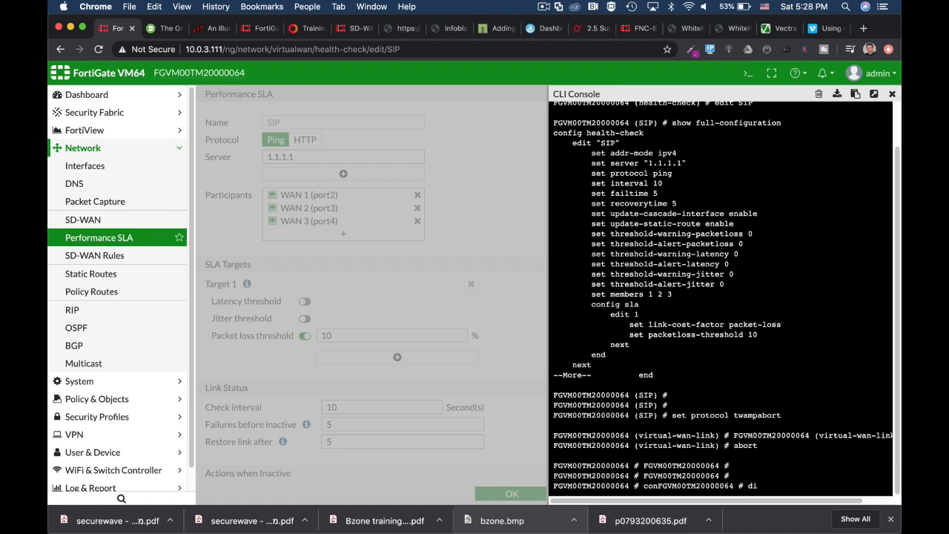
type("ag sys vi")
key("Tab")
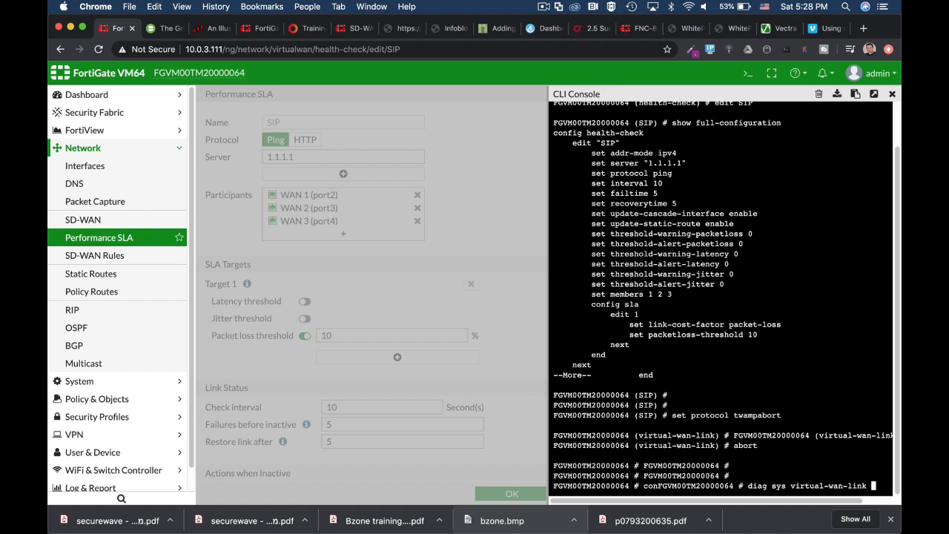
type("S")
key("BackSpace")
type("healt")
Run the SIP health-check diagnostic in a separate tab (member 1 alive, 2 and 3 dead), then close it
left_click(874, 93)
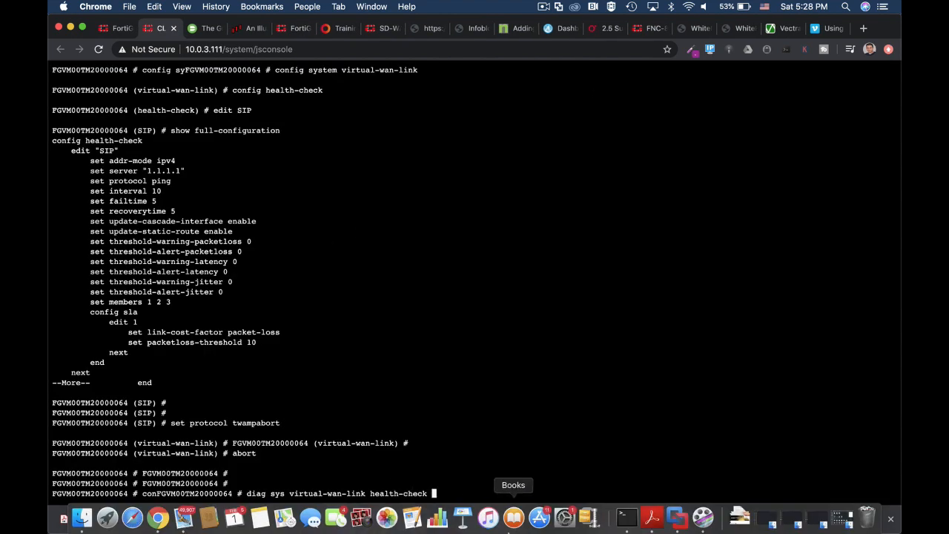
type("S")
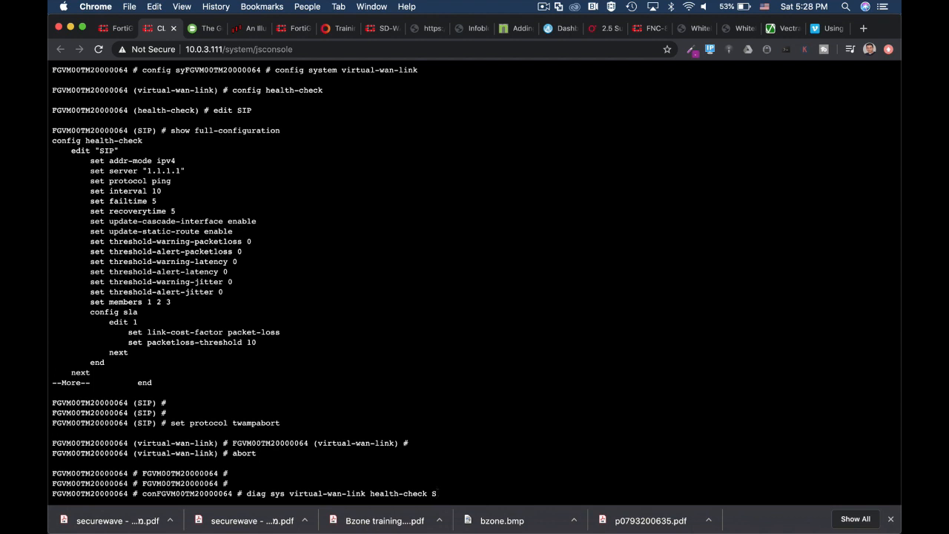
type("IP")
key("Return")
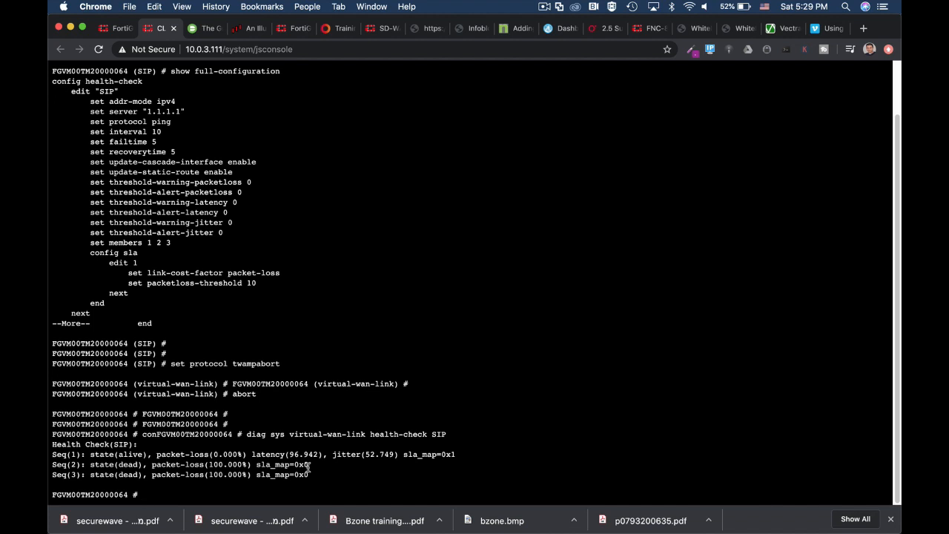
mouse_move(259, 523)
left_click(173, 29)
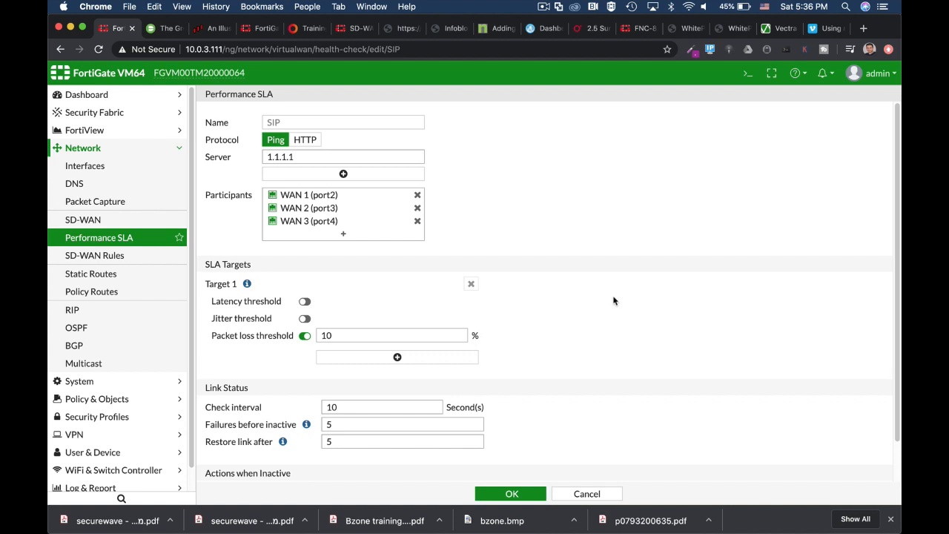
In the CLI Console, run get router info kernel | grep "proto=17"
left_click(746, 74)
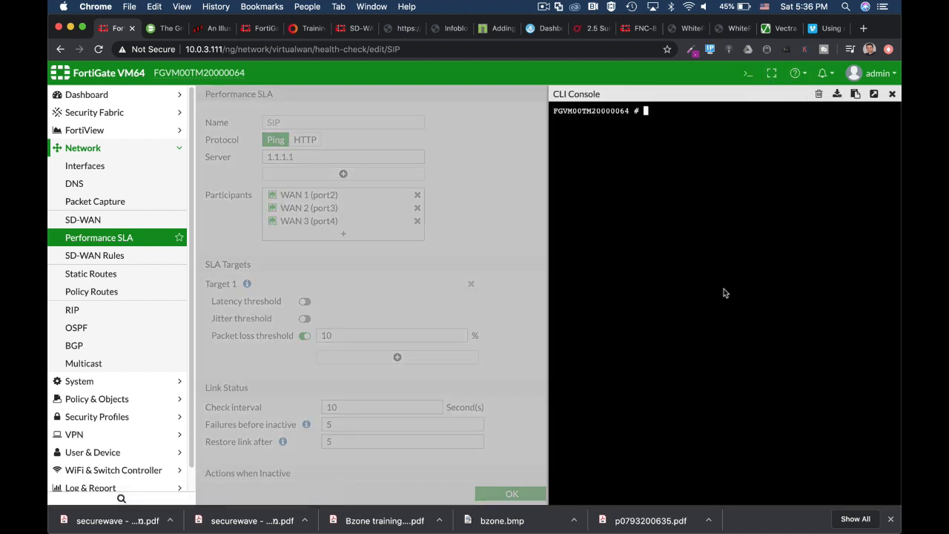
type("get router info kernel")
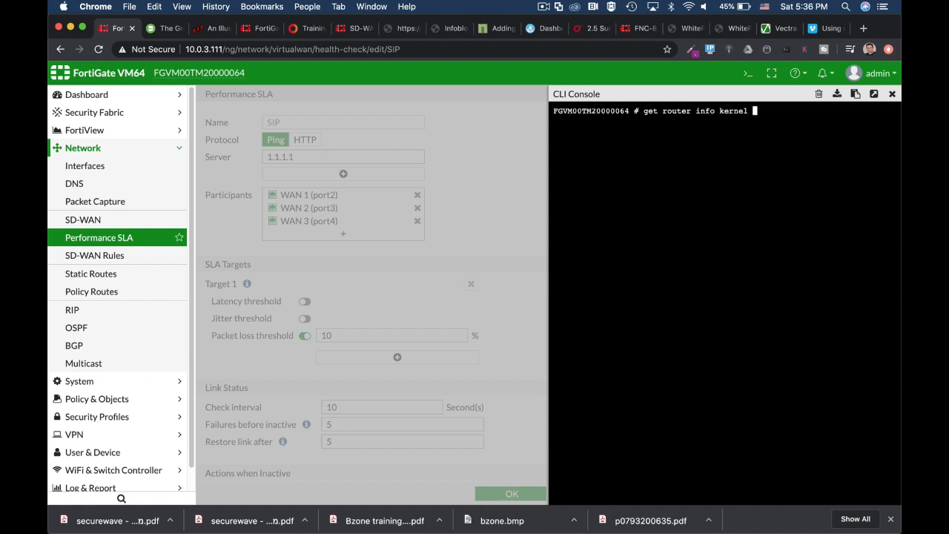
type(" |")
type("grep \"proto=")
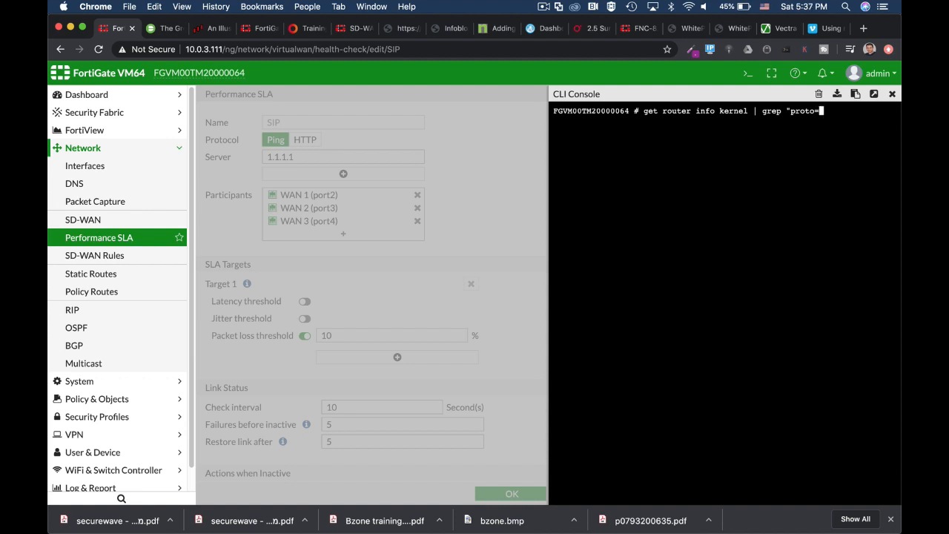
type("17\"")
key("Return")
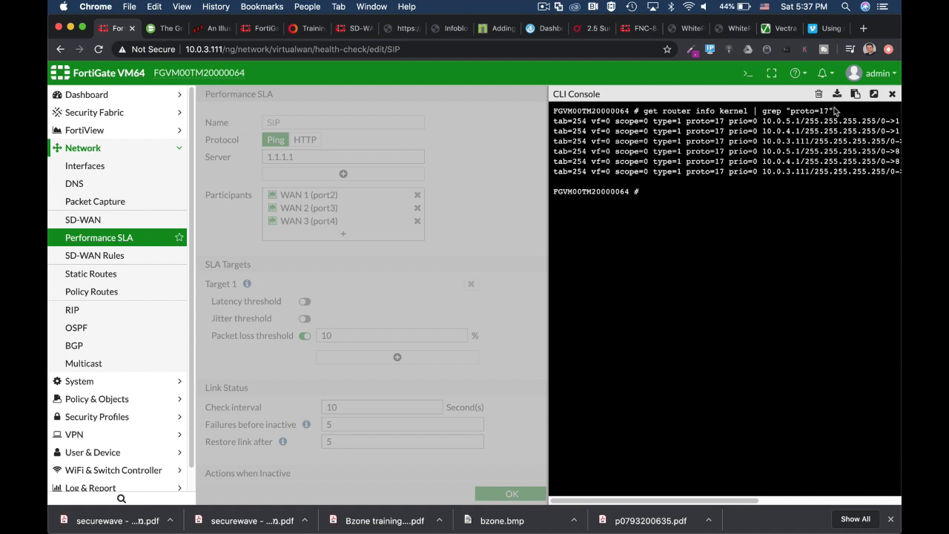
In a full browser tab, highlight the 1.1.1.1 and 8.8.8.8 kernel route destinations
left_click(874, 94)
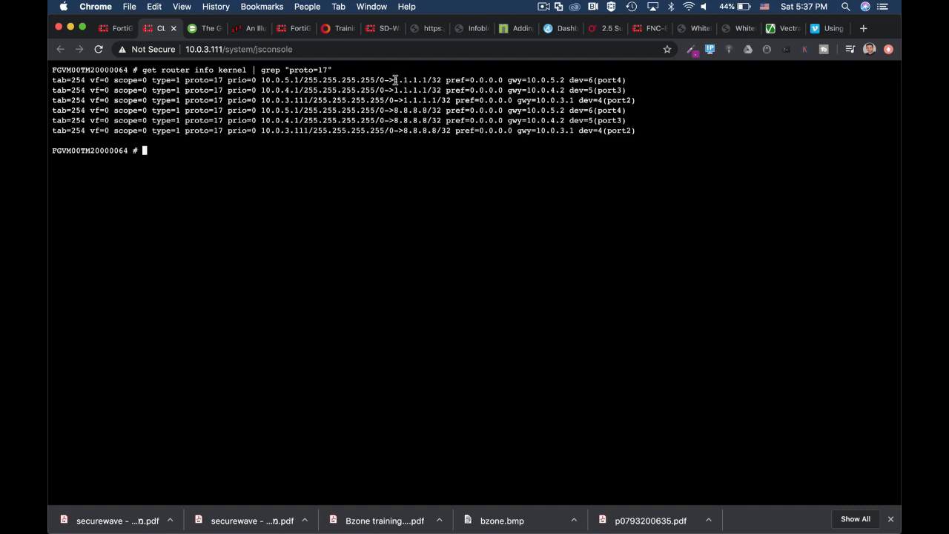
left_click_drag(394, 81, 430, 82)
left_click_drag(430, 80, 432, 80)
left_click_drag(394, 110, 426, 110)
left_click_drag(394, 80, 427, 78)
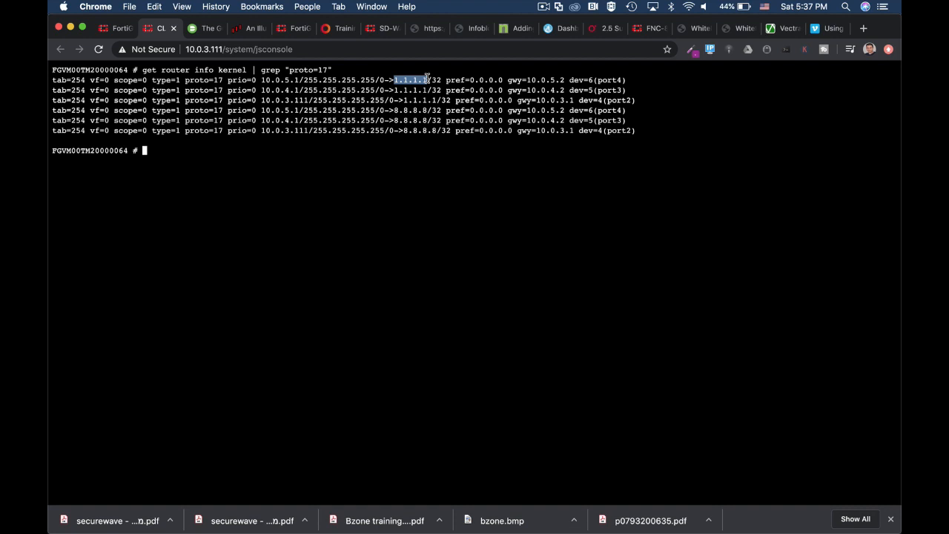
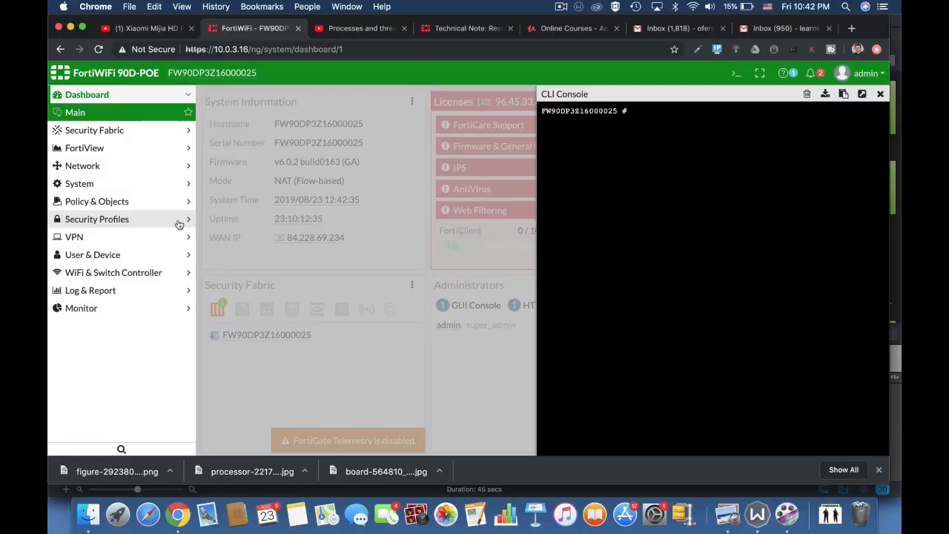
In the CLI Console, run diag sys top to show the live process list
type("diag sys top")
key("Return")
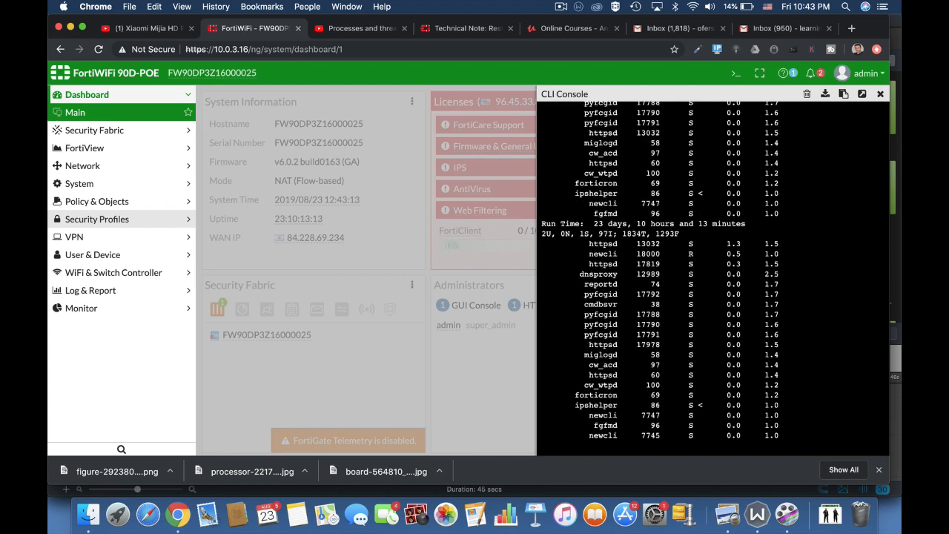
Quit the listing with q, rerun diag sys top, and return to a fresh prompt
type("q")
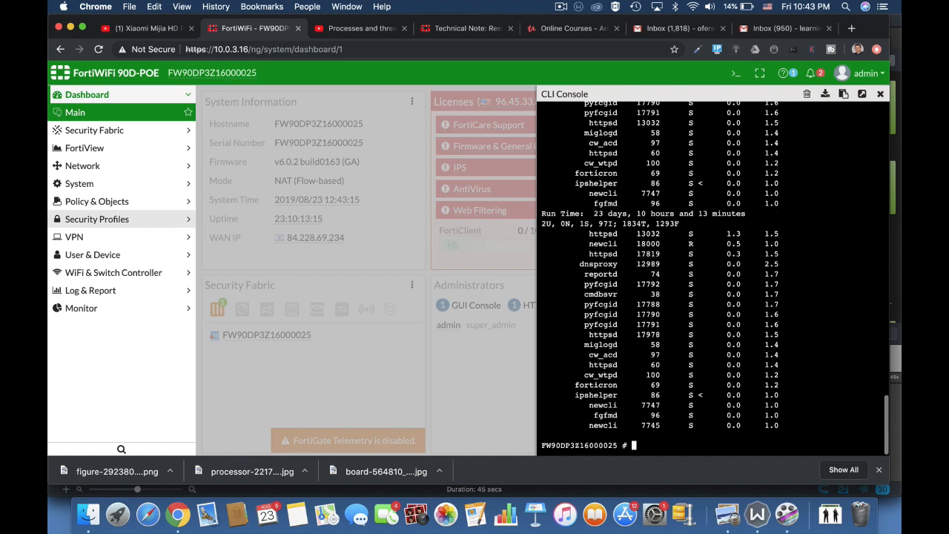
type("diag sys top")
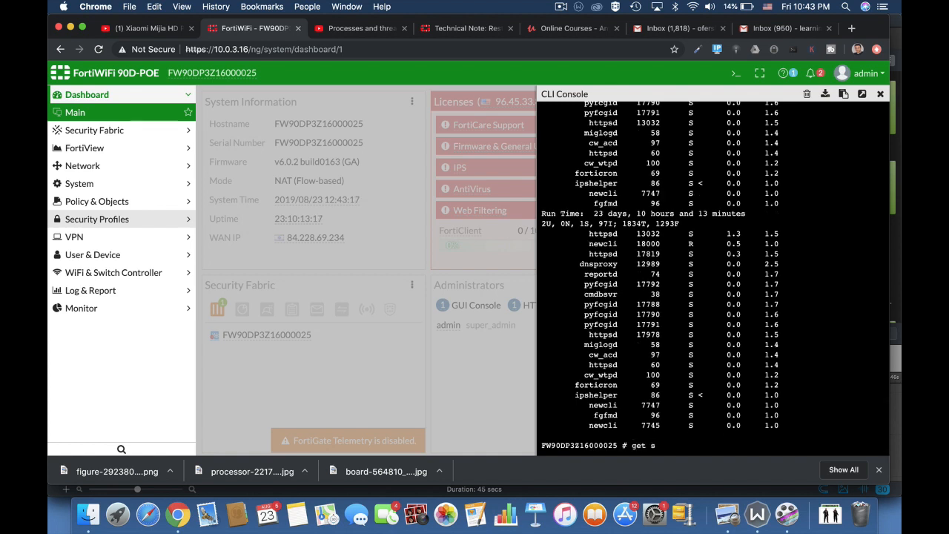
key("Return")
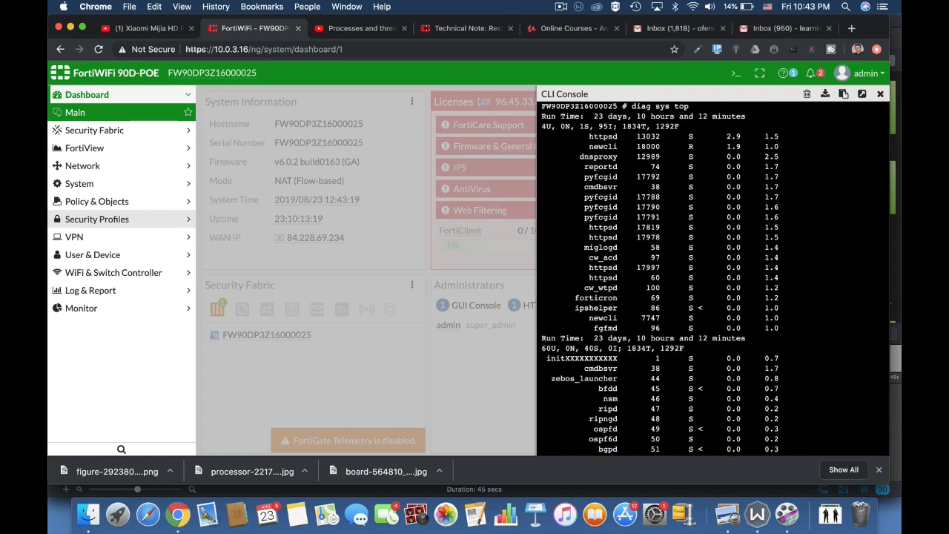
key("Return")
key("Return")
key("Return")
Run get system performance top, using Tab completion for system and performance
type("g")
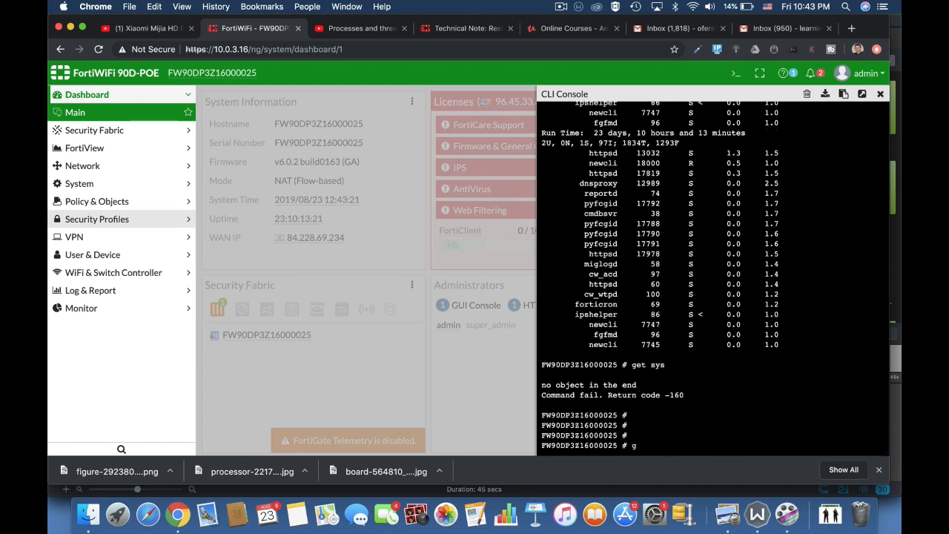
type("et sys")
key("Tab")
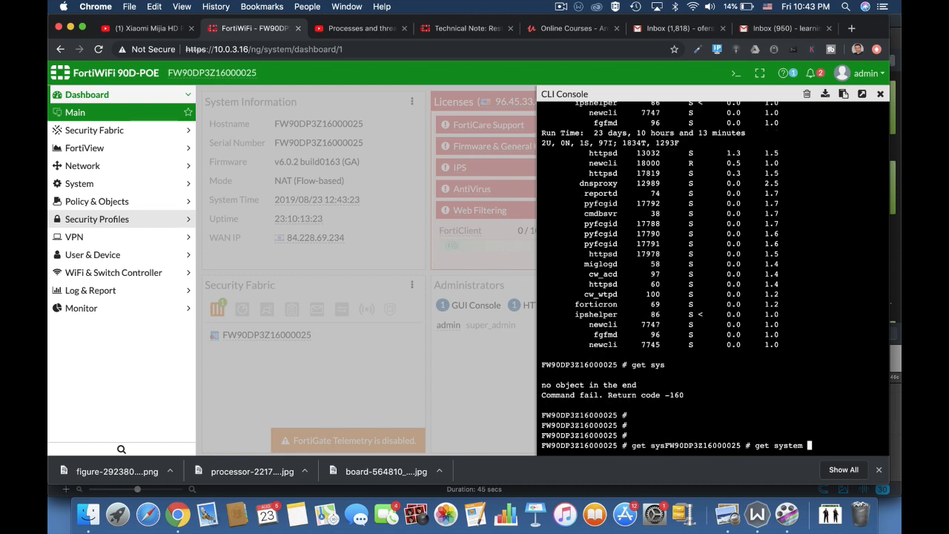
type("per")
key("Tab")
type("top")
key("Return")
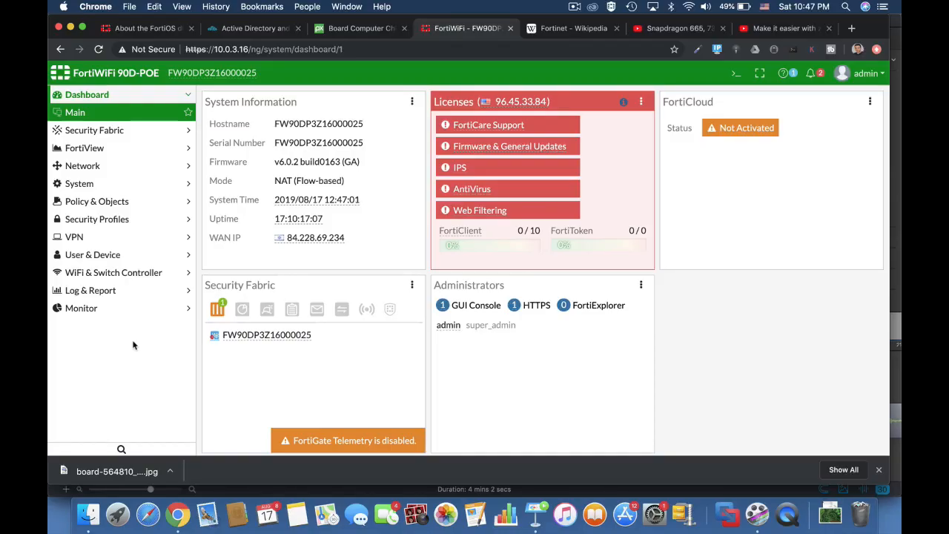
Open and close the CLI console, then view the default AntiVirus profile under Security Profiles
left_click(737, 74)
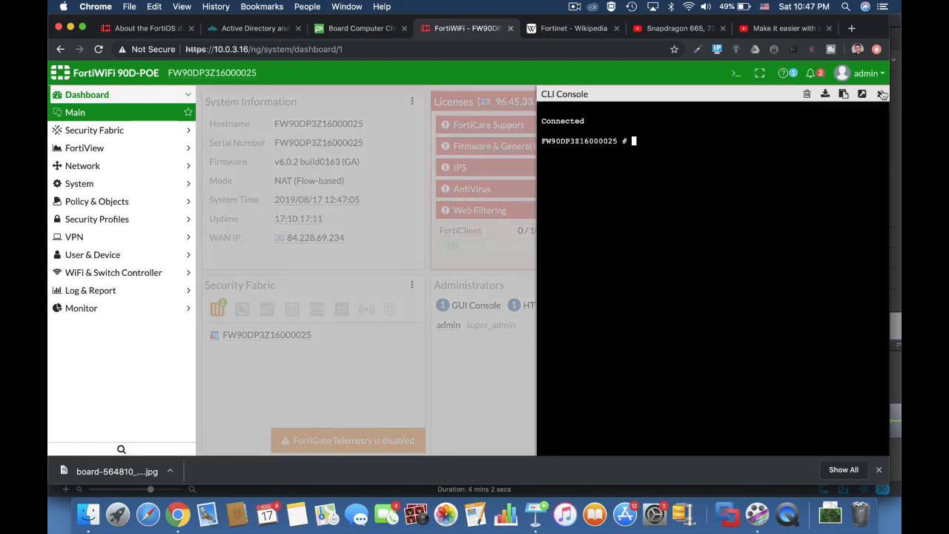
left_click(881, 94)
left_click(115, 219)
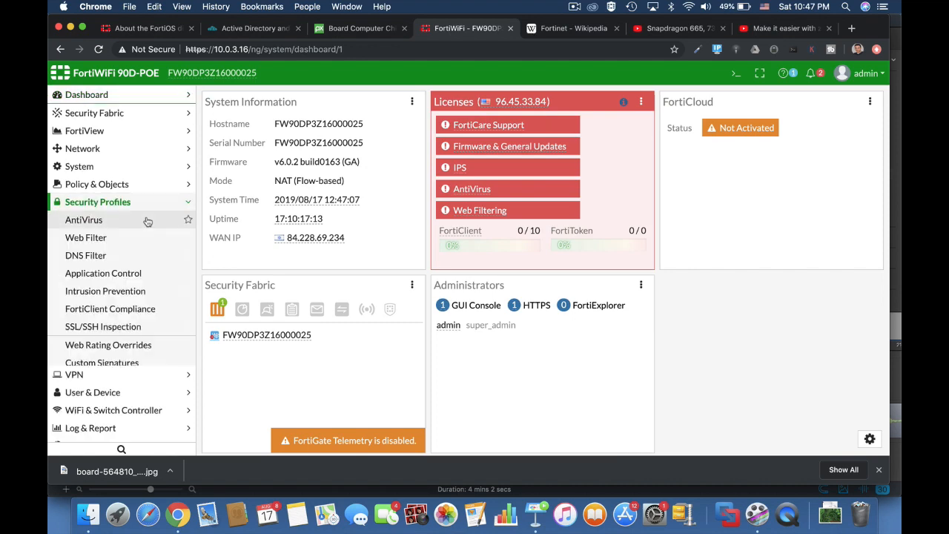
left_click(112, 221)
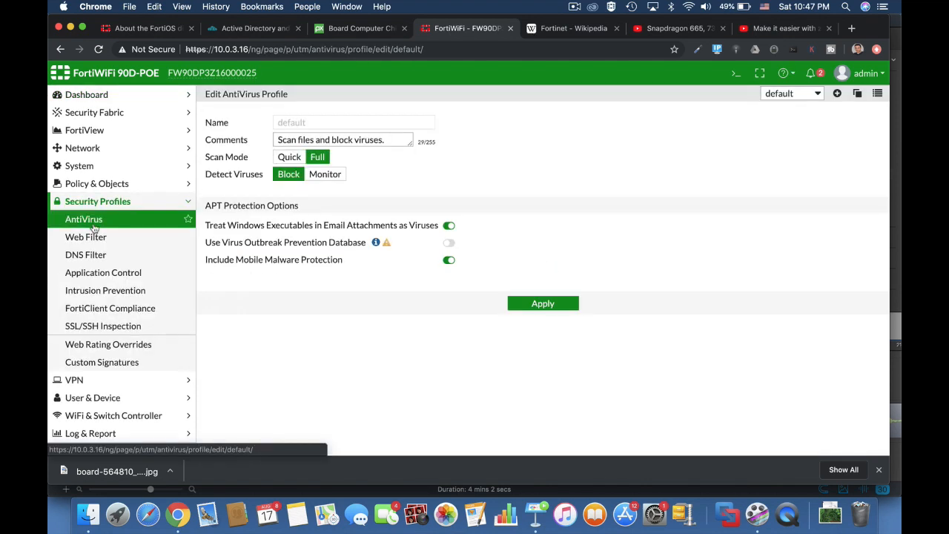
Review the default Application Control, DNS Filter and Intrusion Prevention sensor pages
left_click(95, 273)
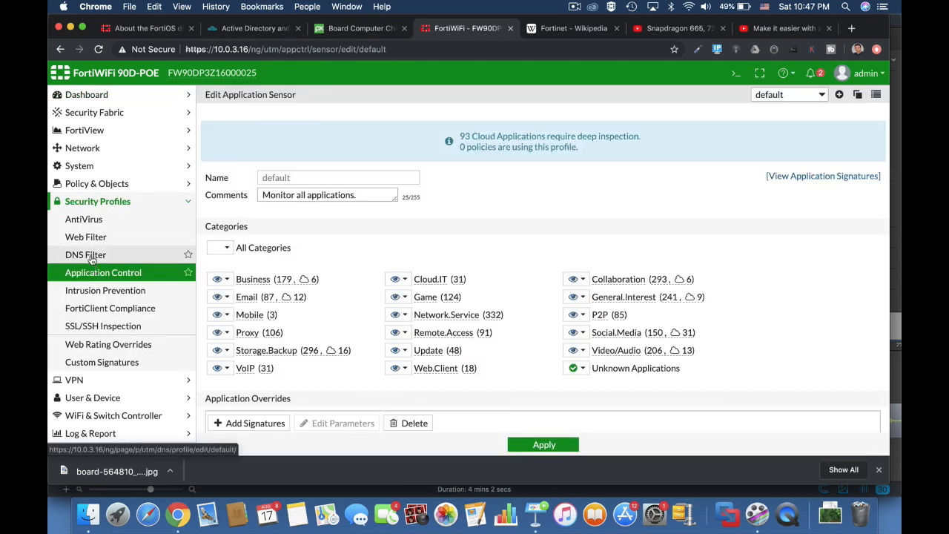
left_click(92, 257)
left_click(90, 291)
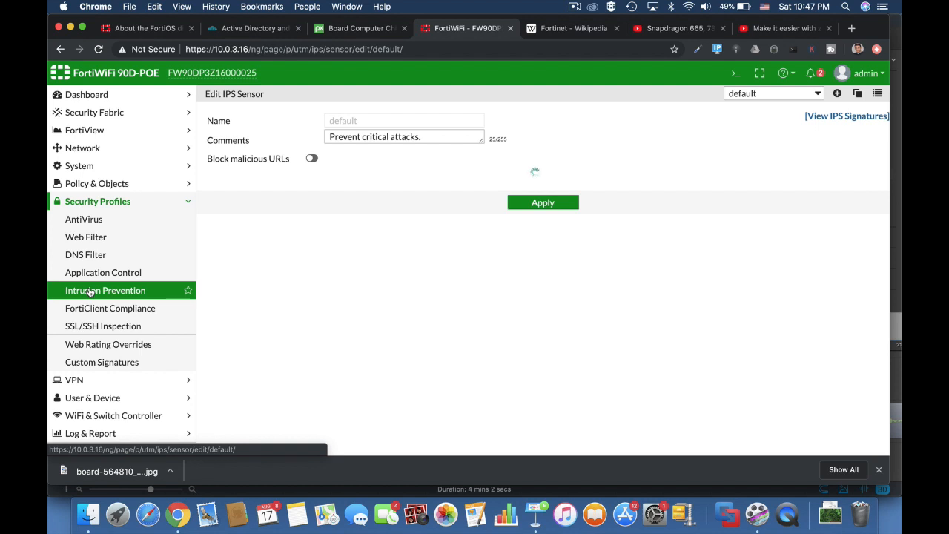
scroll(510, 379, "down", 10)
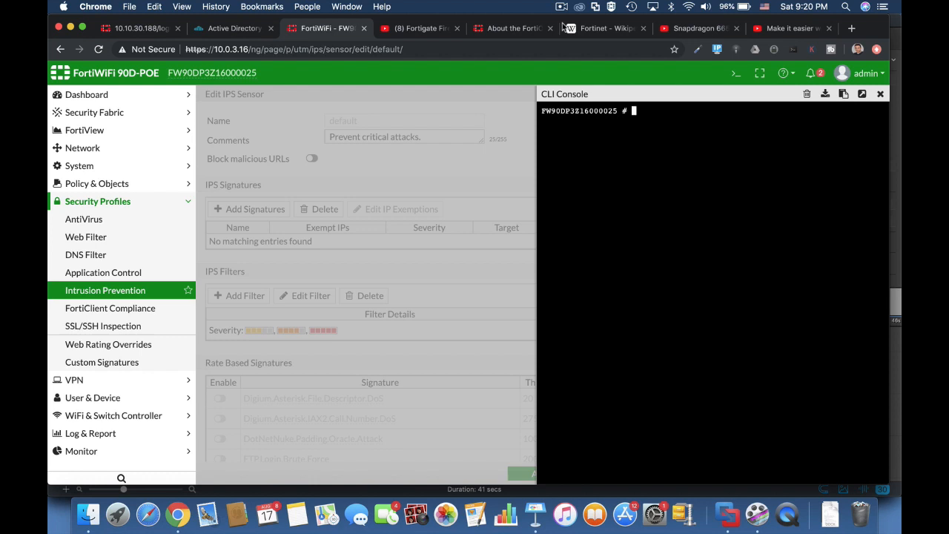
Run diag sys top, then rerun it as diag sys top 5 20 and quit with q
type("diag sys top")
key("Return")
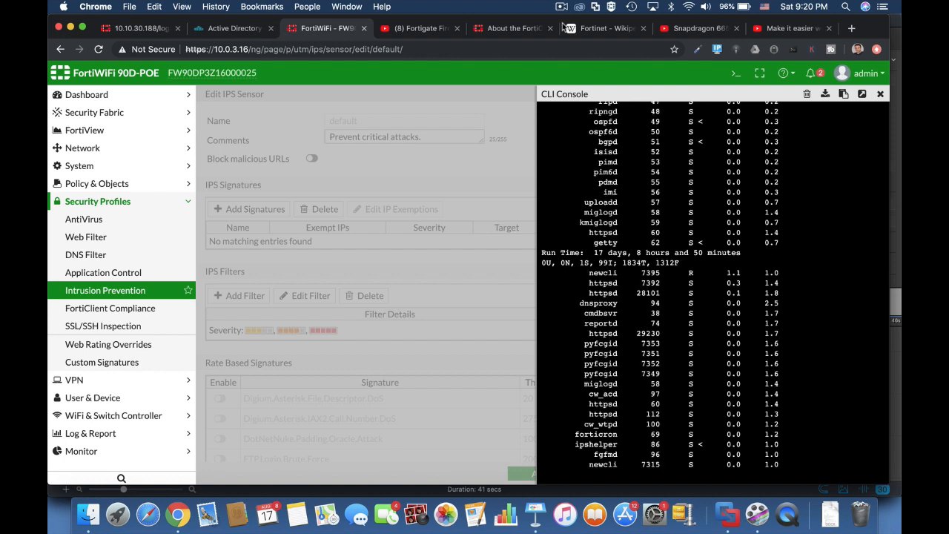
type("q")
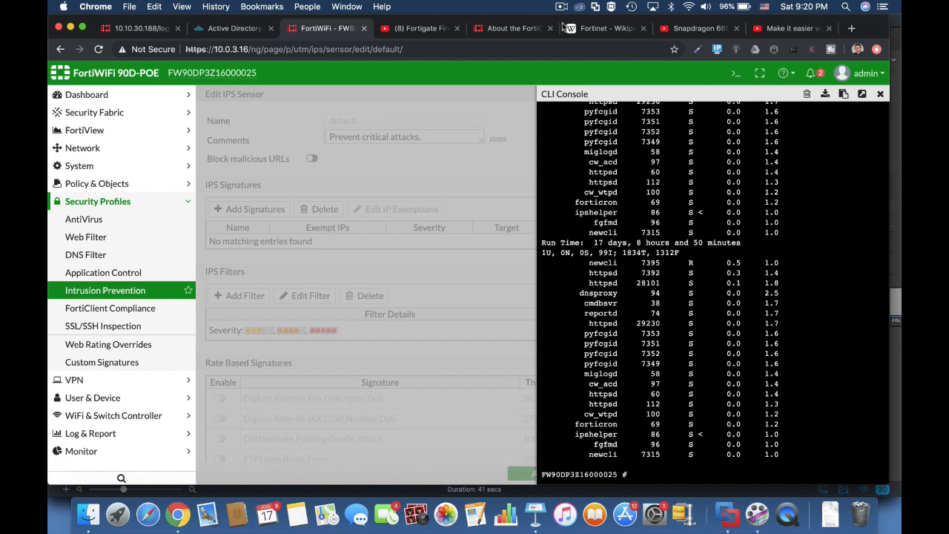
type("diag sys top 5")
type("20")
key("Return")
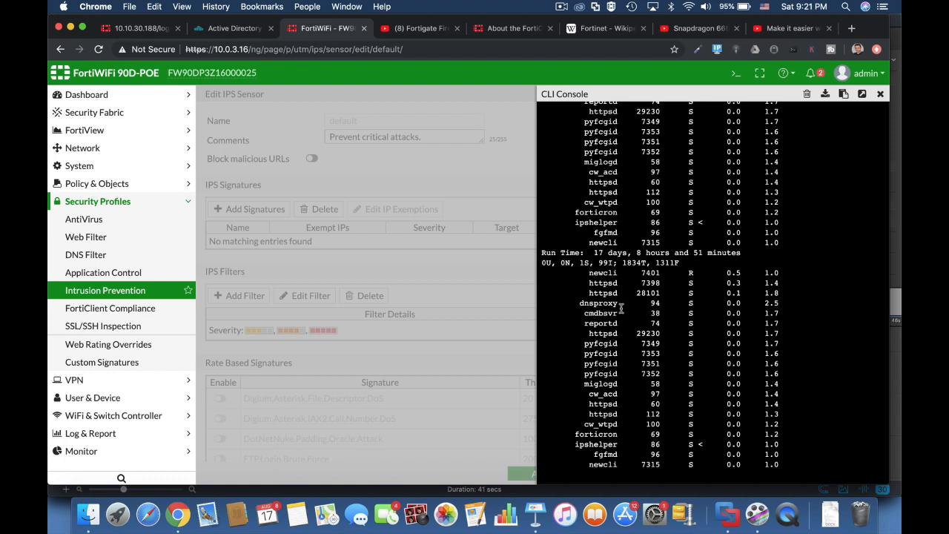
key("q")
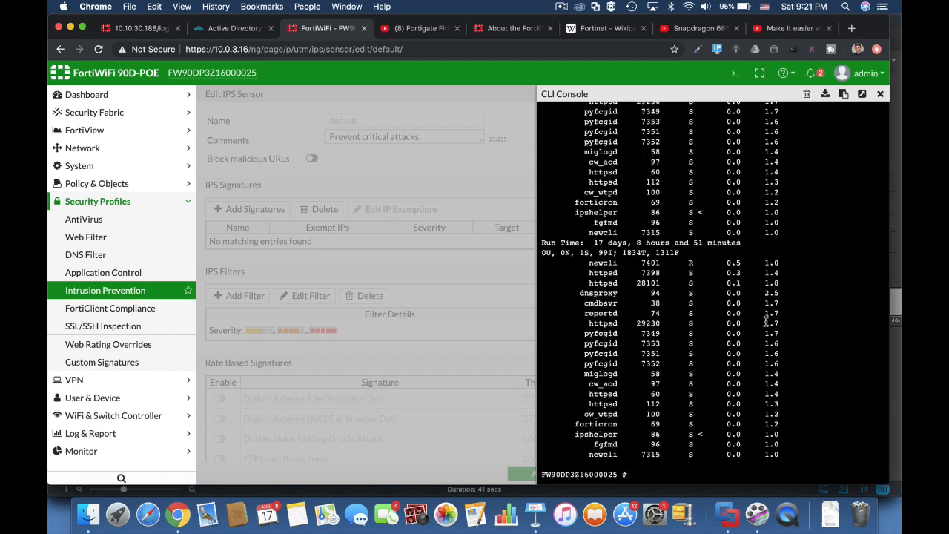
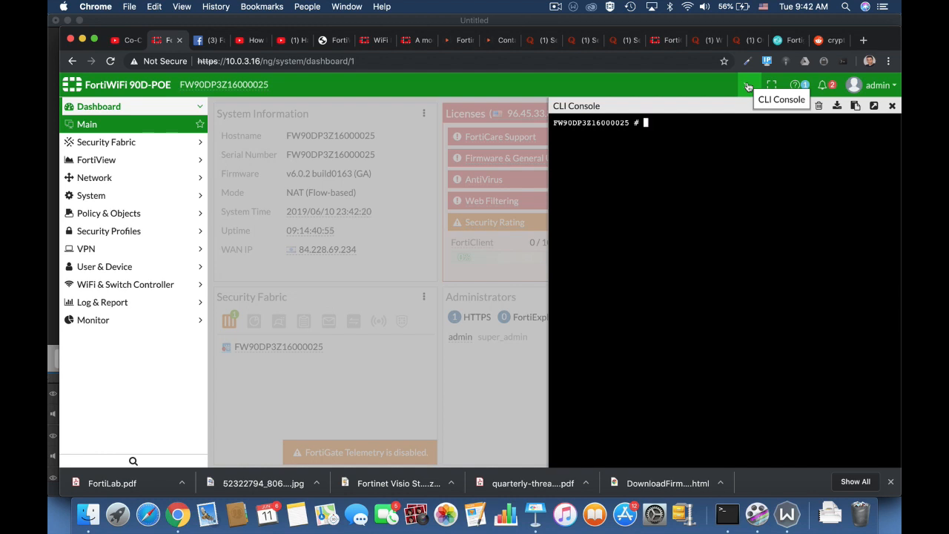
In the CLI, enter radio-1 of the 11n-only wireless-controller wtp-profile
type("config wireless-controller ")
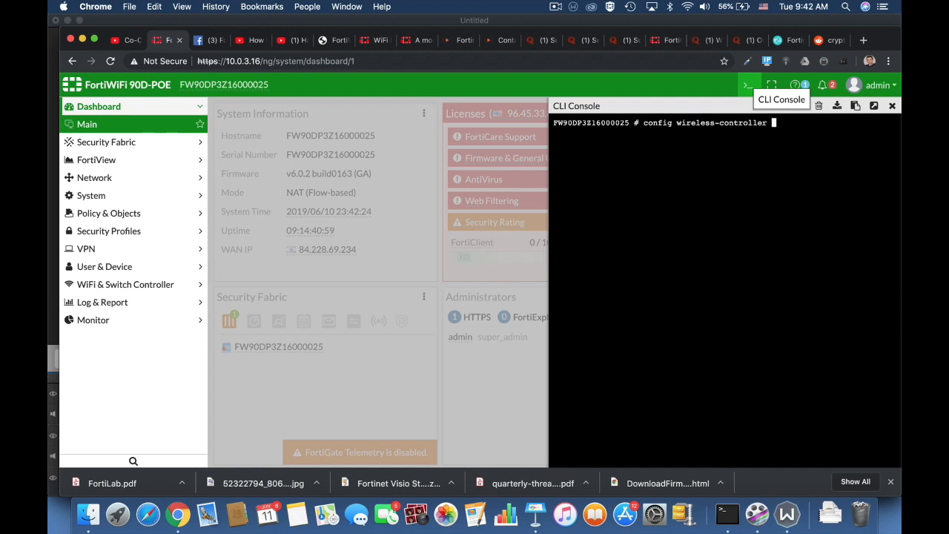
type("wtp")
key("Tab")
key("Tab")
key("Return")
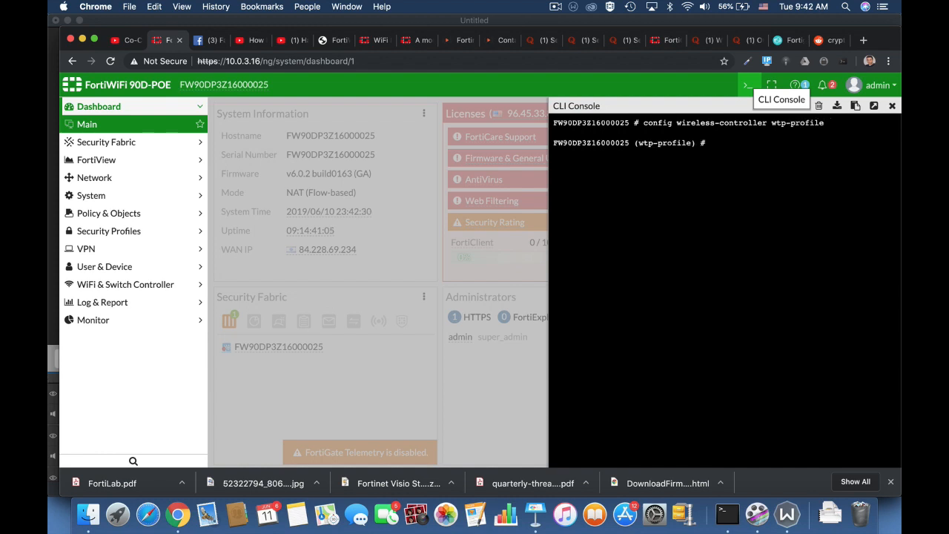
type("edit 11n-only")
key("Return")
type("config ")
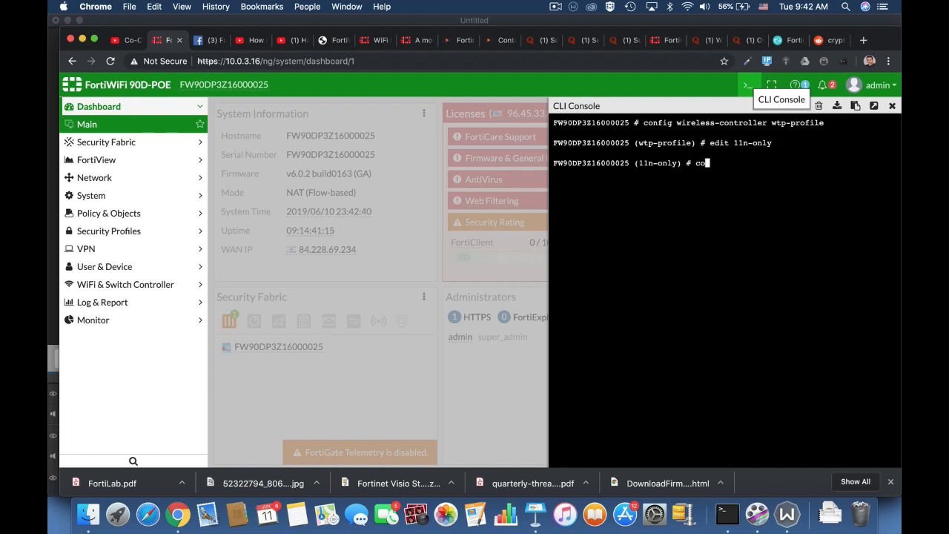
type("radio-1")
key("Return")
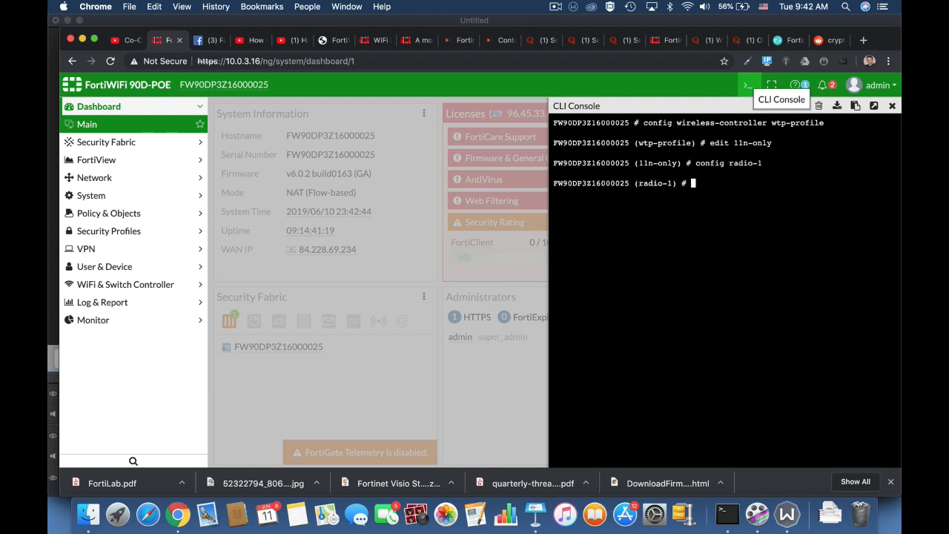
Set ap-handoff to enable on radio-1, then end the radio section
type("set ap")
key("Tab")
type("en")
key("Tab")
key("Return")
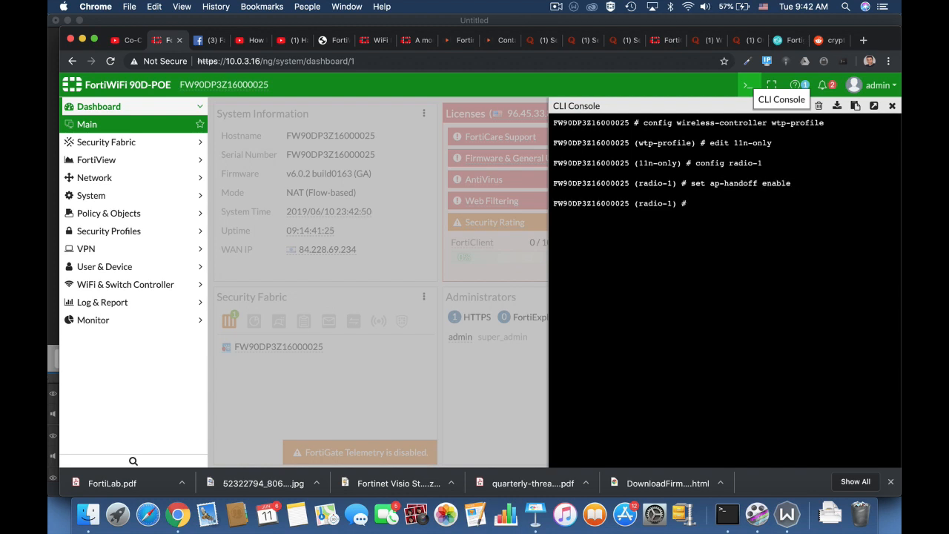
type("end")
key("Return")
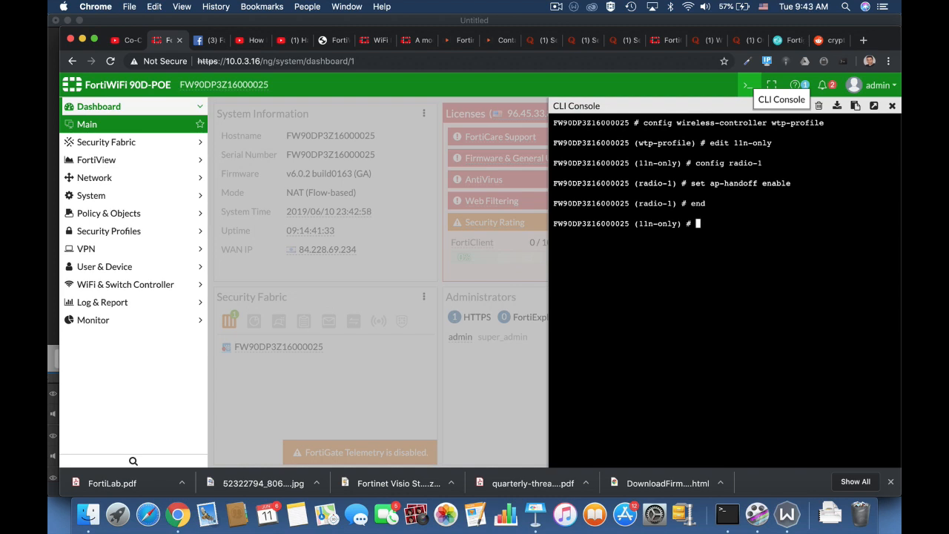
Set handoff-sta-thresh to 15 on the 11n-only profile
type("set ")
type("handoff-rssi")
key("BackSpace")
key("BackSpace")
key("BackSpace")
key("BackSpace")
key("BackSpace")
key("BackSpace")
key("BackSpace")
key("BackSpace")
key("BackSpace")
key("BackSpace")
key("BackSpace")
key("BackSpace")
type("handoff-rssi")
key("Tab")
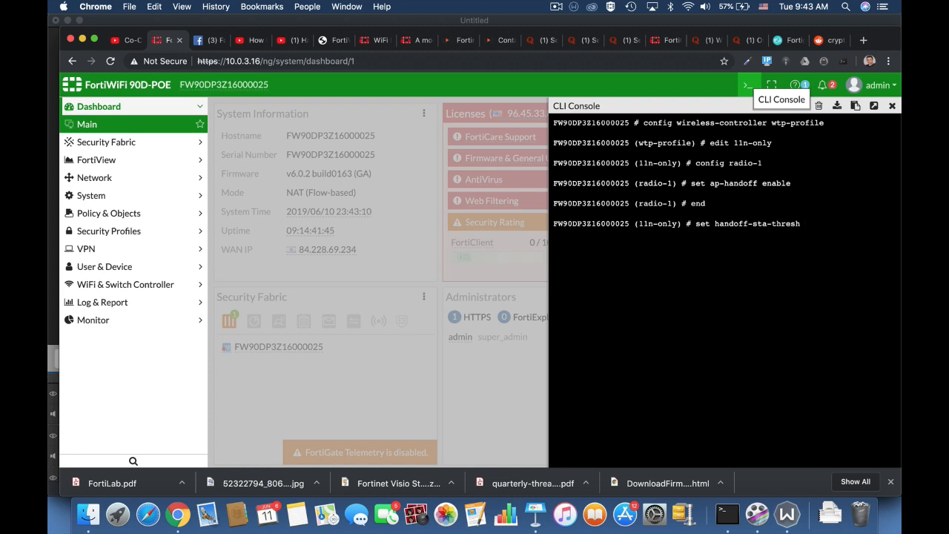
type("15")
key("Return")
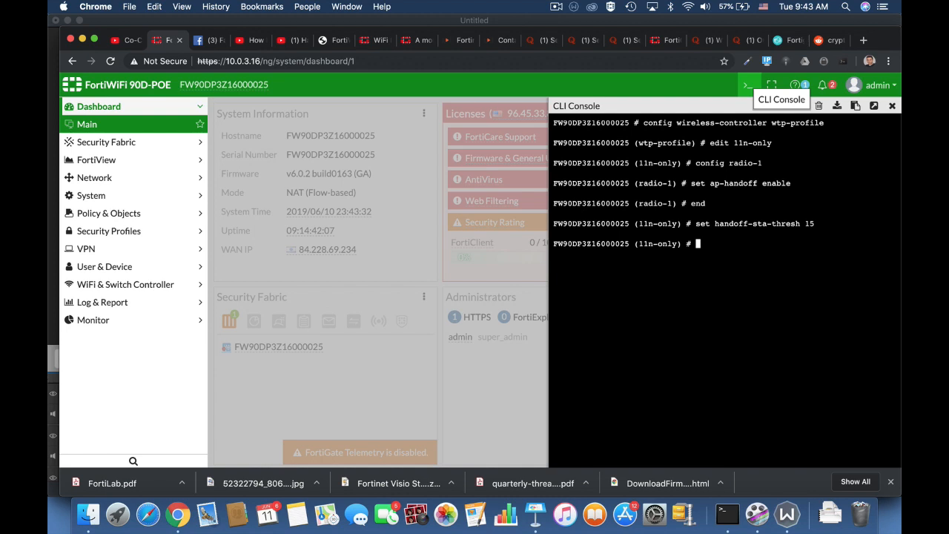
Set handoff-rssi to 30 on the 11n-only profile
type("set handoff-rssi")
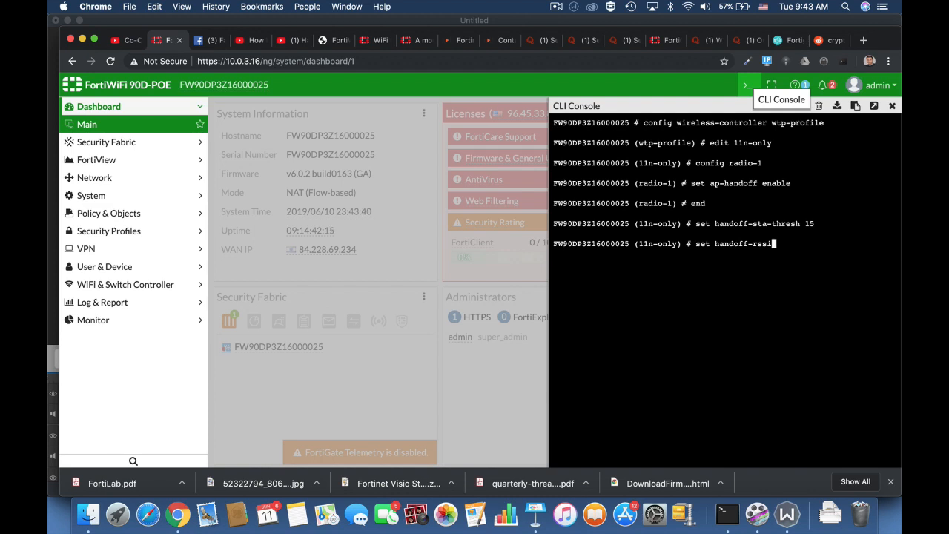
type("30")
key("BackSpace")
type("30")
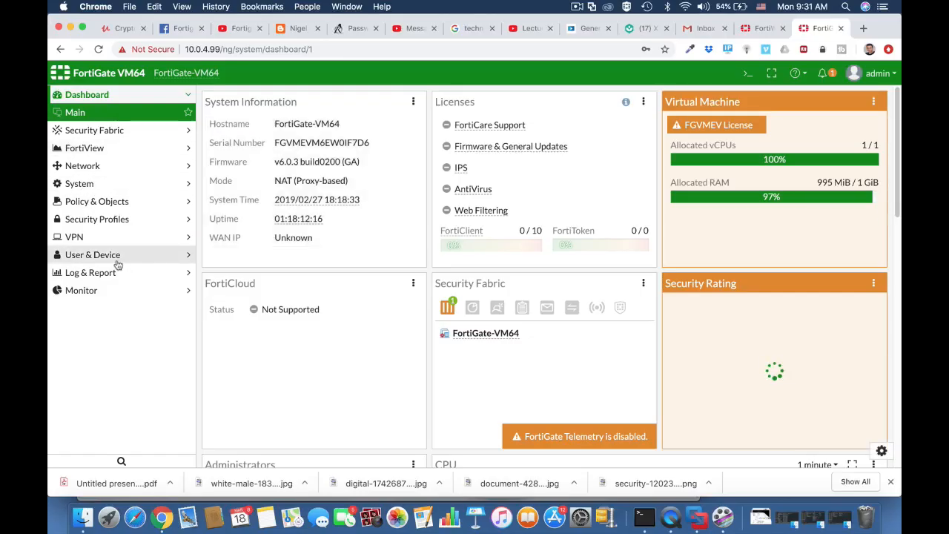
Start a new custom device group named 'technicians BYOD'
left_click(111, 256)
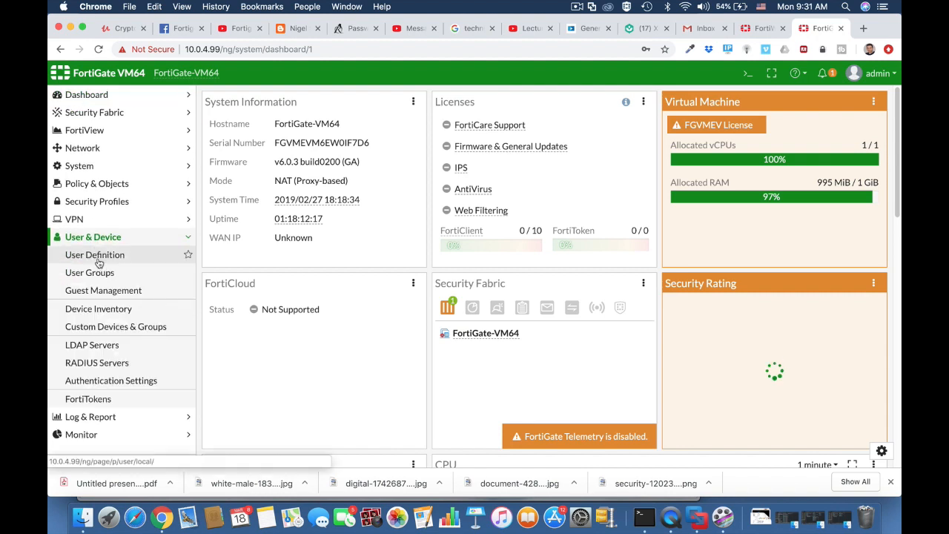
left_click(99, 333)
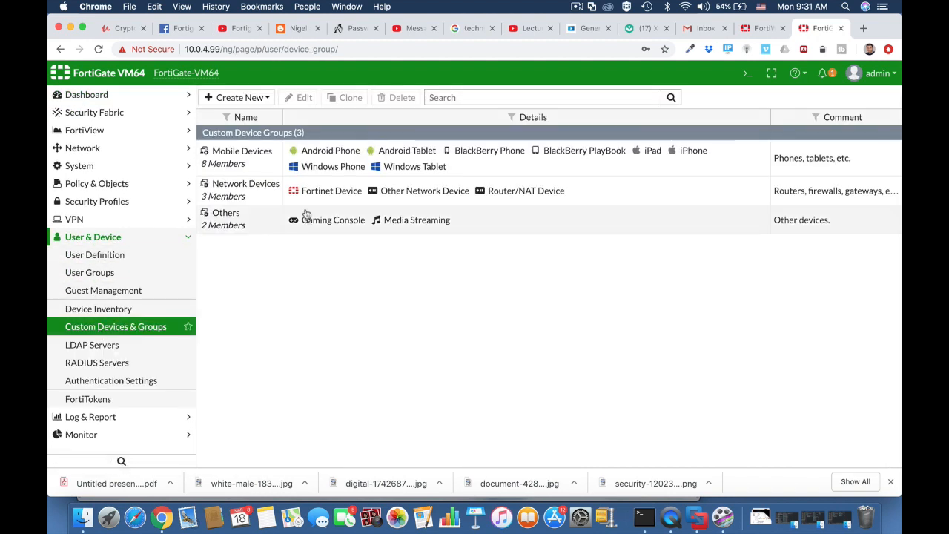
left_click(259, 105)
left_click(246, 126)
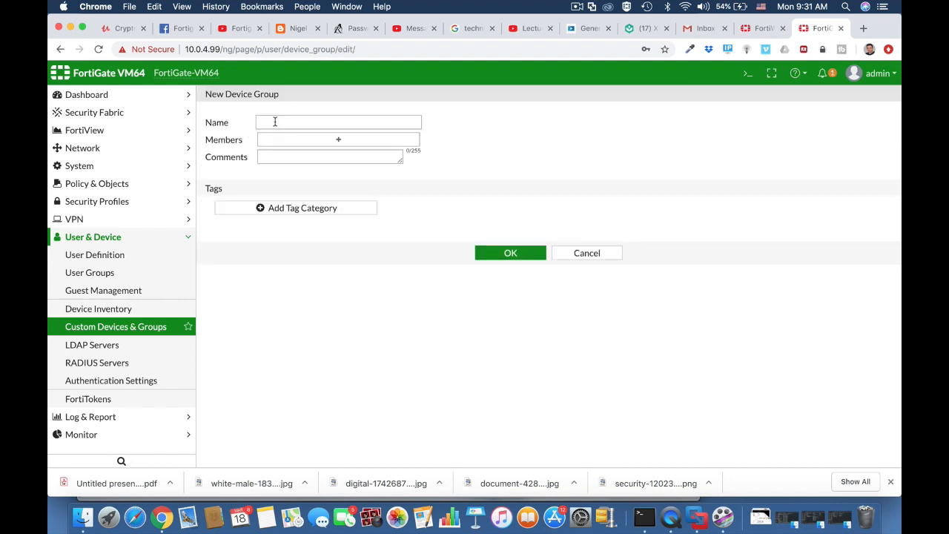
left_click(272, 123)
type("tech")
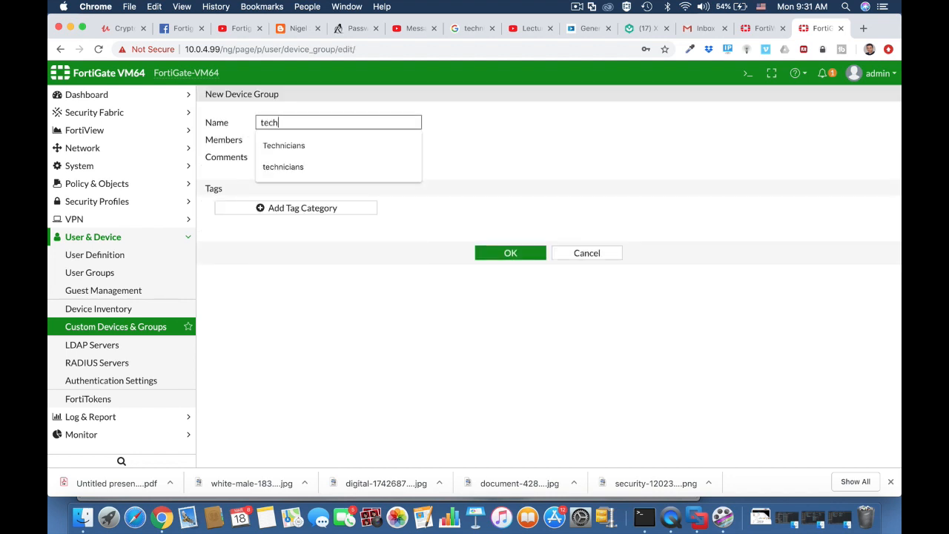
type("nicians")
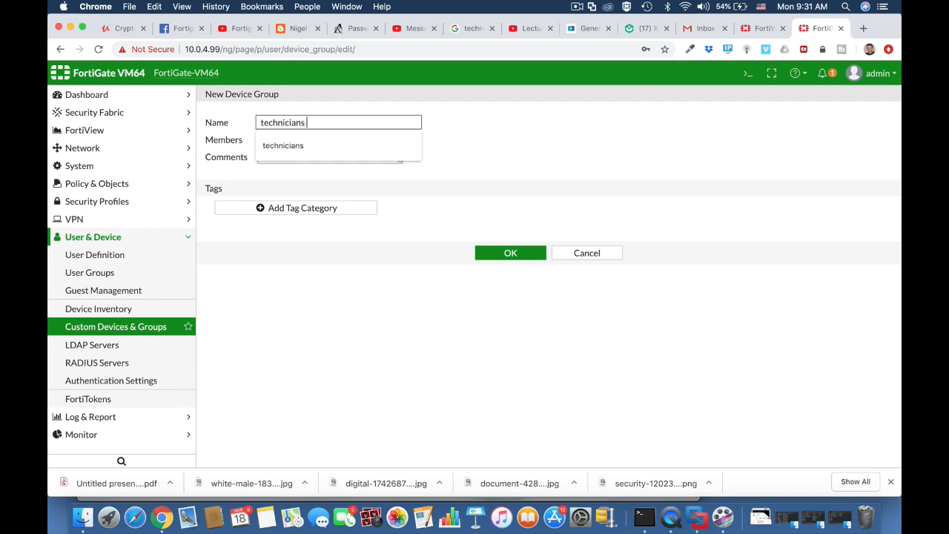
type(" BYOD")
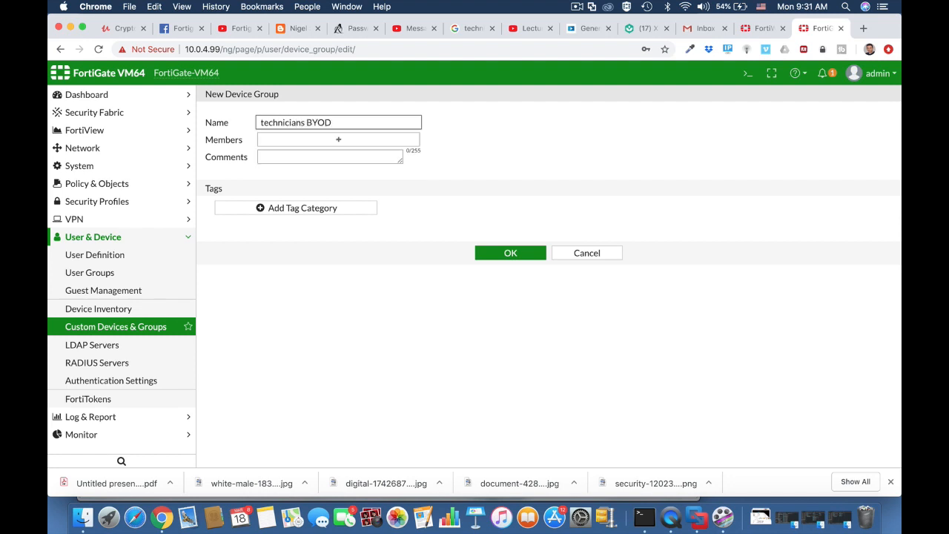
Add Android Phone, Android Tablet and iOS Device as members, then save the group
left_click(290, 139)
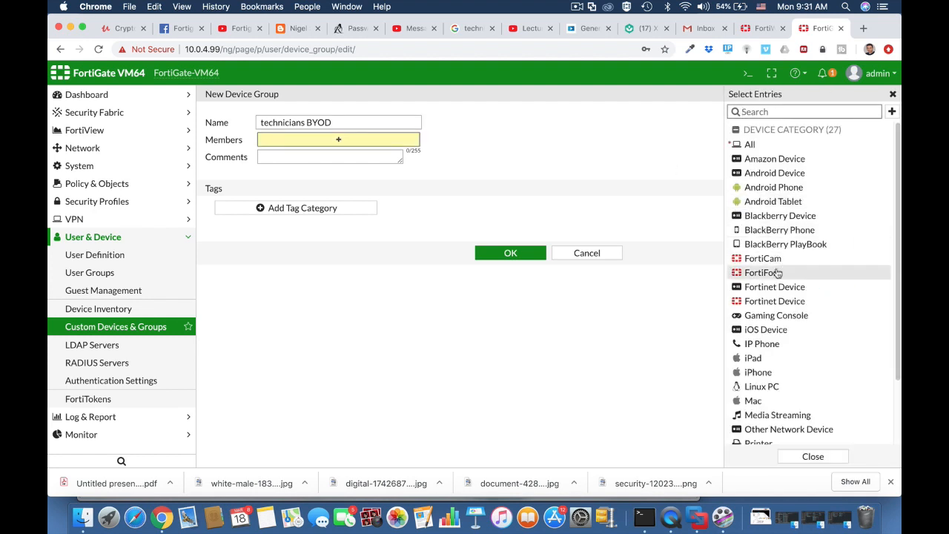
left_click(764, 329)
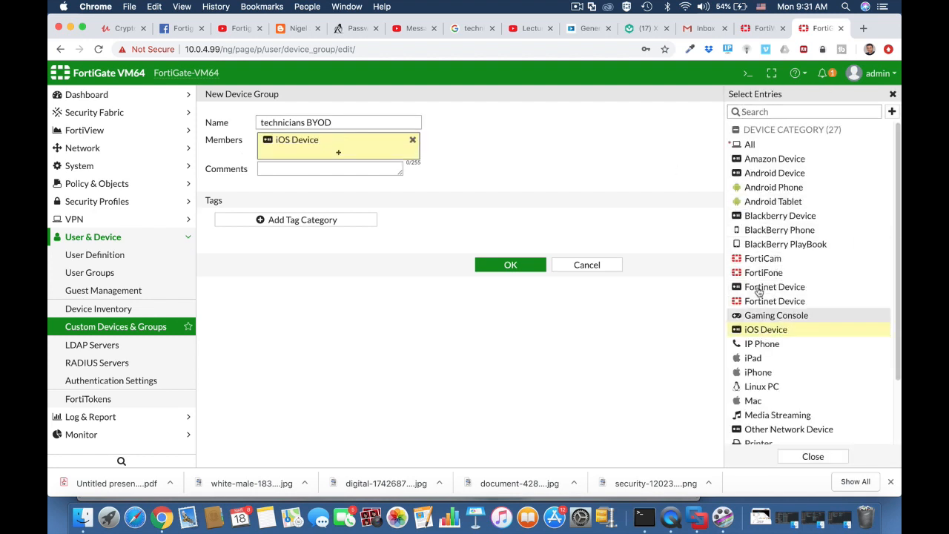
left_click(755, 175)
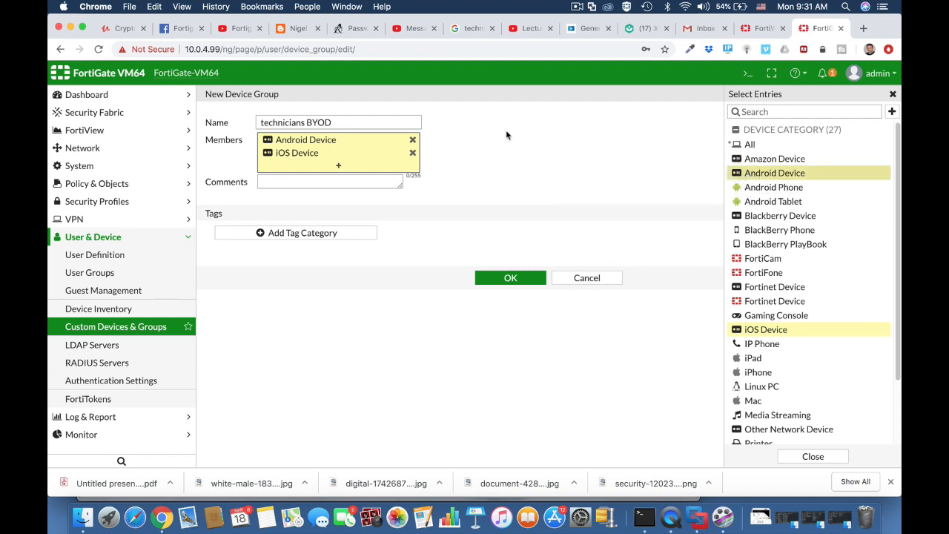
left_click(413, 141)
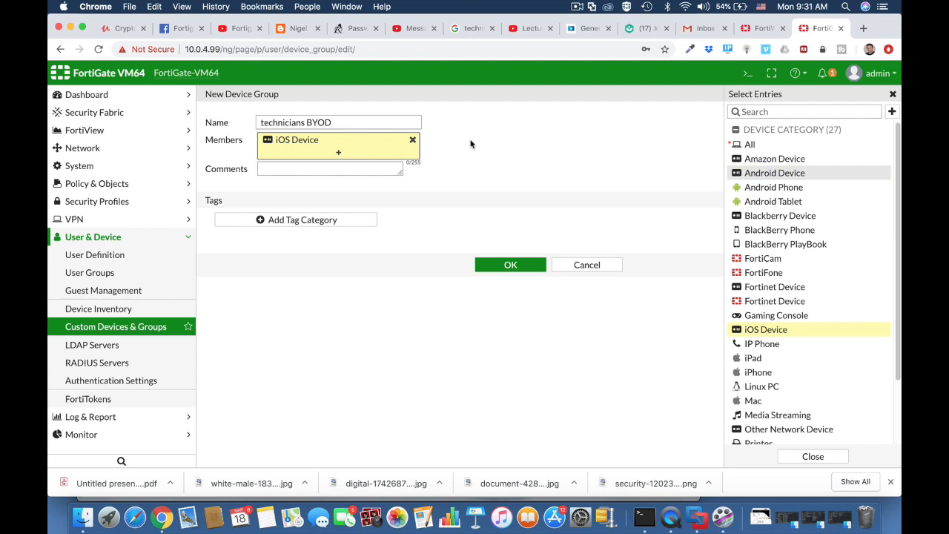
left_click(780, 188)
left_click(773, 201)
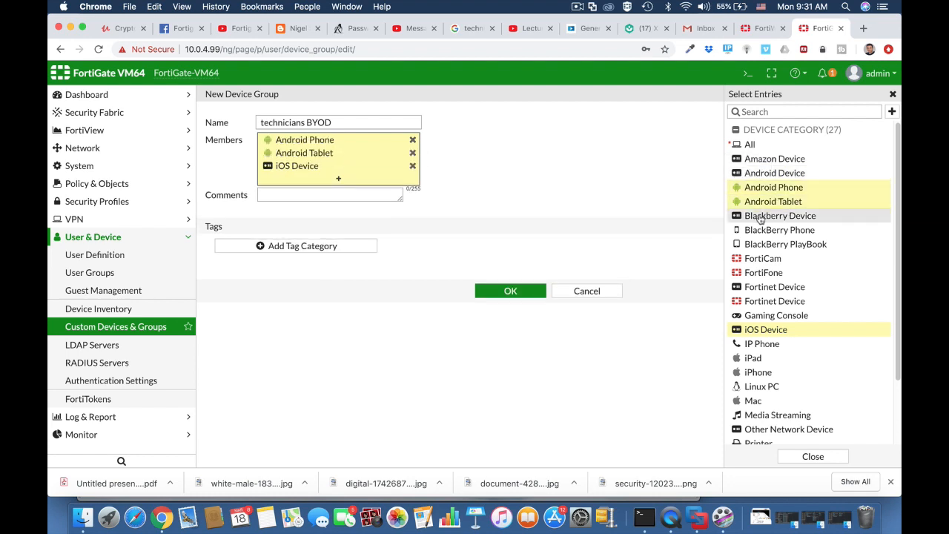
left_click(318, 196)
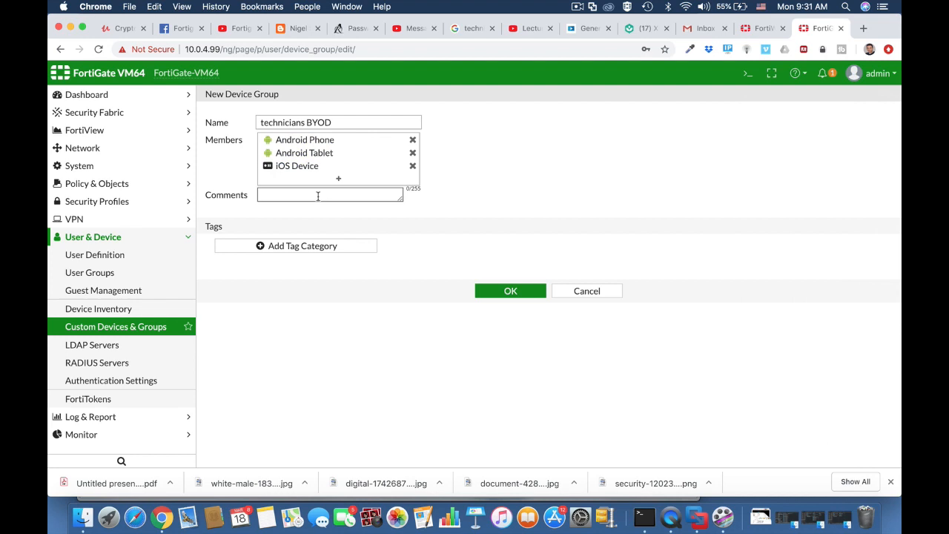
left_click(510, 293)
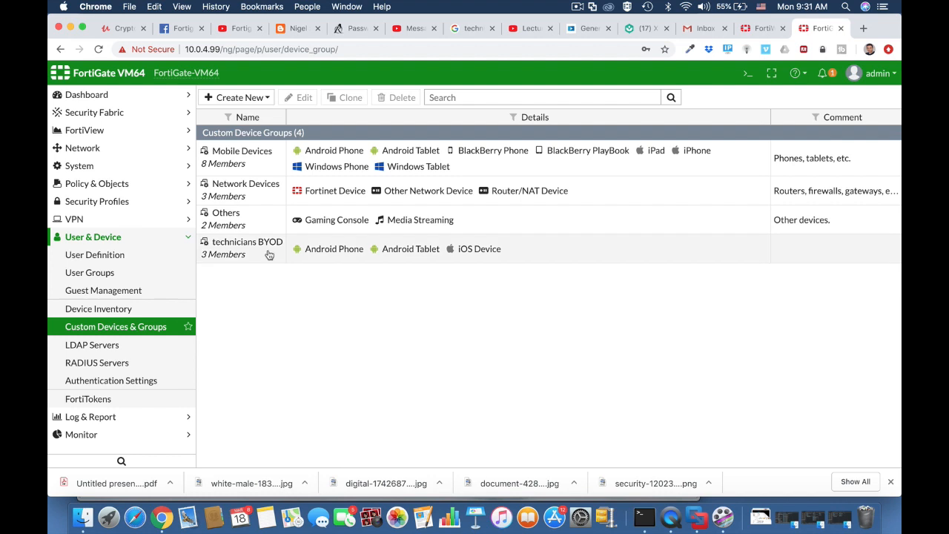
Create the Firewall user group 'technicians' with members tech1 and tech2
left_click(117, 257)
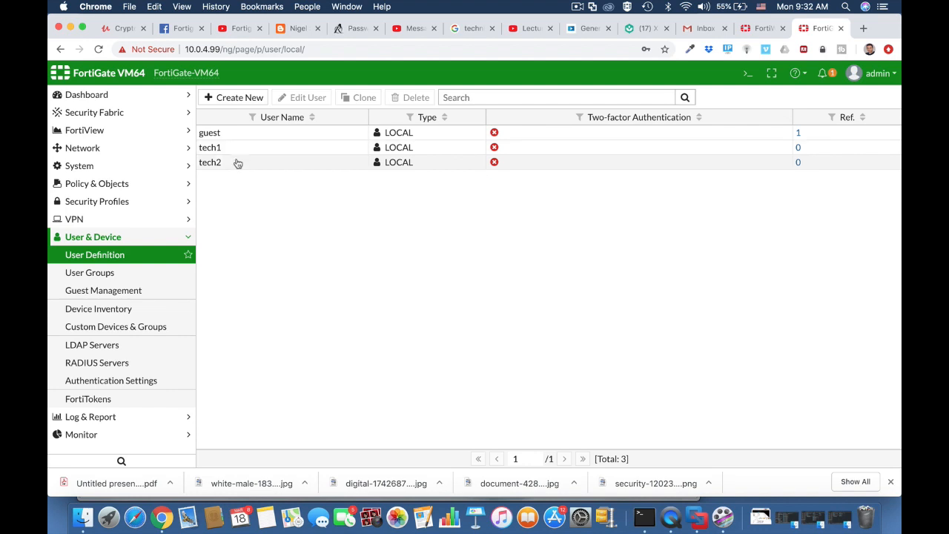
left_click(129, 273)
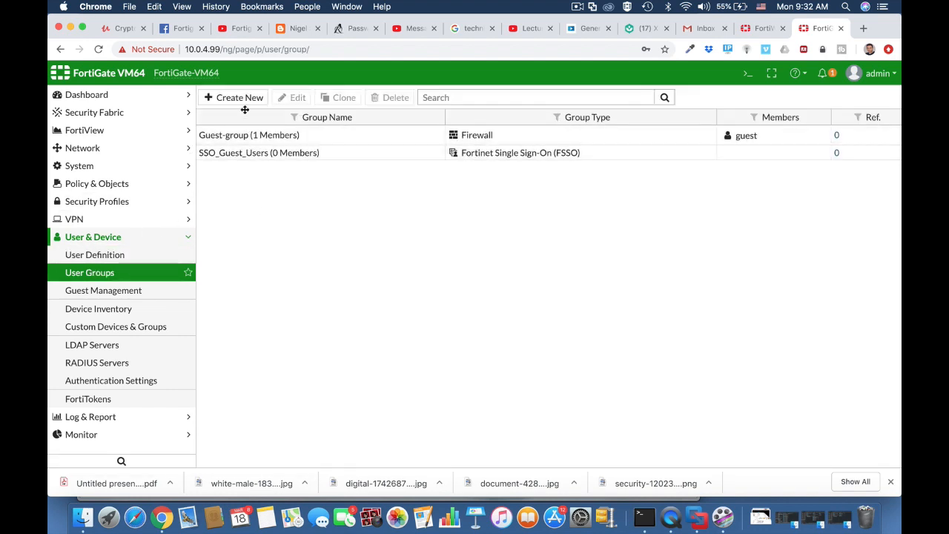
left_click(239, 101)
left_click(275, 123)
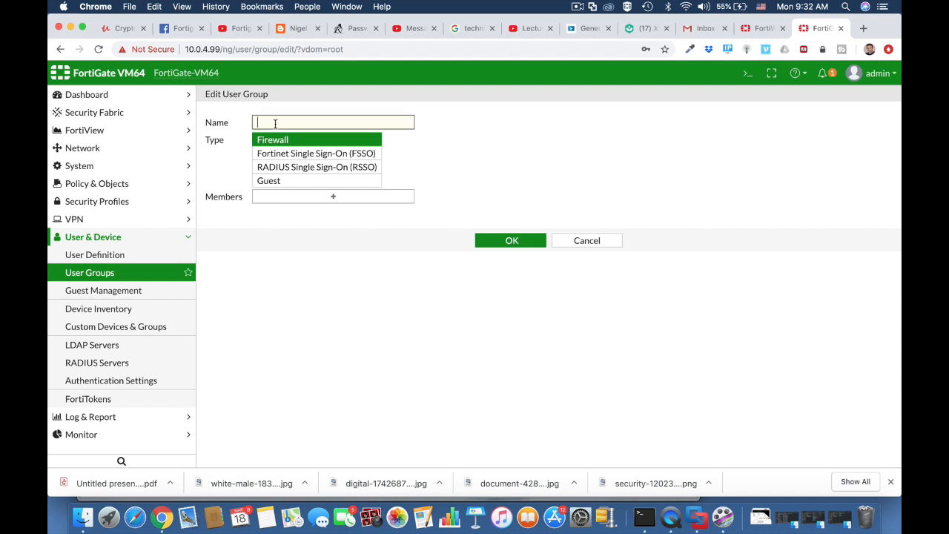
type("technicians")
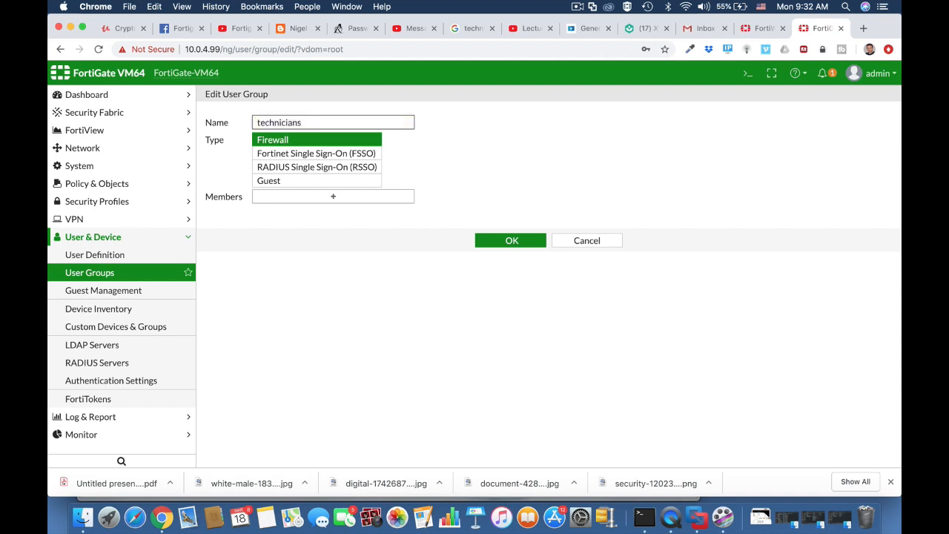
left_click(297, 140)
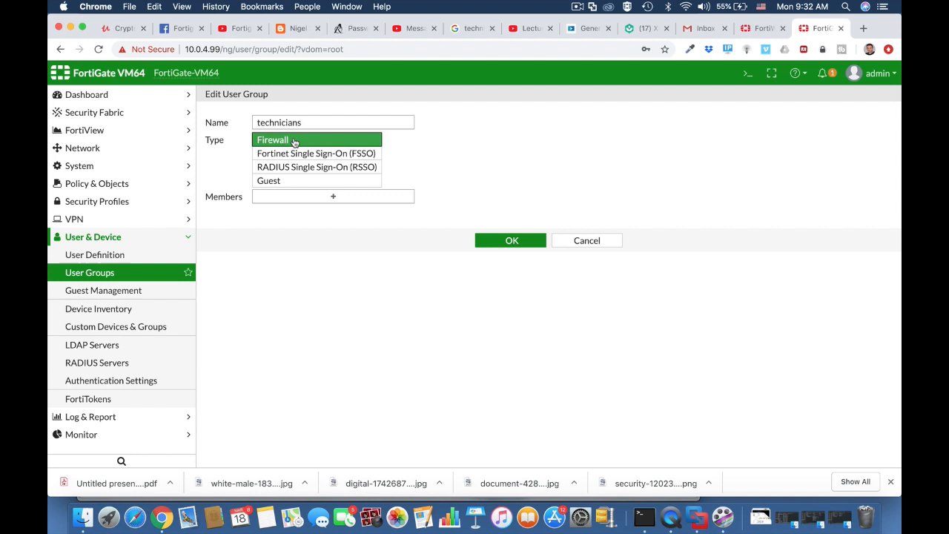
left_click(397, 198)
left_click(754, 172)
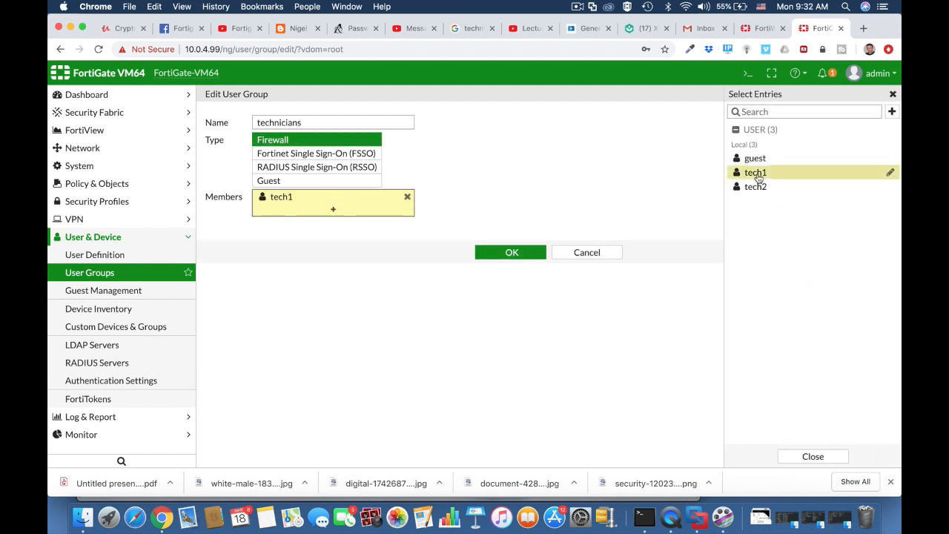
left_click(750, 186)
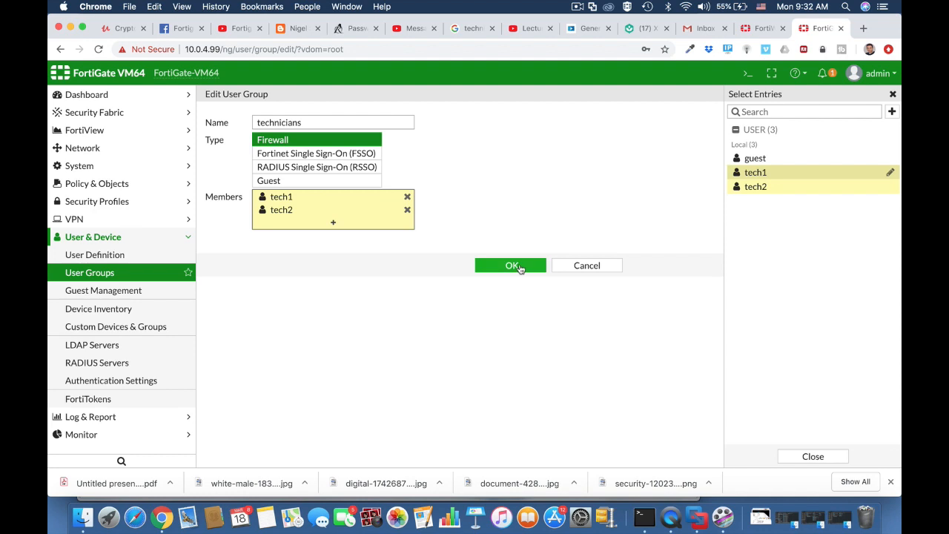
left_click(519, 265)
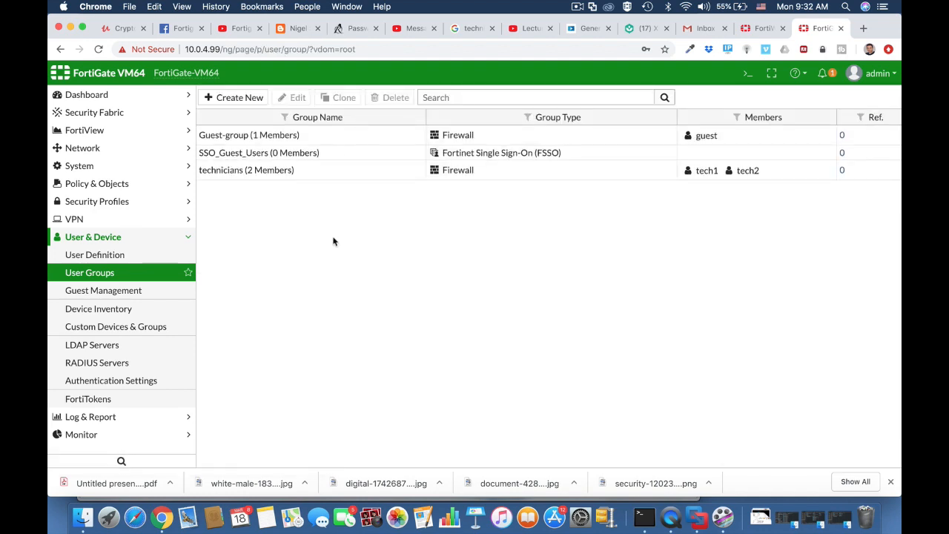
Enable Device Detection and Active Scanning on the Vlan 10 (Technicians Wi-fi) interface
left_click(125, 149)
left_click(119, 171)
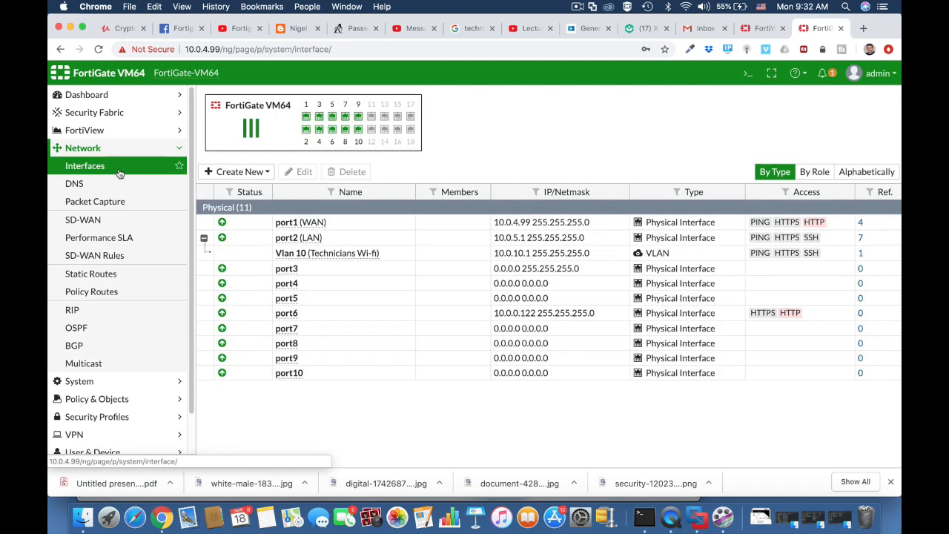
left_click(315, 255)
left_click(306, 172)
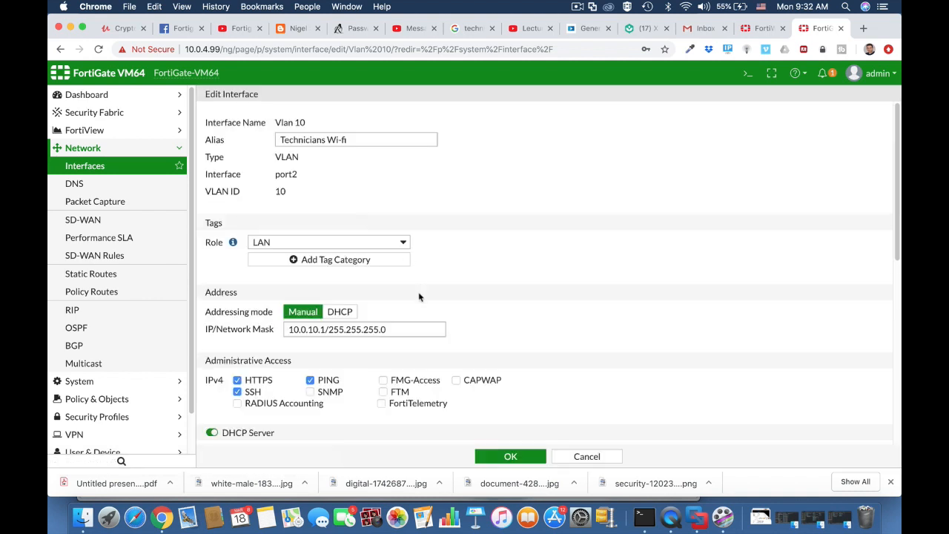
scroll(418, 294, "down", 5)
scroll(419, 295, "down", 3)
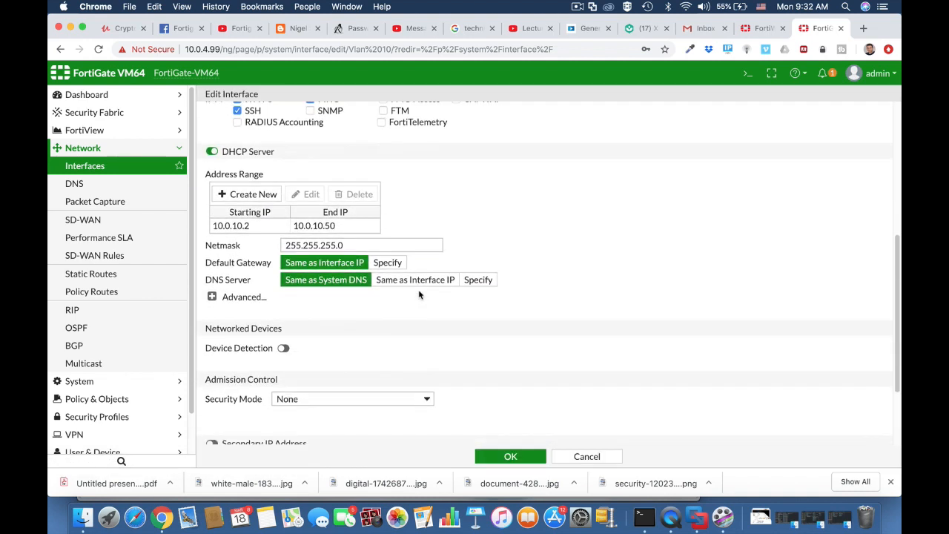
left_click(284, 348)
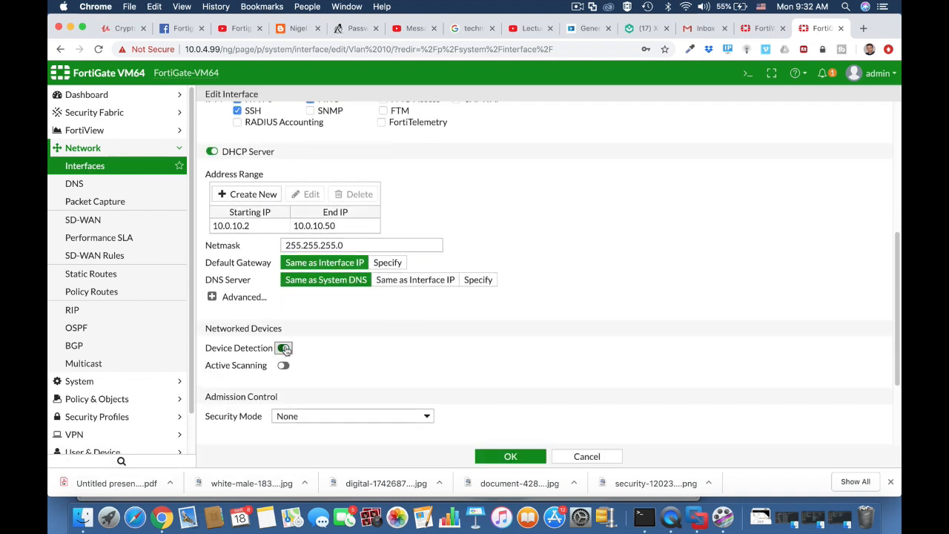
left_click(283, 365)
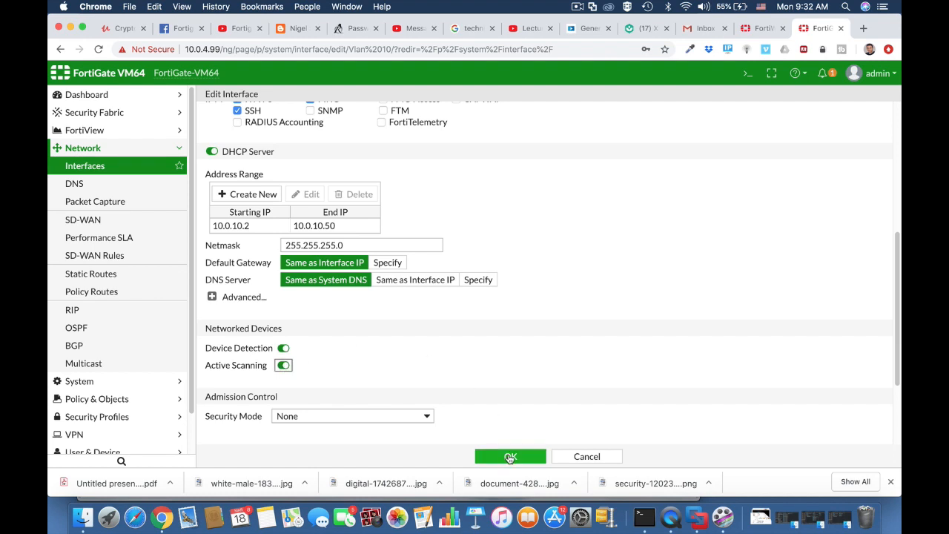
left_click(510, 457)
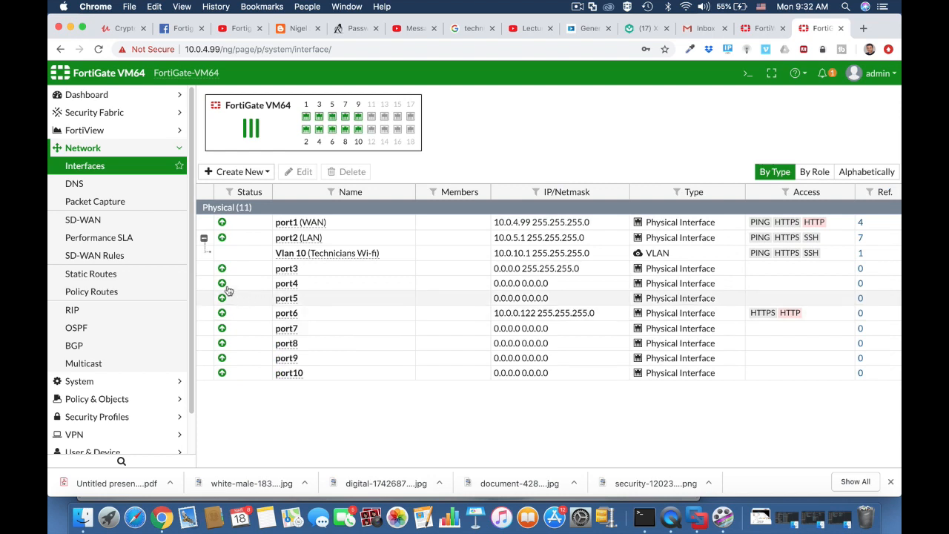
left_click(111, 398)
left_click(109, 202)
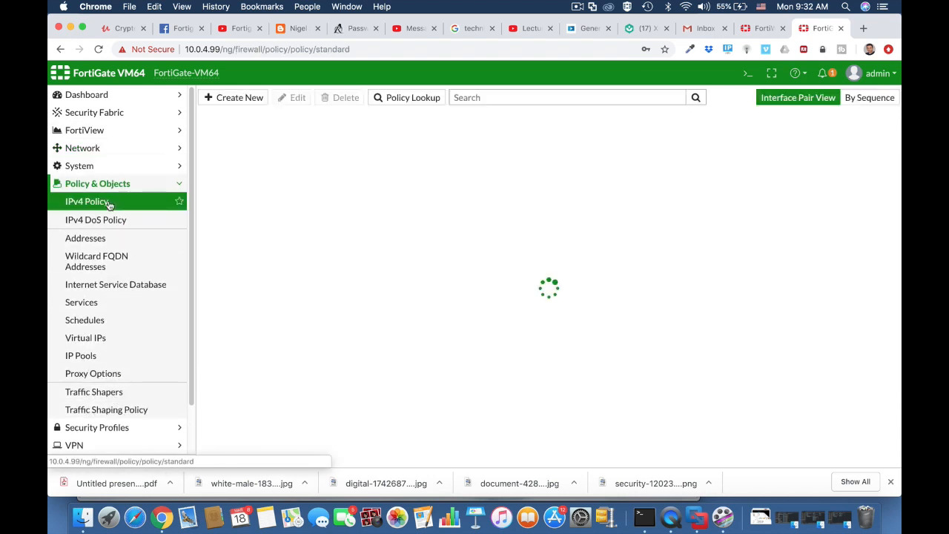
Start the 'Technicians WIFI access' IPv4 policy from Technicians Wi-fi (Vlan 10) to WAN (port1)
left_click(101, 238)
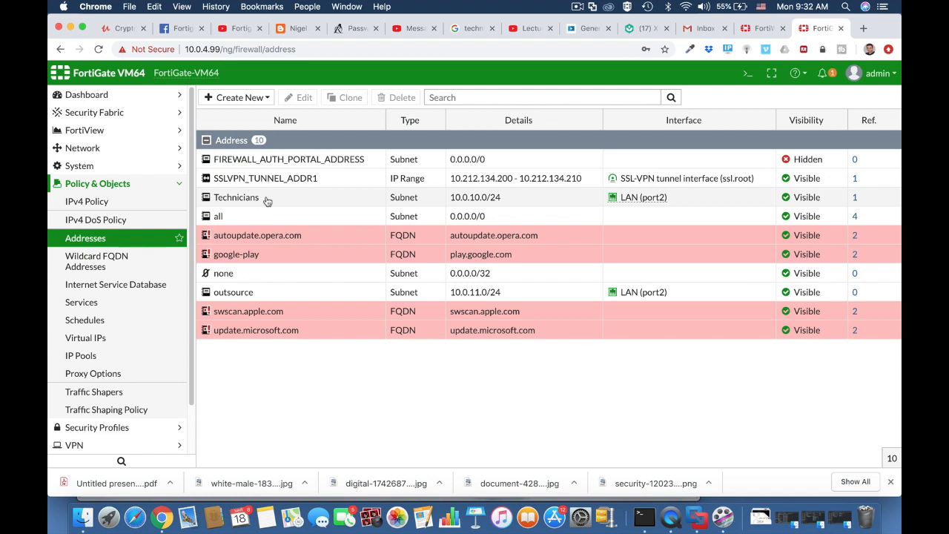
left_click(265, 201)
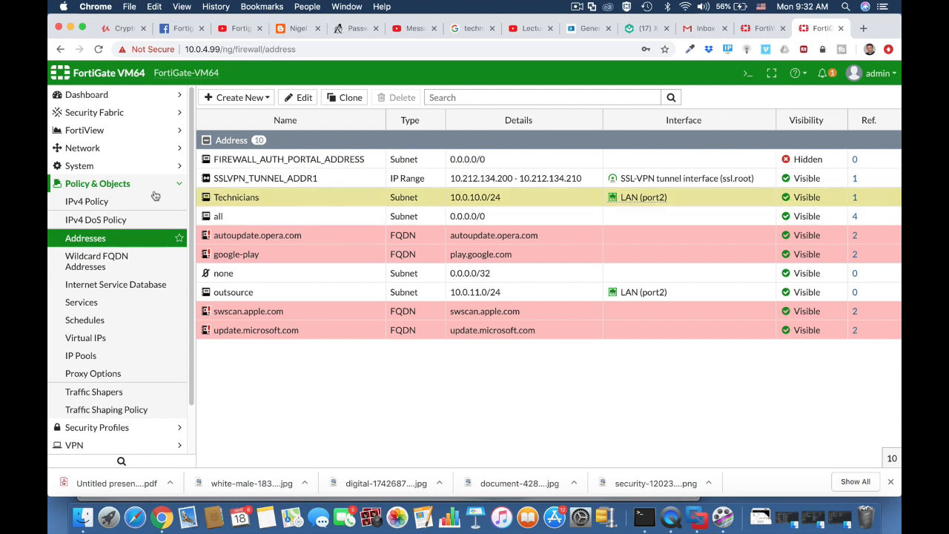
left_click(128, 205)
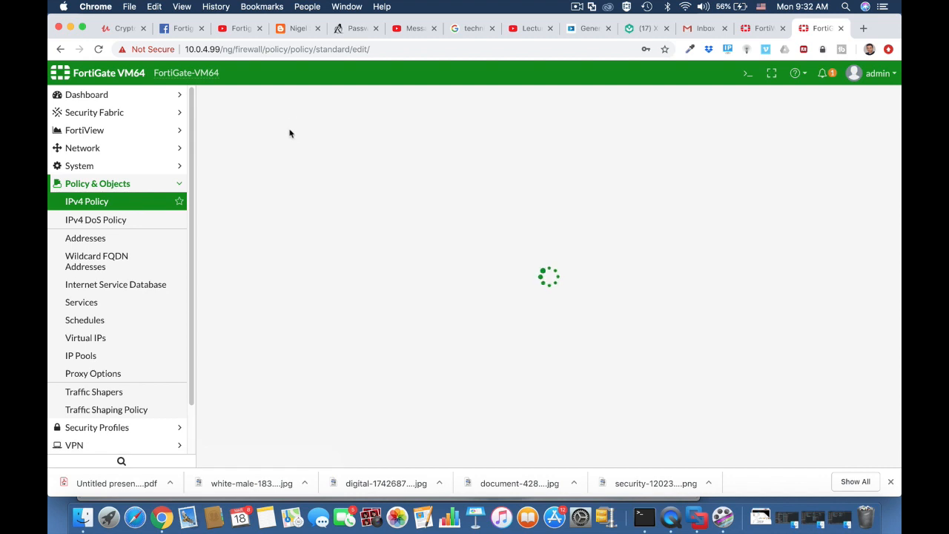
left_click(305, 133)
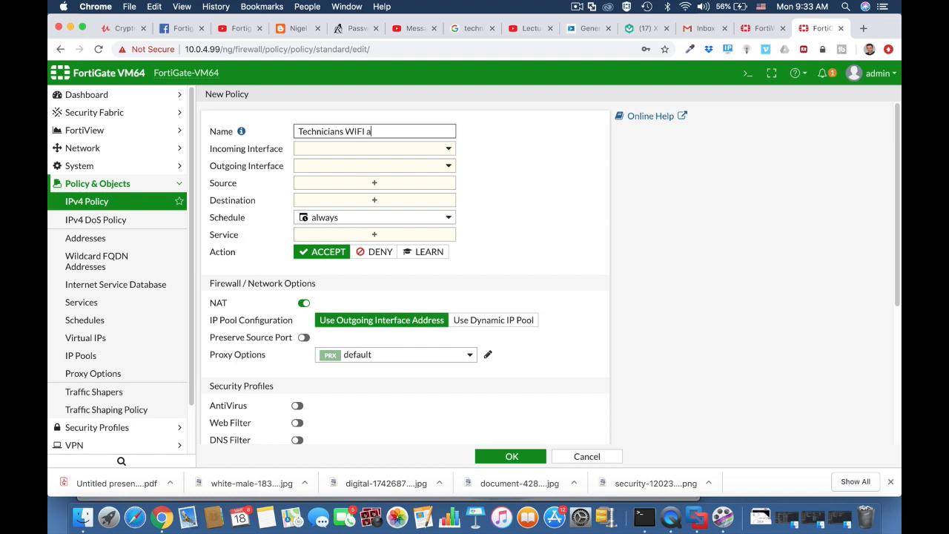
left_click(372, 149)
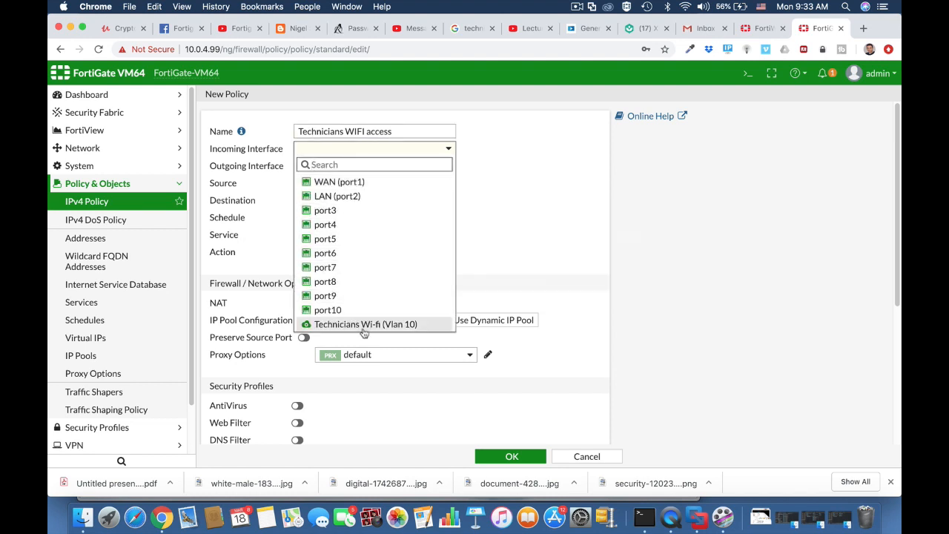
left_click(364, 328)
left_click(371, 166)
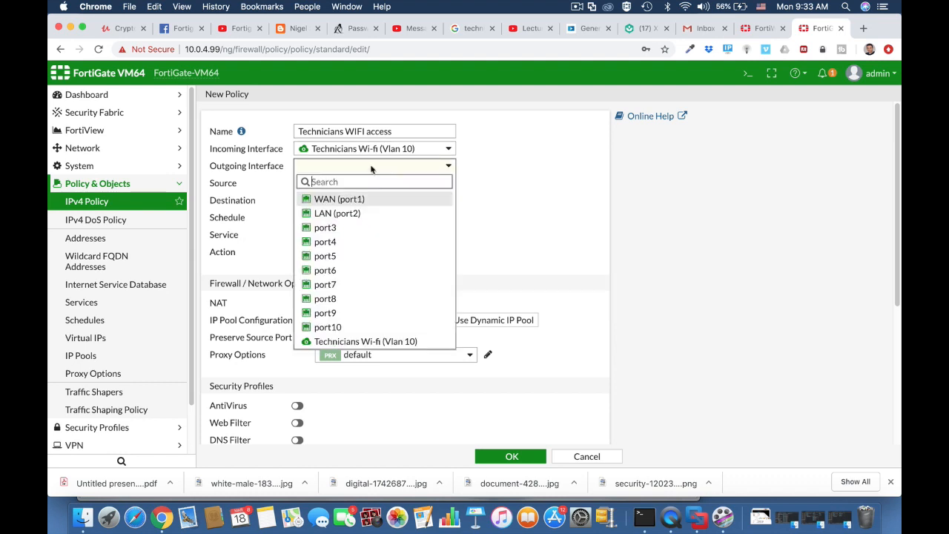
left_click(339, 200)
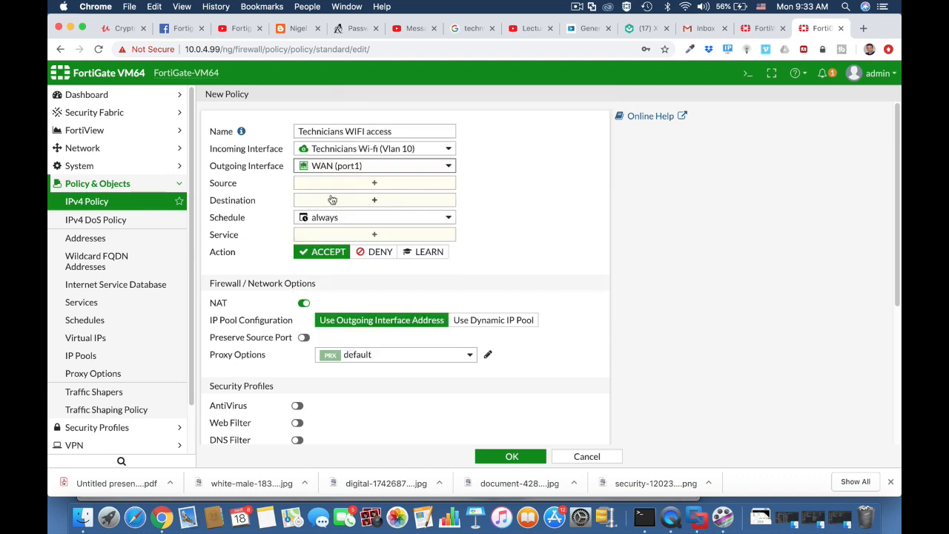
Set the policy sources to all and technicians, with destination all
left_click(350, 184)
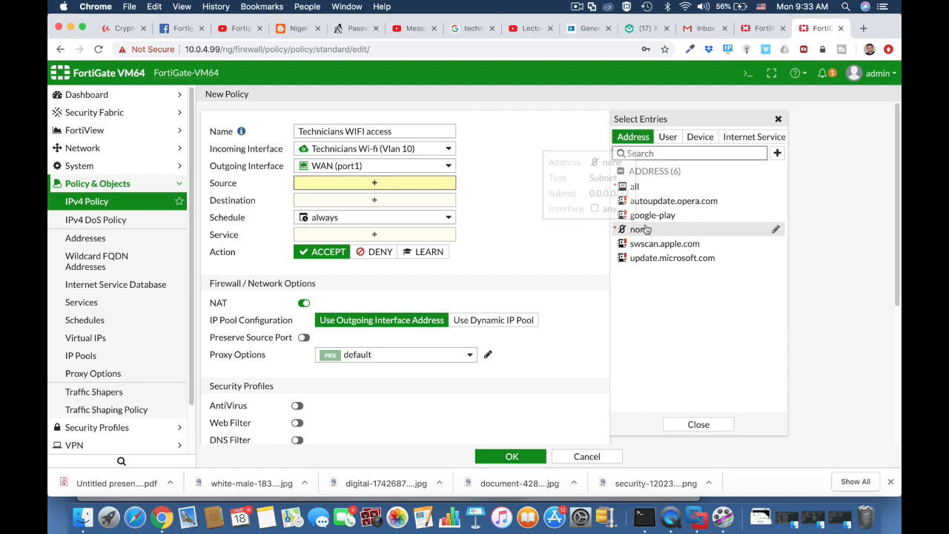
left_click(668, 139)
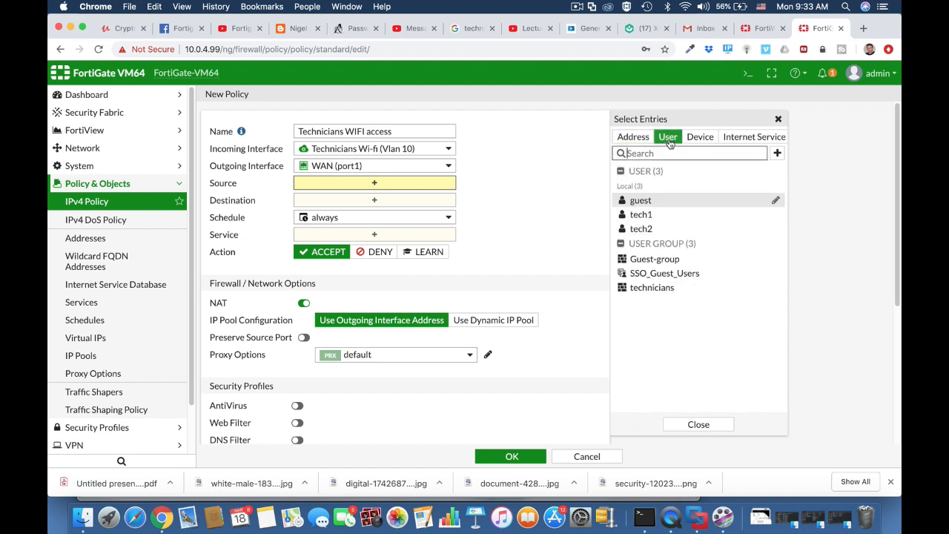
left_click(667, 289)
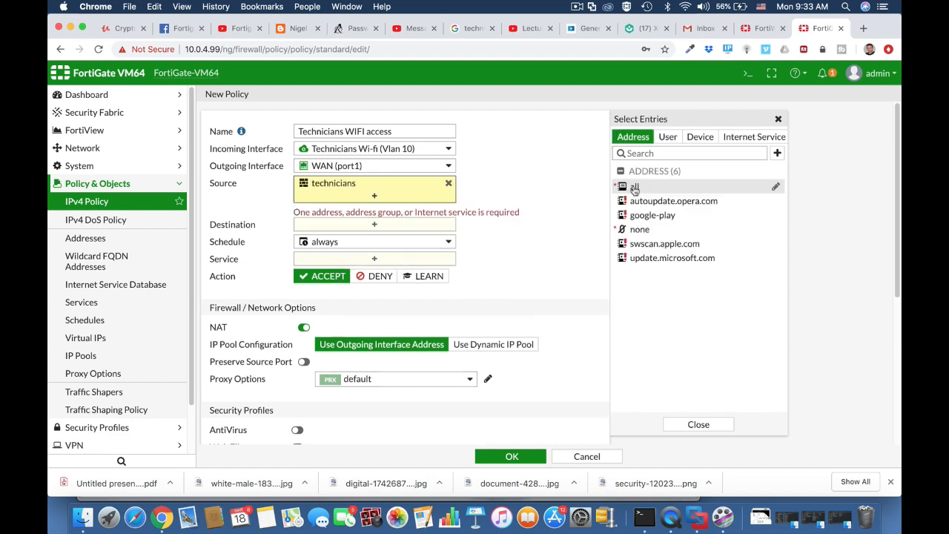
left_click(635, 188)
left_click(482, 219)
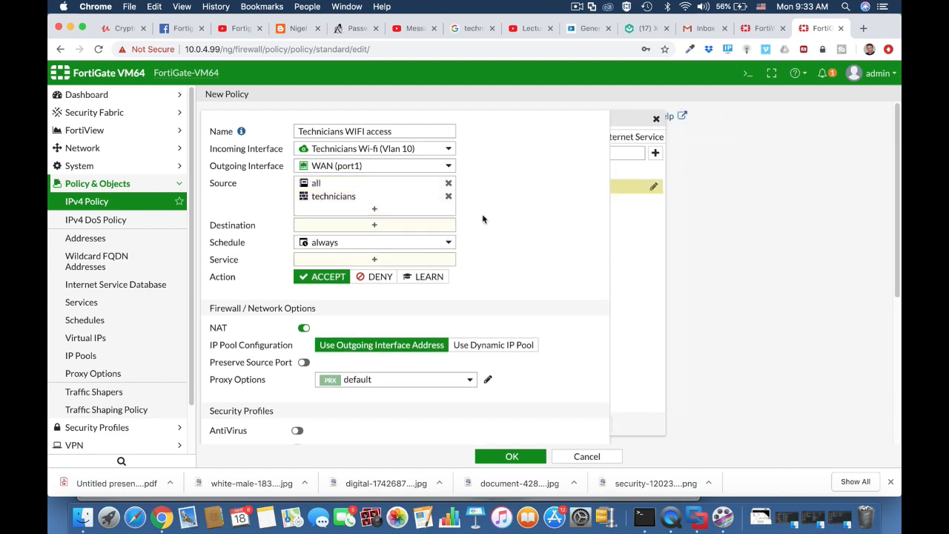
left_click(375, 224)
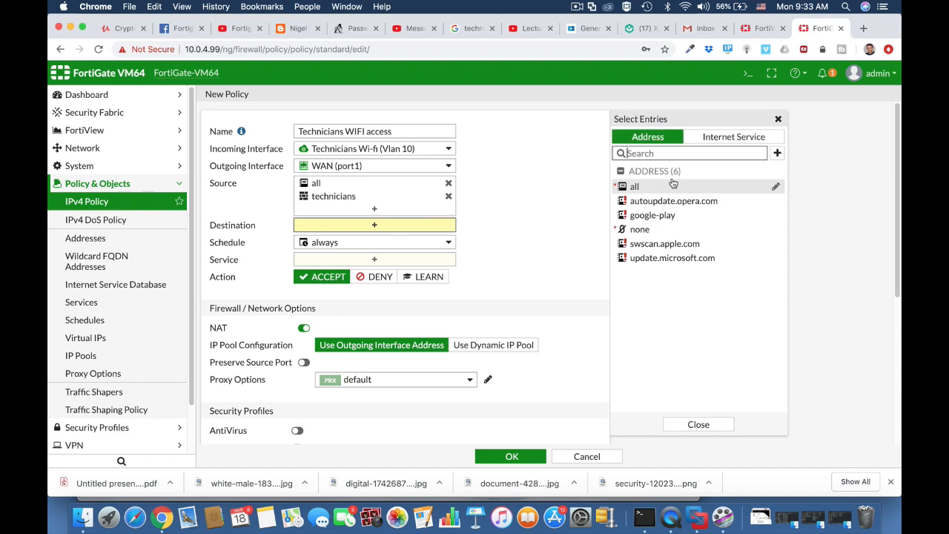
left_click(635, 187)
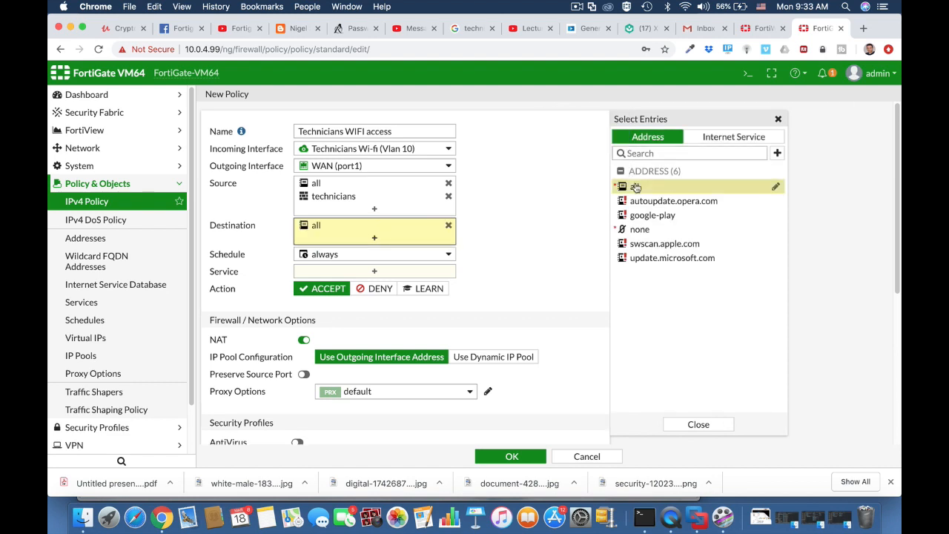
Allow the services HTTPS, HTTP and DNS in the policy
left_click(384, 272)
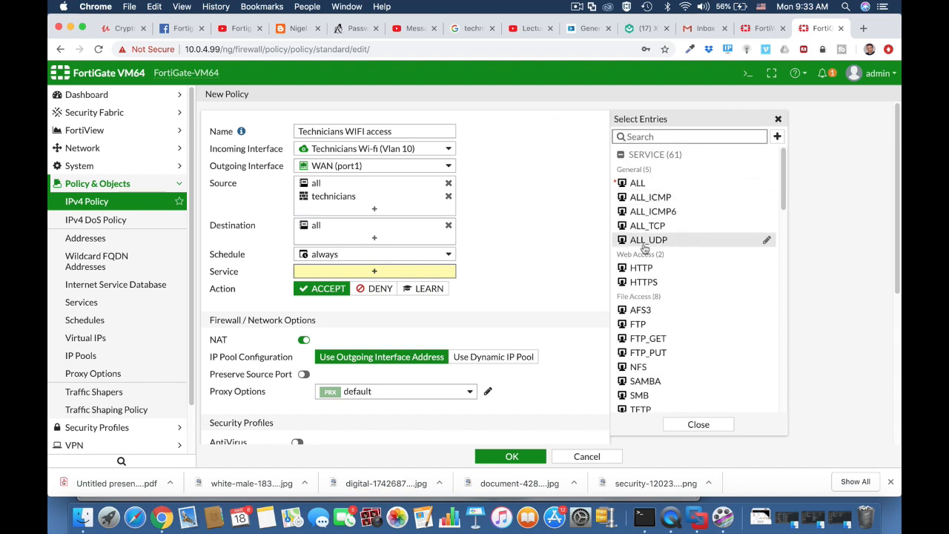
left_click(645, 282)
left_click(646, 268)
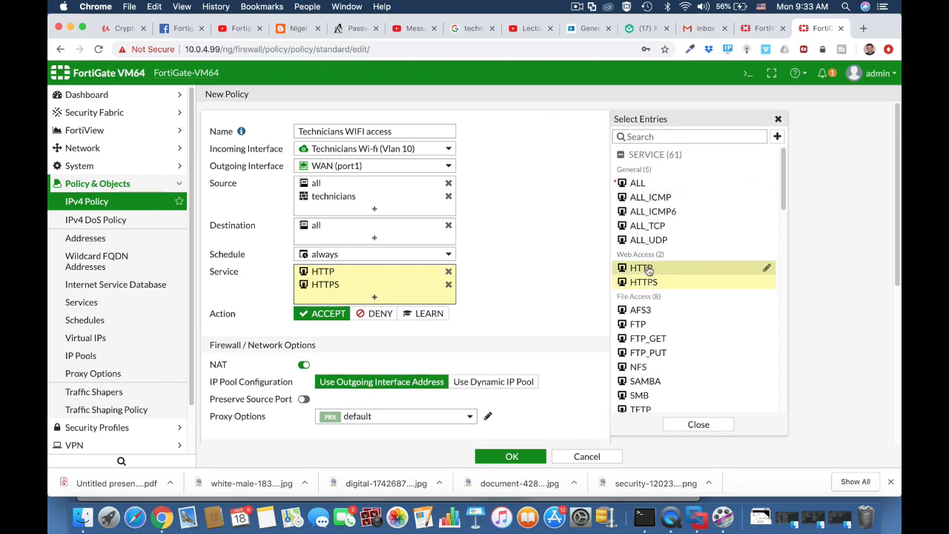
left_click(662, 138)
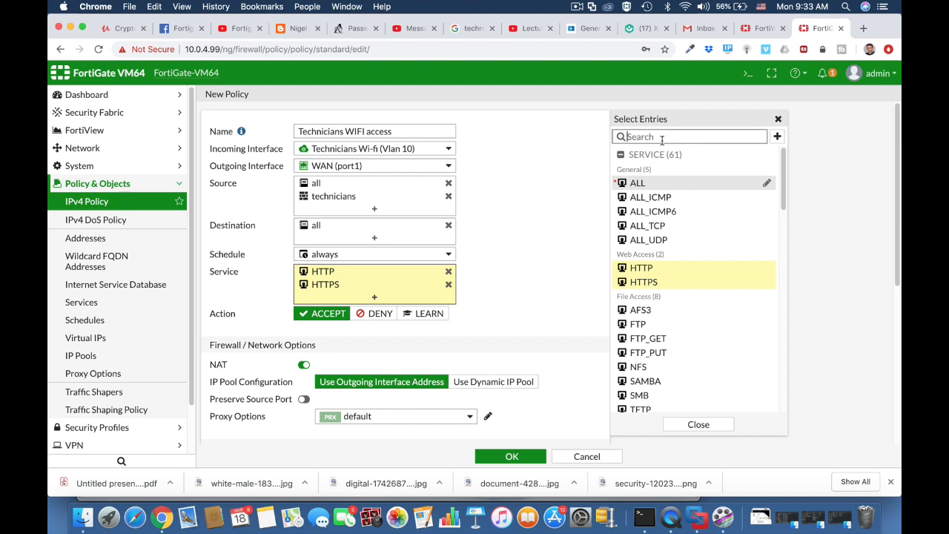
type("dns")
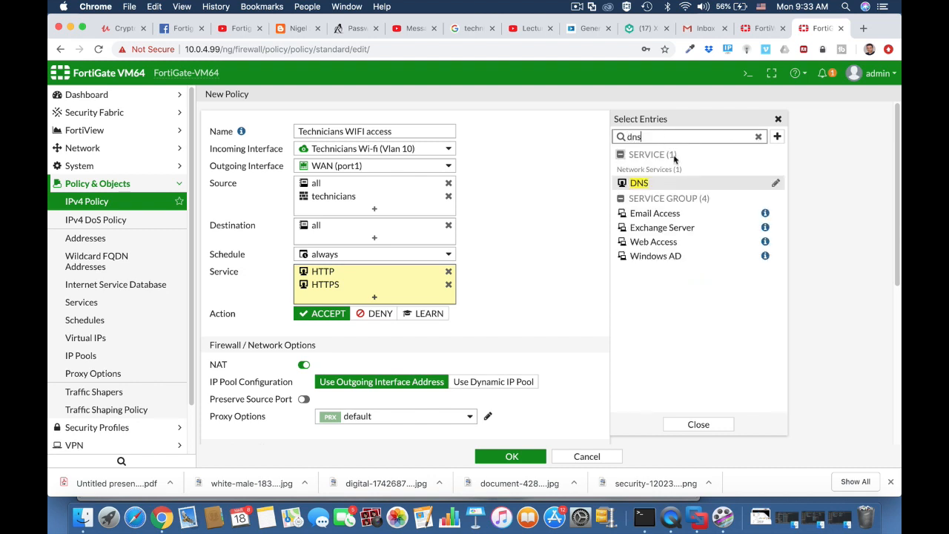
left_click(647, 184)
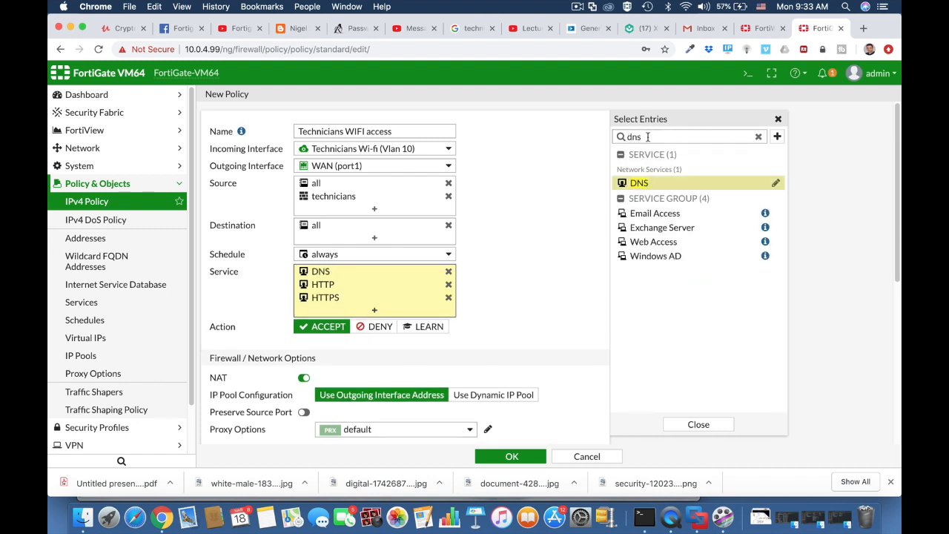
double_click(624, 139)
left_click(532, 306)
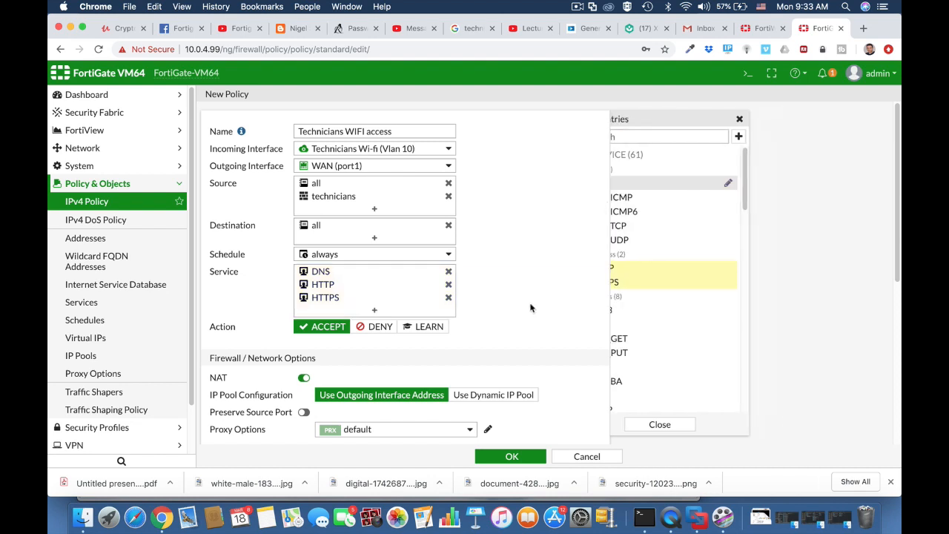
Turn on antivirus and add the technicians BYOD device group as a policy source
scroll(400, 380, "down", 5)
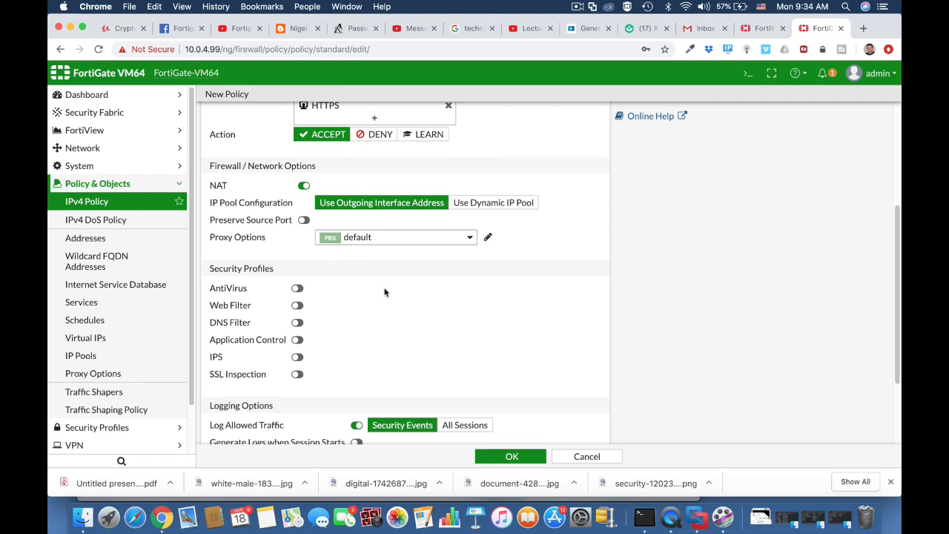
left_click(296, 288)
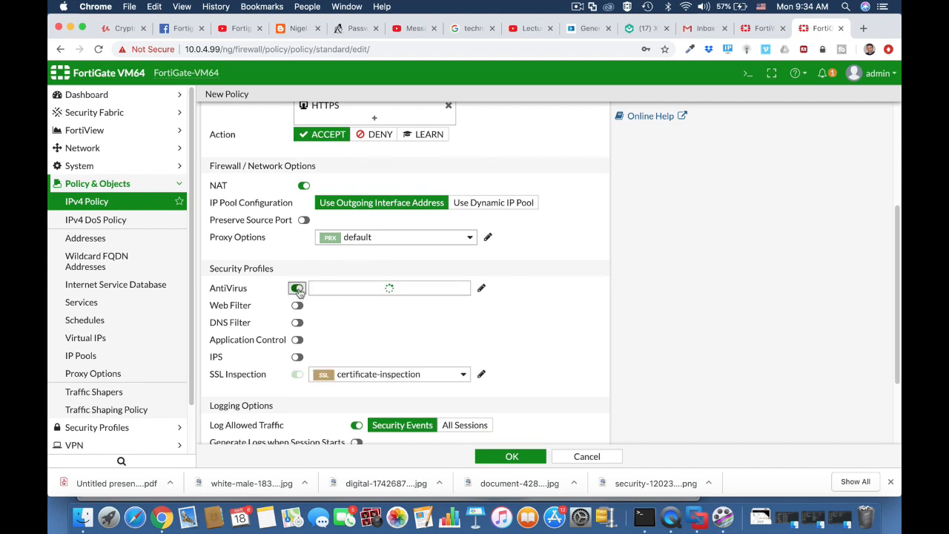
scroll(525, 309, "up", 5)
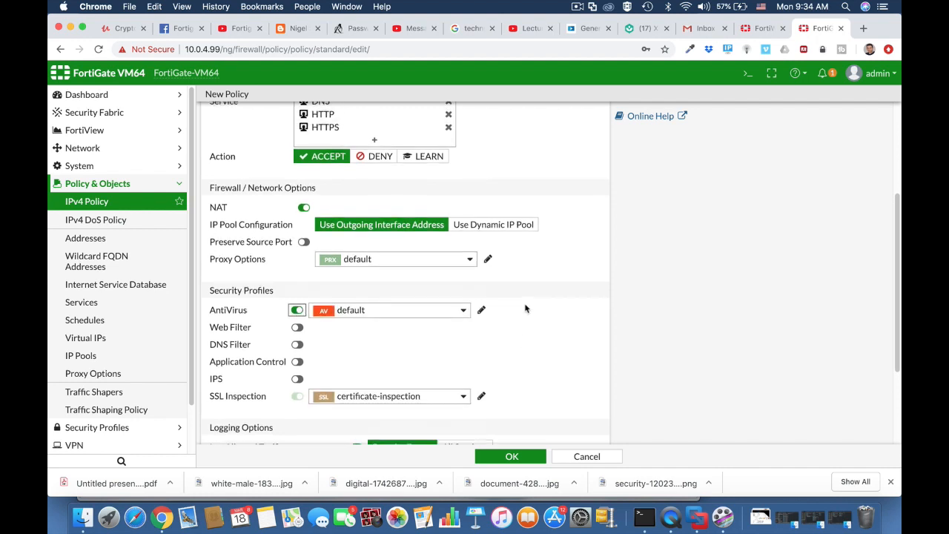
left_click(392, 209)
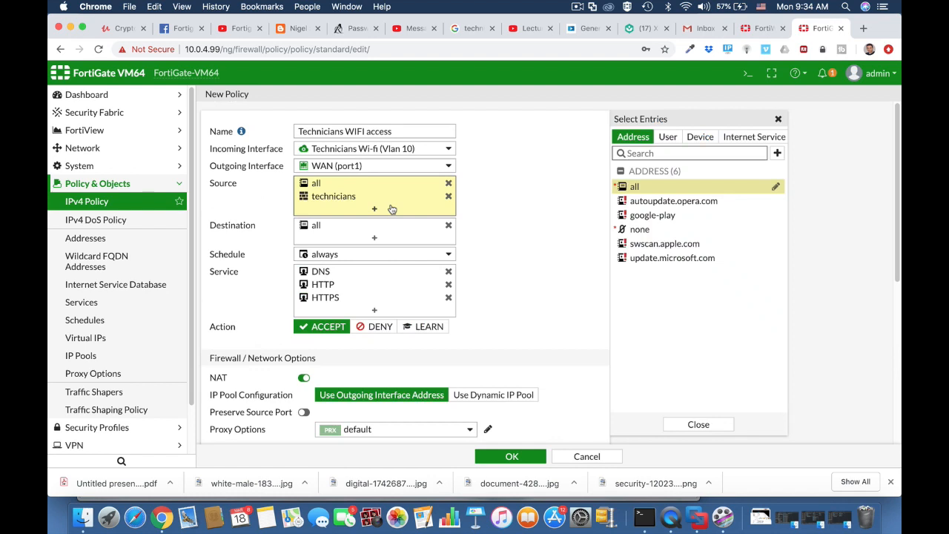
left_click(699, 141)
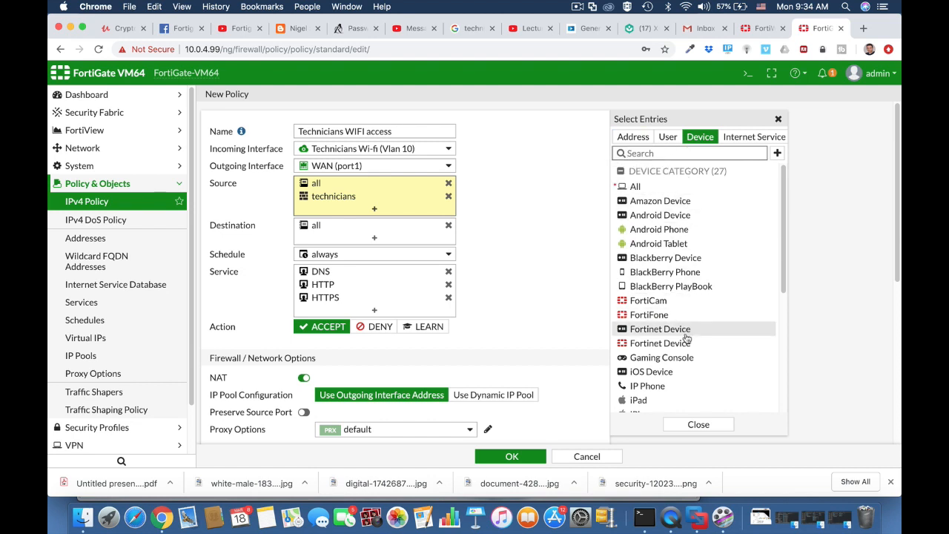
scroll(687, 335, "down", 5)
scroll(674, 337, "down", 2)
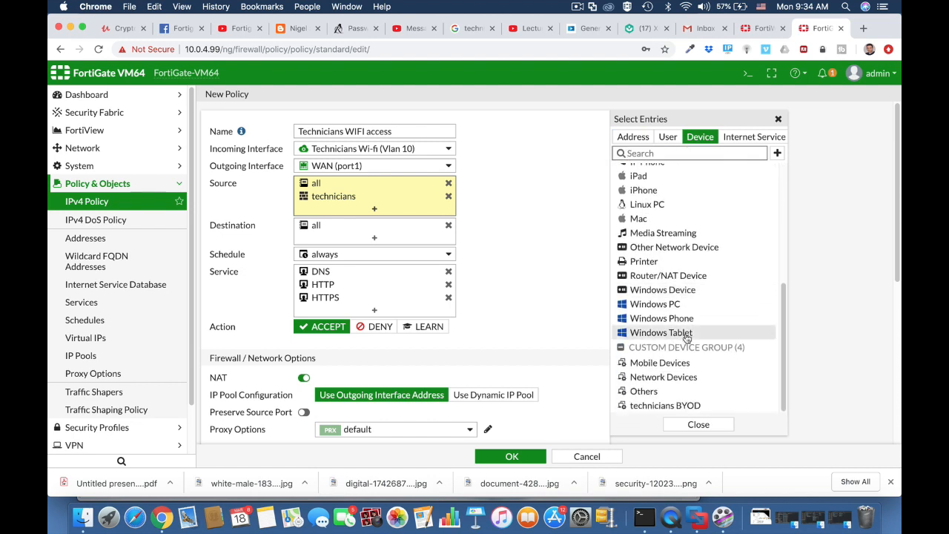
left_click(678, 409)
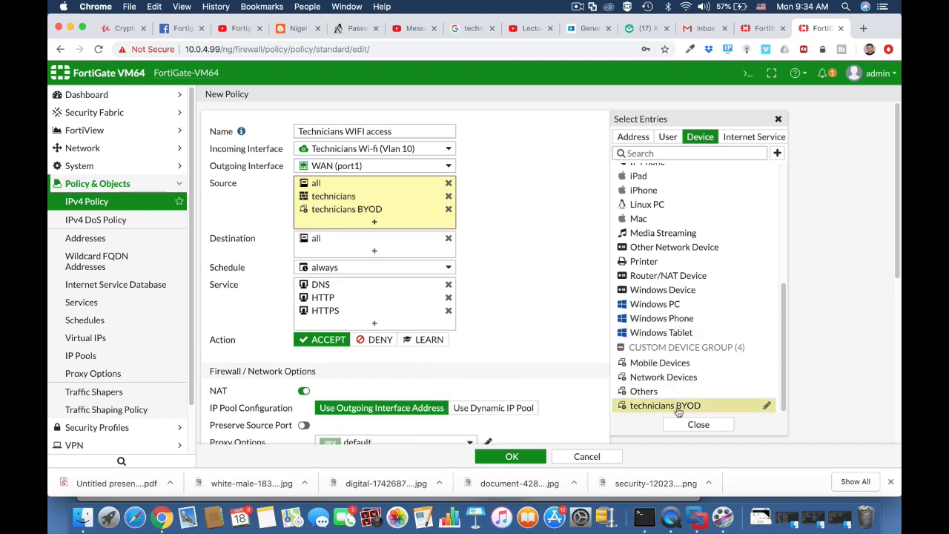
Save the policy and review it under the Technicians Wi-fi to WAN section
left_click(83, 201)
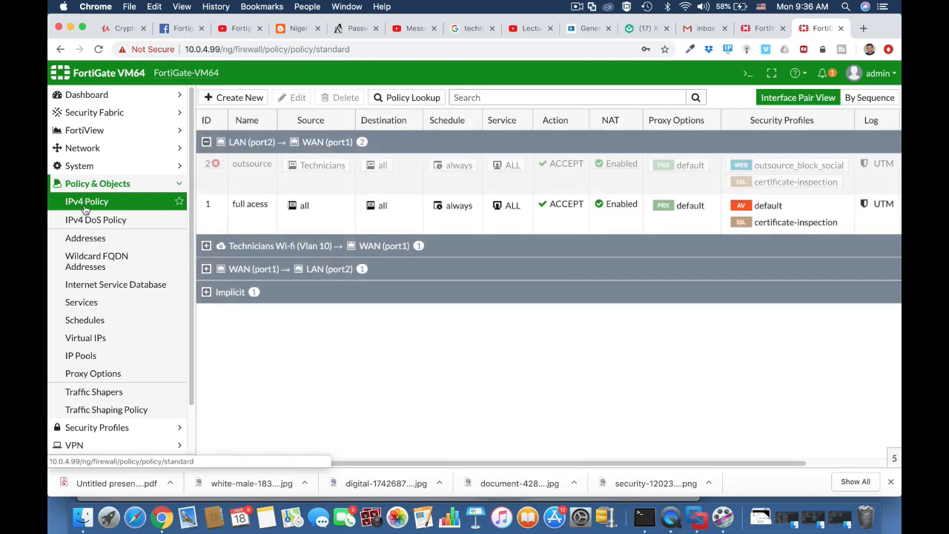
left_click(206, 248)
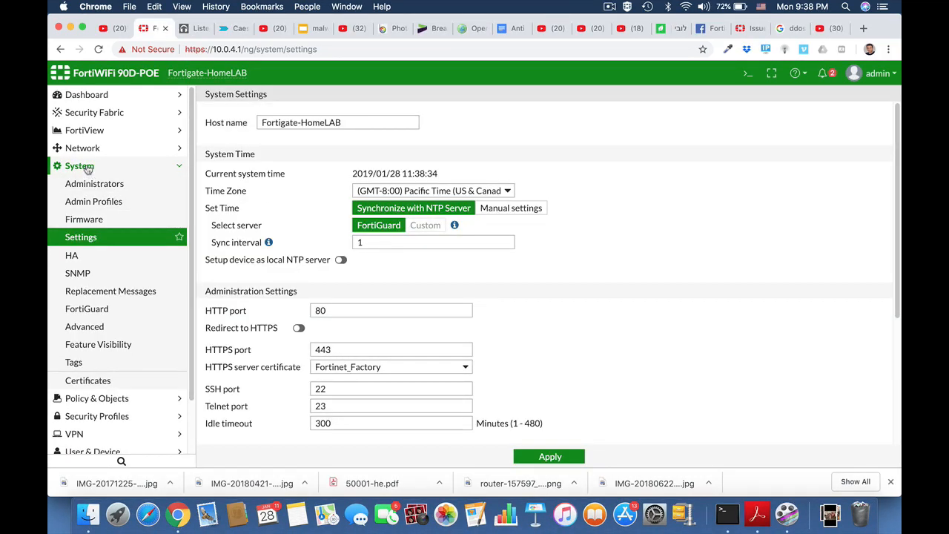
left_click(80, 166)
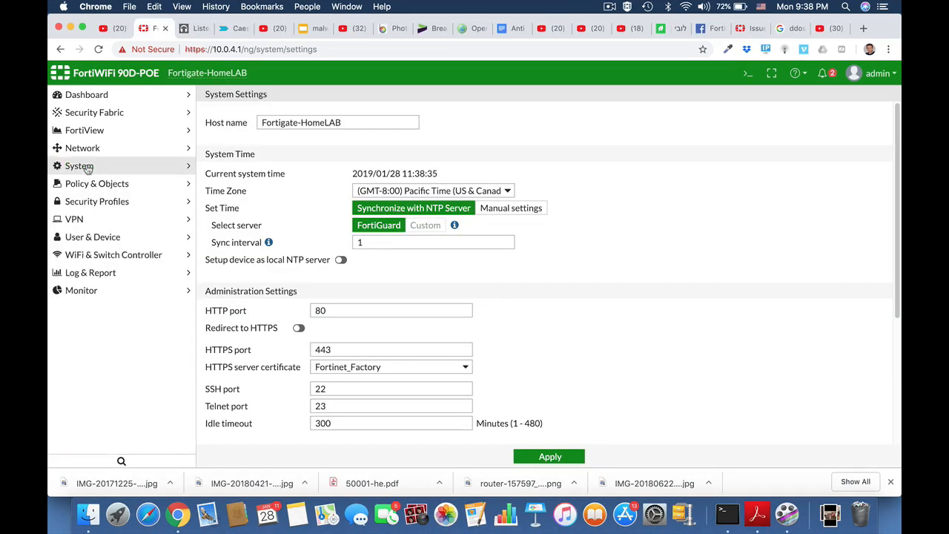
Back up the system configuration to the Local PC with encryption off
left_click(86, 183)
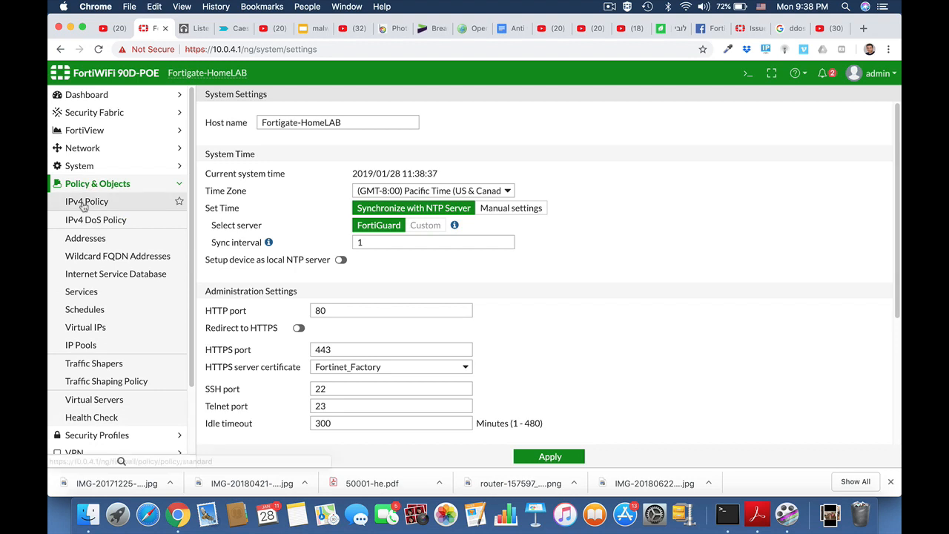
left_click(84, 203)
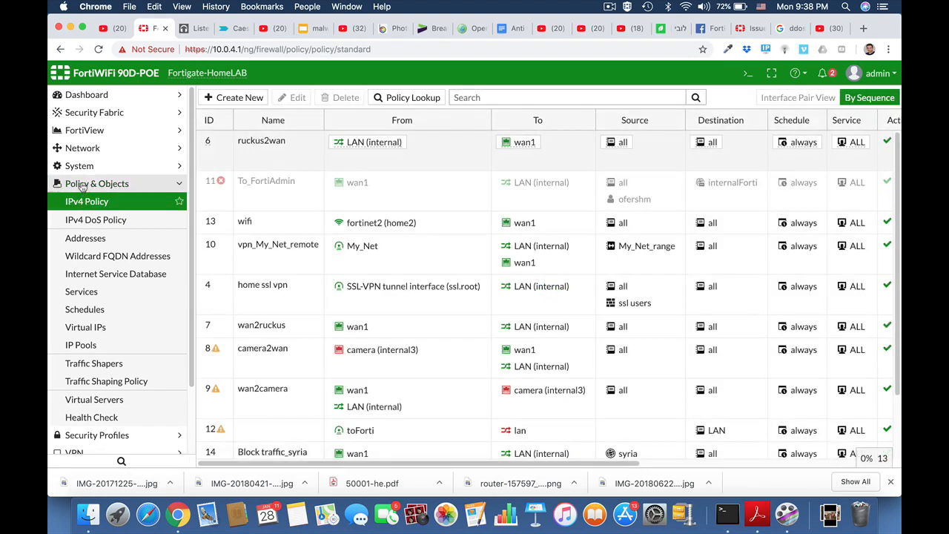
left_click(82, 186)
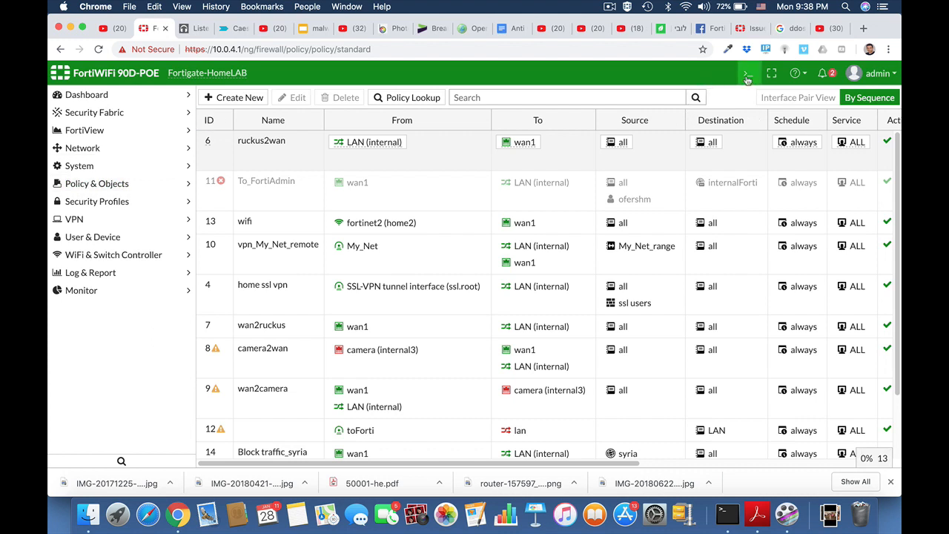
left_click(889, 77)
mouse_move(853, 147)
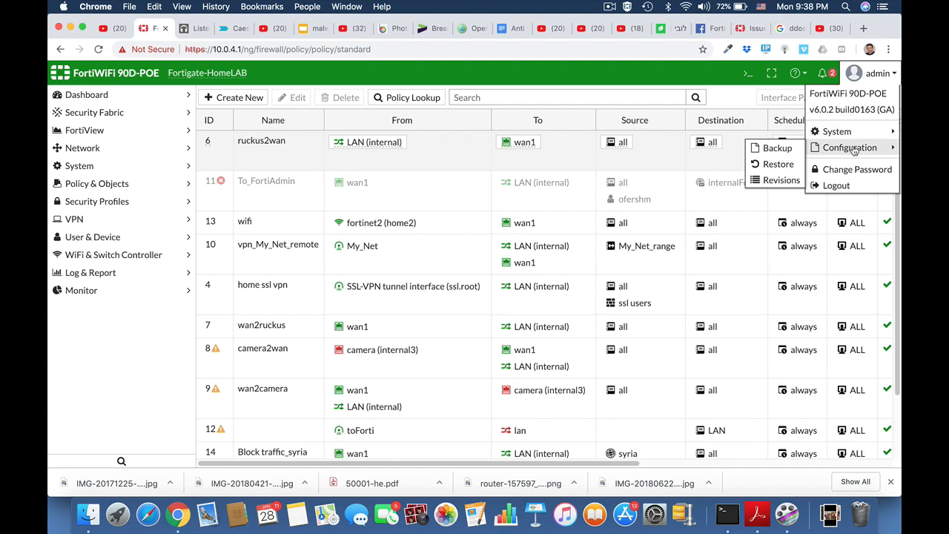
left_click(778, 149)
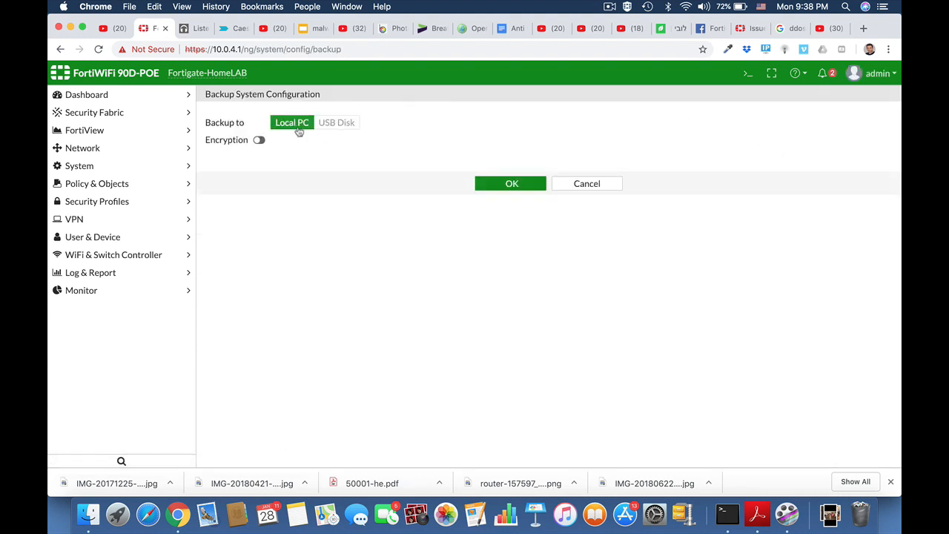
left_click(259, 140)
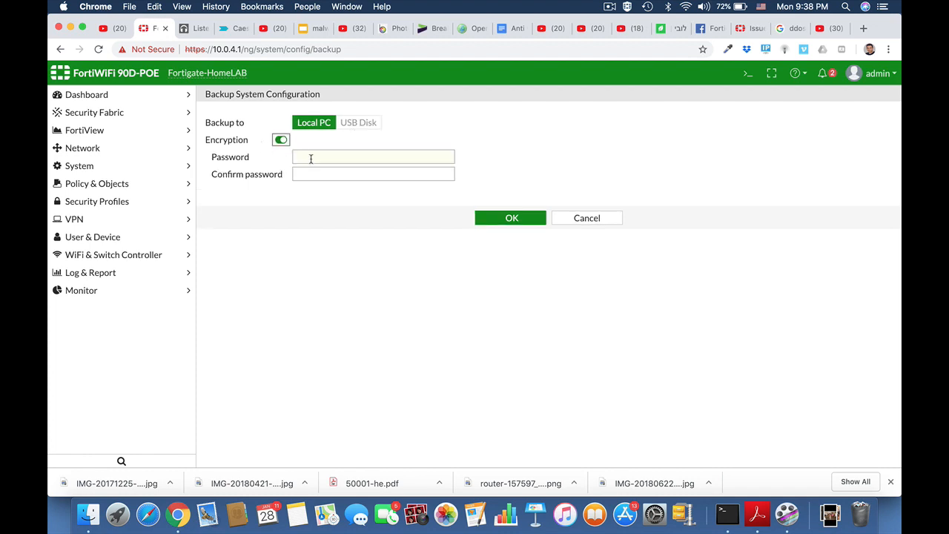
left_click(281, 140)
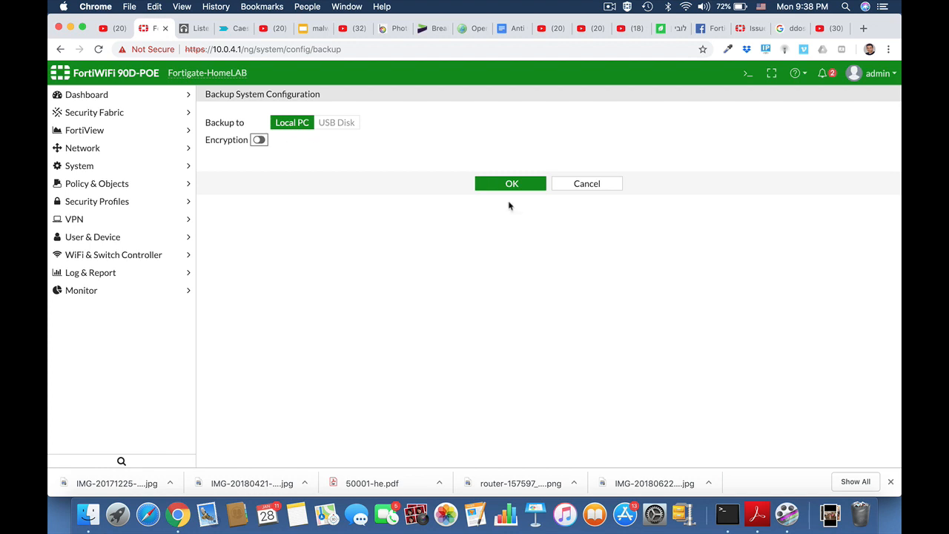
left_click(511, 185)
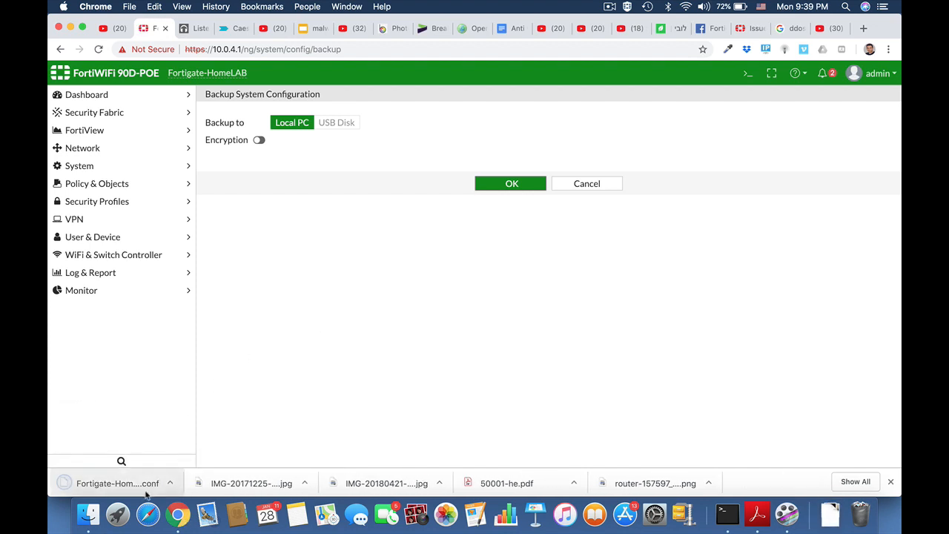
Open Fortigate-HomeLAB_20190128_1139.conf full screen in TextEdit and search for 'pass'
left_click(170, 483)
left_click(194, 467)
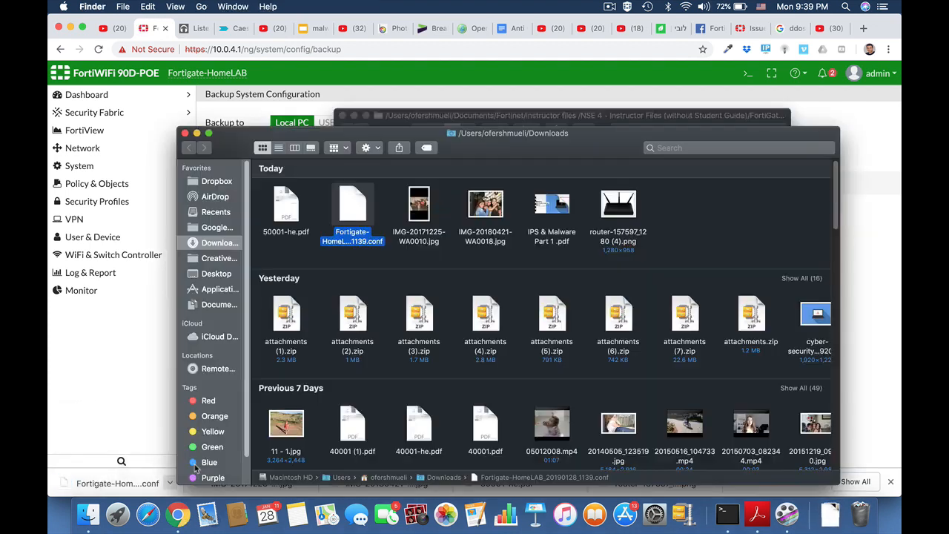
double_click(355, 211)
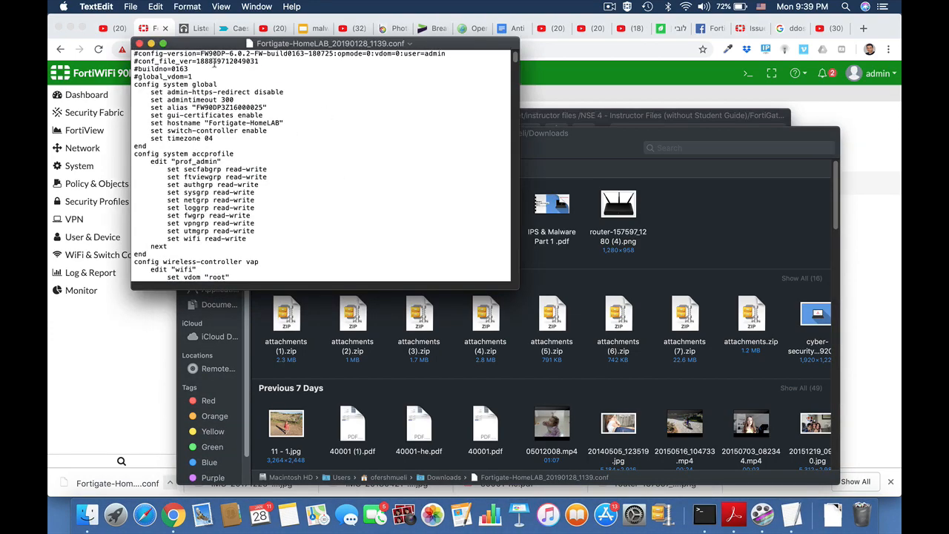
left_click(163, 44)
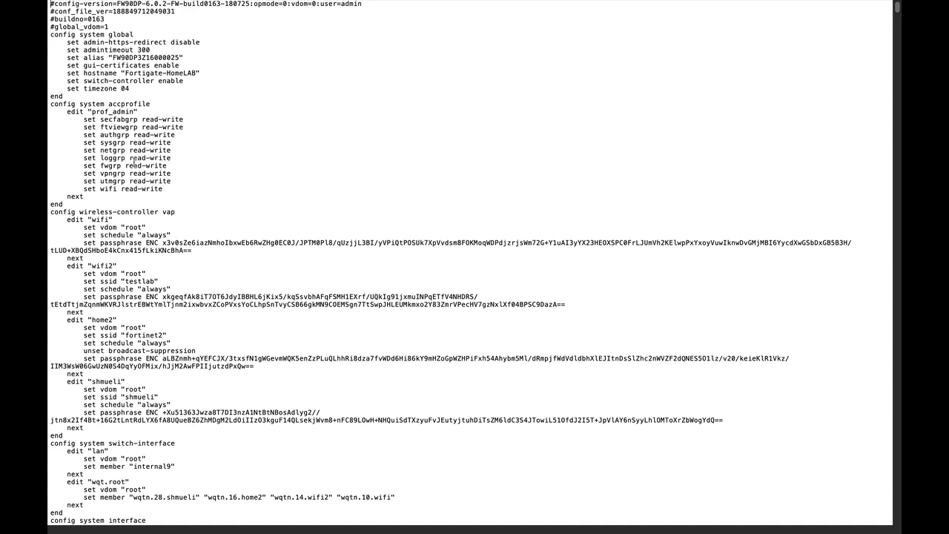
key("super+f")
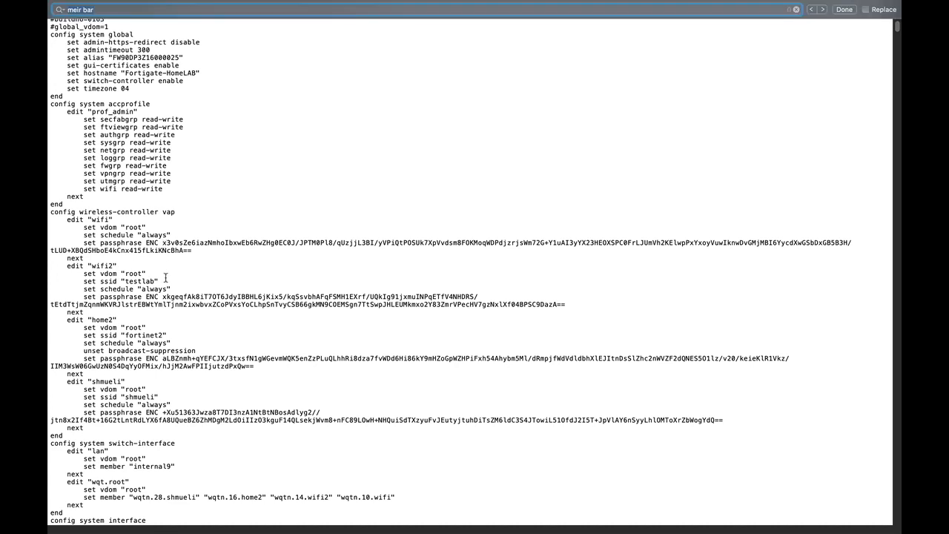
type("pass")
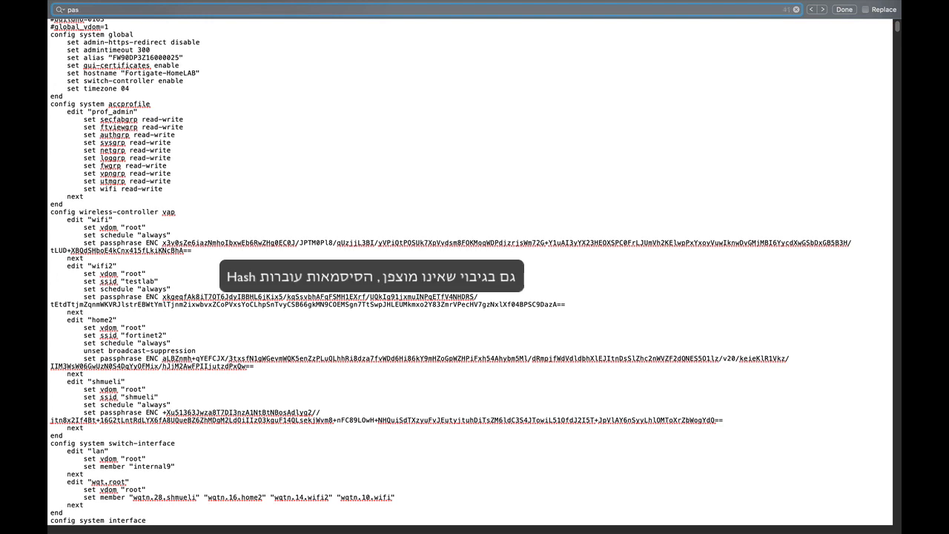
key("Return")
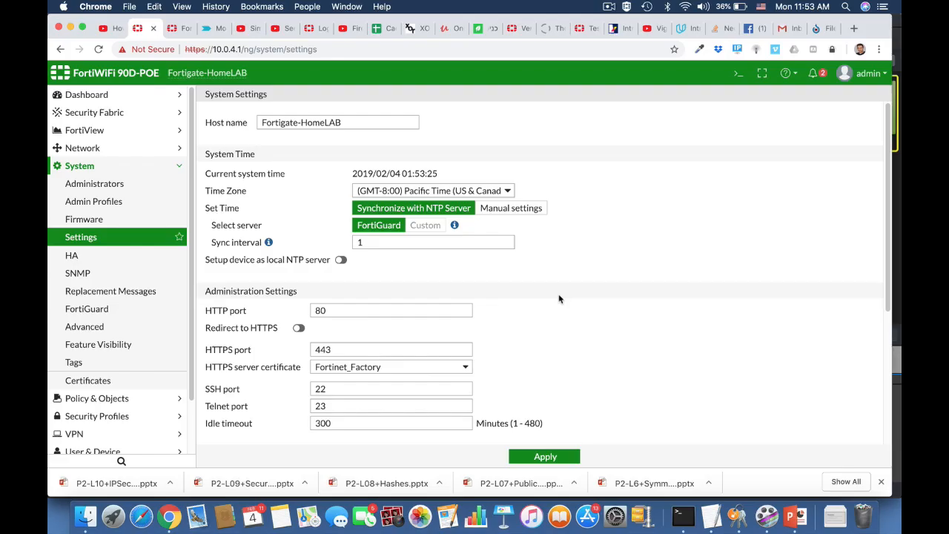
Set the System Settings inspection mode to Proxy and apply it
left_click(96, 239)
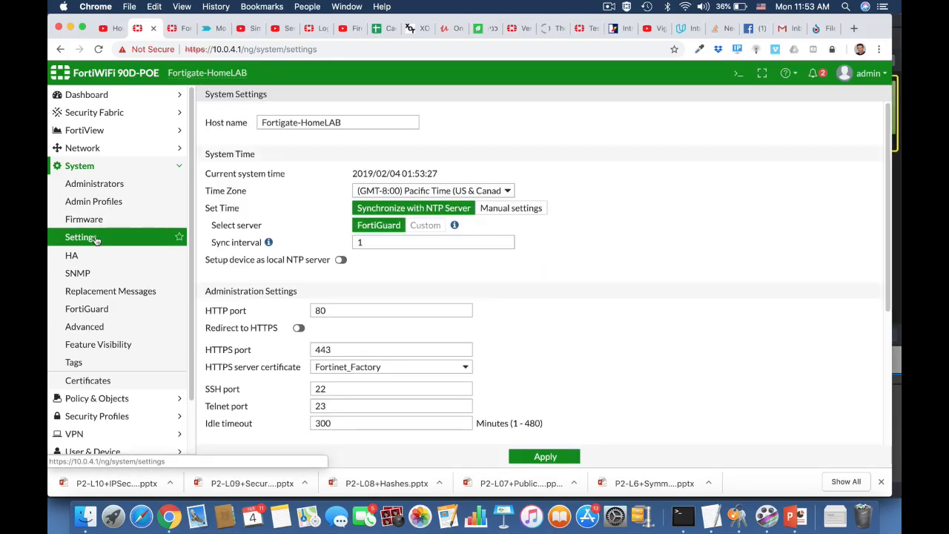
scroll(566, 365, "down", 5)
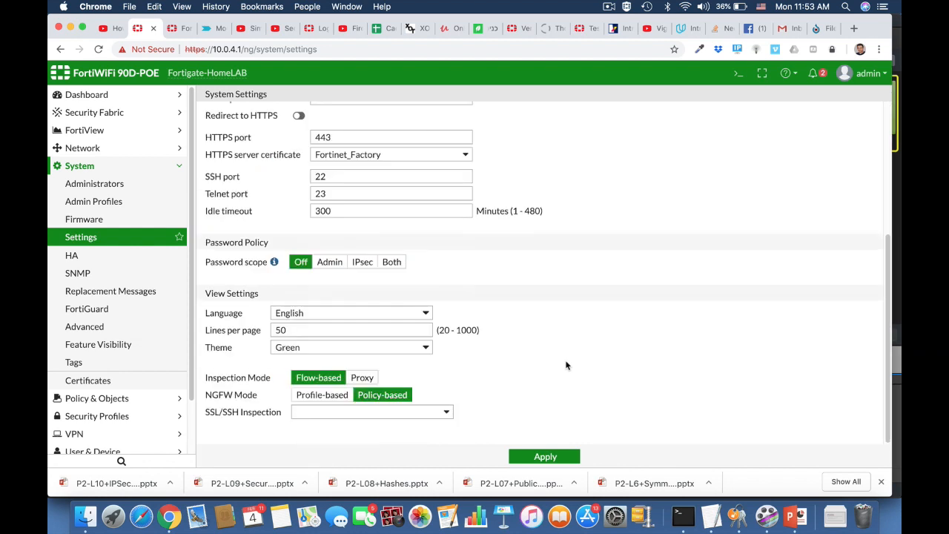
left_click(368, 383)
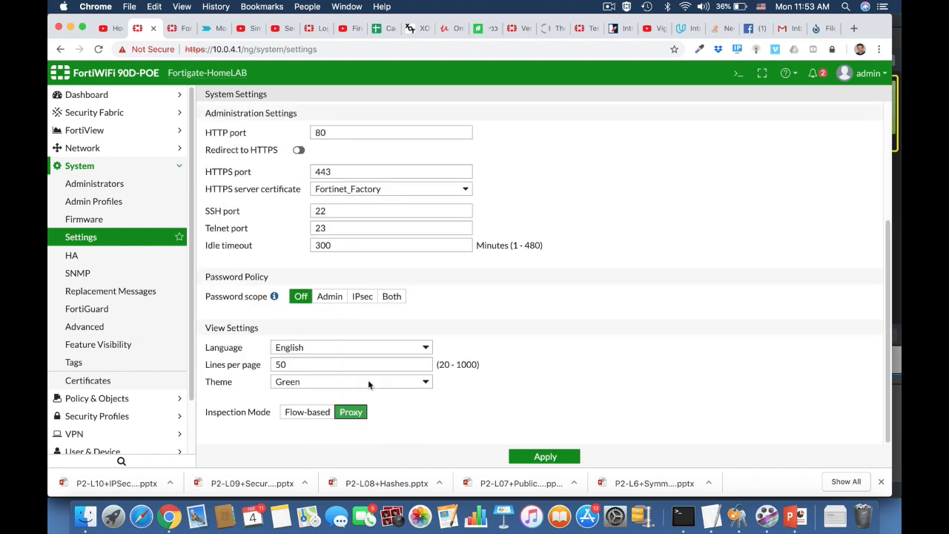
left_click(539, 457)
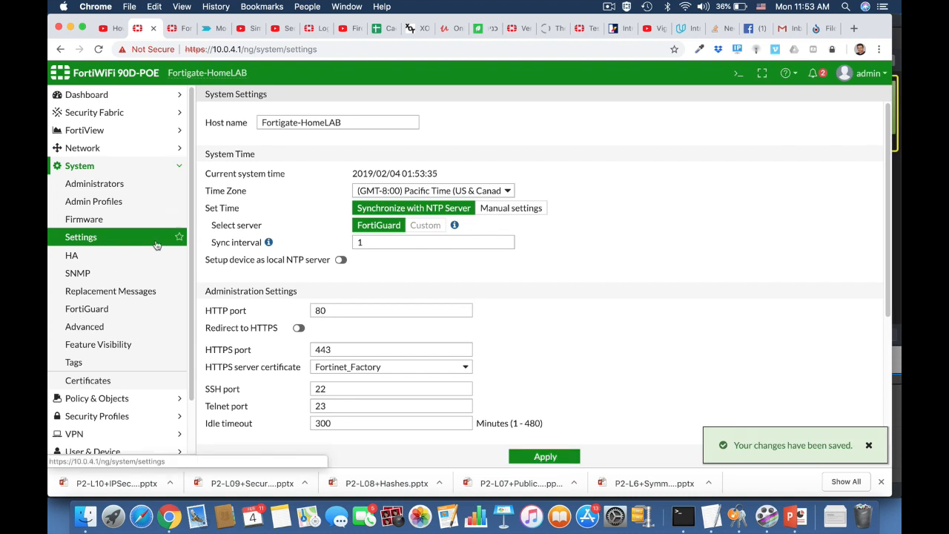
Enable Explicit Proxy in Feature Visibility and apply the change
left_click(127, 345)
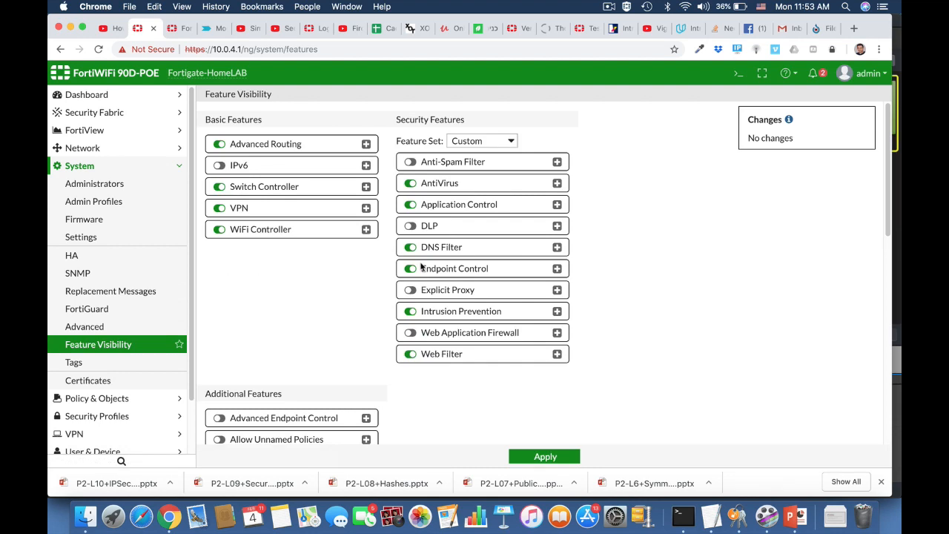
scroll(365, 343, "down", 5)
scroll(365, 343, "down", 3)
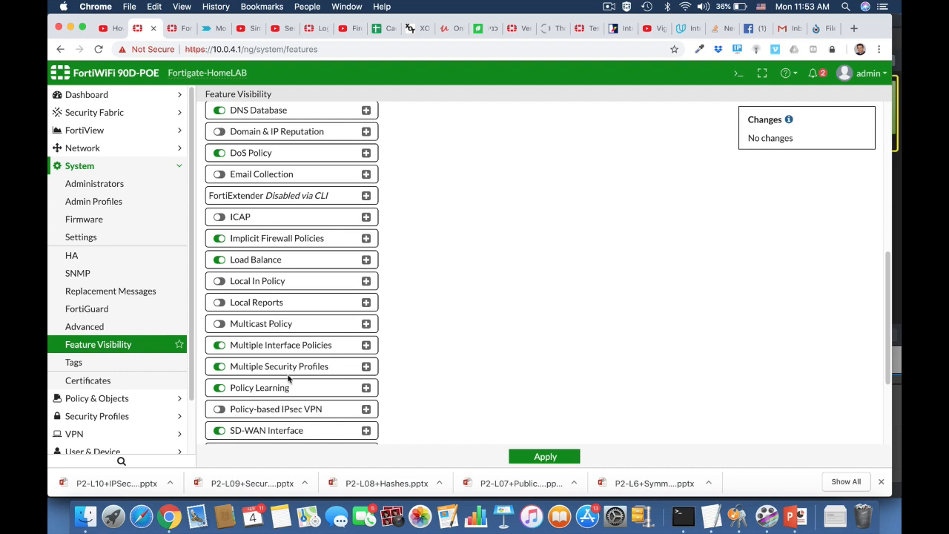
scroll(285, 408, "down", 3)
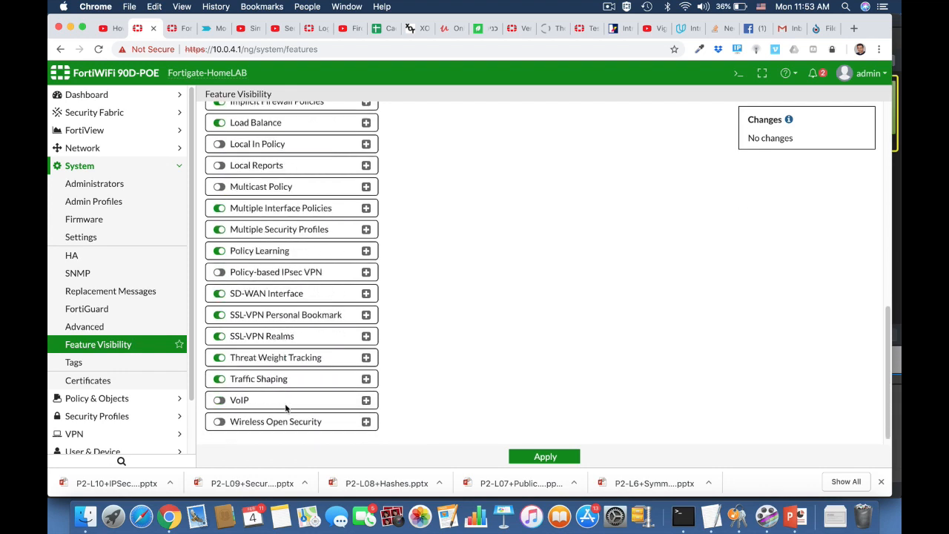
scroll(285, 408, "up", 10)
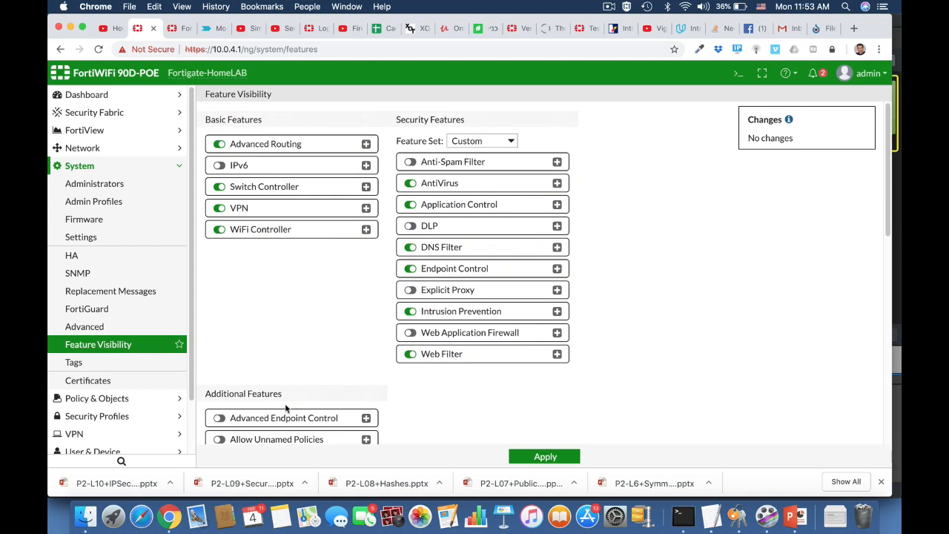
left_click(411, 290)
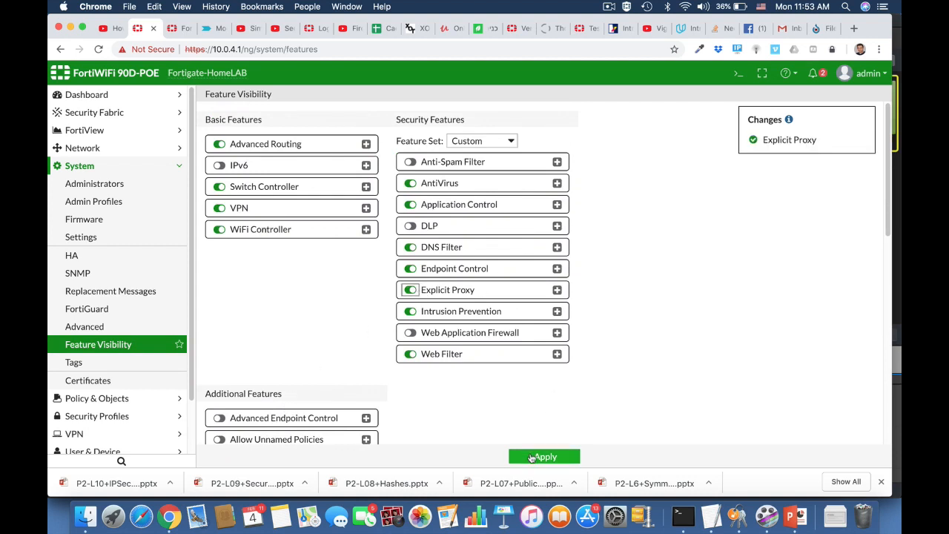
left_click(531, 459)
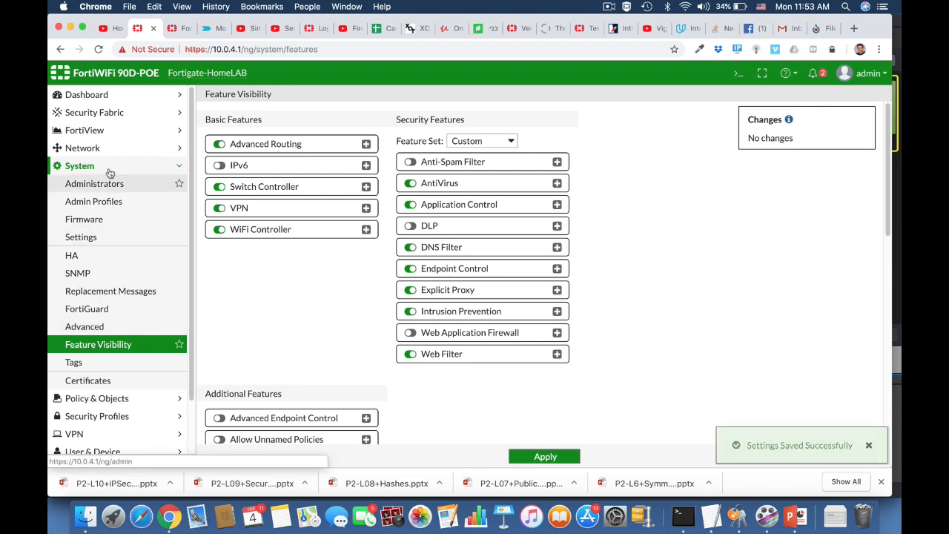
left_click(93, 149)
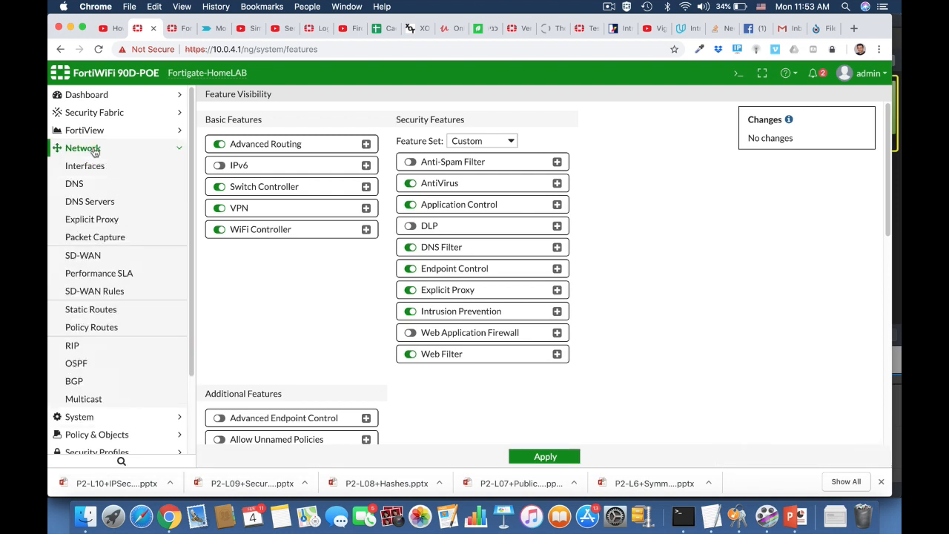
Enable the explicit web proxy on LAN (internal) with HTTP port 8080-8080 and PAC turned on
left_click(113, 225)
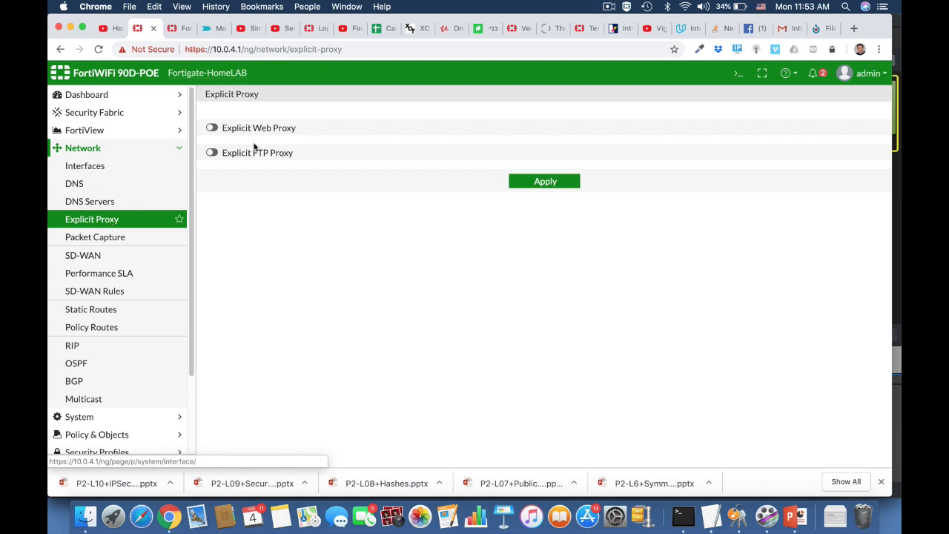
left_click(212, 127)
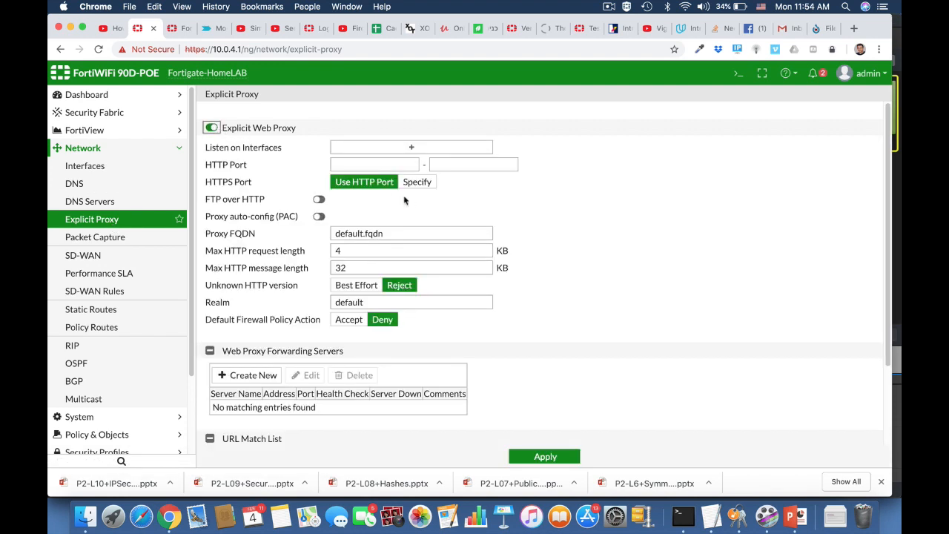
left_click(407, 147)
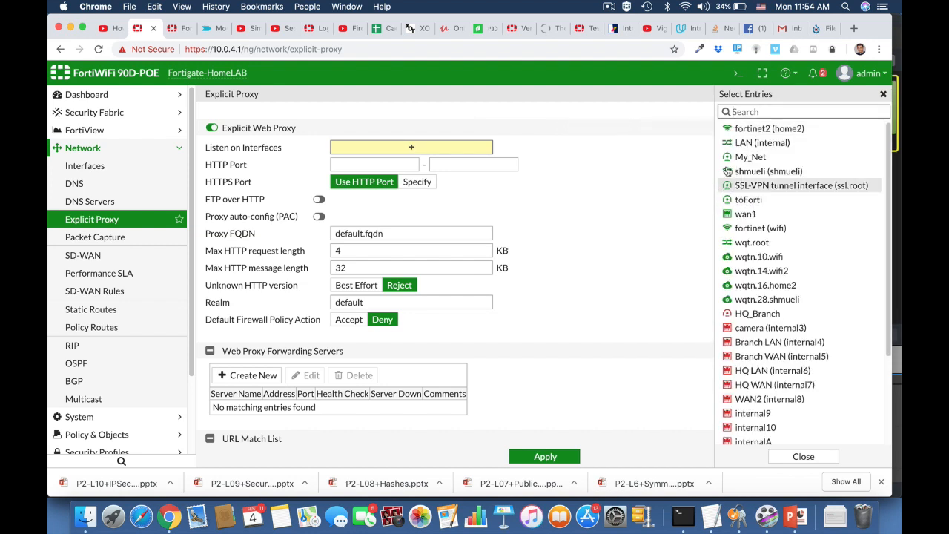
left_click(748, 146)
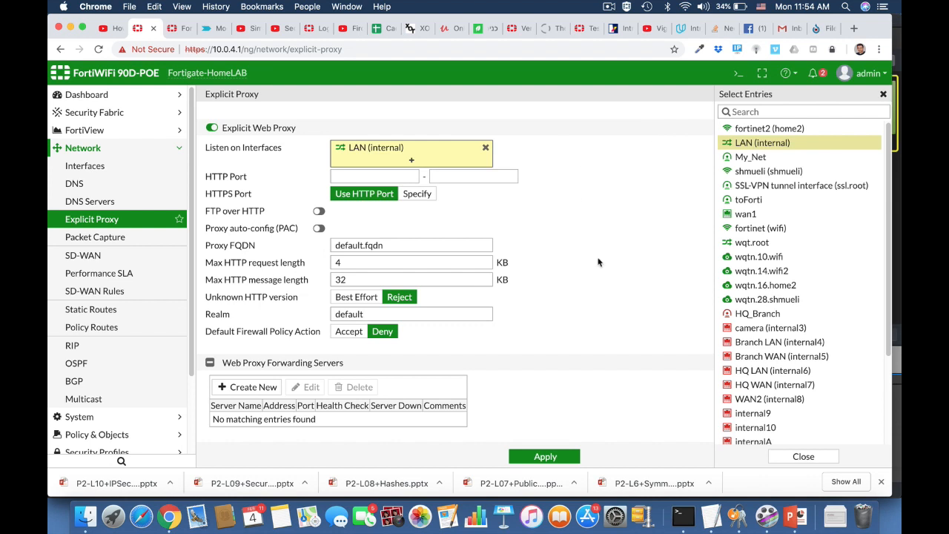
left_click(392, 177)
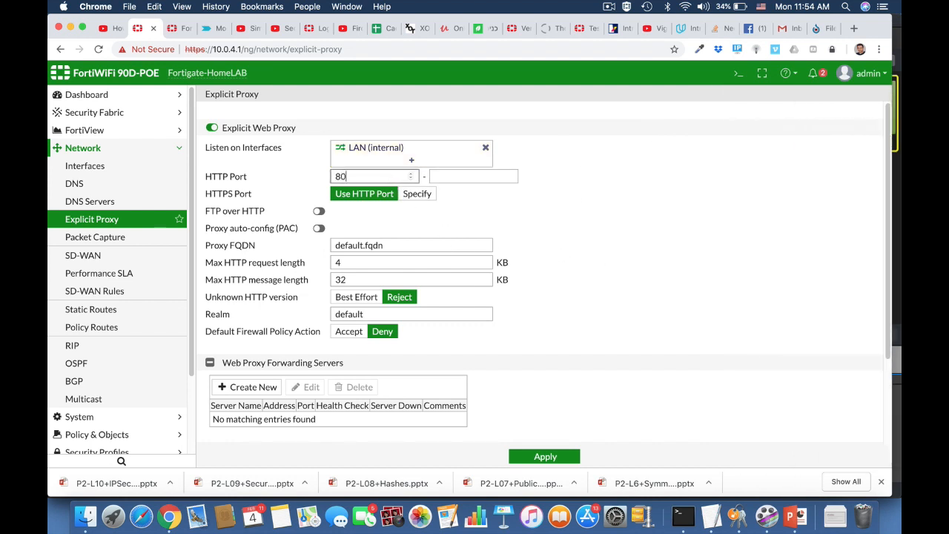
left_click(485, 176)
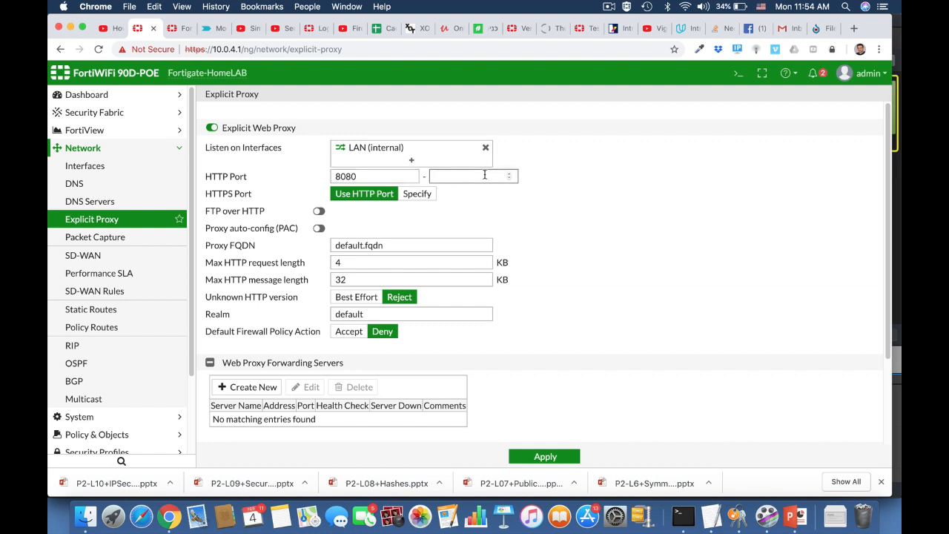
type("8080")
left_click(589, 250)
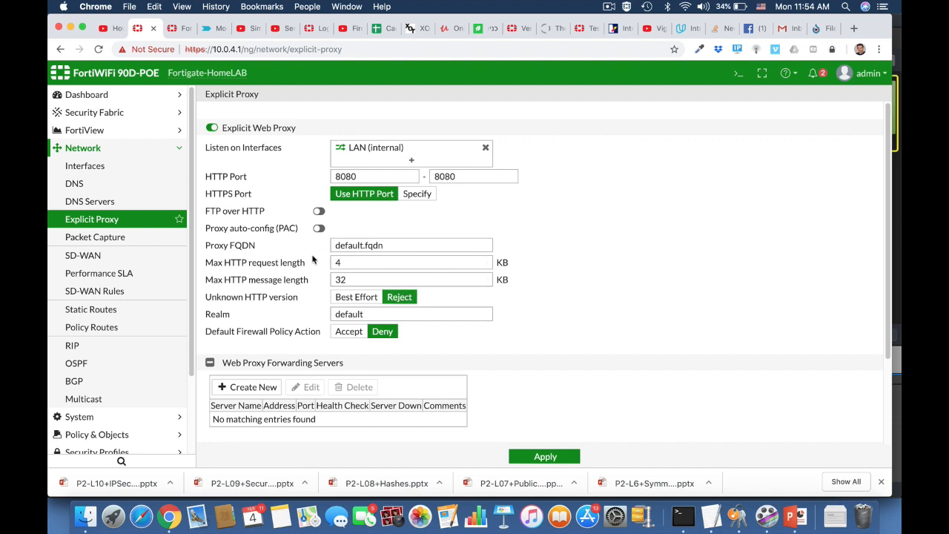
left_click(319, 229)
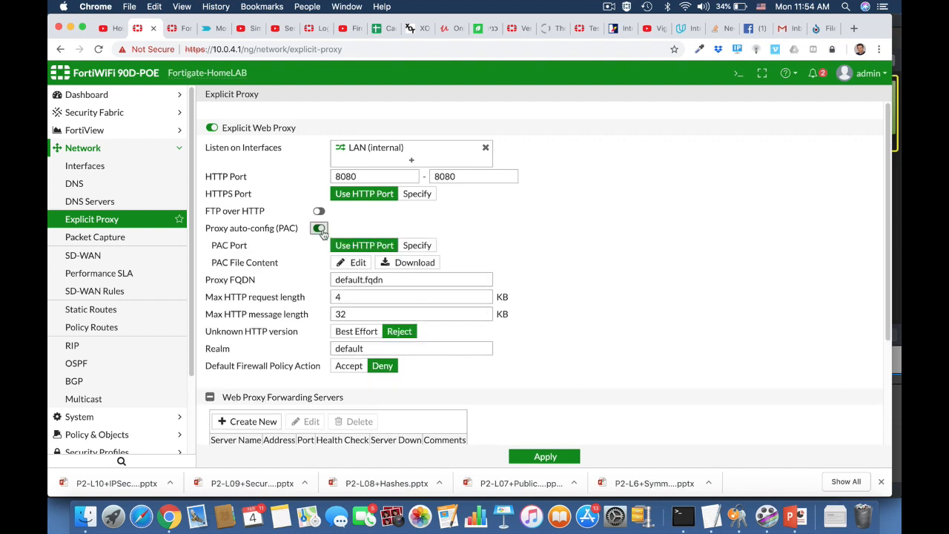
Save the PAC file returning PROXY 10.0.4.1:8080 and apply the explicit proxy settings
left_click(364, 264)
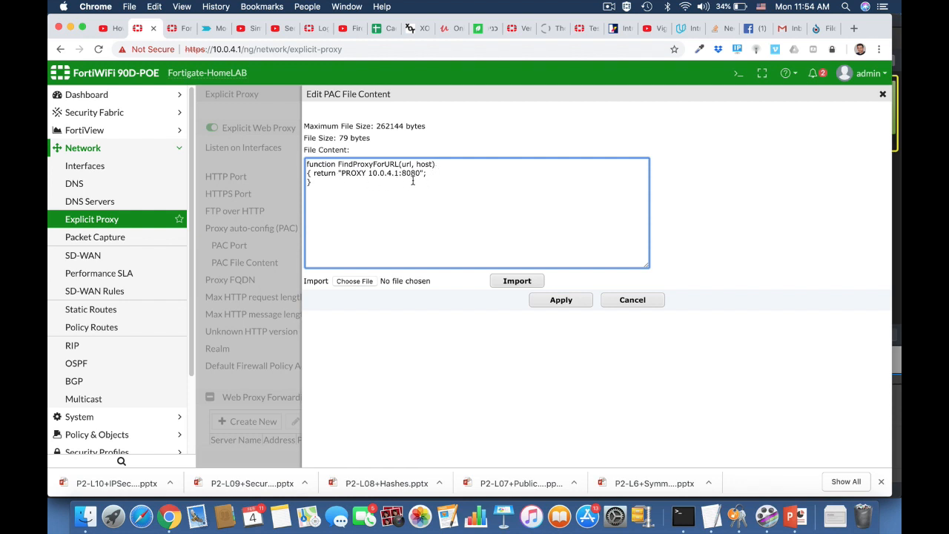
left_click(562, 300)
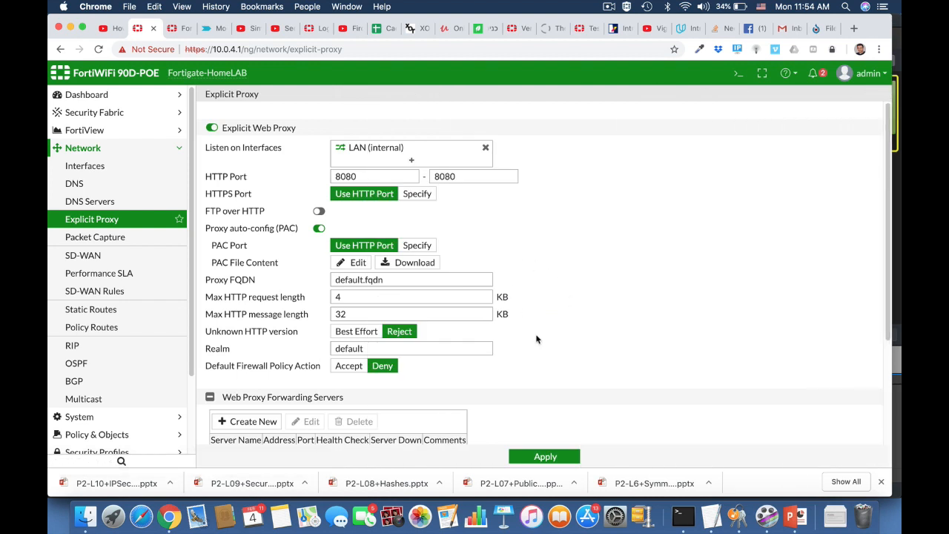
scroll(537, 339, "down", 5)
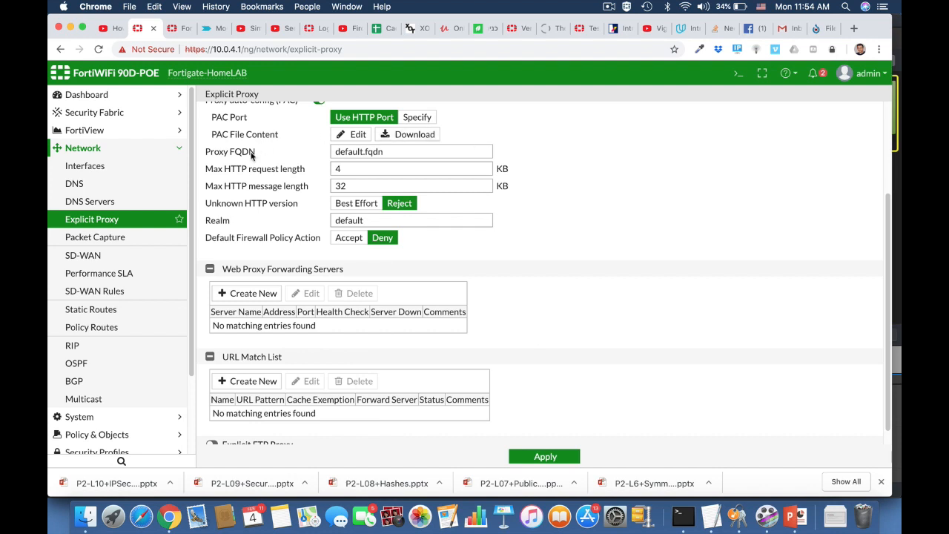
left_click(528, 460)
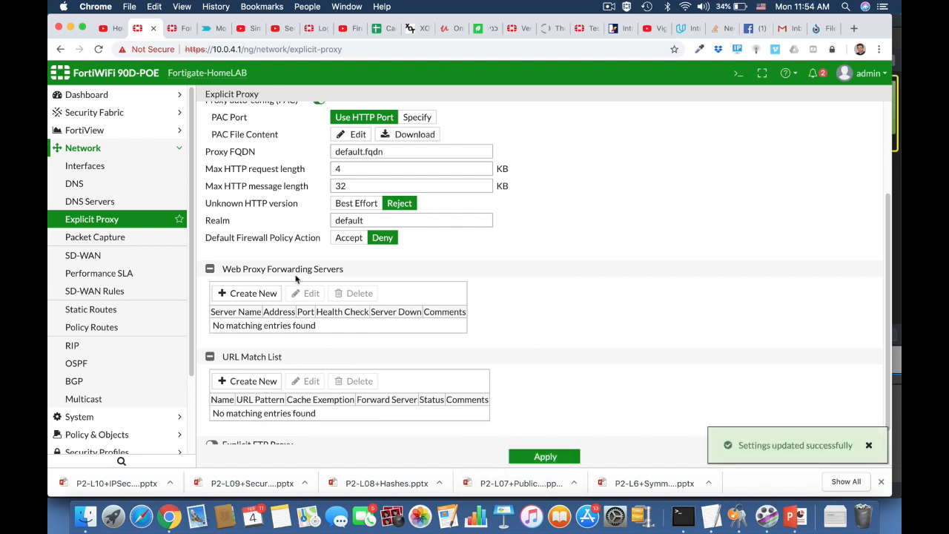
left_click(92, 167)
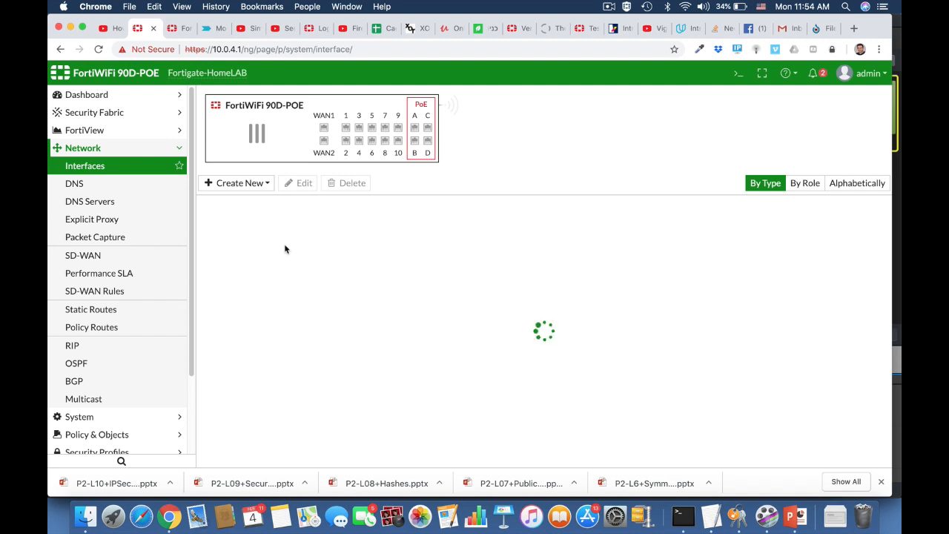
Edit the internal (LAN) interface and expand its DHCP server advanced options
left_click(287, 264)
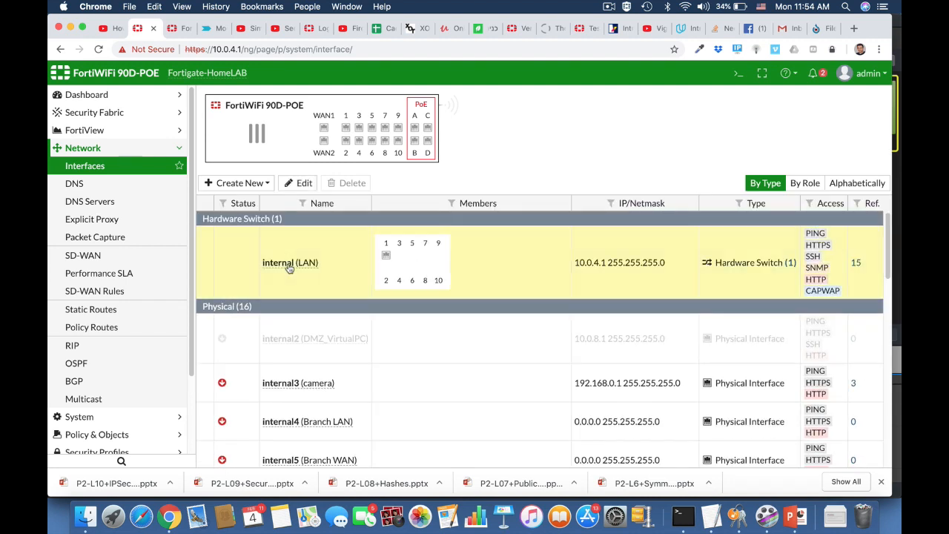
left_click(298, 184)
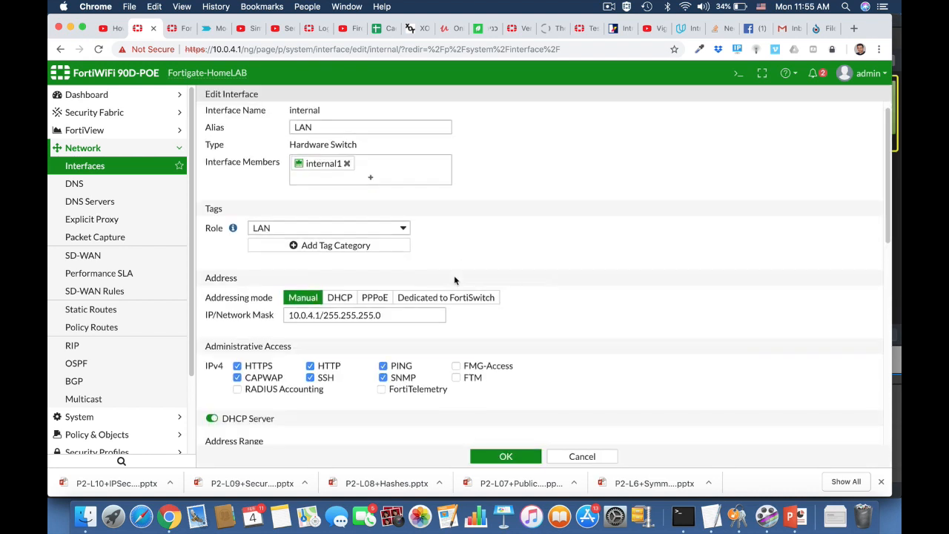
scroll(454, 280, "down", 5)
scroll(454, 279, "down", 3)
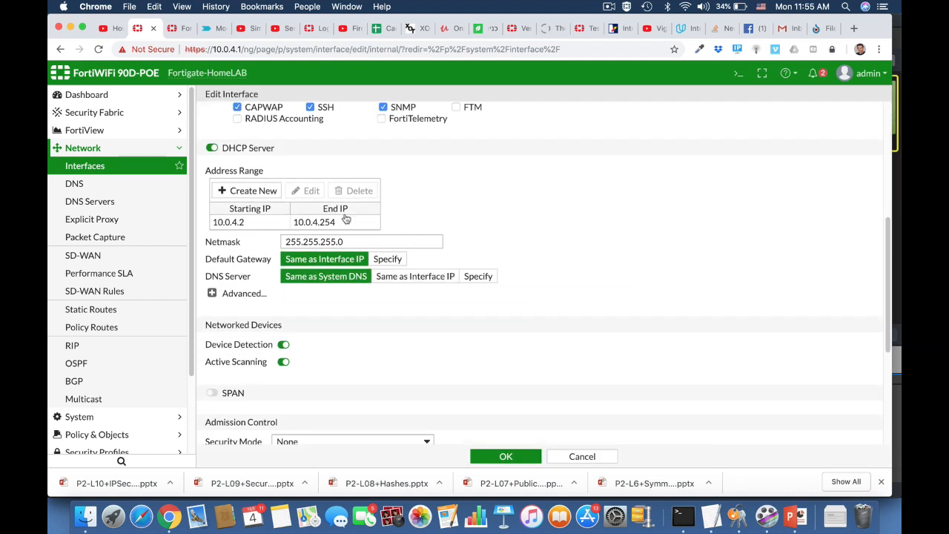
left_click(212, 294)
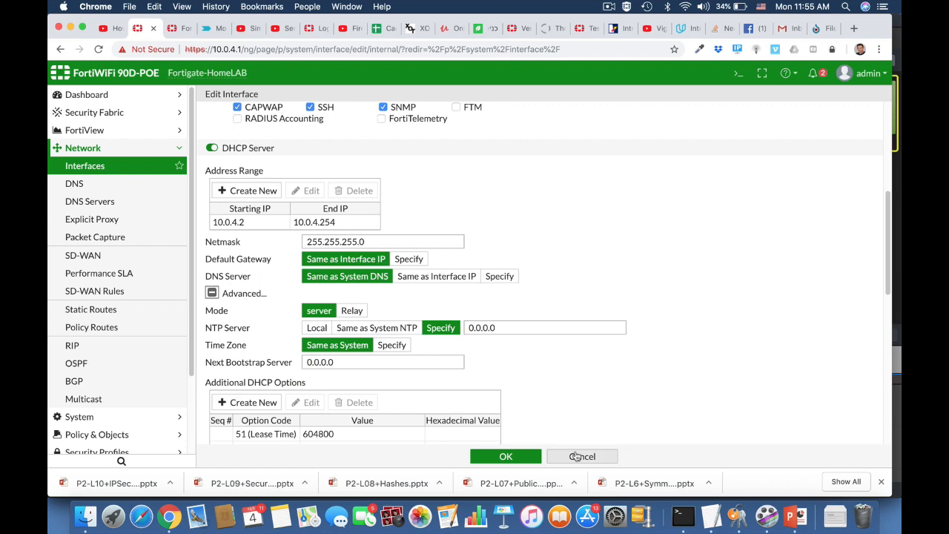
scroll(564, 407, "down", 1)
scroll(563, 407, "down", 3)
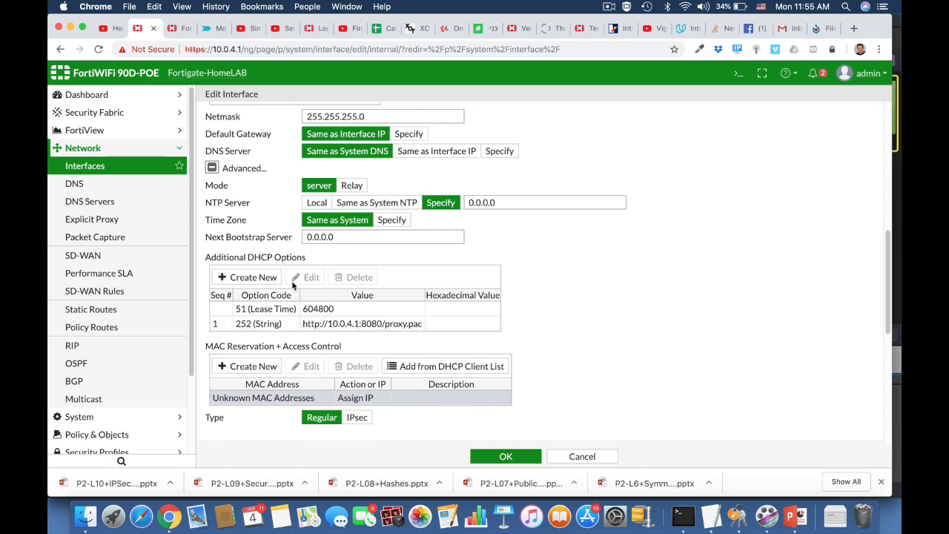
Add a new Specify (String) DHCP option with code 252
left_click(251, 278)
left_click(260, 340)
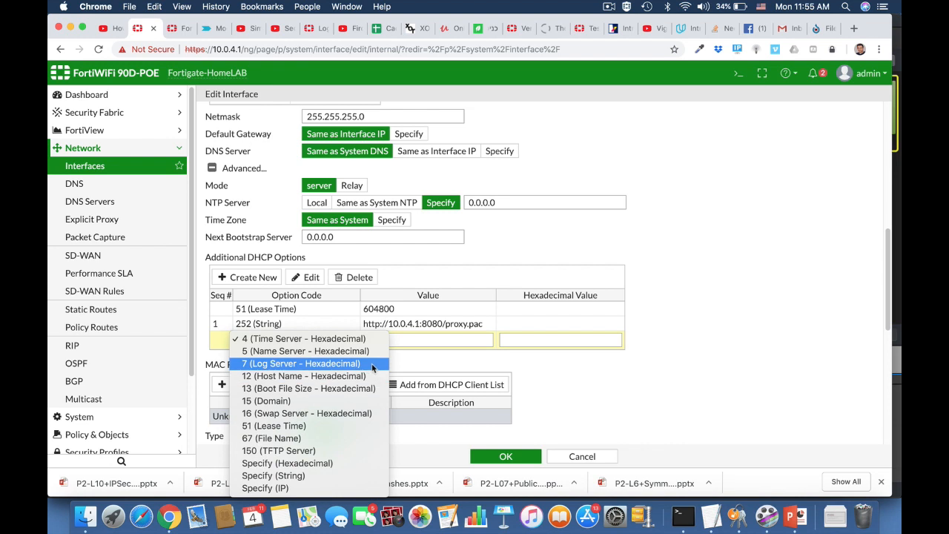
left_click(329, 478)
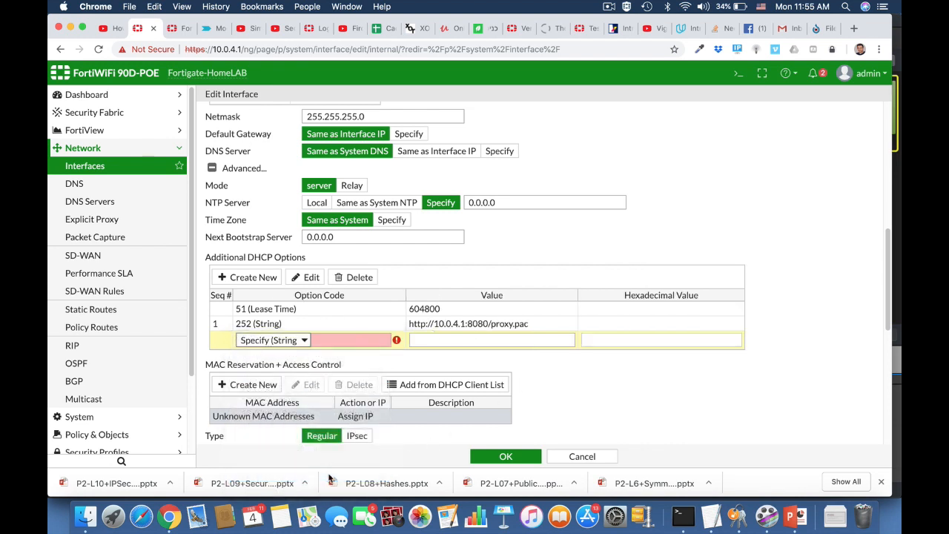
left_click(333, 340)
type("252")
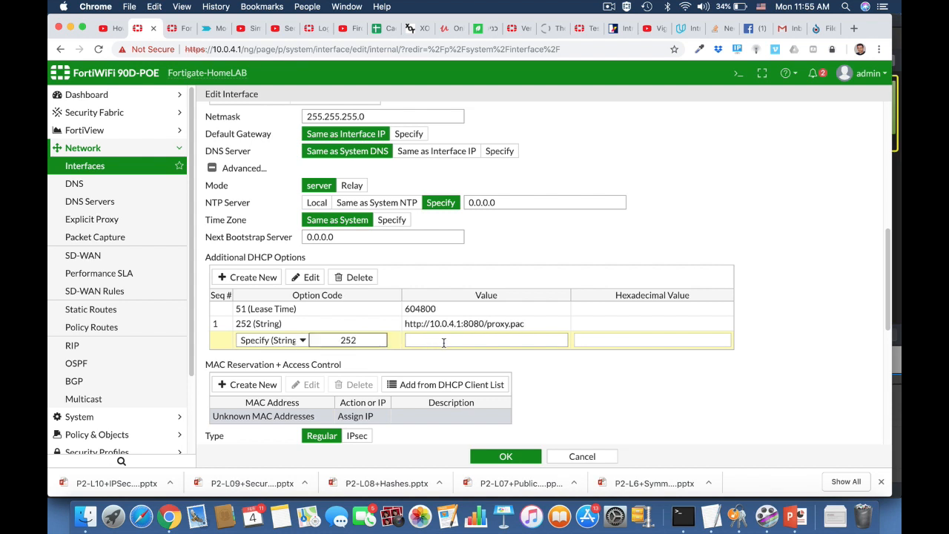
left_click(444, 343)
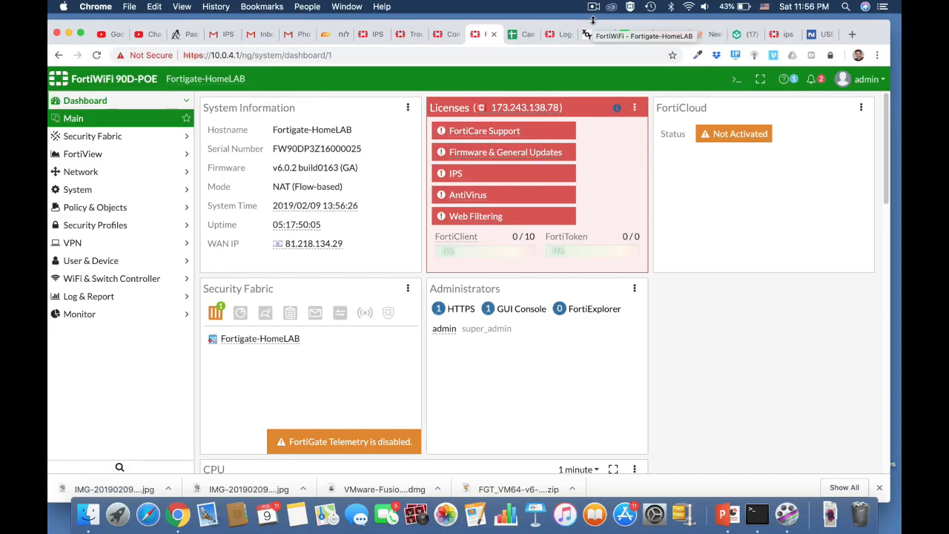
Create a new IPv4 DoS policy on LAN (internal) matching all sources, destinations and services
left_click(124, 209)
left_click(113, 226)
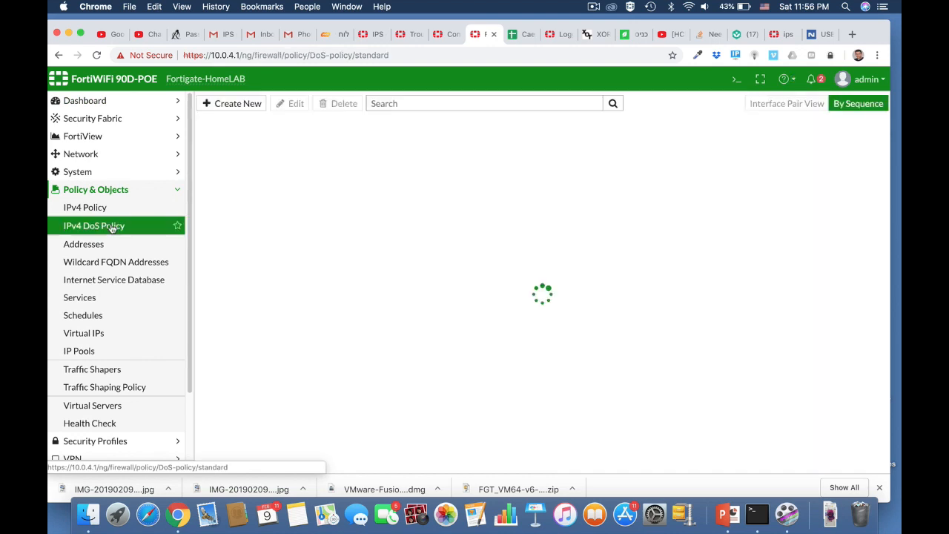
left_click(243, 103)
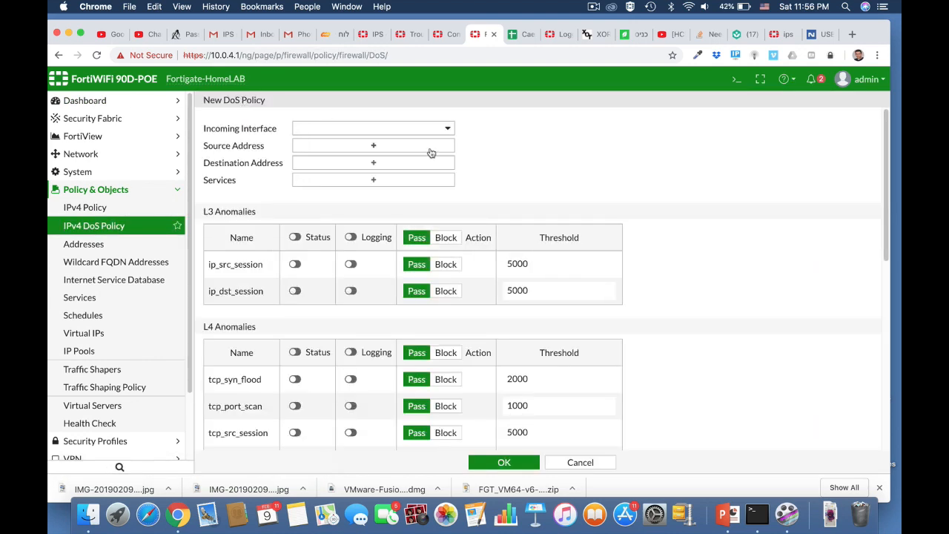
left_click(420, 131)
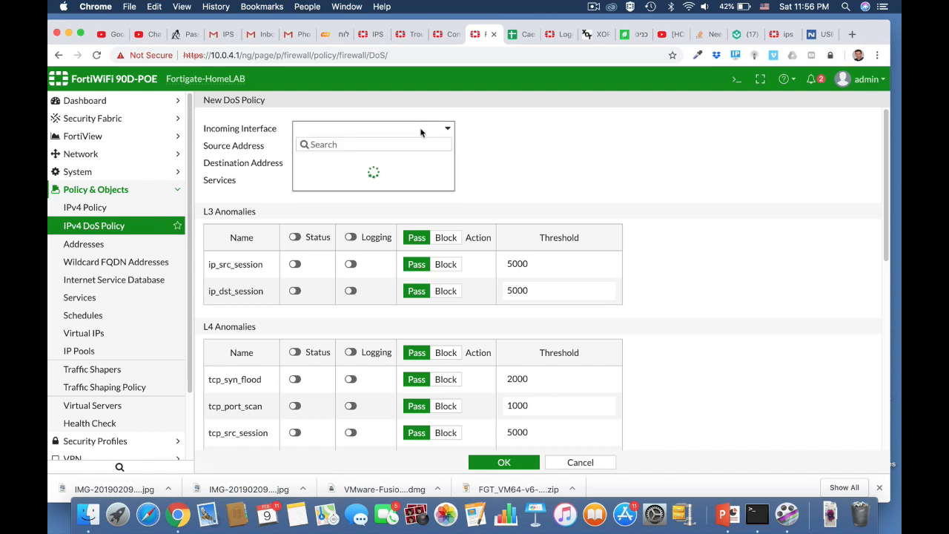
left_click(363, 175)
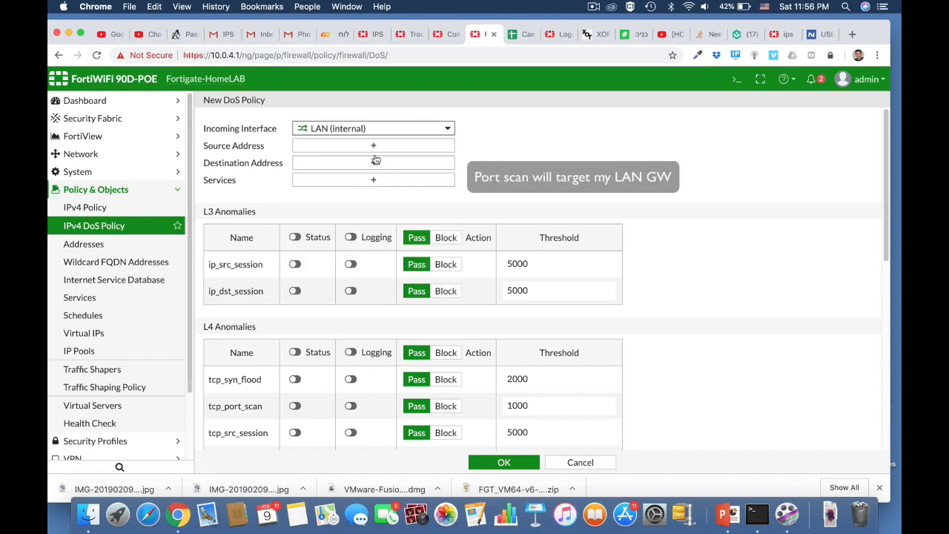
left_click(375, 148)
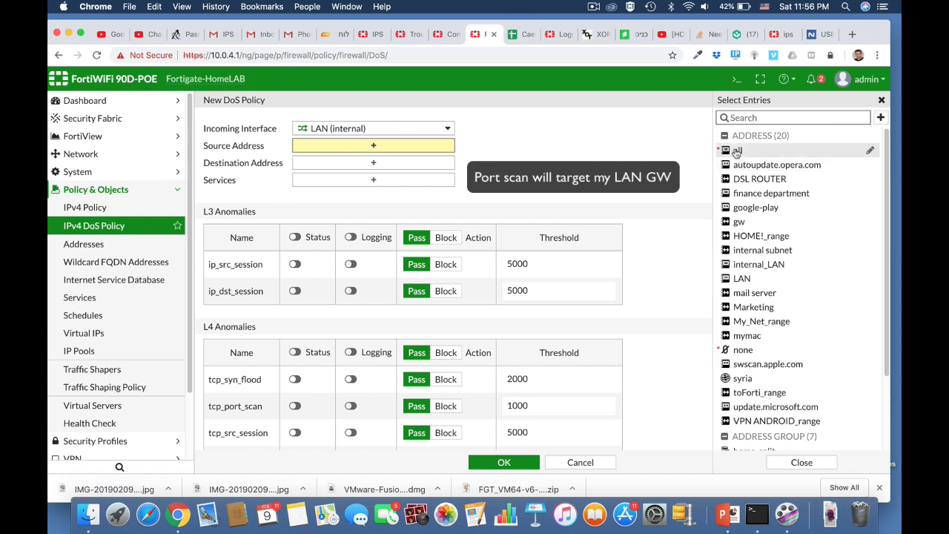
left_click(736, 152)
left_click(381, 174)
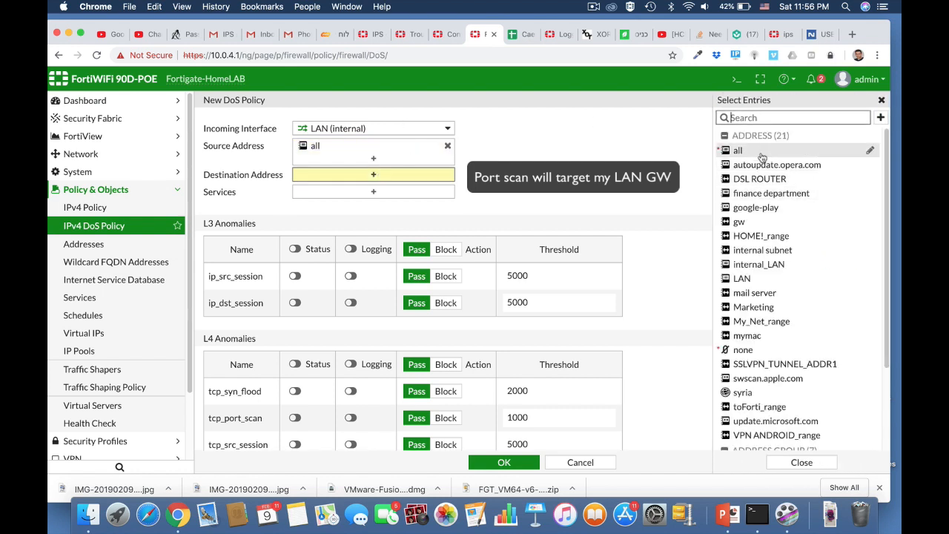
left_click(754, 152)
left_click(408, 207)
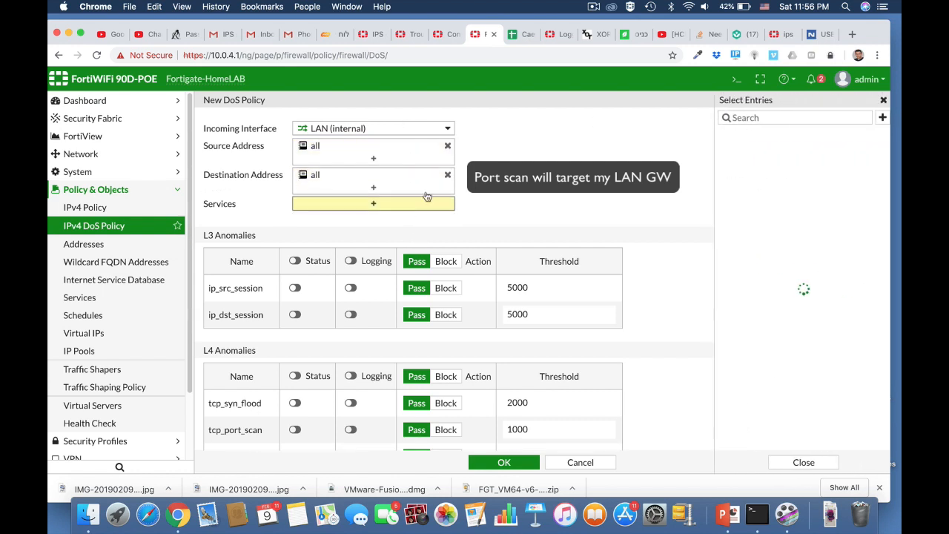
left_click(734, 161)
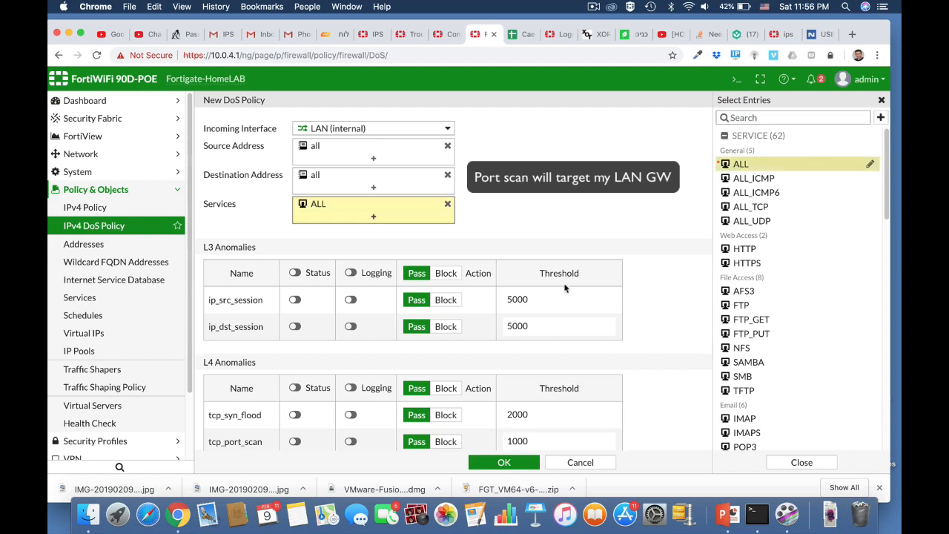
Enable tcp_port_scan with logging and lower its threshold to 100
scroll(642, 276, "down", 4)
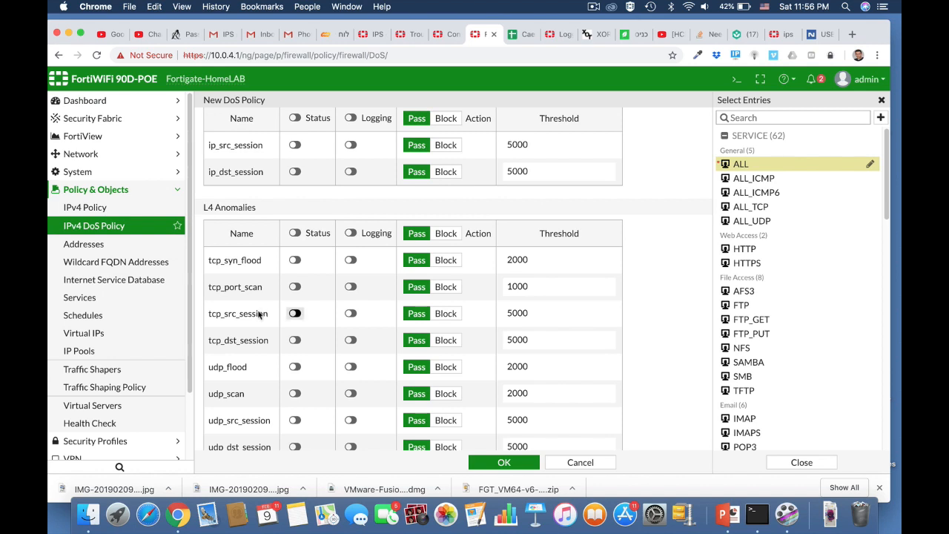
left_click(295, 286)
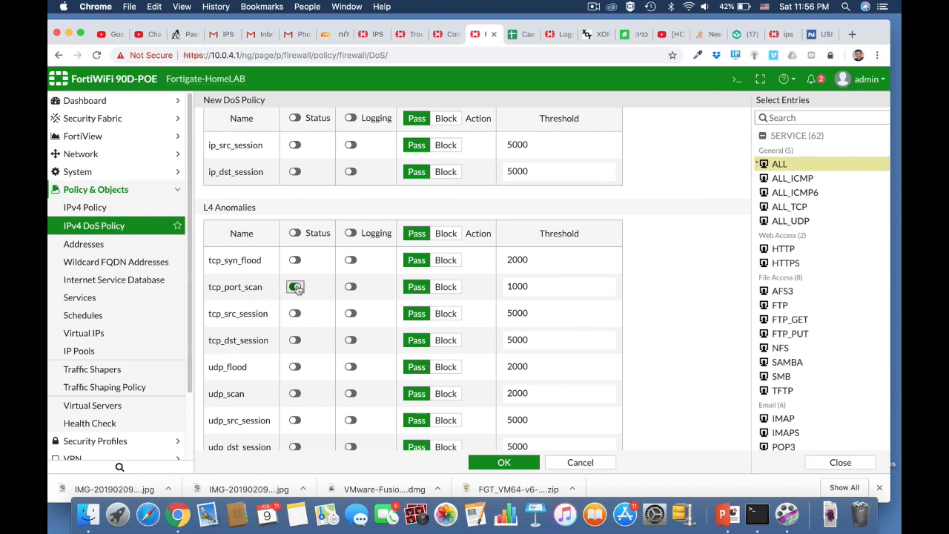
left_click(351, 287)
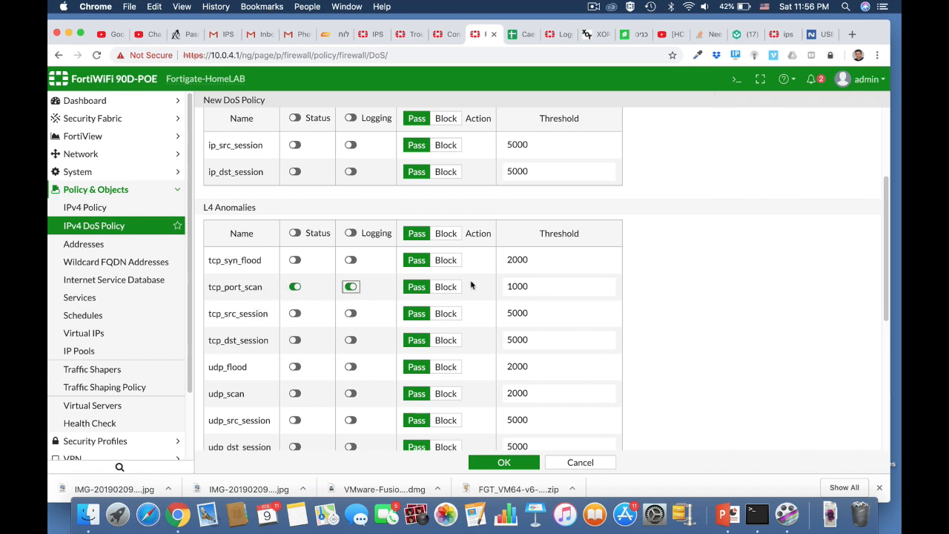
left_click(531, 286)
left_click_drag(526, 287, 522, 287)
Enable udp_scan with logging and threshold 1000, then save the DoS policy
scroll(640, 363, "down", 3)
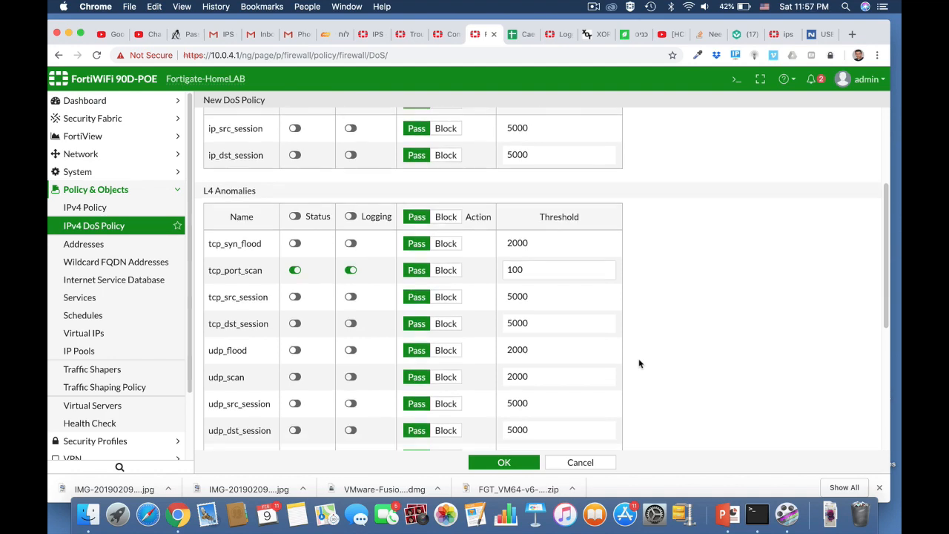
scroll(640, 364, "down", 4)
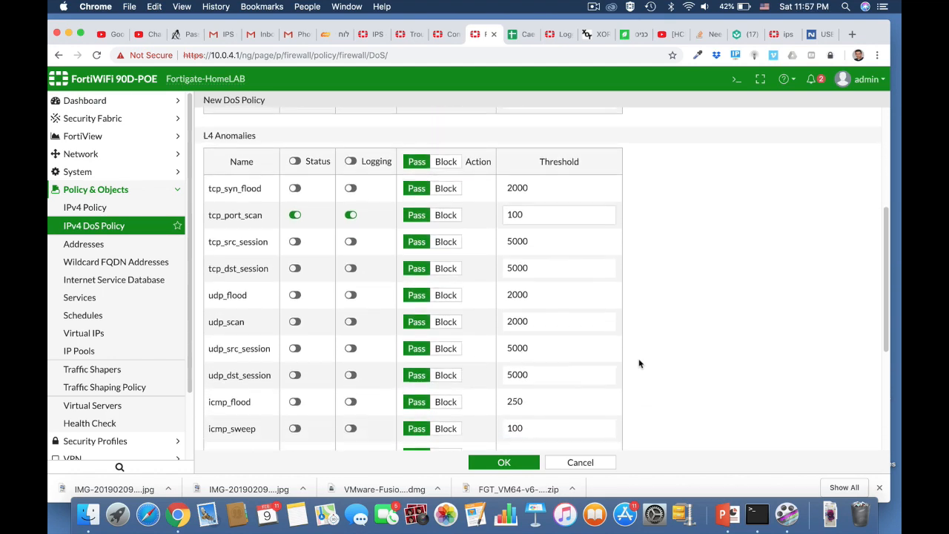
scroll(639, 364, "down", 1)
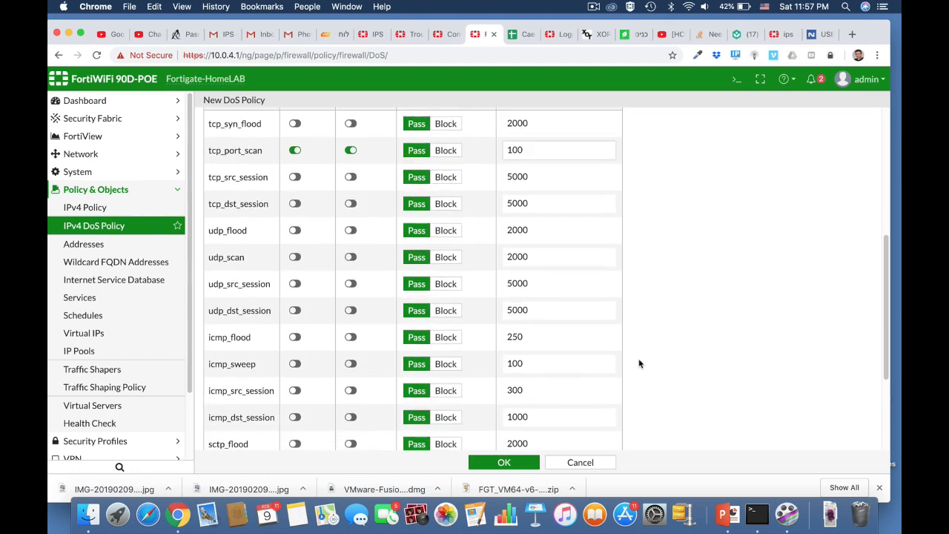
left_click(295, 257)
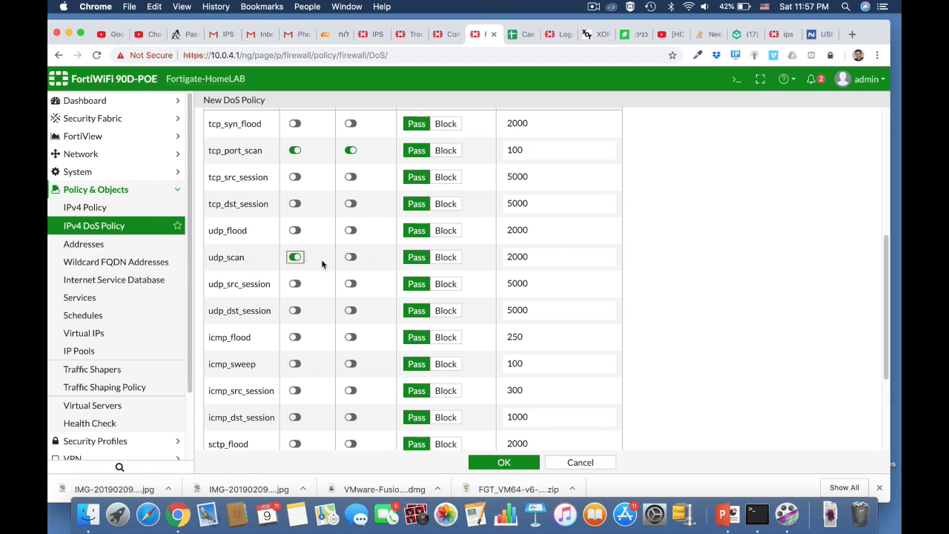
left_click(351, 256)
left_click_drag(529, 257, 488, 263)
type("1")
scroll(691, 392, "down", 3)
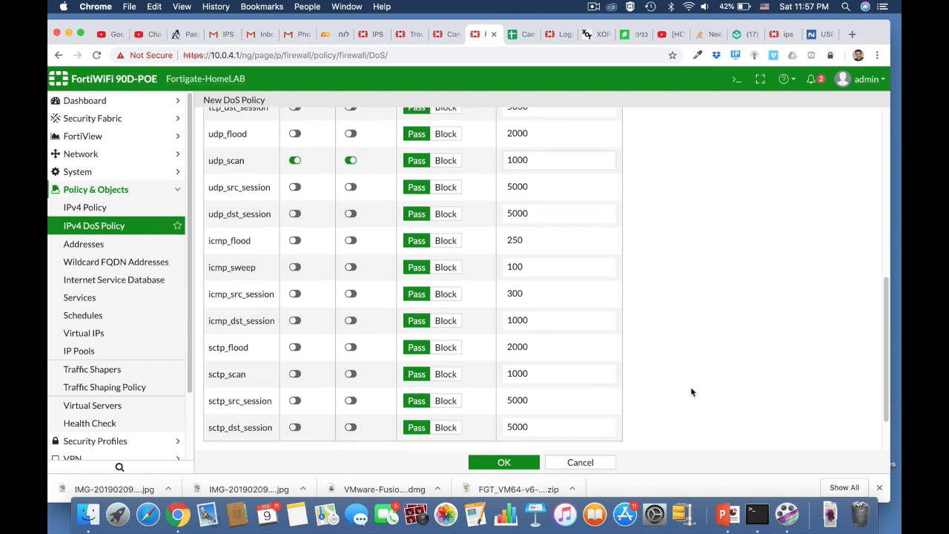
left_click(511, 462)
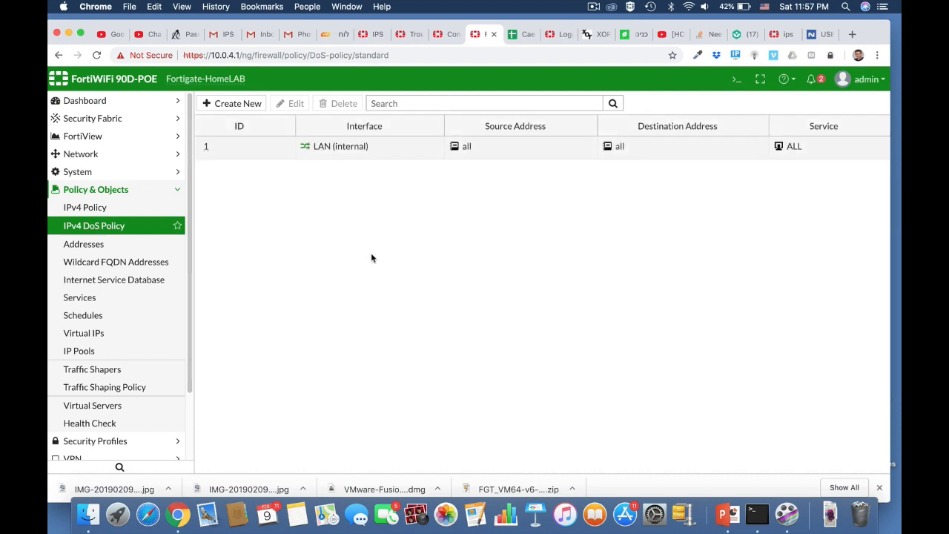
Run nmap 10.0.4.1 in Terminal to list the firewall's open ports
key("super+Tab")
key("super+Tab")
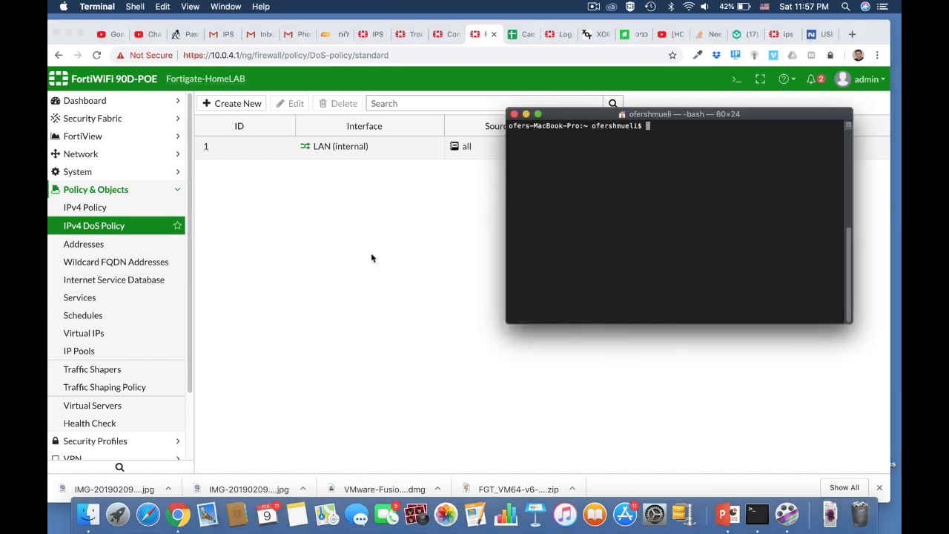
type("nmap 10.0.4.1")
key("Return")
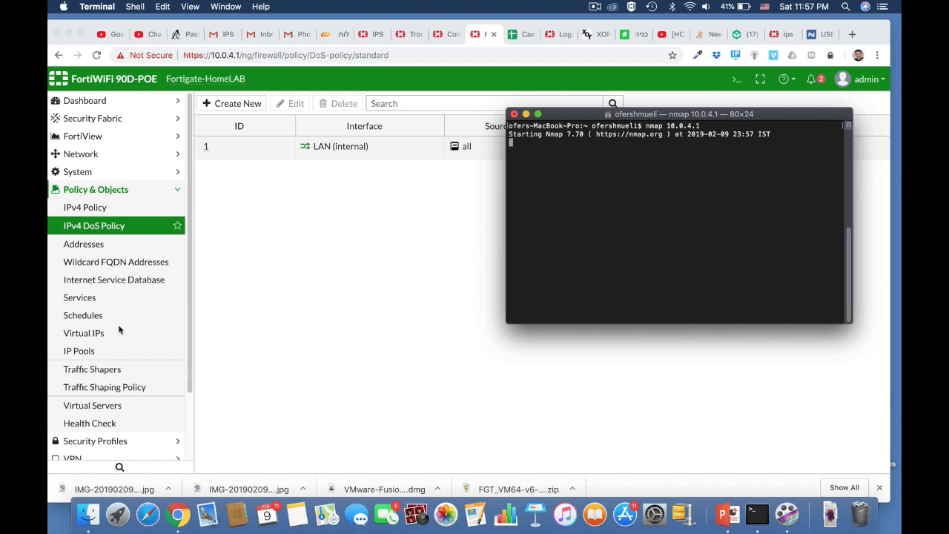
scroll(119, 329, "down", 3)
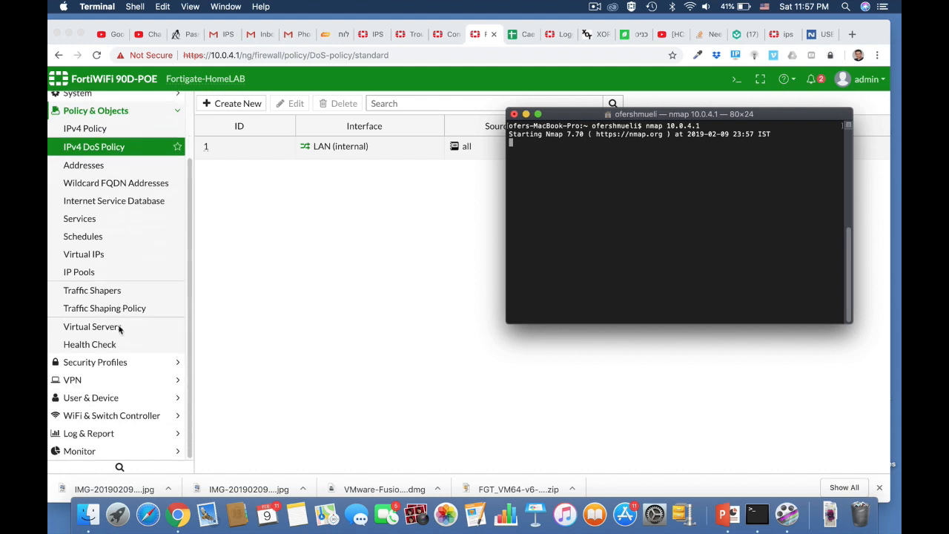
View the Log Details of the second tcp_port_scan entry in the Anomaly log
left_click(91, 438)
left_click(90, 435)
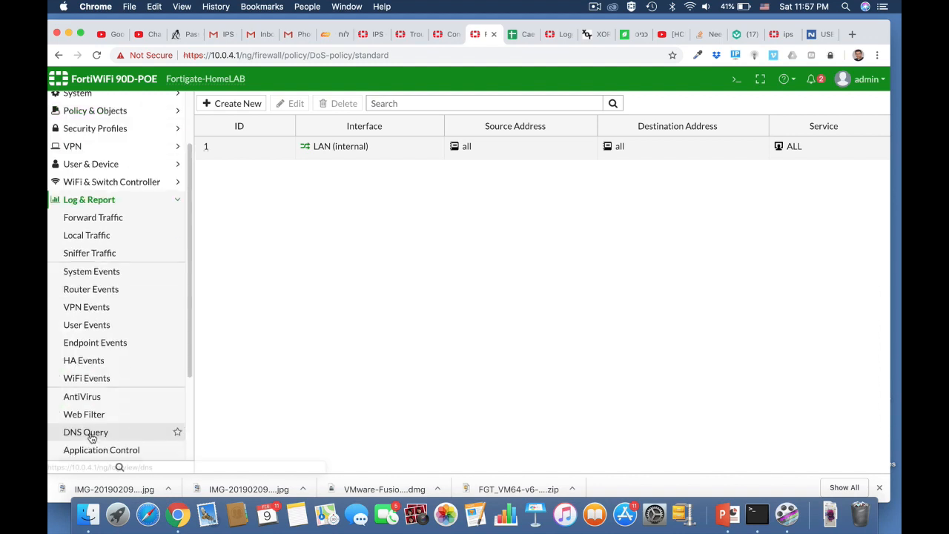
scroll(96, 411, "down", 5)
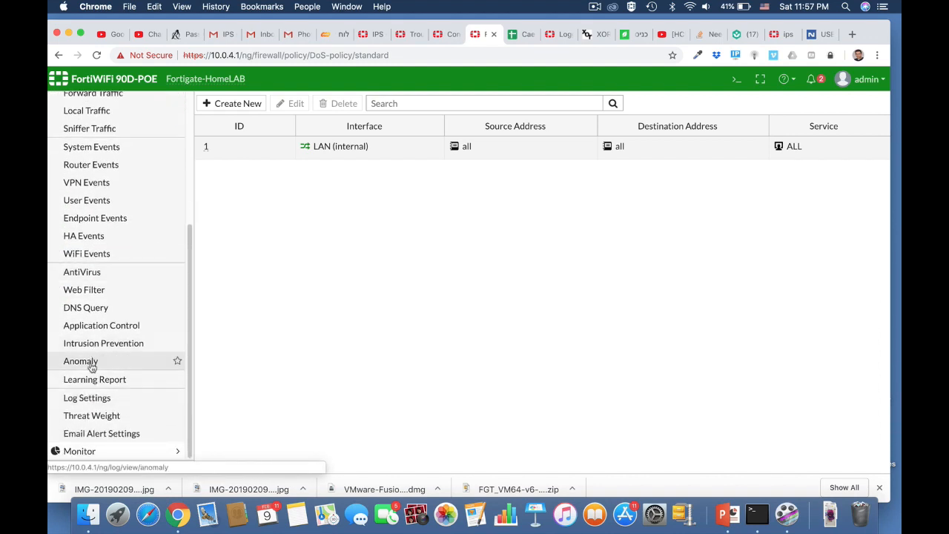
left_click(81, 361)
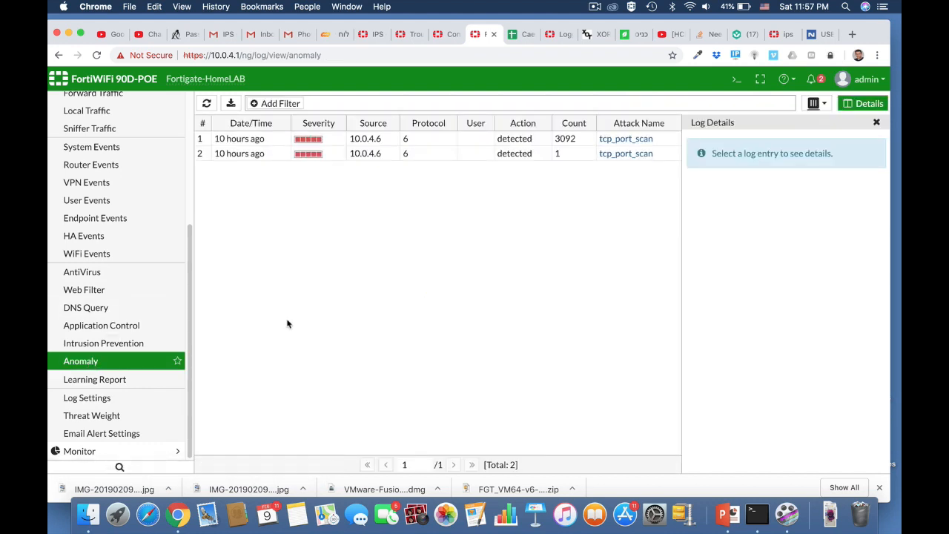
double_click(369, 154)
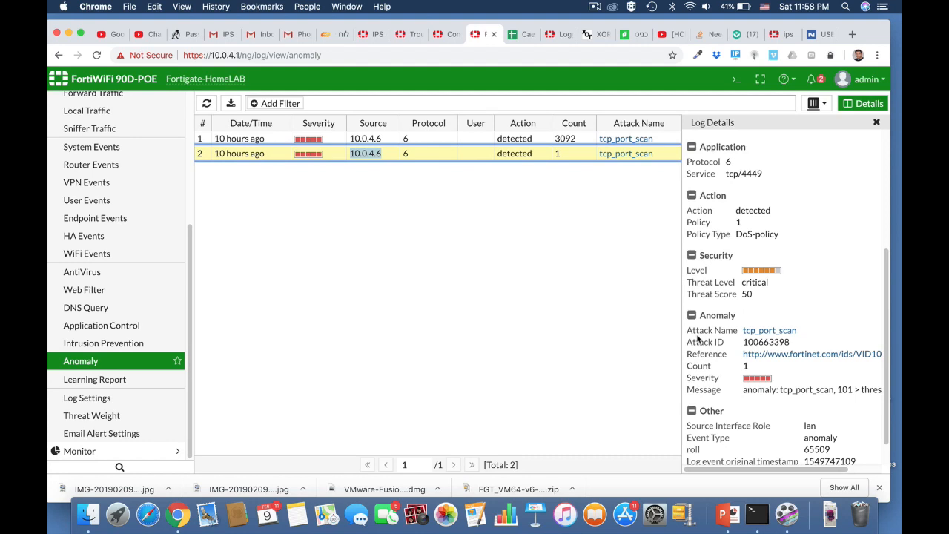
scroll(784, 379, "down", 2)
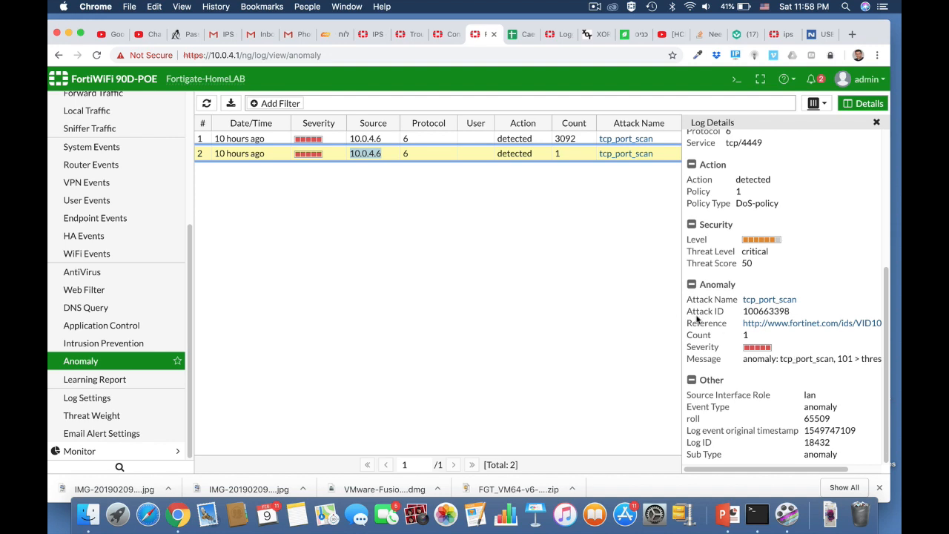
Open the FortiGuard reference for tcp_port_scan and read through the encyclopedia entry
left_click(781, 325)
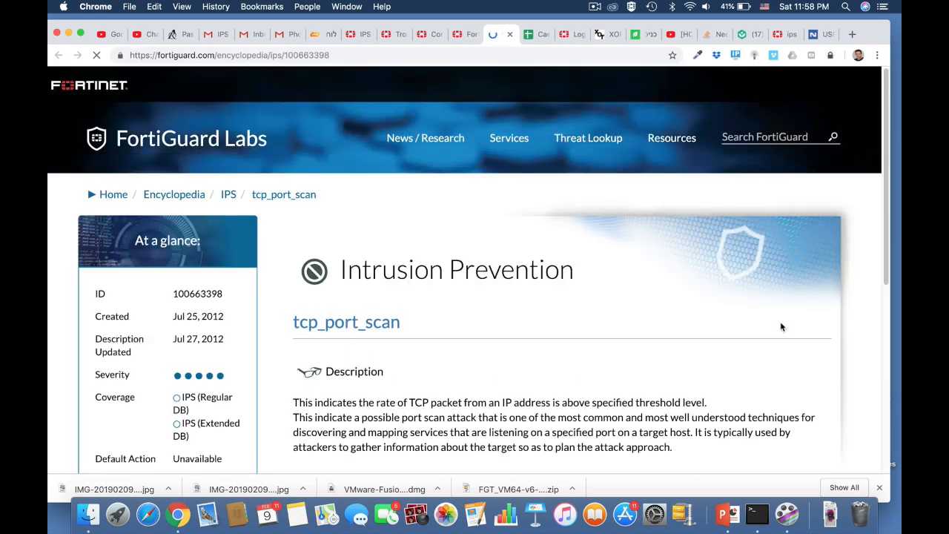
scroll(538, 406, "down", 3)
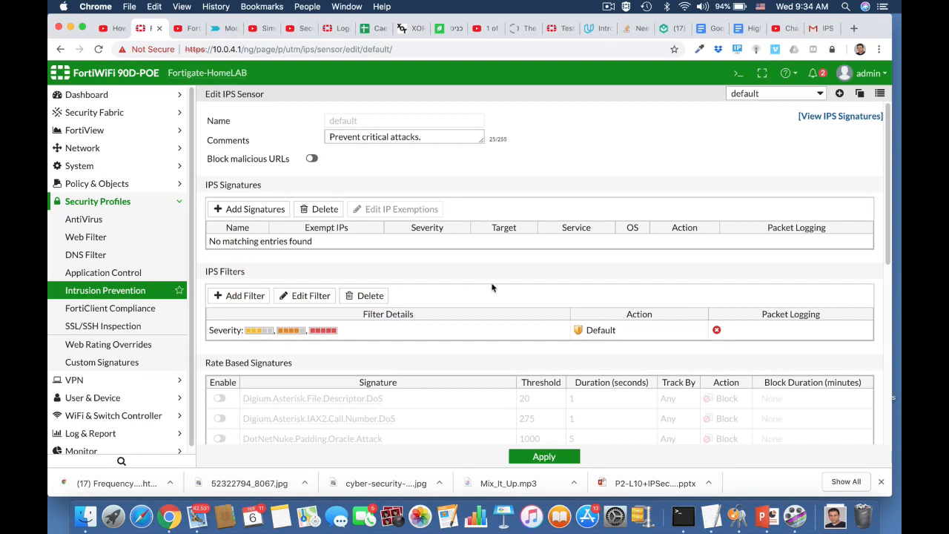
Open the full IPS signatures list
left_click(834, 117)
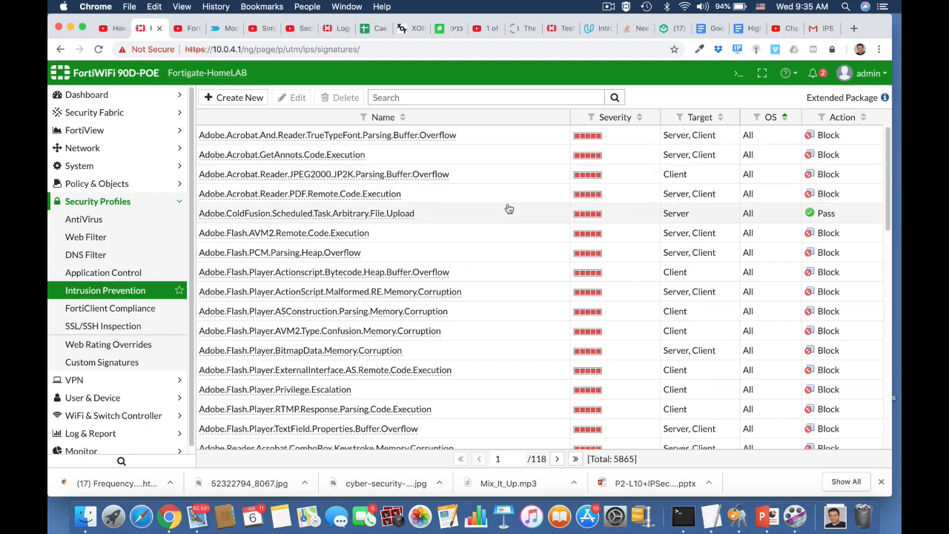
scroll(508, 210, "down", 5)
scroll(509, 209, "up", 5)
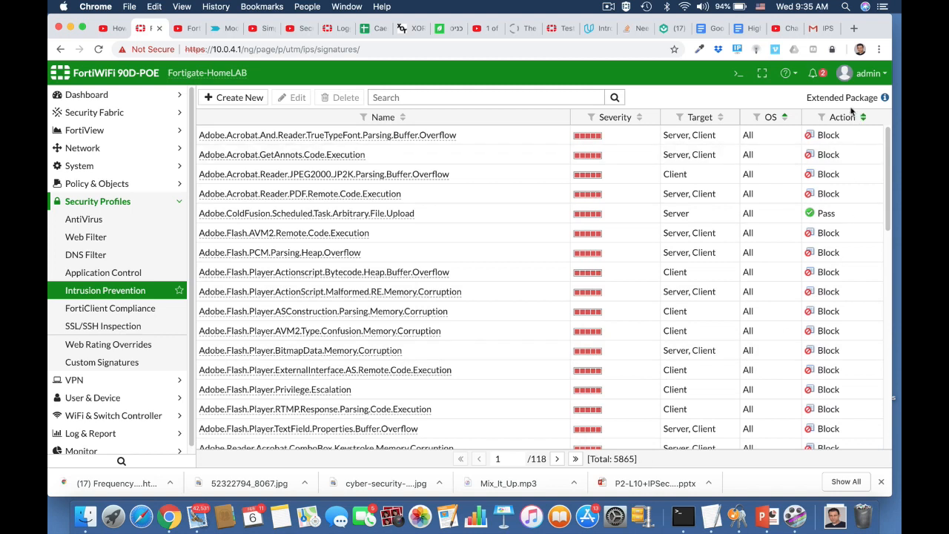
In the CLI console, abort a mistyped 'config ip' command
mouse_move(884, 99)
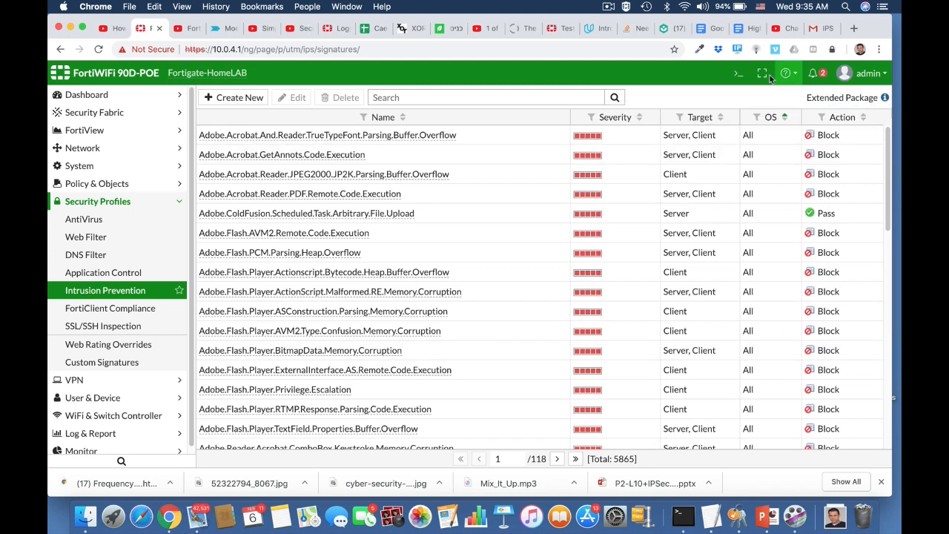
left_click(738, 73)
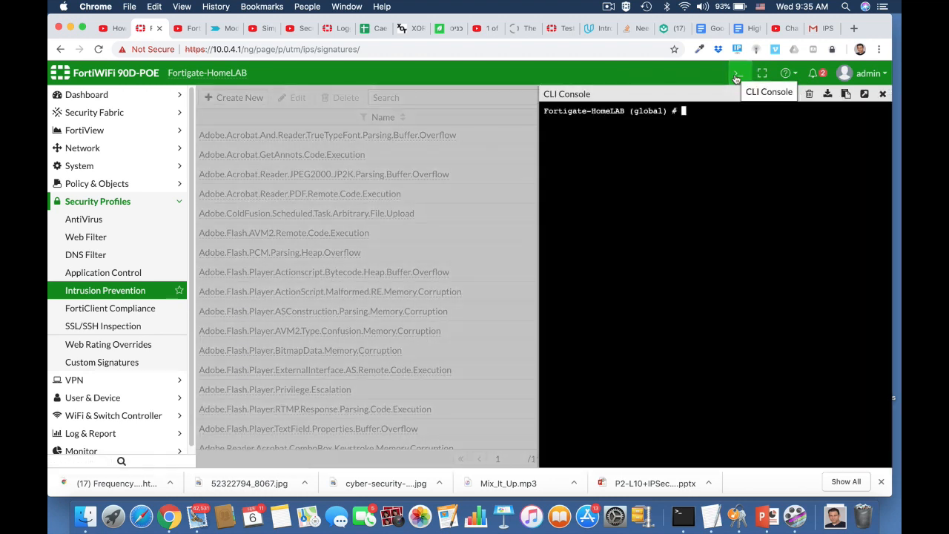
type("config ip")
key("Return")
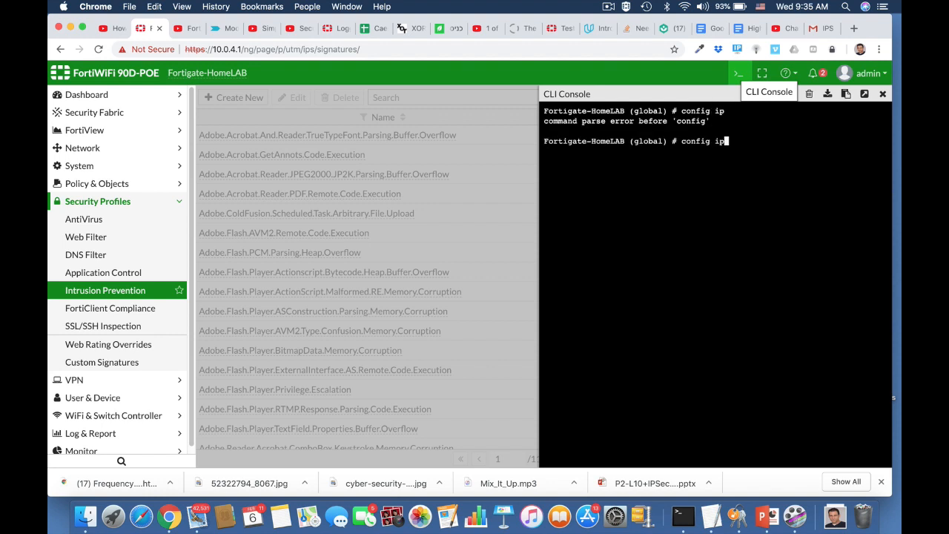
key("BackSpace")
key("BackSpace")
key("BackSpace")
key("BackSpace")
key("BackSpace")
key("BackSpace")
key("BackSpace")
type("abort")
key("Return")
Under config ips global, set database regular and end, then close the console
type("conf")
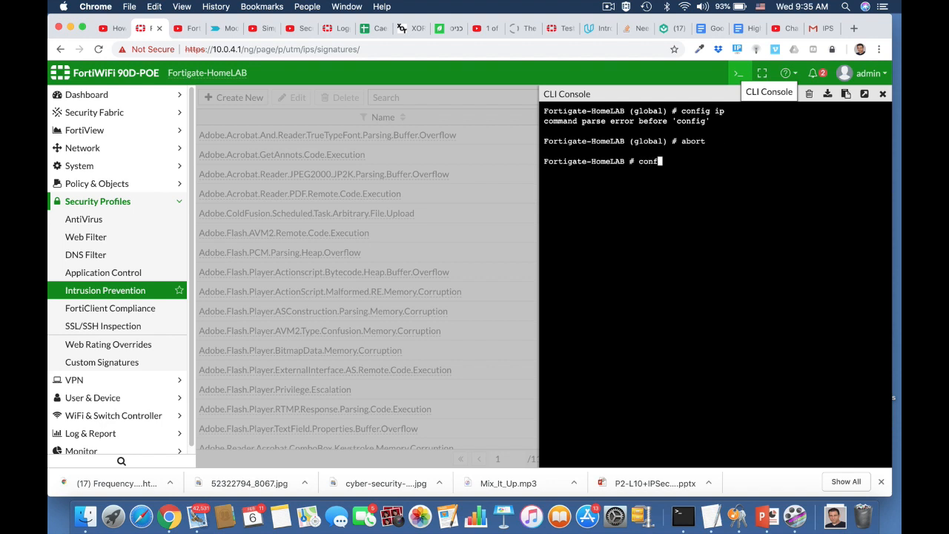
key("Tab")
type("i")
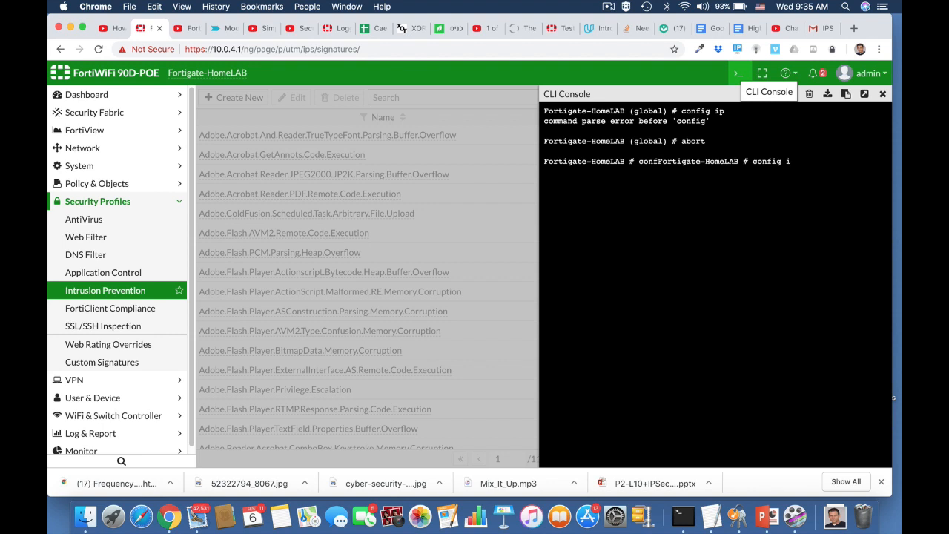
type("ps global")
key("Return")
type("sh")
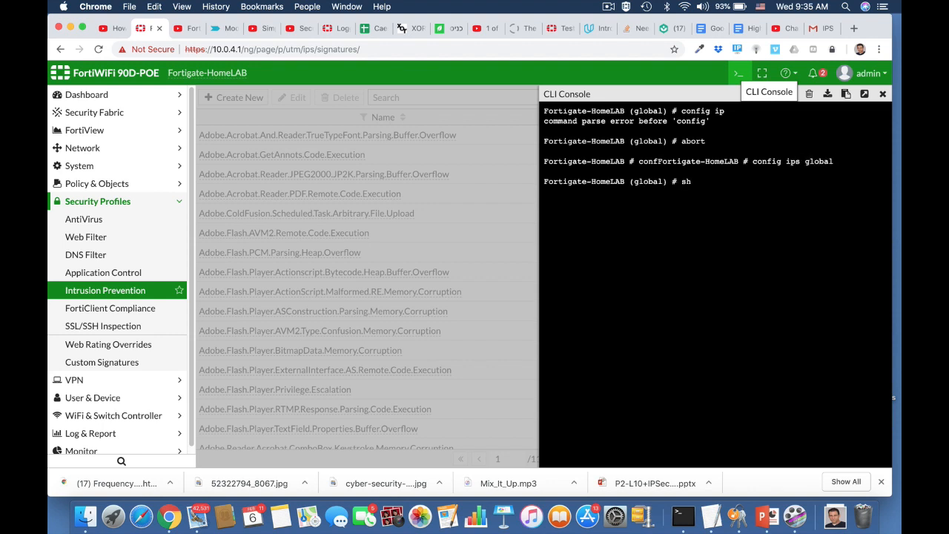
type("ow full")
key("Return")
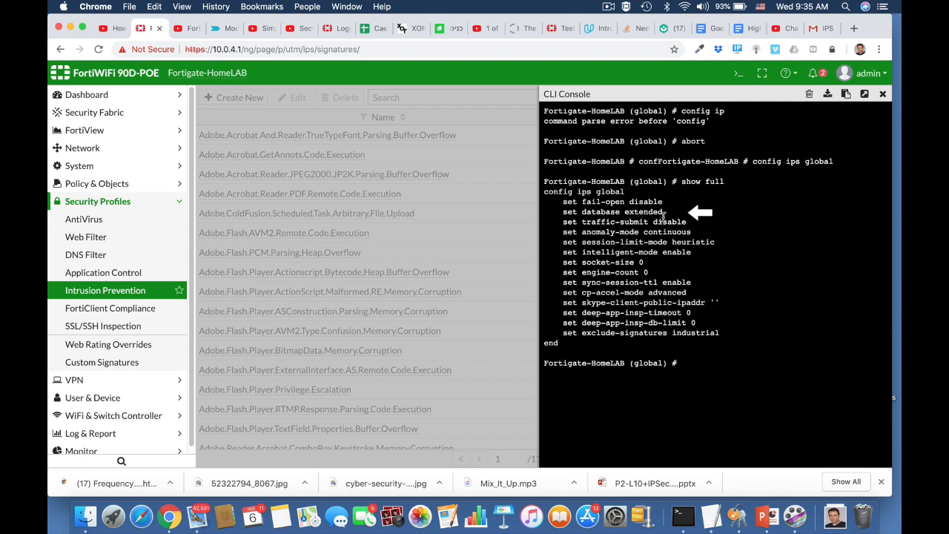
type("set database regular")
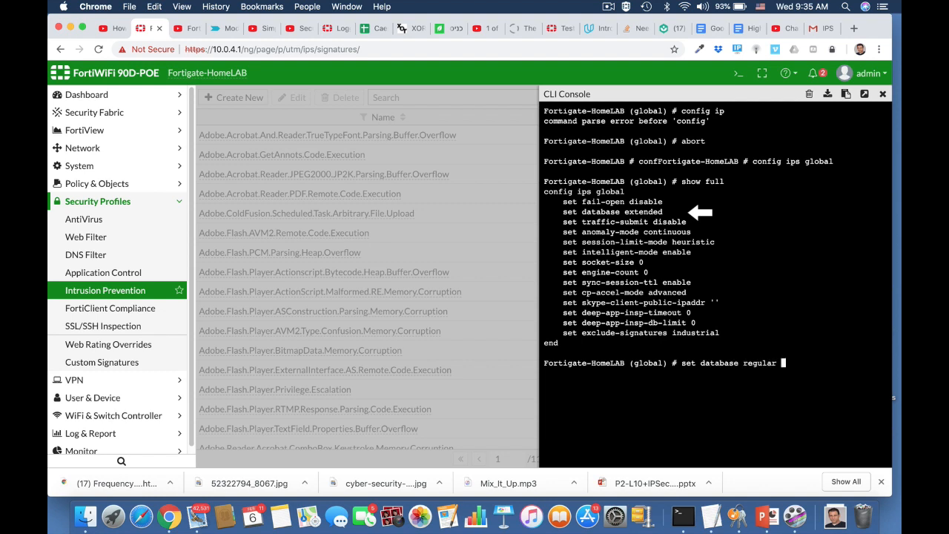
key("Return")
type("end")
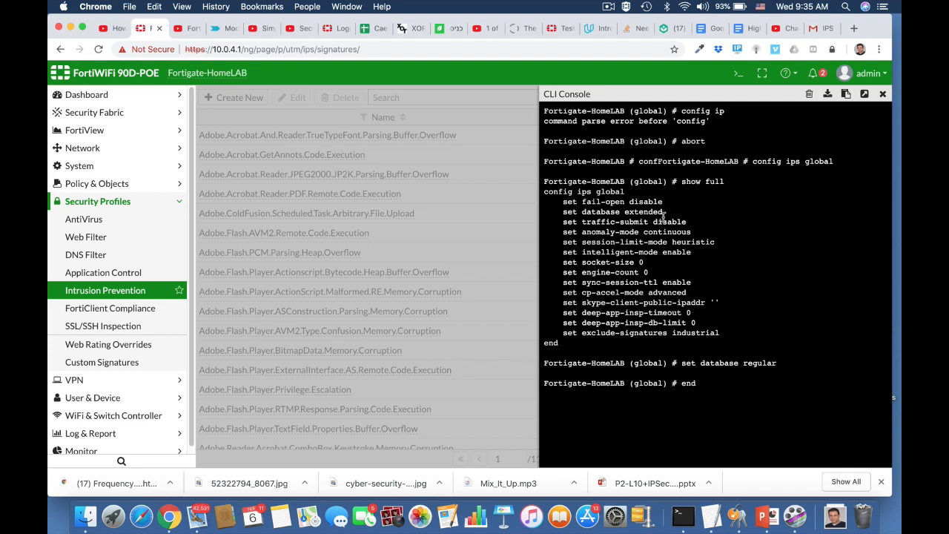
left_click(882, 95)
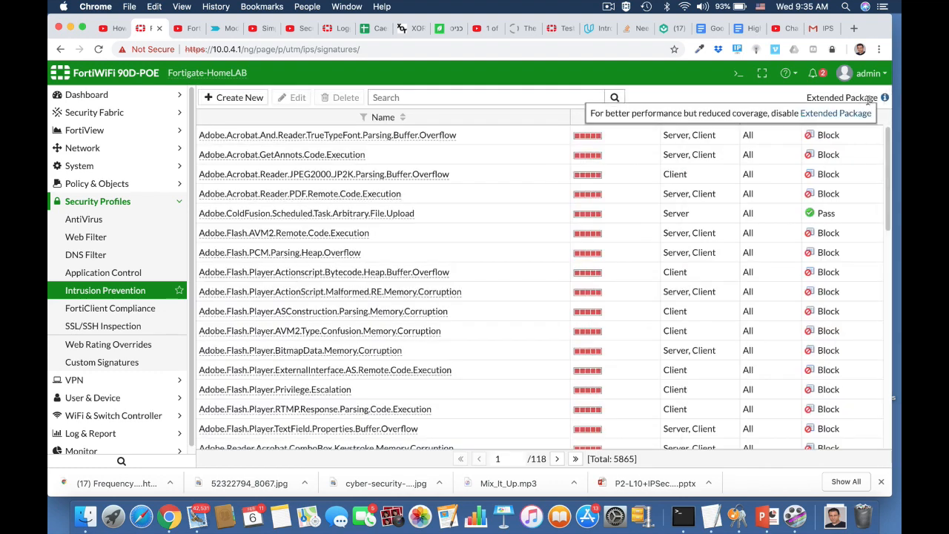
Reload the IPS signatures page and scroll through the list
left_click(564, 48)
key("Return")
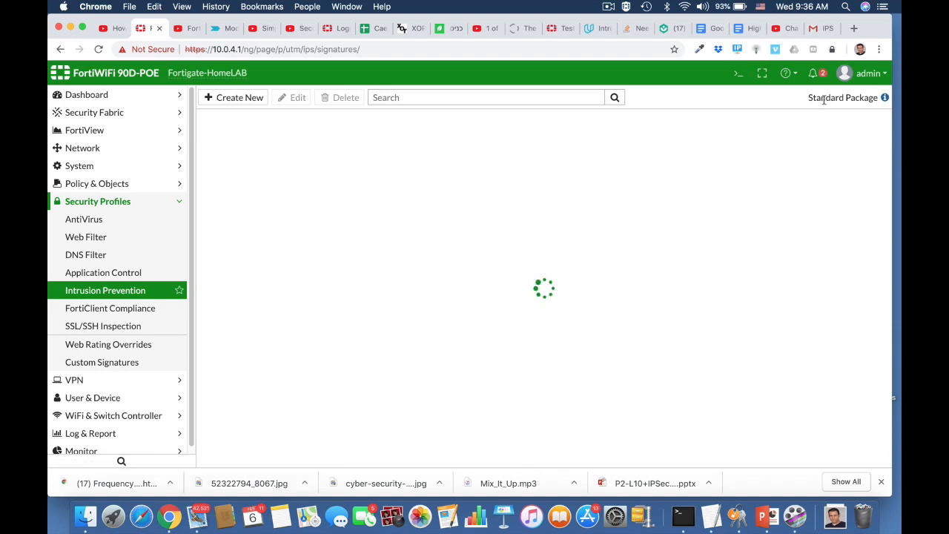
scroll(651, 275, "down", 3)
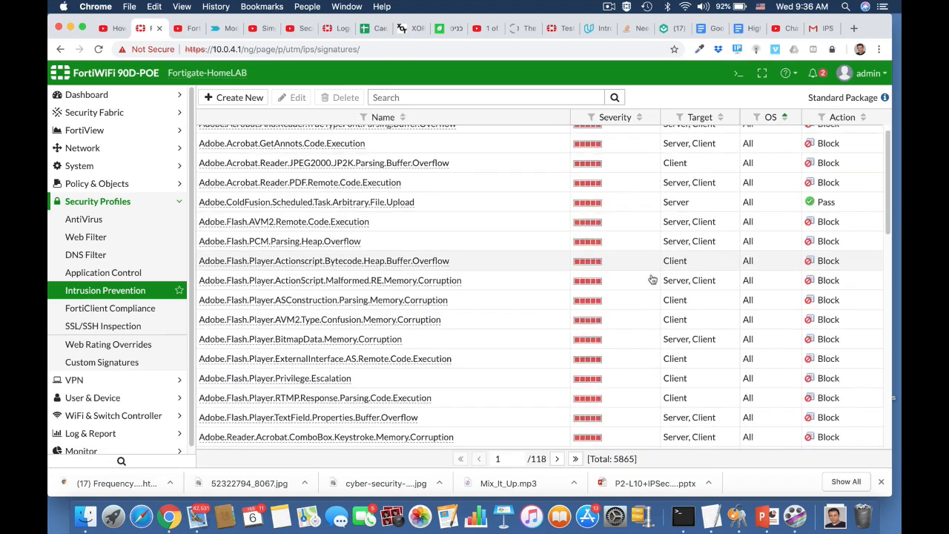
scroll(652, 278, "down", 4)
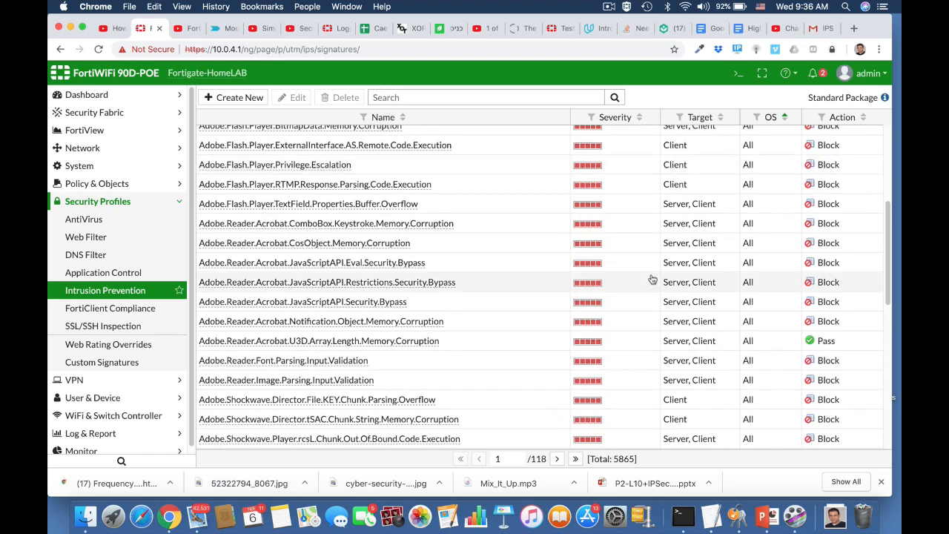
scroll(652, 279, "up", 6)
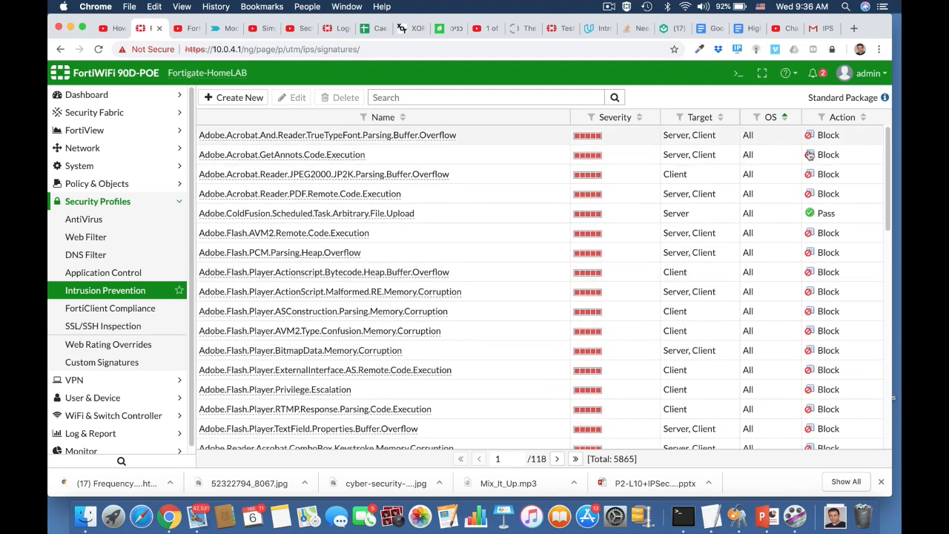
Under config ips global in the CLI, set fail-open enable and end
left_click(738, 74)
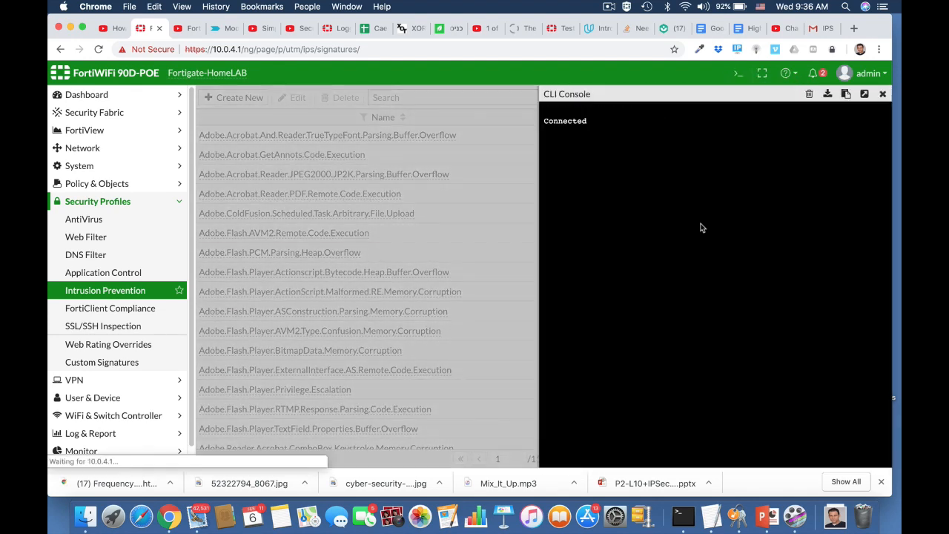
type("conf")
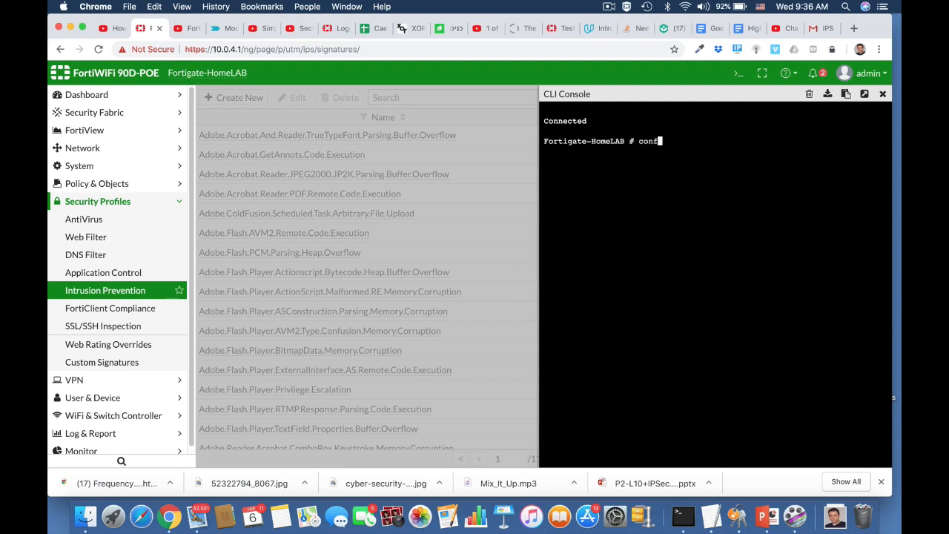
type("ig ips global")
key("Return")
type("show full")
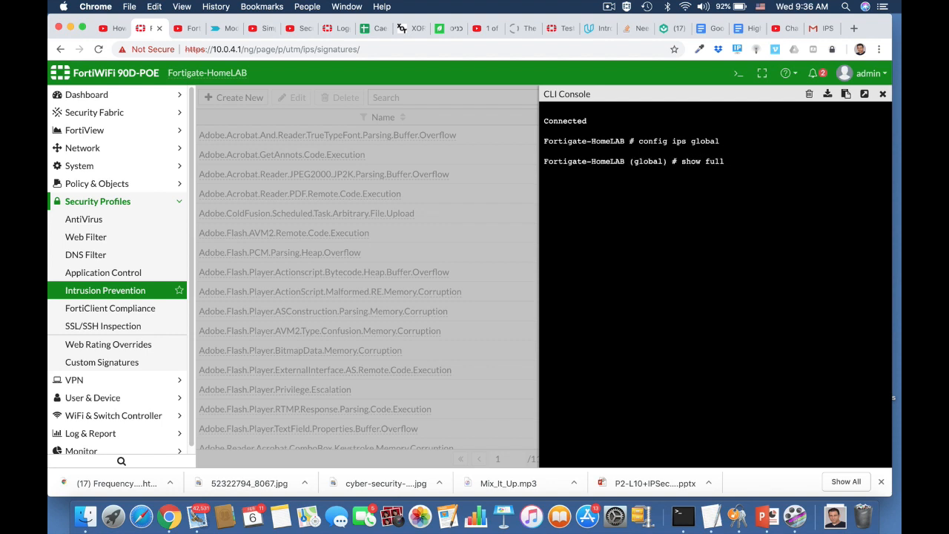
key("Return")
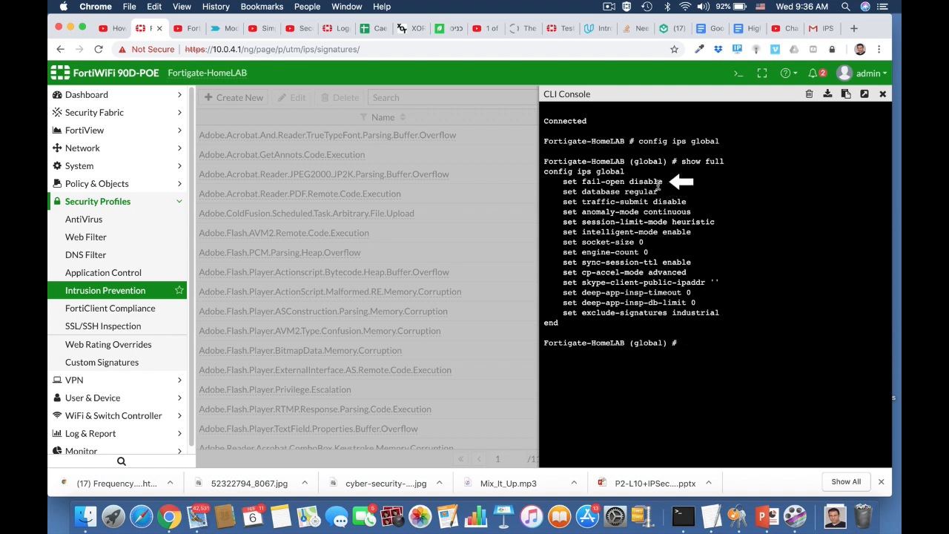
type("set fail-open enable")
key("Return")
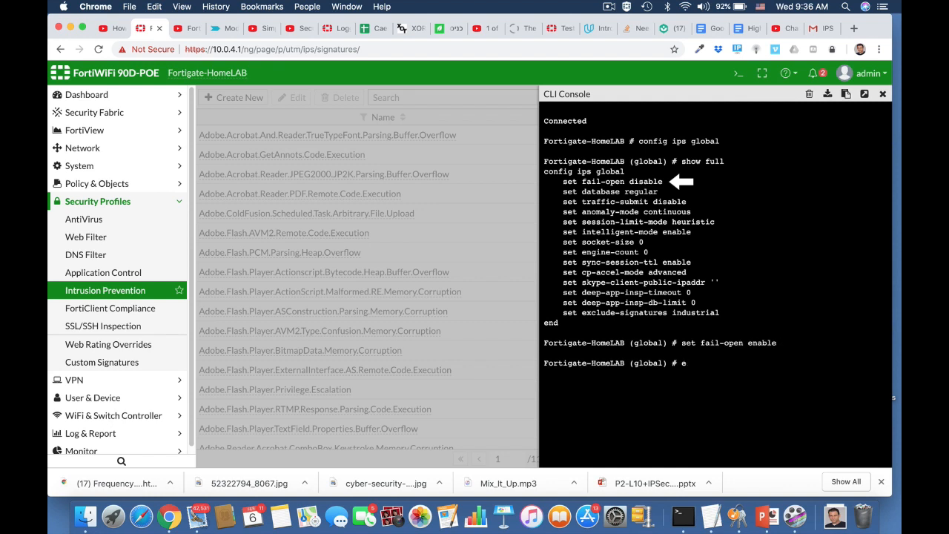
type("end")
key("Return")
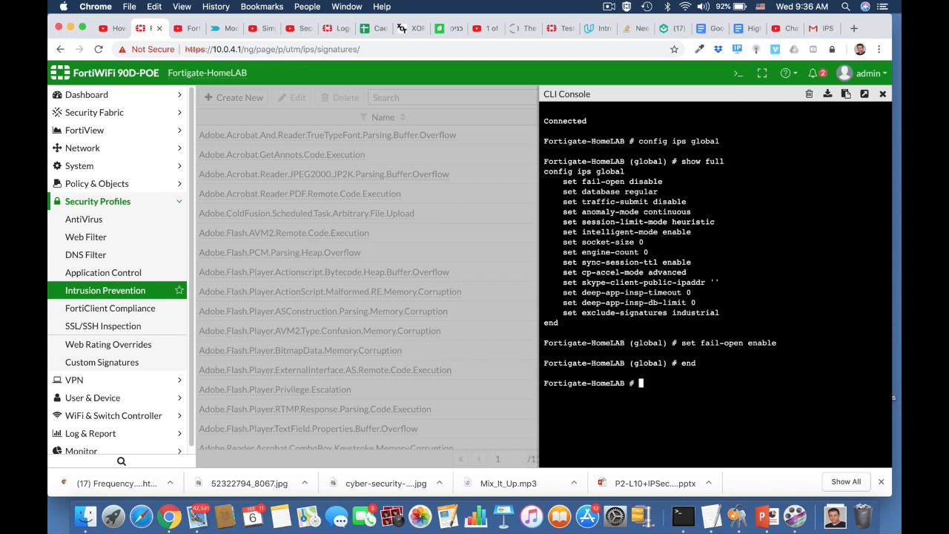
key("Return")
left_click(883, 95)
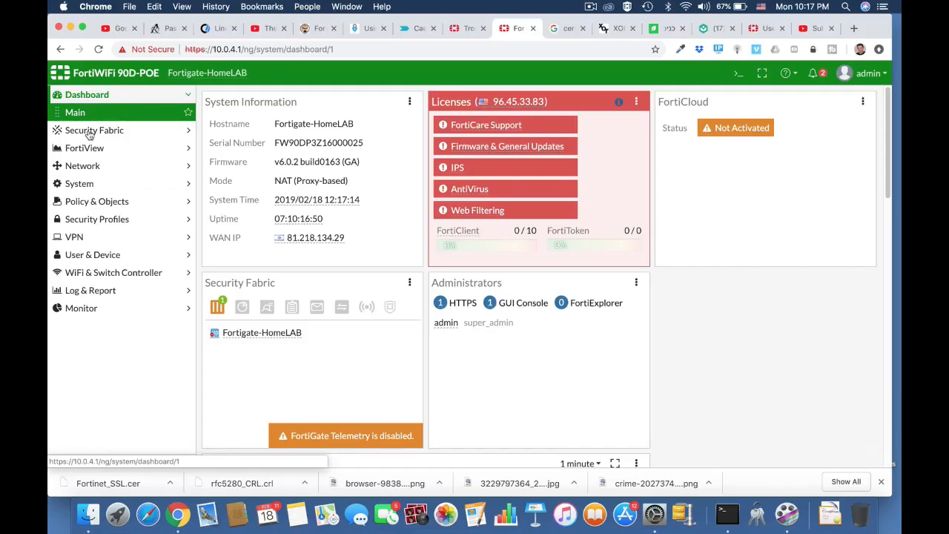
Open the IPv4 Policy list under Policy & Objects
left_click(112, 208)
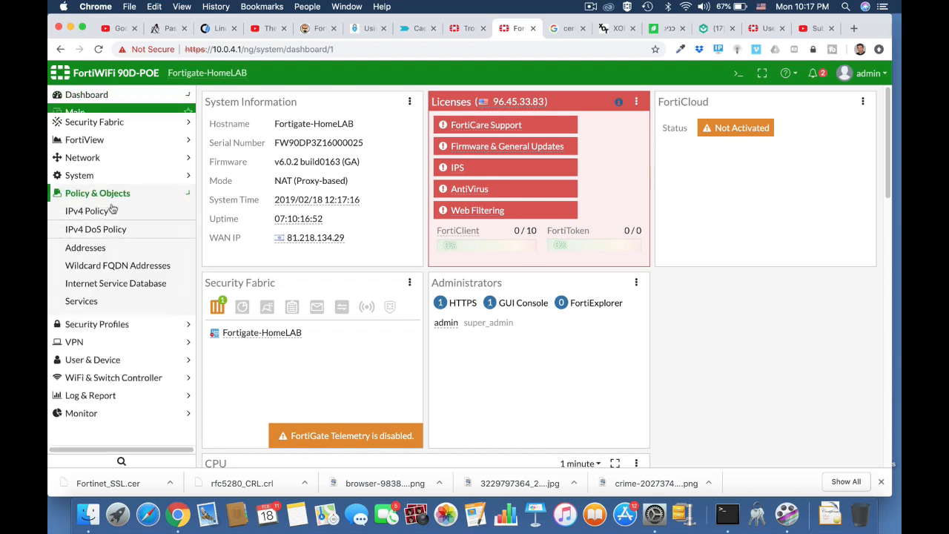
left_click(112, 204)
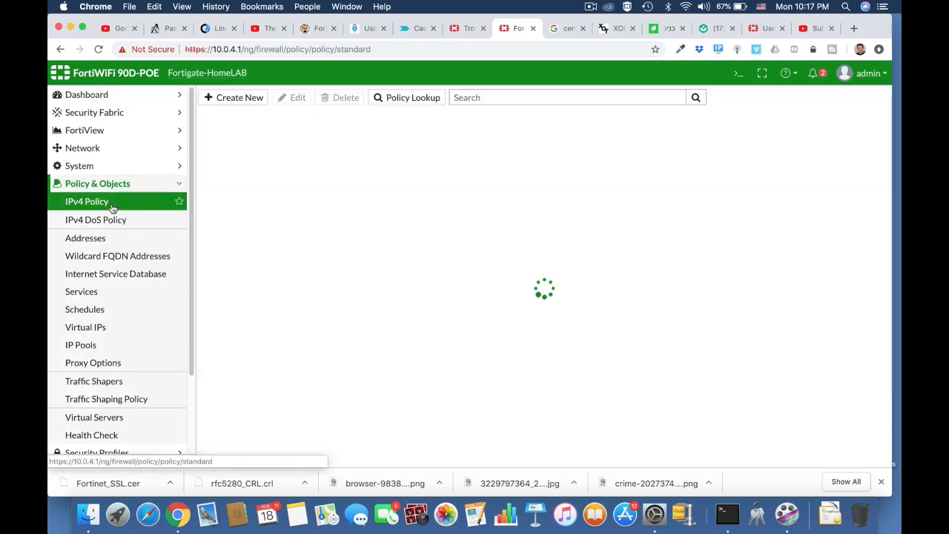
scroll(334, 329, "down", 3)
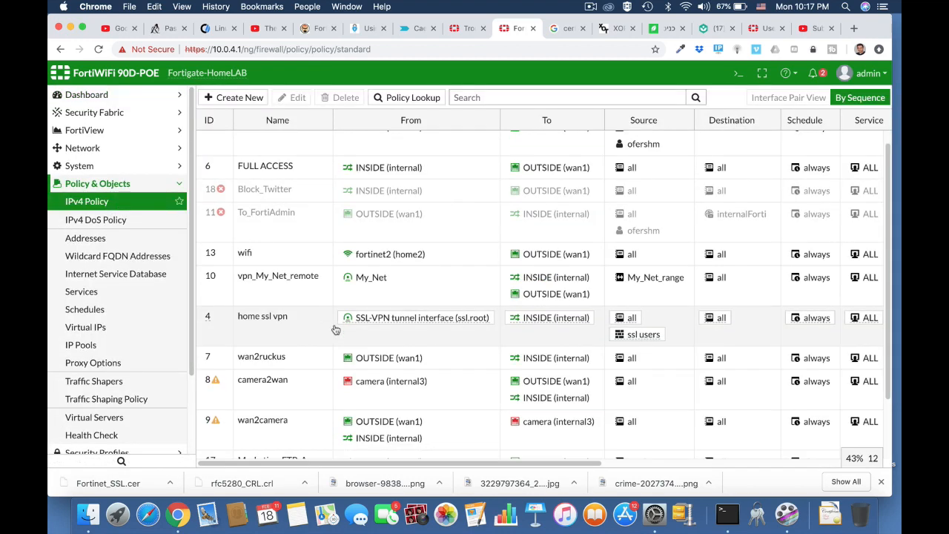
scroll(334, 329, "up", 3)
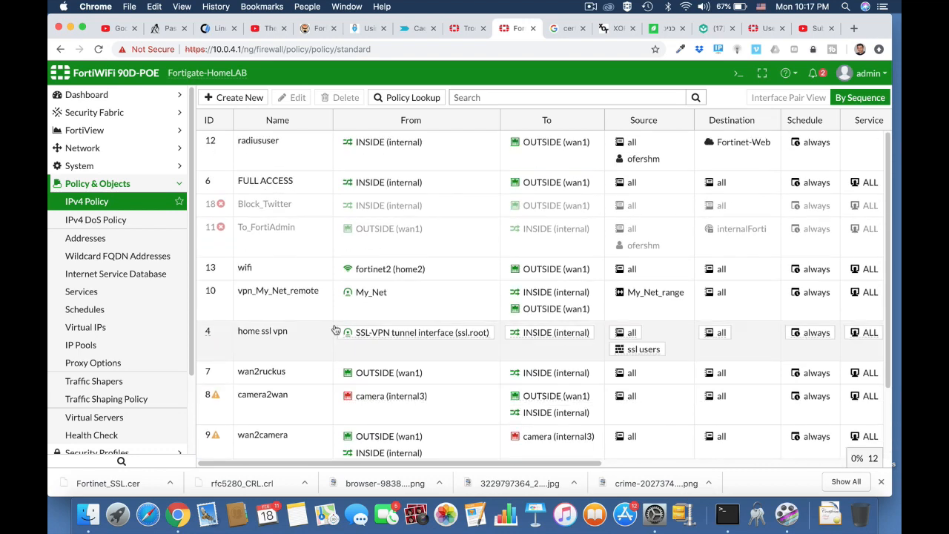
Run 'show firewall policy | grep -f camera' in the CLI console to list camera policies
left_click(735, 74)
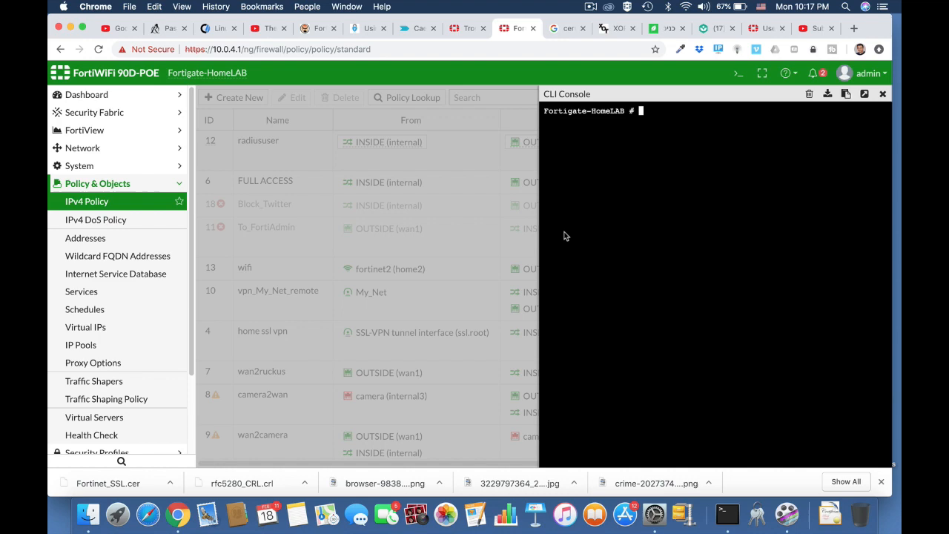
type("show fire")
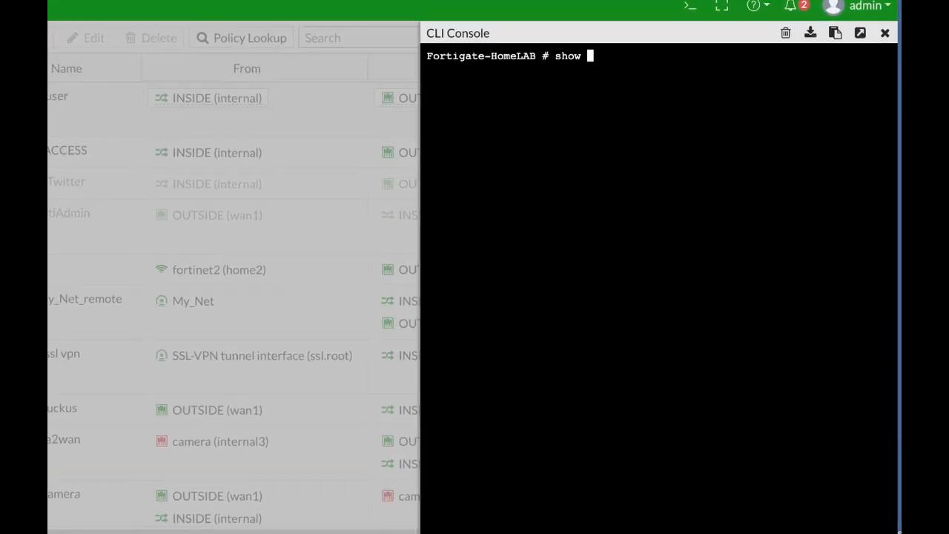
type("wall policy")
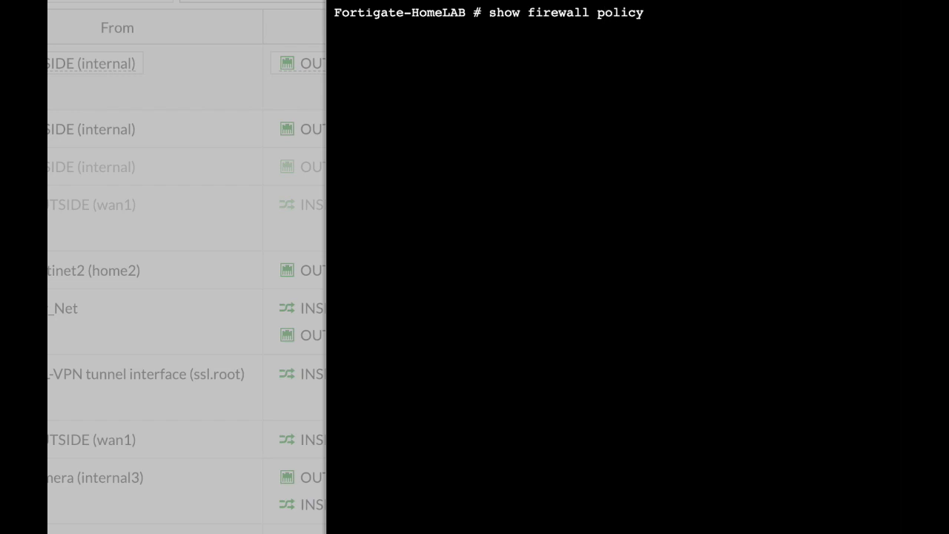
type(" | grep -f c")
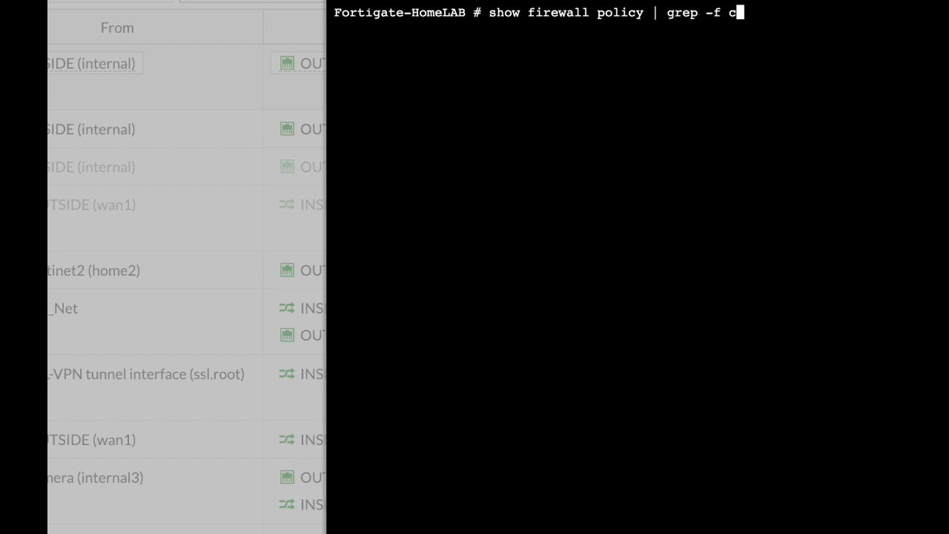
type("amera")
key("Return")
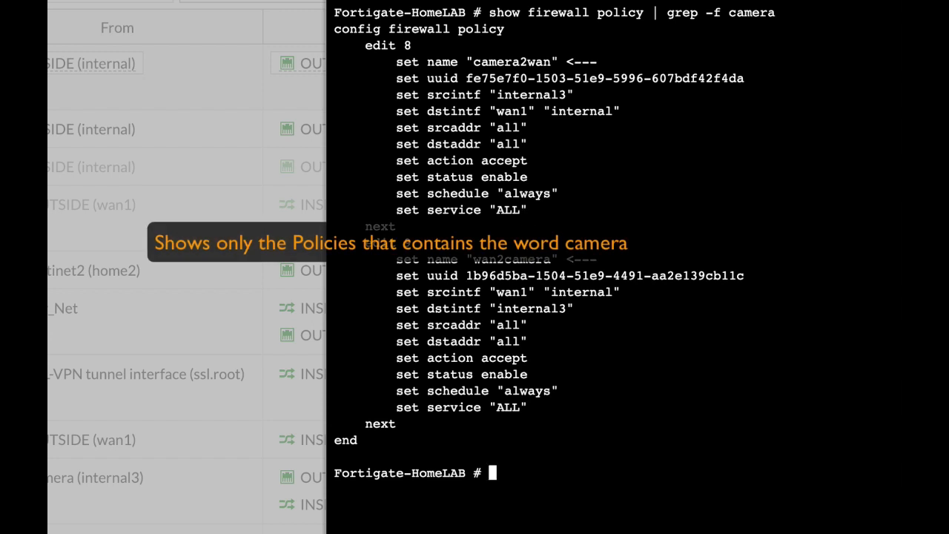
left_click(408, 0)
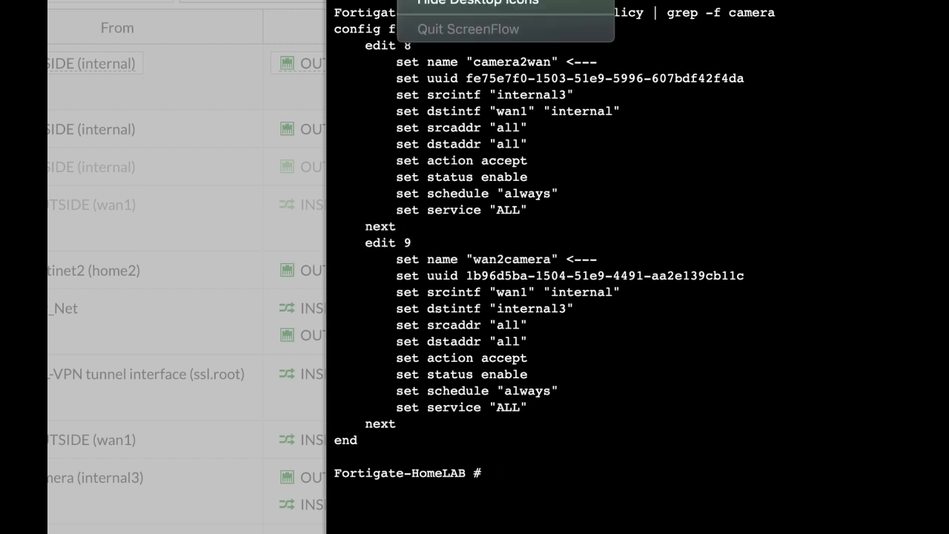
left_click(445, 0)
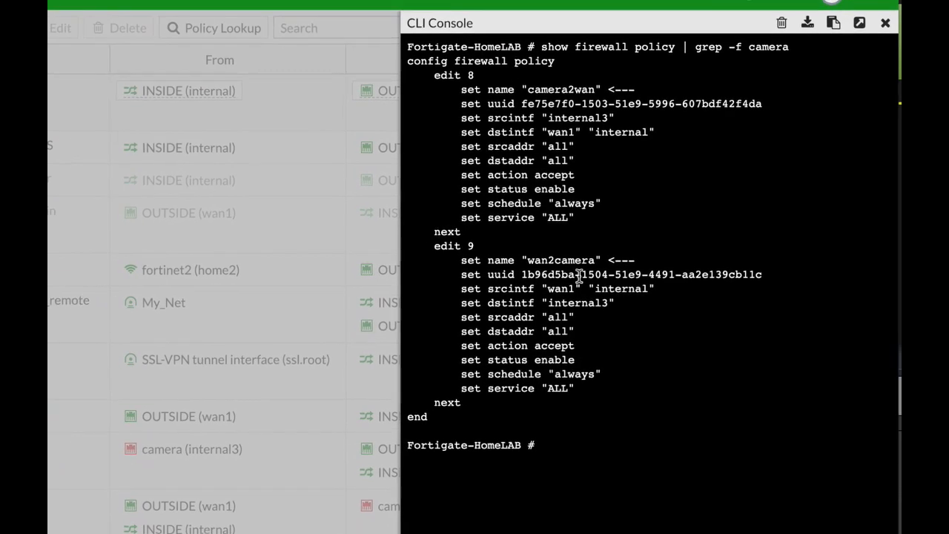
key("super+Tab")
key("super+Tab")
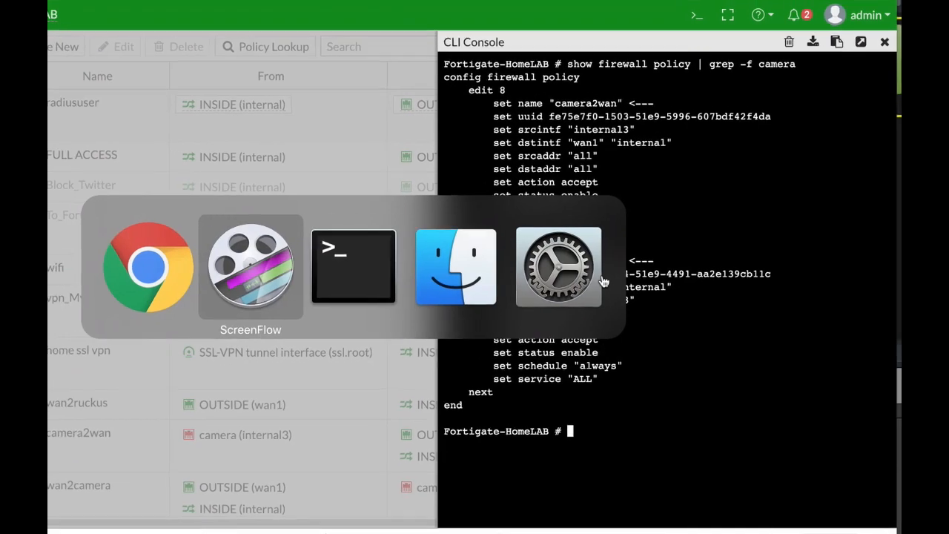
Run 'nmap 10.0.4.0/24' in Terminal and review the 5 live hosts and their open ports
type("nmap")
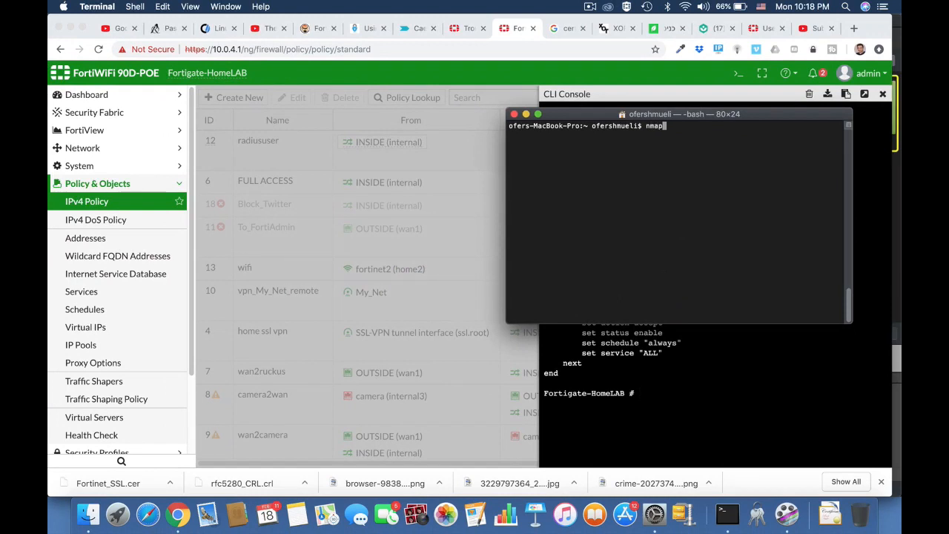
type(" 10.0.4.0/24")
key("Return")
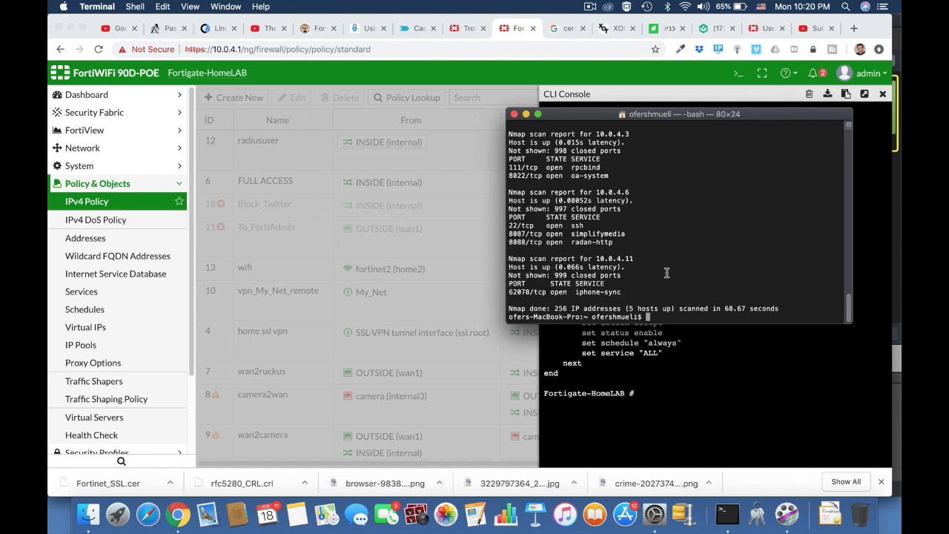
scroll(667, 273, "up", 10)
scroll(667, 273, "down", 5)
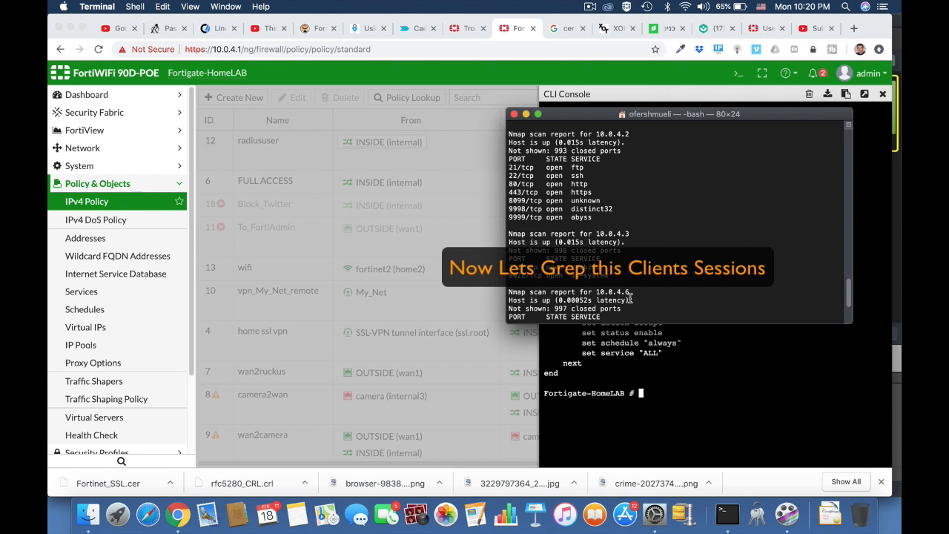
left_click(749, 103)
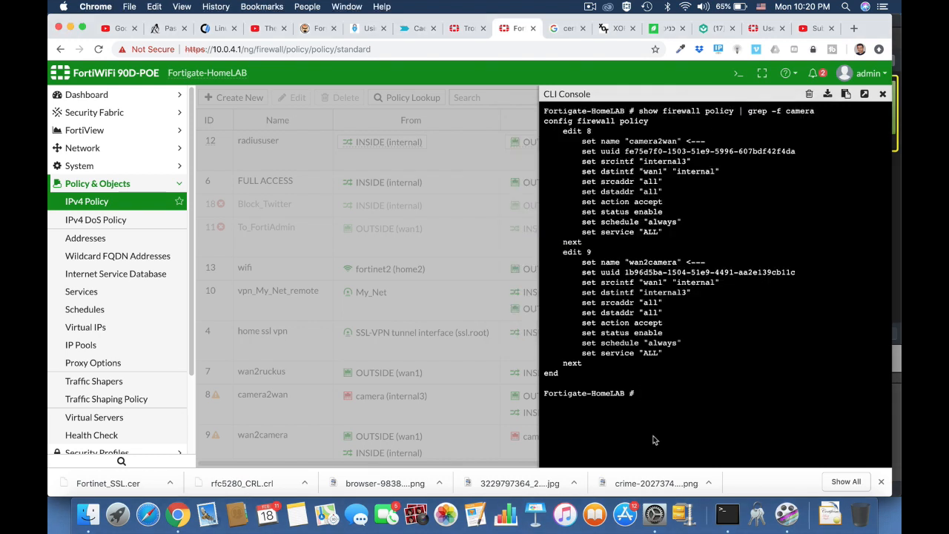
Run 'diag sys session list | grep 10.0.4.6' in the CLI console and review the matching sessions
type("diag sys sessionlist")
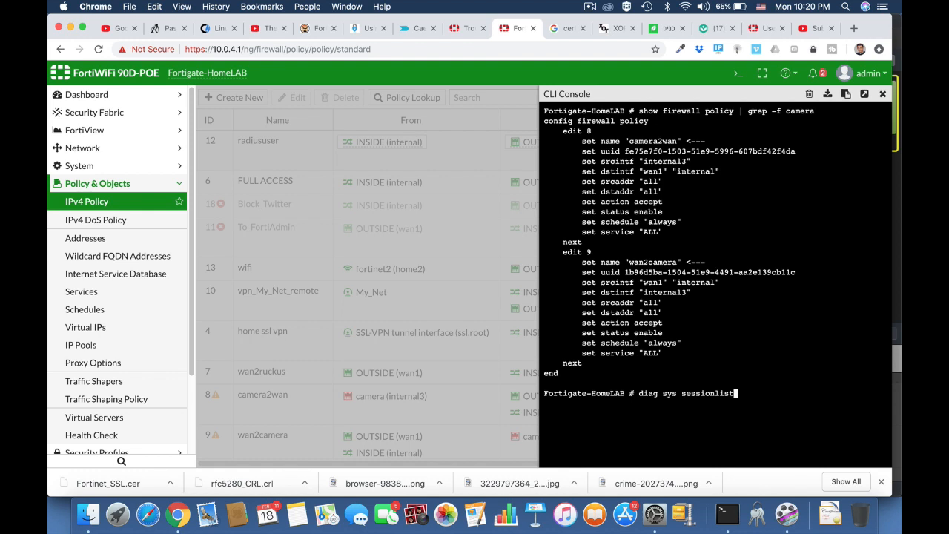
key("BackSpace")
key("BackSpace")
key("BackSpace")
key("BackSpace")
key("BackSpace")
type("list | grep 10")
type("4.")
key("Return")
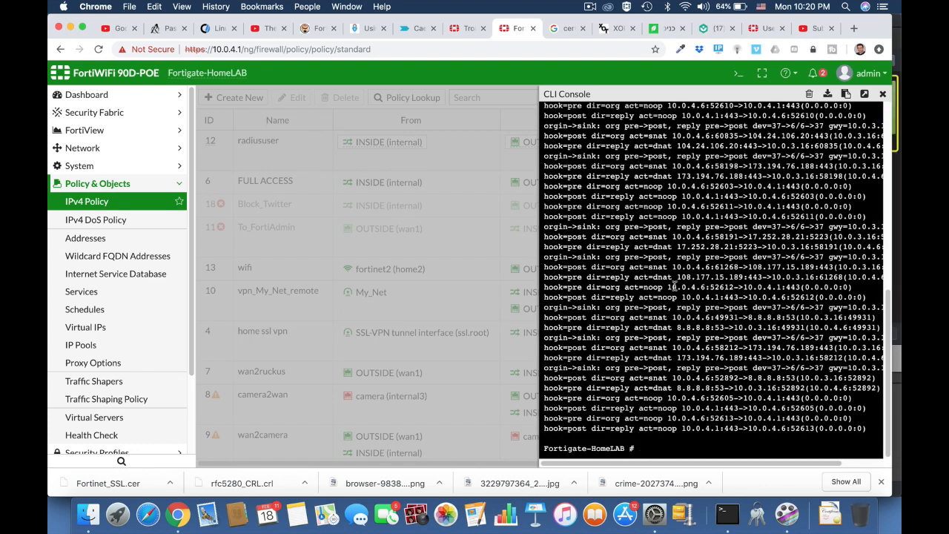
scroll(686, 295, "up", 5)
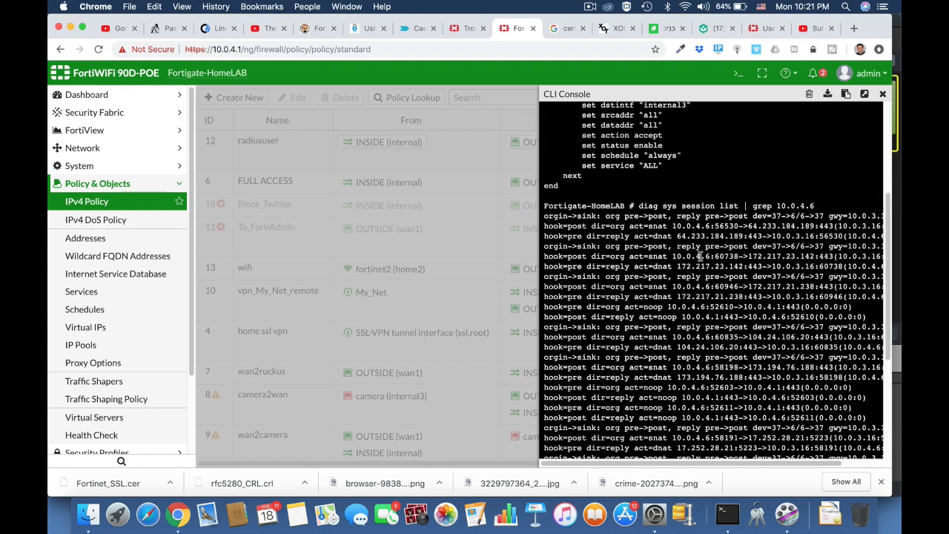
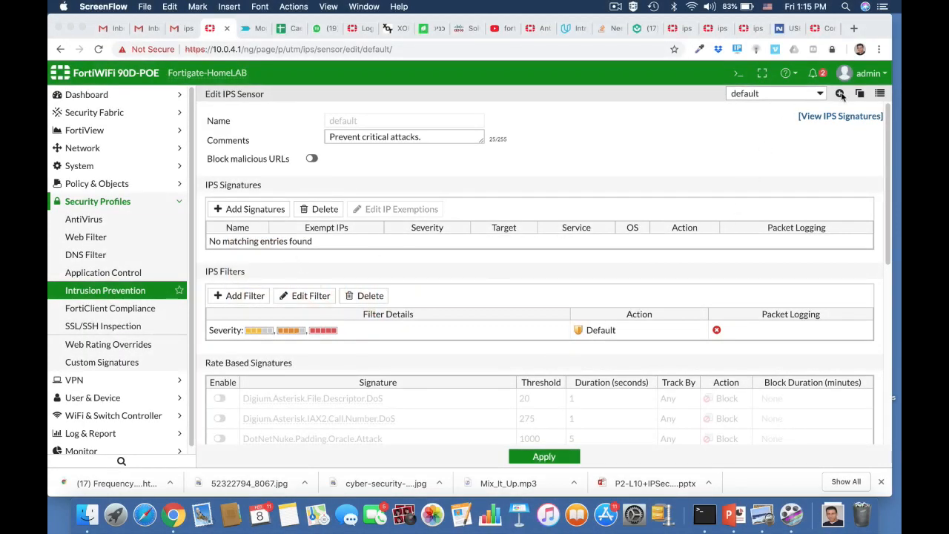
Create a new IPS sensor named FTP_Brute with the comment 'stop brute force attacks on FTP server'
left_click(840, 94)
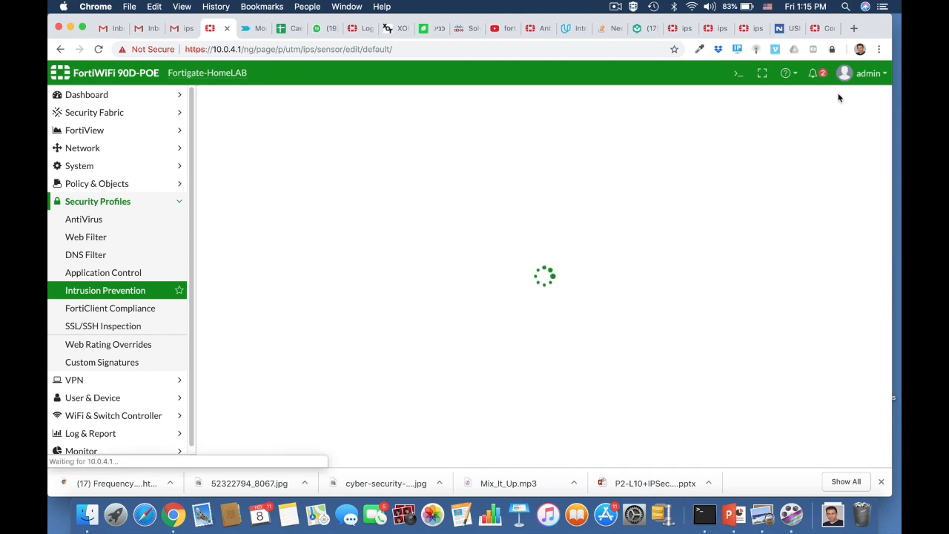
left_click(357, 121)
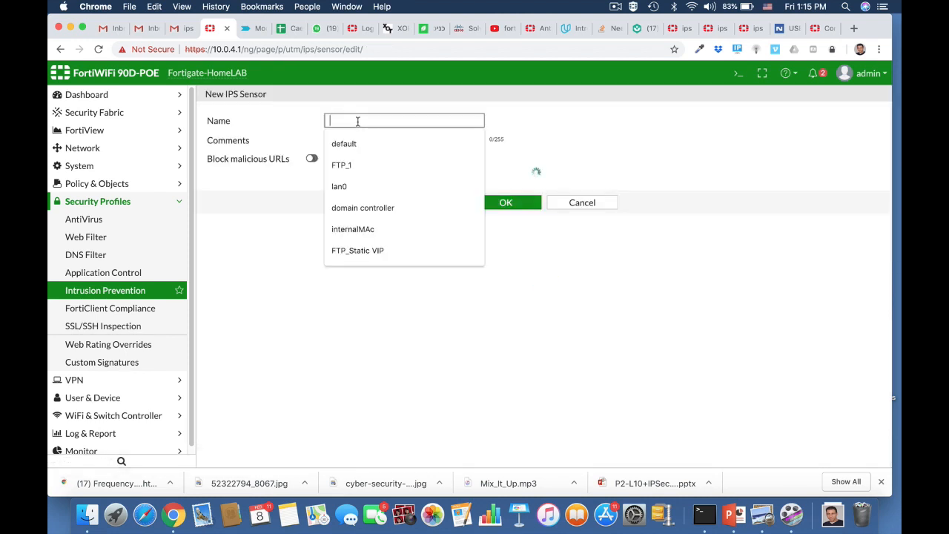
type("FT")
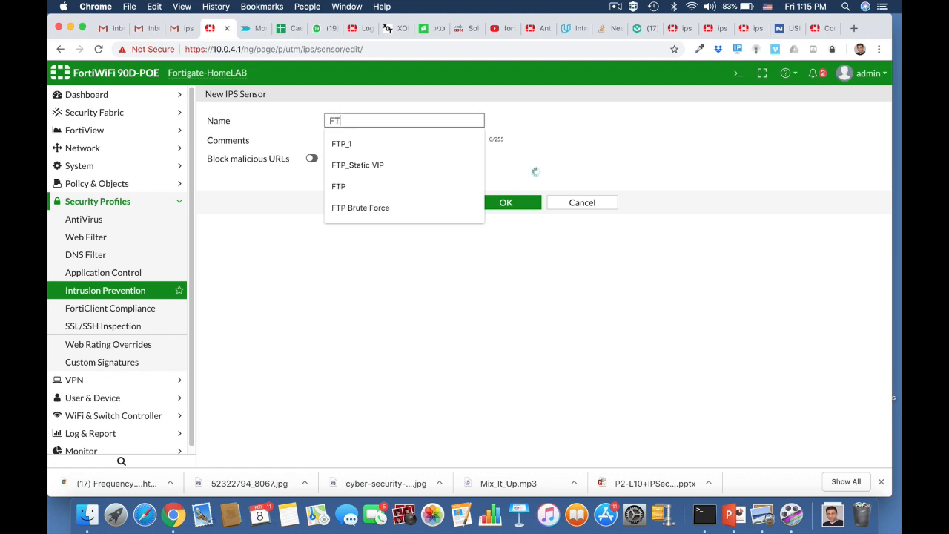
type("P_")
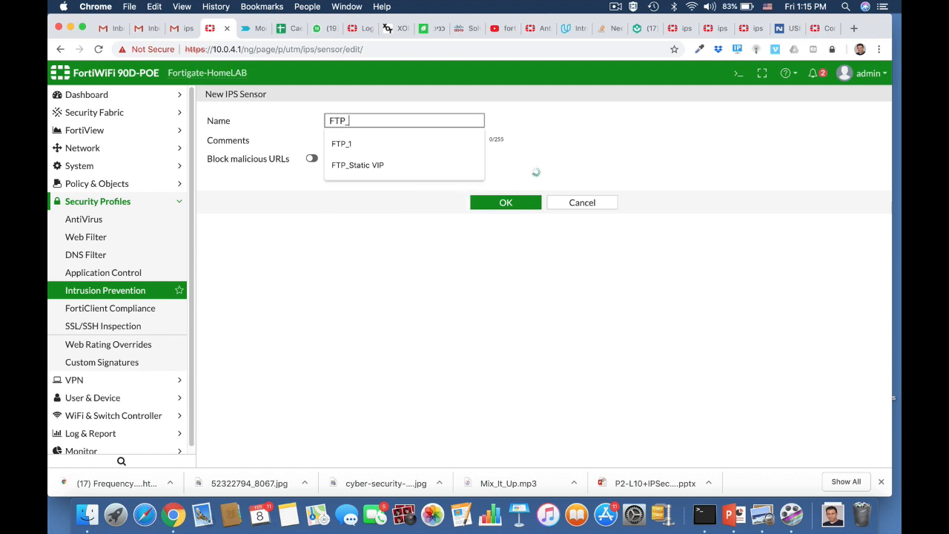
type("Brute")
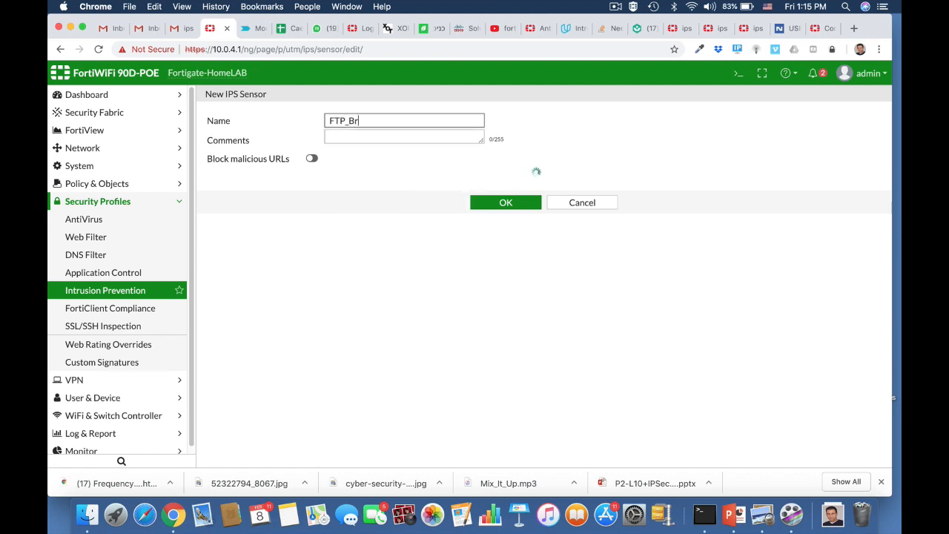
left_click(377, 138)
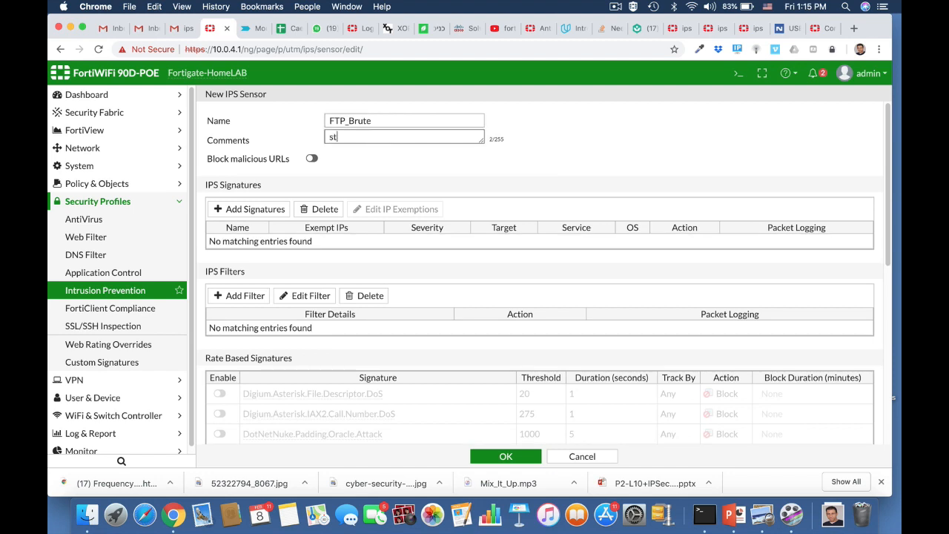
type("stop brute force attacks on FTP server")
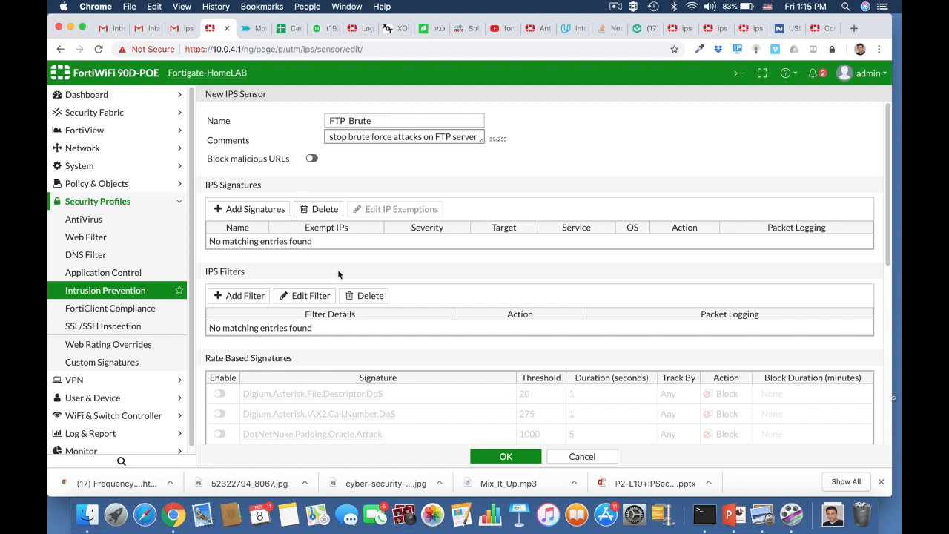
scroll(423, 333, "down", 5)
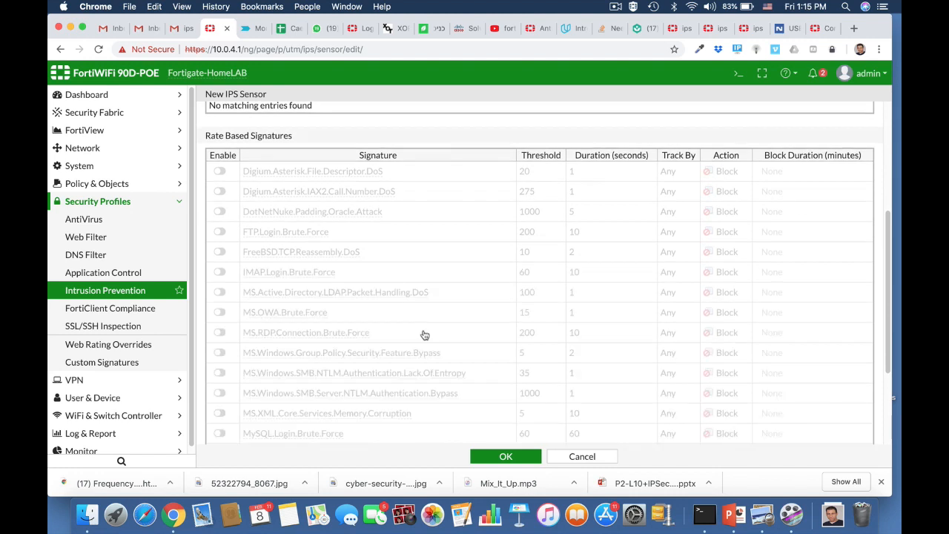
Enable FTP.Login.Brute.Force with threshold 100 and duration 5 seconds, then save the sensor
left_click(221, 232)
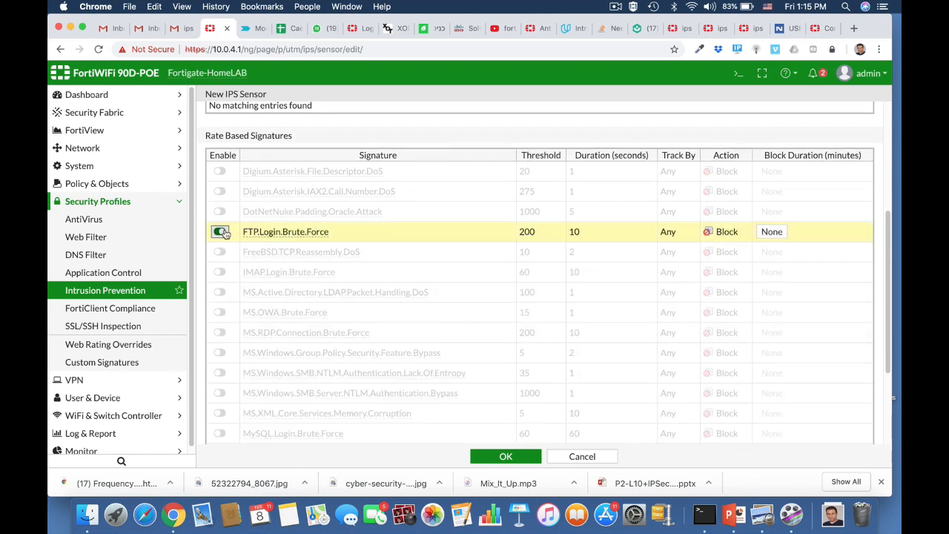
left_click(534, 235)
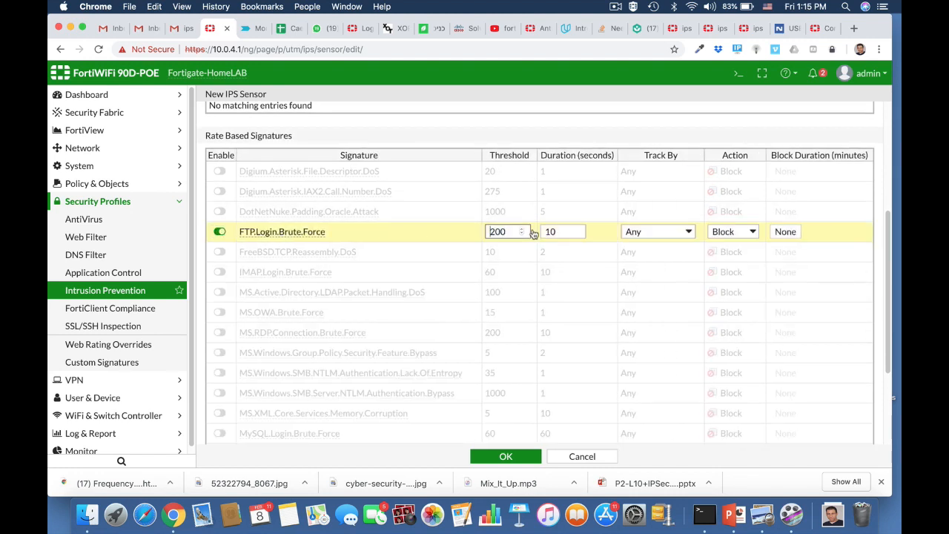
double_click(489, 231)
type("100")
left_click(555, 232)
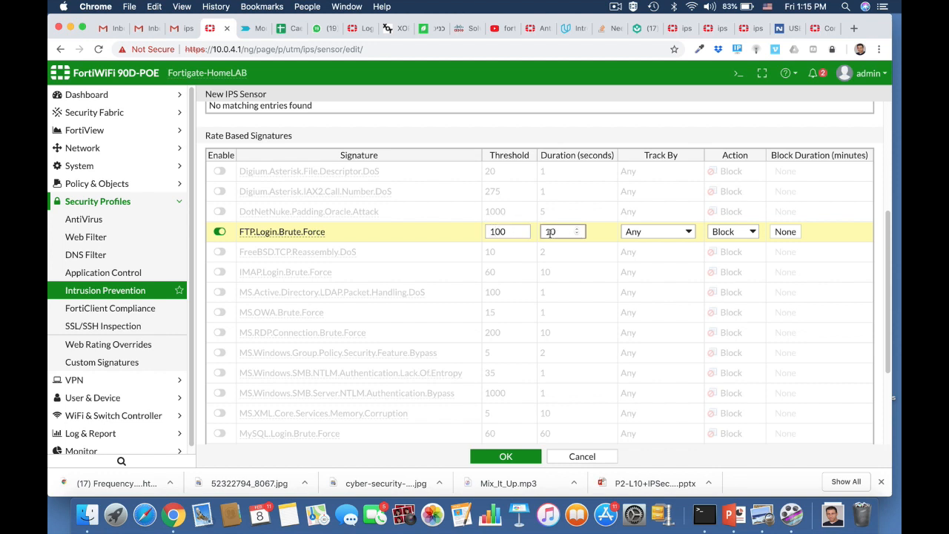
double_click(550, 232)
type("5")
left_click(502, 457)
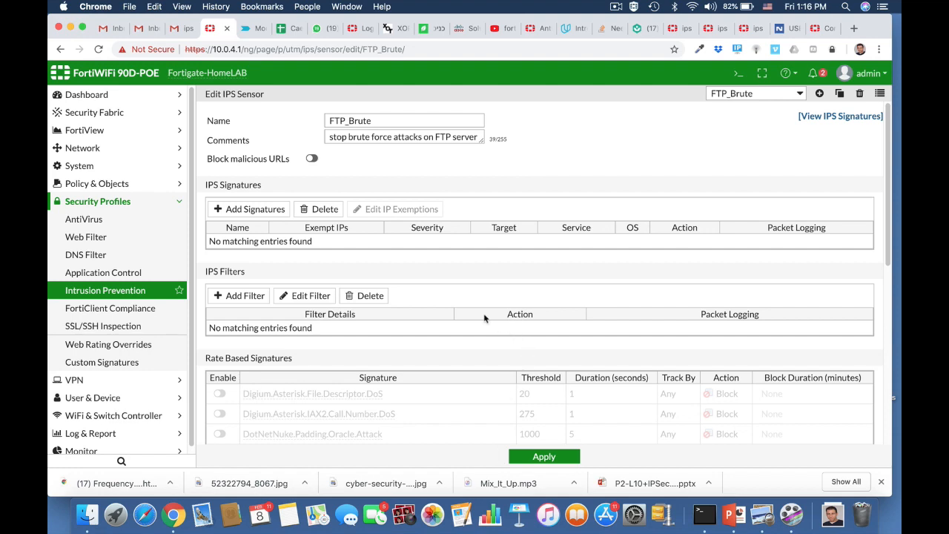
scroll(484, 318, "down", 5)
scroll(484, 318, "up", 3)
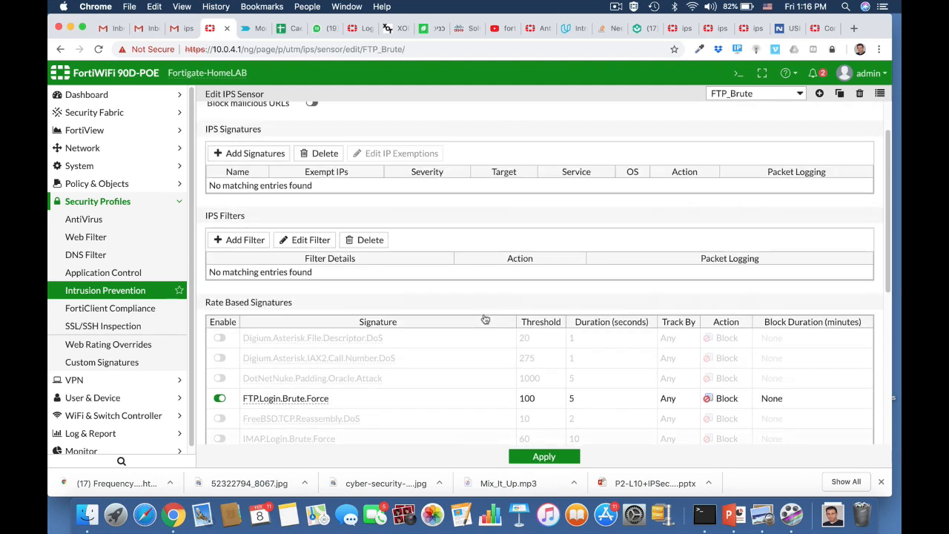
scroll(484, 318, "up", 2)
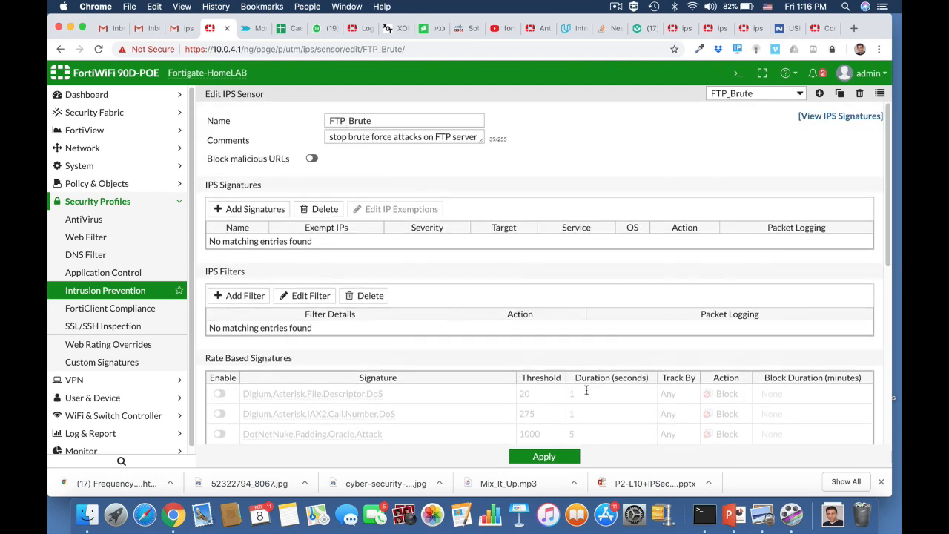
In the CLI console run 'config ips sensor', 'edit FTP_Brute' and 'show full'
left_click(738, 73)
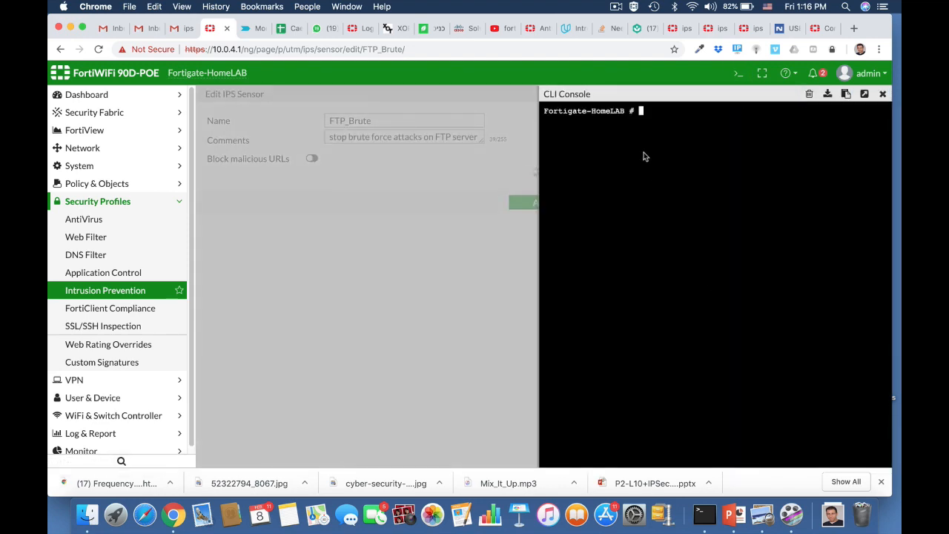
type("confi")
key("Tab")
type("ips")
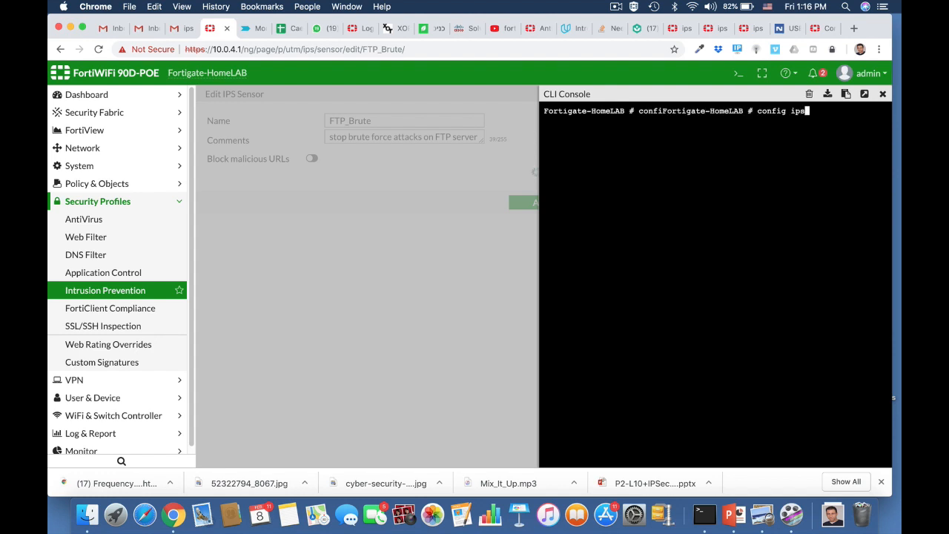
type(" sensor")
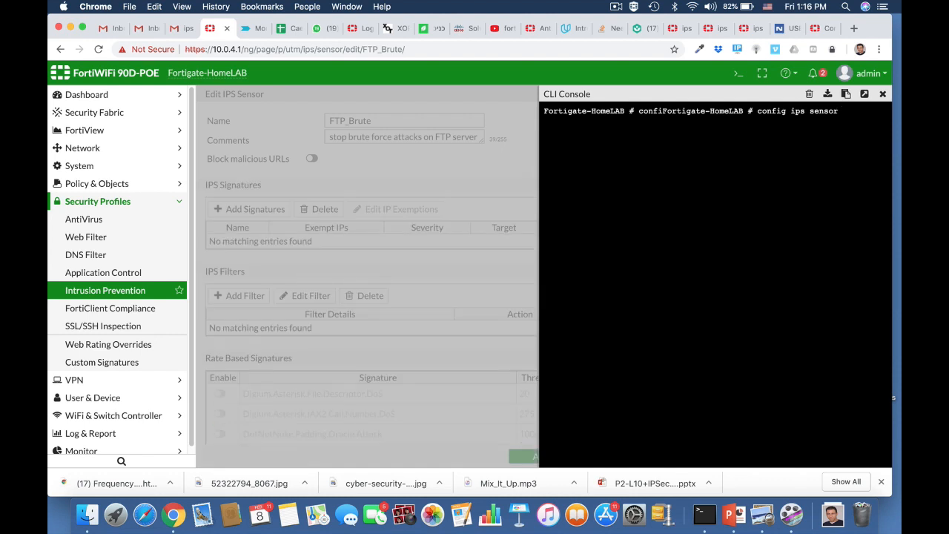
key("Return")
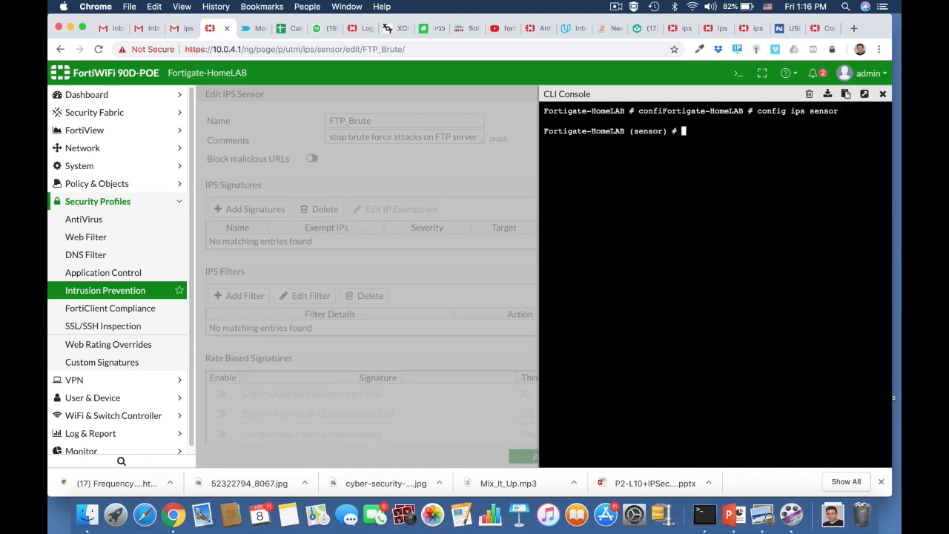
type("edit FTP_Brute")
key("Return")
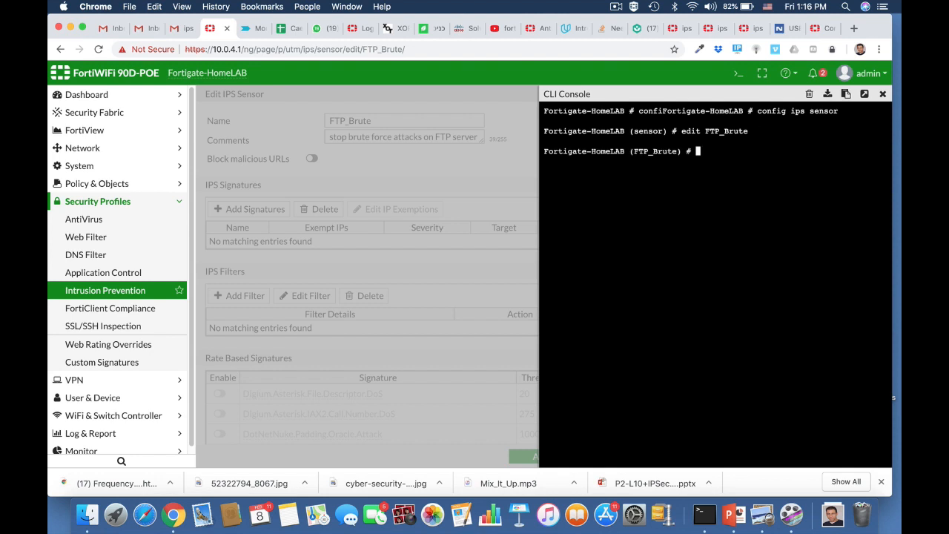
type("show full")
key("Return")
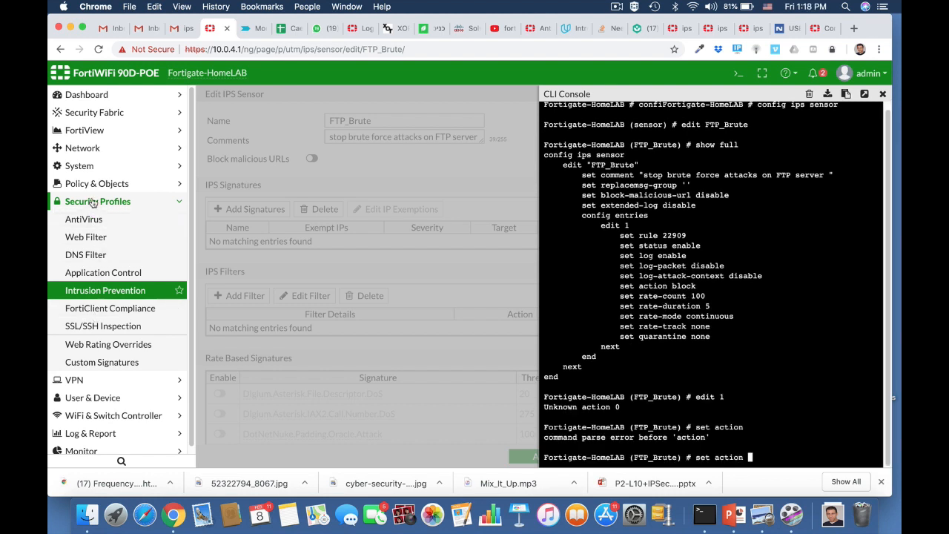
Open the ruckus2wan policy from the IPv4 Policy list for editing
left_click(88, 185)
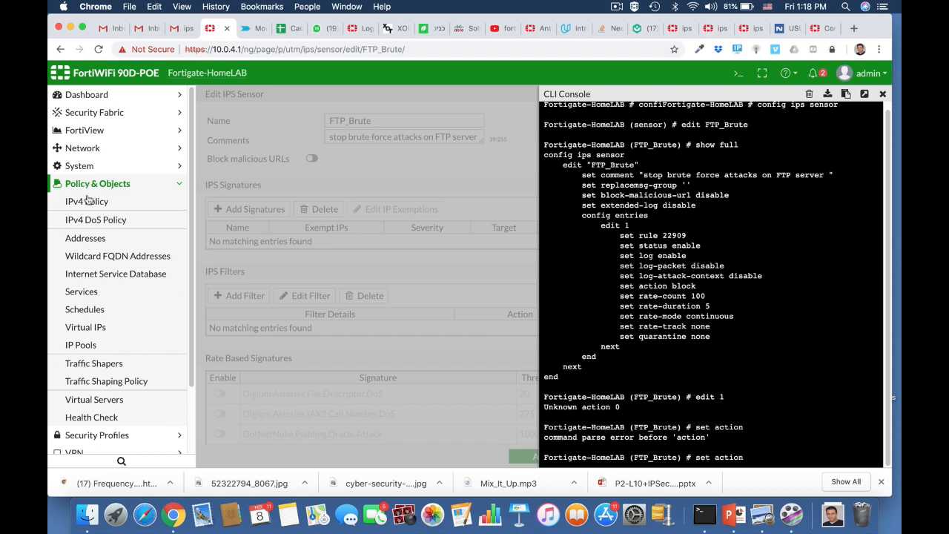
left_click(87, 201)
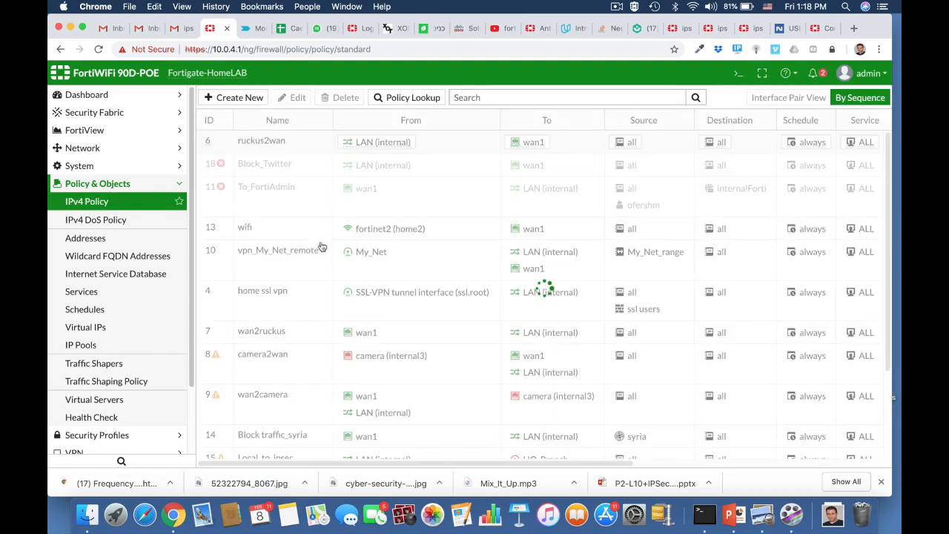
left_click(280, 145)
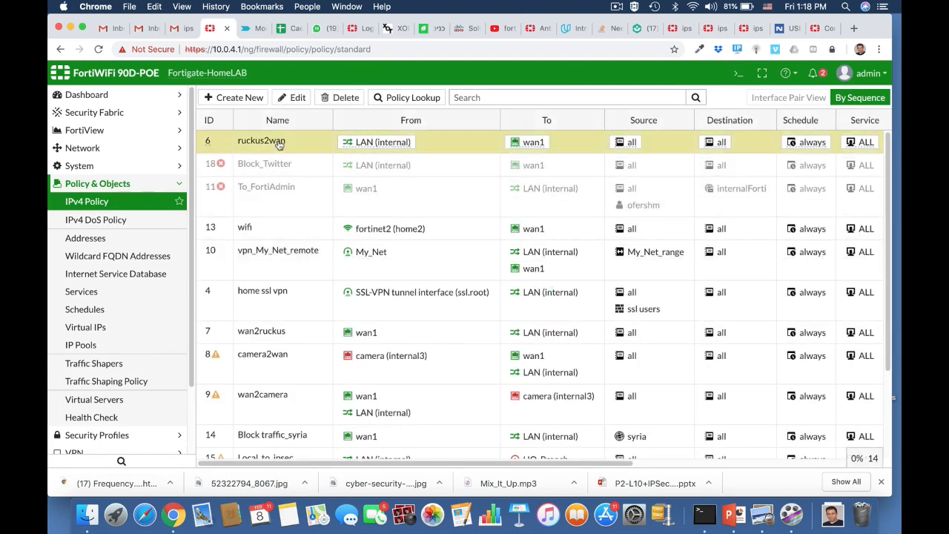
left_click(295, 102)
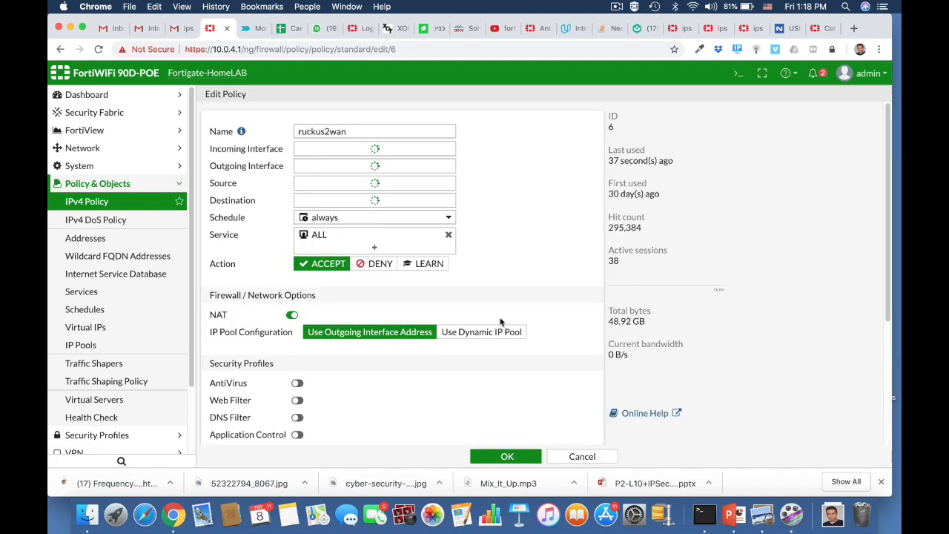
Turn on IPS with the FTP_Brute profile and save the policy
scroll(500, 322, "down", 2)
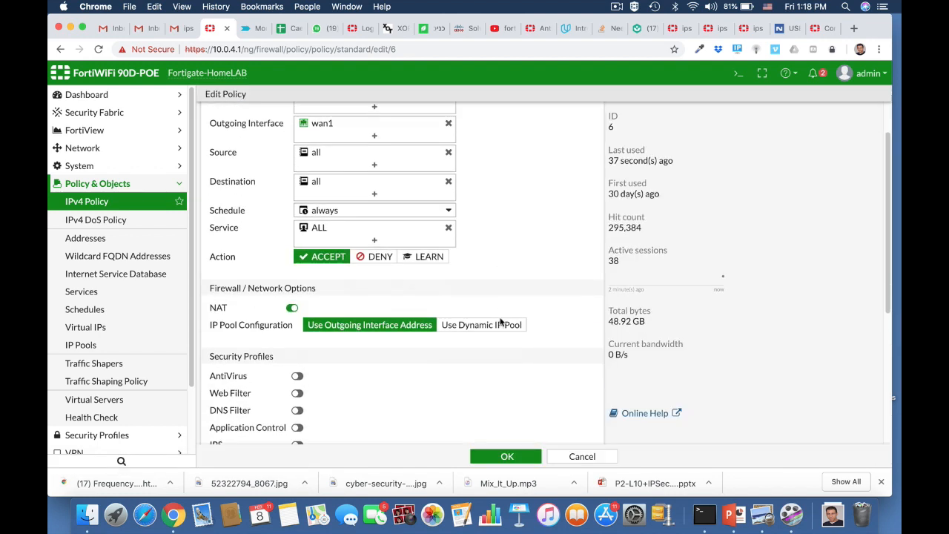
scroll(500, 322, "down", 5)
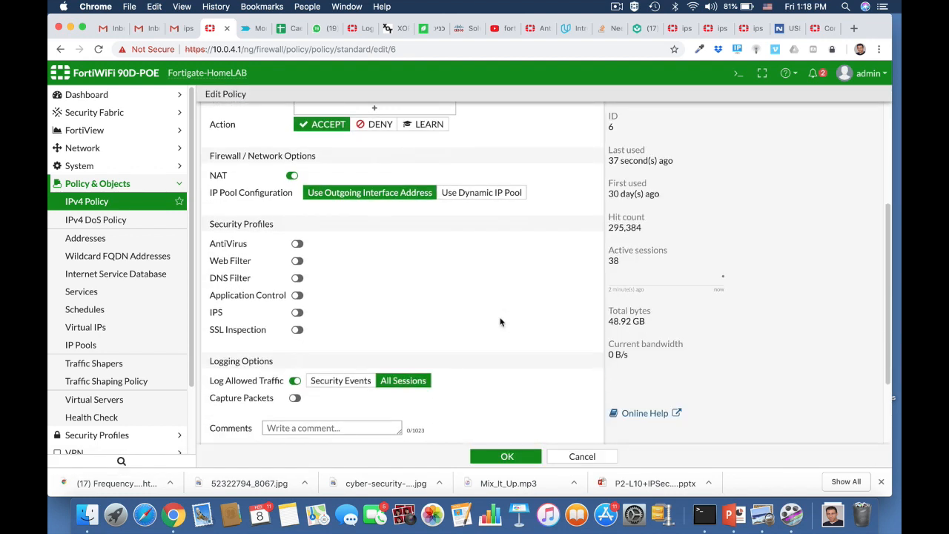
left_click(297, 314)
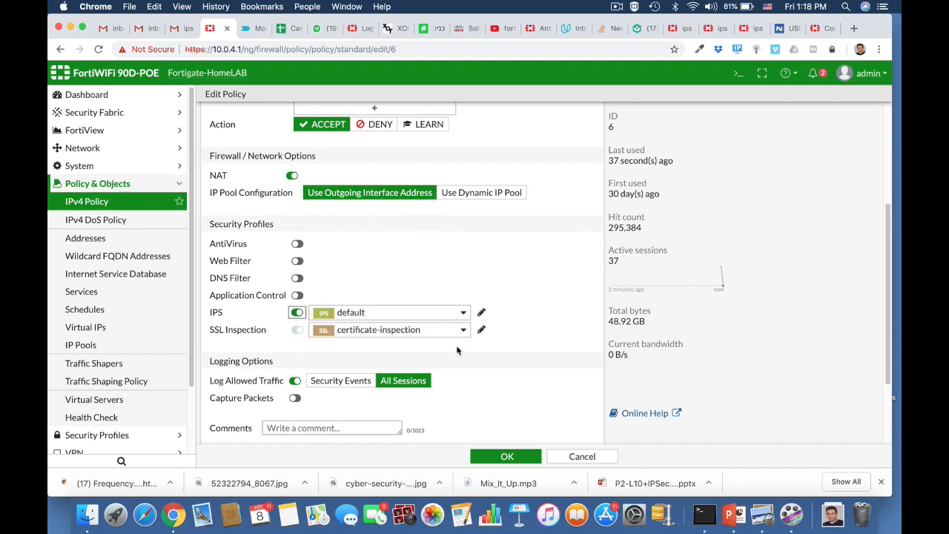
left_click(442, 312)
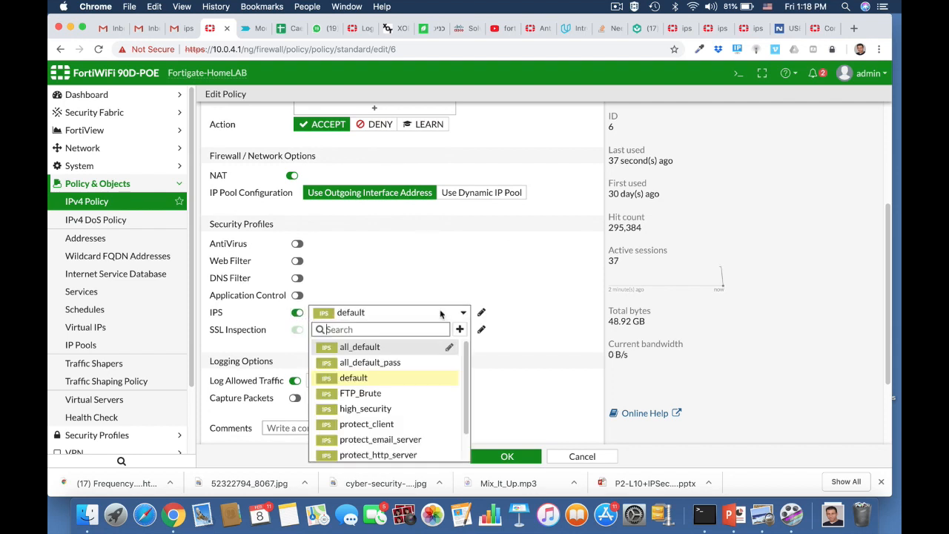
left_click(383, 393)
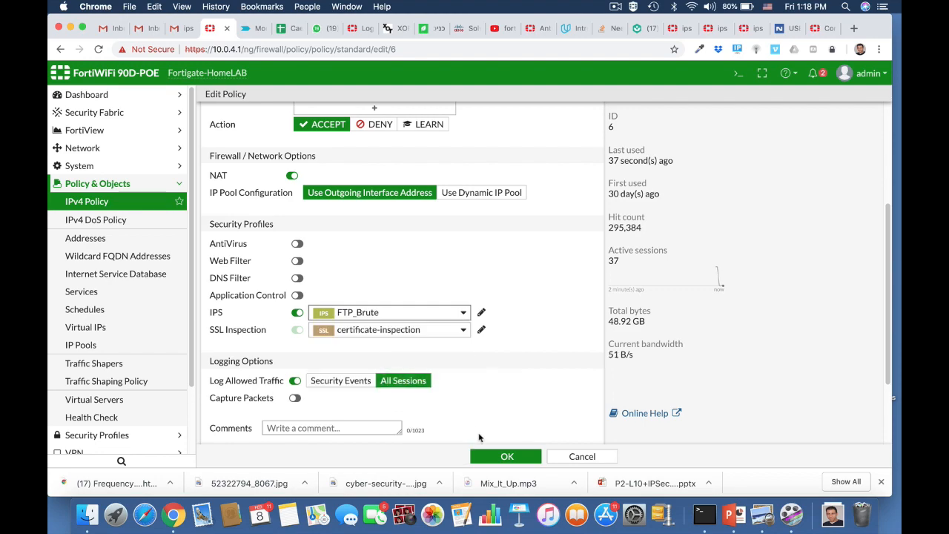
left_click(502, 459)
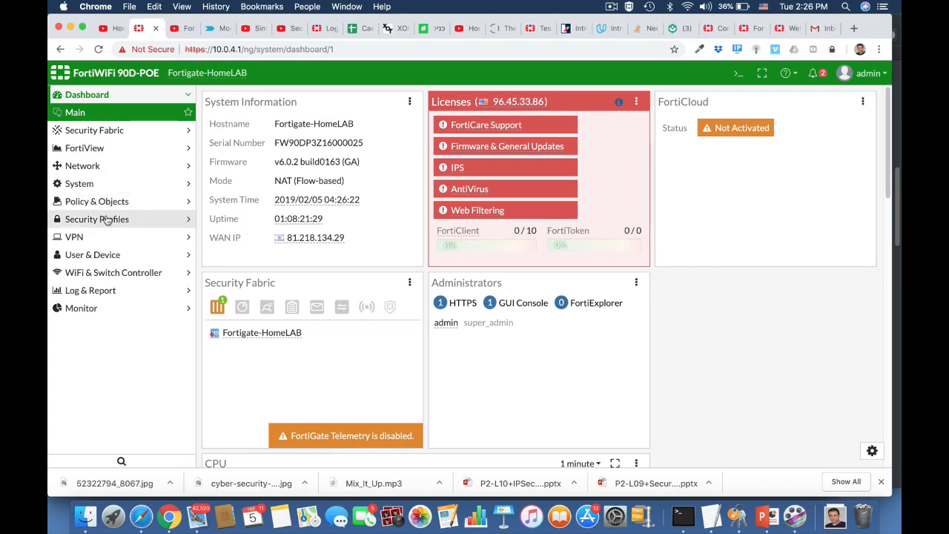
Under Intrusion Prevention, create sensor 'windows Machine' and begin the comment 'Block windows threats'
left_click(102, 218)
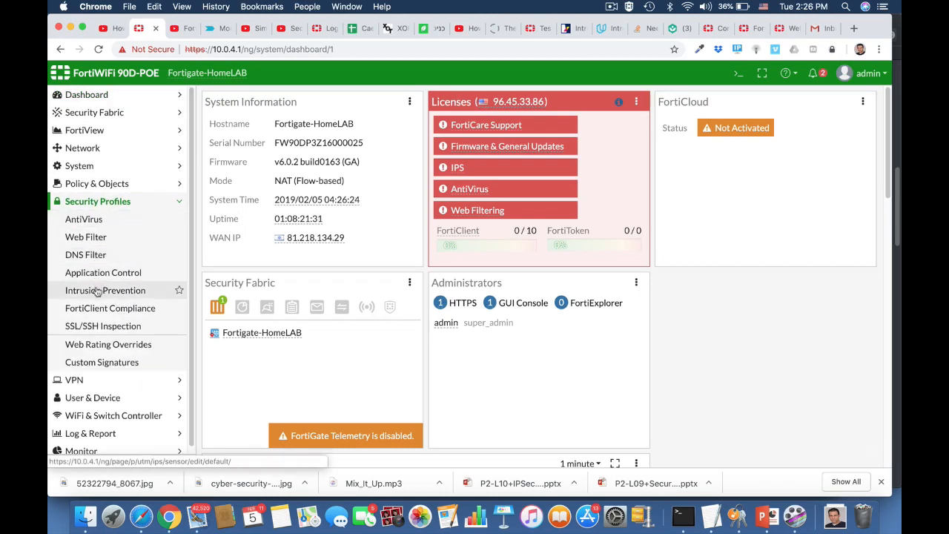
left_click(98, 290)
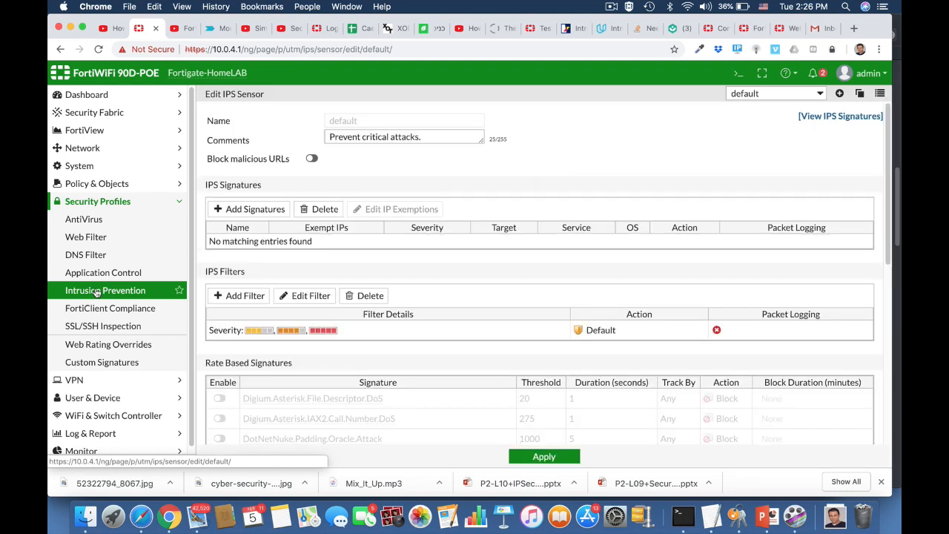
left_click(839, 95)
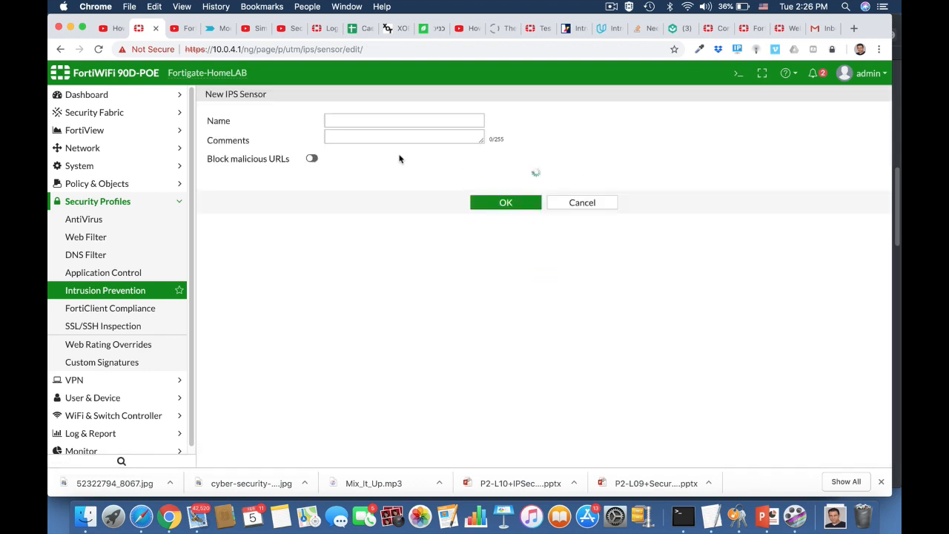
left_click(349, 120)
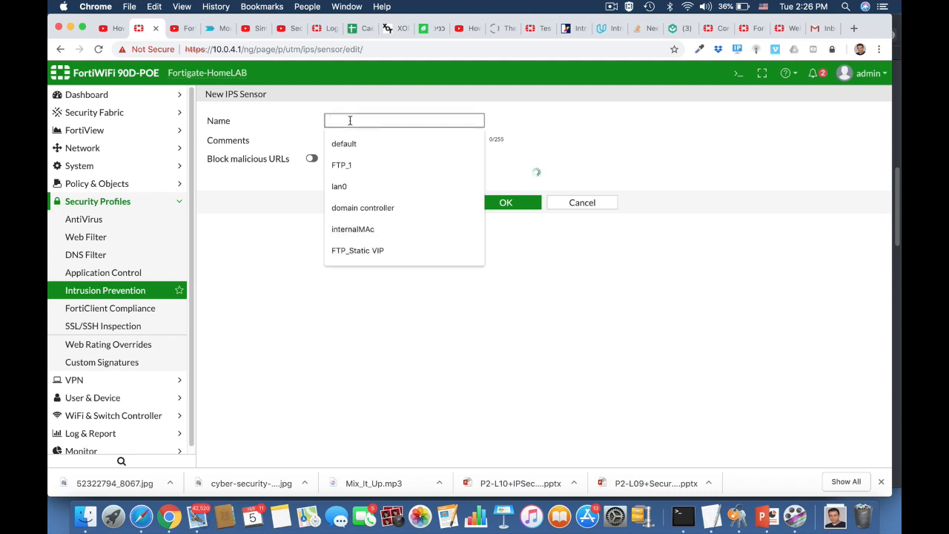
type("windows")
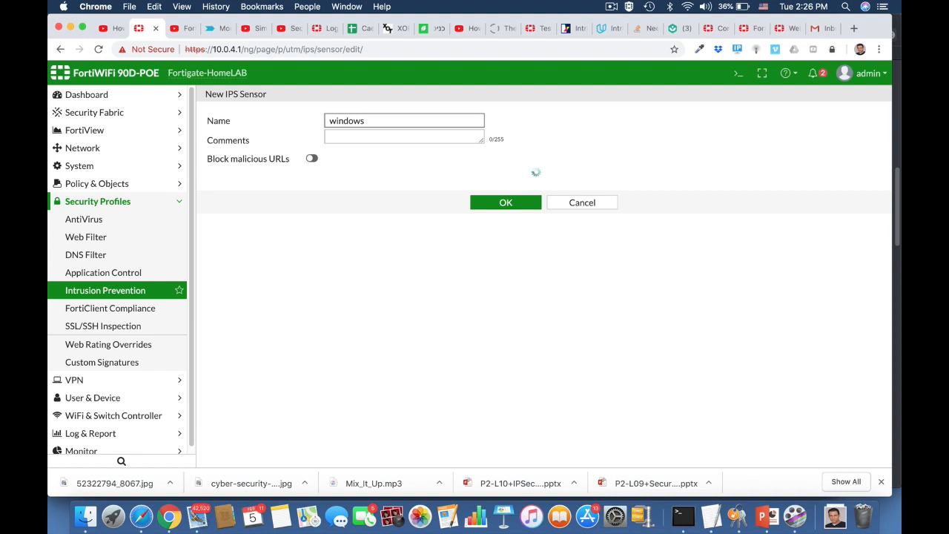
type(" Machine")
left_click(362, 139)
type("B")
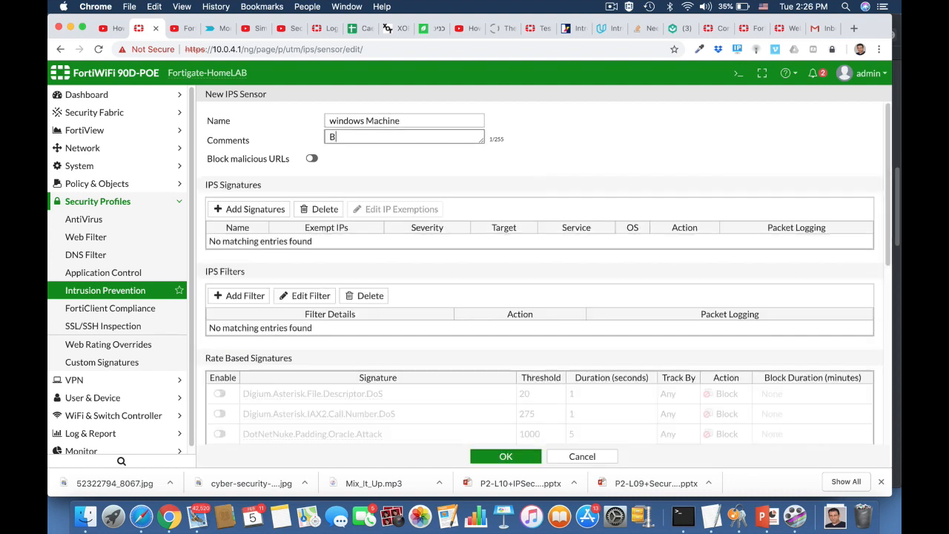
type("lock windows threats")
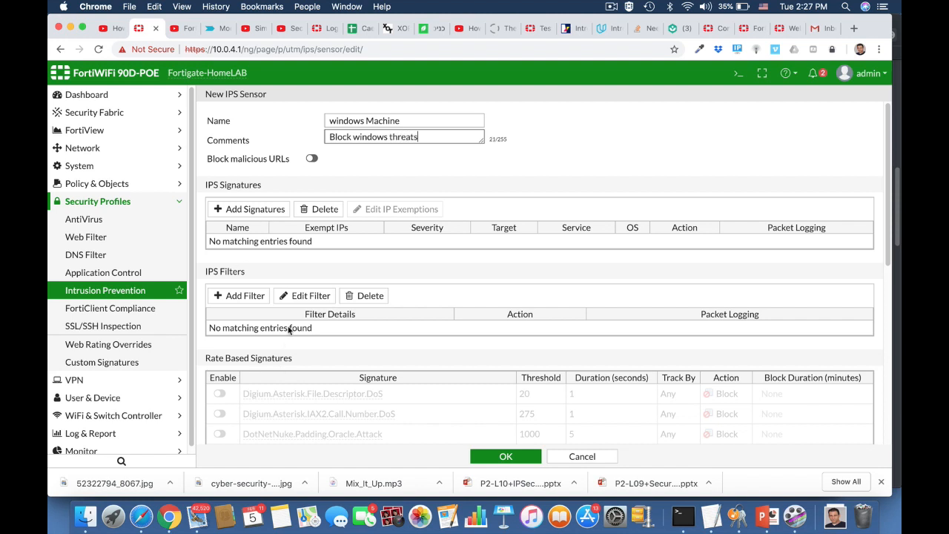
Add a sensor filter for Windows OS signatures with High severity
left_click(249, 296)
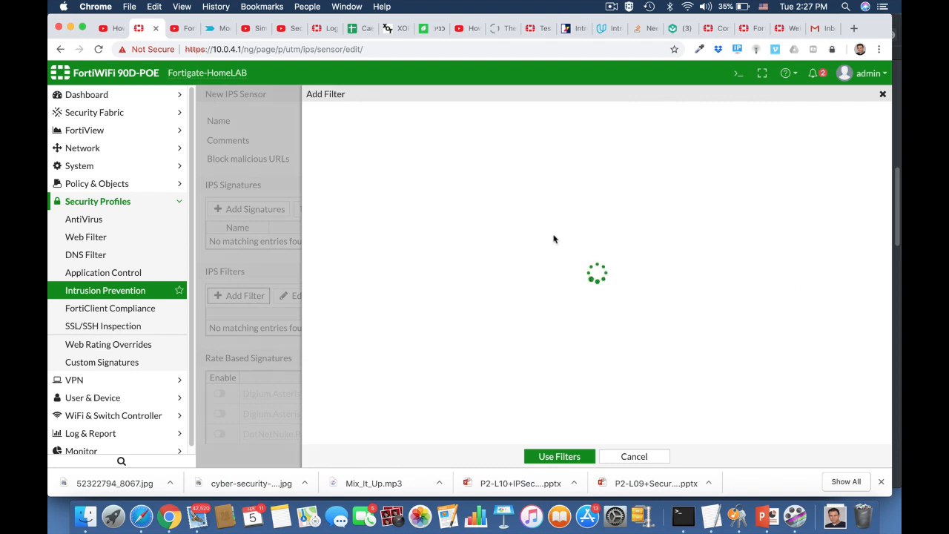
left_click(348, 118)
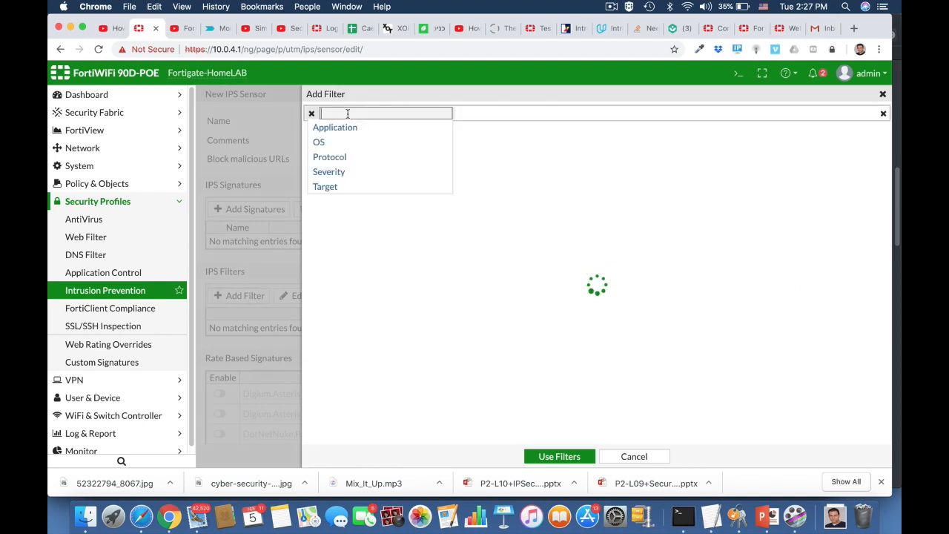
left_click(320, 144)
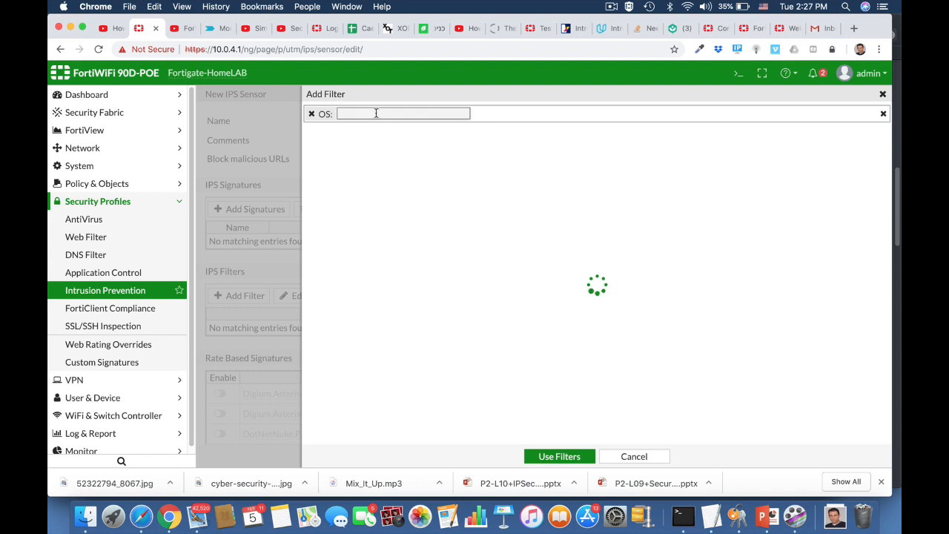
type("wind")
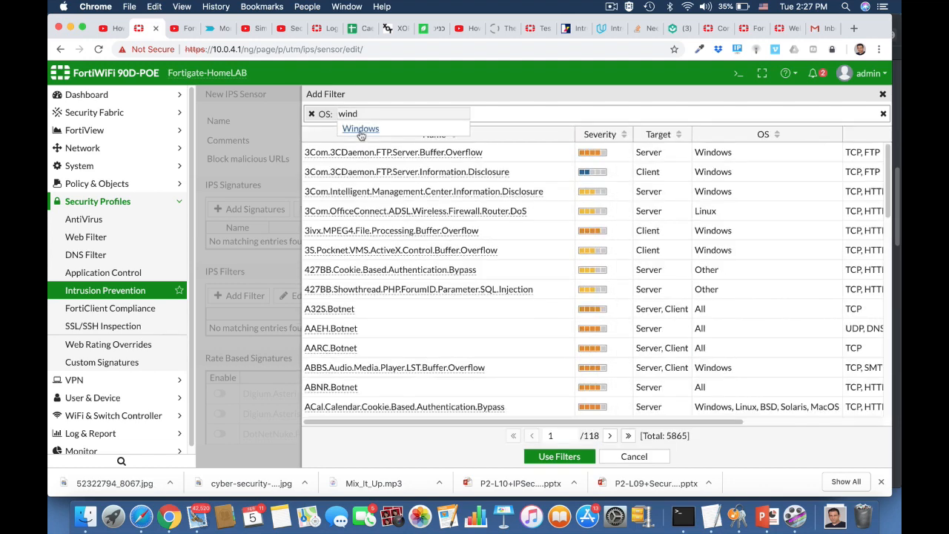
left_click(361, 129)
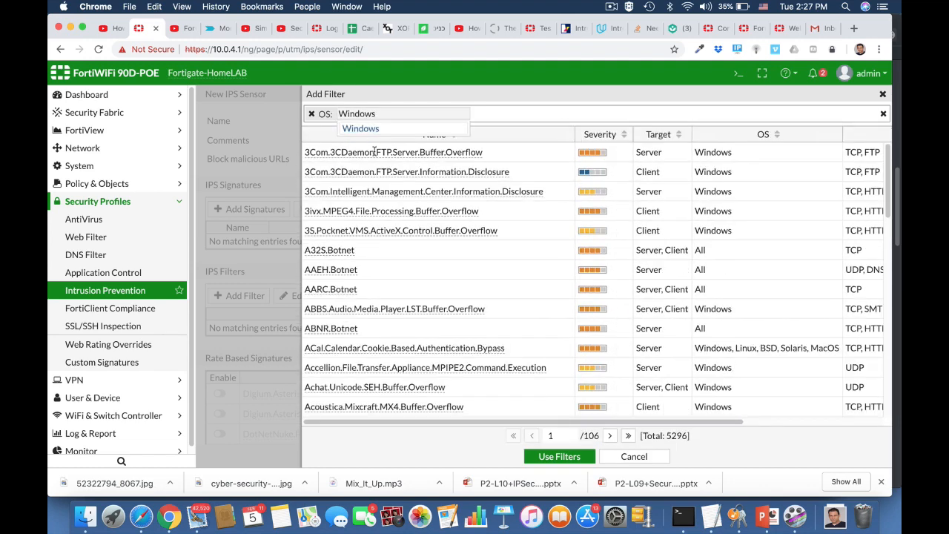
left_click(476, 116)
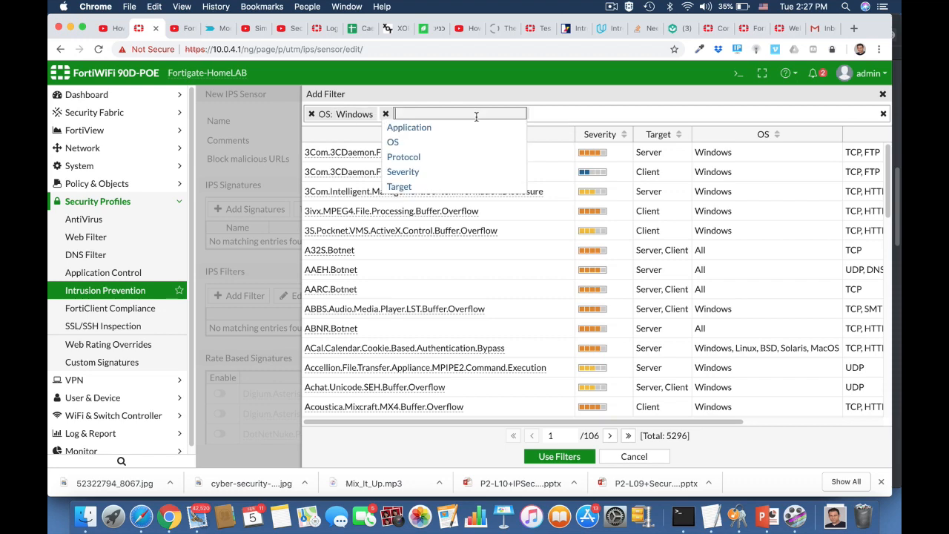
left_click(404, 173)
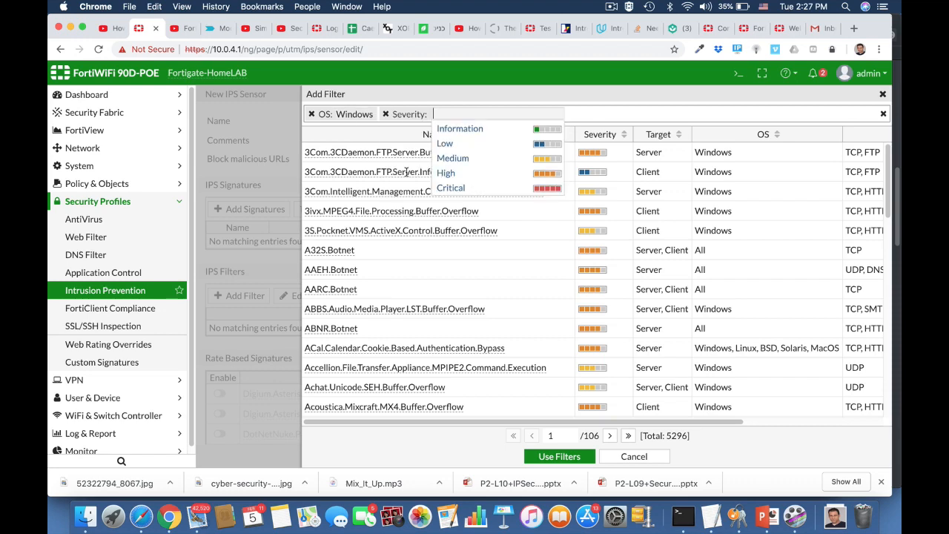
left_click(447, 173)
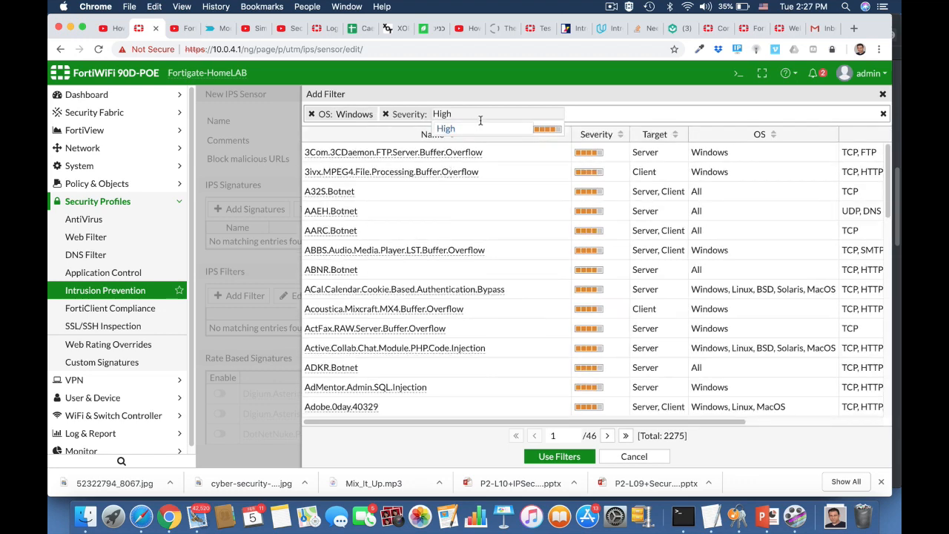
Add Critical severity and a client target to the filter, then apply it
left_click(573, 113)
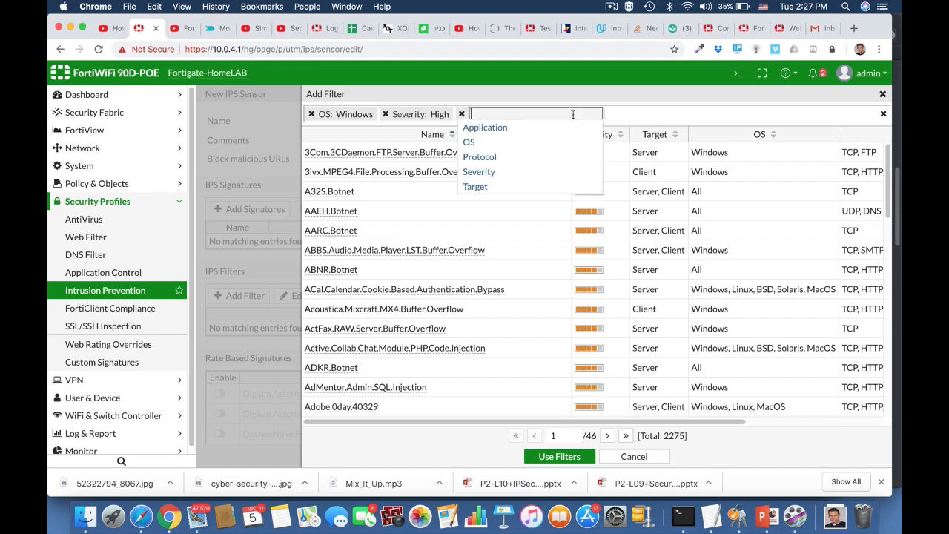
left_click(483, 171)
left_click(525, 173)
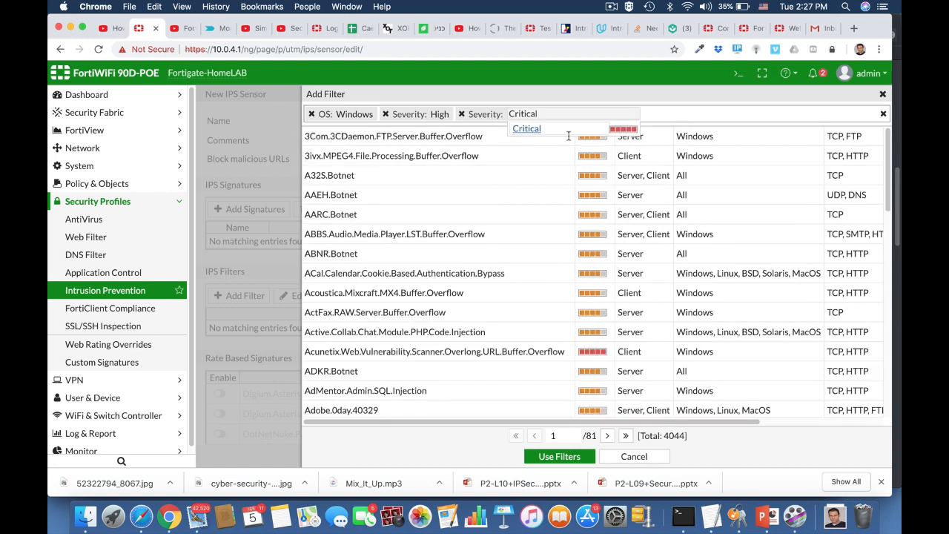
left_click(647, 112)
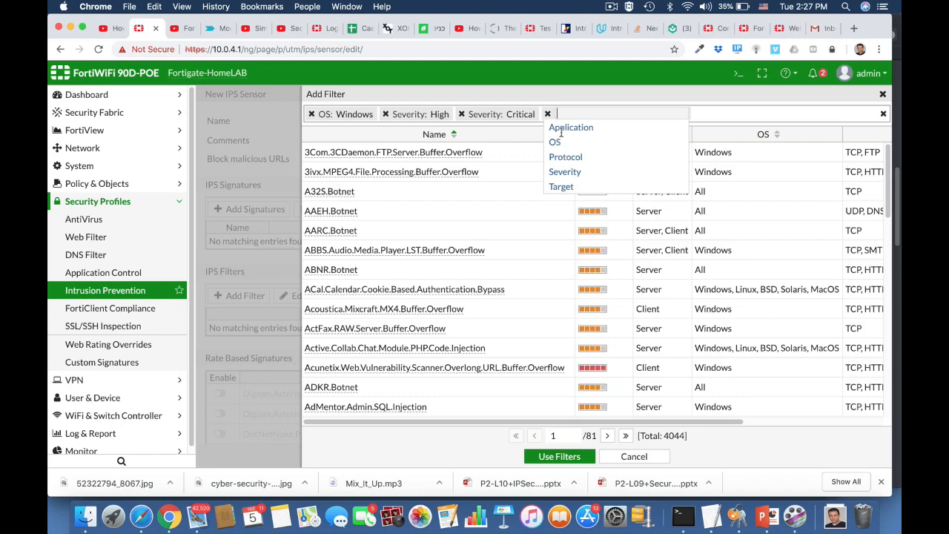
left_click(562, 187)
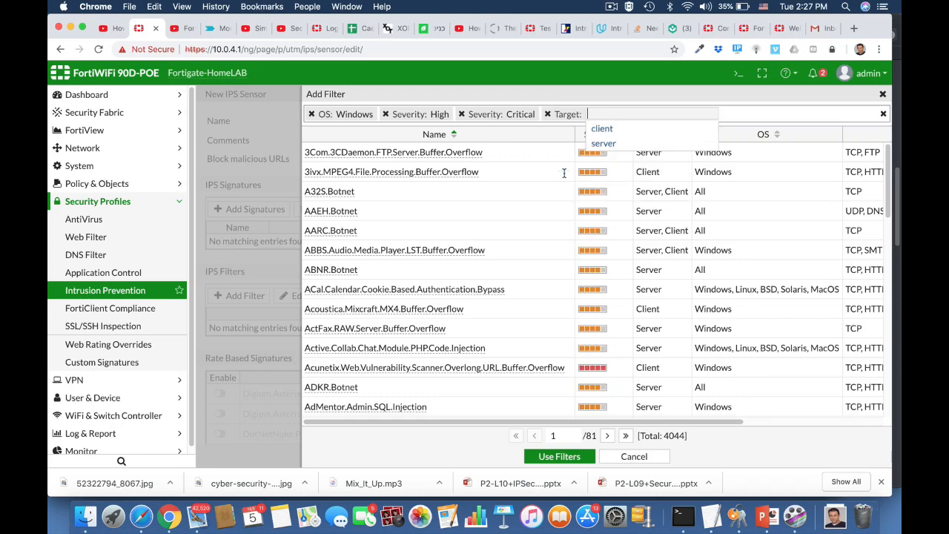
left_click(602, 130)
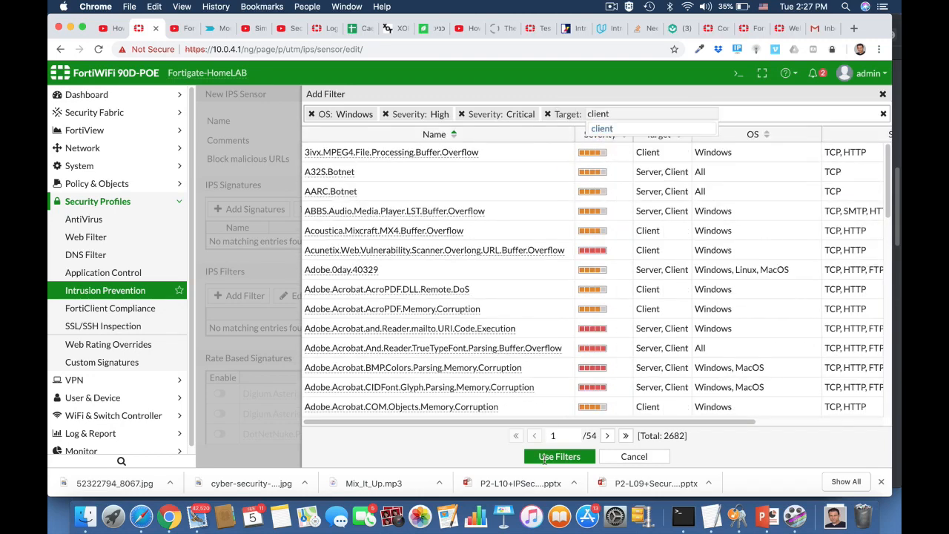
left_click(549, 458)
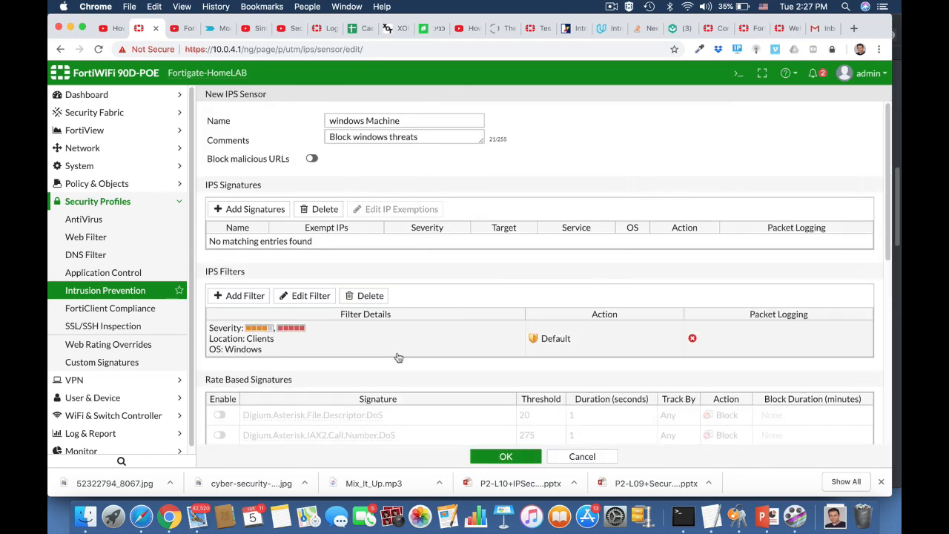
Save the windows Machine sensor and go to Policy & Objects > IPv4 Policy
scroll(398, 357, "down", 10)
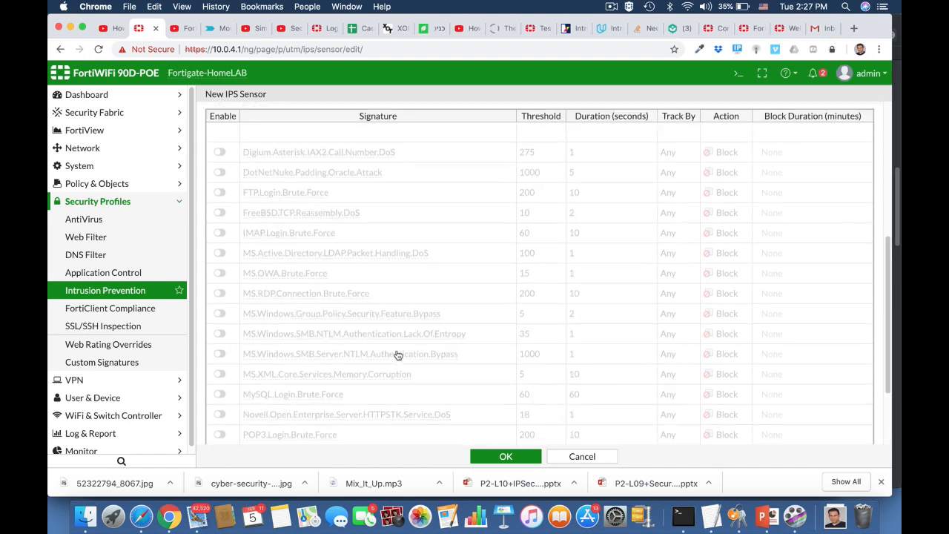
scroll(398, 355, "up", 10)
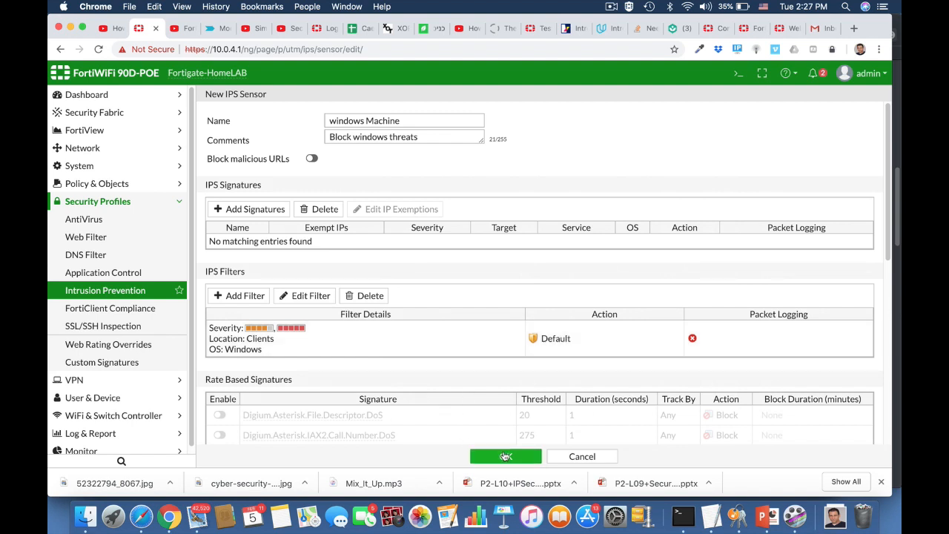
left_click(506, 456)
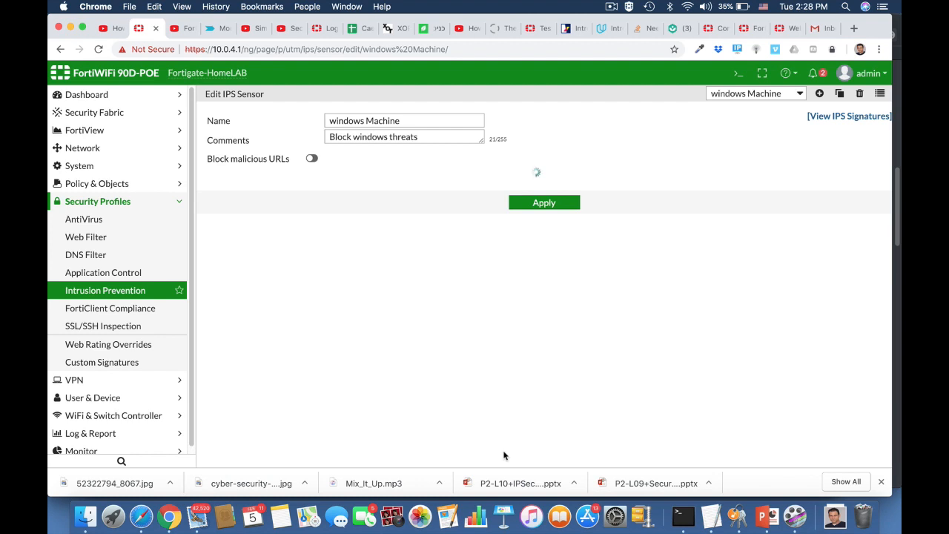
left_click(97, 184)
left_click(88, 203)
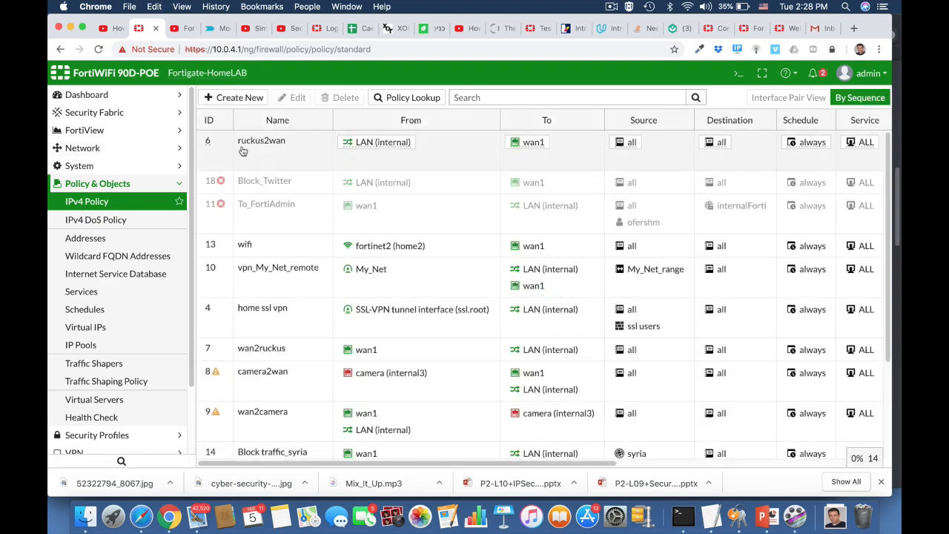
Change the ruckus2wan policy's IPS profile to 'windows Machine'
left_click(245, 151)
left_click(289, 98)
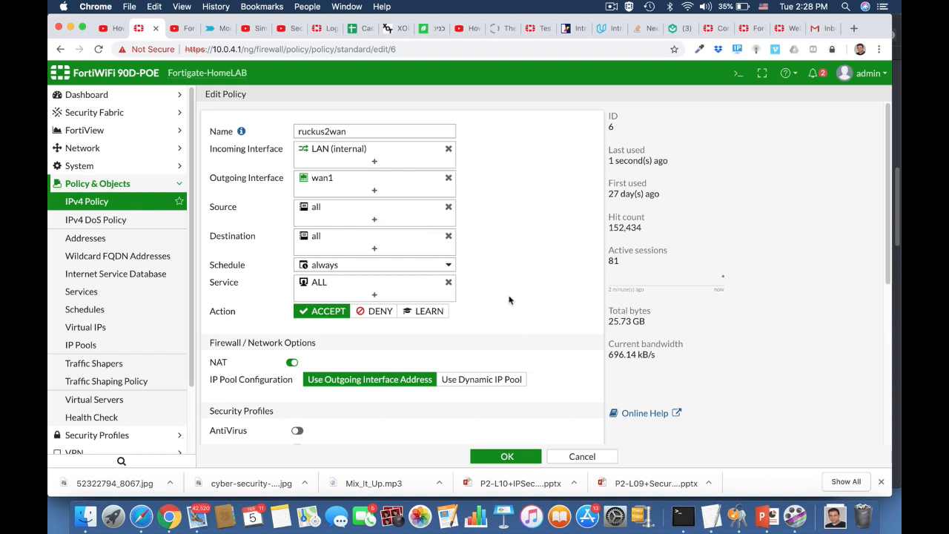
scroll(511, 296, "down", 3)
scroll(509, 299, "down", 2)
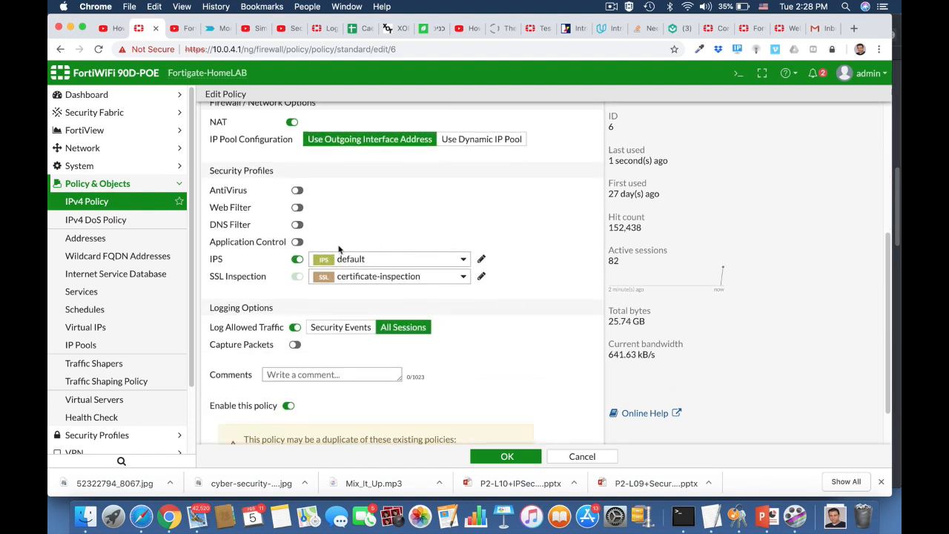
left_click(362, 261)
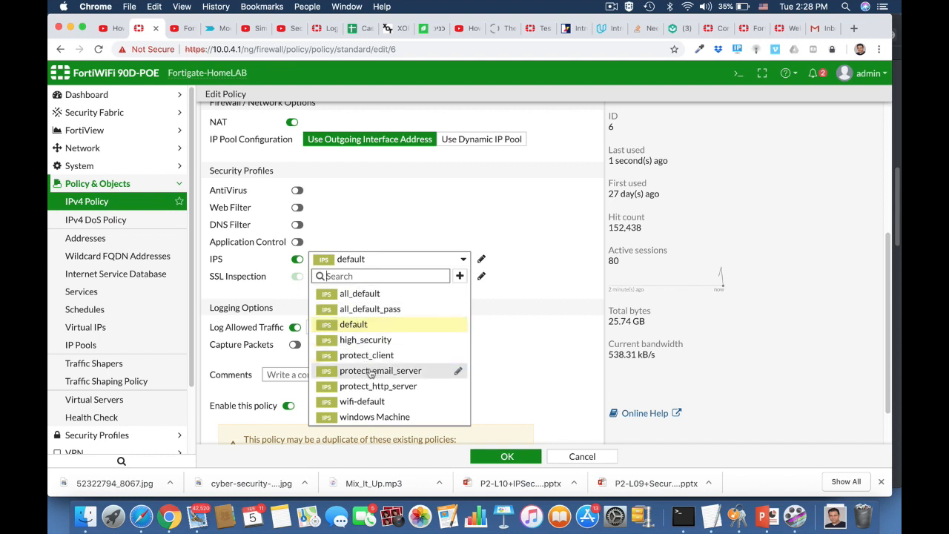
left_click(380, 417)
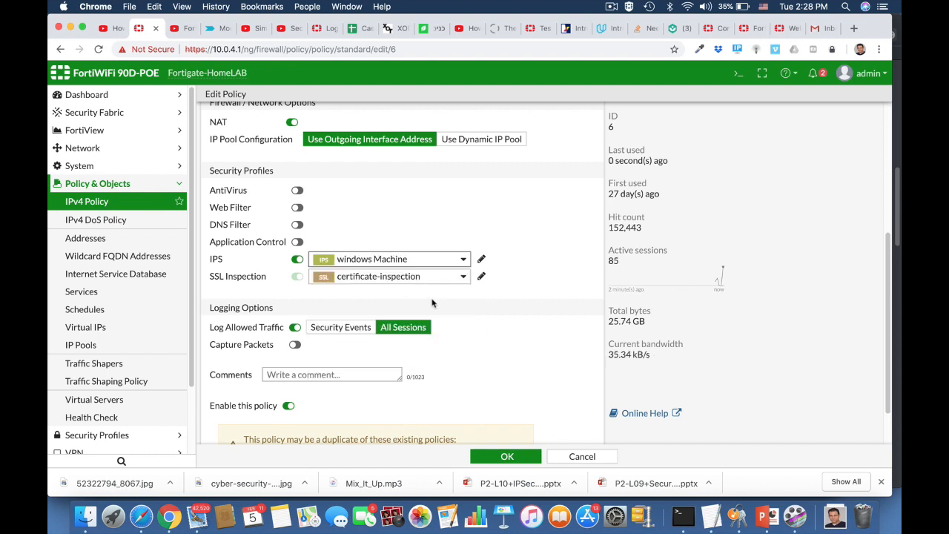
scroll(497, 385, "down", 2)
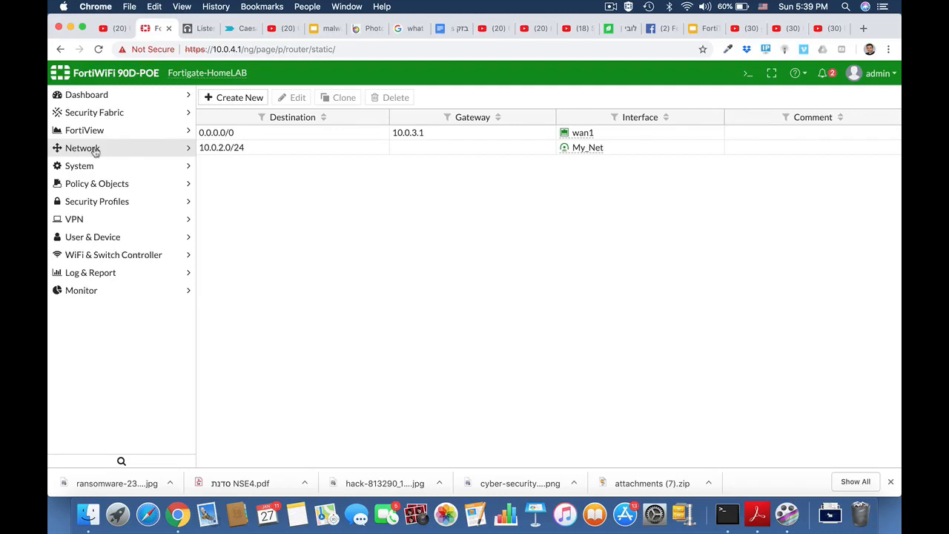
Add a static route to 10.10.10.0/24 via the HQ_Branch interface
left_click(93, 150)
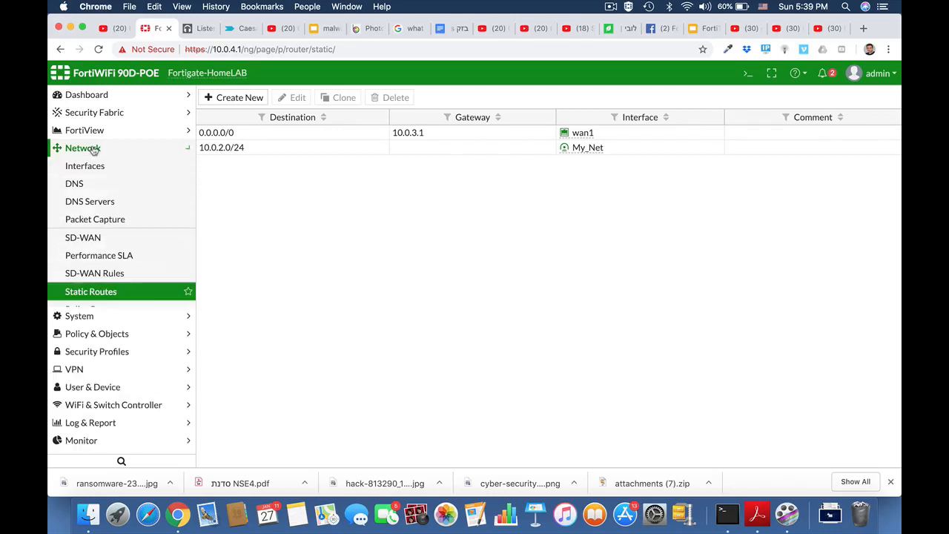
left_click(92, 293)
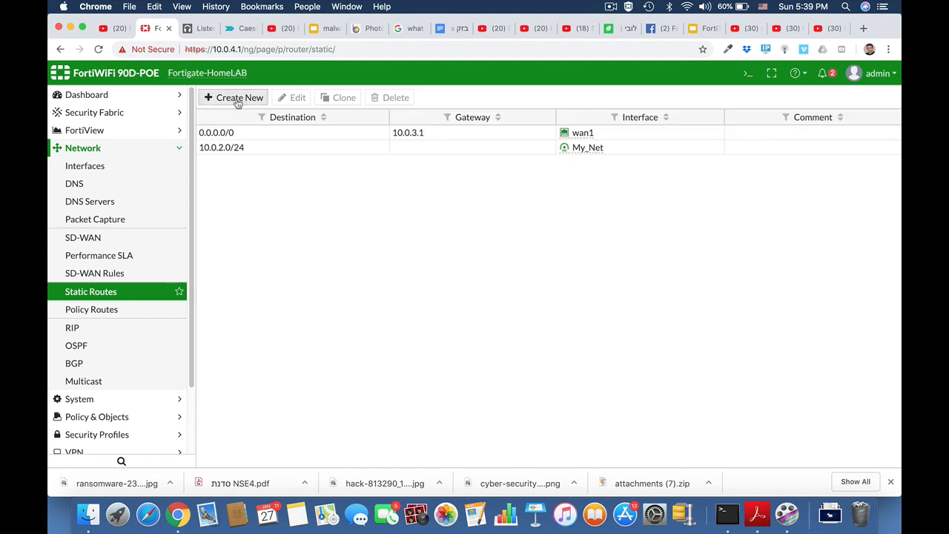
left_click(231, 99)
left_click(386, 139)
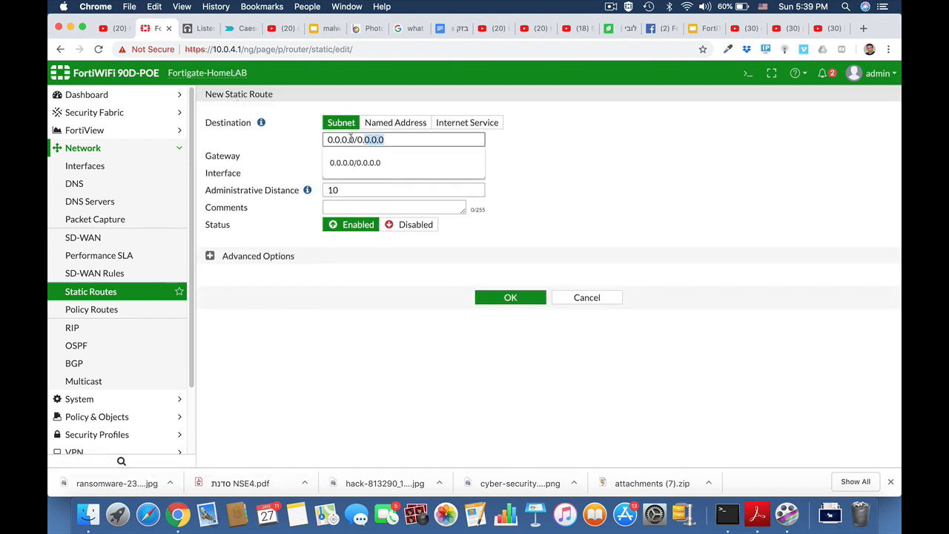
type("10.")
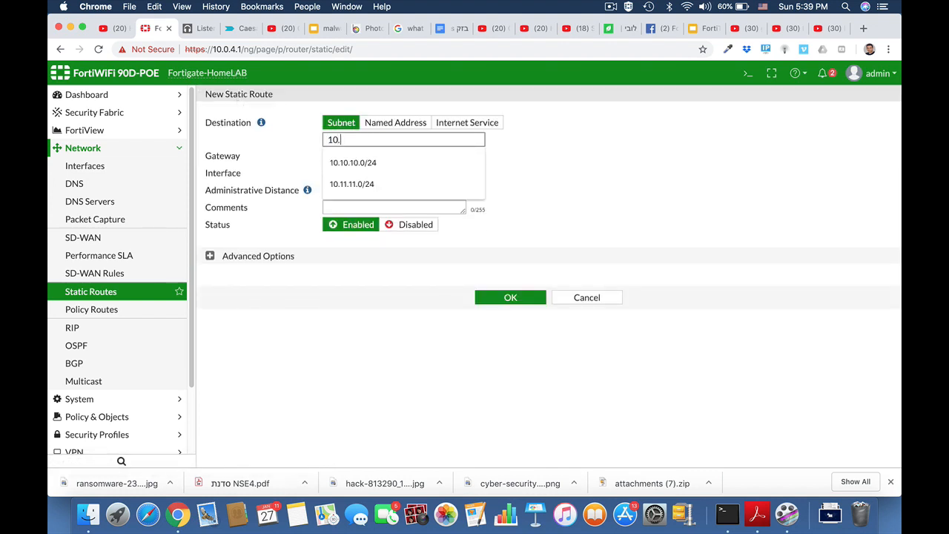
type("10.10.0")
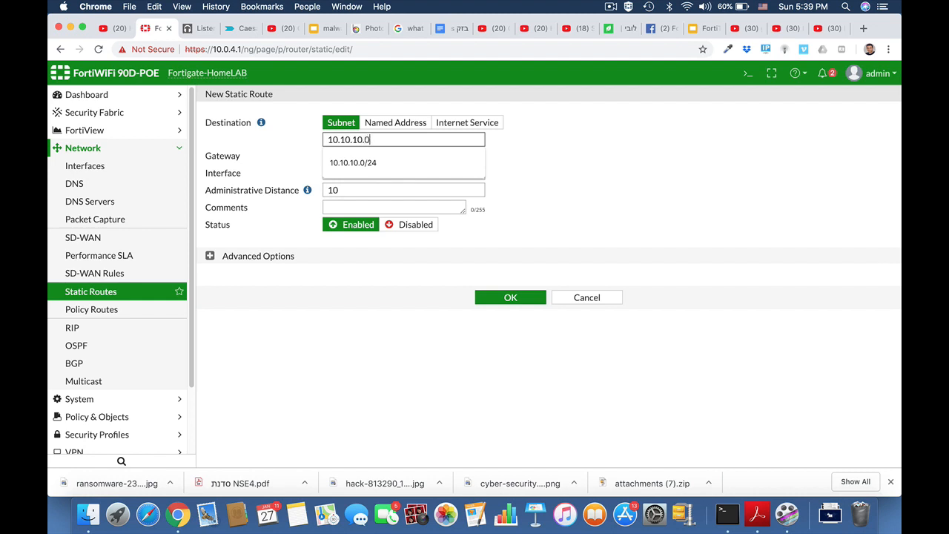
type("/24")
left_click(512, 158)
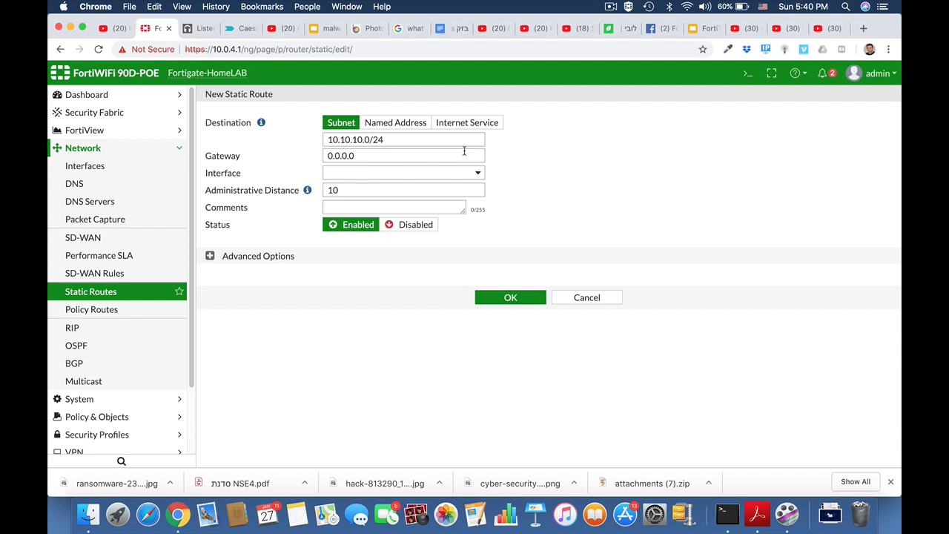
left_click(428, 174)
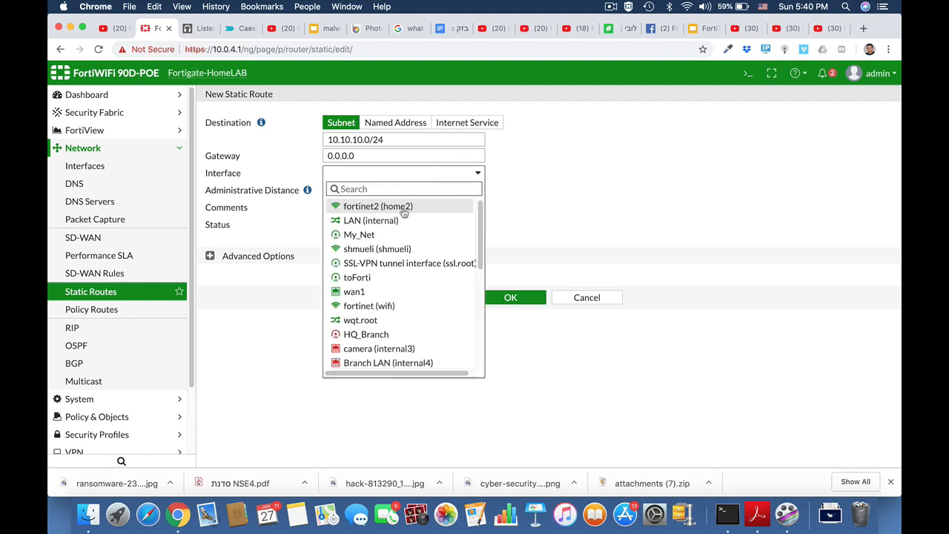
left_click(366, 335)
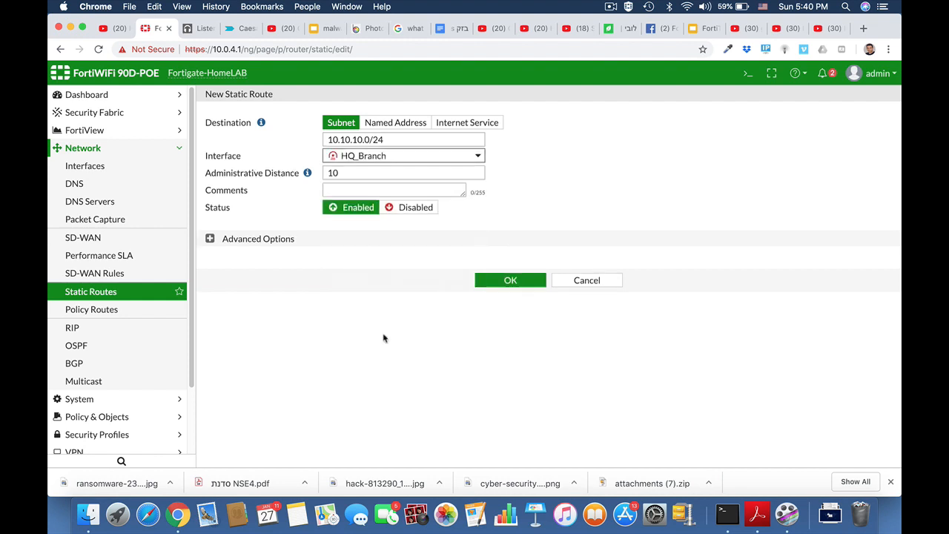
left_click(513, 282)
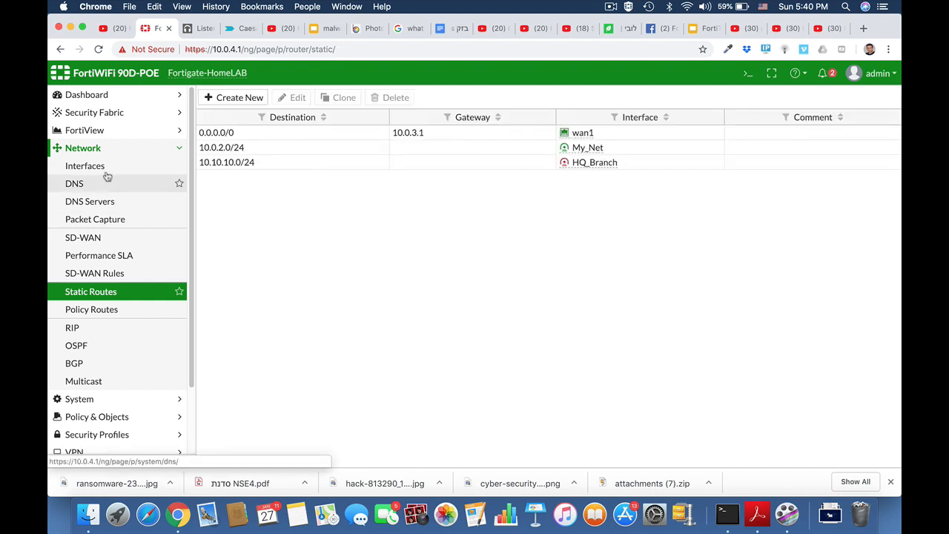
Navigate to the Policy & Objects > IPv4 Policy list
left_click(92, 148)
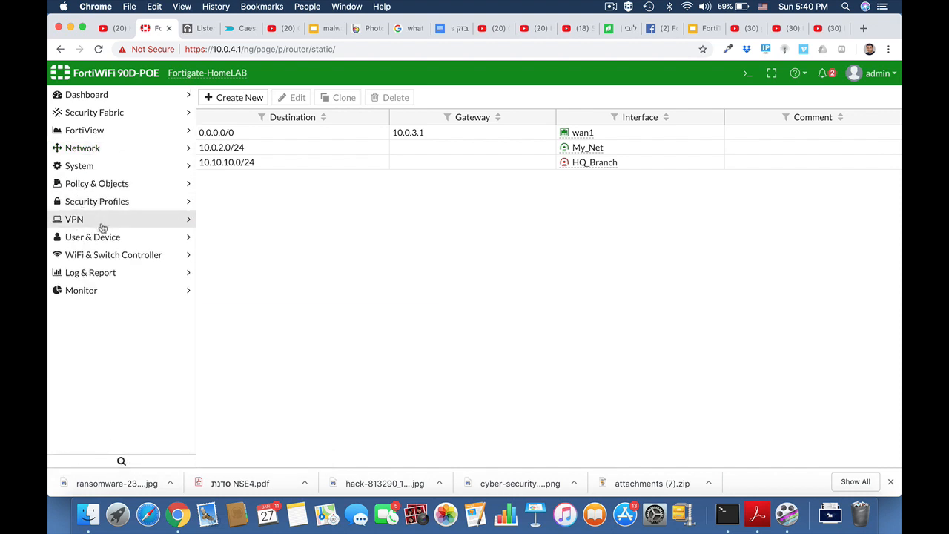
left_click(109, 187)
left_click(98, 201)
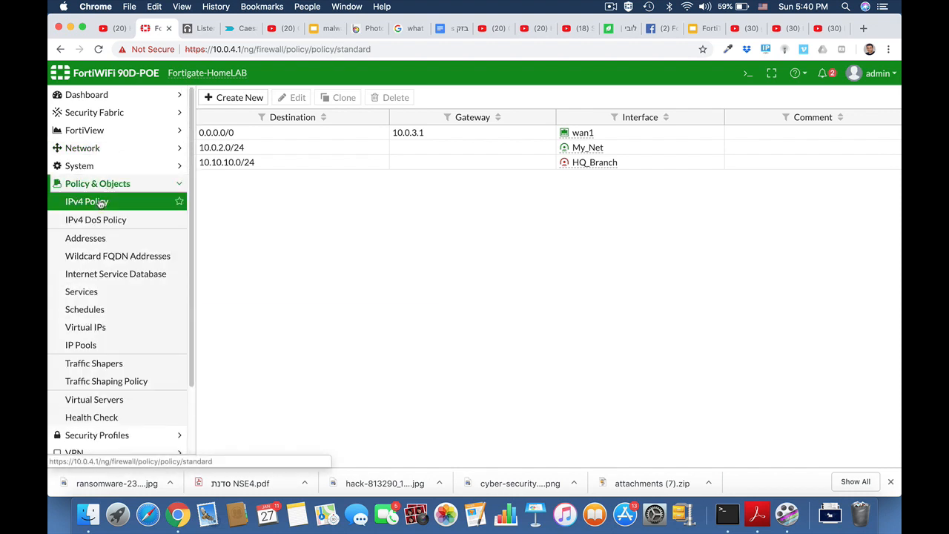
Start new policy Local_to_ipsec from LAN (internal) to HQ_Branch
left_click(254, 98)
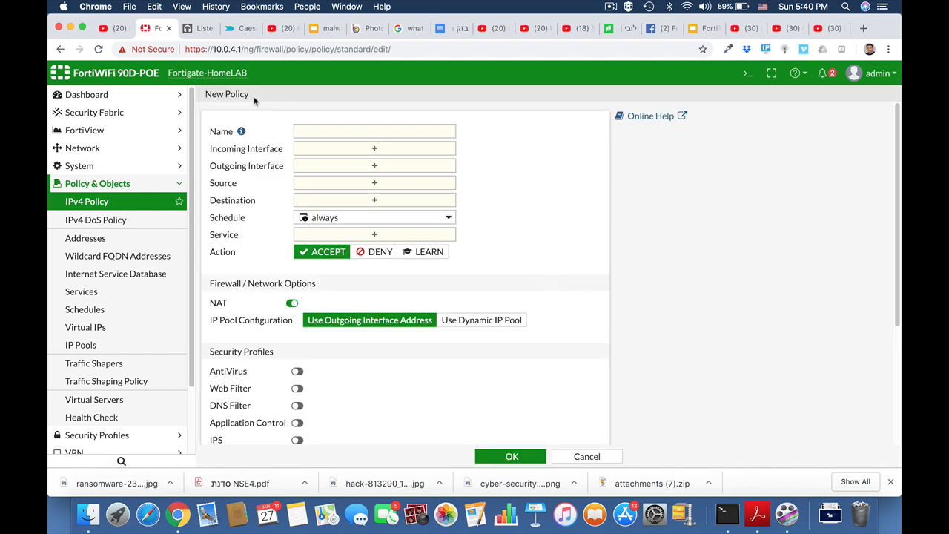
left_click(367, 131)
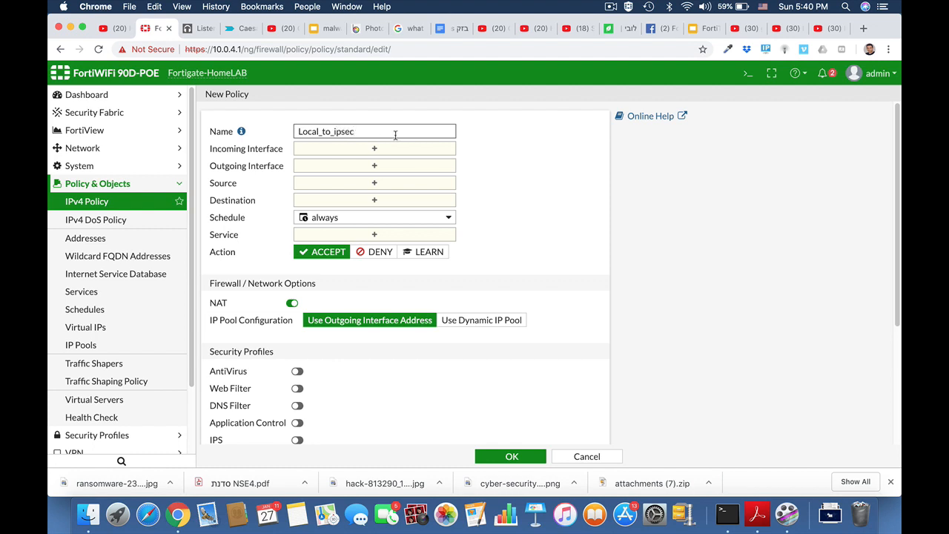
left_click(417, 152)
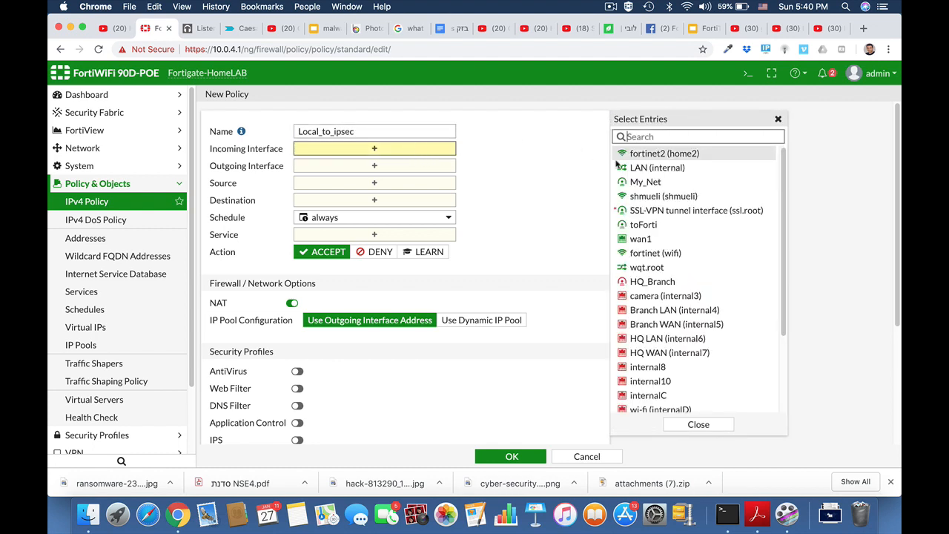
left_click(635, 170)
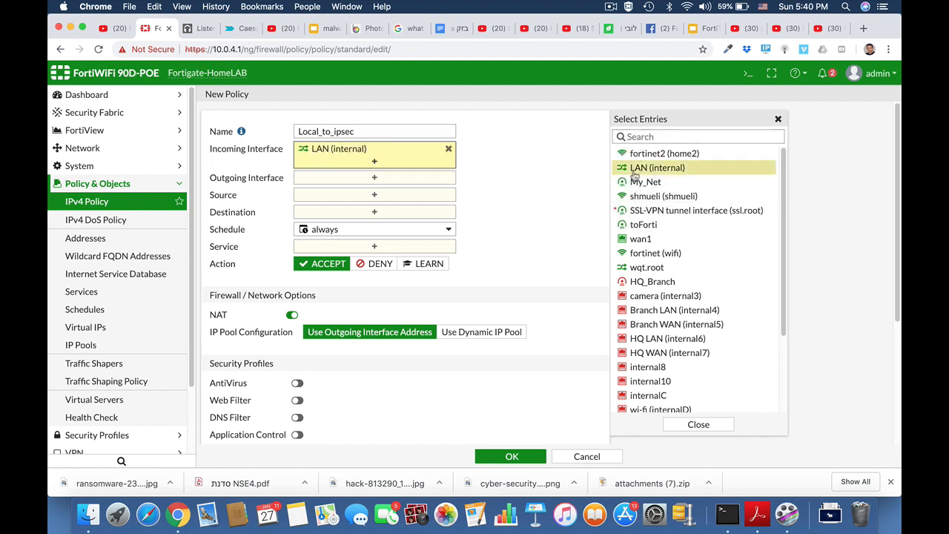
left_click(401, 178)
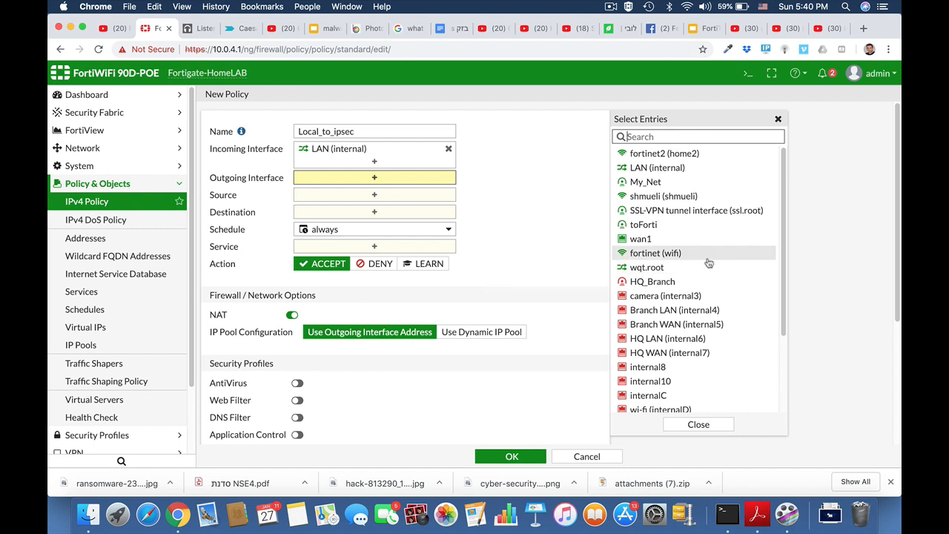
left_click(670, 282)
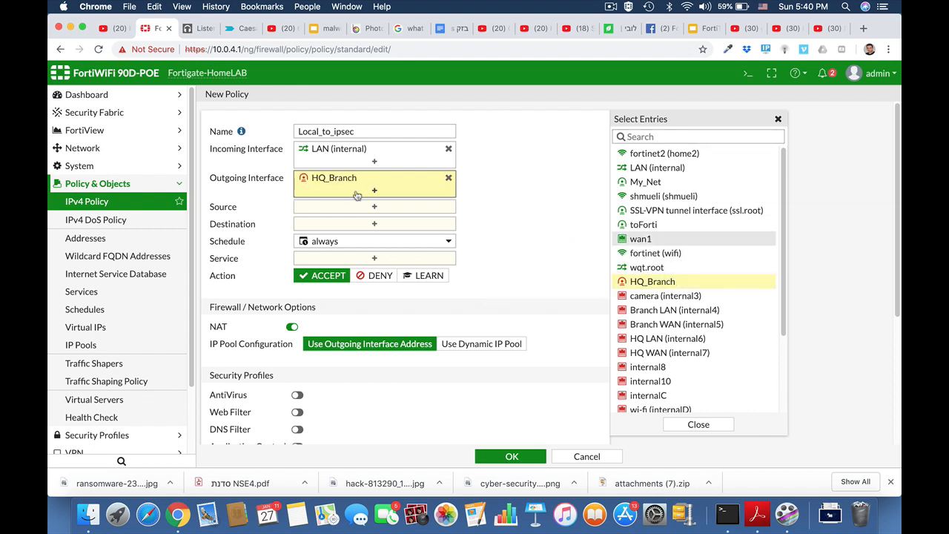
Set source and destination to all, service ALL, and save the accept policy
left_click(378, 207)
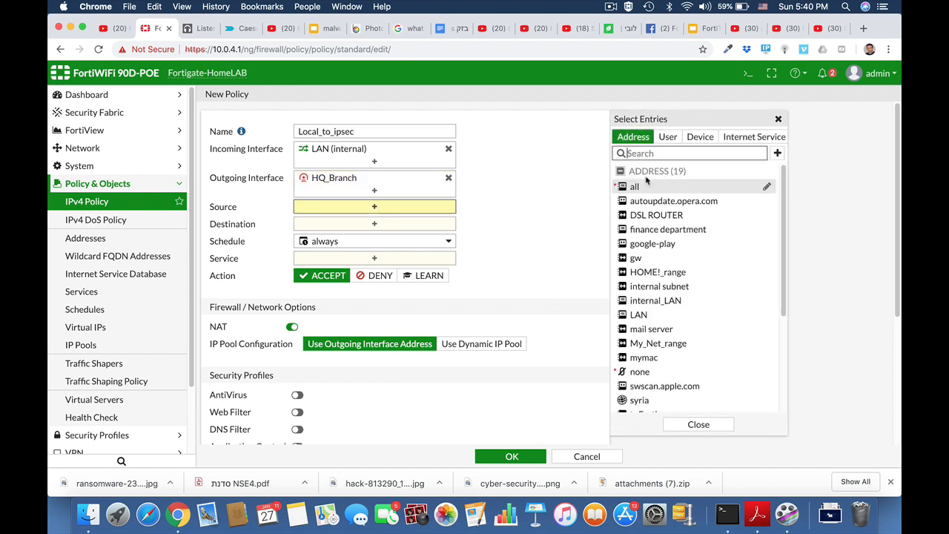
left_click(645, 188)
left_click(417, 242)
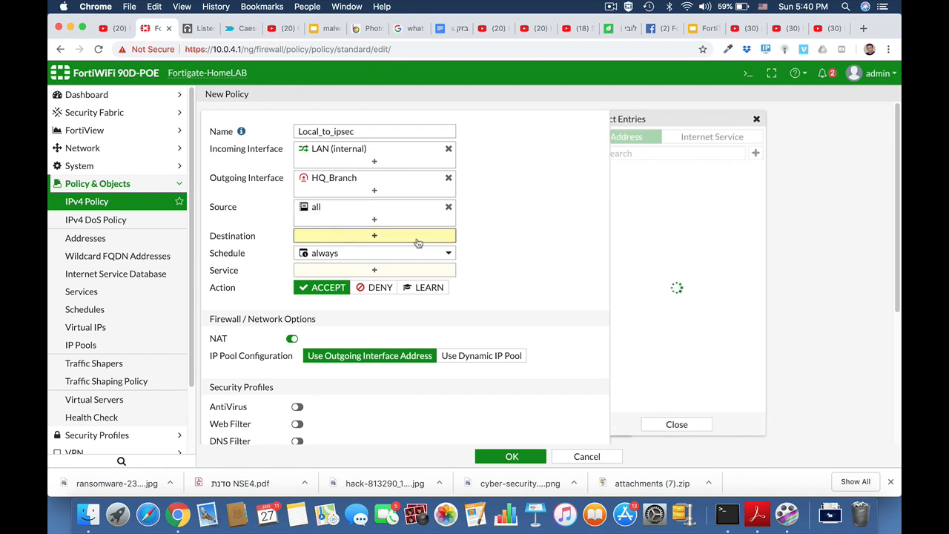
left_click(639, 188)
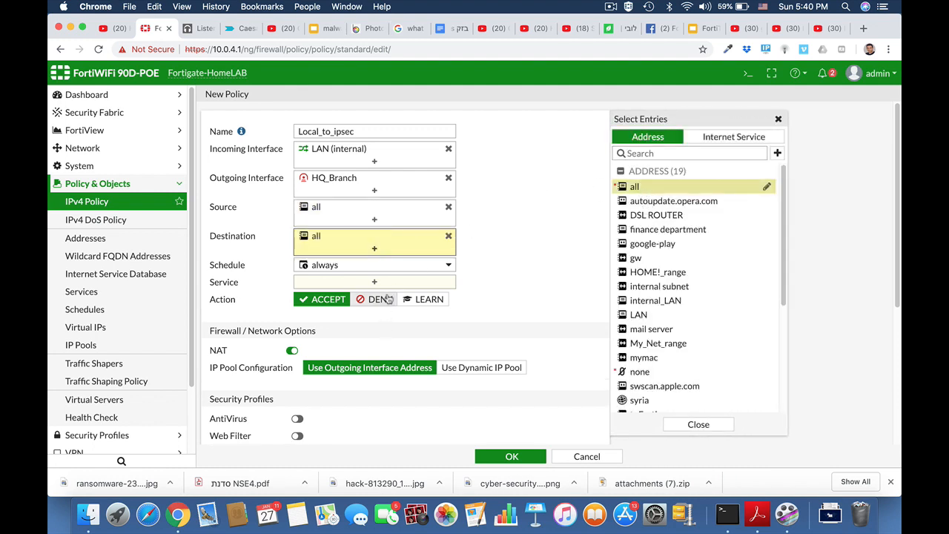
left_click(393, 282)
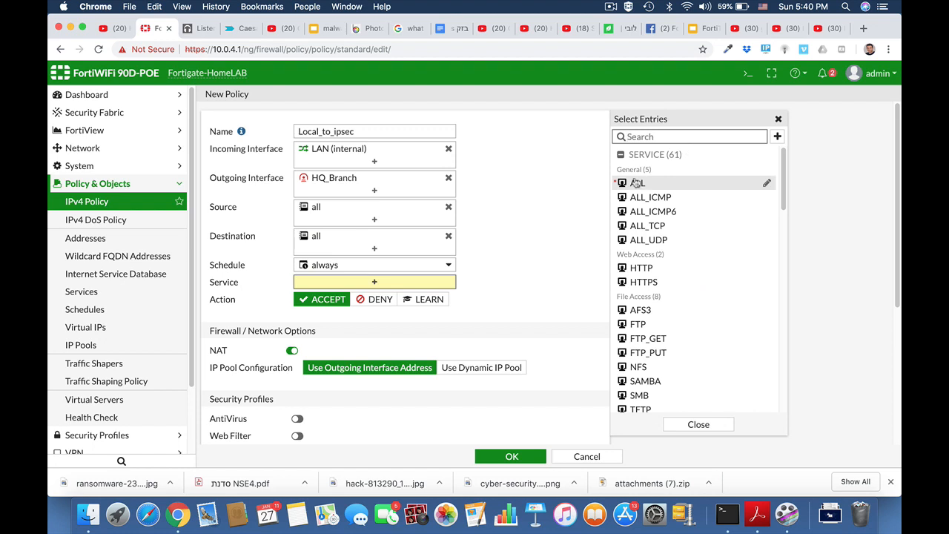
left_click(635, 183)
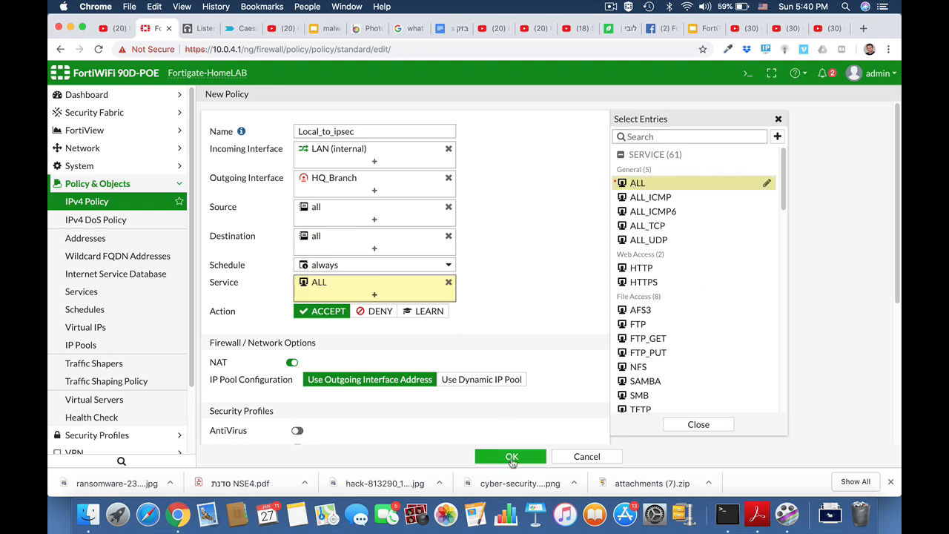
left_click(512, 456)
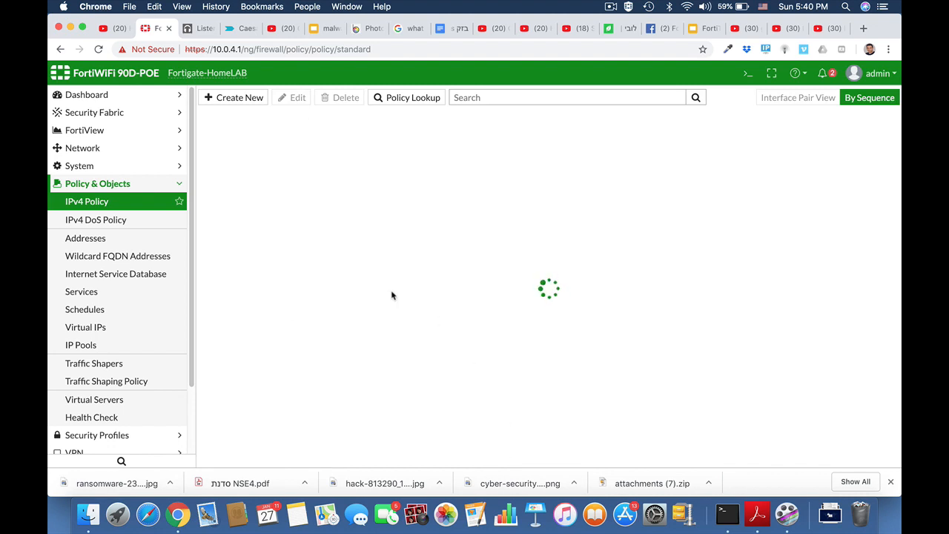
Start a new policy named Ipsec_local from HQ_Branch to LAN (internal)
left_click(240, 98)
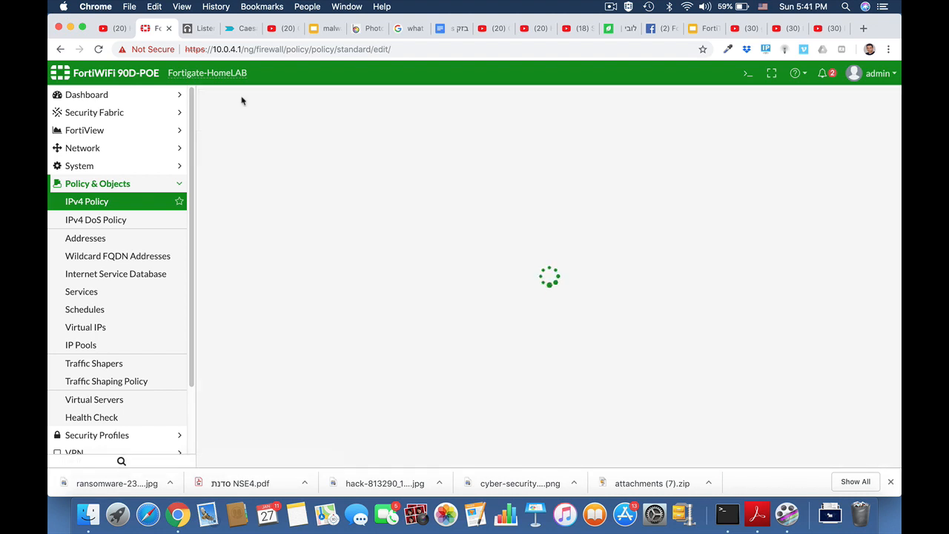
left_click(367, 131)
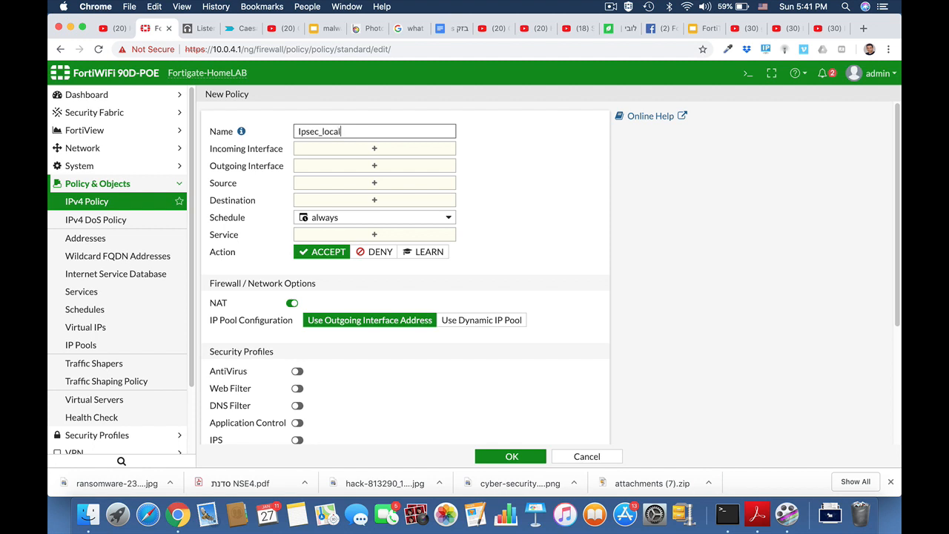
left_click(374, 150)
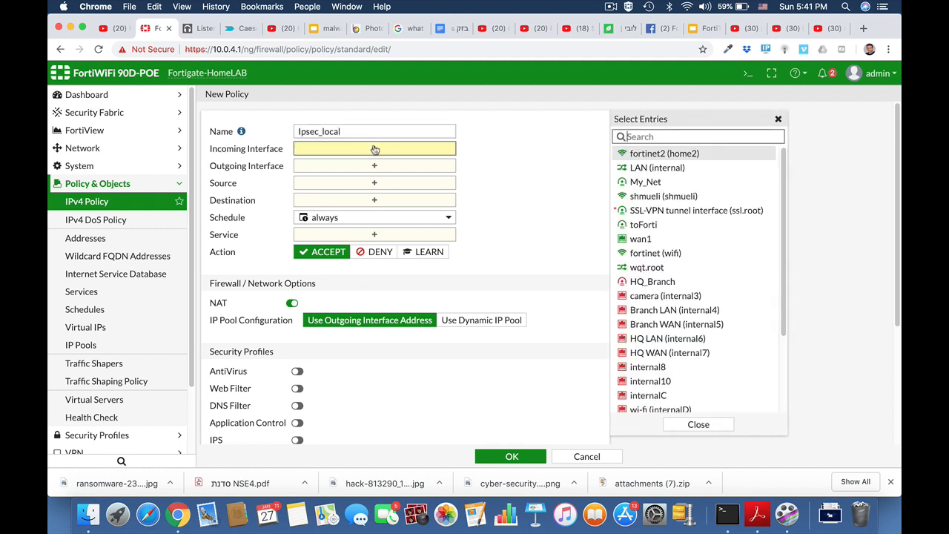
left_click(641, 282)
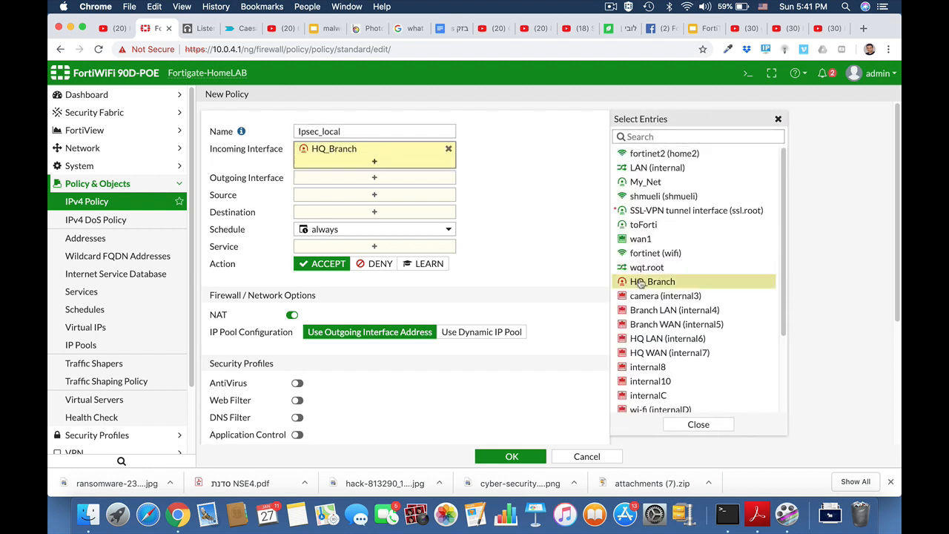
left_click(435, 182)
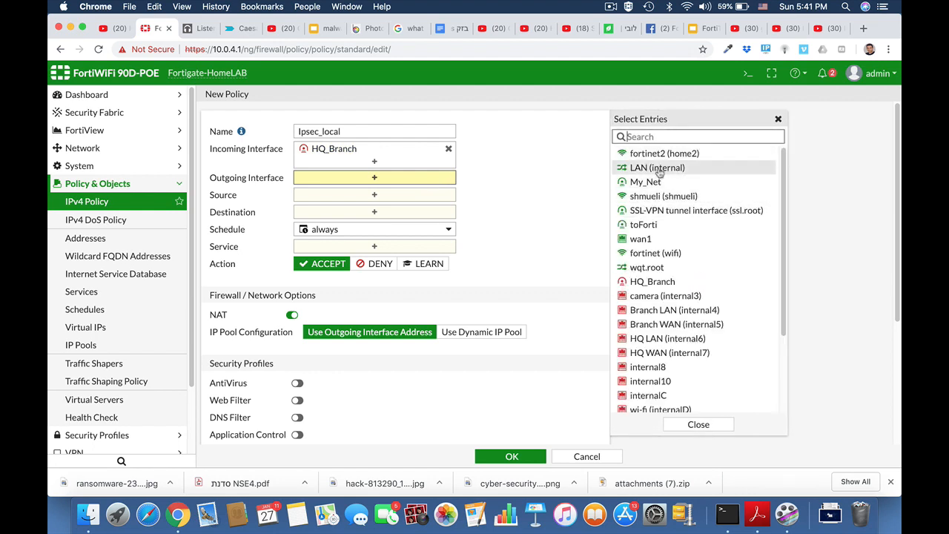
left_click(658, 169)
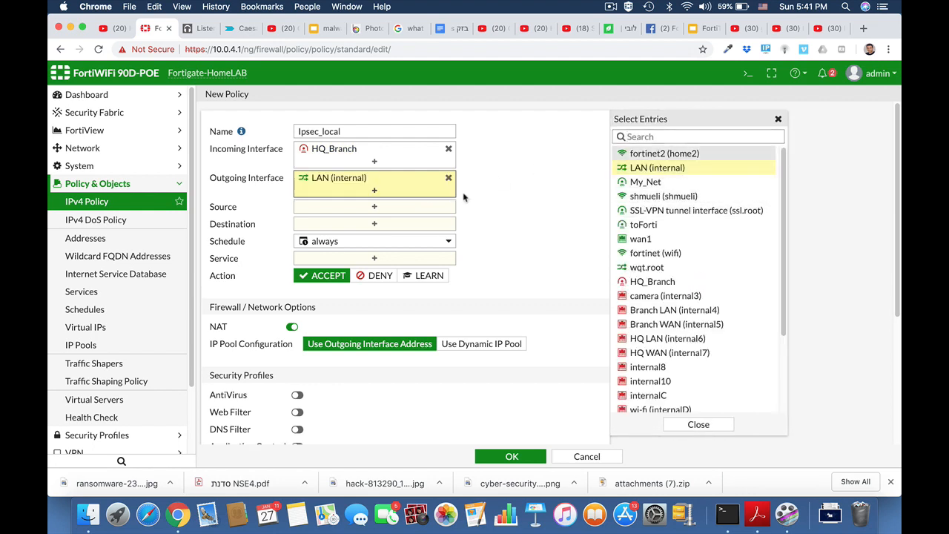
Set source and destination to all and service to ALL, then save the policy
left_click(399, 211)
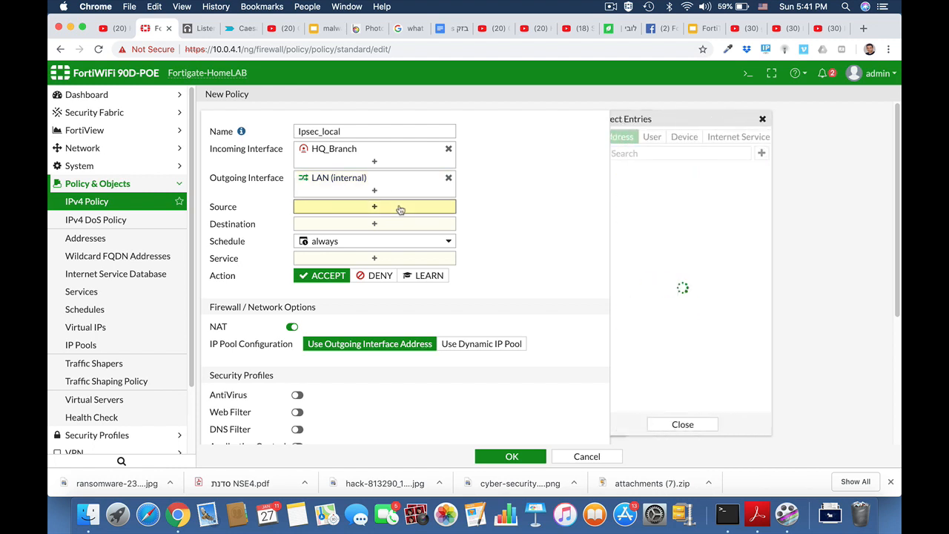
left_click(632, 187)
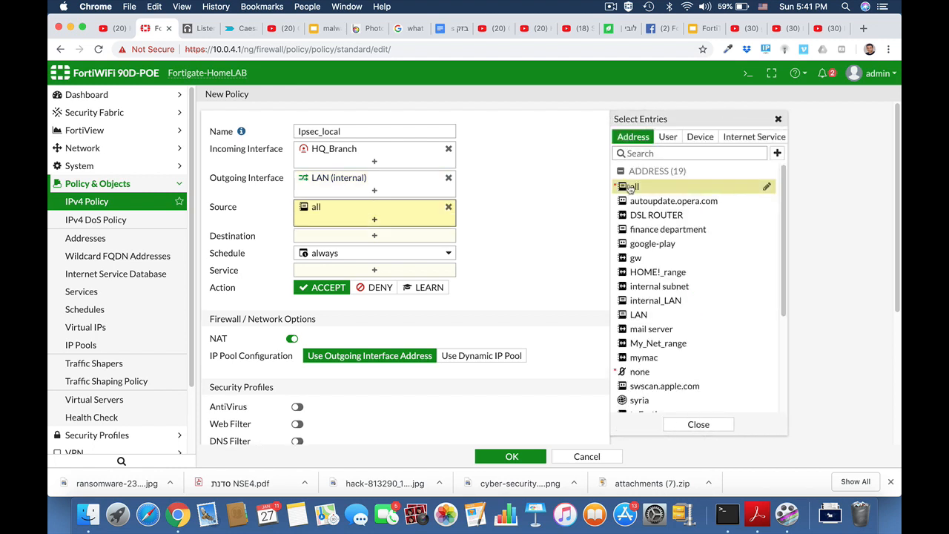
left_click(449, 238)
left_click(636, 187)
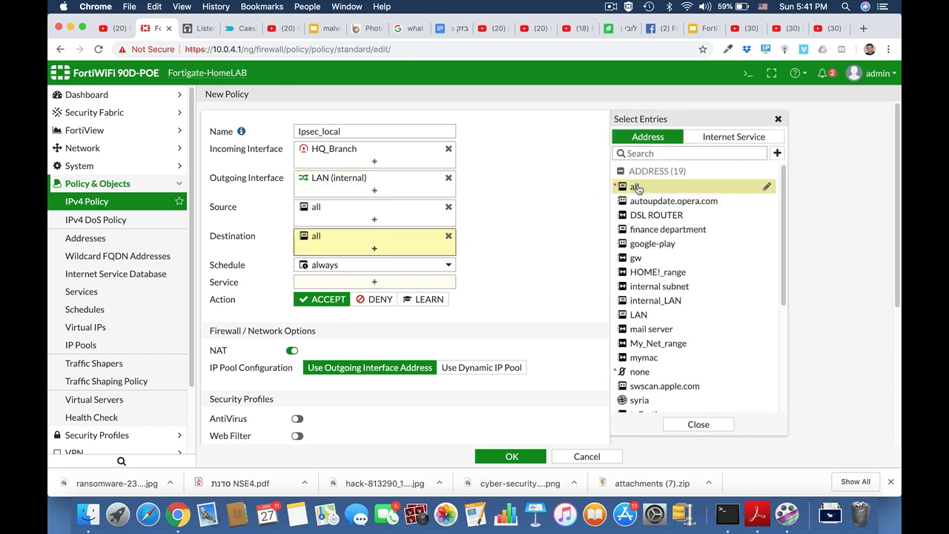
left_click(413, 285)
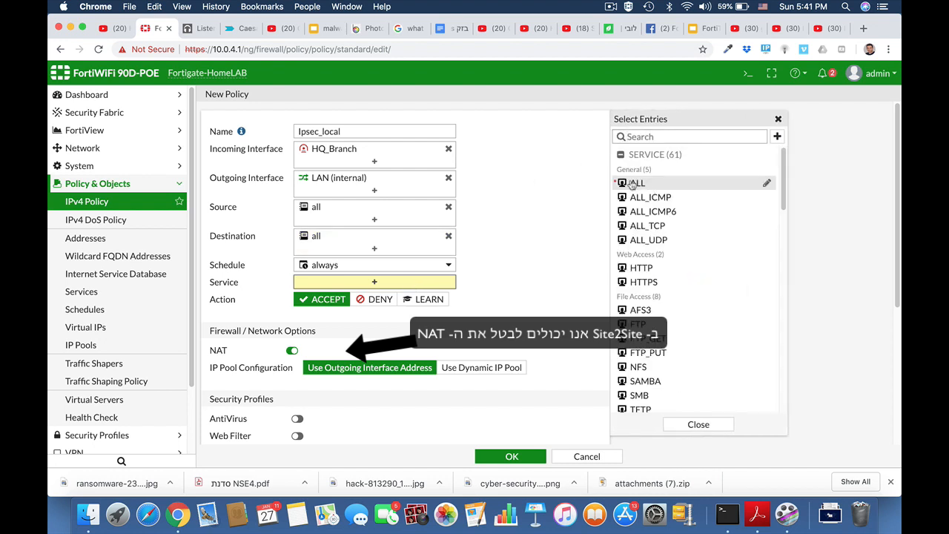
left_click(631, 184)
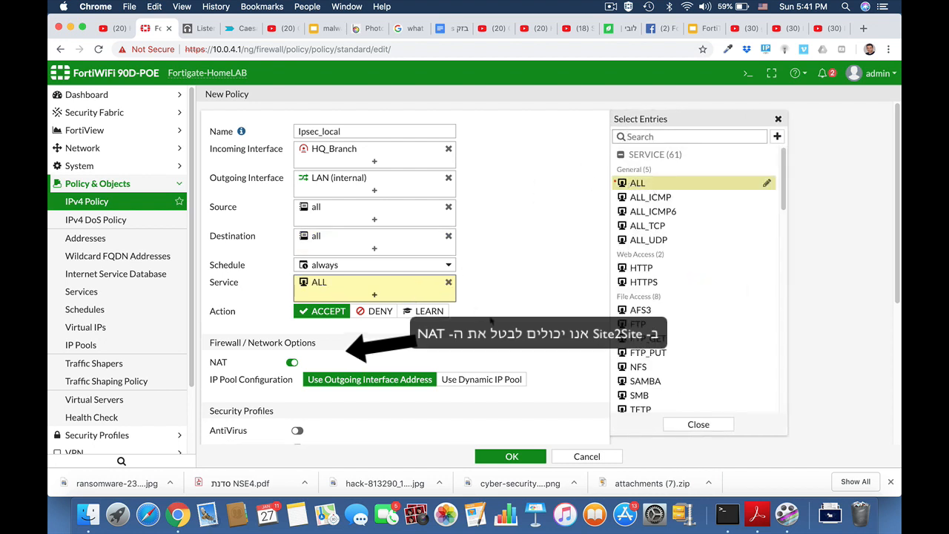
left_click(512, 456)
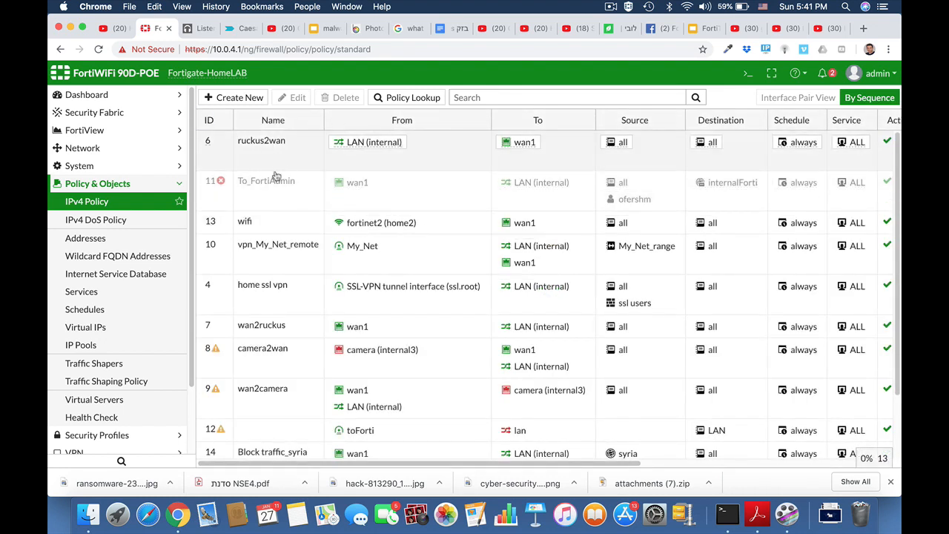
Edit policy 15 Local_to_ipsec and switch its NAT off
left_click(611, 7)
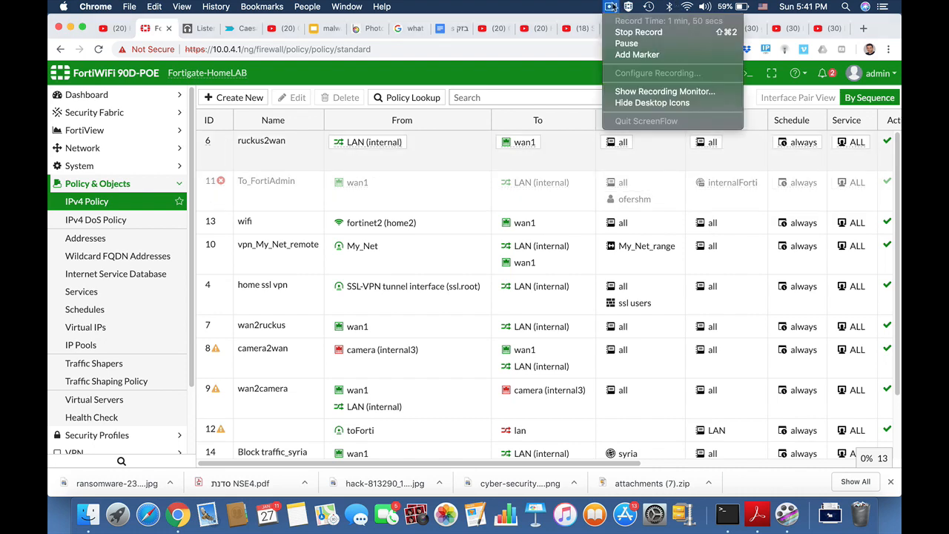
left_click(614, 7)
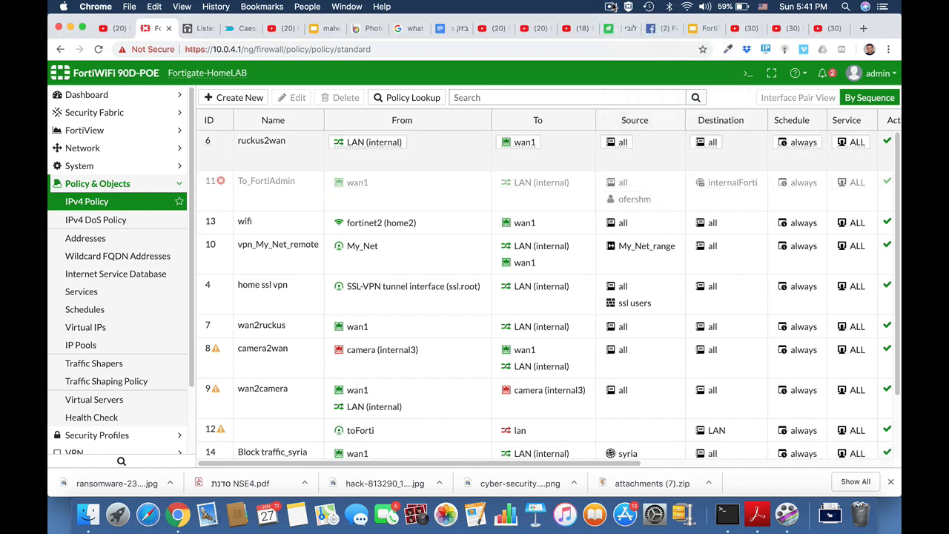
scroll(382, 322, "down", 3)
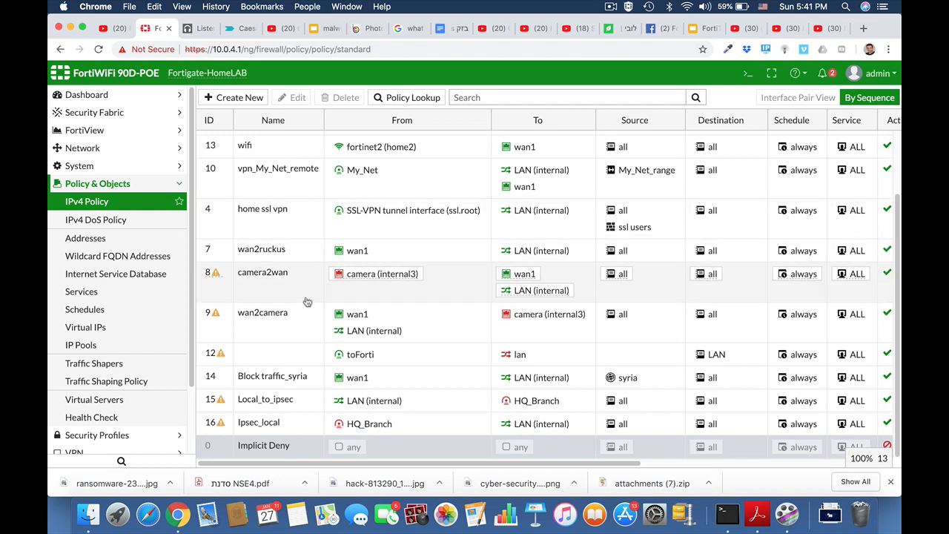
left_click(276, 405)
left_click(297, 97)
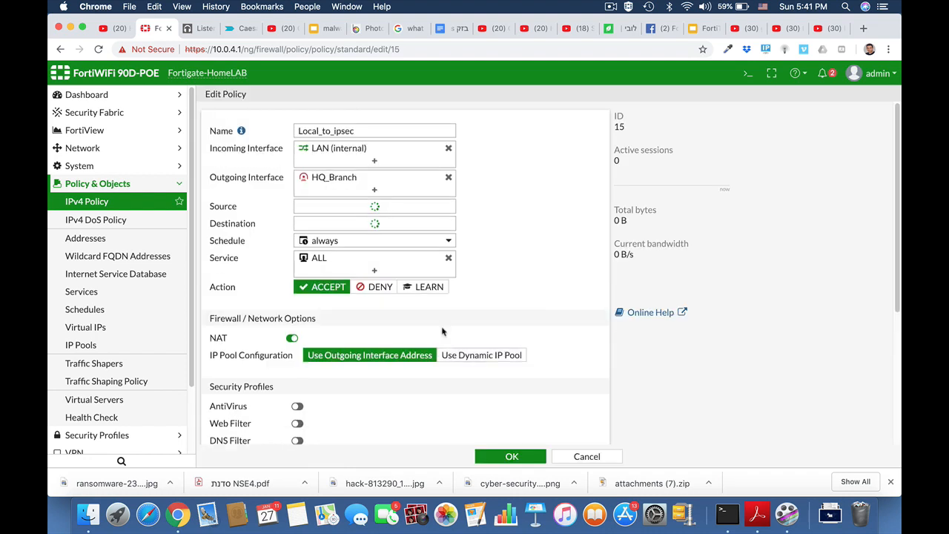
scroll(442, 332, "down", 3)
left_click(293, 228)
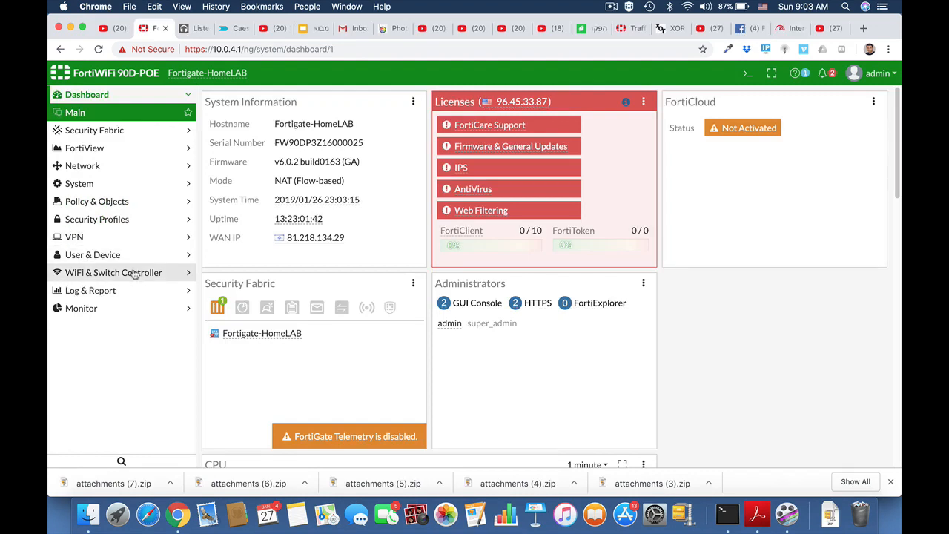
Create a Custom-template IPsec tunnel named HQ_Branch and continue to its full settings
left_click(125, 238)
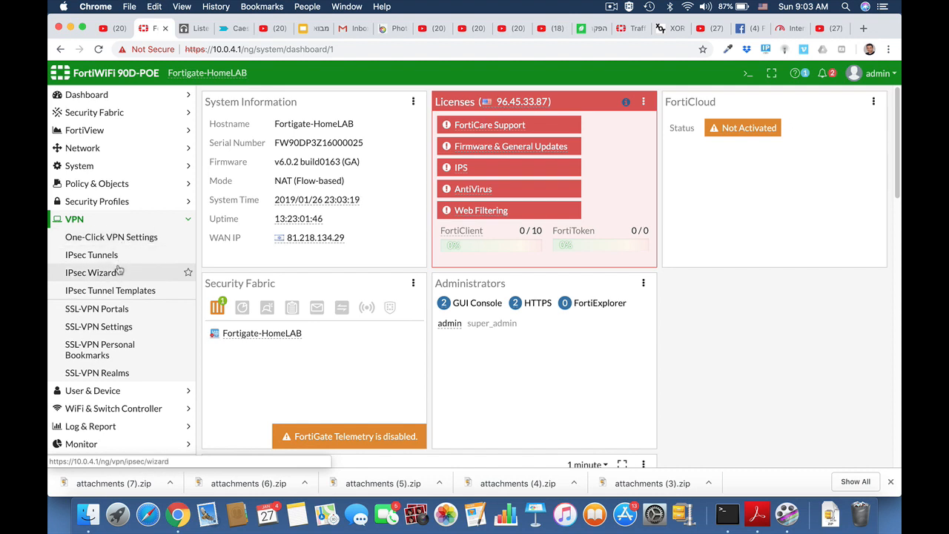
left_click(109, 255)
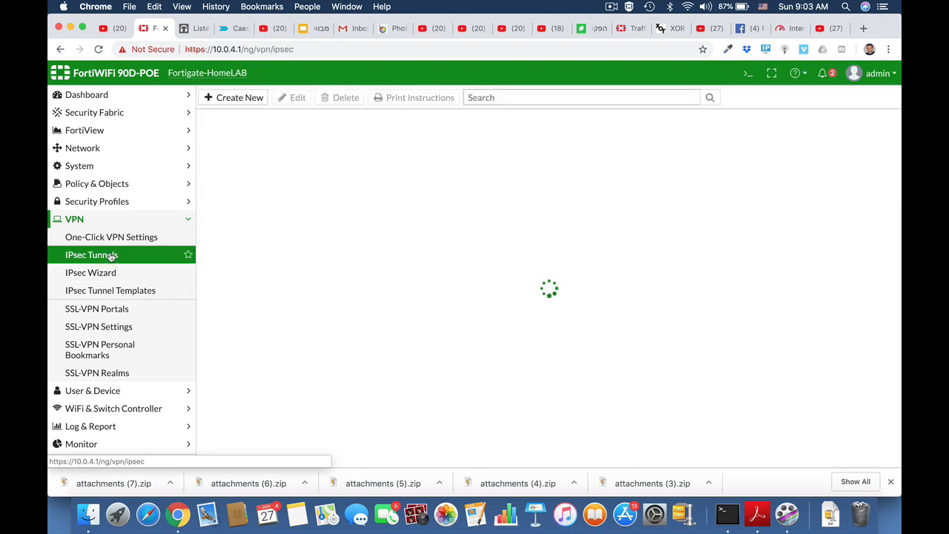
left_click(230, 97)
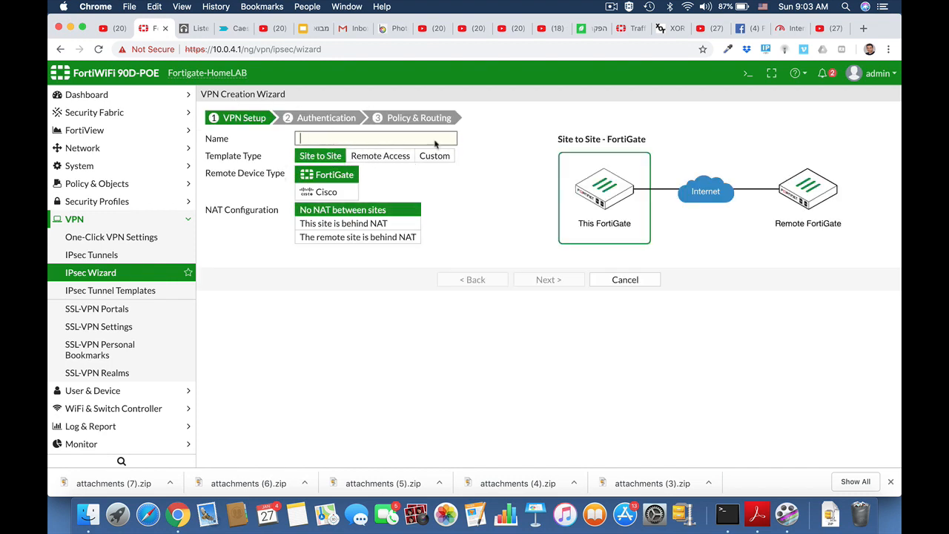
left_click(442, 158)
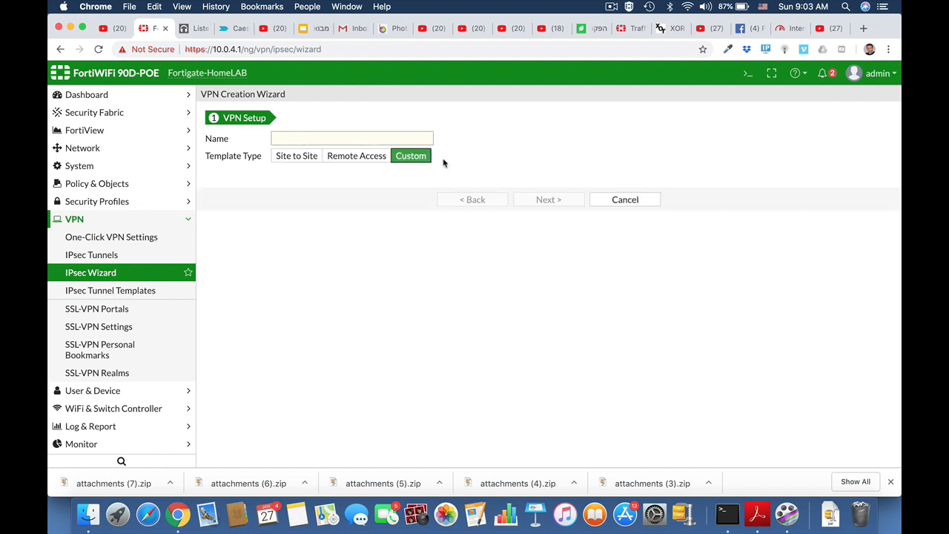
left_click(311, 139)
type("HQ_Branch")
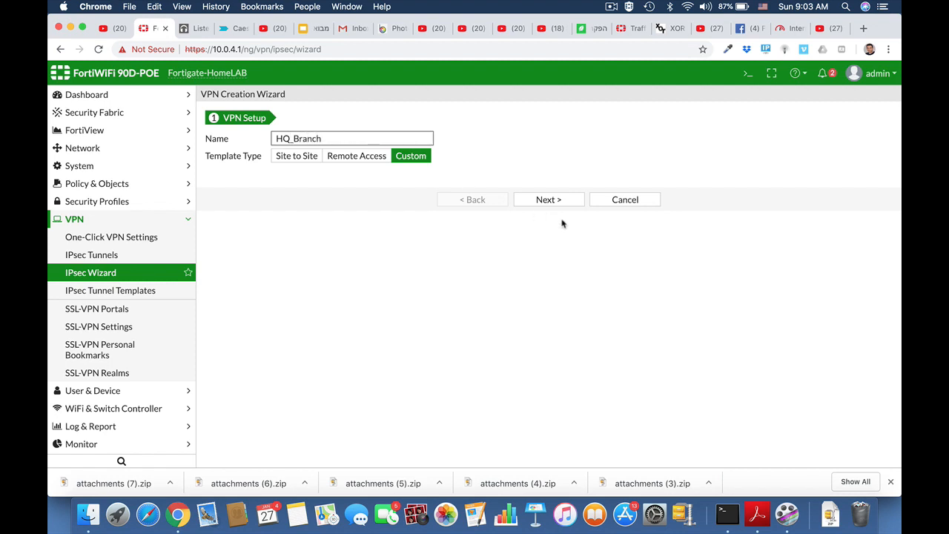
left_click(547, 201)
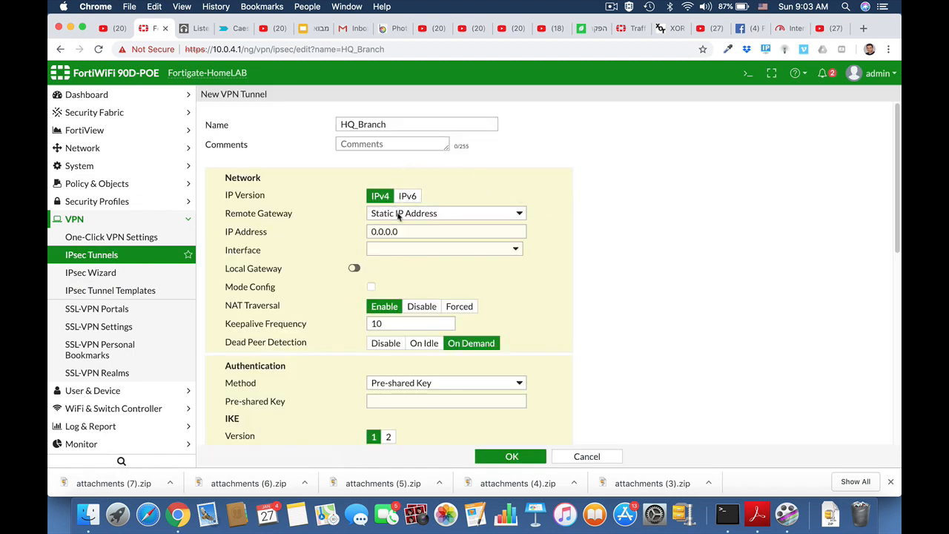
Set remote gateway 2.2.2.2 on interface wan1 and enter the pre-shared key
left_click_drag(398, 233, 369, 233)
type("2")
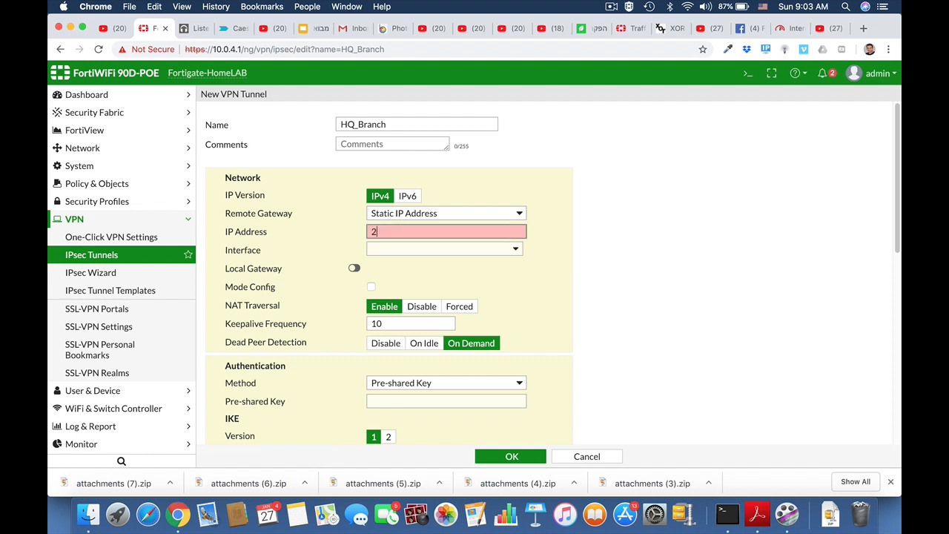
type(".2.2.2")
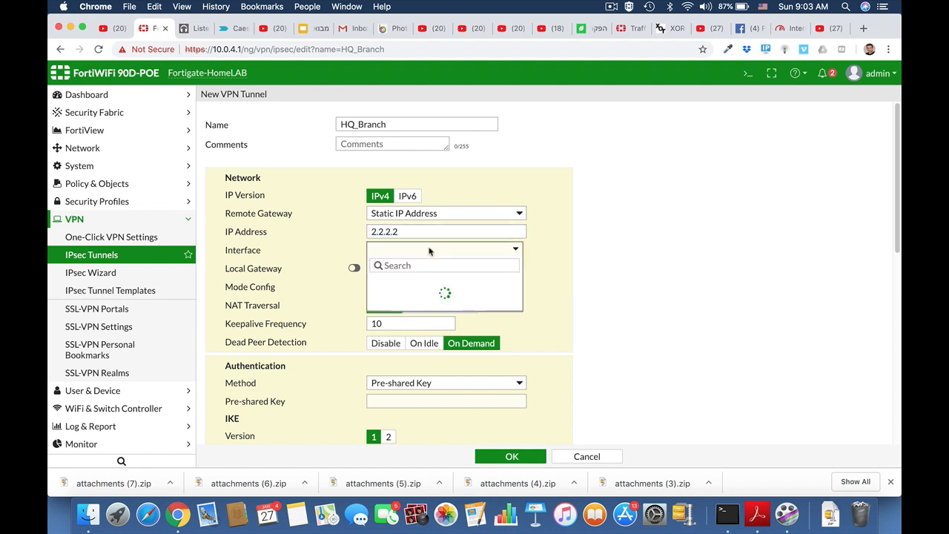
left_click(430, 250)
left_click(414, 326)
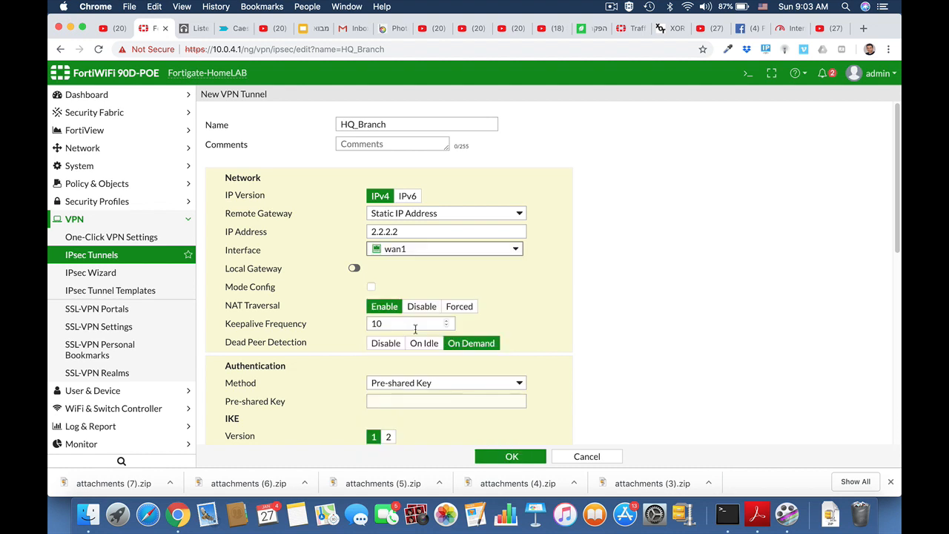
scroll(570, 285, "down", 1)
scroll(569, 284, "down", 3)
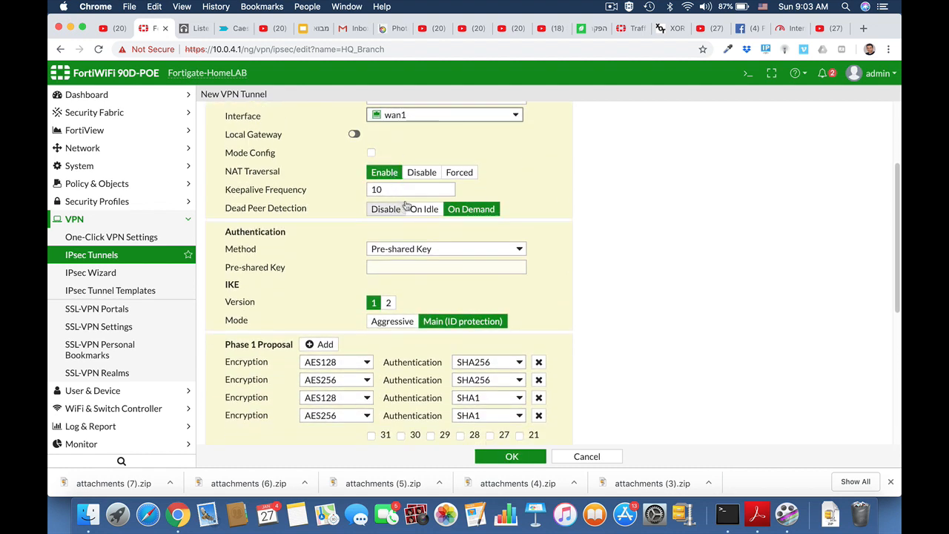
left_click(401, 267)
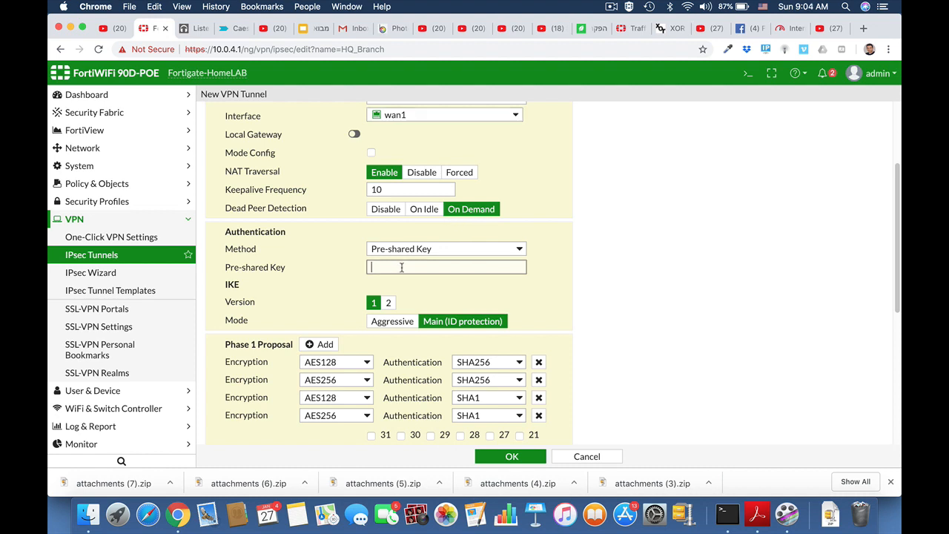
type("••")
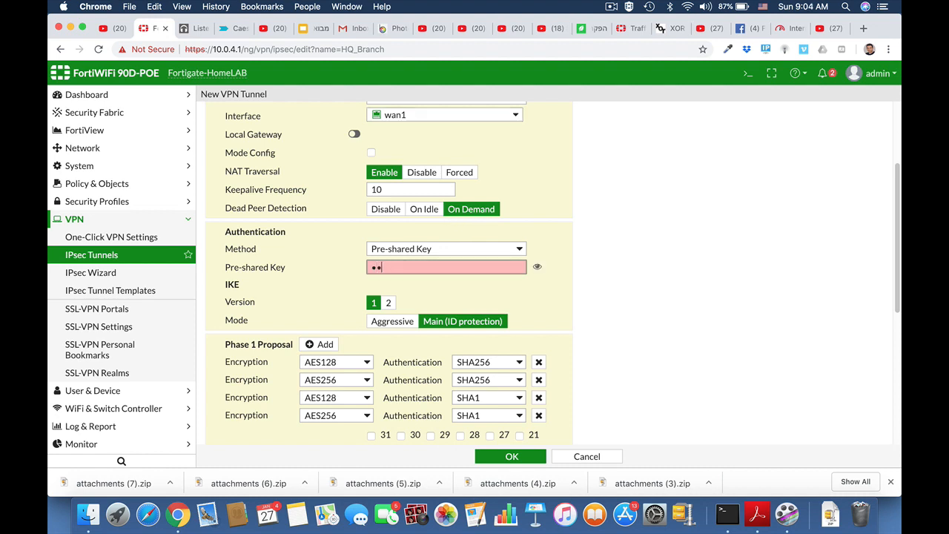
type("••••")
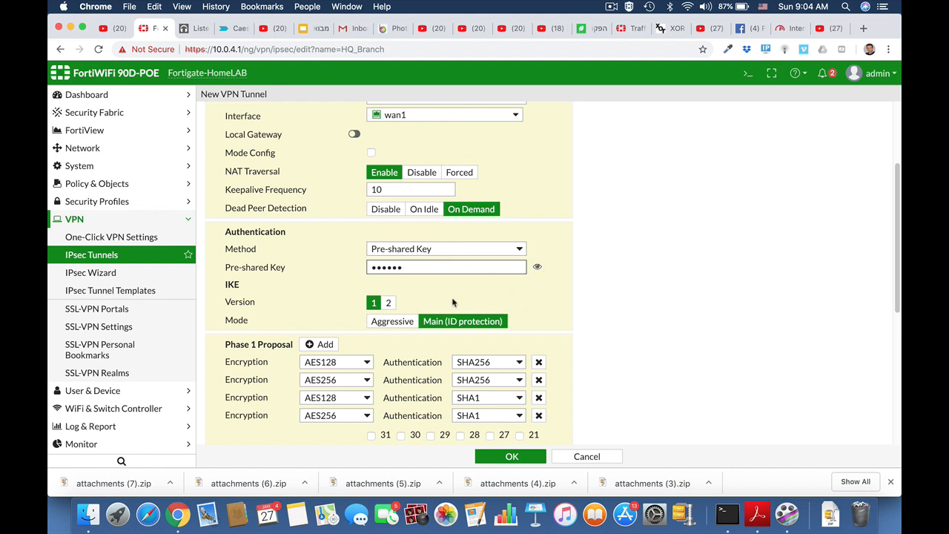
scroll(576, 331, "down", 2)
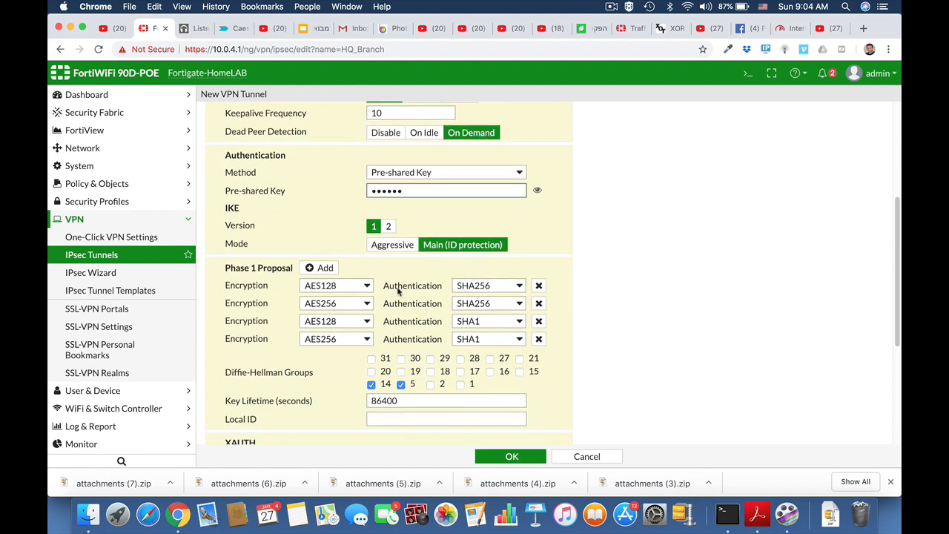
Reduce the Phase 1 proposals to a single AES192/SHA256 pair
left_click(538, 303)
left_click(538, 304)
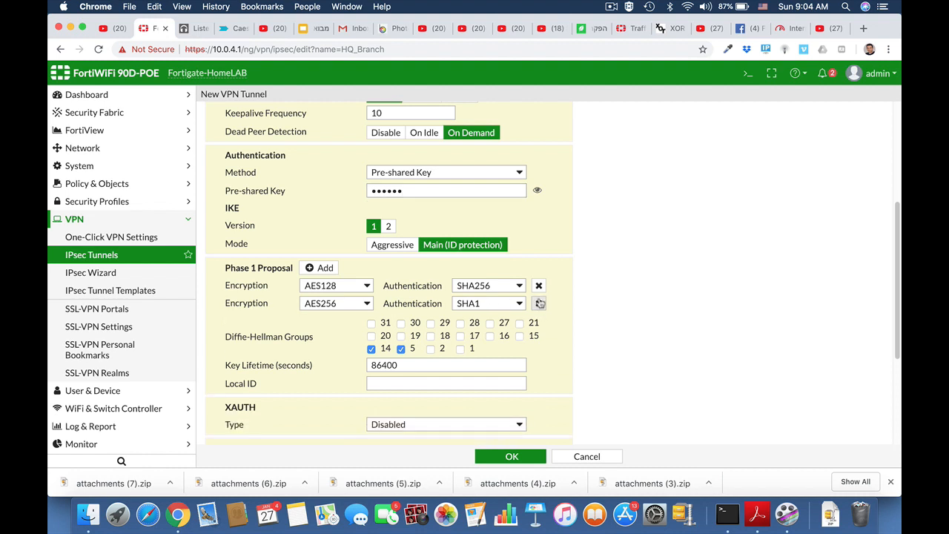
left_click(539, 304)
left_click(366, 286)
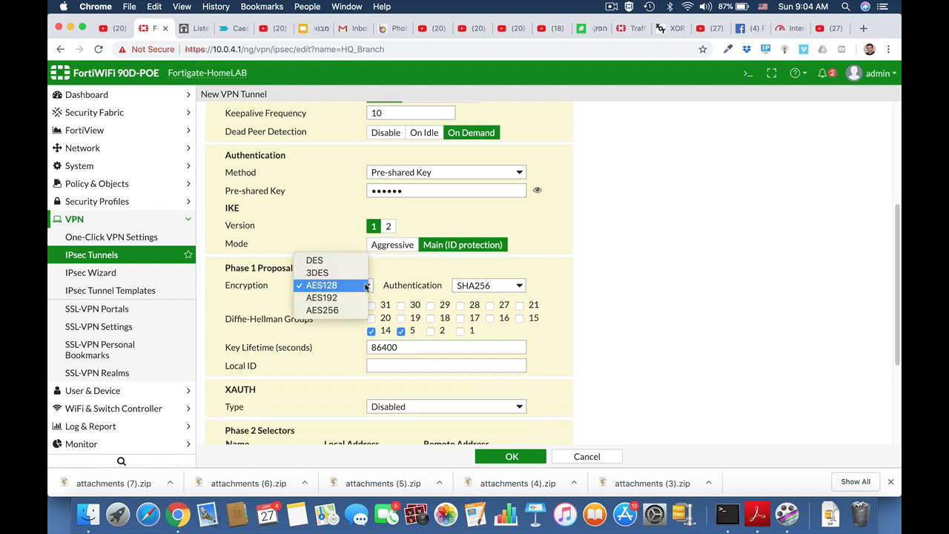
left_click(348, 298)
left_click(521, 287)
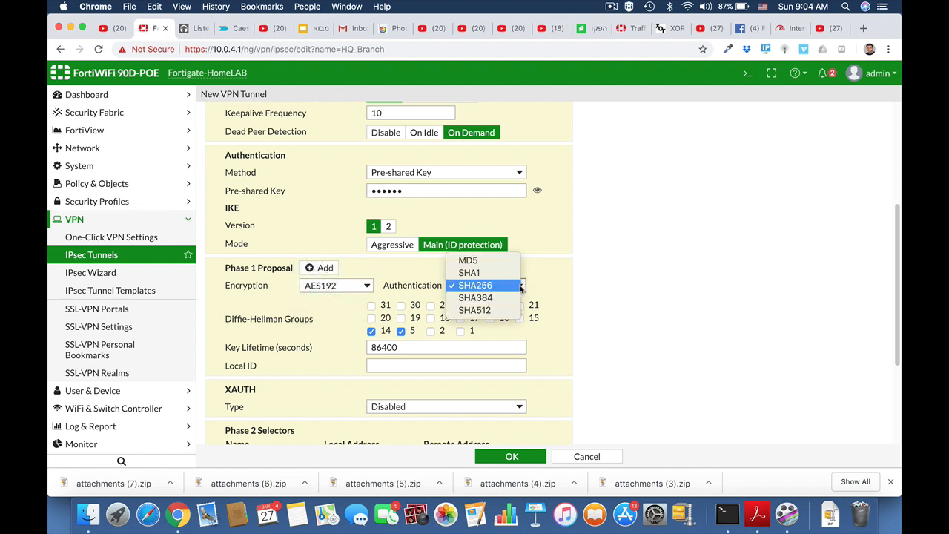
left_click(520, 288)
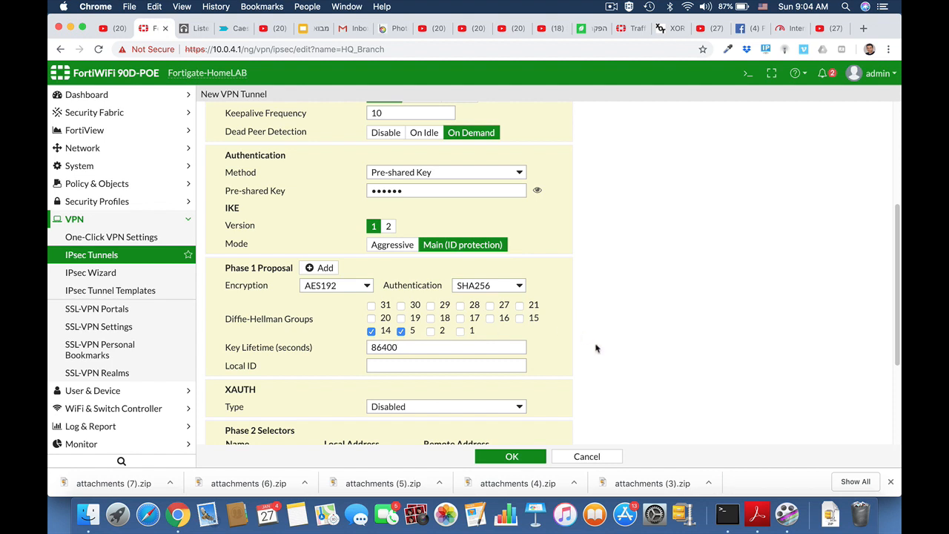
Set Phase 2 local address 192.168.1.0/24 and remote 10.10.10.0/24, then expand Advanced
scroll(596, 348, "down", 3)
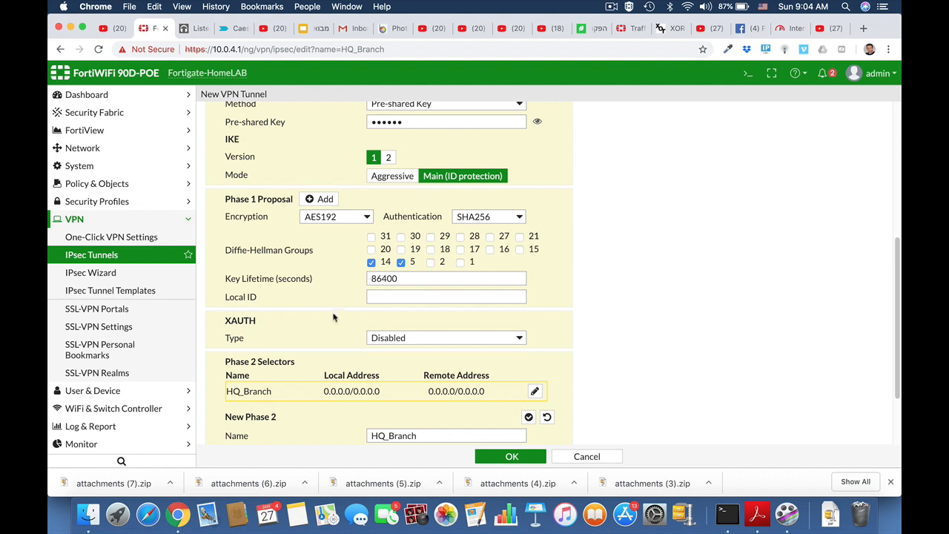
scroll(401, 350, "down", 3)
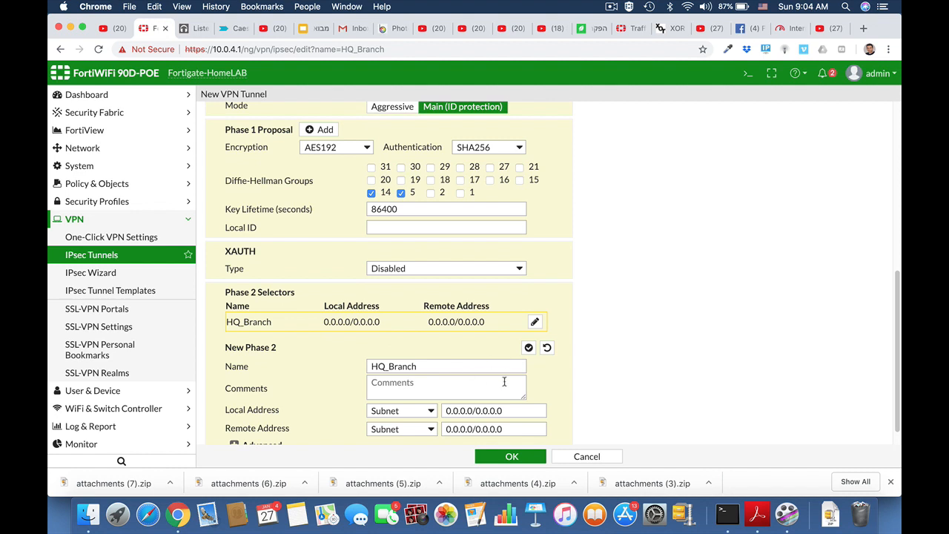
scroll(505, 381, "down", 1)
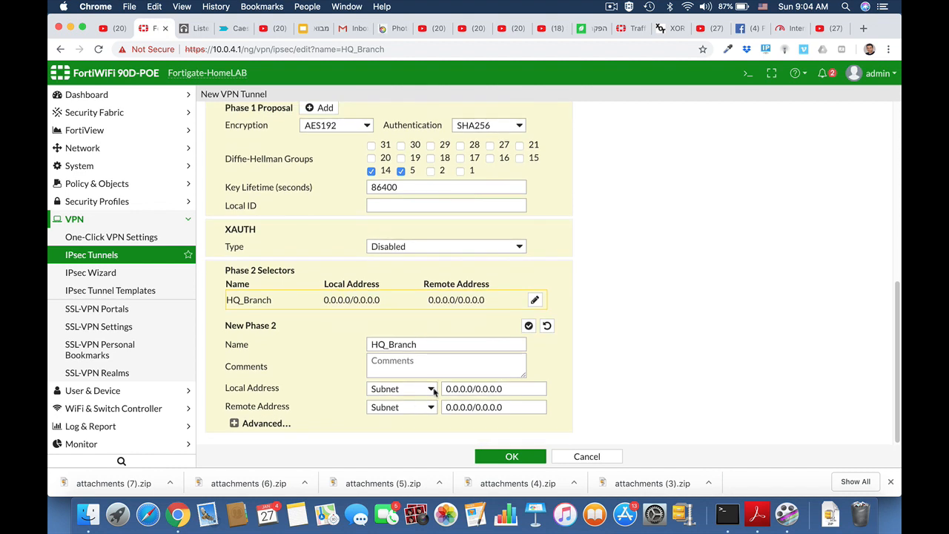
left_click(460, 388)
left_click_drag(507, 386, 441, 386)
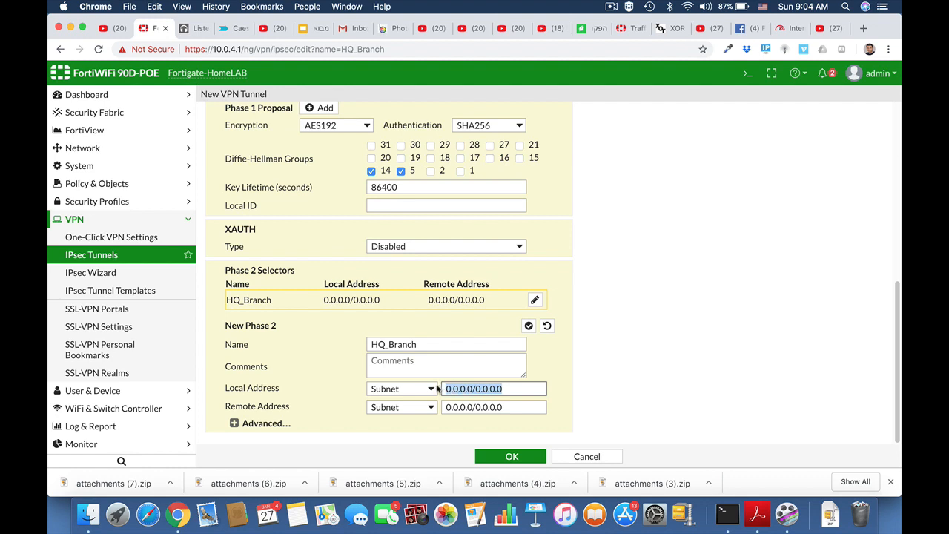
type("192.168.1.")
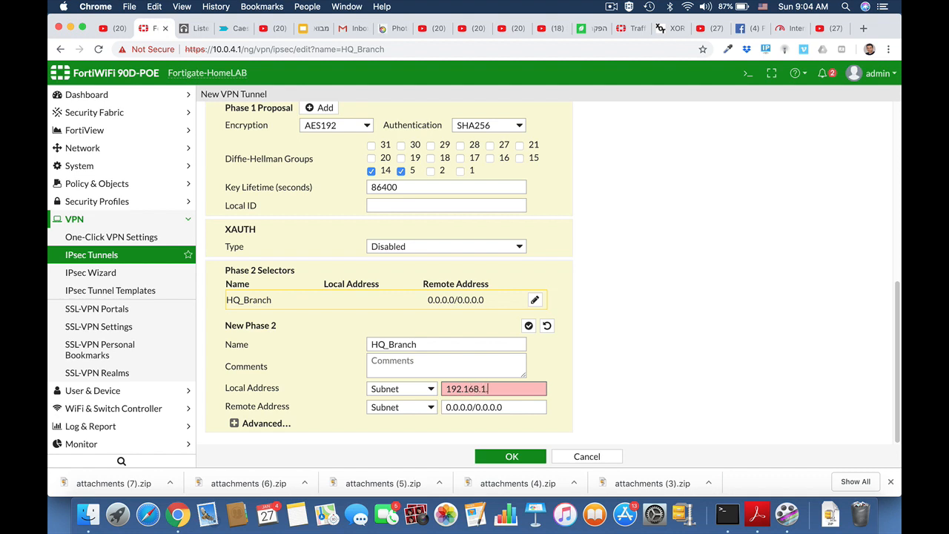
type("0/24")
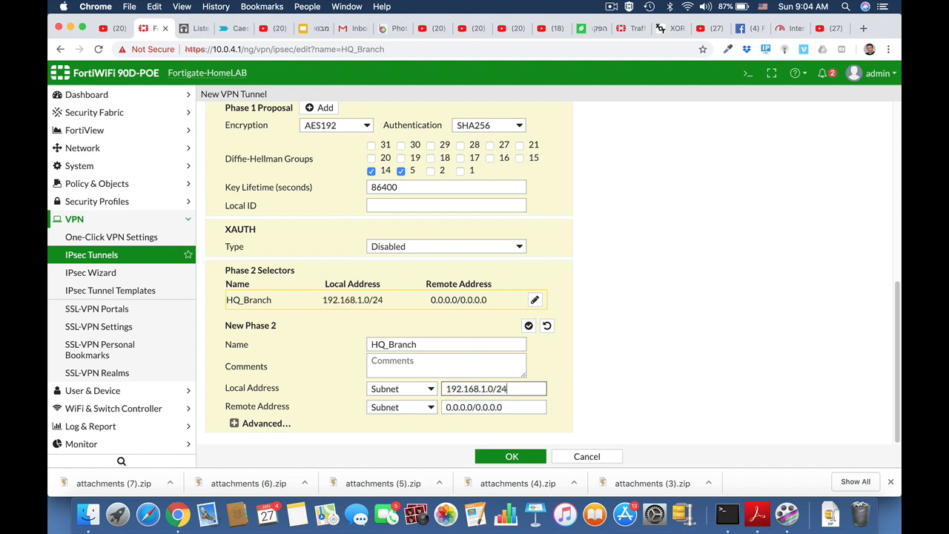
triple_click(509, 408)
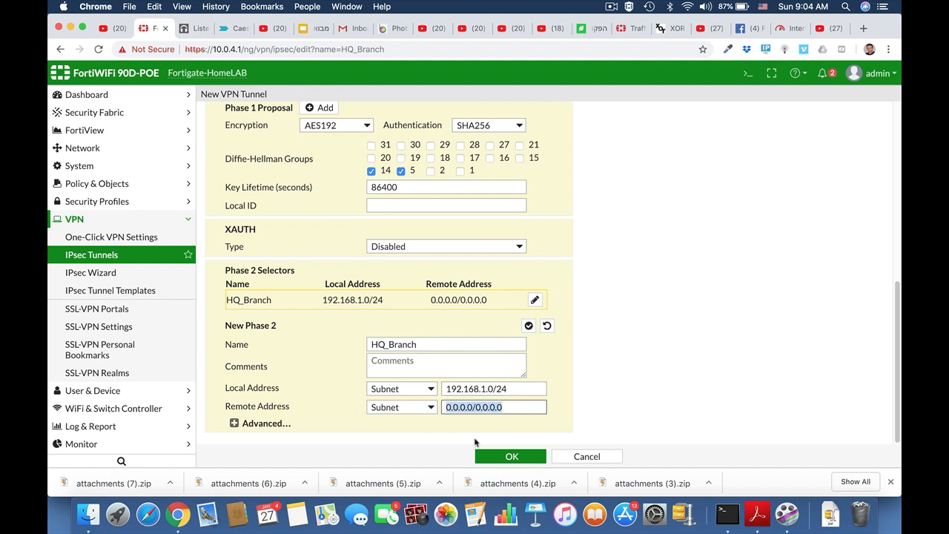
type("10.10.")
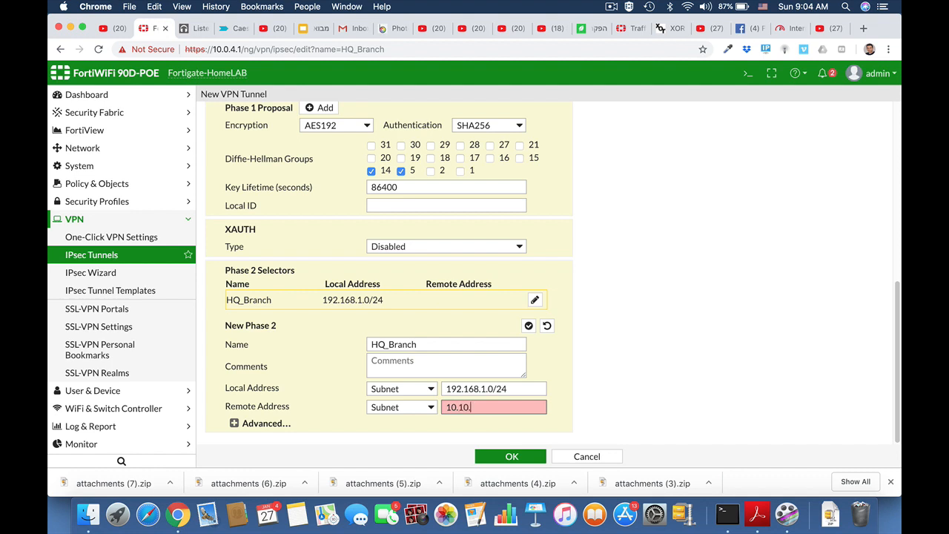
type("10.0")
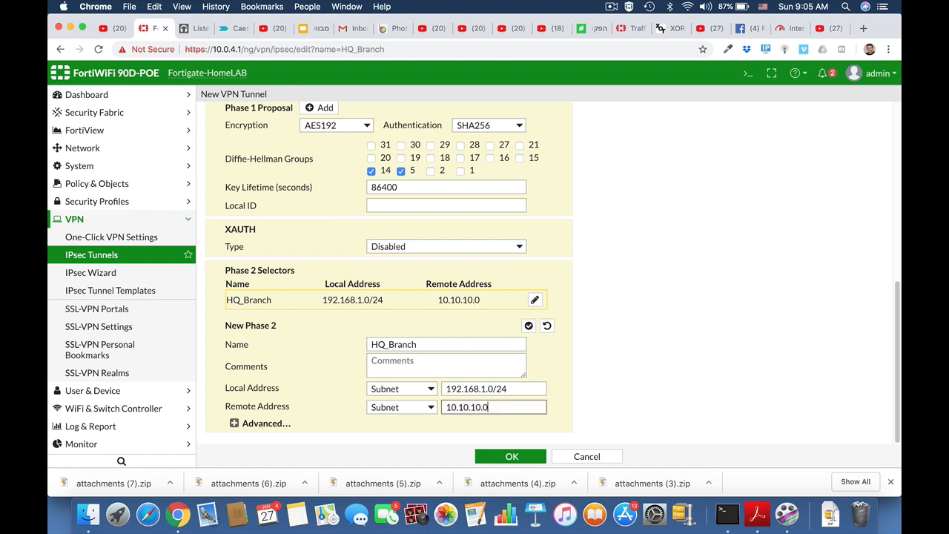
type("/24")
left_click(234, 423)
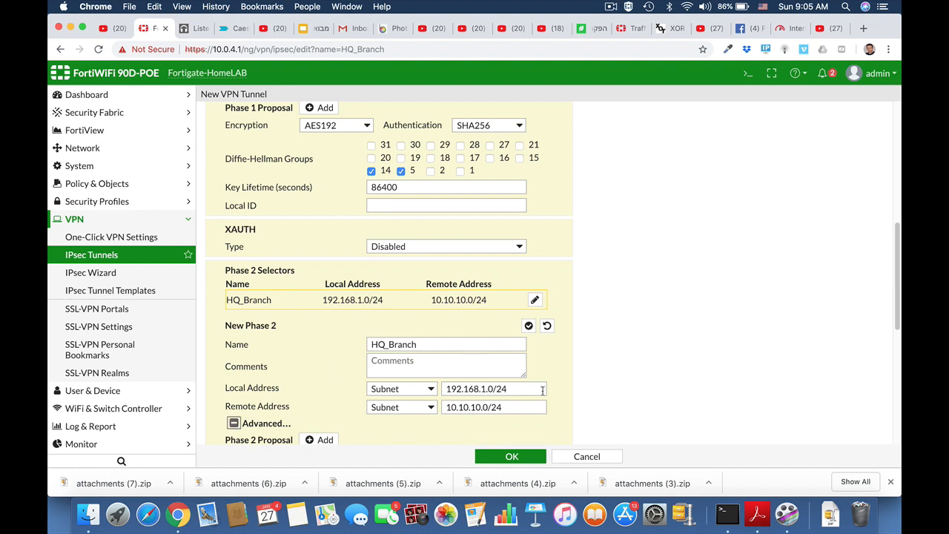
Cut the Phase 2 proposals down to one AES192/SHA256 pair
scroll(572, 410, "down", 1)
scroll(572, 410, "down", 4)
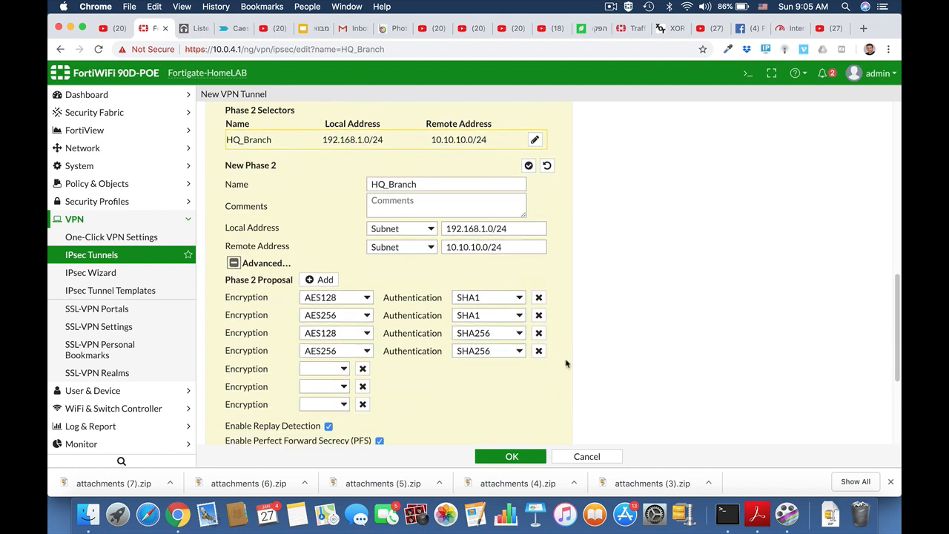
left_click(538, 353)
left_click(538, 334)
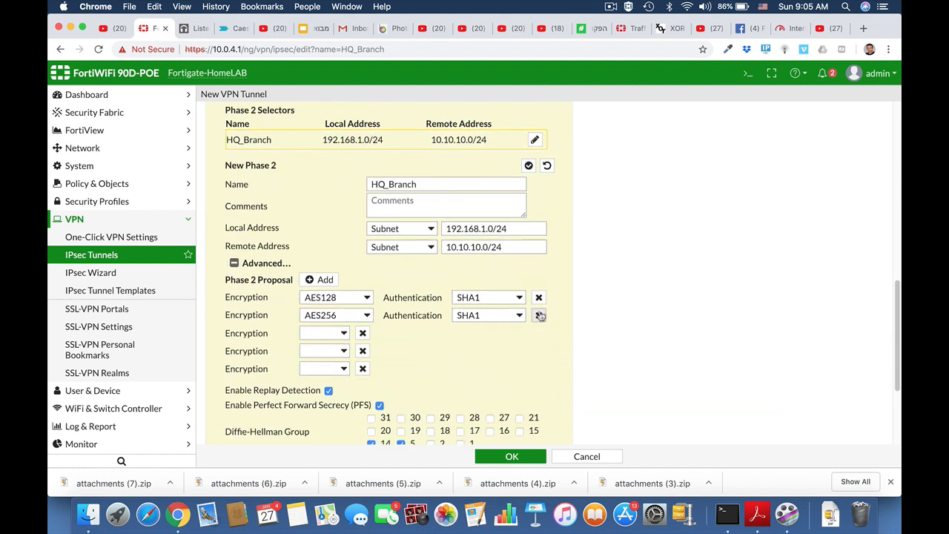
left_click(538, 316)
left_click(366, 297)
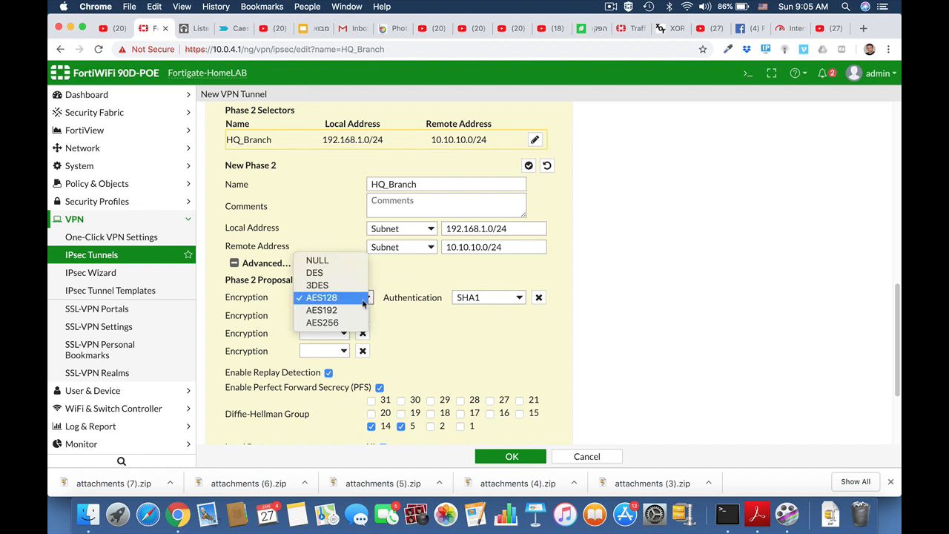
left_click(361, 310)
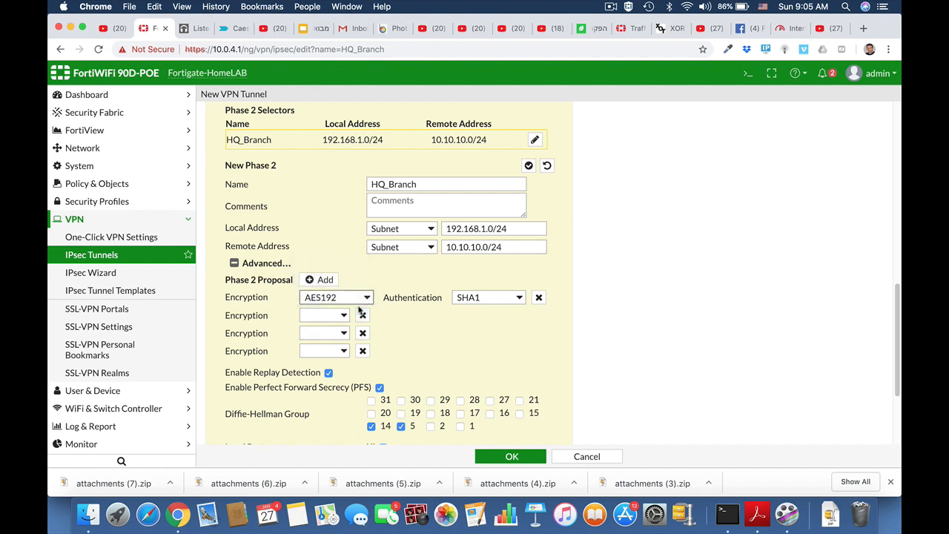
left_click(518, 298)
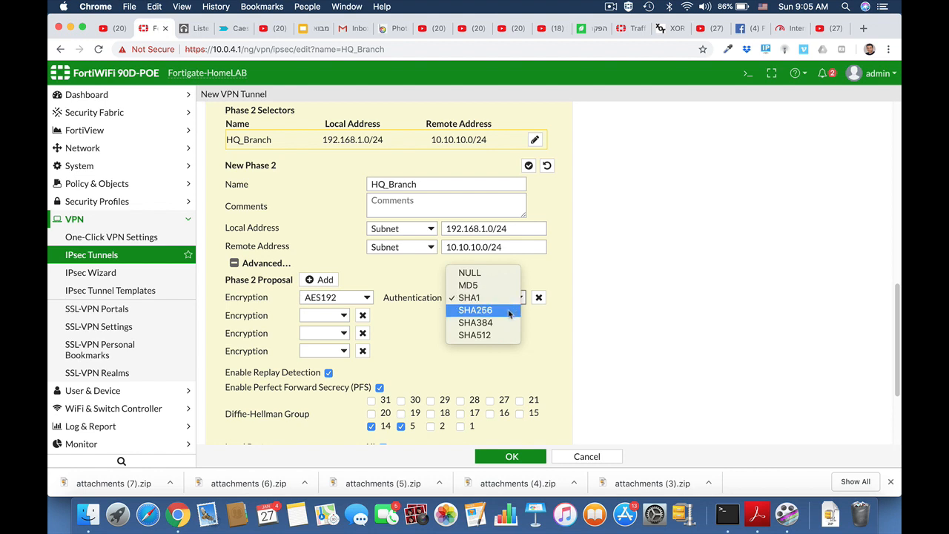
left_click(509, 312)
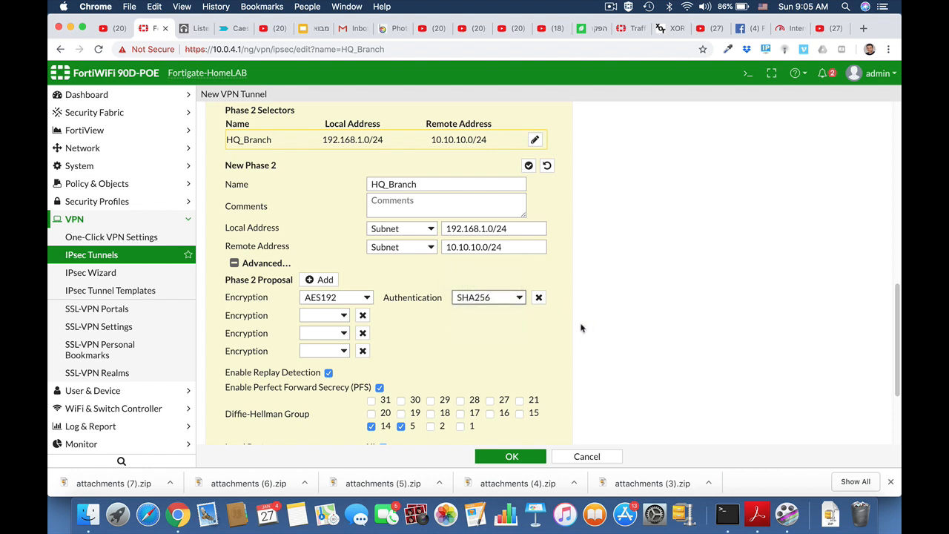
Delete the leftover empty encryption rows and save the HQ_Branch tunnel
left_click(363, 316)
left_click(363, 315)
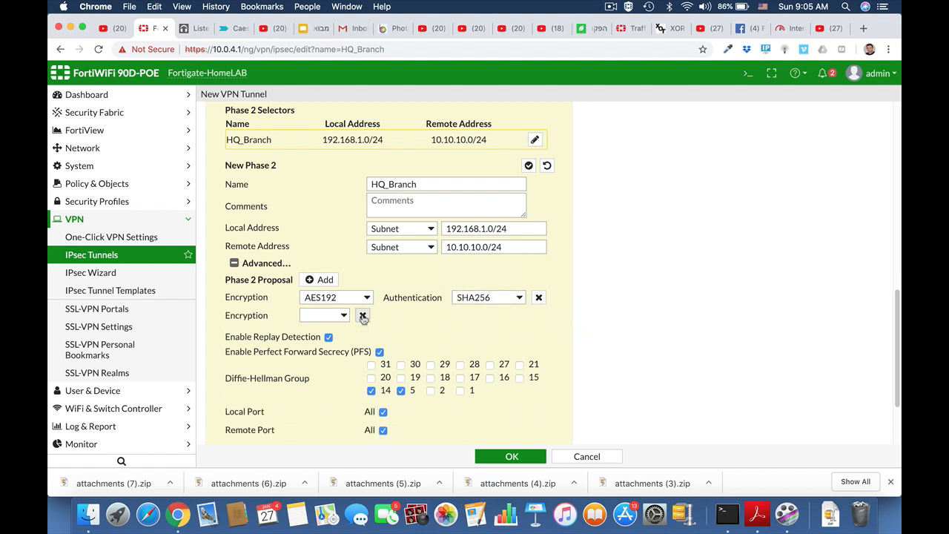
left_click(362, 316)
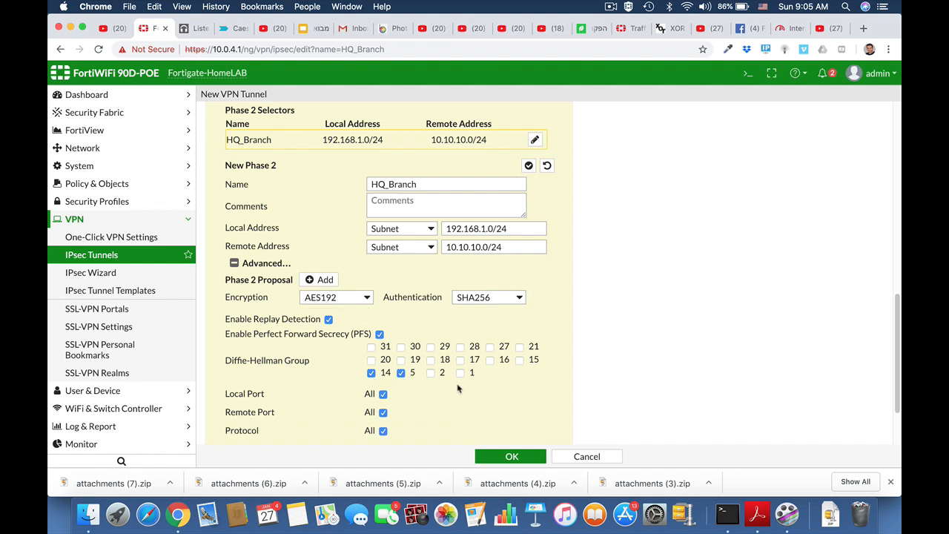
scroll(458, 387, "down", 2)
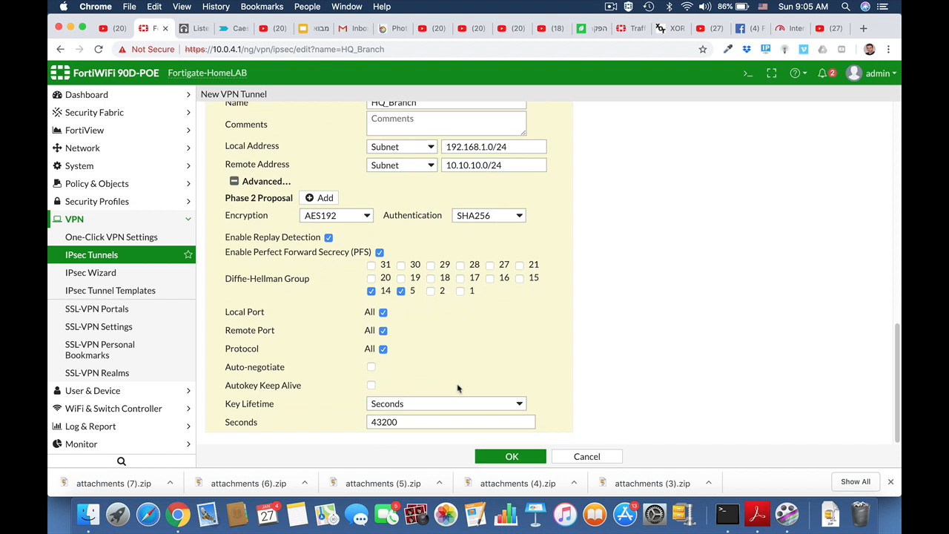
left_click(503, 457)
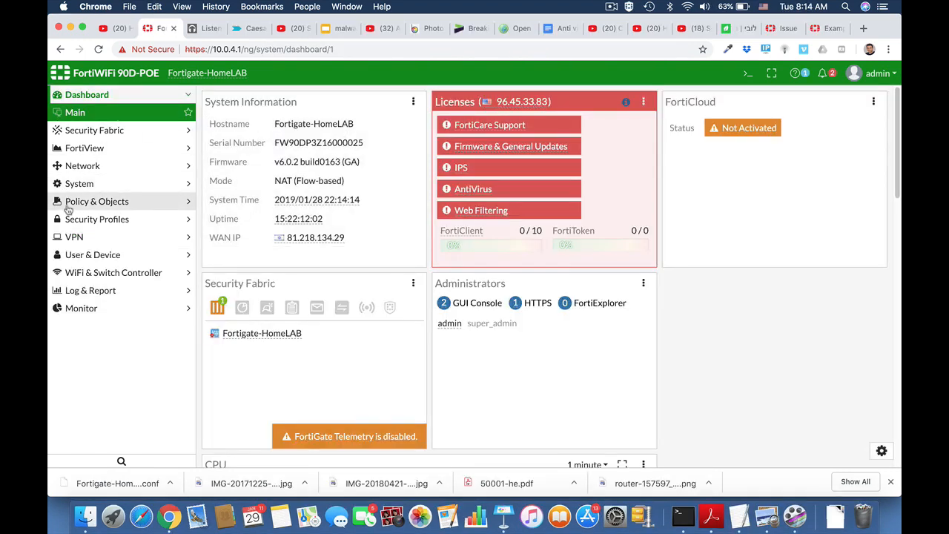
Create address Marketing as IP range 10.0.4.15-10.0.4.19 and save it
left_click(74, 201)
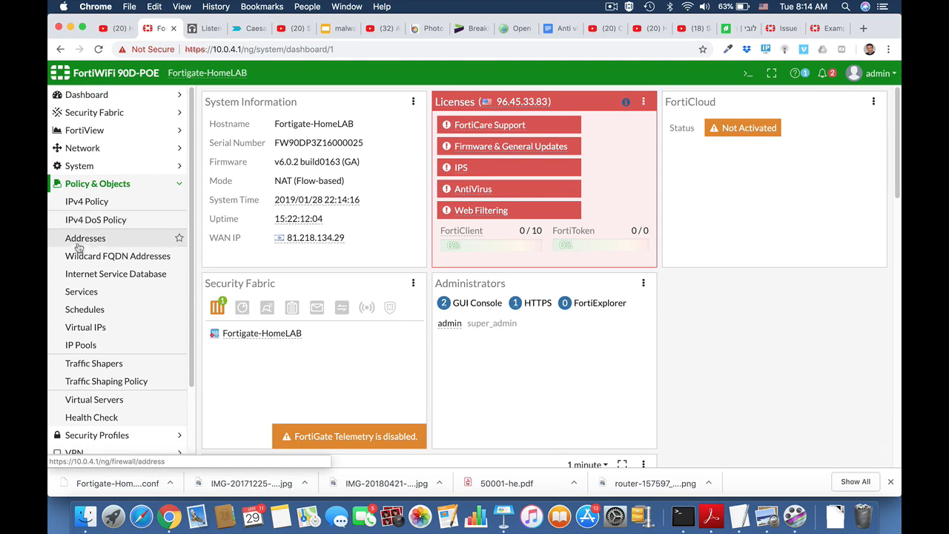
left_click(77, 239)
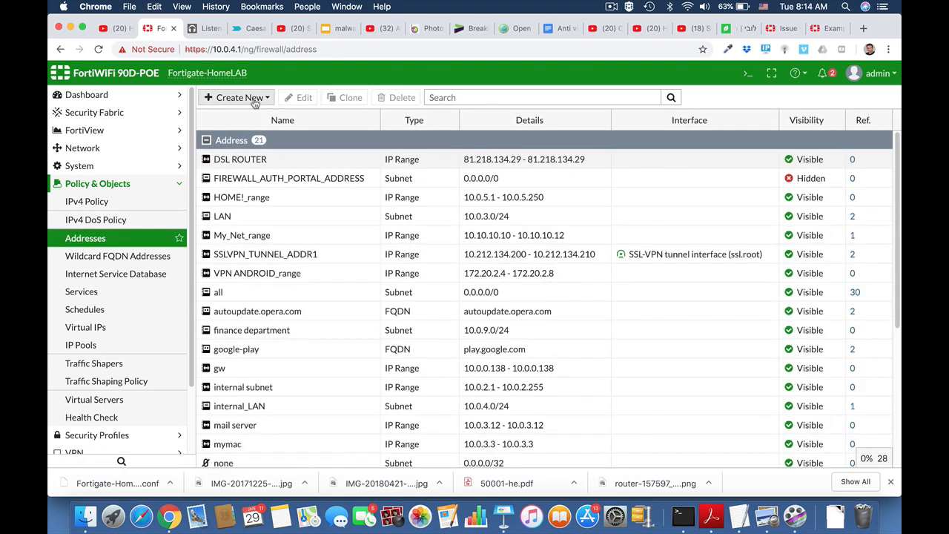
left_click(255, 100)
left_click(249, 119)
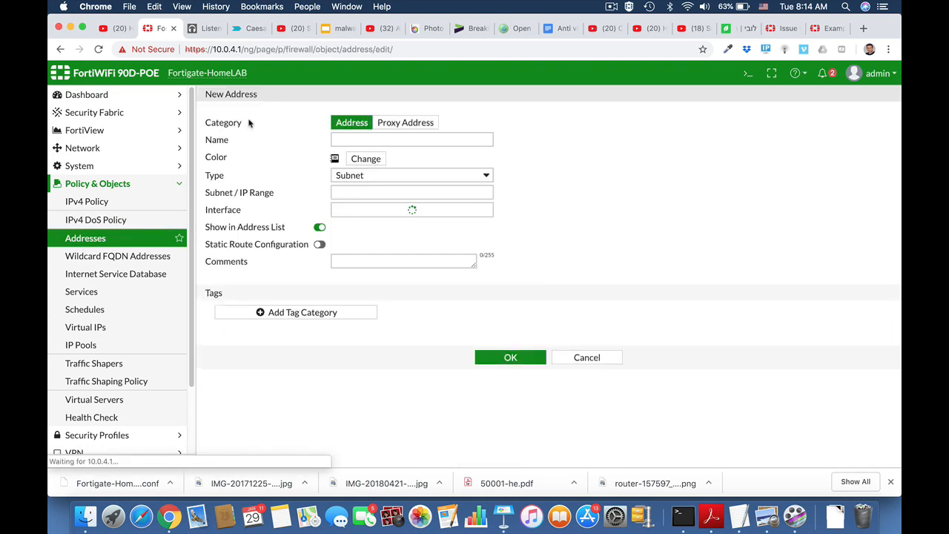
left_click(352, 138)
type("Marketing")
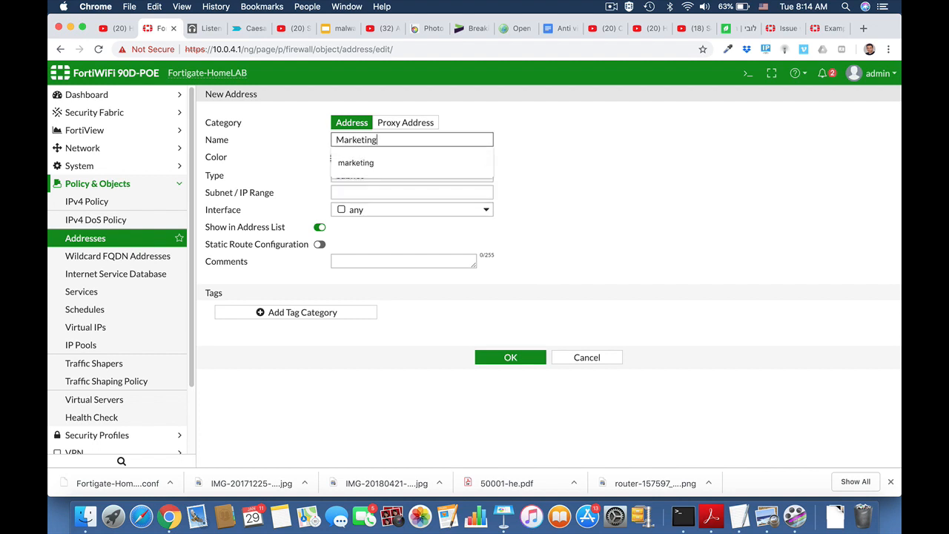
left_click(553, 176)
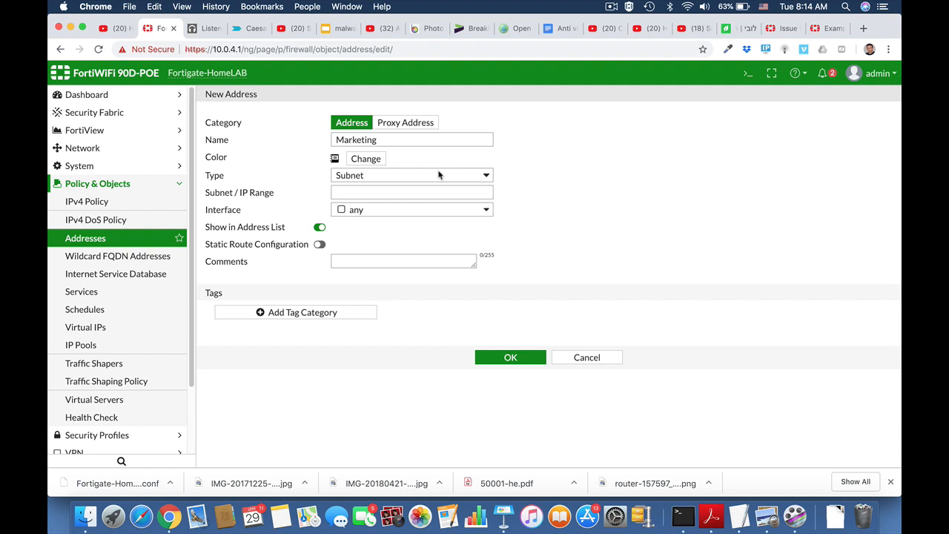
left_click(440, 174)
left_click(436, 162)
left_click(381, 192)
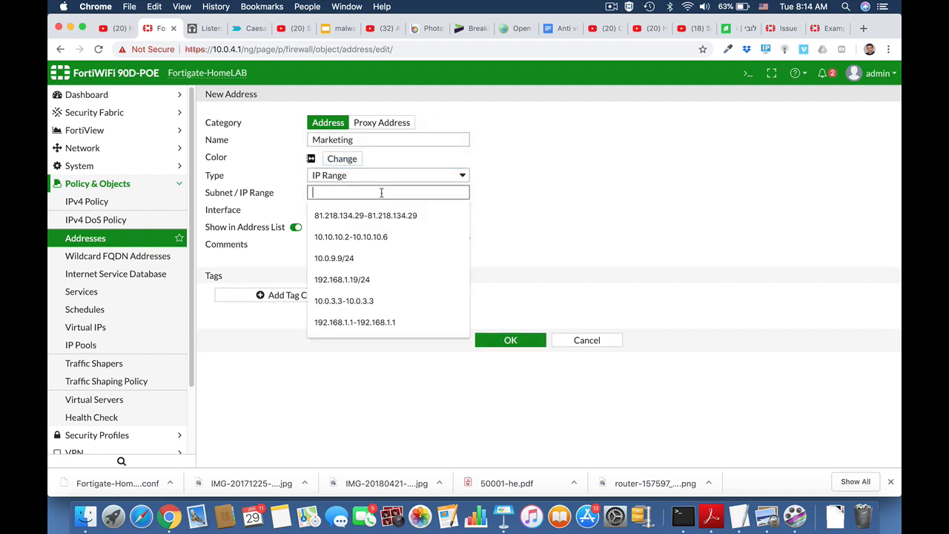
type("10.")
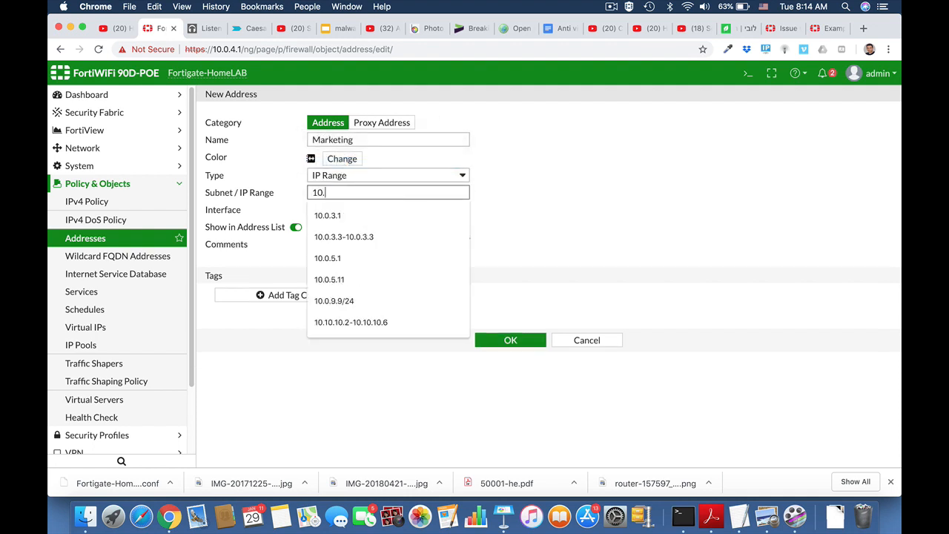
type("0.4.15-10.0.4.19")
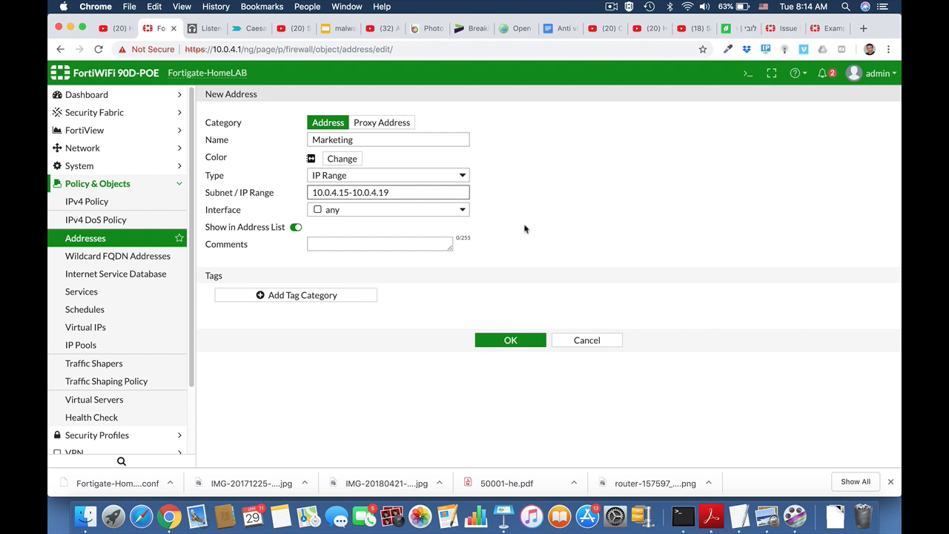
left_click(513, 343)
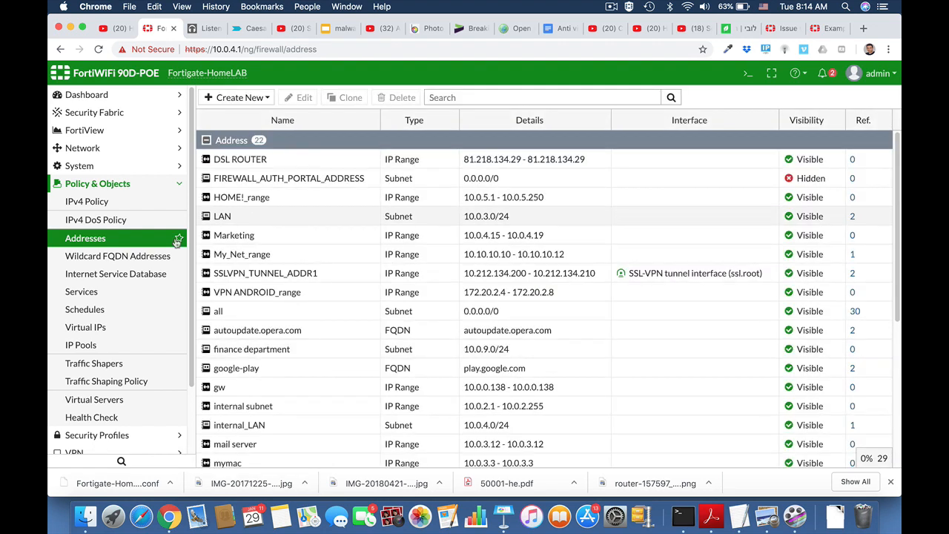
Start a new policy Marketing_FTP_Access from LAN (internal) to wan1
left_click(125, 184)
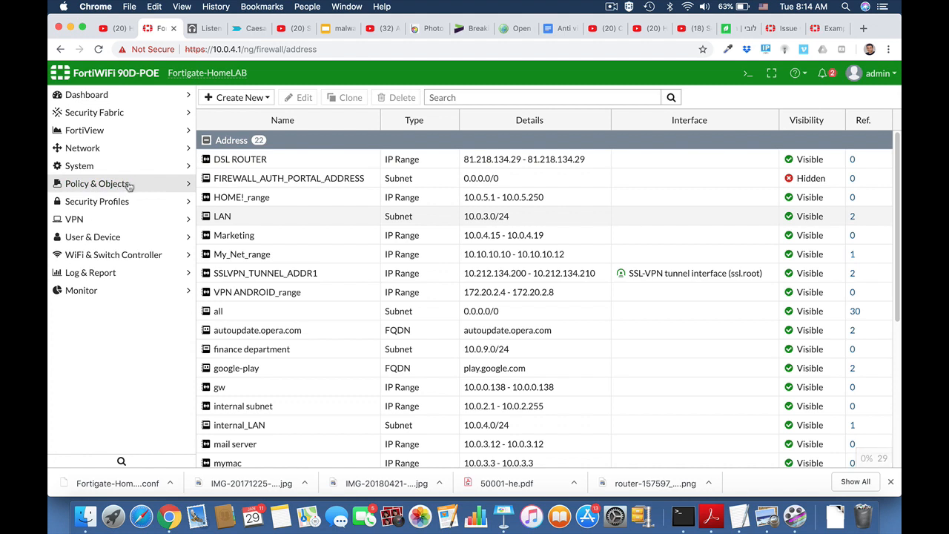
left_click(110, 190)
left_click(89, 206)
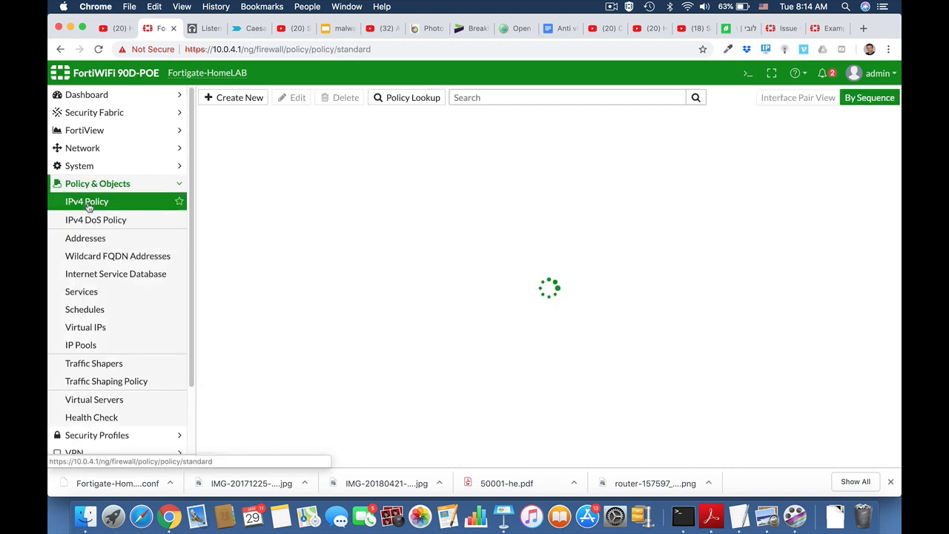
left_click(233, 98)
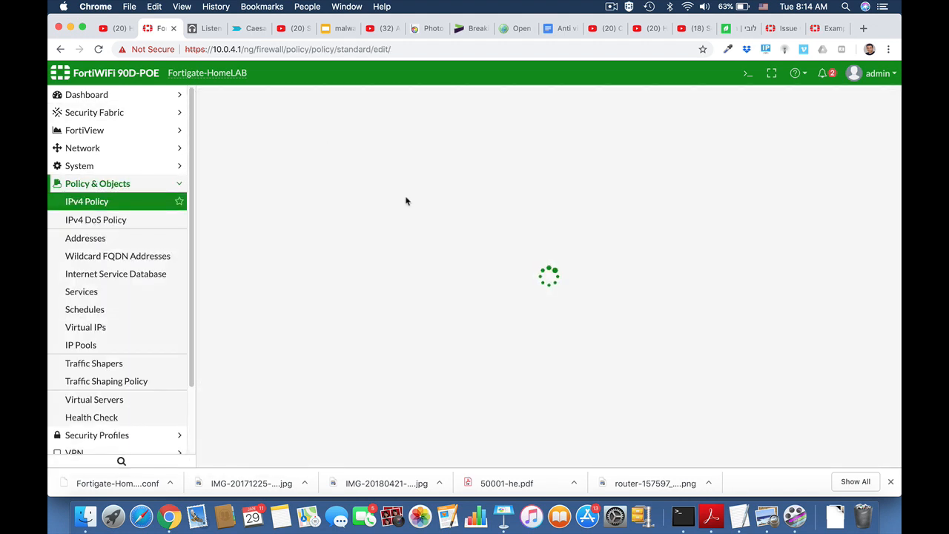
left_click(338, 131)
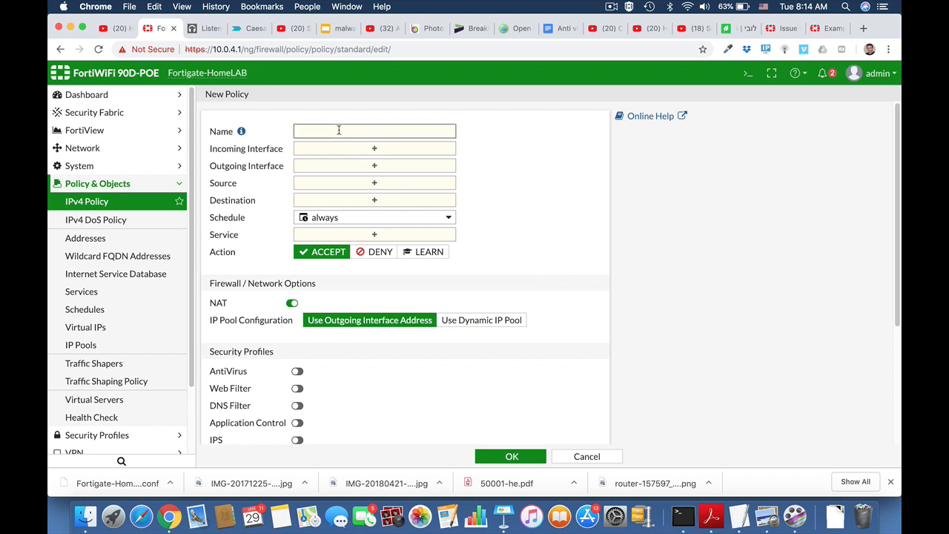
type("Marketing_FTP_Access")
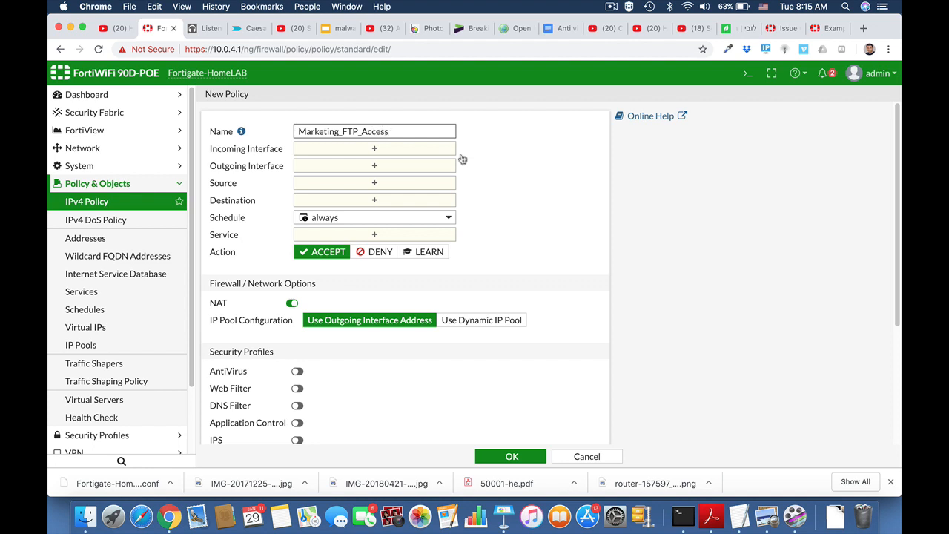
left_click(421, 151)
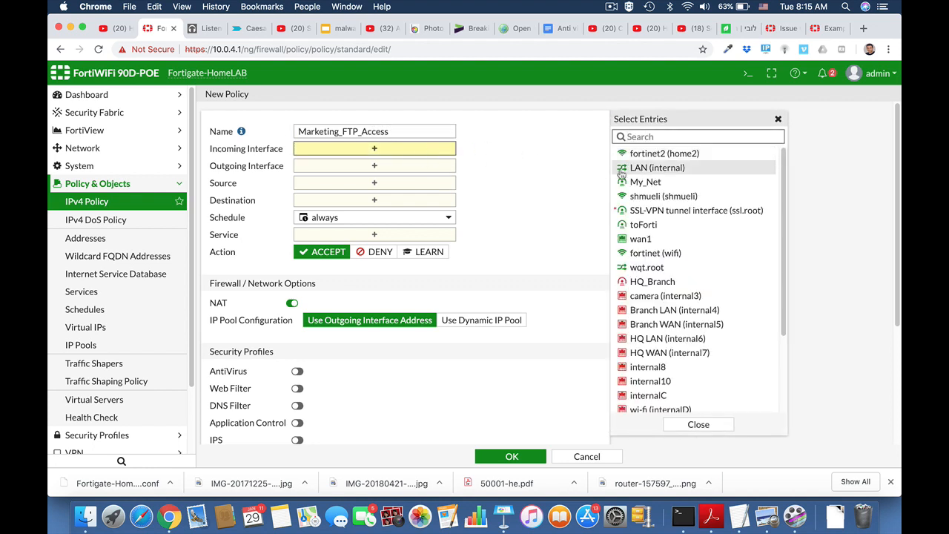
left_click(630, 169)
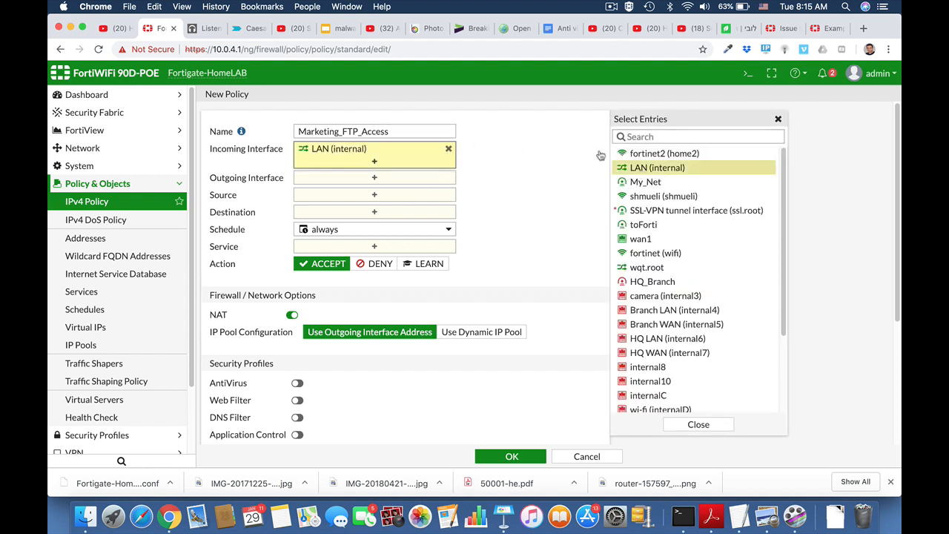
left_click(394, 184)
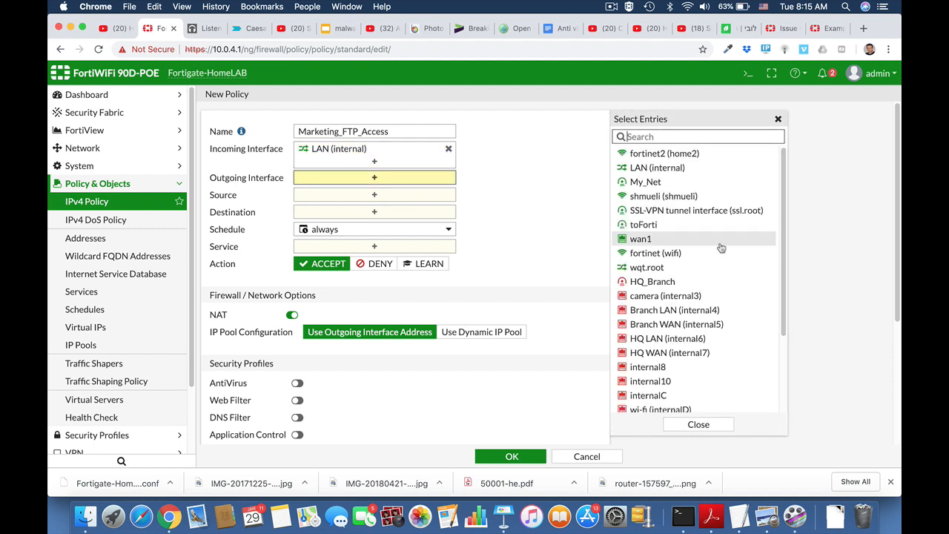
left_click(669, 241)
Use source Marketing, destination all, services FTP, FTP_GET and FTP_PUT, and save
left_click(401, 209)
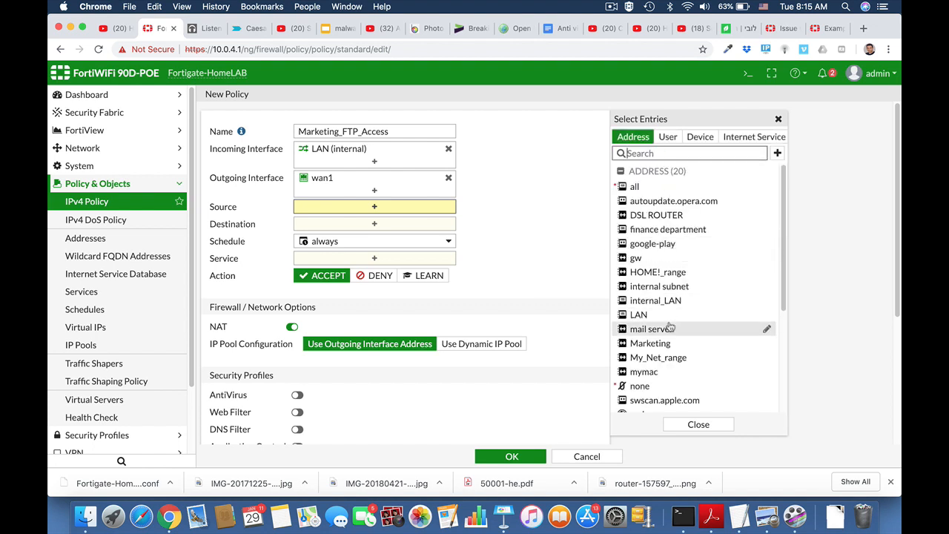
scroll(660, 327, "down", 2)
left_click(660, 314)
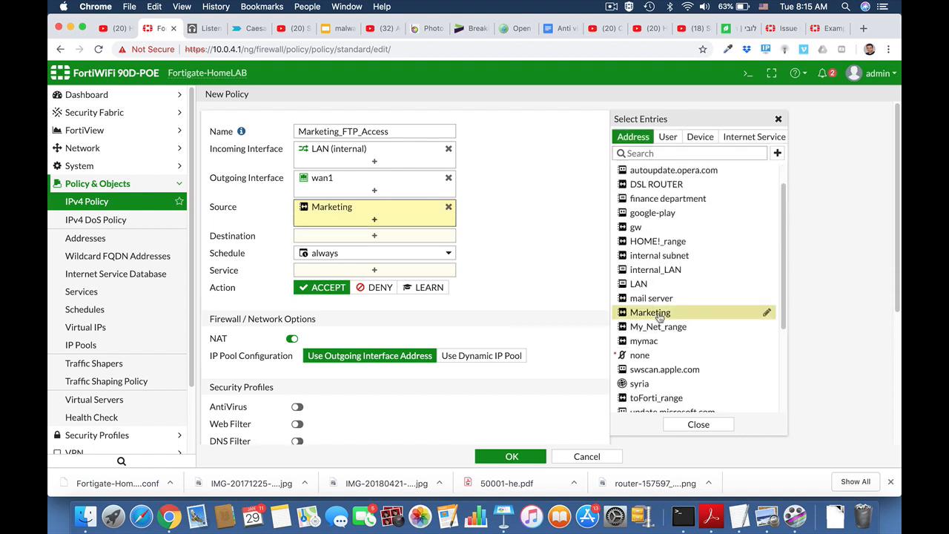
left_click(394, 237)
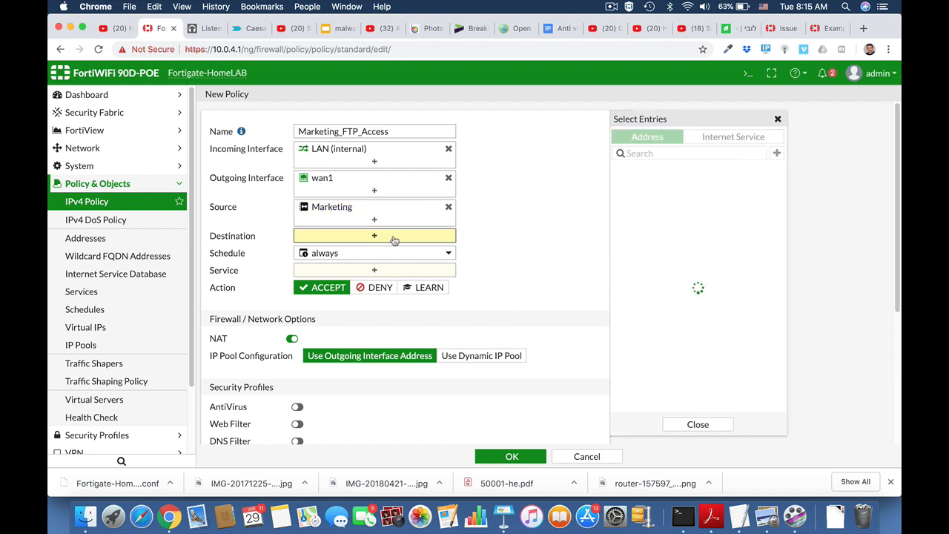
left_click(636, 186)
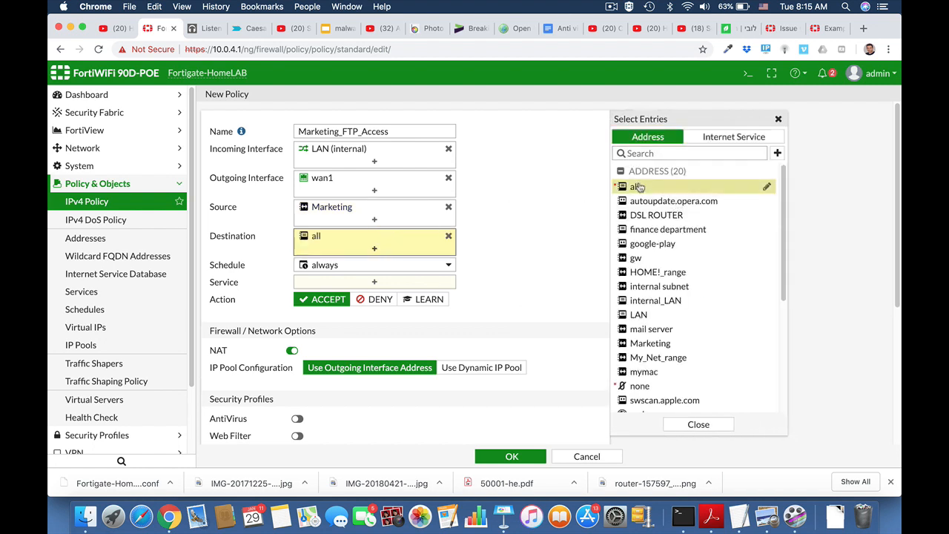
left_click(386, 285)
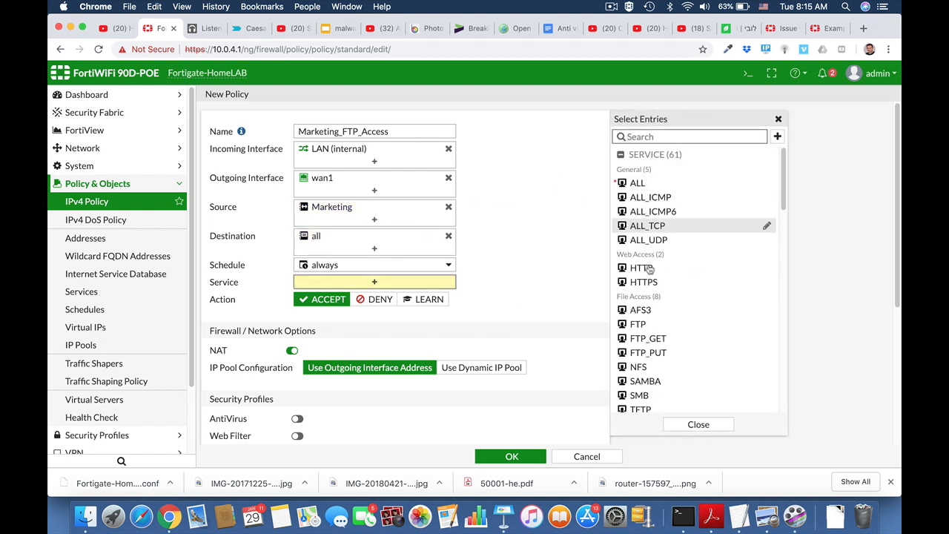
left_click(658, 325)
left_click(657, 339)
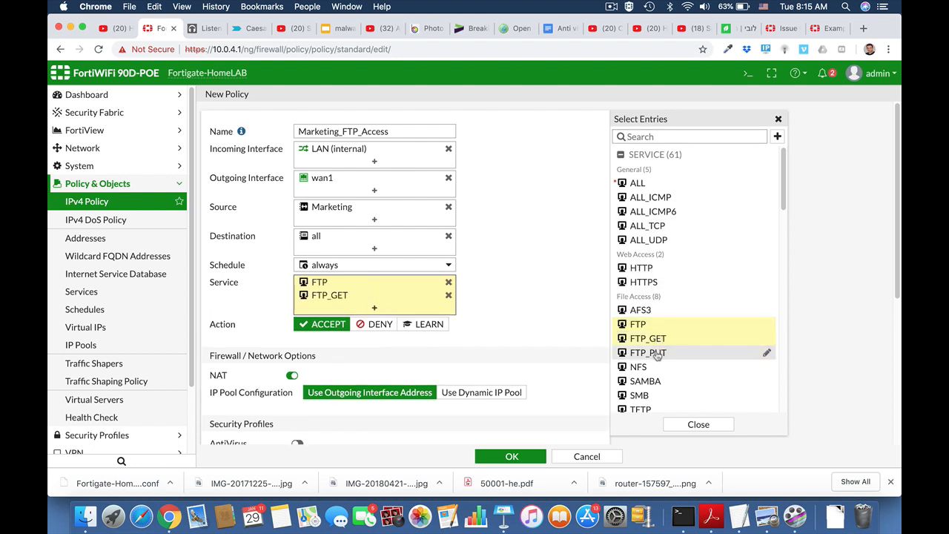
left_click(658, 352)
scroll(553, 340, "down", 5)
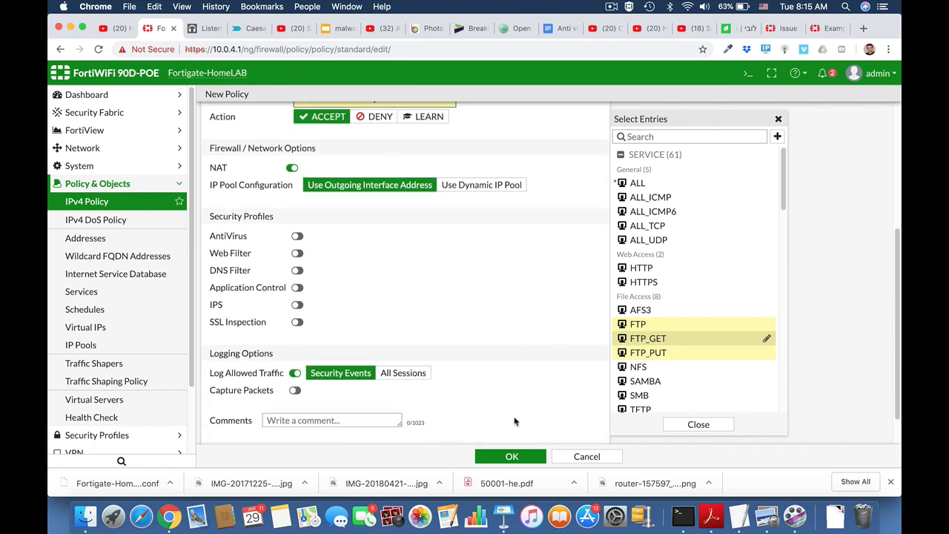
left_click(512, 457)
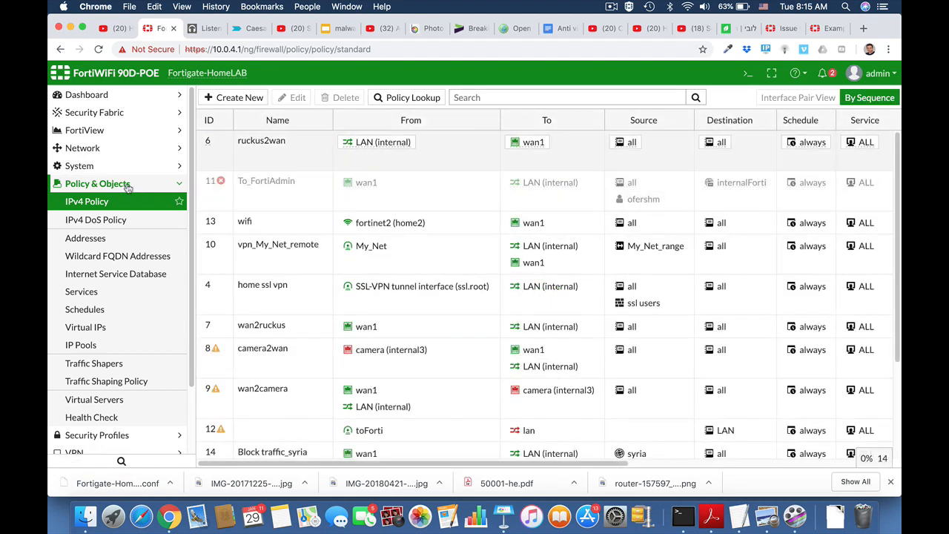
left_click(126, 186)
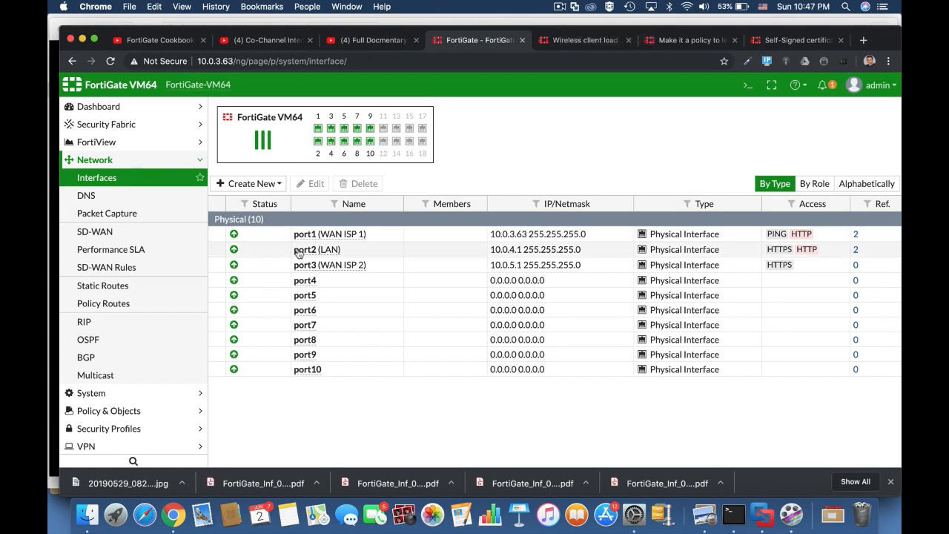
Check the port2 and port1 interfaces, then open the Full Access IPv4 policy for editing
left_click(469, 249)
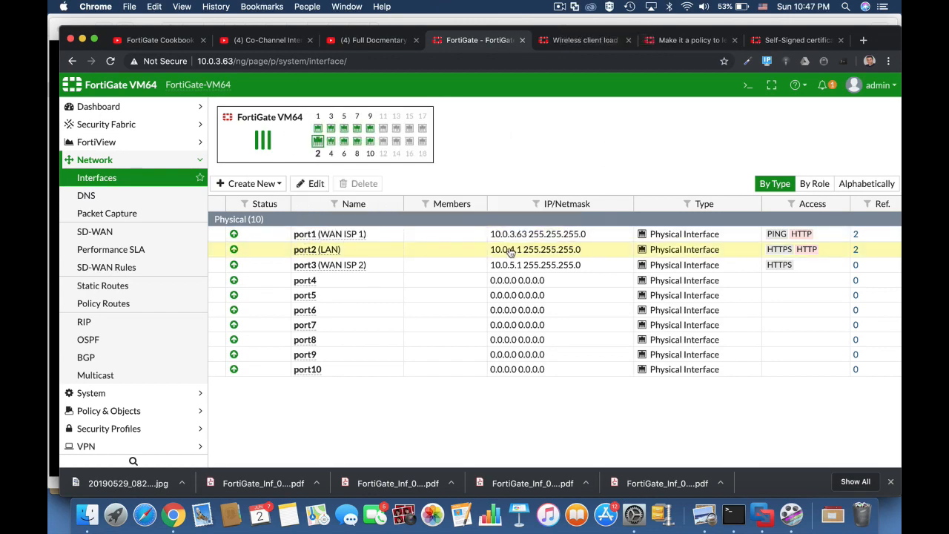
left_click(532, 230)
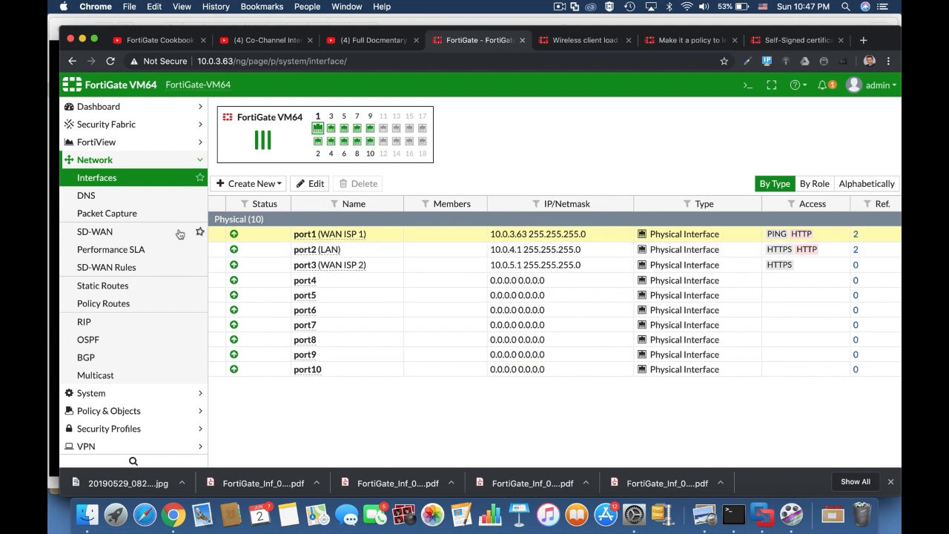
left_click(112, 411)
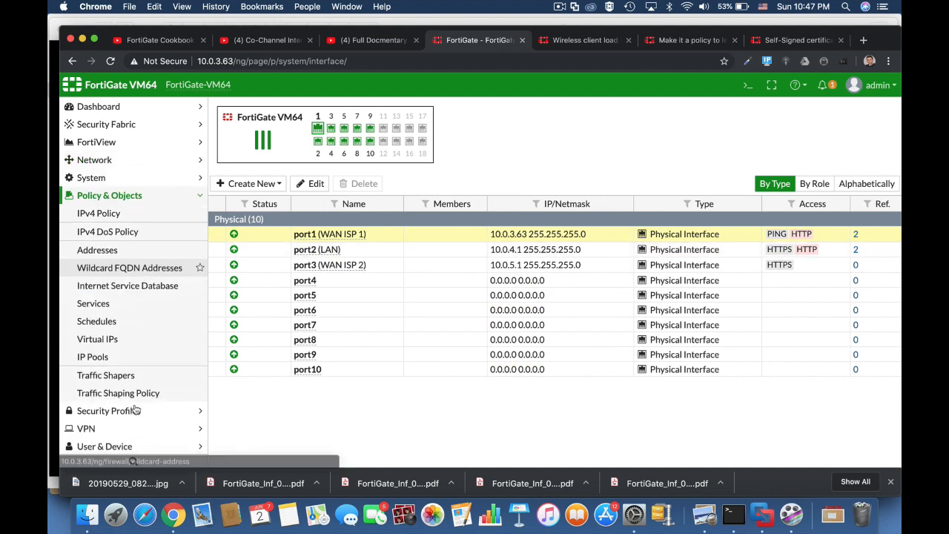
left_click(108, 214)
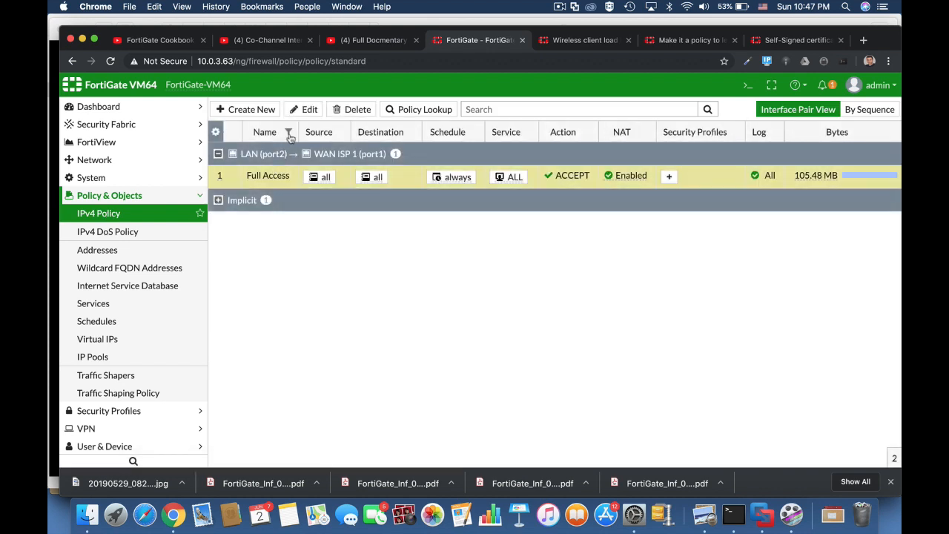
left_click(307, 110)
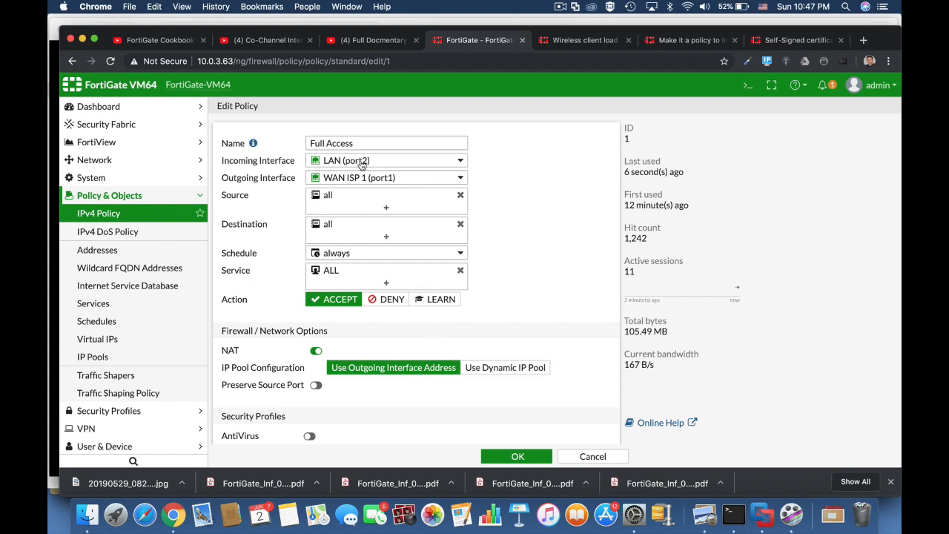
mouse_move(363, 164)
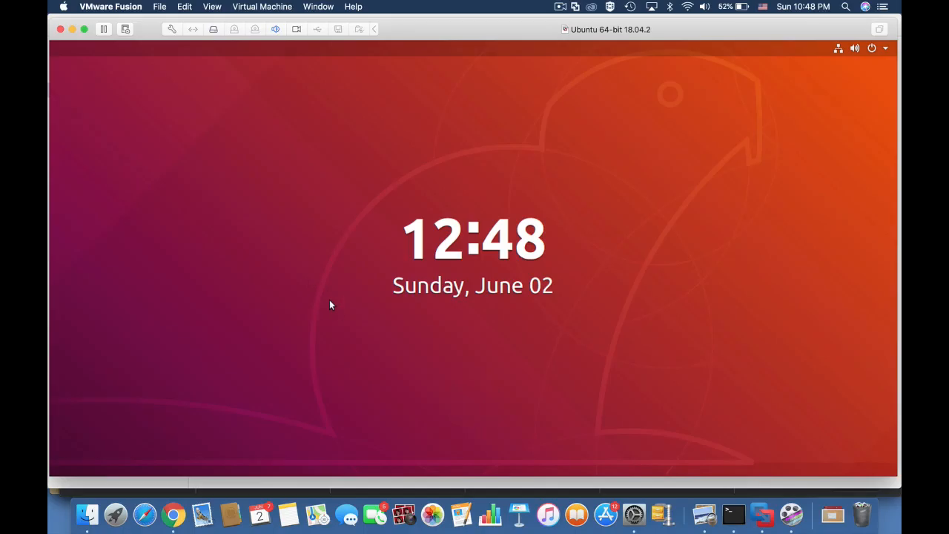
Unlock the Ubuntu VM with the account password
left_click(329, 299)
type("****")
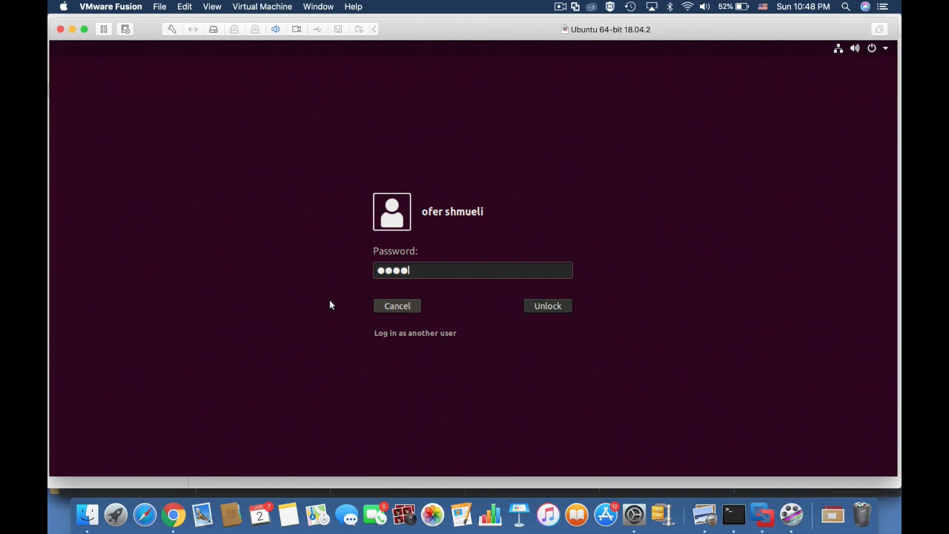
key("Return")
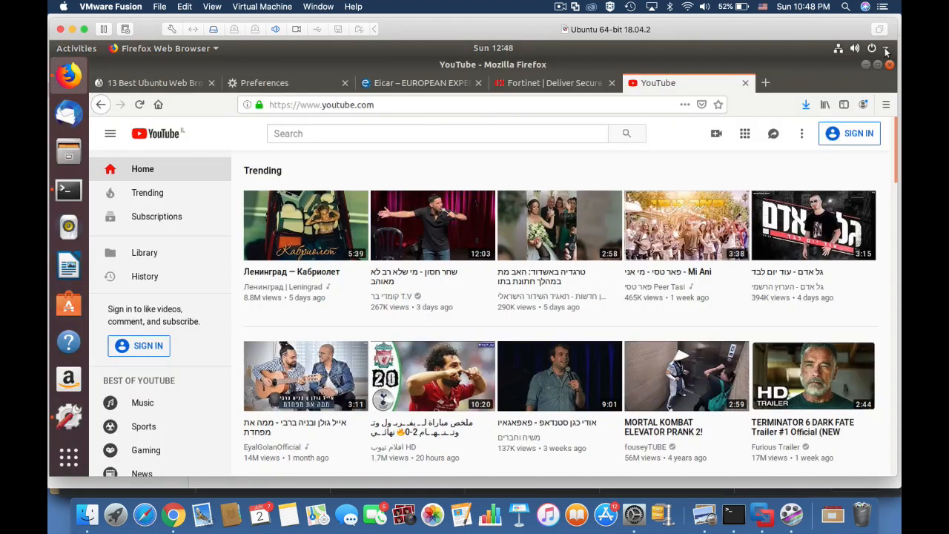
Open the wired connection's IPv4 settings and select the gateway address 10.0.4.1
left_click(886, 49)
left_click(816, 118)
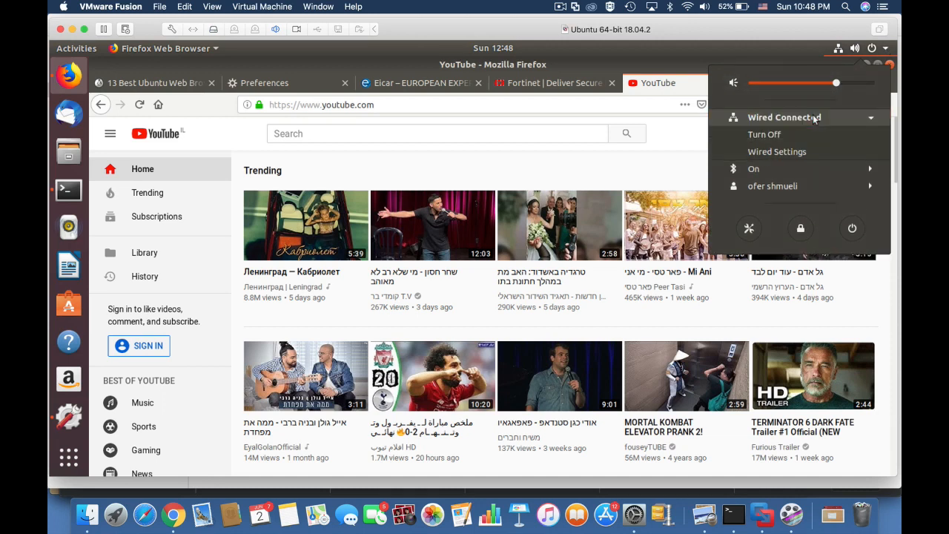
left_click(791, 152)
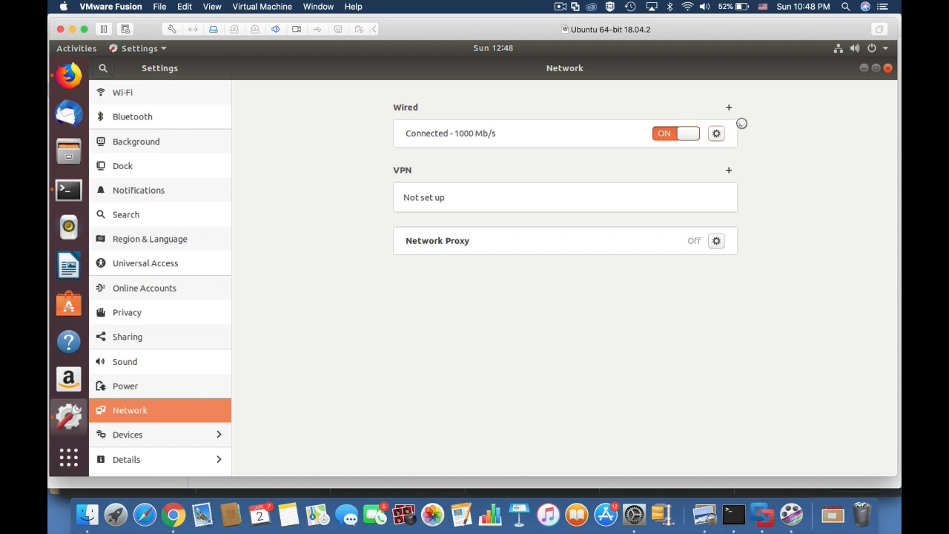
left_click(717, 134)
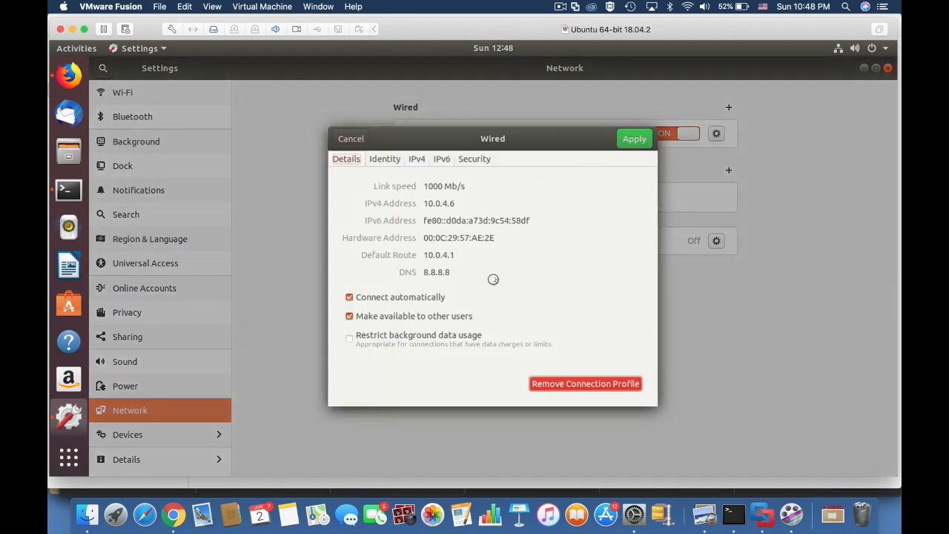
left_click(419, 160)
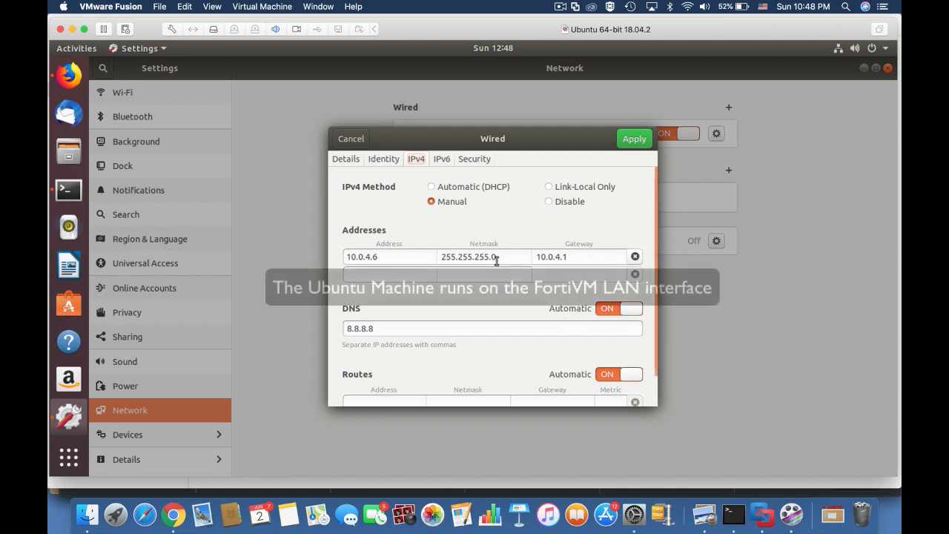
left_click_drag(568, 257, 535, 260)
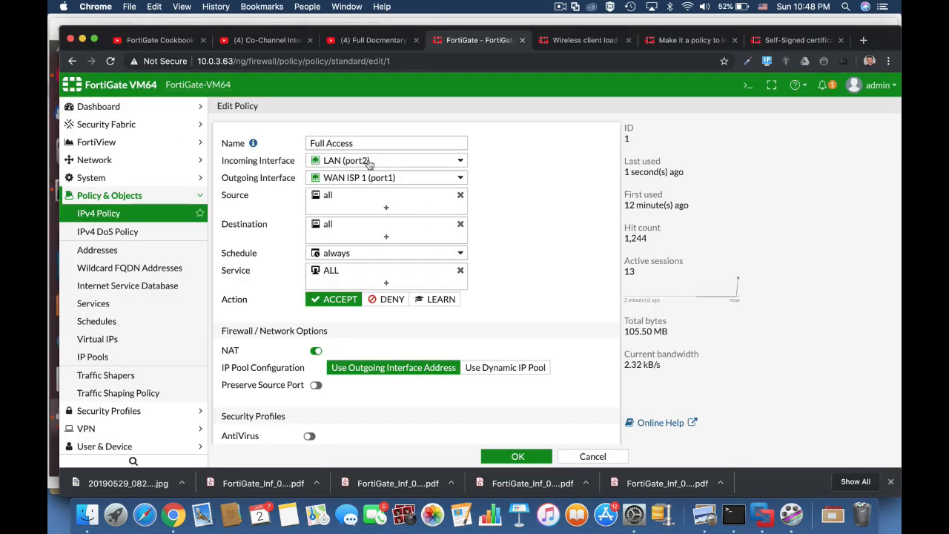
Switch the Full Access policy's action from ACCEPT to LEARN and save the policy with OK
mouse_move(367, 163)
left_click(437, 303)
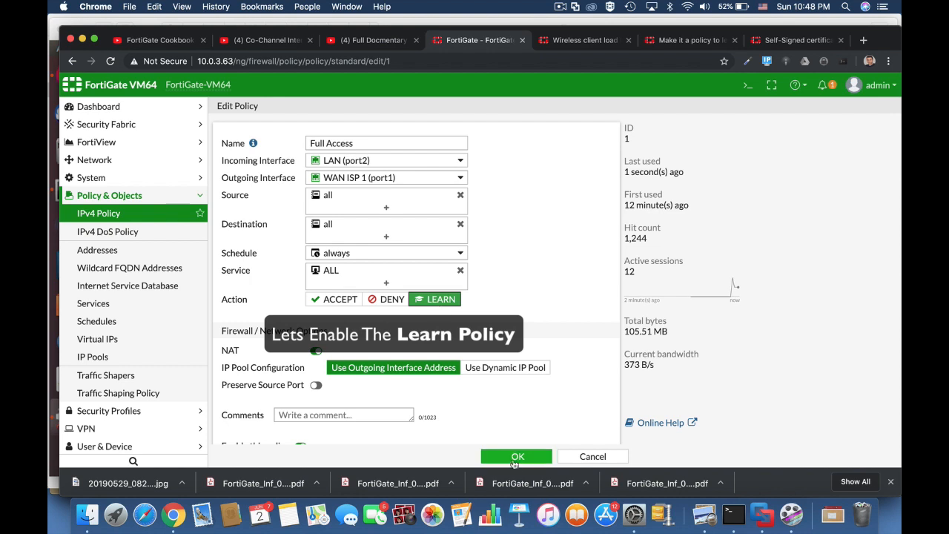
left_click(515, 457)
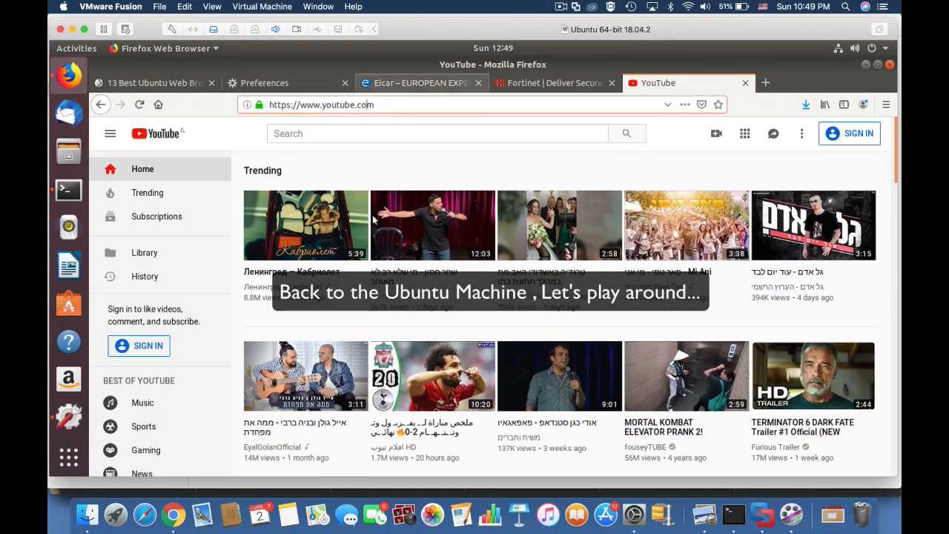
Cycle through the Eicar, Fortinet and YouTube tabs, then load androidpolice.com
left_click(419, 82)
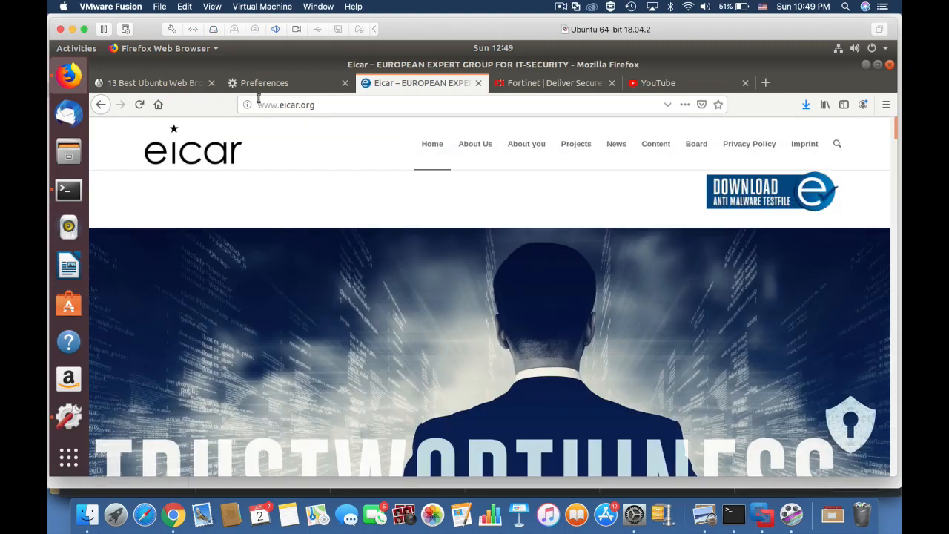
left_click(555, 83)
left_click(669, 85)
left_click(555, 83)
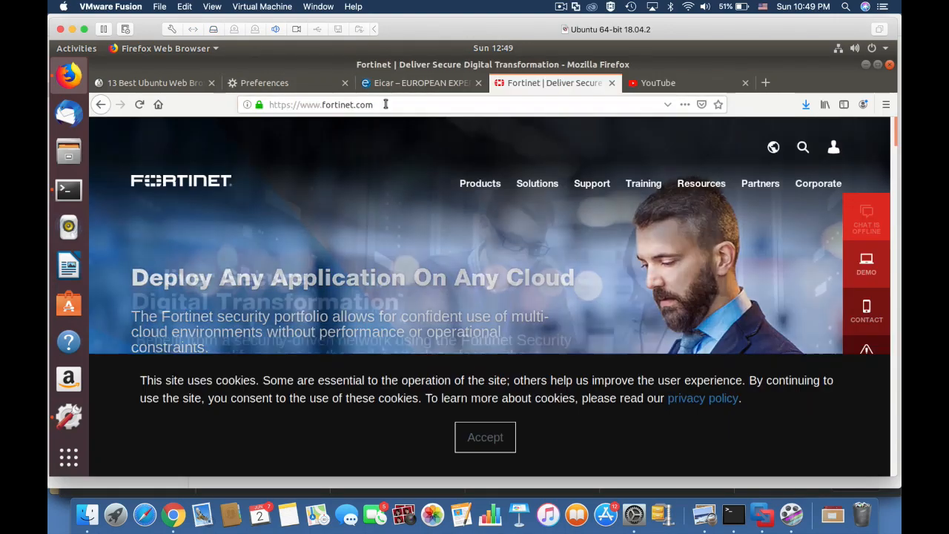
left_click(252, 108)
type("androidpolice.co")
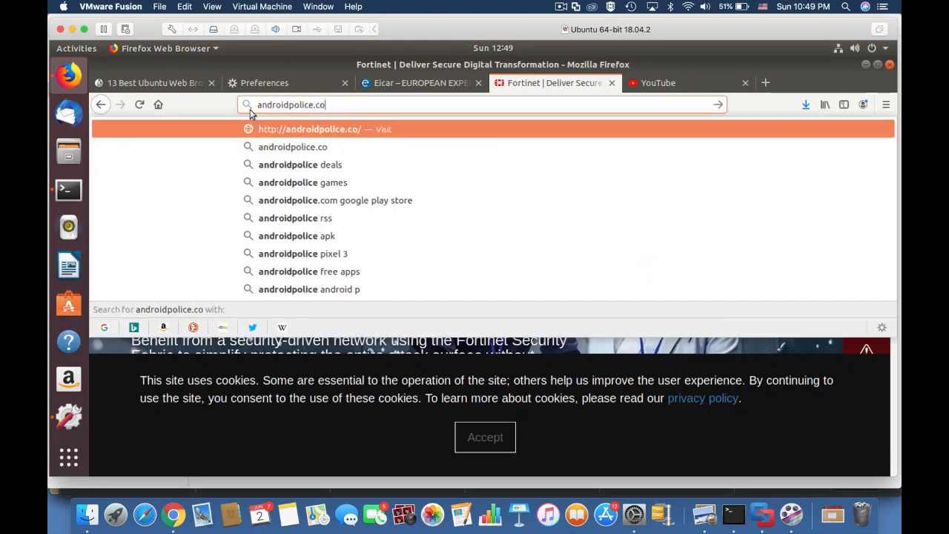
key("Return")
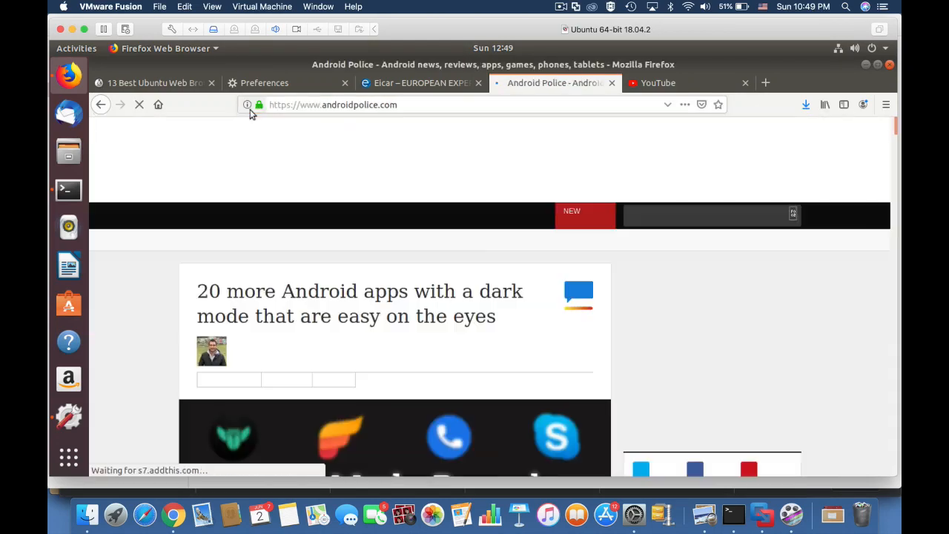
Download and save the eicar.com.txt test file from the EICAR anti-malware test page
key("ctrl+Page_Up")
left_click(746, 201)
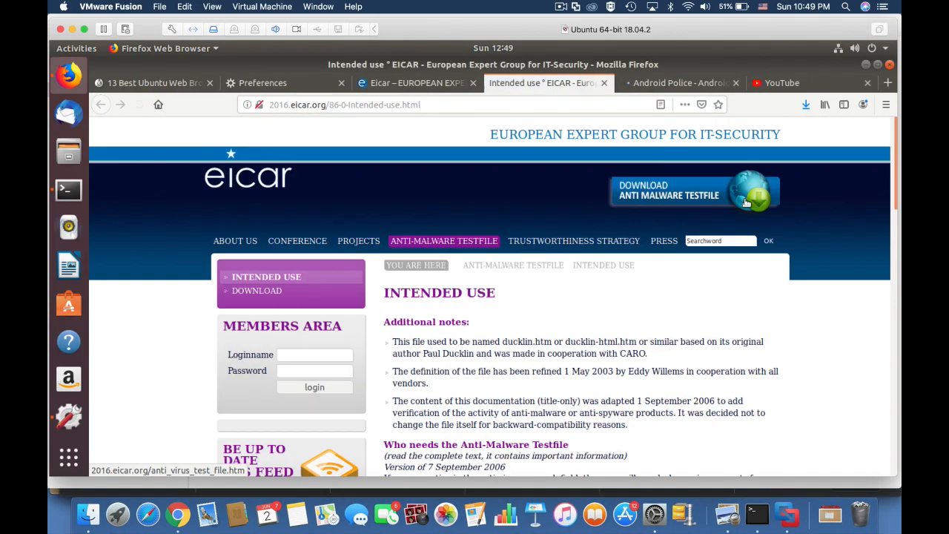
left_click(272, 292)
scroll(445, 356, "down", 8)
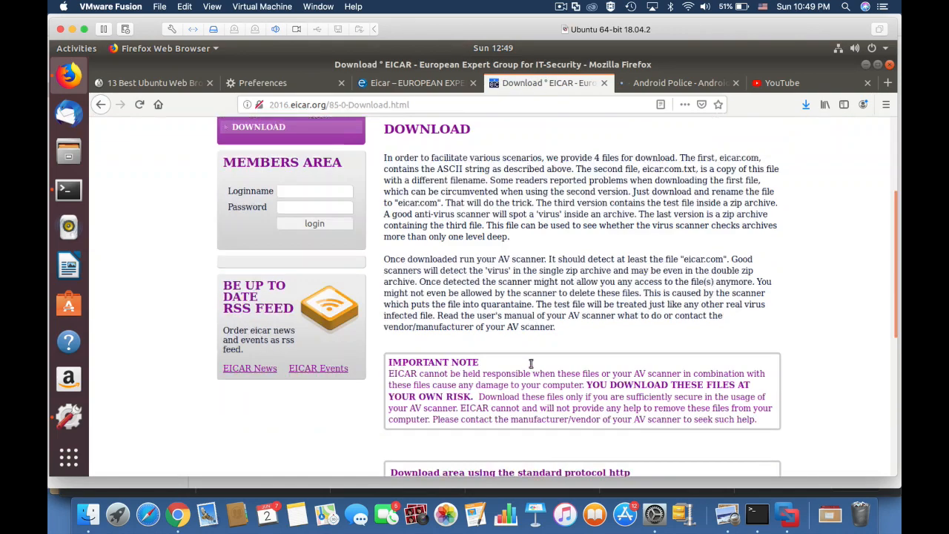
left_click(502, 384)
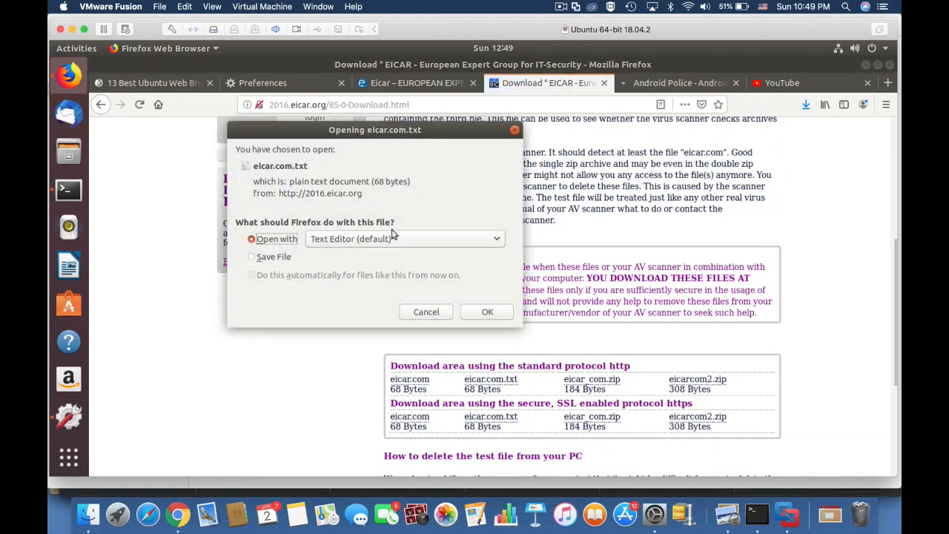
left_click(404, 258)
left_click(489, 313)
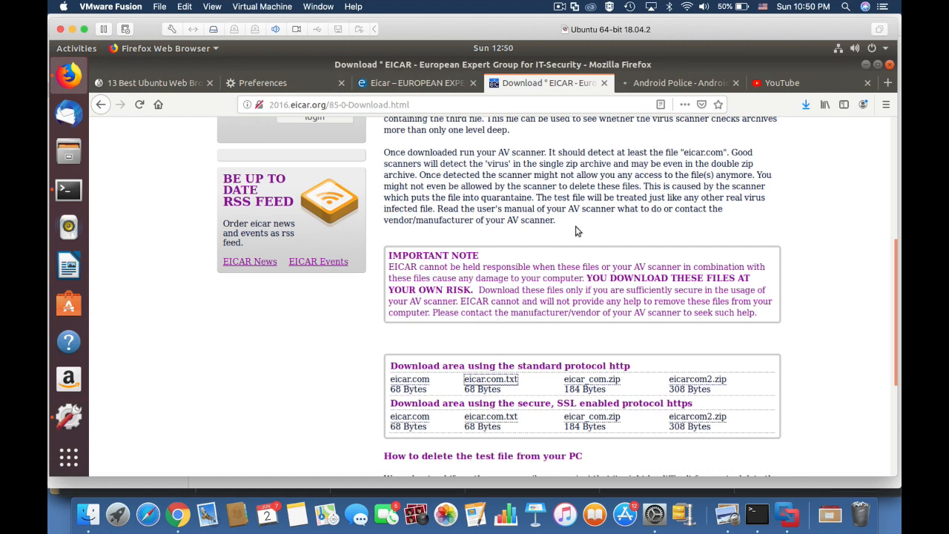
In a new tab, open the 13 Best Ubuntu Web Browsers article, then load facebook.com
left_click(887, 82)
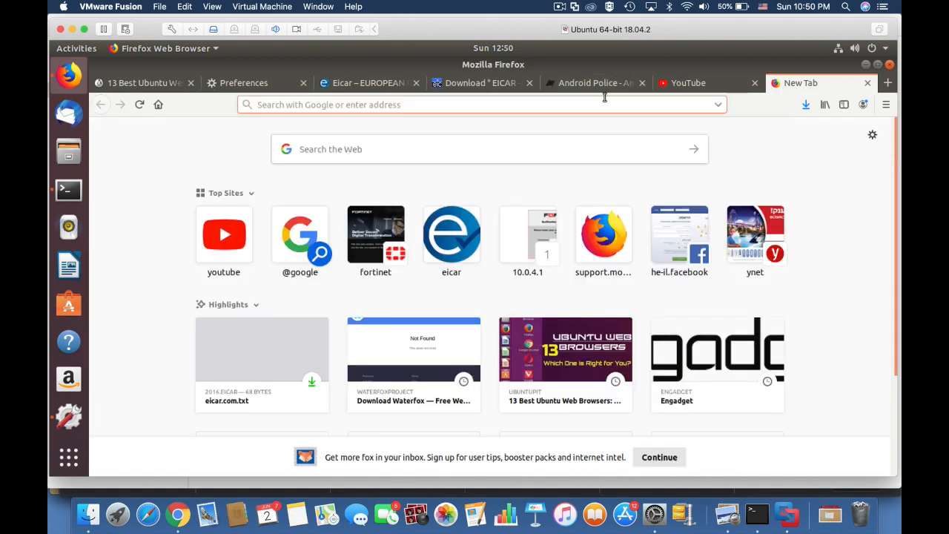
left_click(580, 358)
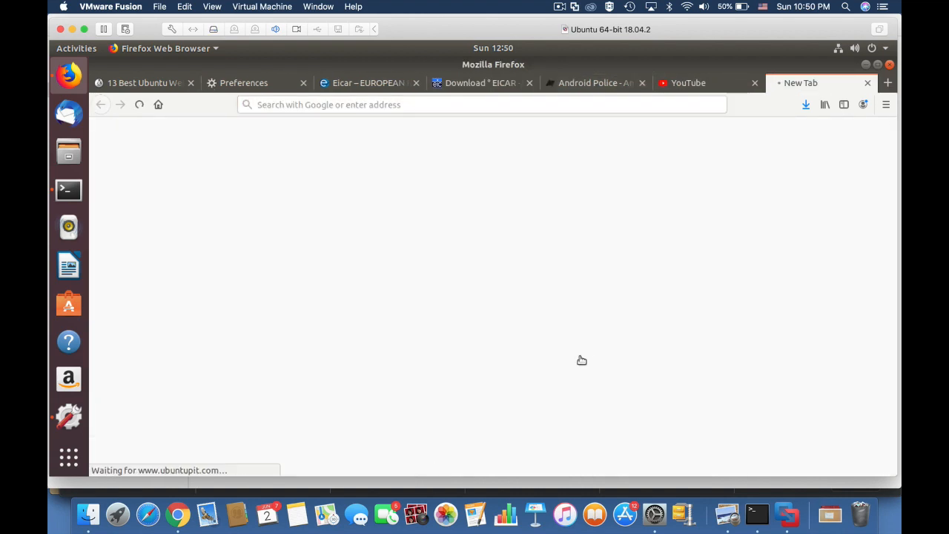
left_click(305, 104)
type("facebook.co")
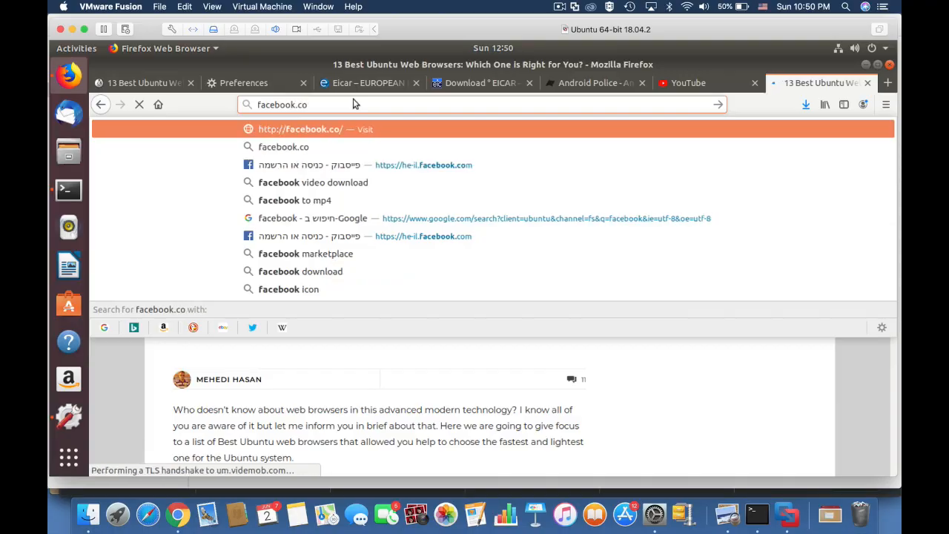
type("m")
key("Return")
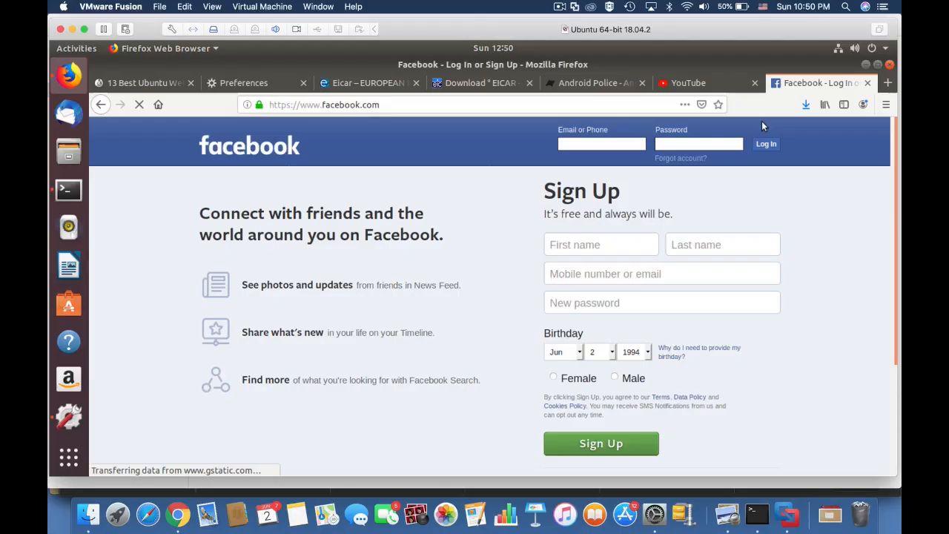
key("super+Tab")
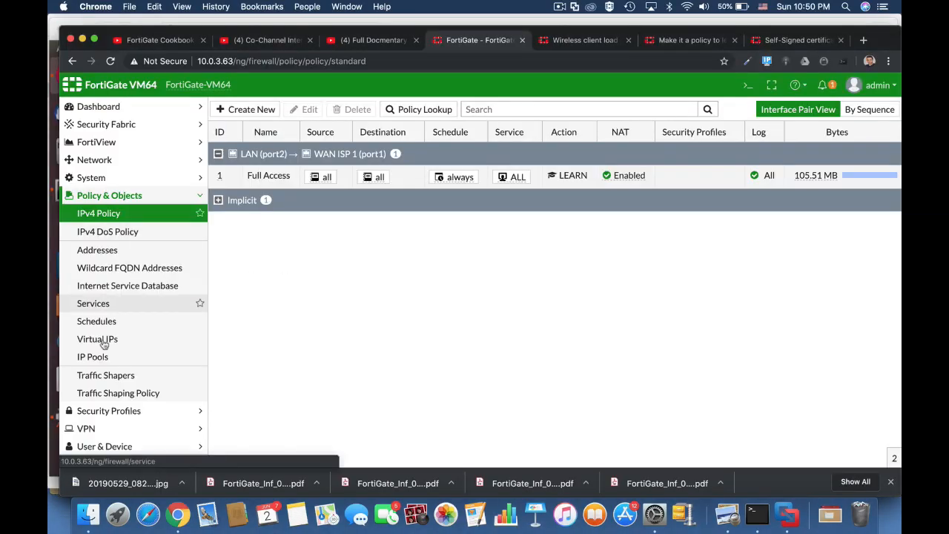
Open Log & Report > Learning Report and scroll its summary showing 11 attacks and EICAR detections
scroll(96, 427, "down", 2)
left_click(97, 428)
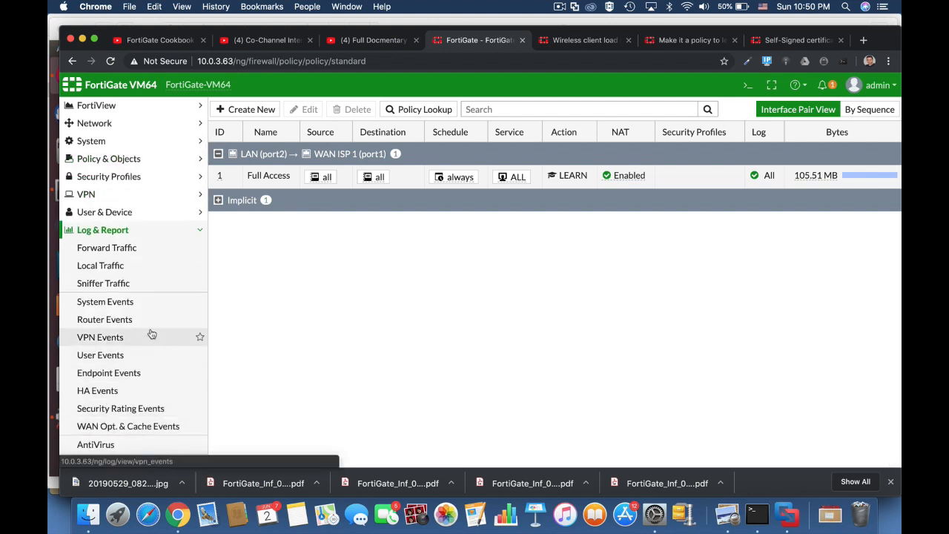
scroll(151, 333, "down", 3)
left_click(123, 374)
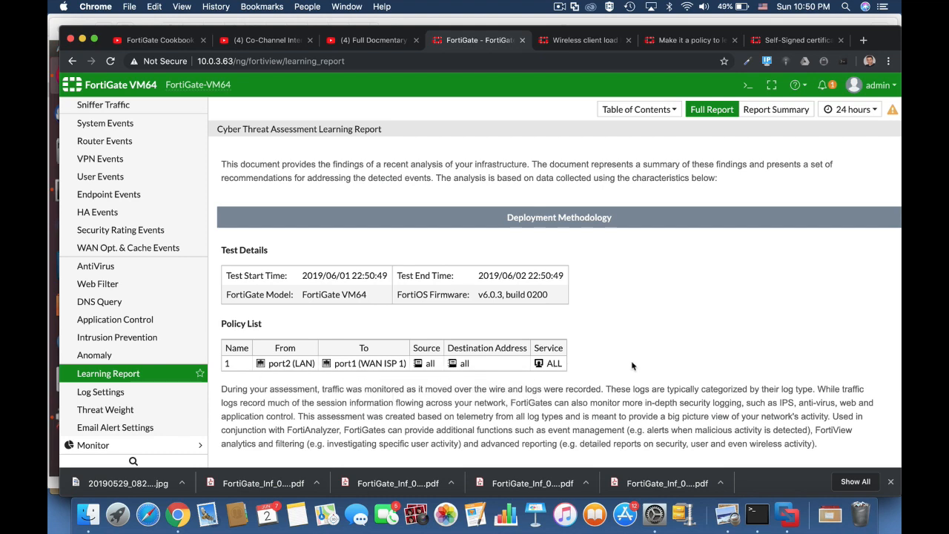
scroll(633, 365, "down", 5)
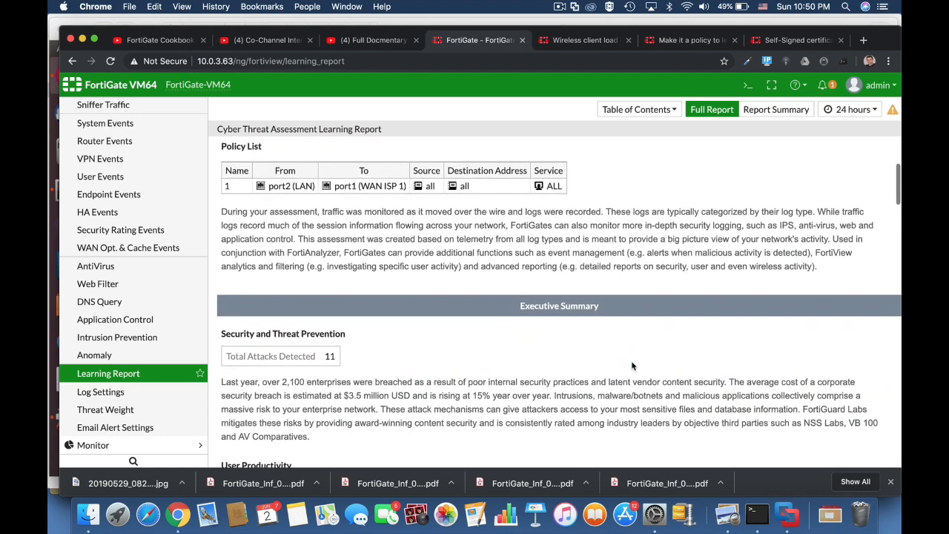
scroll(631, 365, "down", 3)
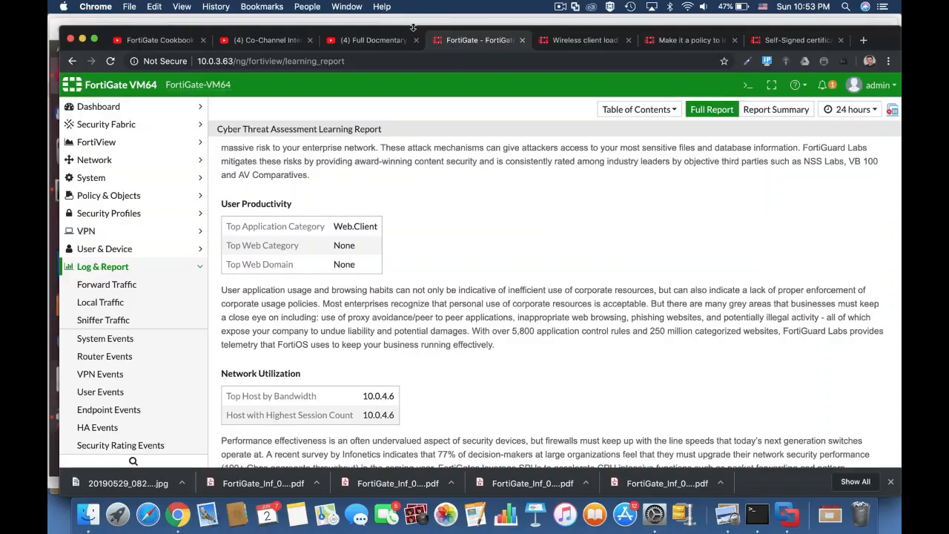
scroll(458, 284, "down", 10)
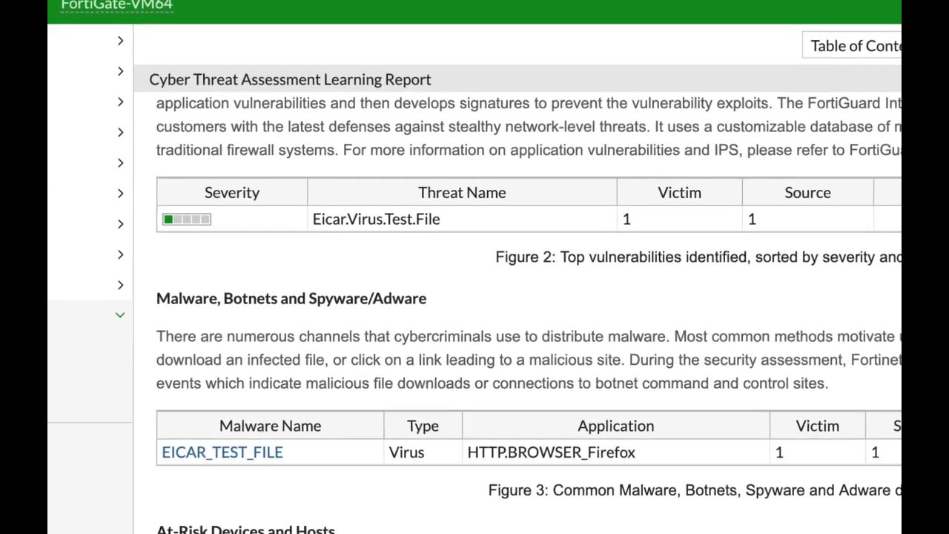
Scroll the Learning Report through its Malware, At-Risk Devices and Application Categories sections
scroll(519, 312, "down", 5)
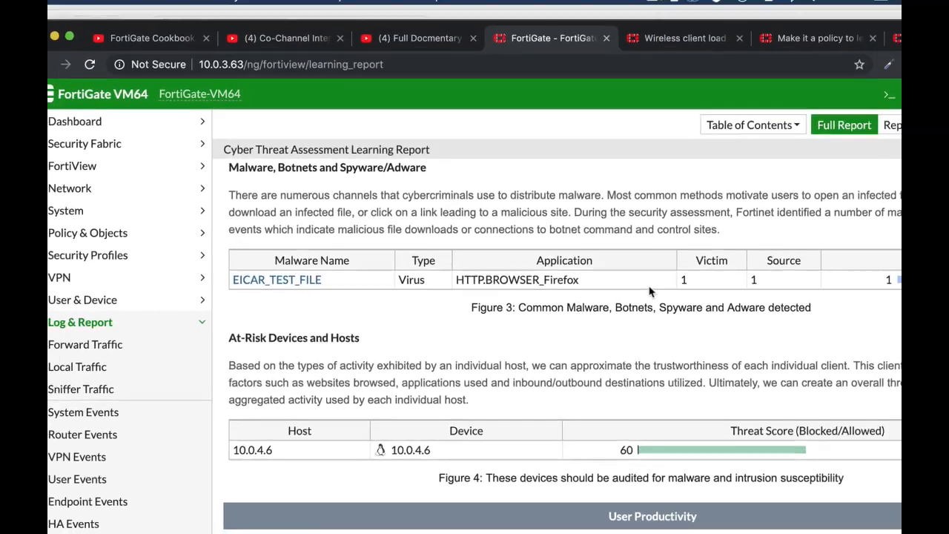
scroll(650, 291, "down", 6)
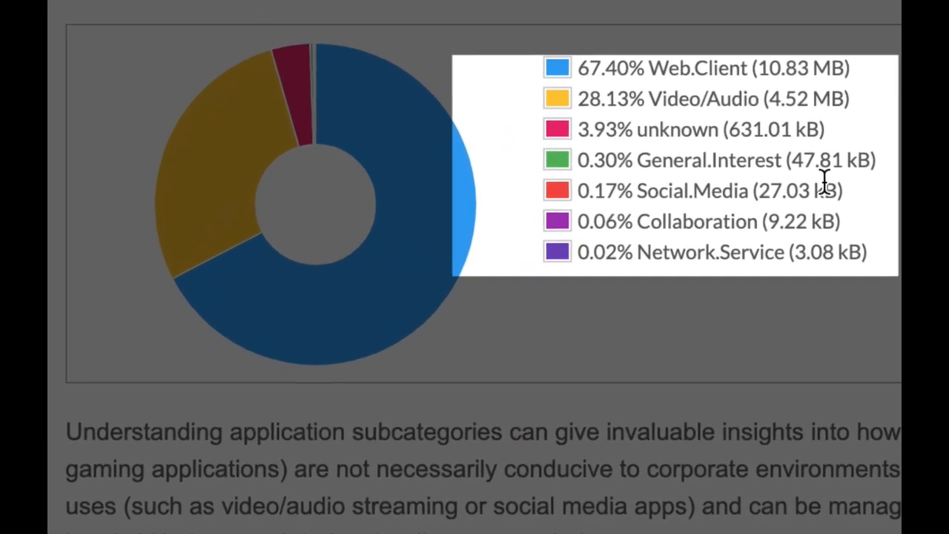
scroll(824, 181, "down", 6)
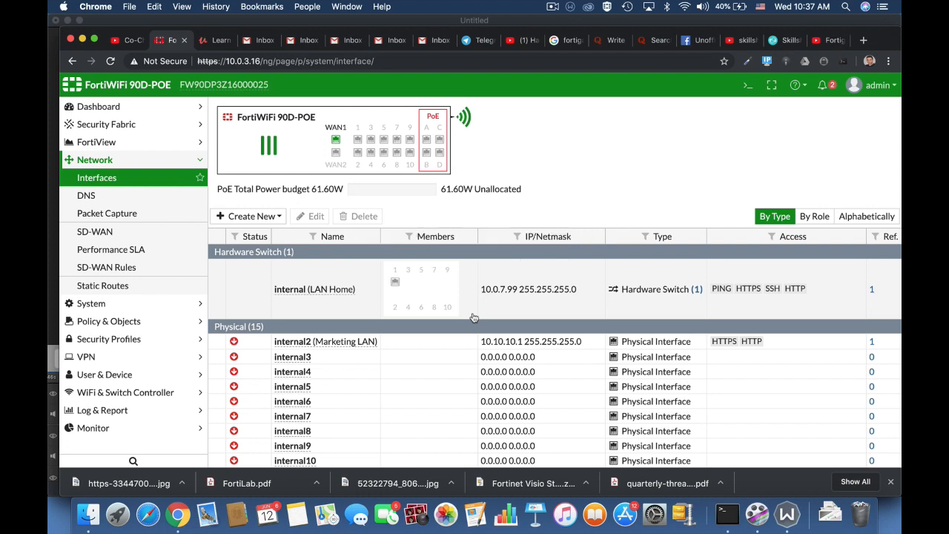
Start a new policy from Policy & Objects > IPv4 Policy and name it Full_Access
left_click(156, 321)
left_click(105, 213)
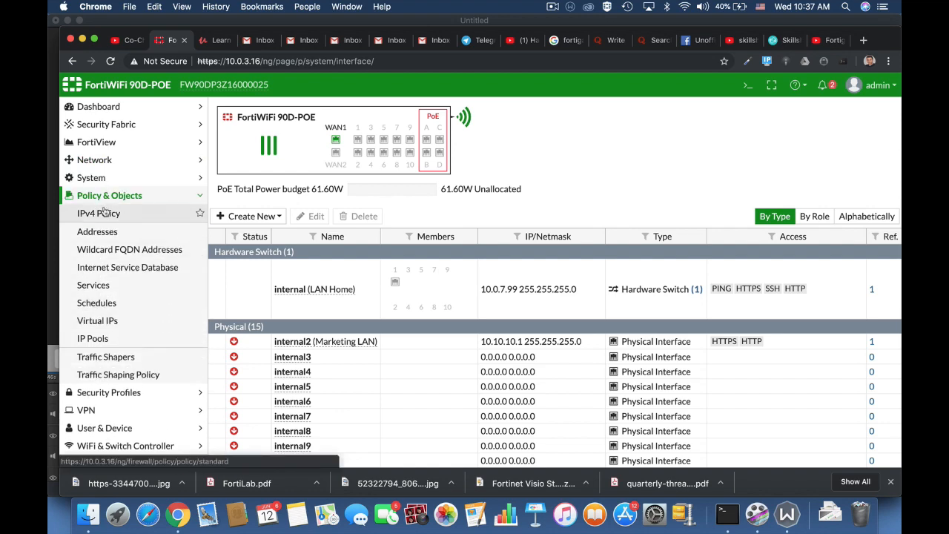
left_click(248, 111)
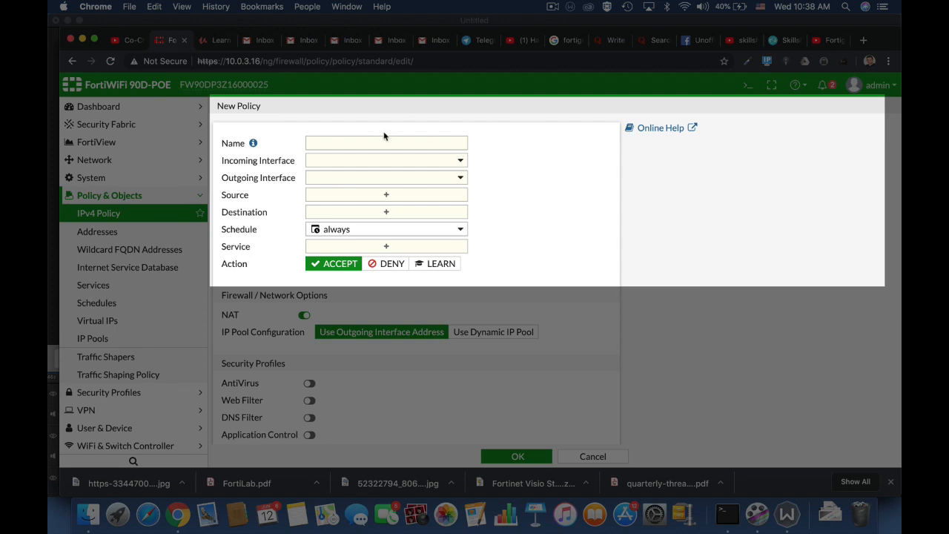
left_click(362, 147)
type("F")
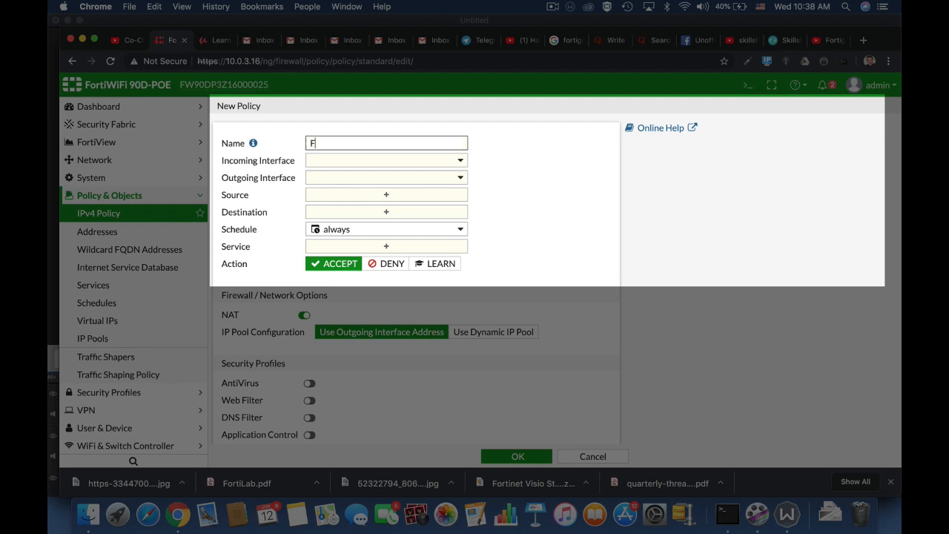
type("ull_Access")
Set the incoming interface to lan and the outgoing interface to WAN (wan1)
left_click(402, 161)
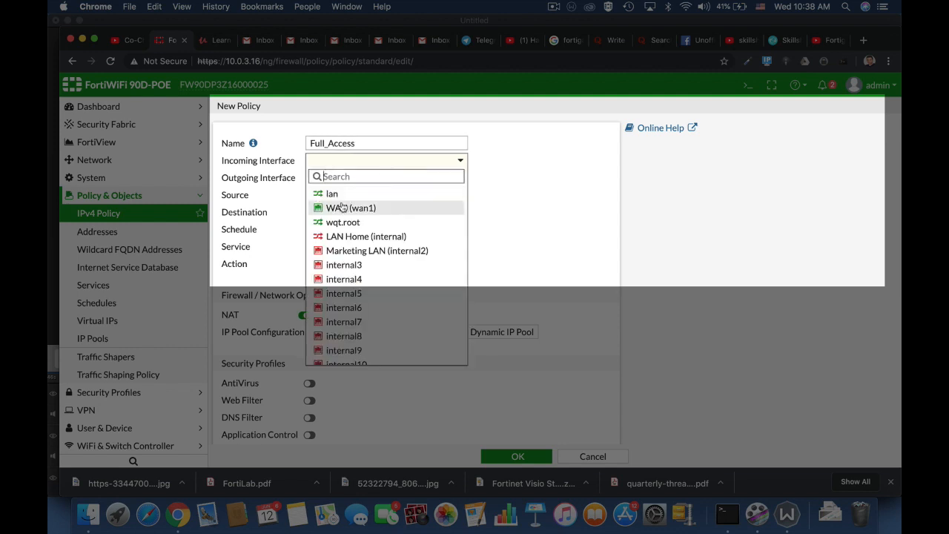
mouse_move(345, 197)
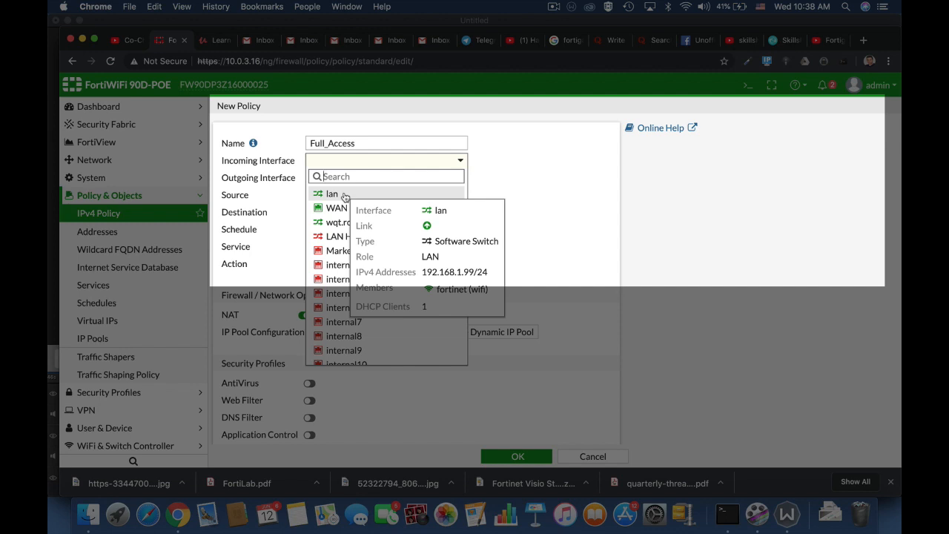
left_click(344, 195)
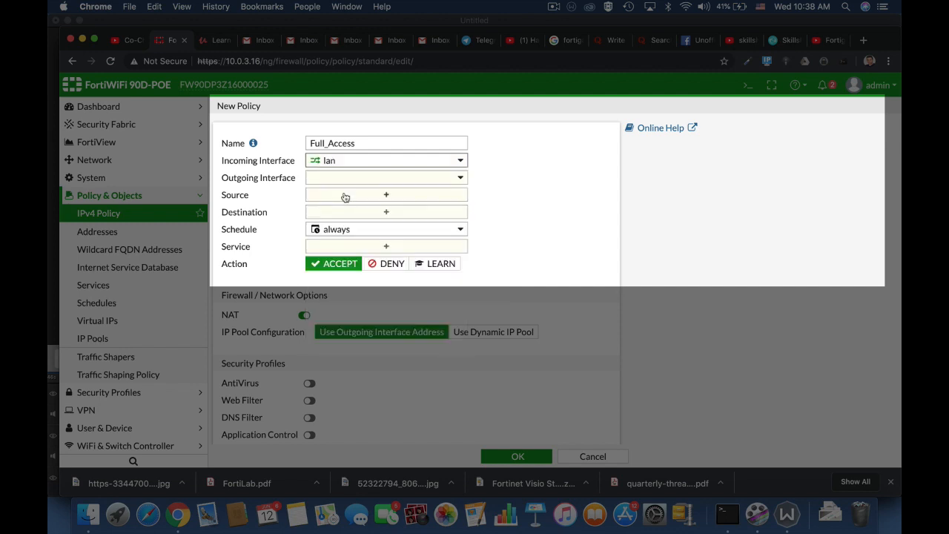
left_click(359, 181)
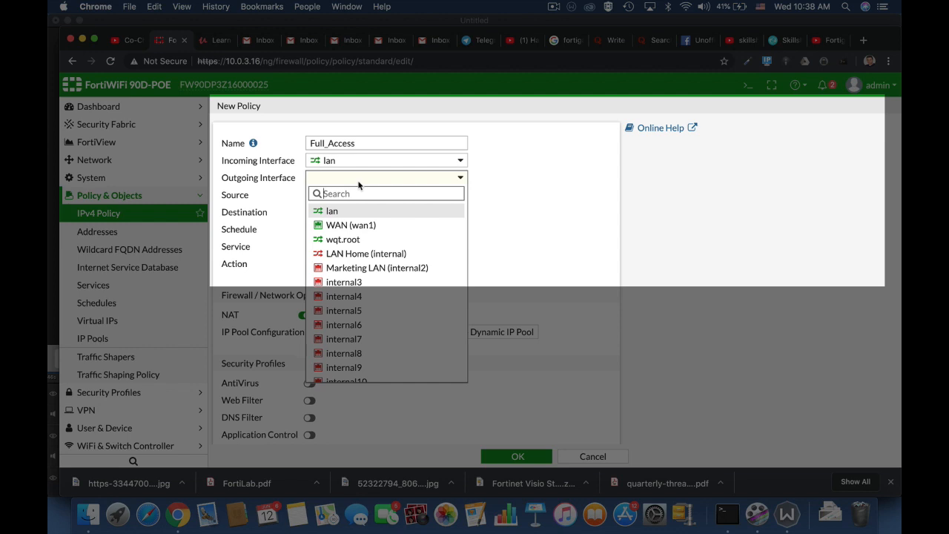
left_click(350, 228)
mouse_move(348, 230)
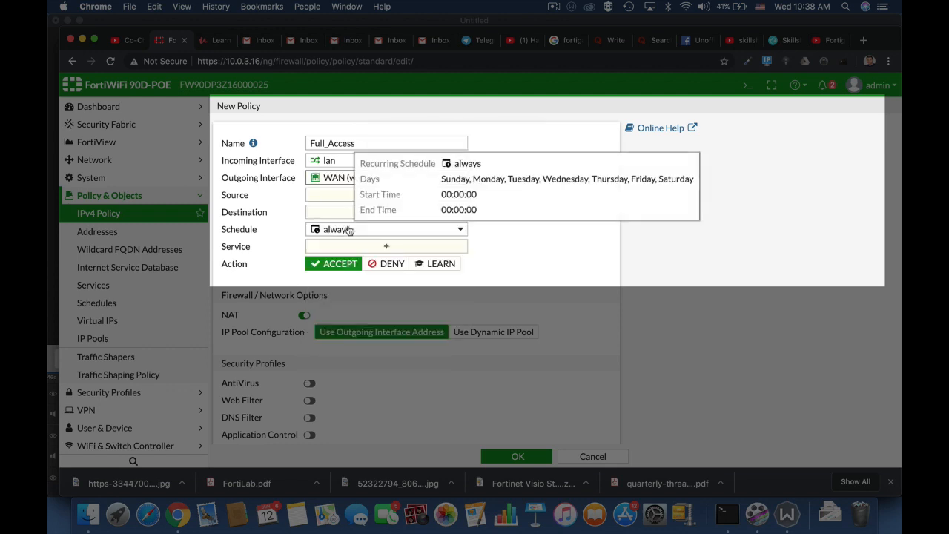
mouse_move(353, 177)
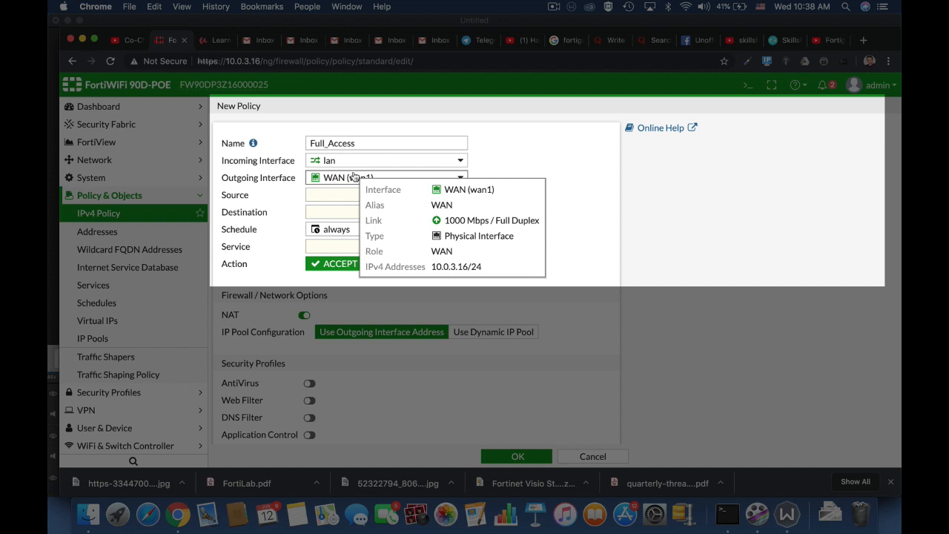
left_click(343, 200)
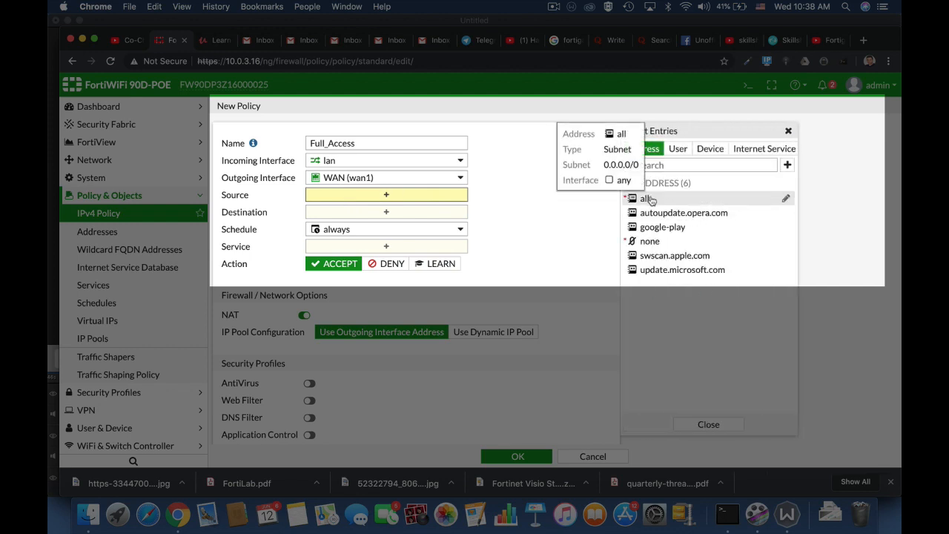
Add all as the policy source and browse the available user entries
left_click(648, 198)
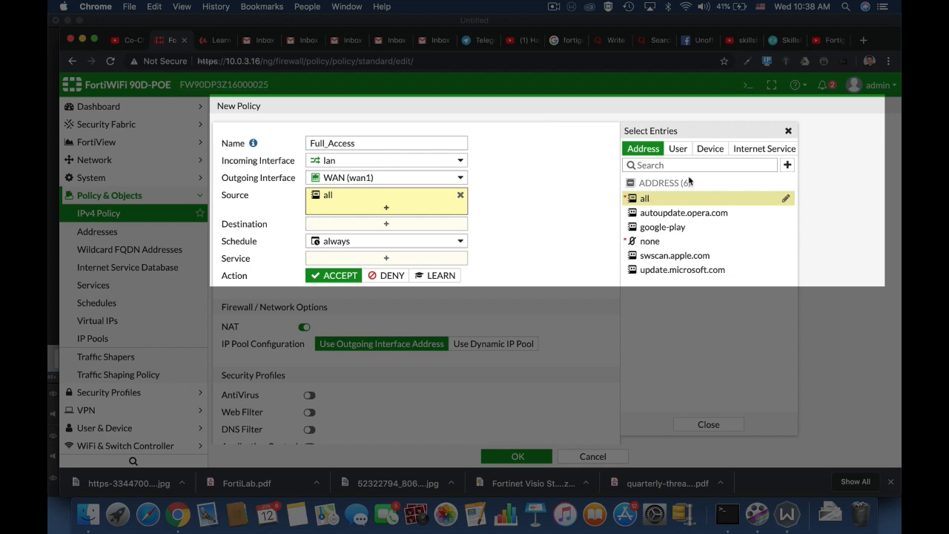
left_click(681, 150)
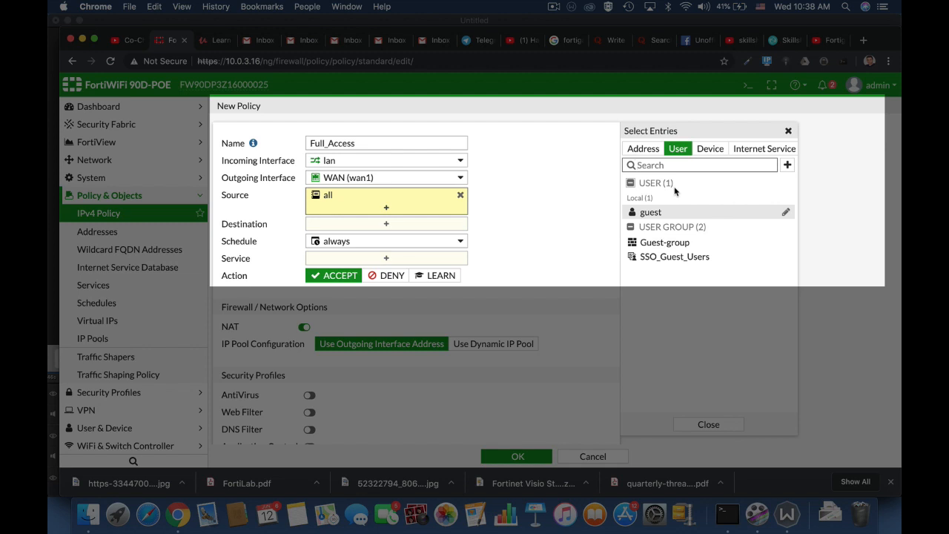
mouse_move(687, 244)
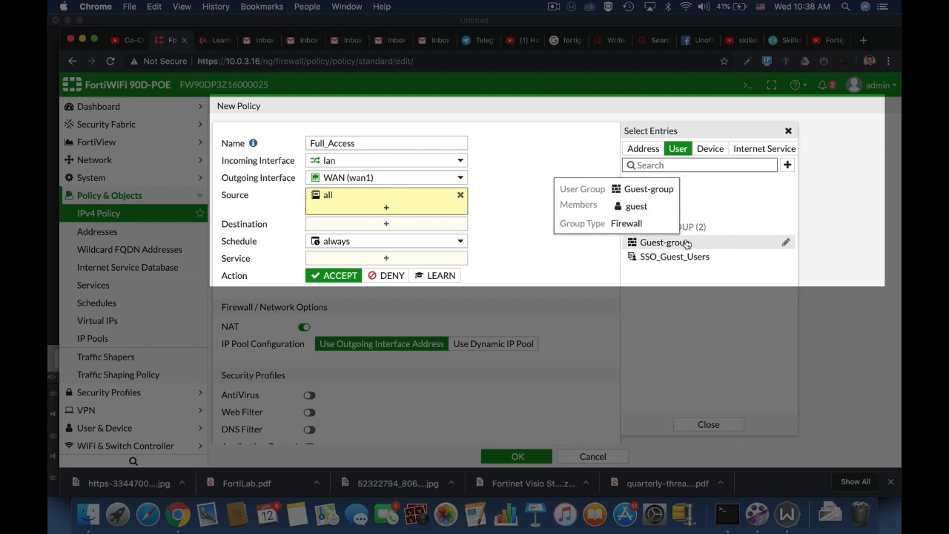
left_click(787, 164)
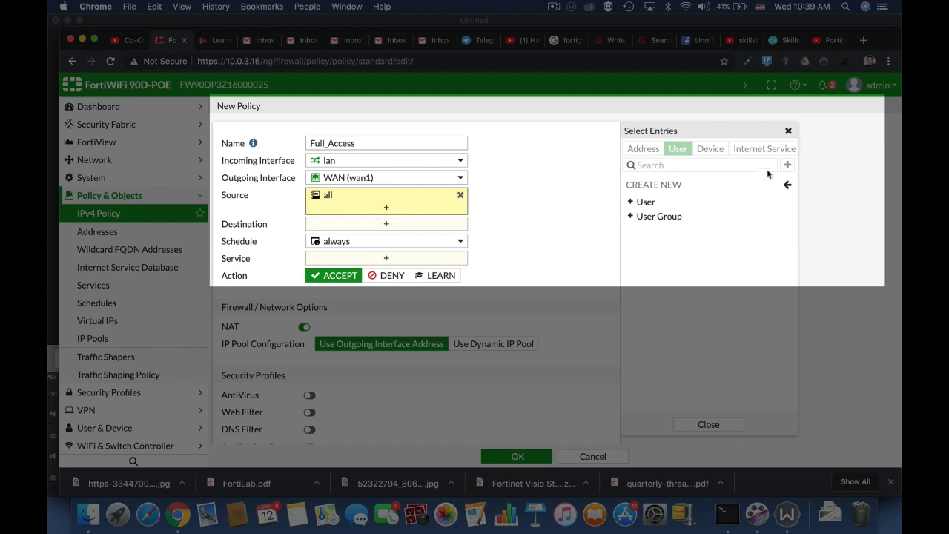
left_click(788, 185)
Search the device entries for Linux, add Linux PC as a source, then remove it again
left_click(711, 148)
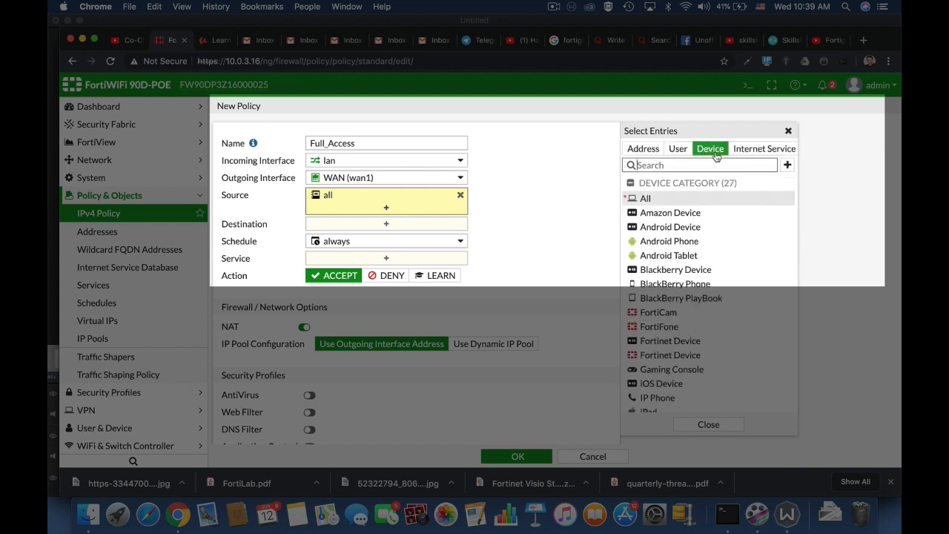
mouse_move(656, 252)
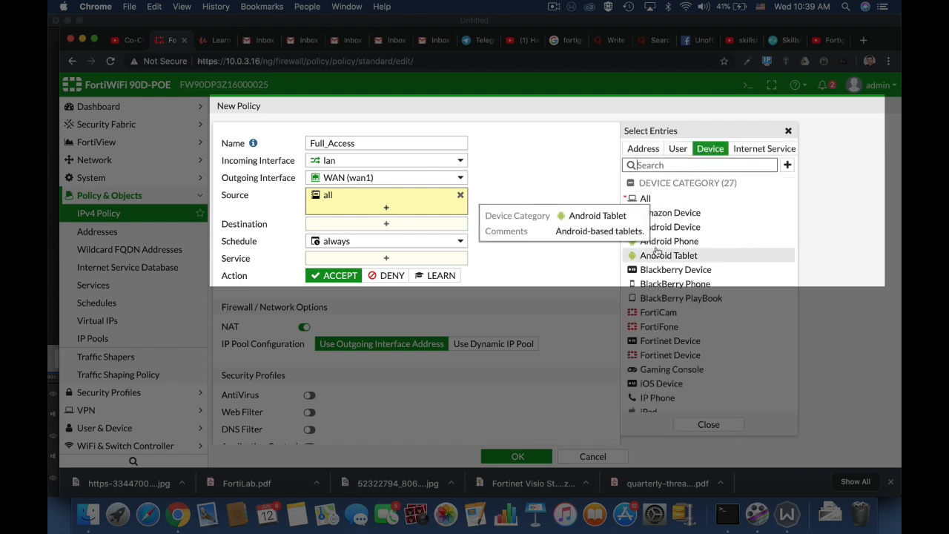
mouse_move(647, 360)
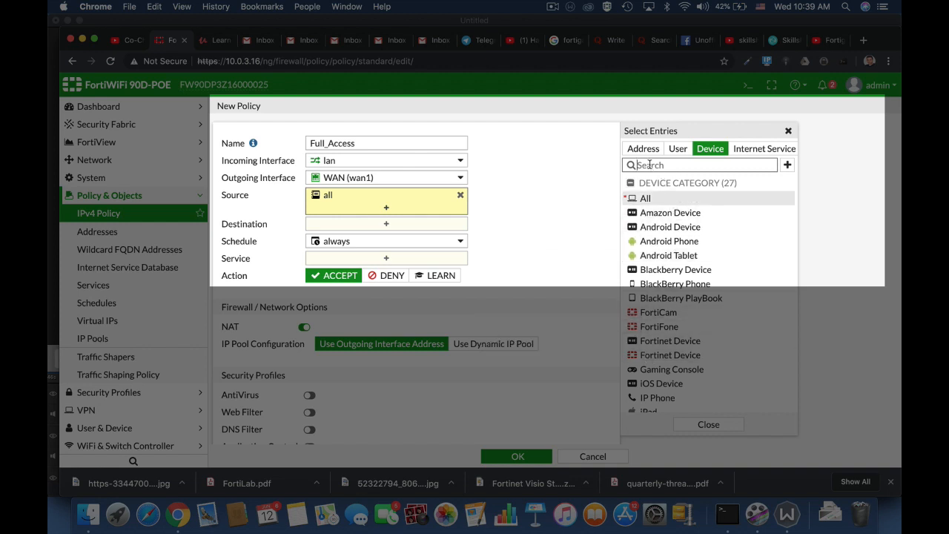
type("Linux")
left_click(640, 199)
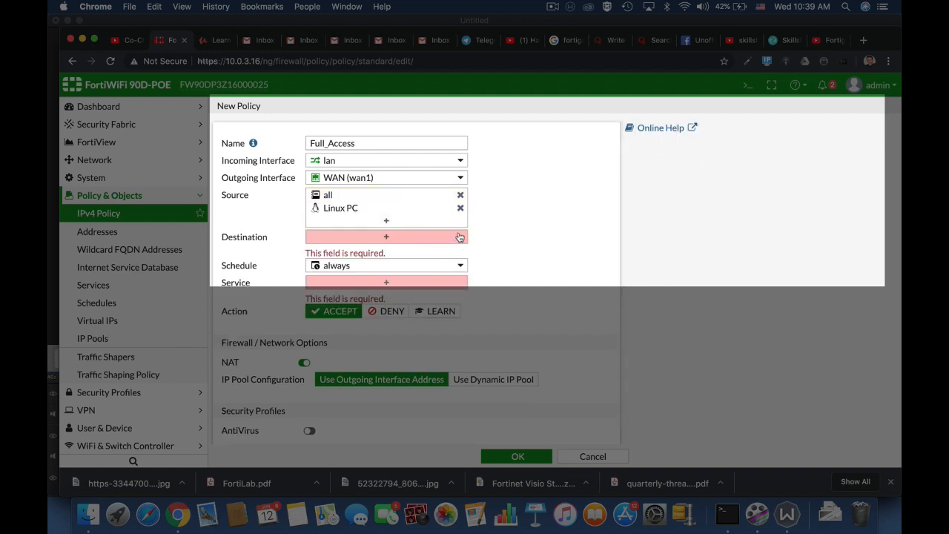
mouse_move(388, 216)
left_click(460, 209)
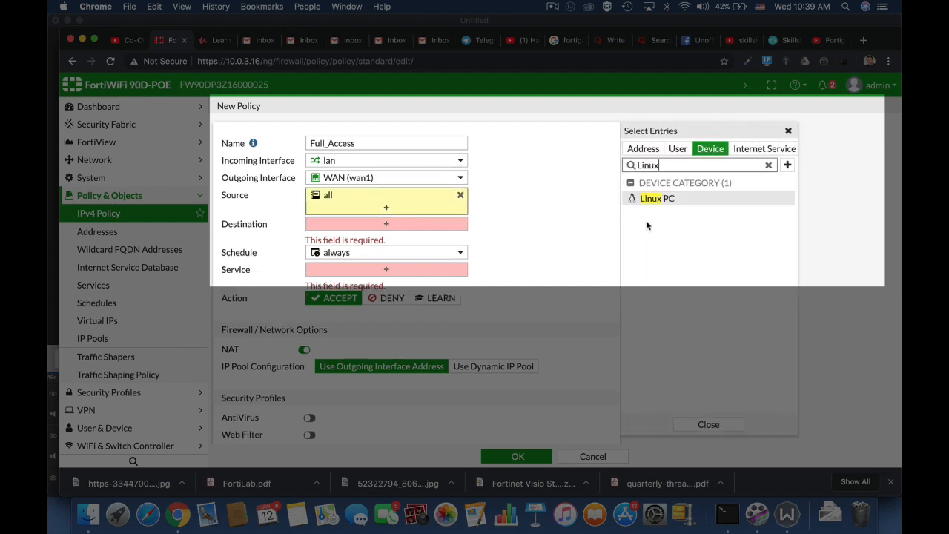
left_click(379, 226)
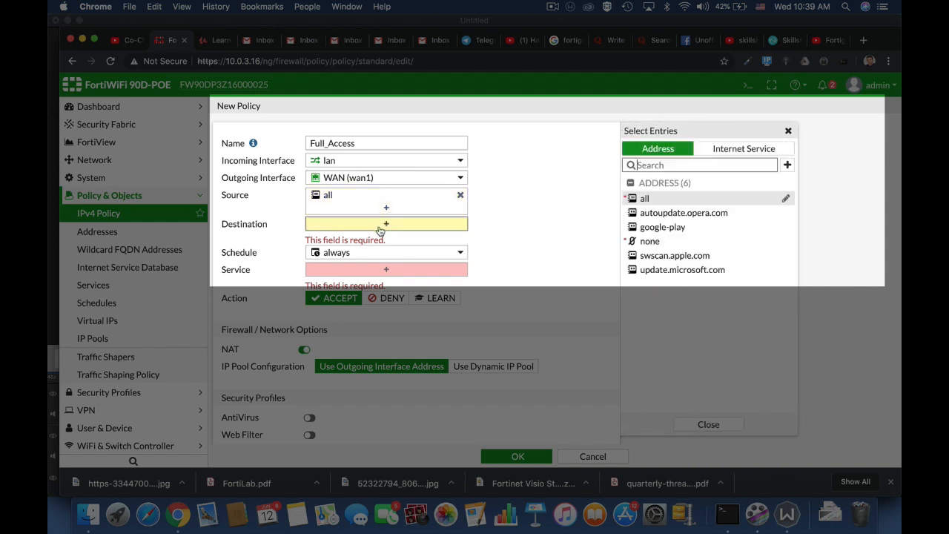
Choose all as the Full_Access destination and leave the schedule on always
left_click(657, 199)
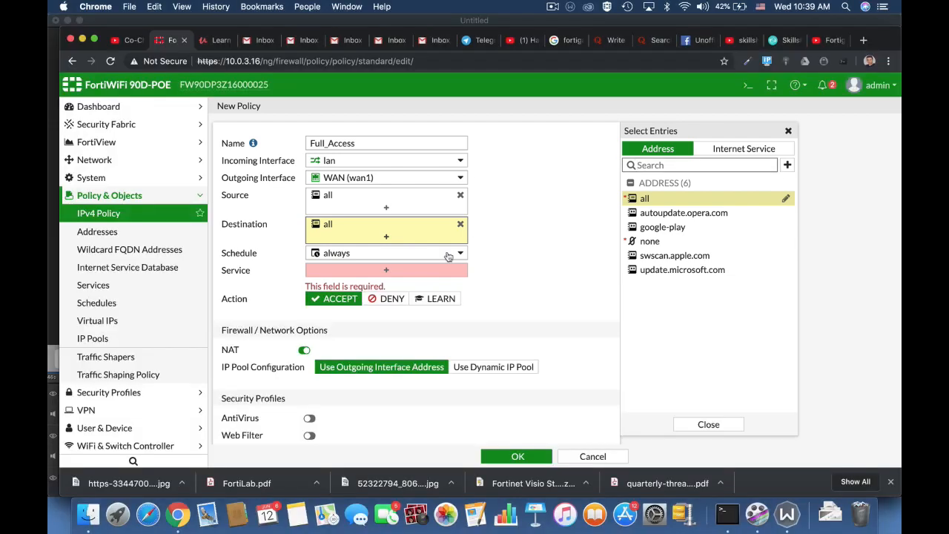
left_click(449, 253)
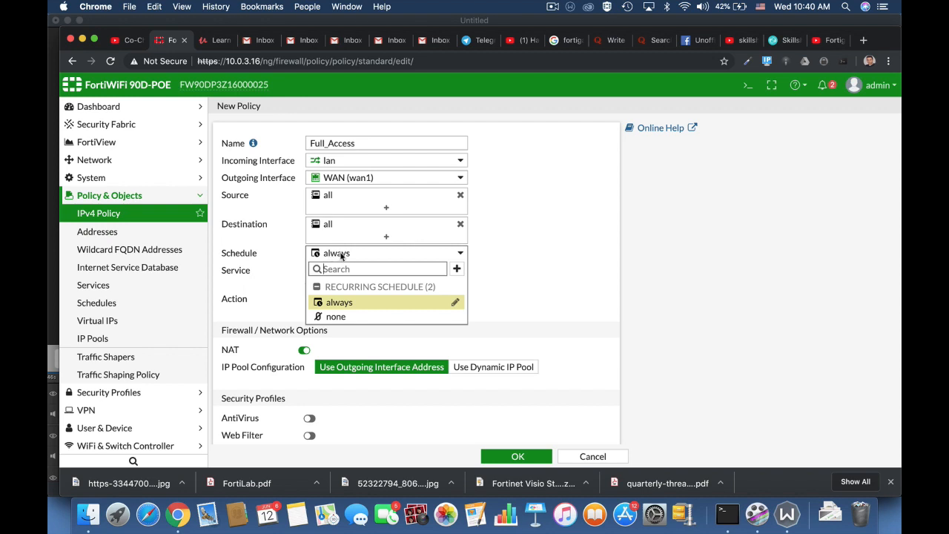
left_click(538, 276)
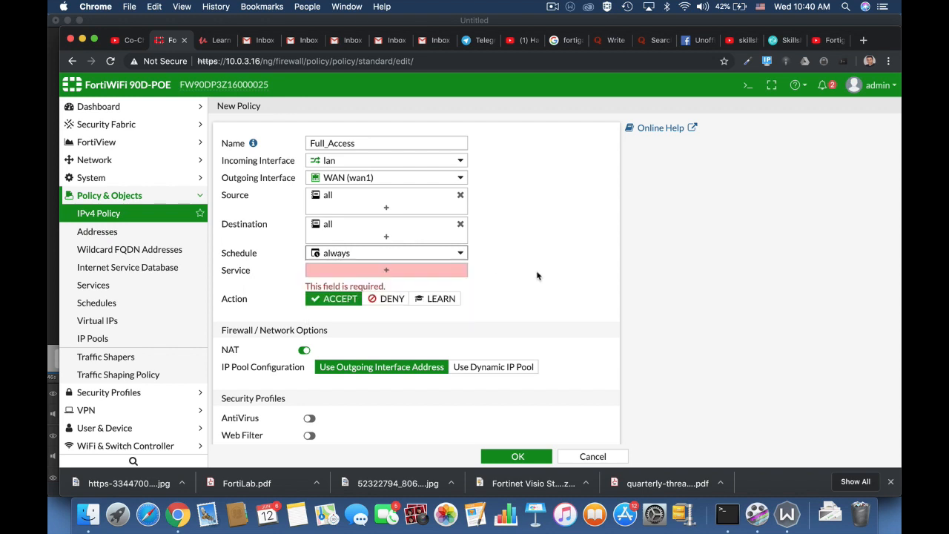
Browse services by searching http and ftp, then add ALL as the policy's service
left_click(386, 271)
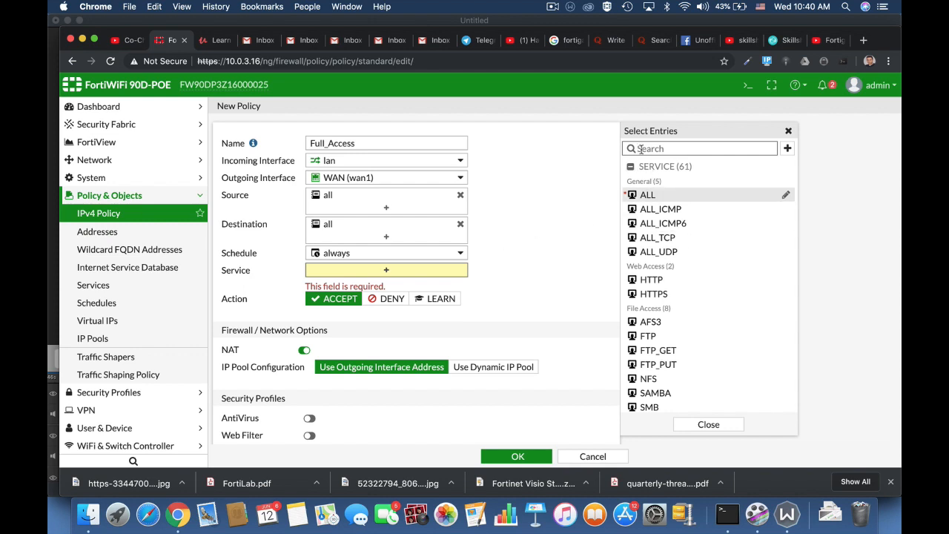
type("http")
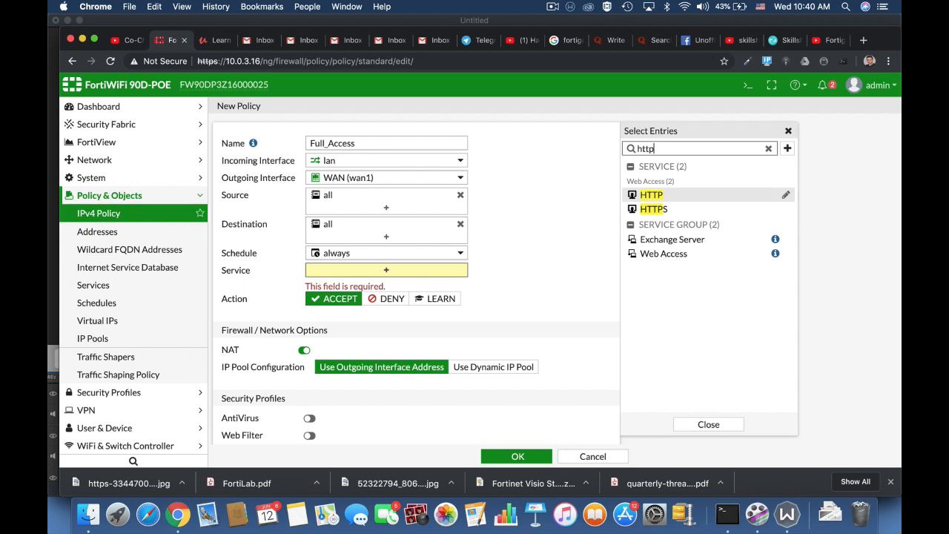
key("BackSpace")
key("BackSpace")
key("BackSpace")
key("BackSpace")
type("fr")
key("BackSpace")
type("tp")
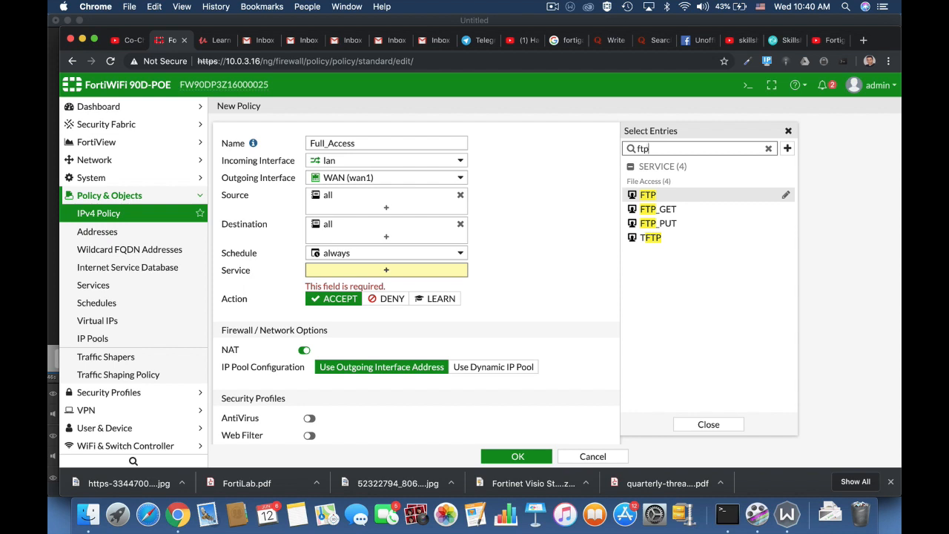
key("BackSpace")
key("BackSpace")
key("BackSpace")
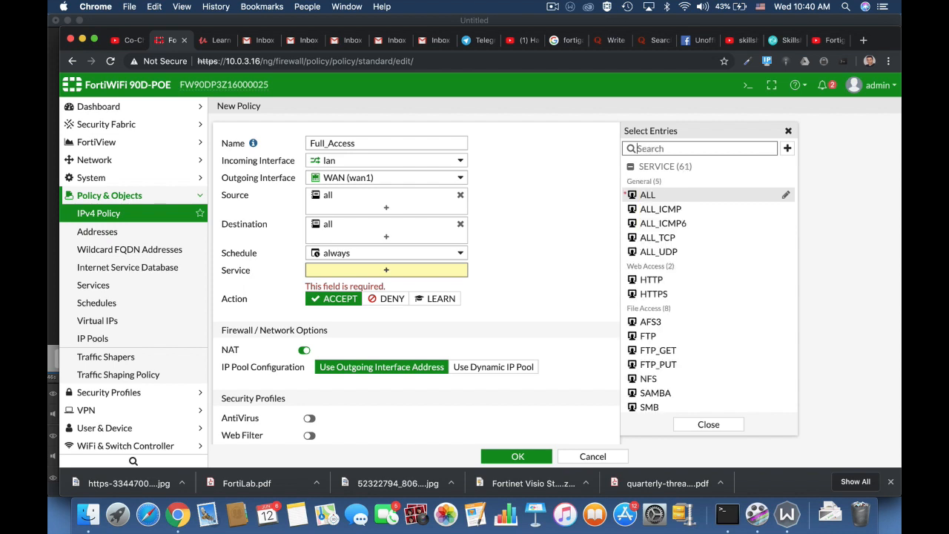
left_click(645, 196)
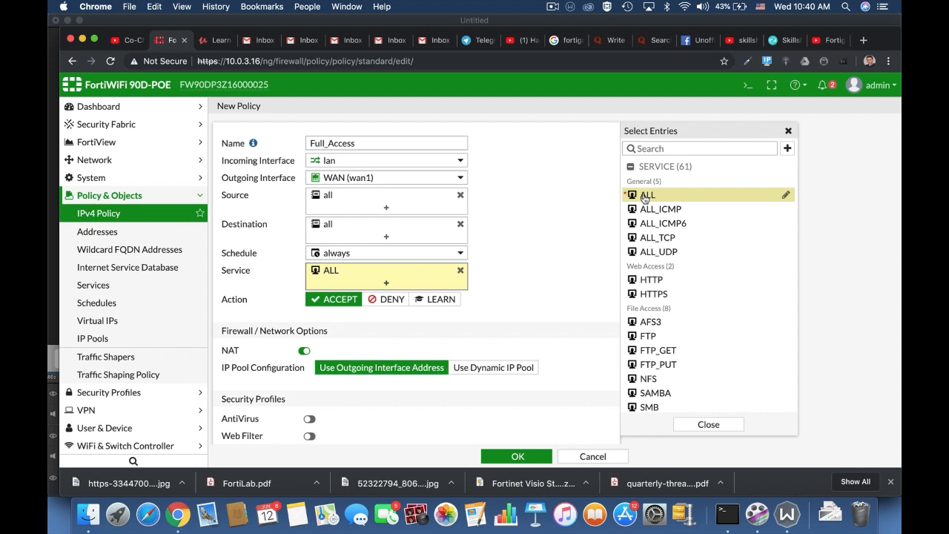
left_click(539, 280)
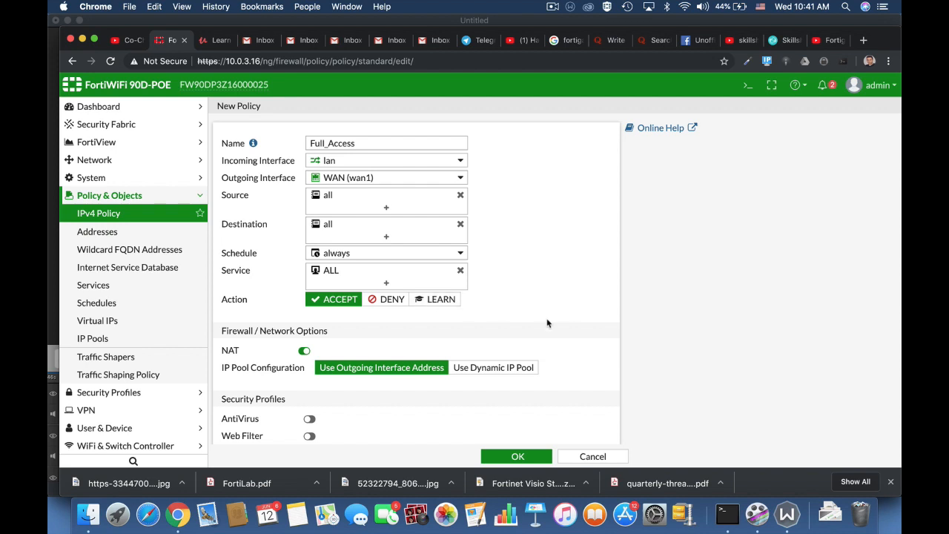
Toggle NAT off and back on, and return Log Allowed Traffic from All Sessions to Security Events
scroll(547, 322, "down", 4)
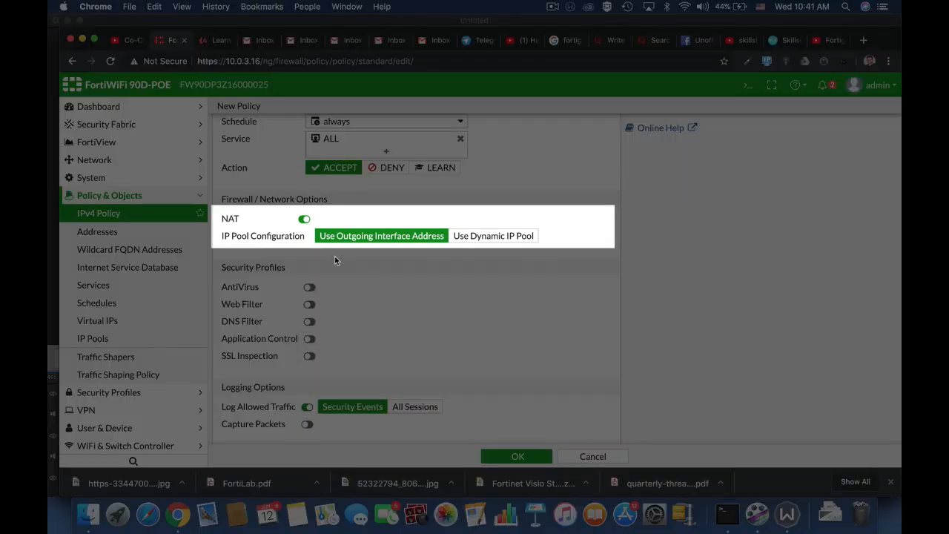
left_click(304, 219)
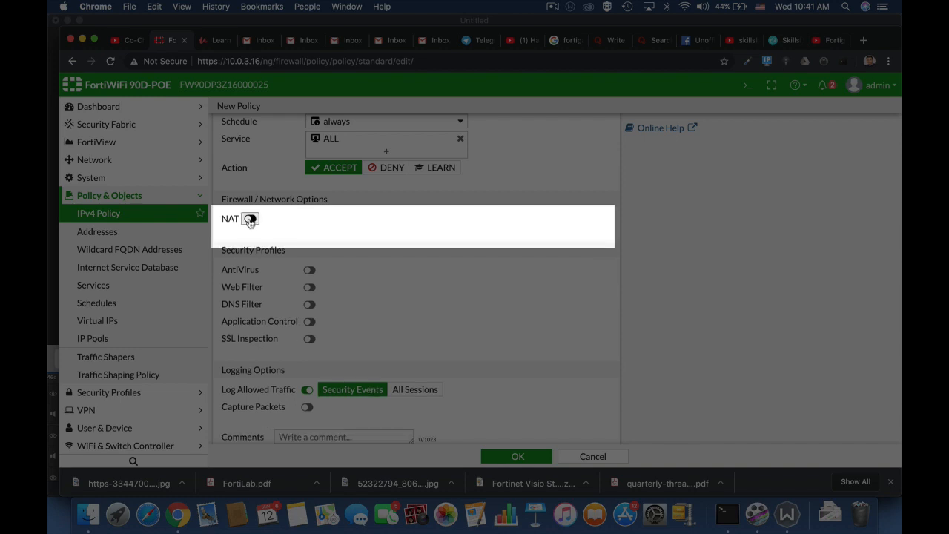
left_click(250, 219)
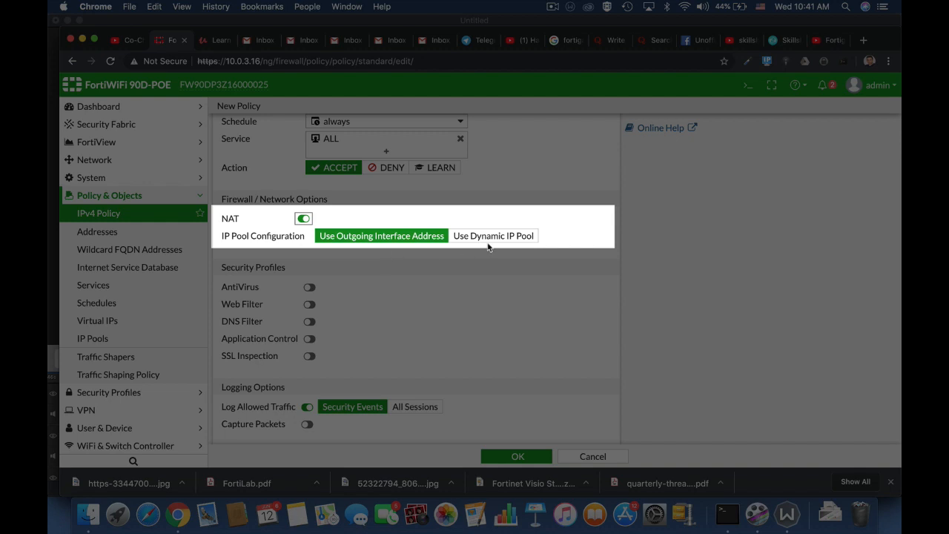
scroll(488, 247, "down", 3)
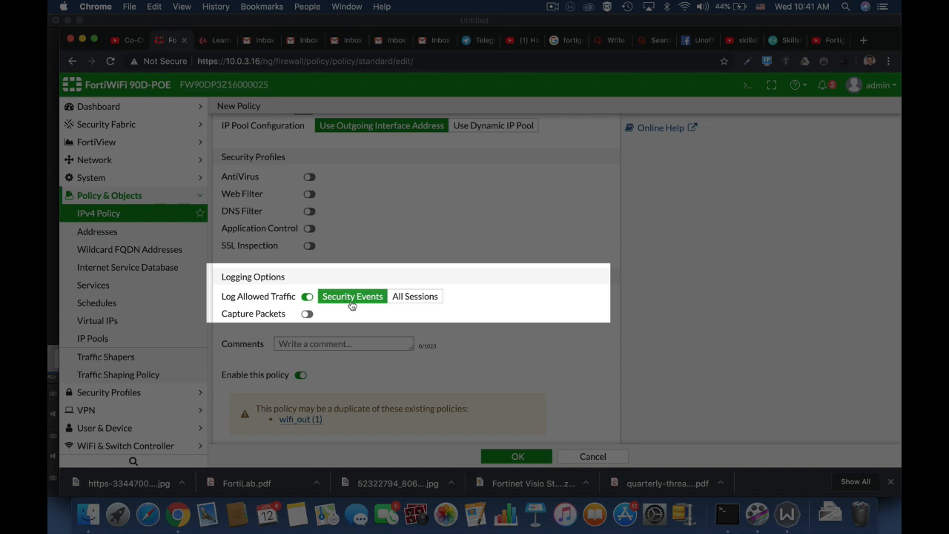
left_click(410, 299)
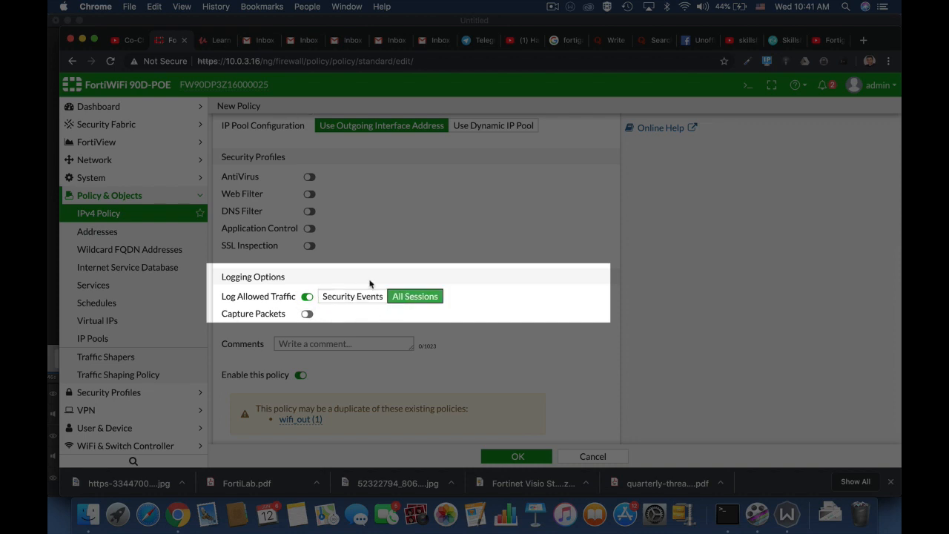
left_click(355, 301)
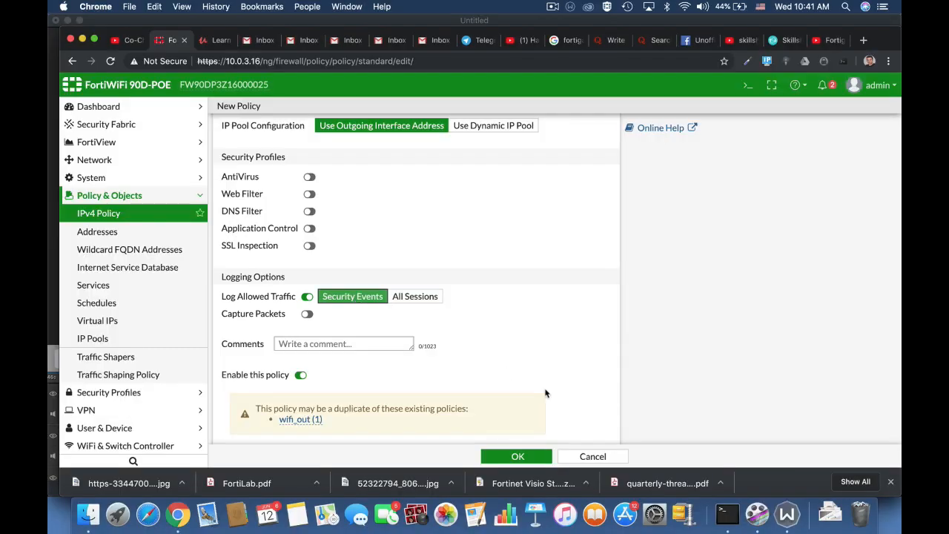
scroll(546, 393, "down", 1)
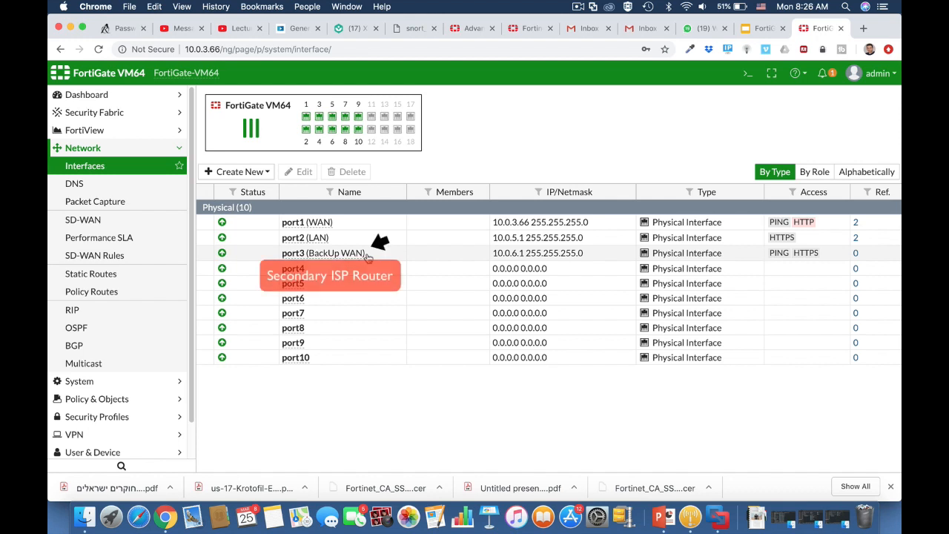
Inspect the 0.0.0.0/0 default route (distance 10 via WAN port1), cancel, and start a new static route
left_click(152, 276)
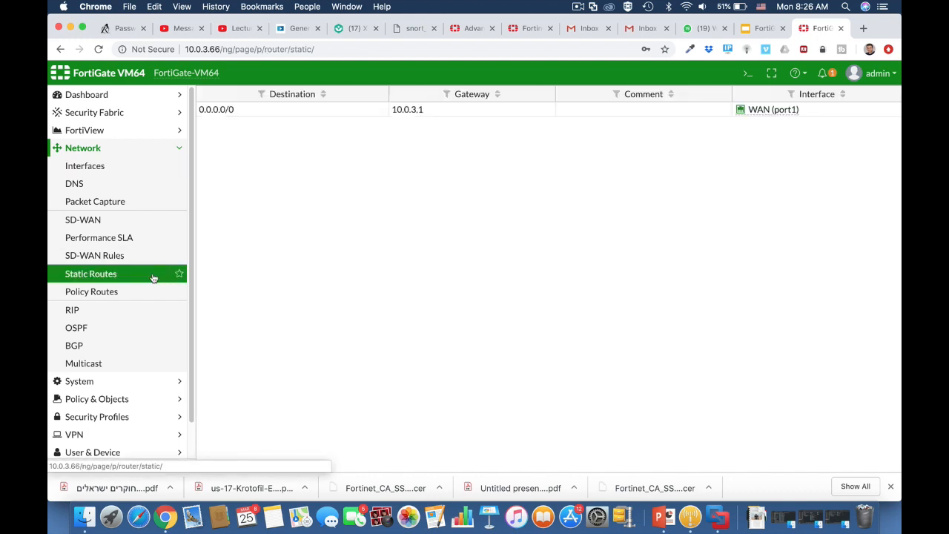
left_click(264, 138)
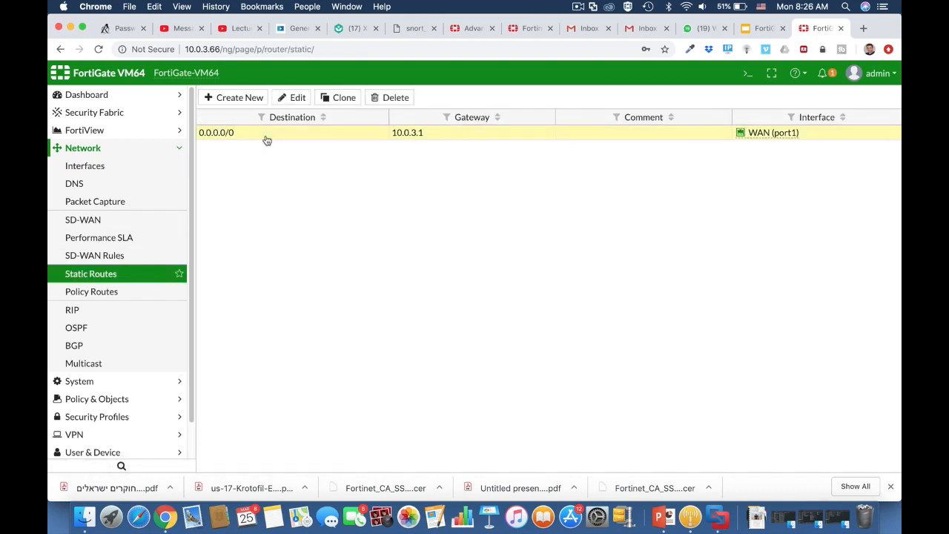
left_click(297, 97)
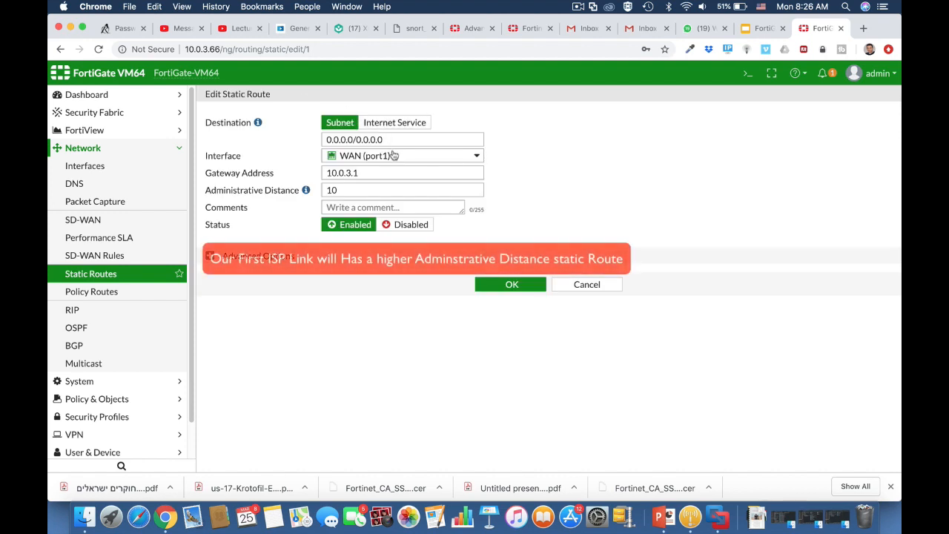
mouse_move(393, 160)
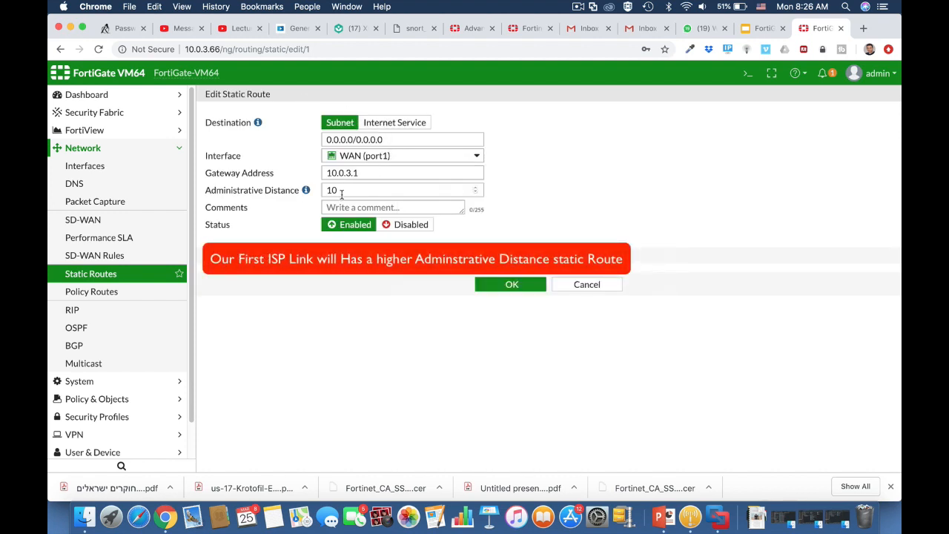
left_click(578, 284)
left_click(249, 97)
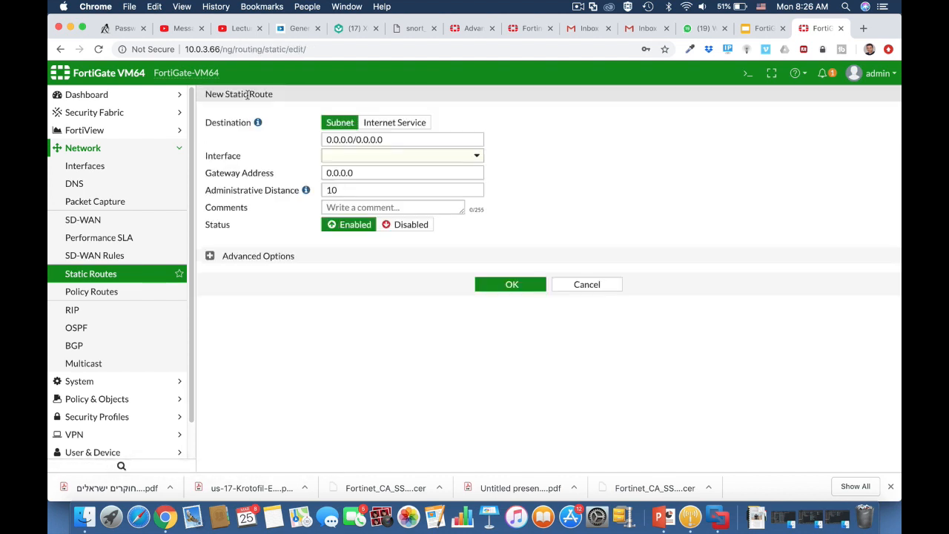
Save a static route on BackUp WAN (port3), gateway 10.0.6.254, distance 20, then open the CLI console
left_click(376, 157)
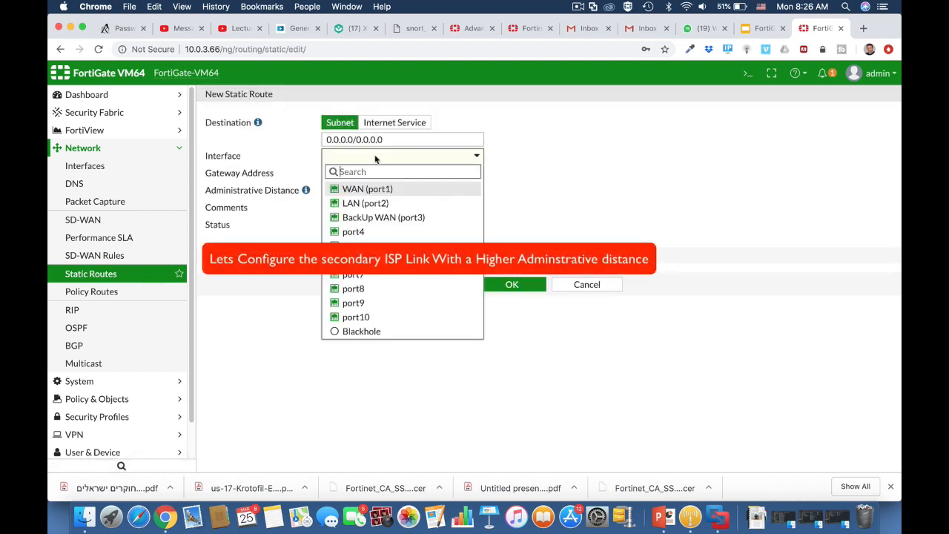
left_click(379, 217)
type("20")
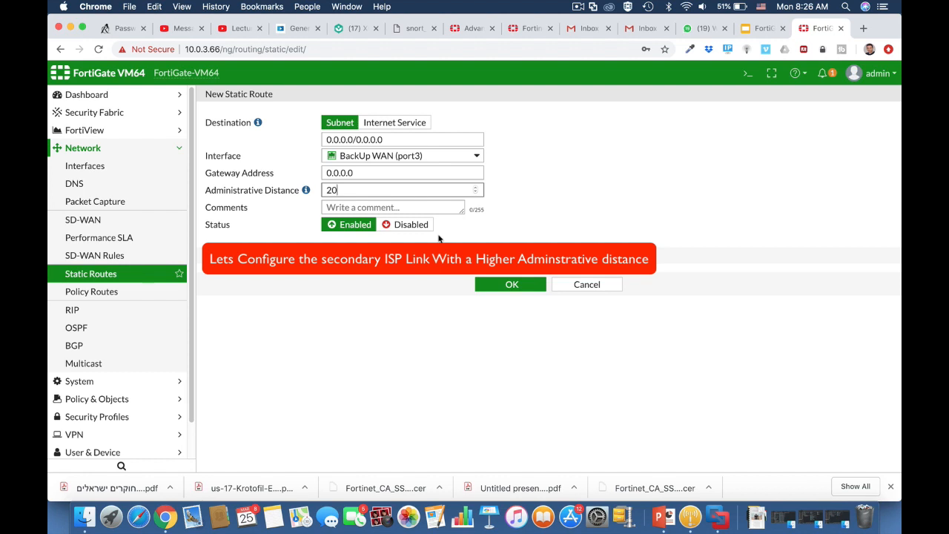
left_click(363, 175)
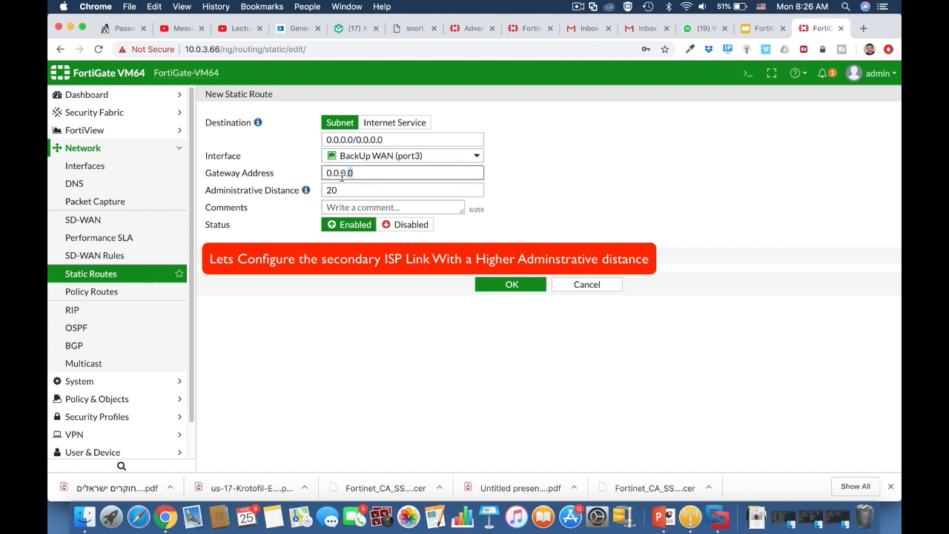
double_click(321, 176)
type("10.0.")
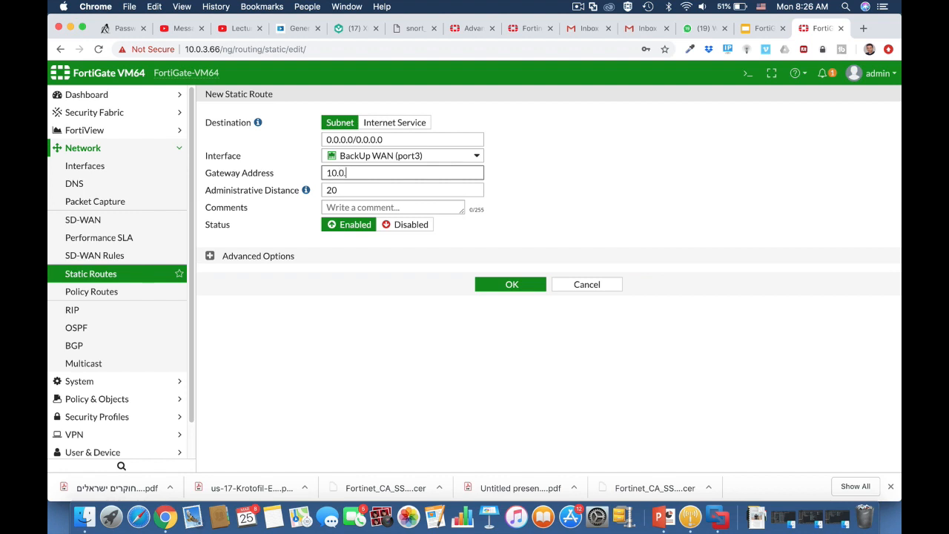
type("6.254")
left_click(512, 284)
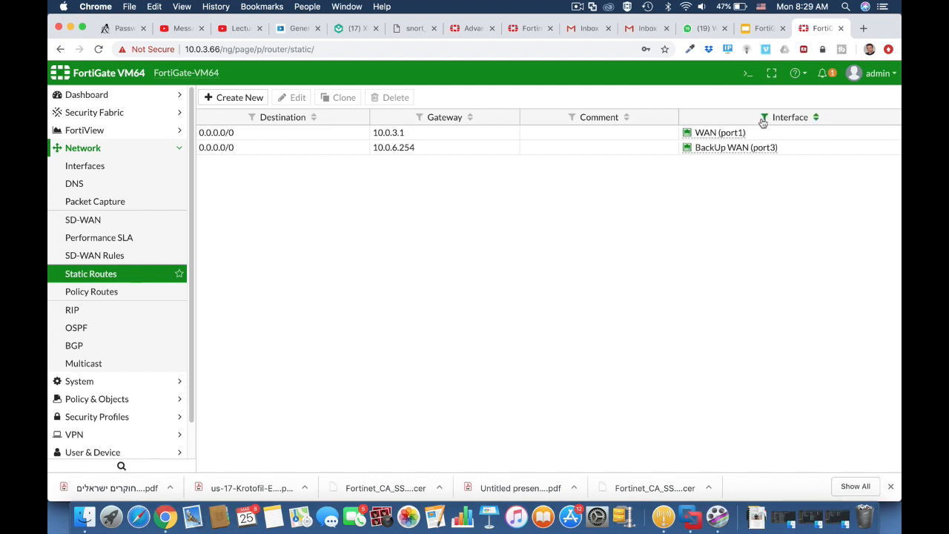
left_click(746, 76)
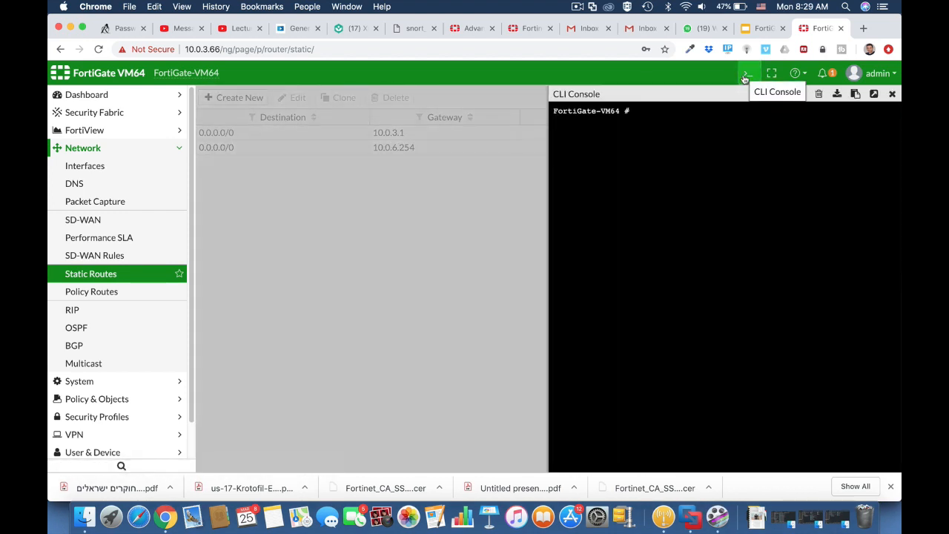